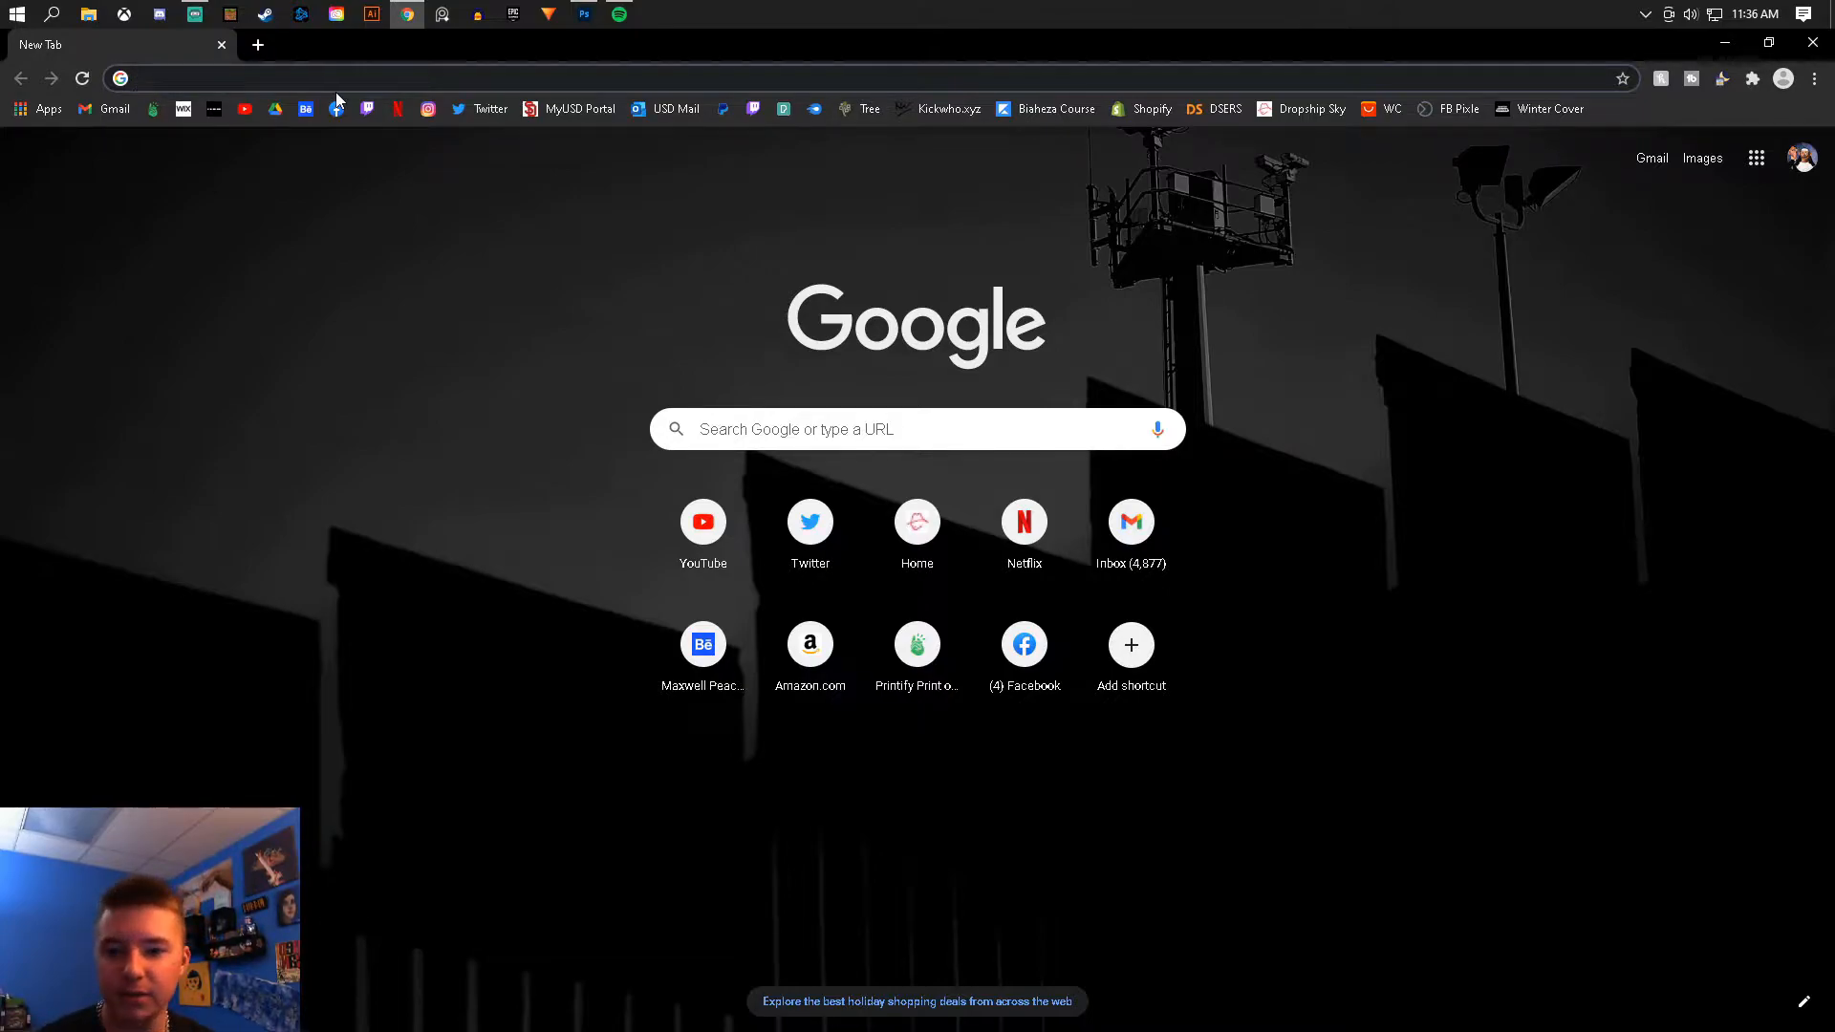
- Search the web for images of a black mens tanktop
text(black mens tanktop)
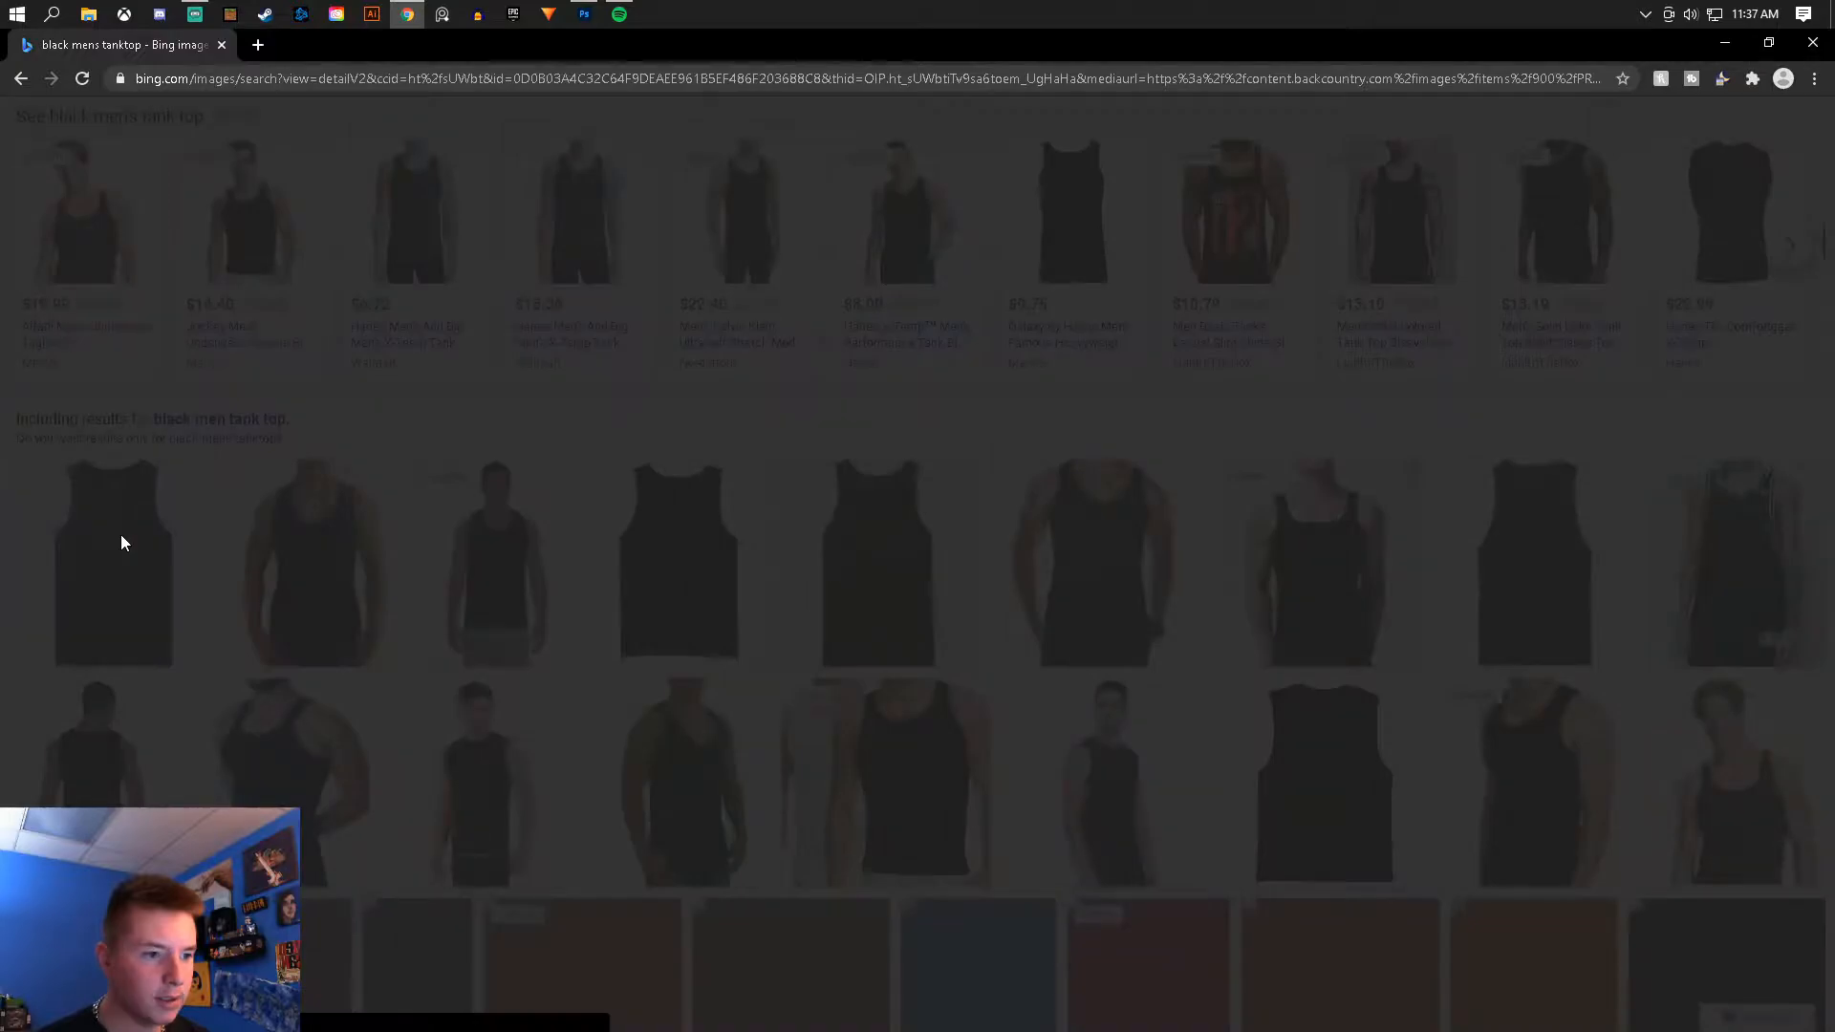
- Copy the plain black tank top image and paste it into the Photoshop document
right_click(704, 409)
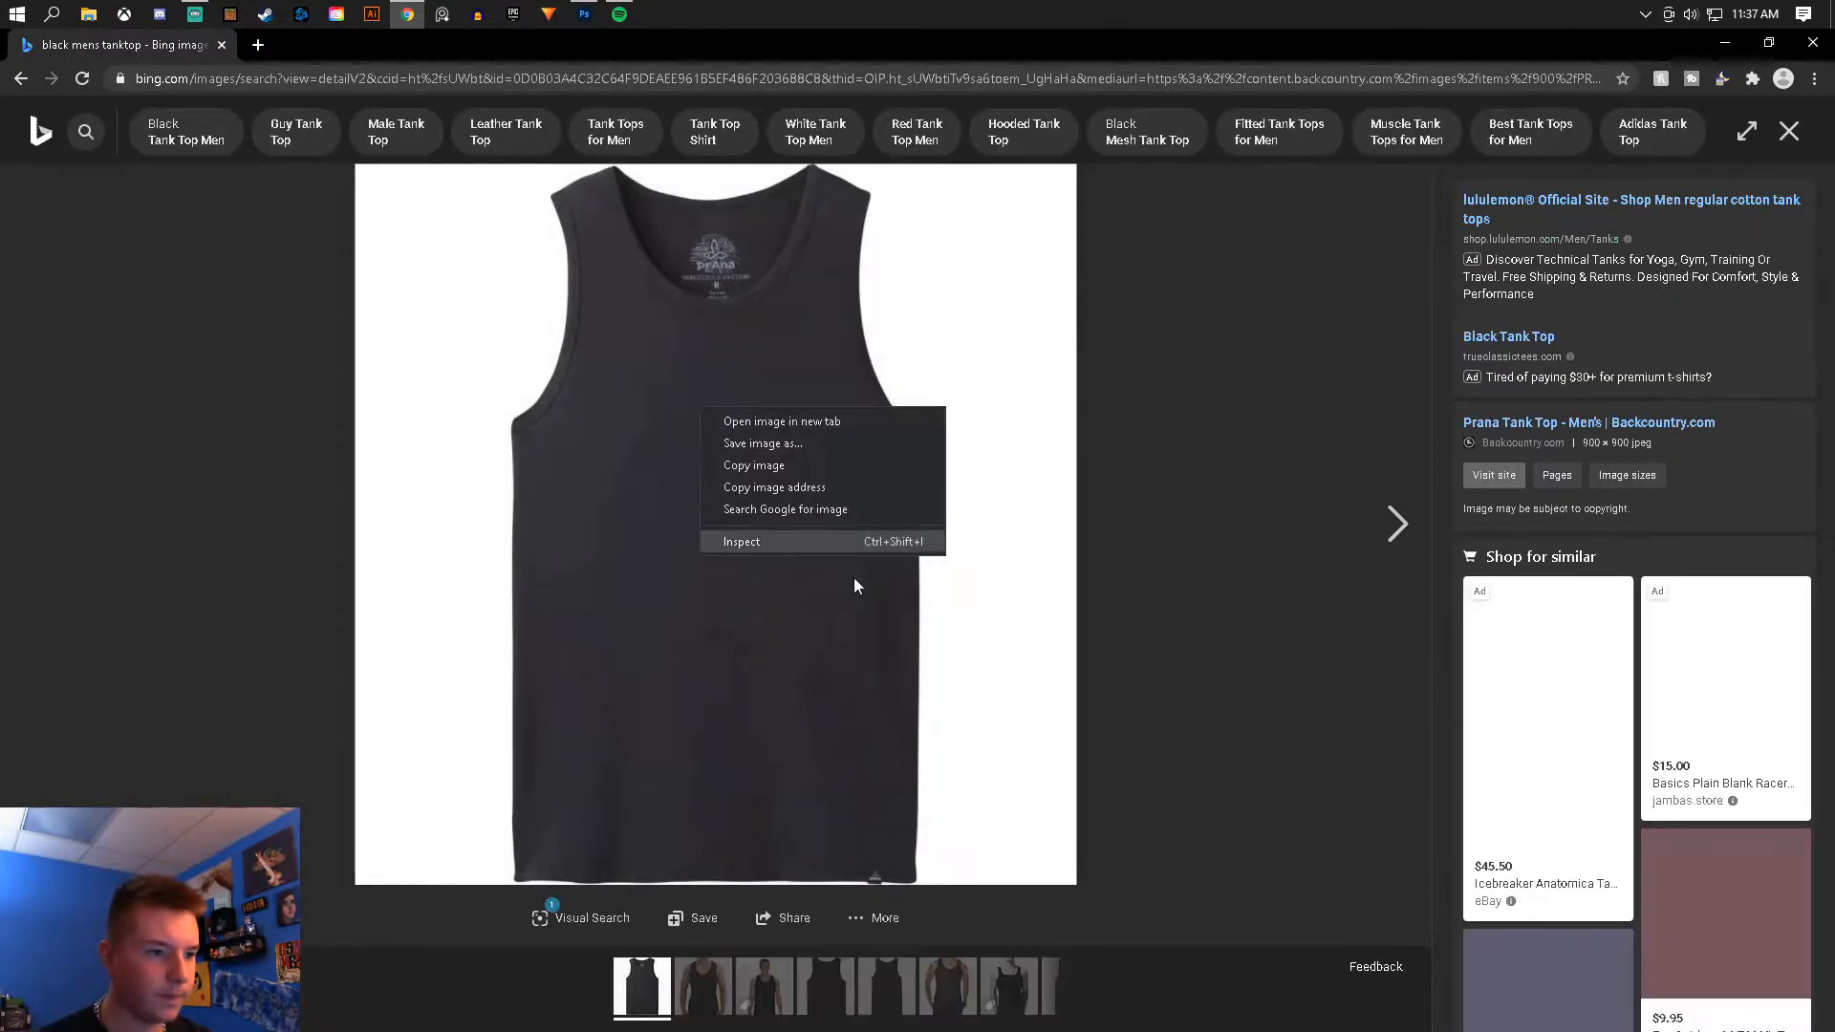
click(732, 491)
click(584, 14)
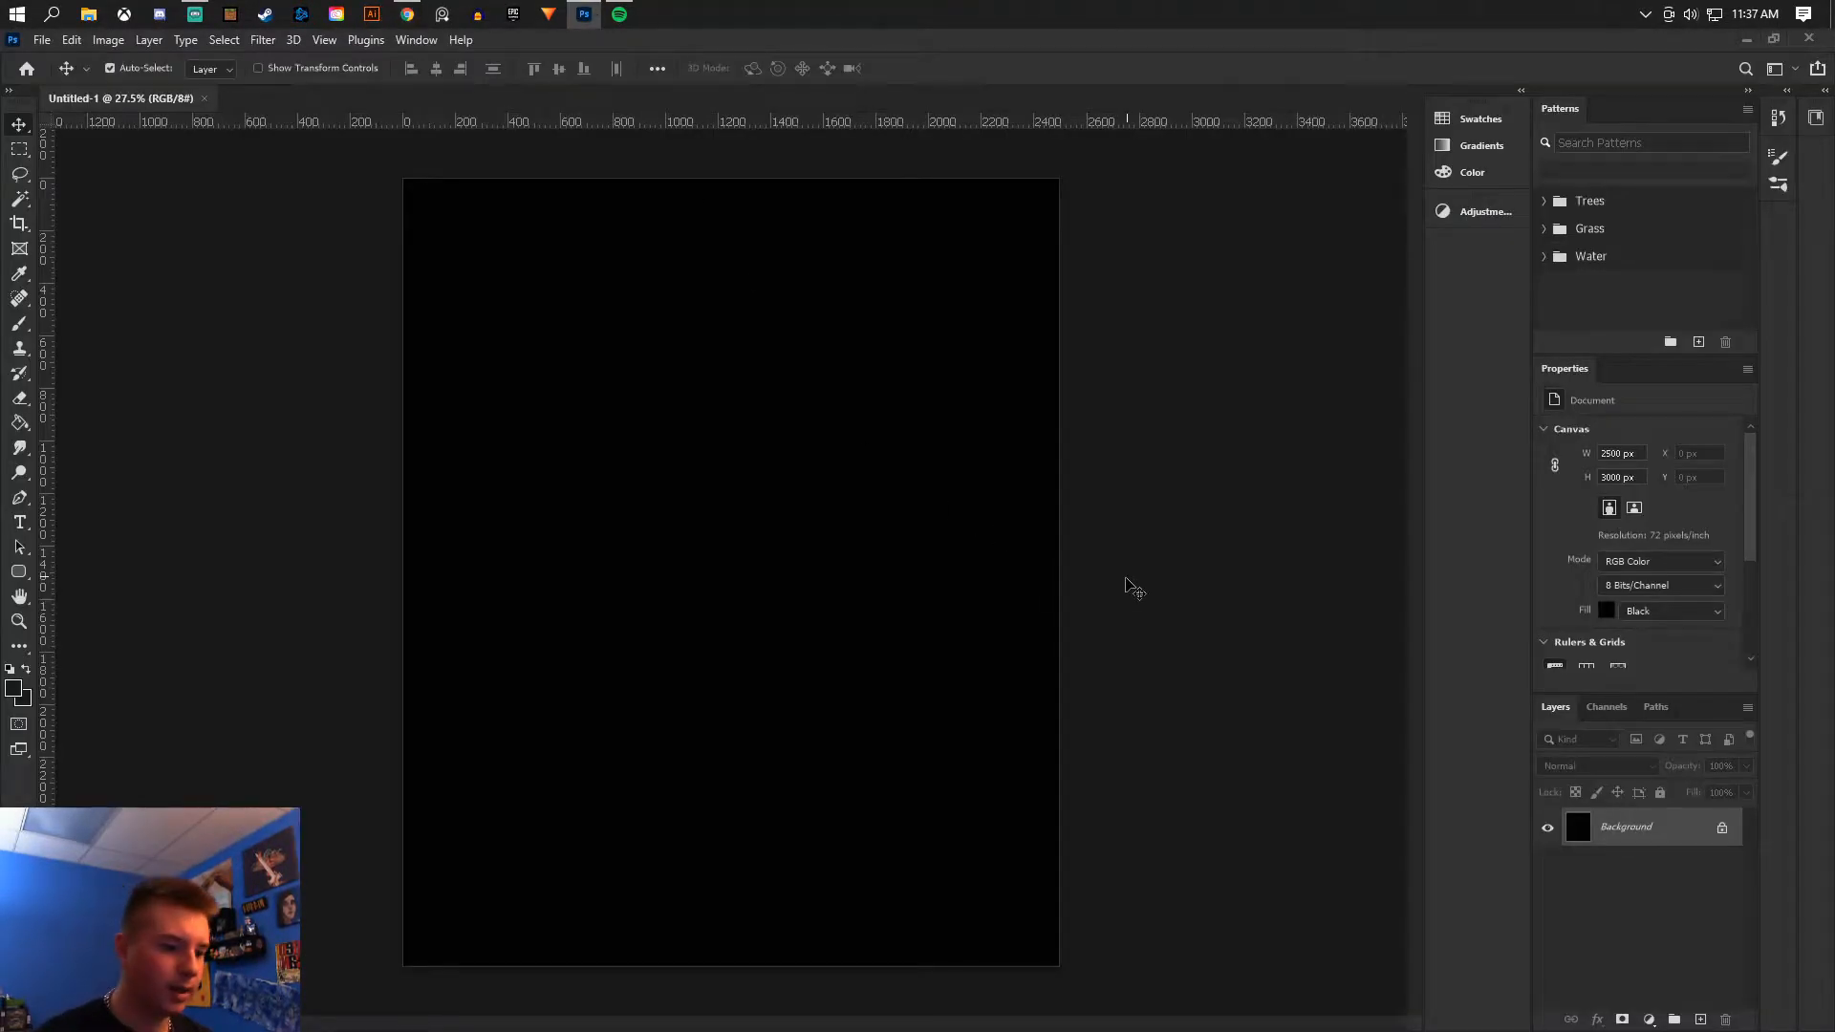
key(ctrl+v)
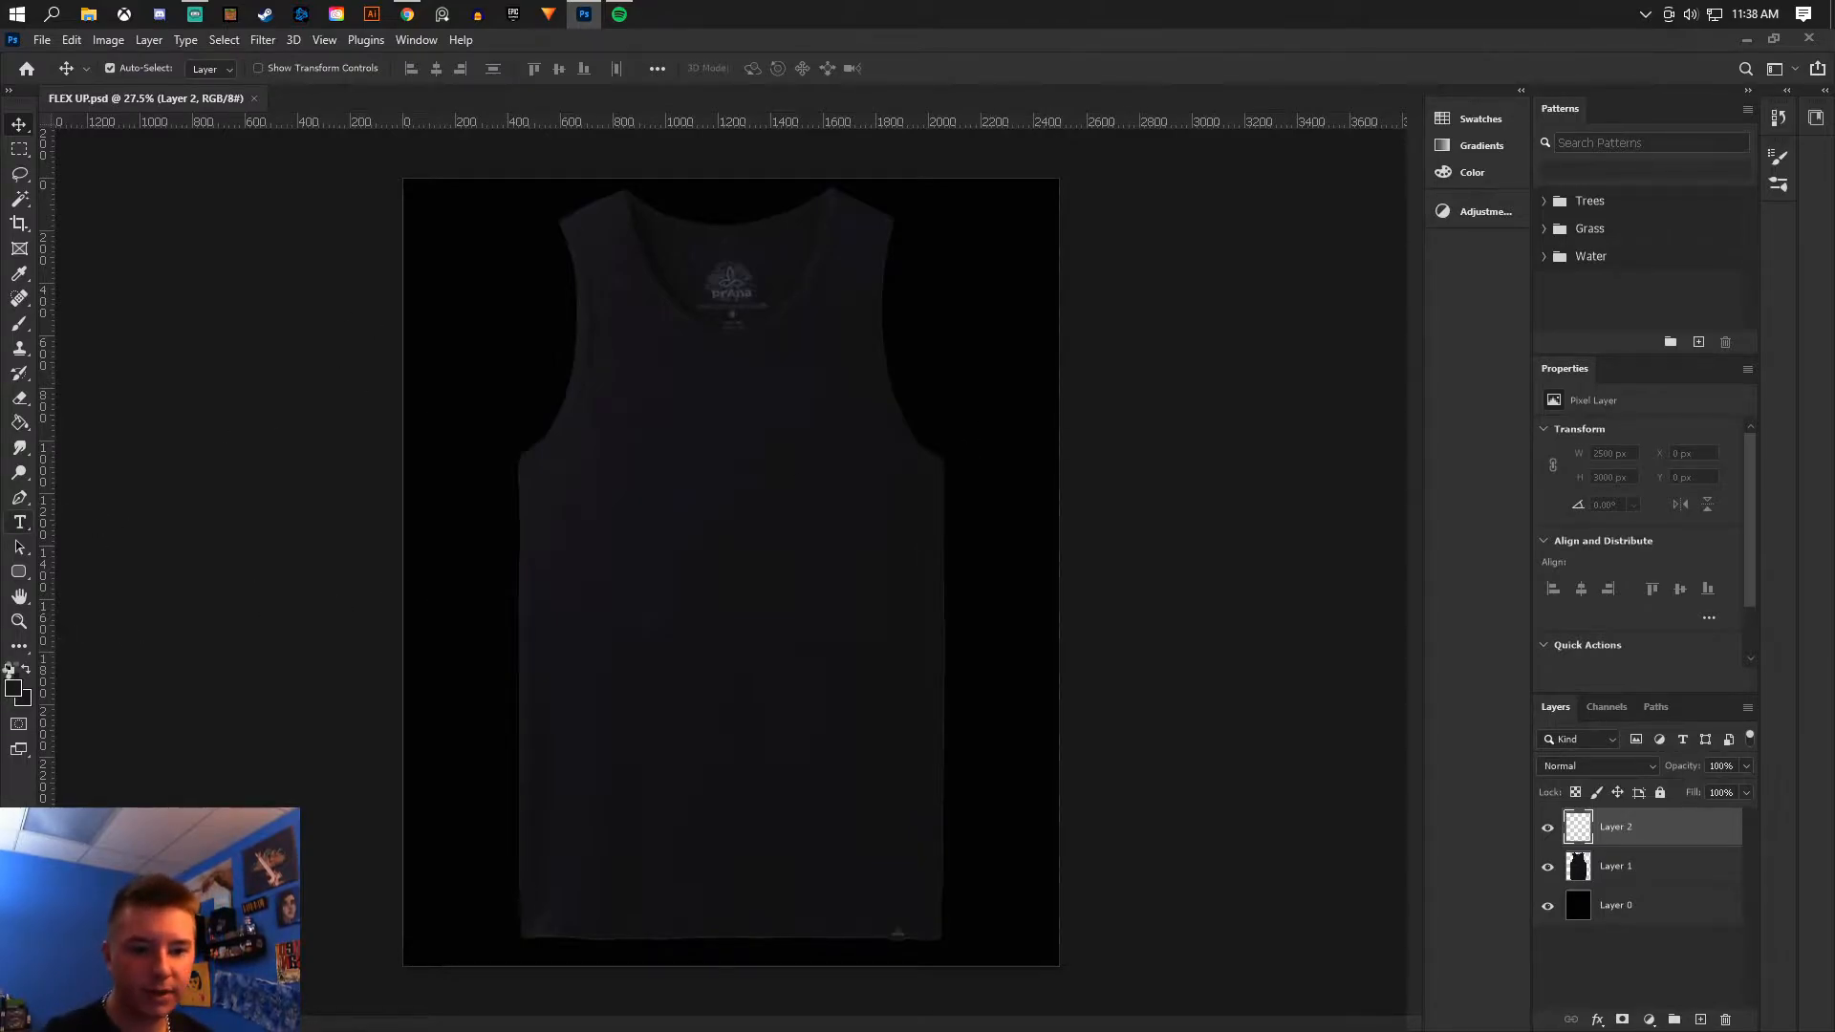
- Swap the foreground and background colors so white becomes the foreground color
click(8, 668)
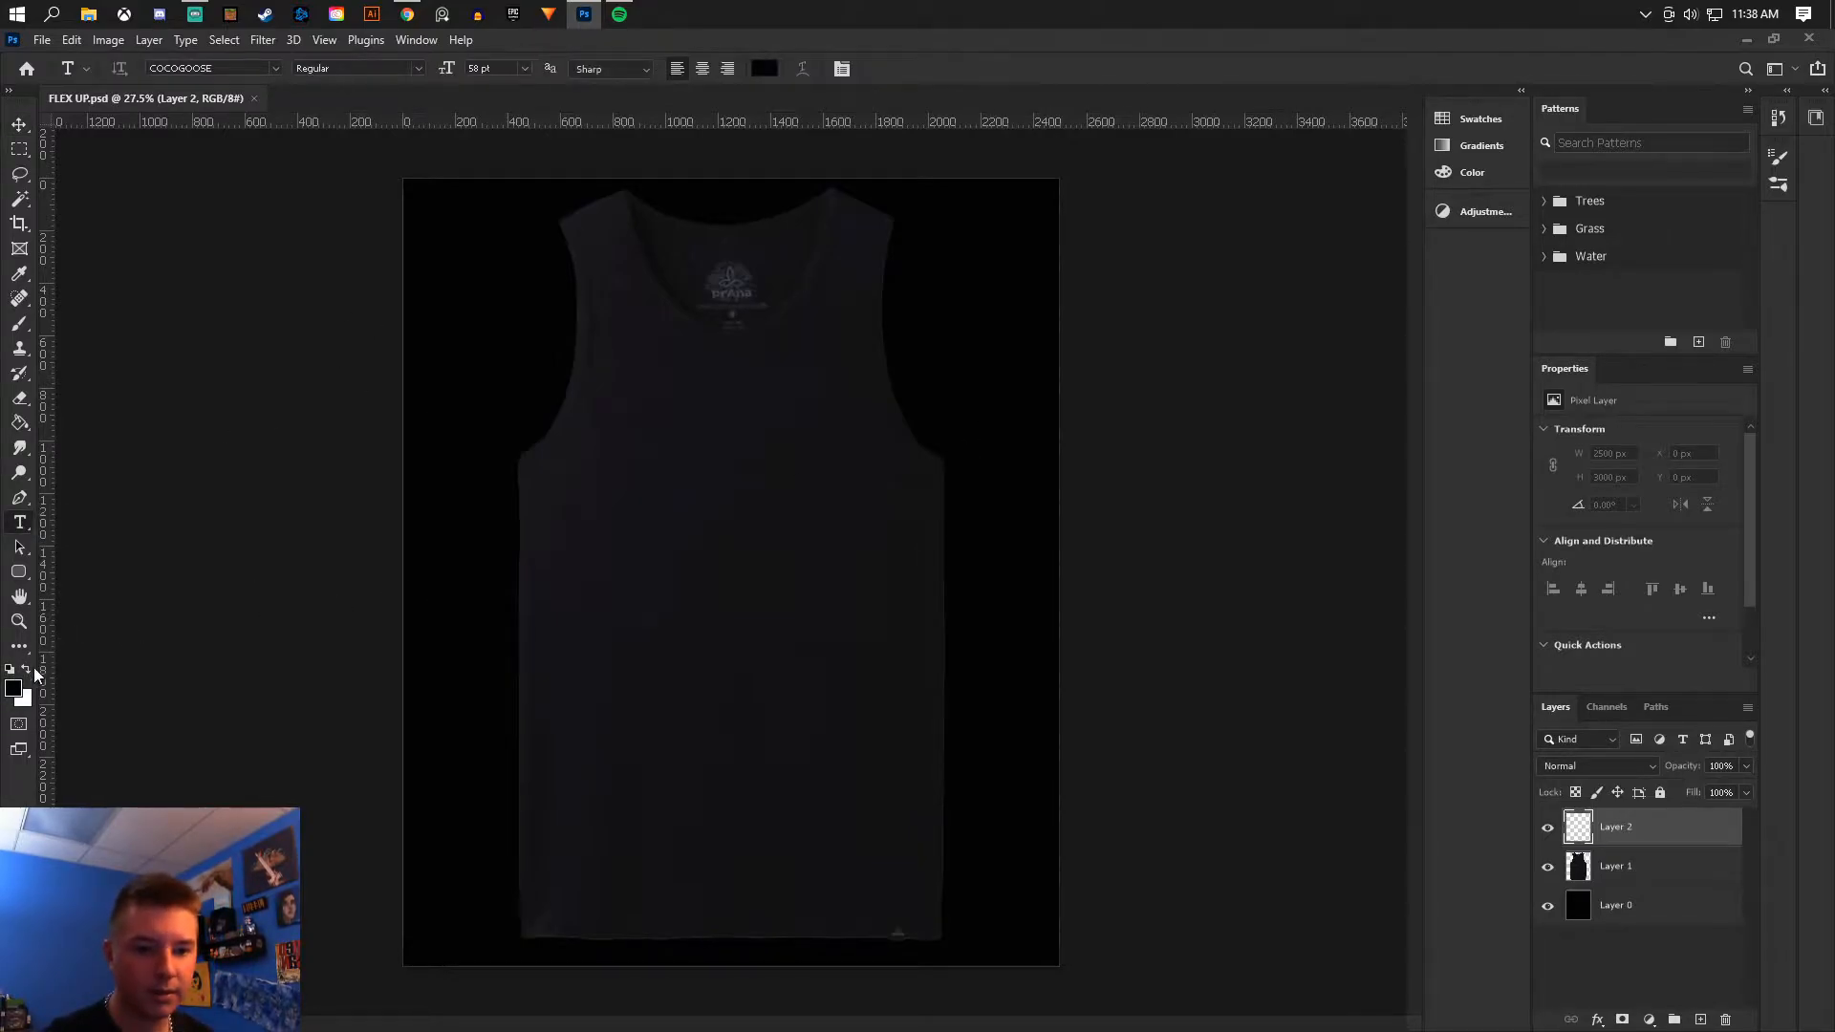
click(26, 669)
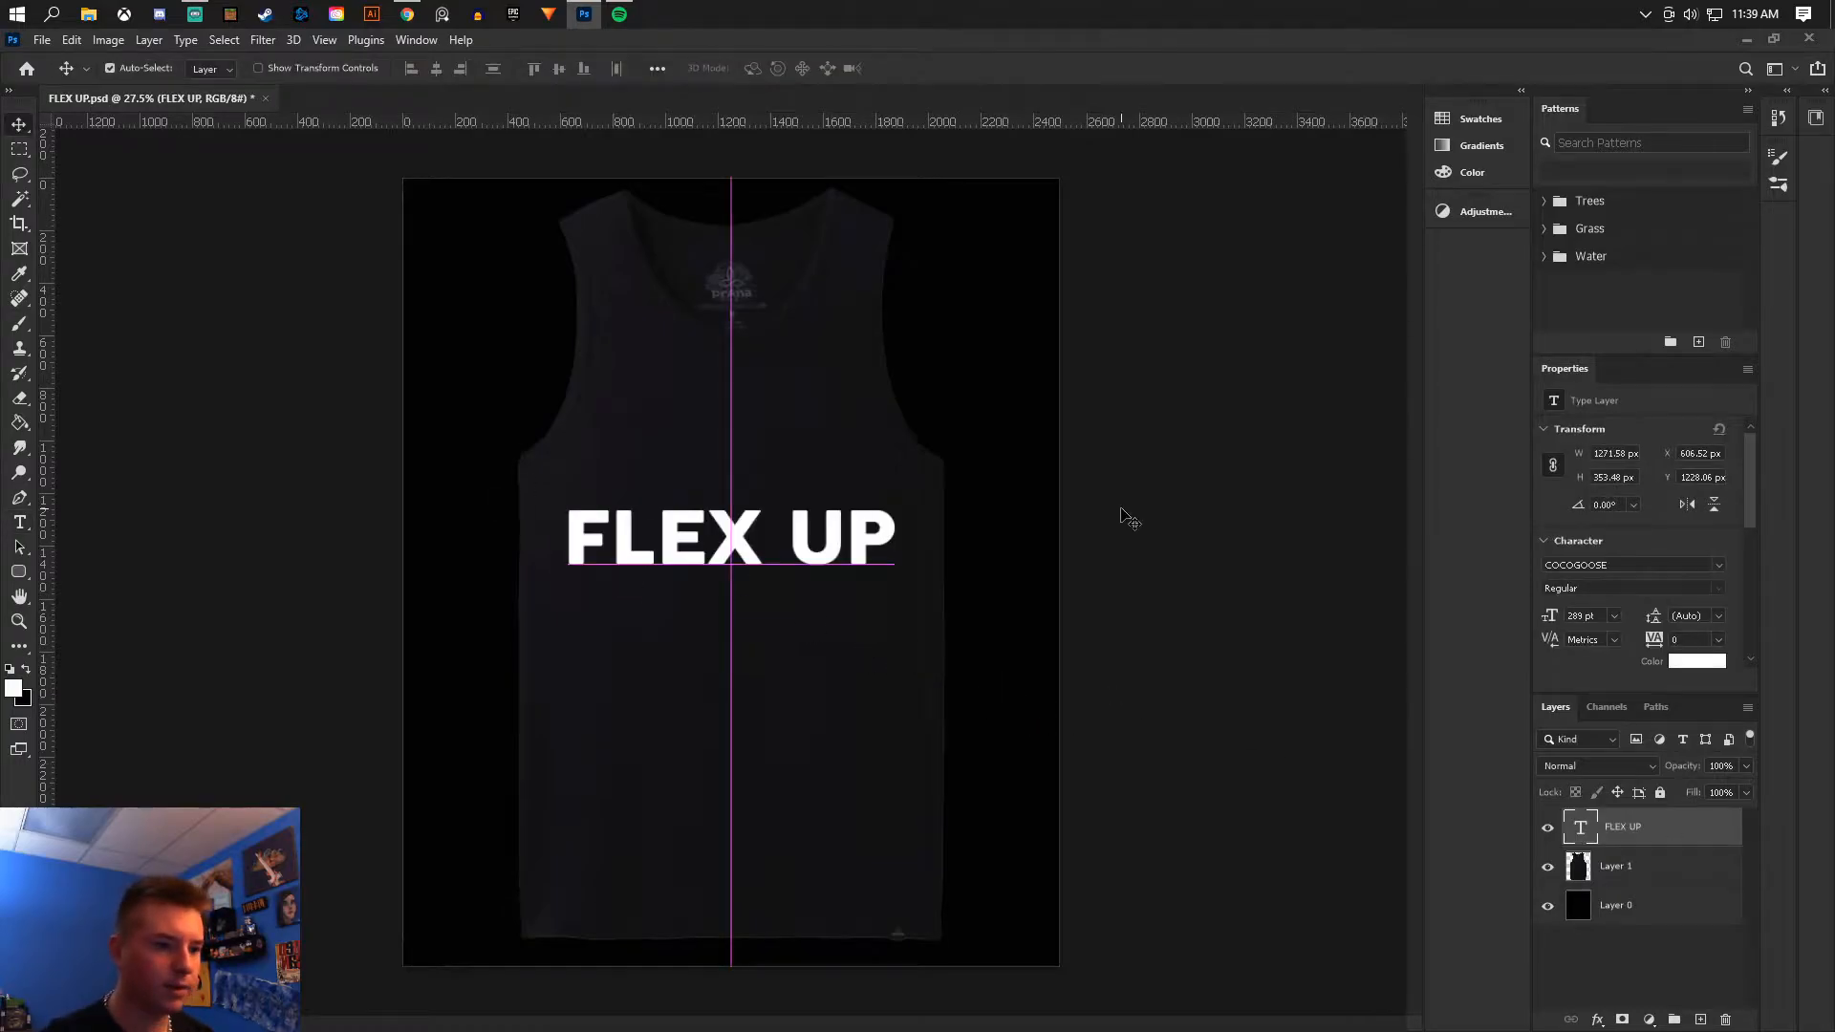
- Save the FLEX UP document
click(42, 39)
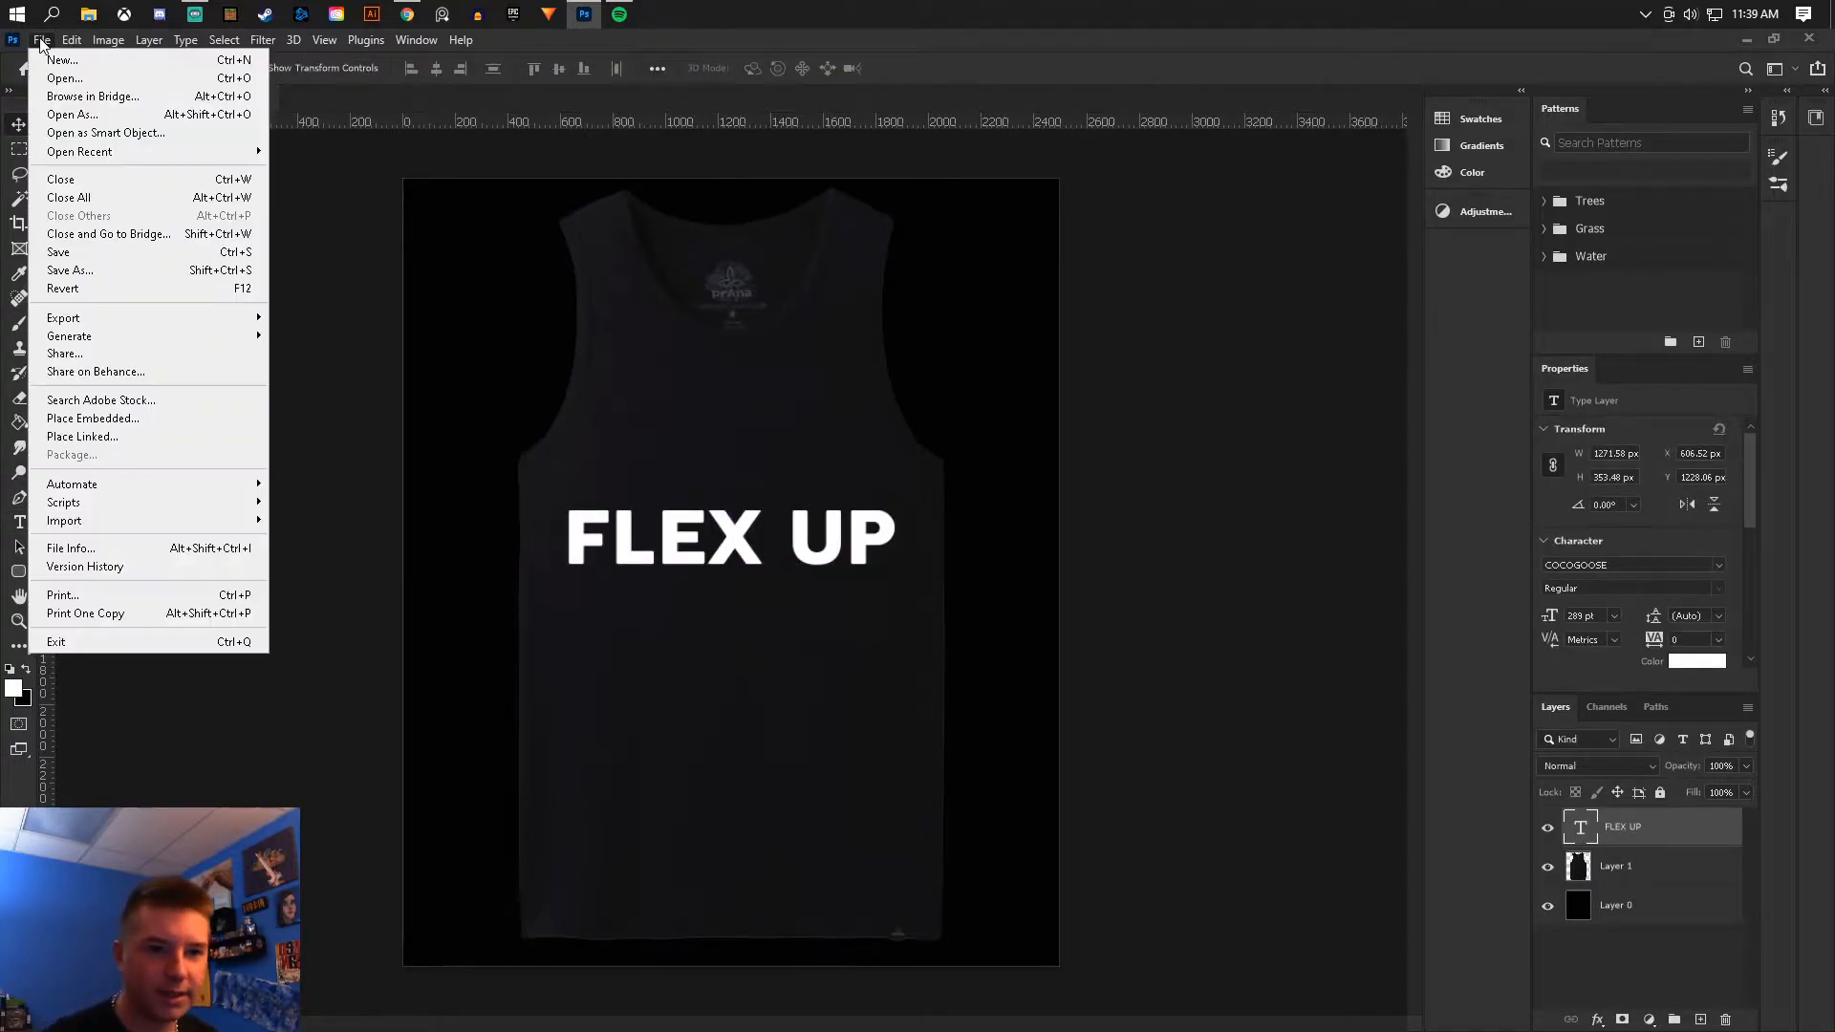
click(84, 263)
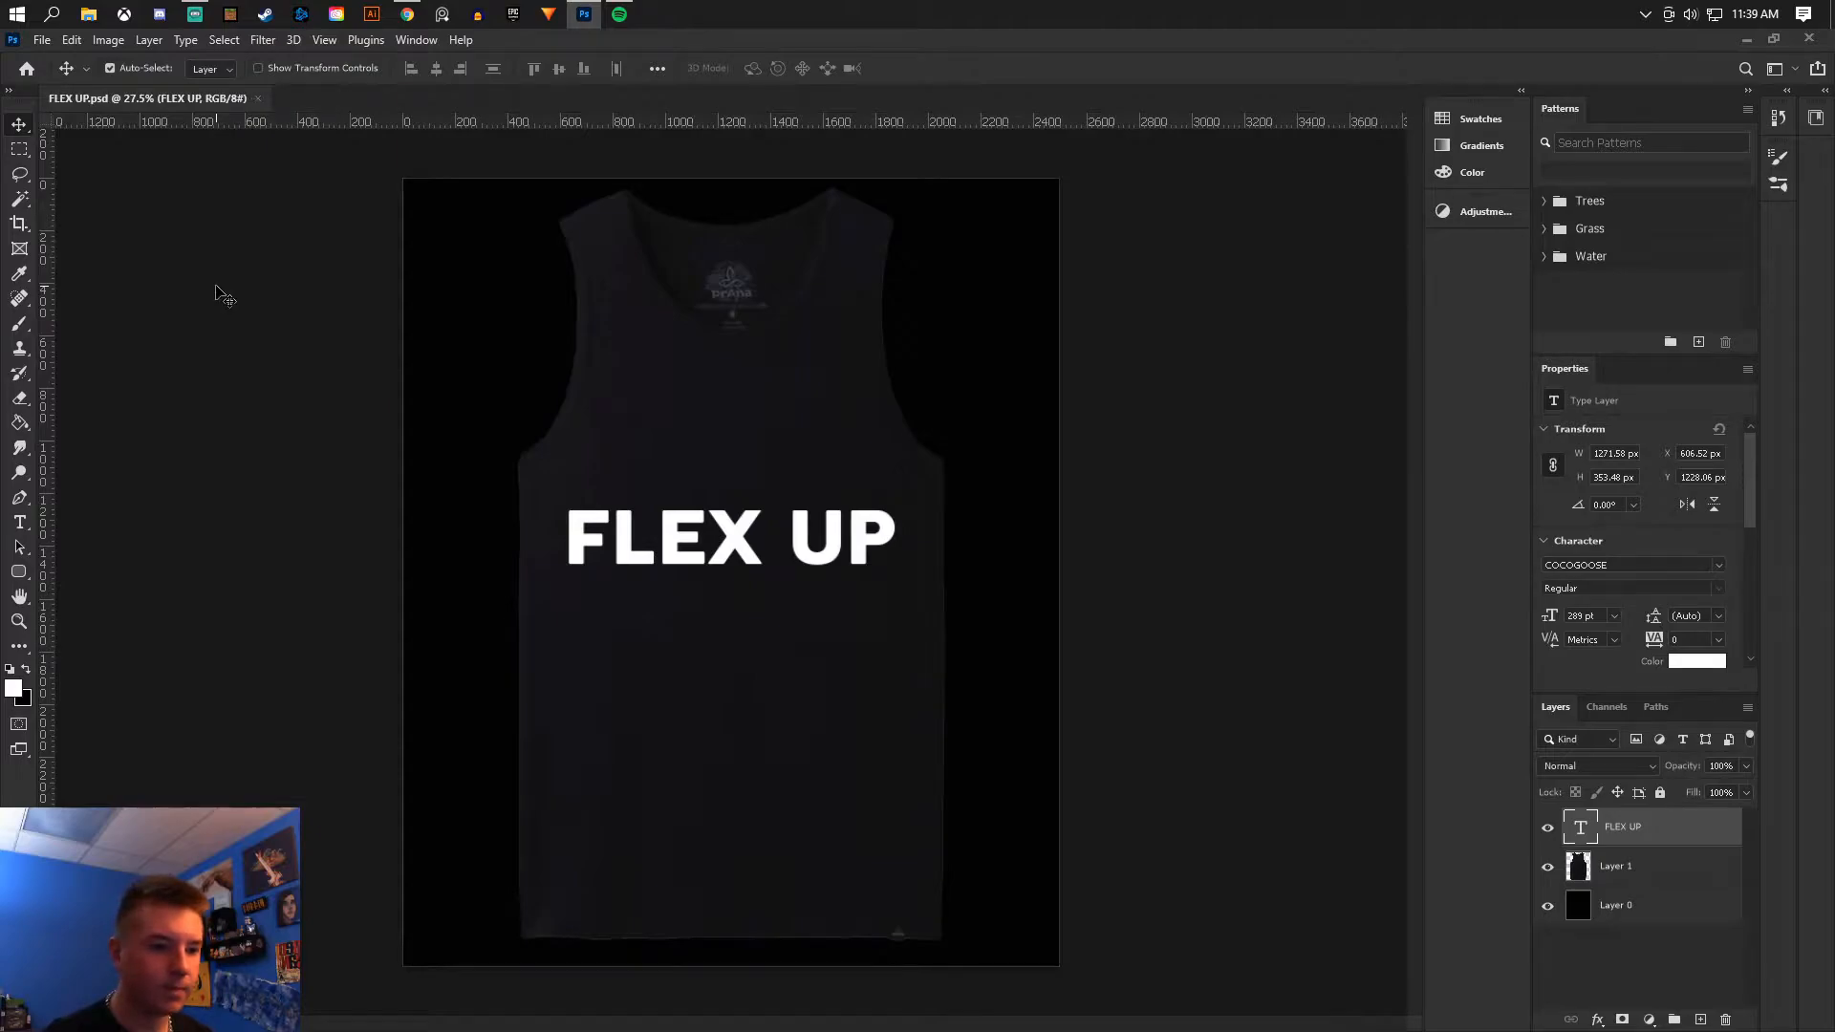
- Duplicate the FLEX UP text layer
scroll(668, 505, up, 2)
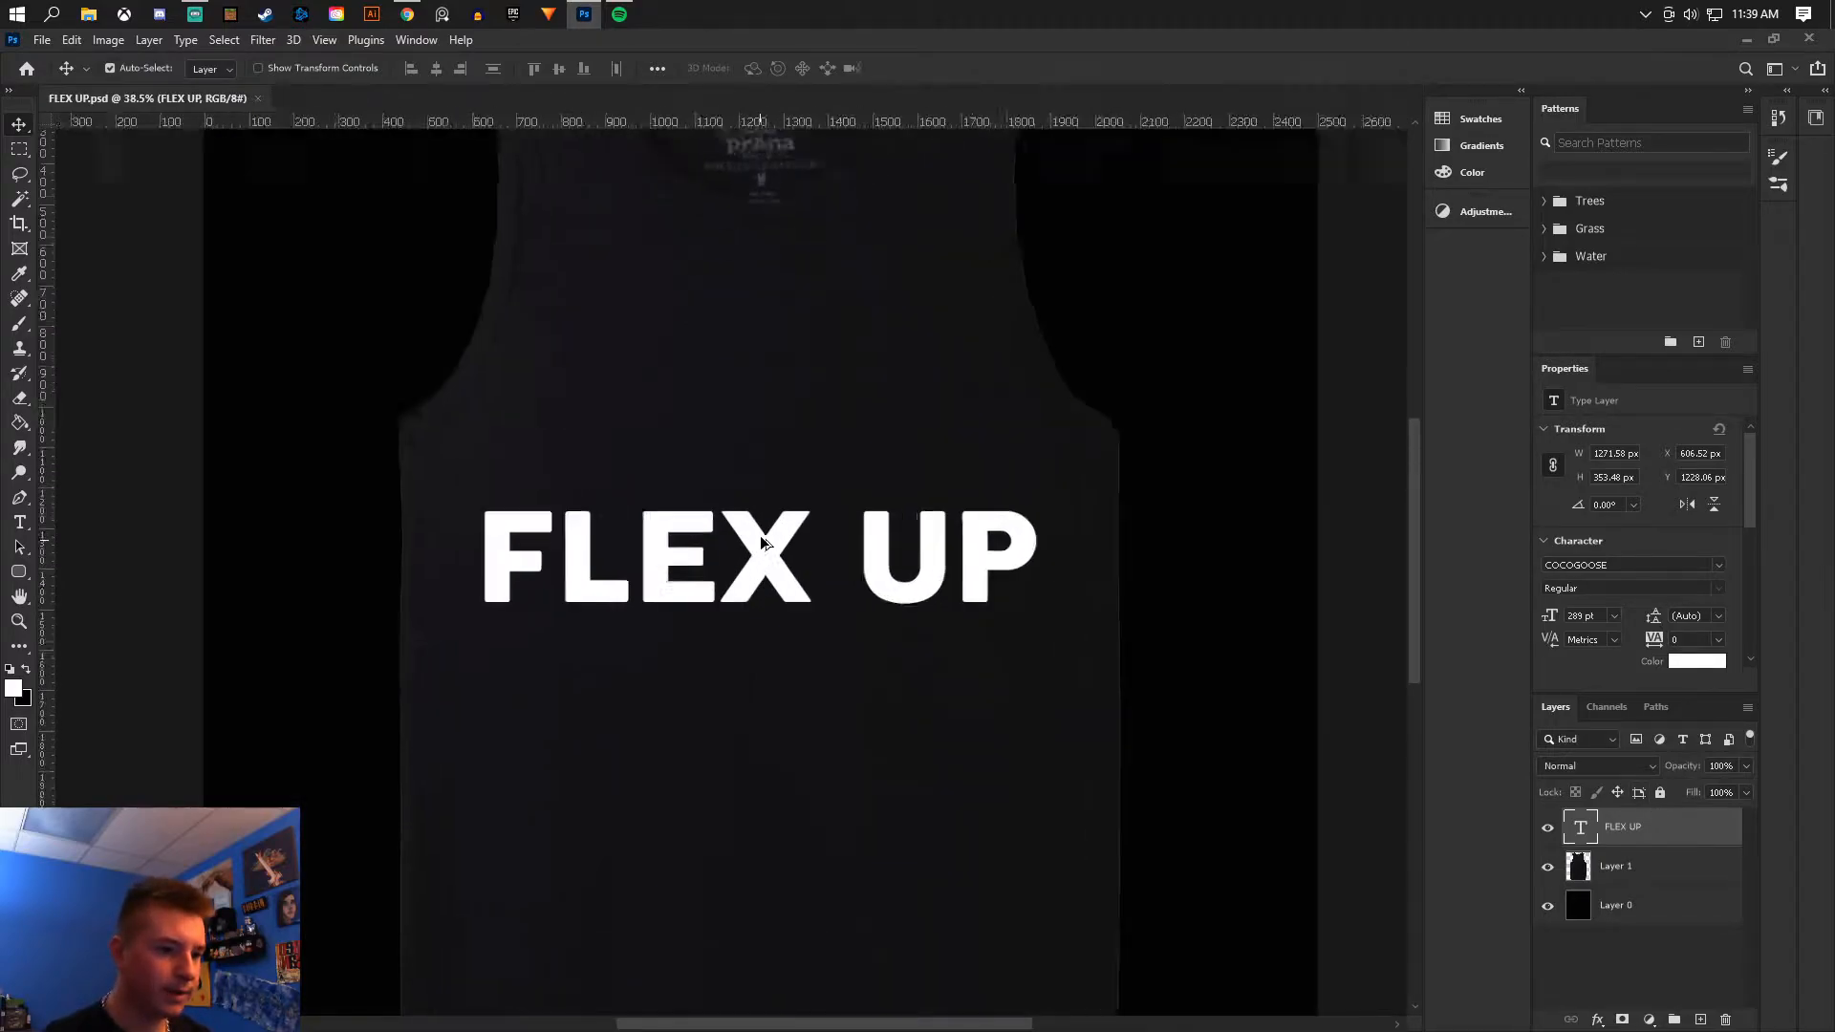
scroll(761, 543, up, 2)
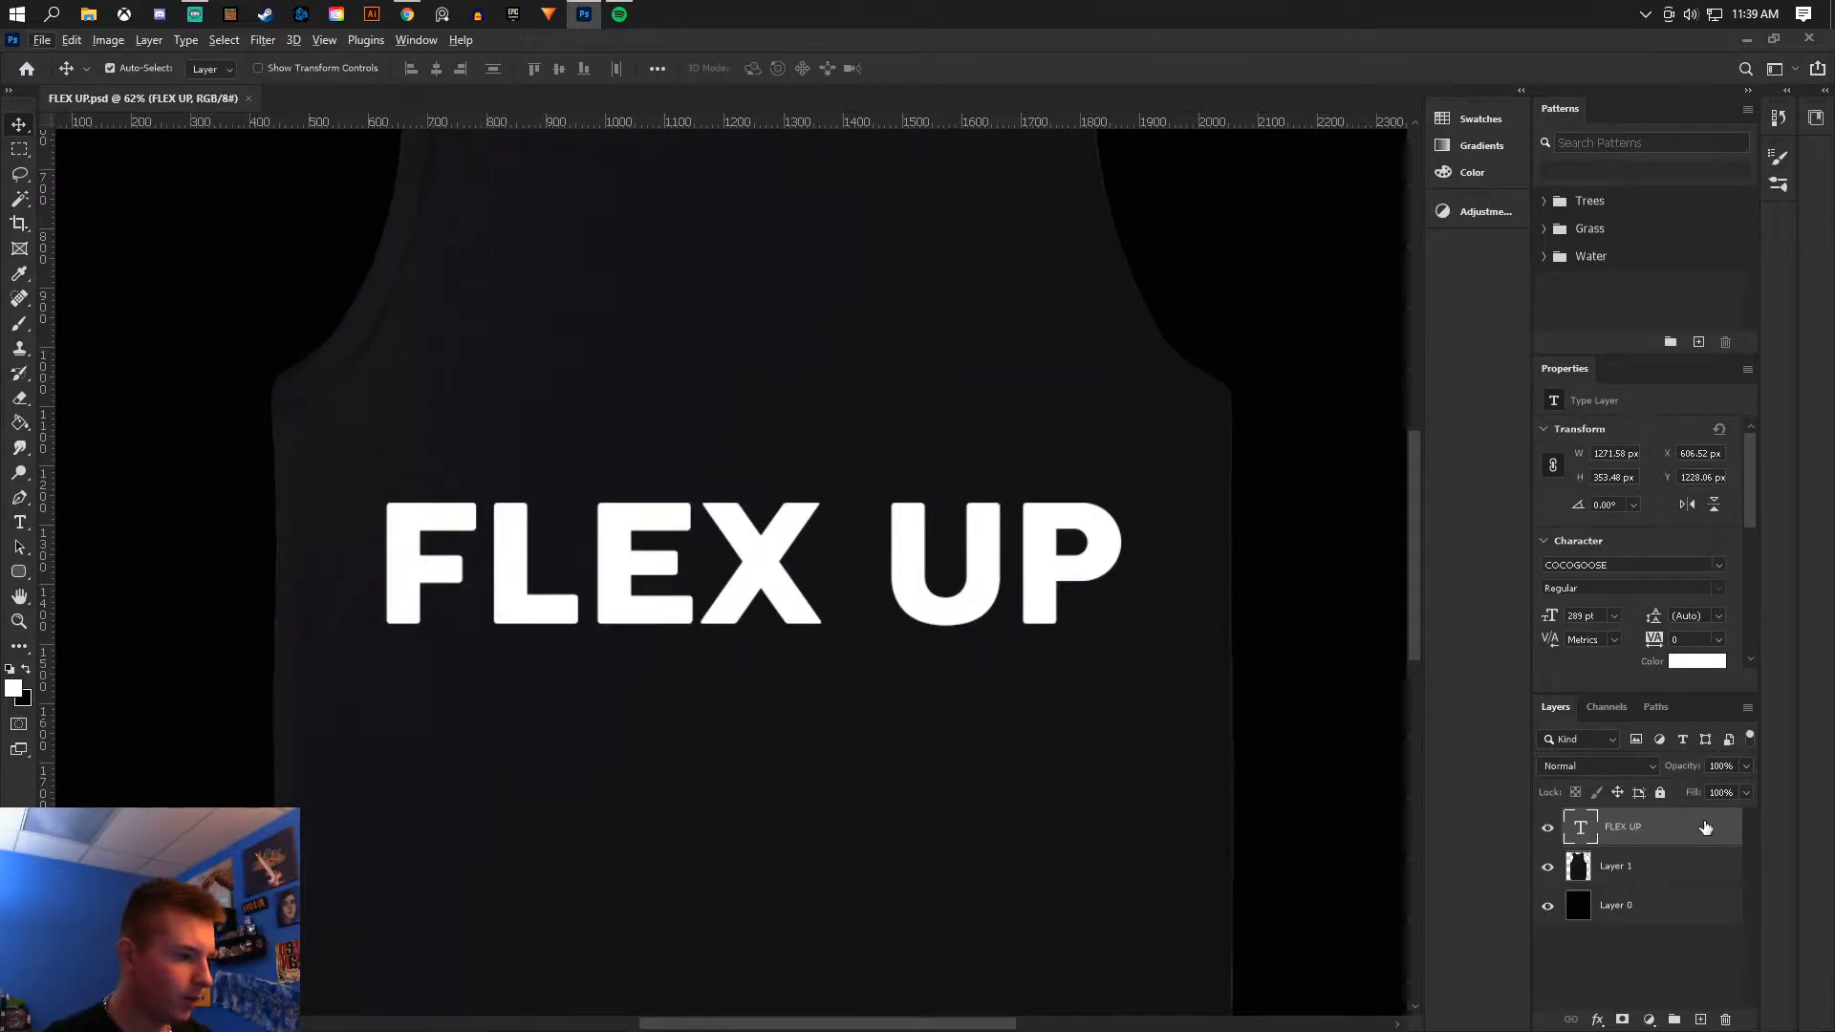
drag(1645, 830, 1668, 849)
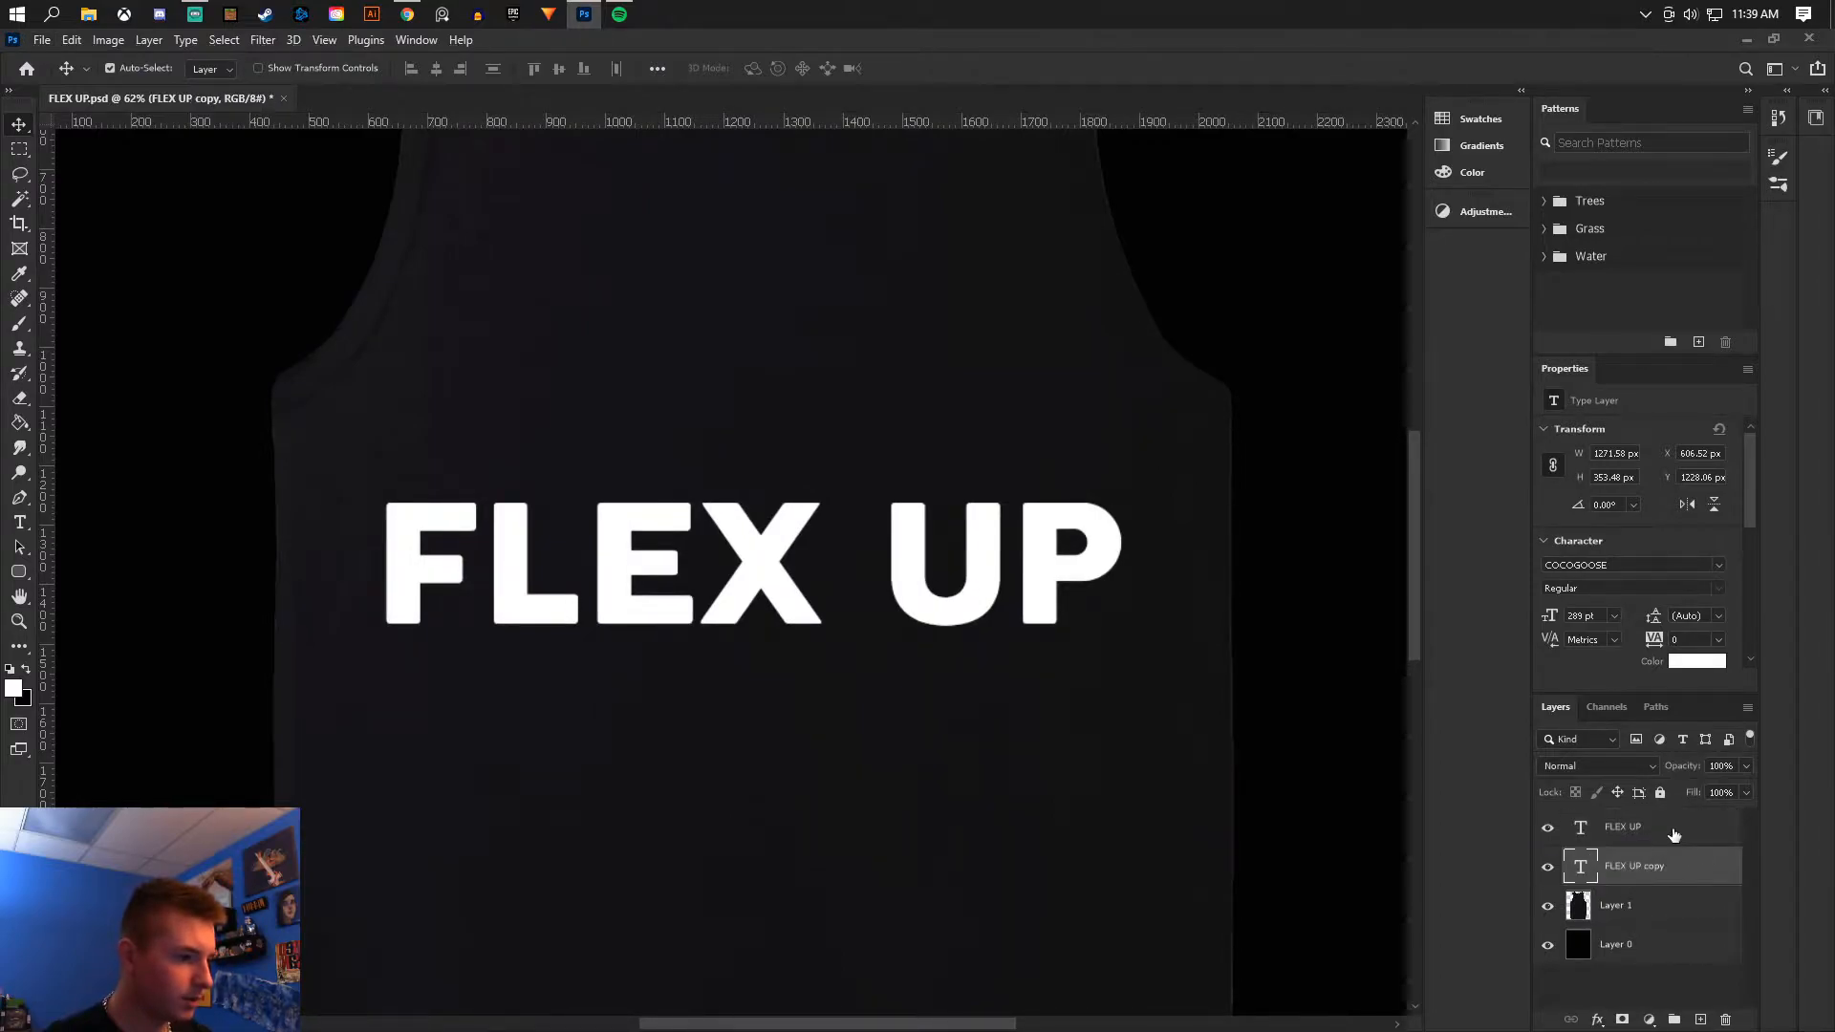
- Rasterize the FLEX UP copy layer and apply a Gaussian Blur with a 7.2 pixel radius
right_click(1684, 856)
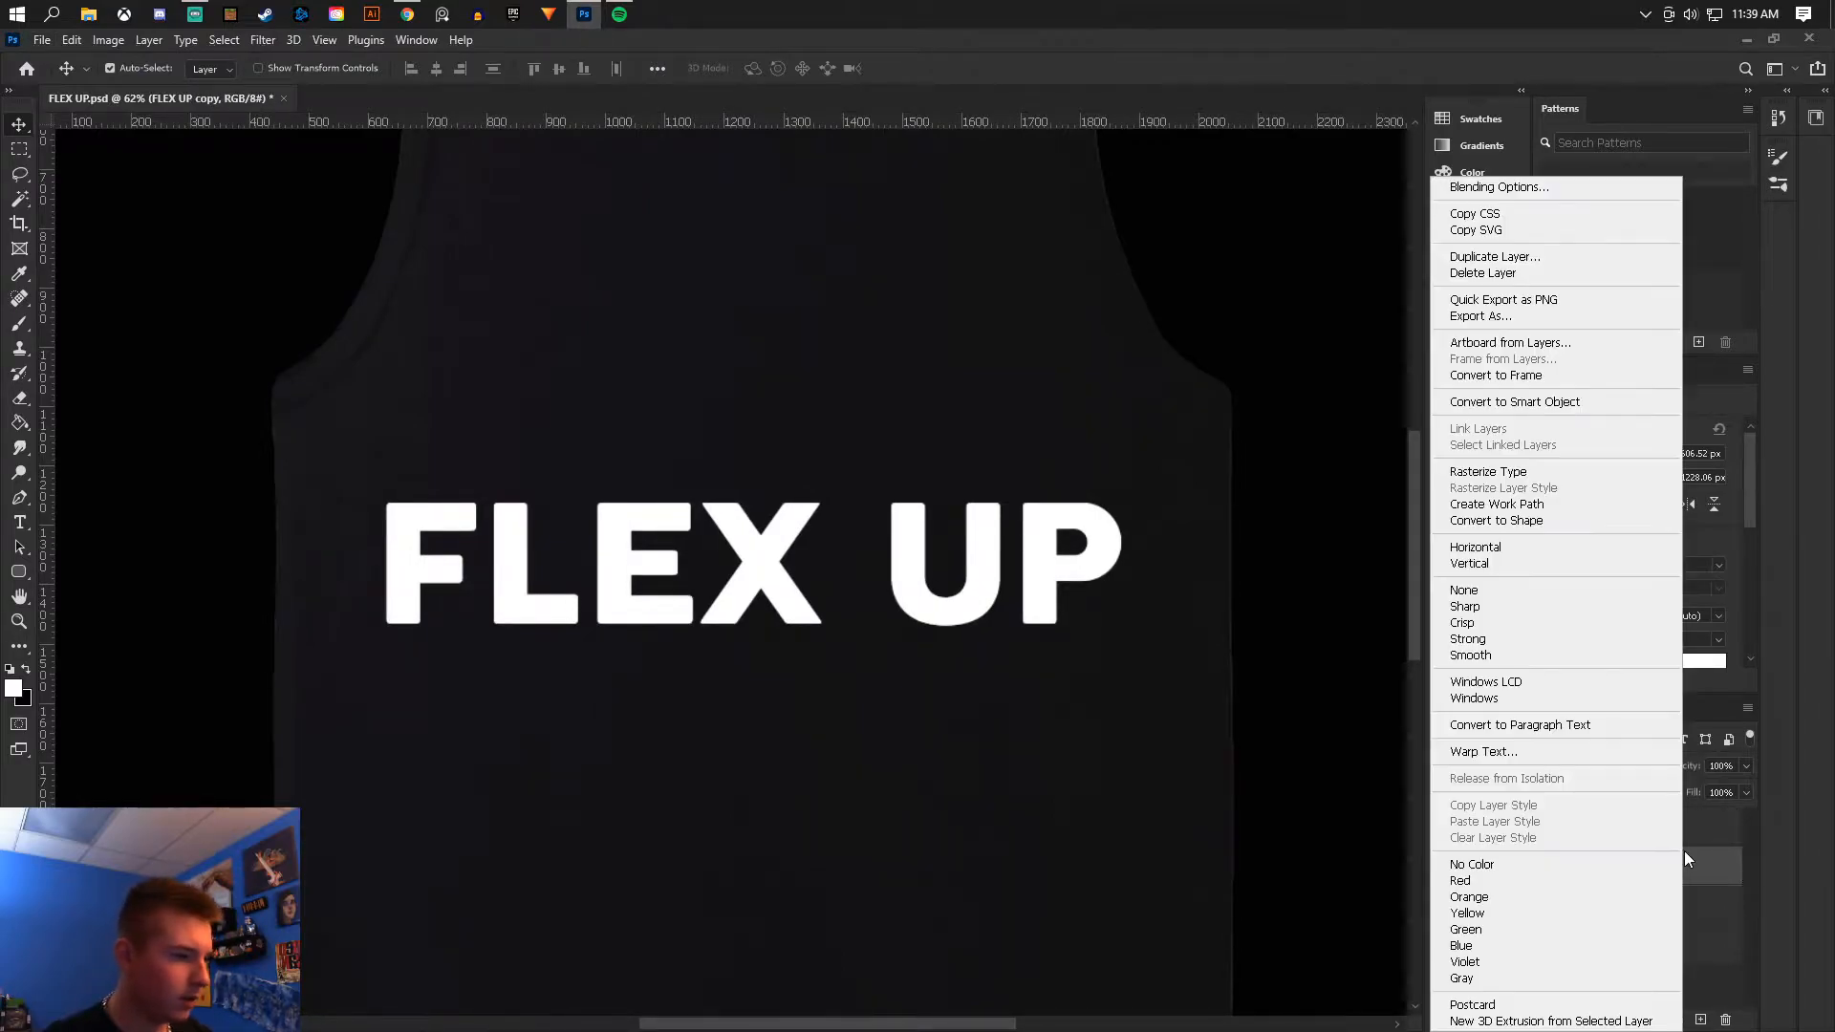
click(1488, 471)
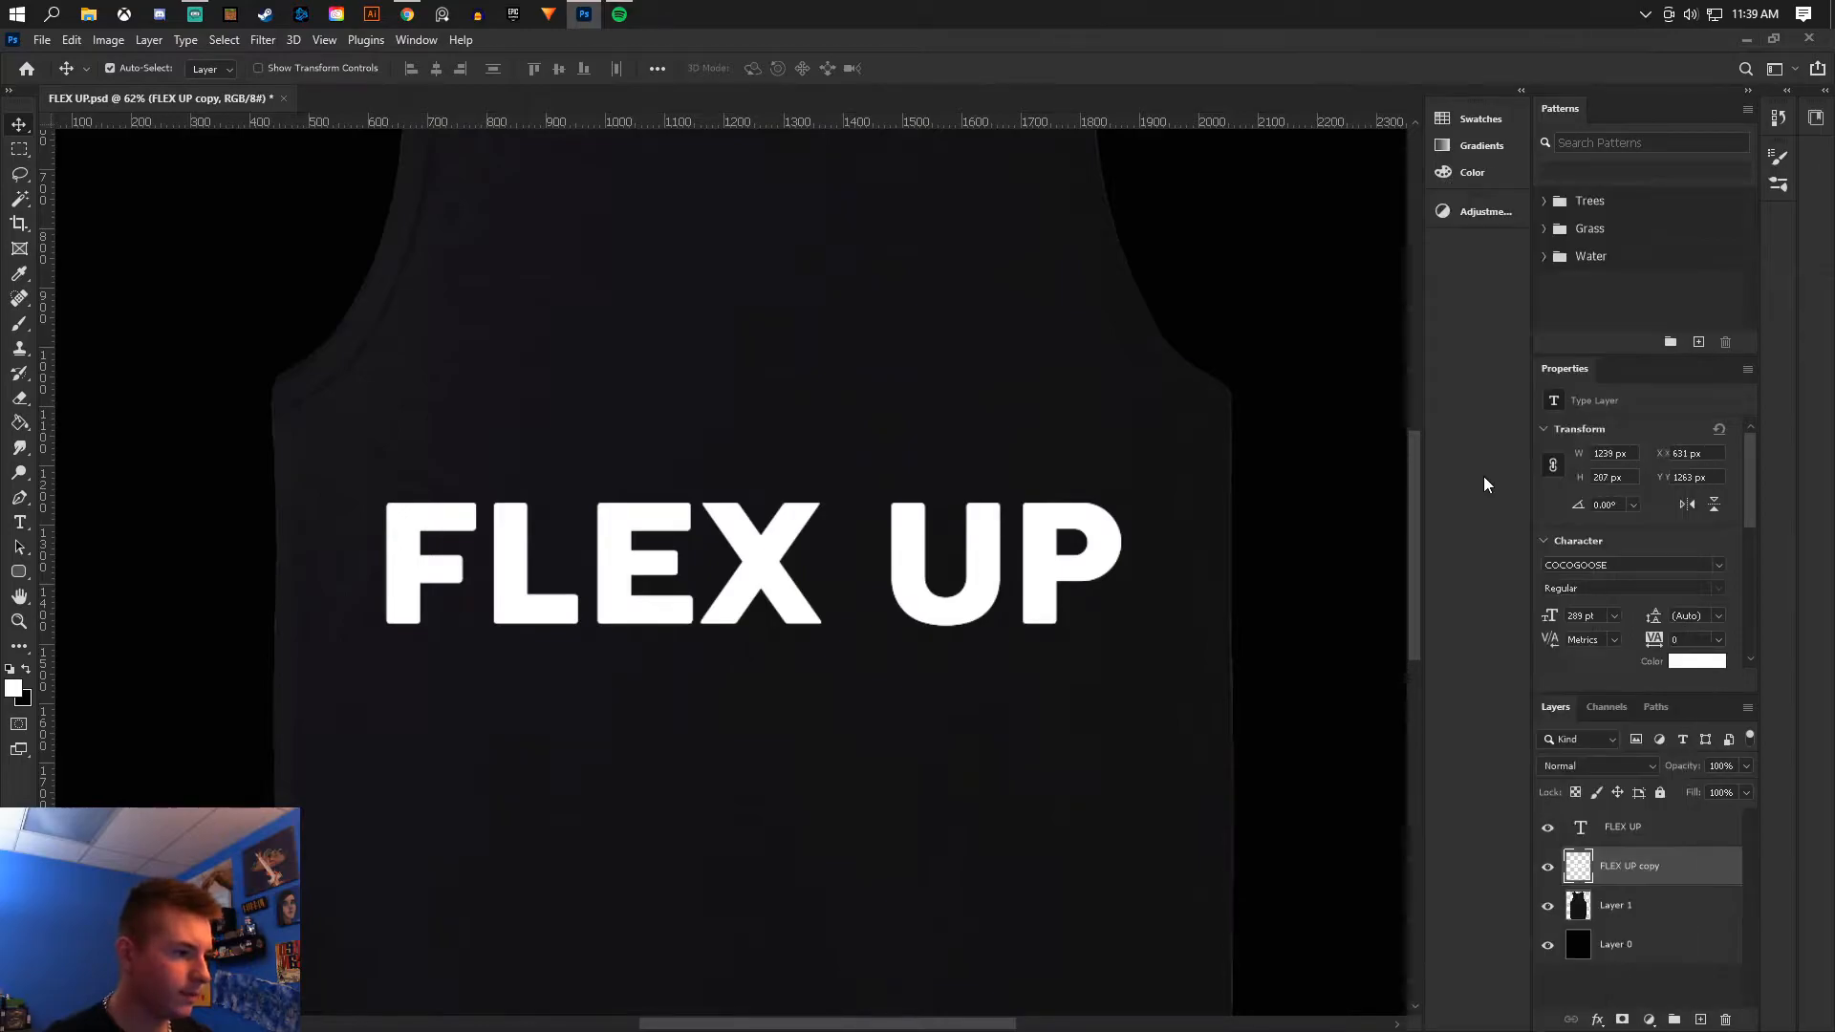
click(264, 40)
mouse_move(383, 284)
click(553, 356)
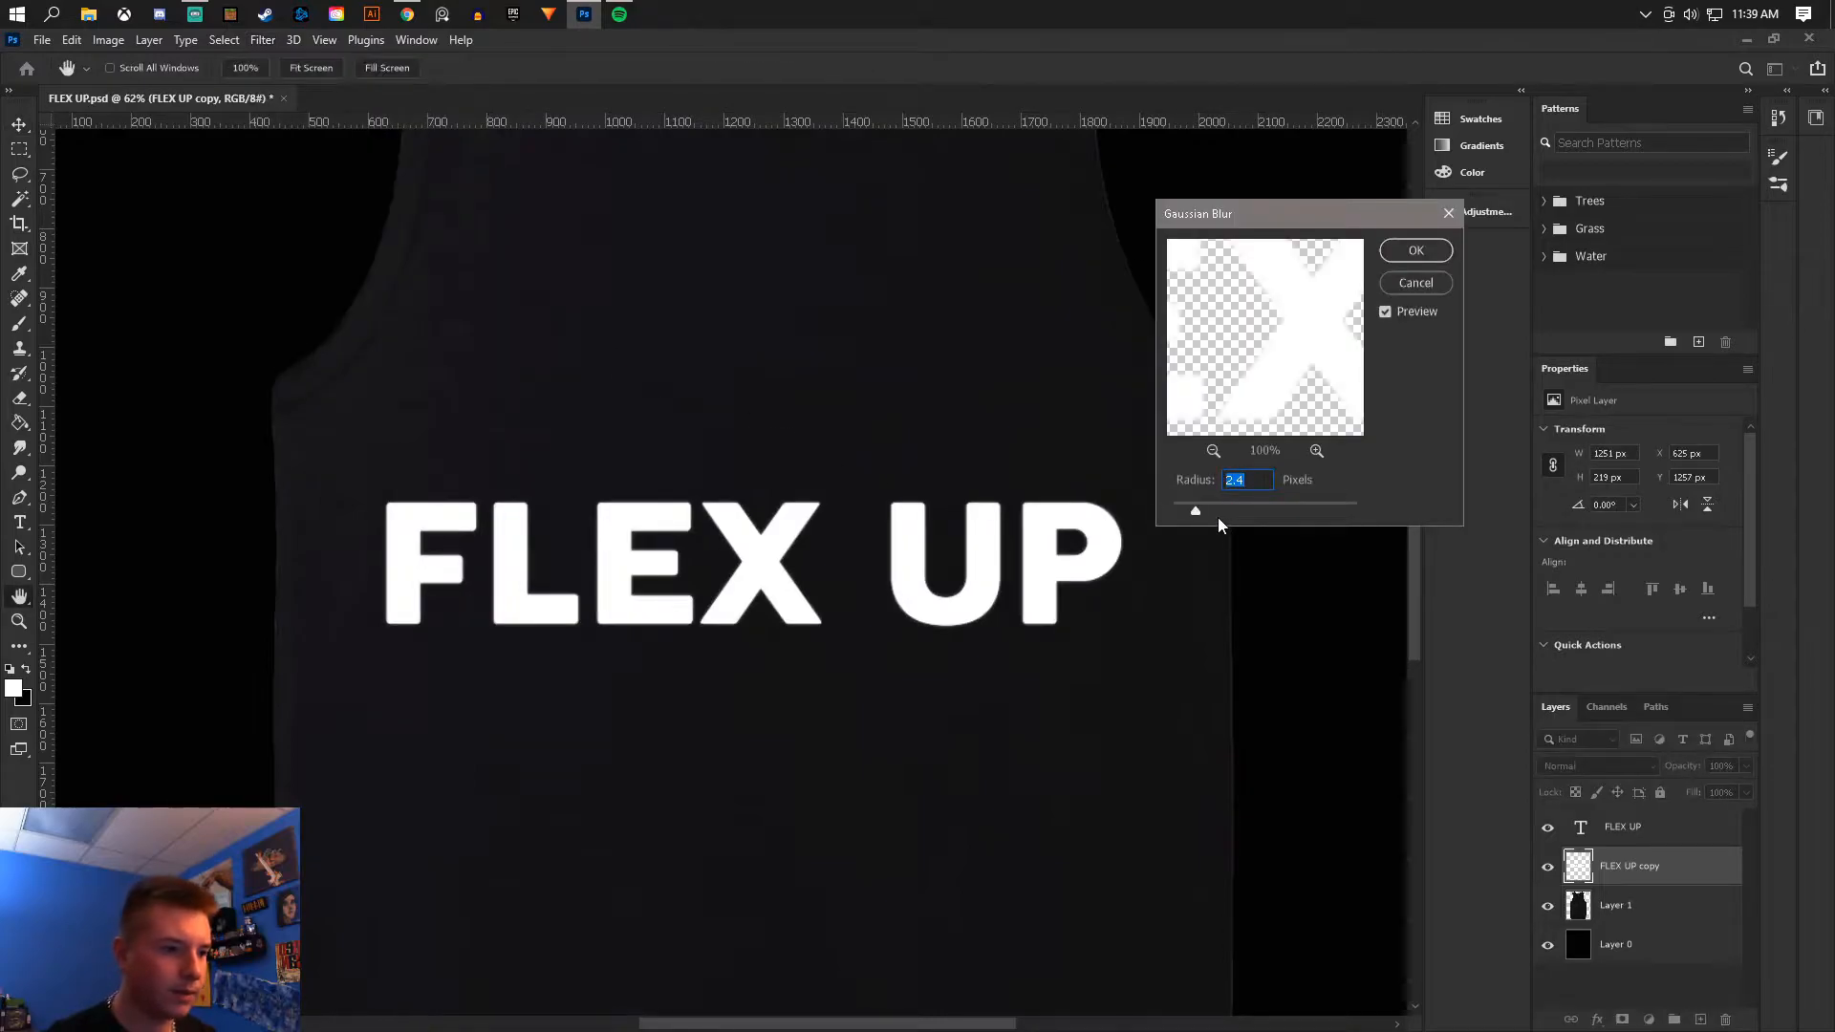
drag(1197, 514, 1209, 513)
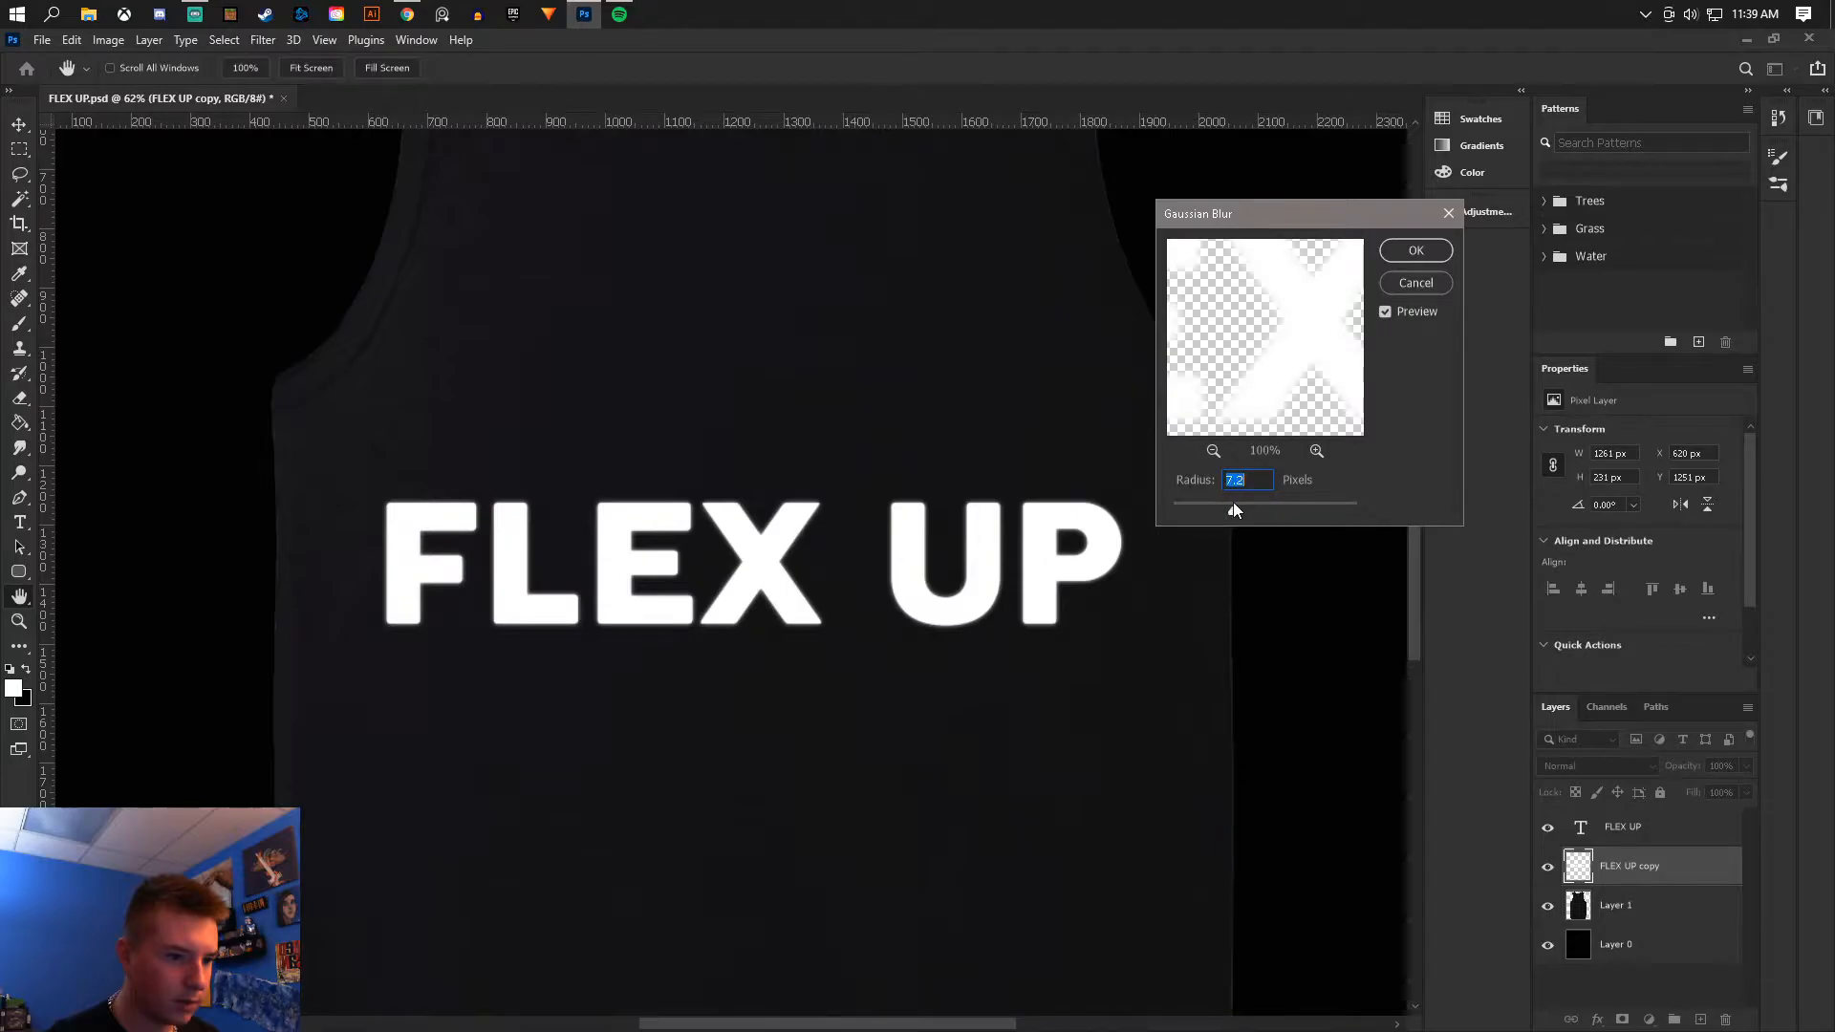
click(1415, 250)
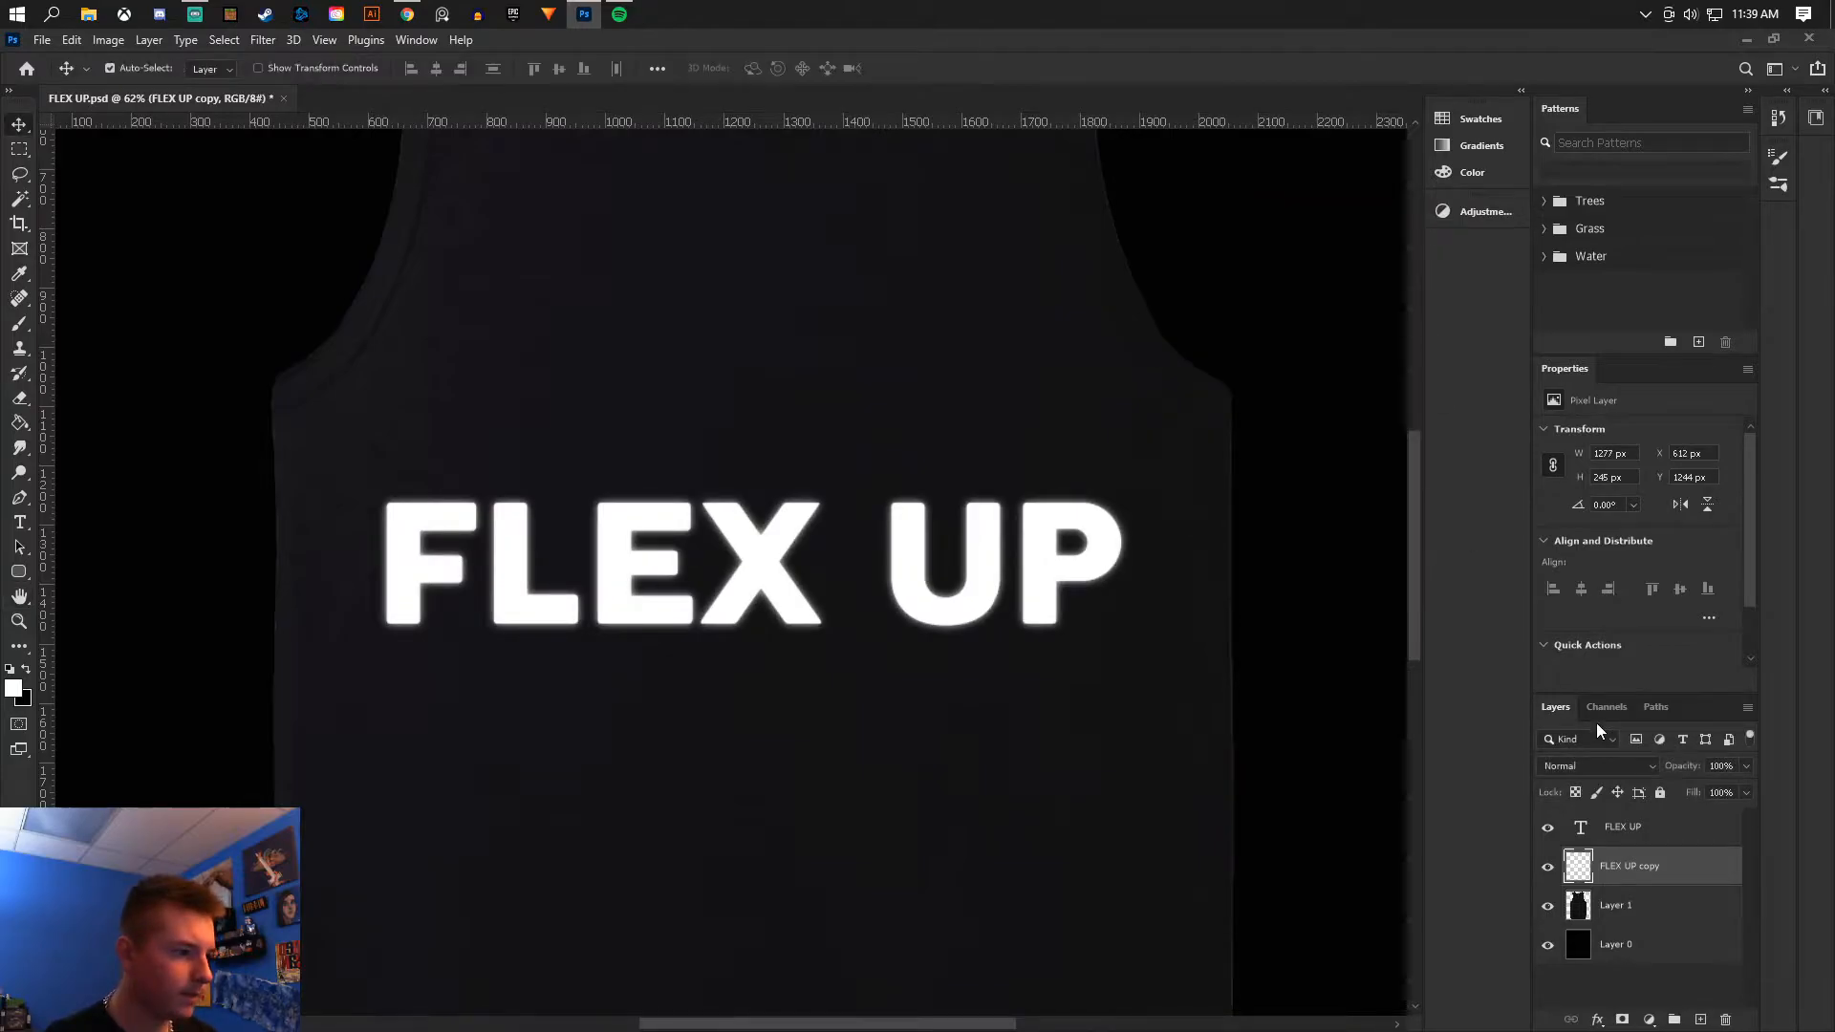
- Duplicate the blurred FLEX UP layer and set the duplicate's blend mode to Dissolve
click(1594, 765)
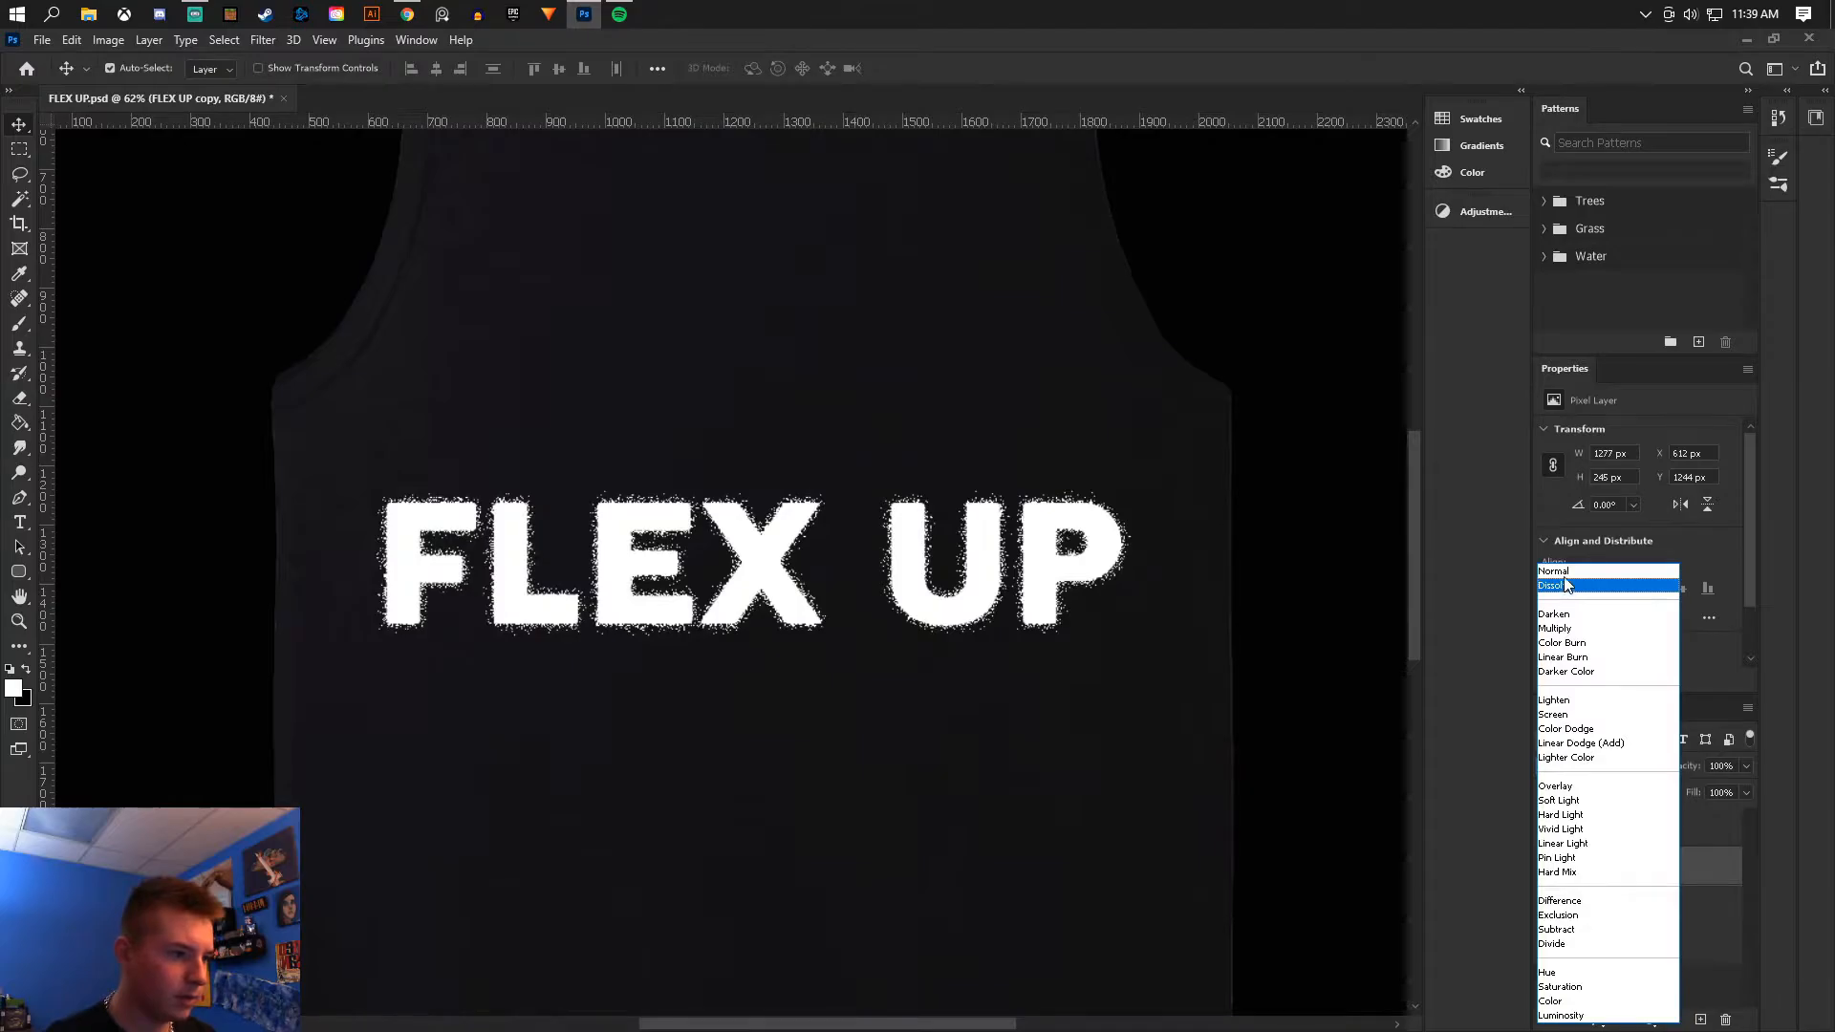
click(1554, 571)
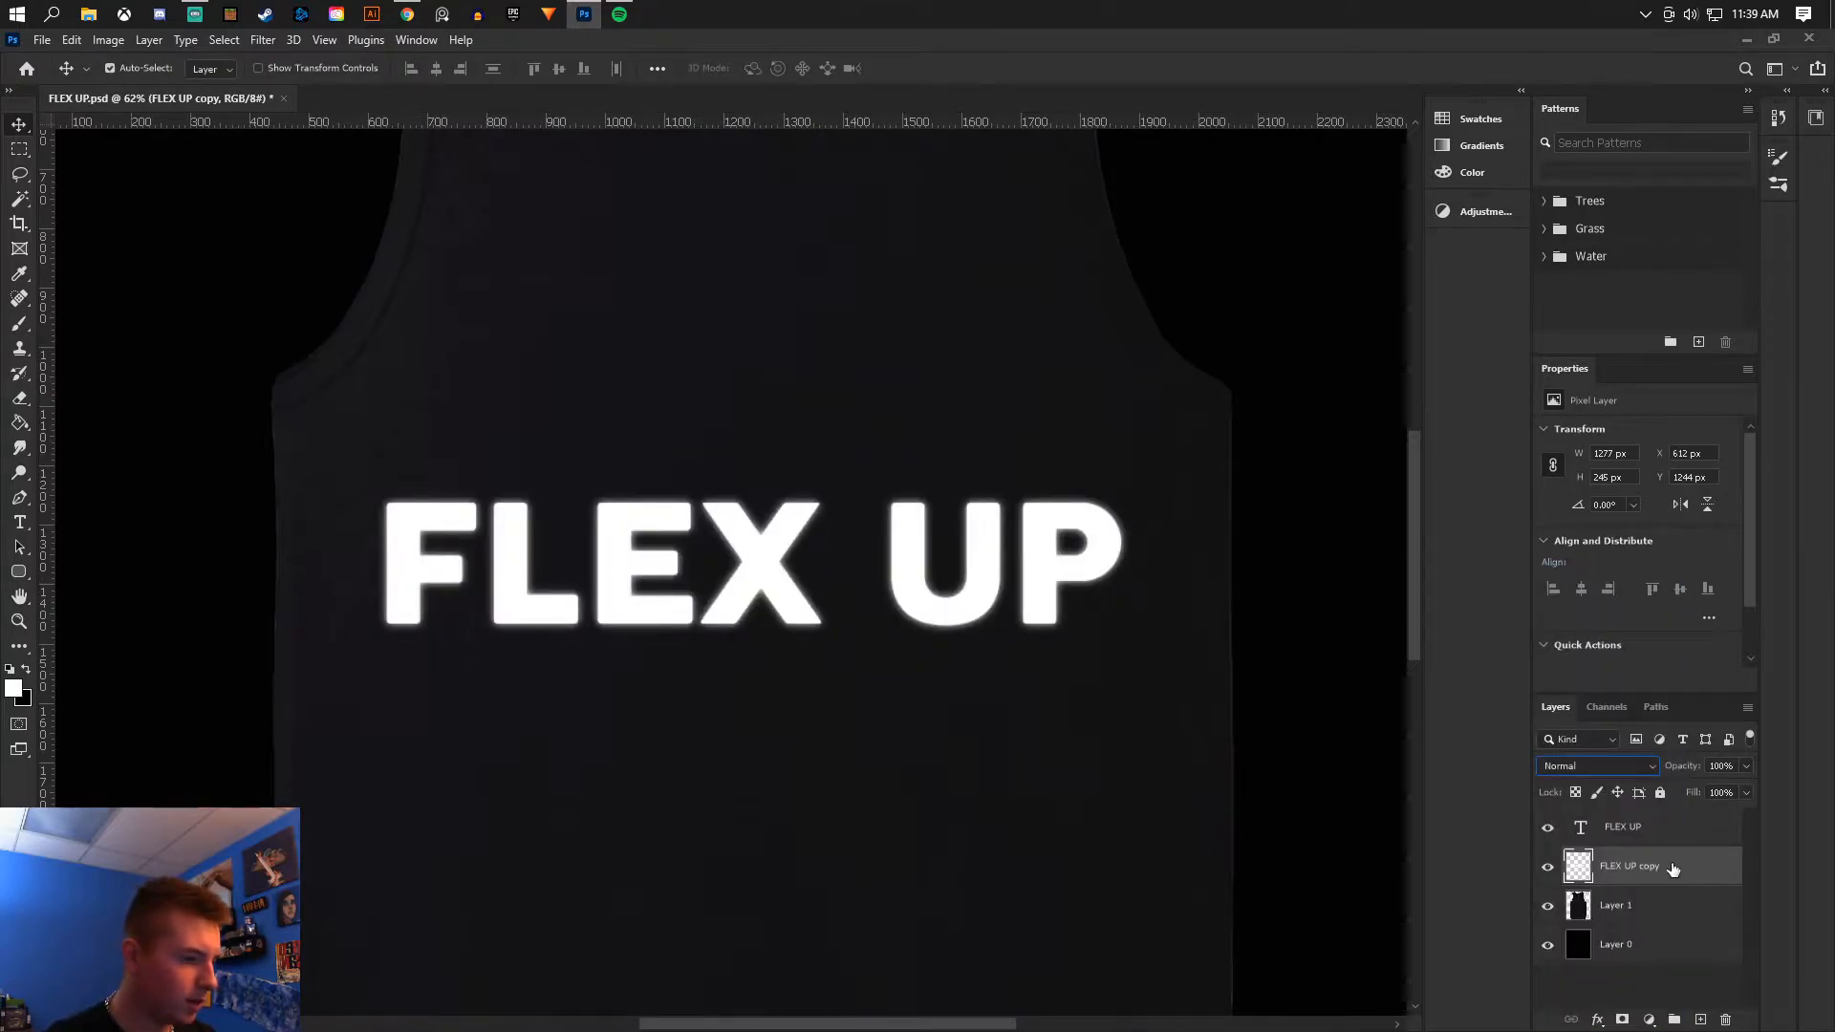
key(ctrl+j)
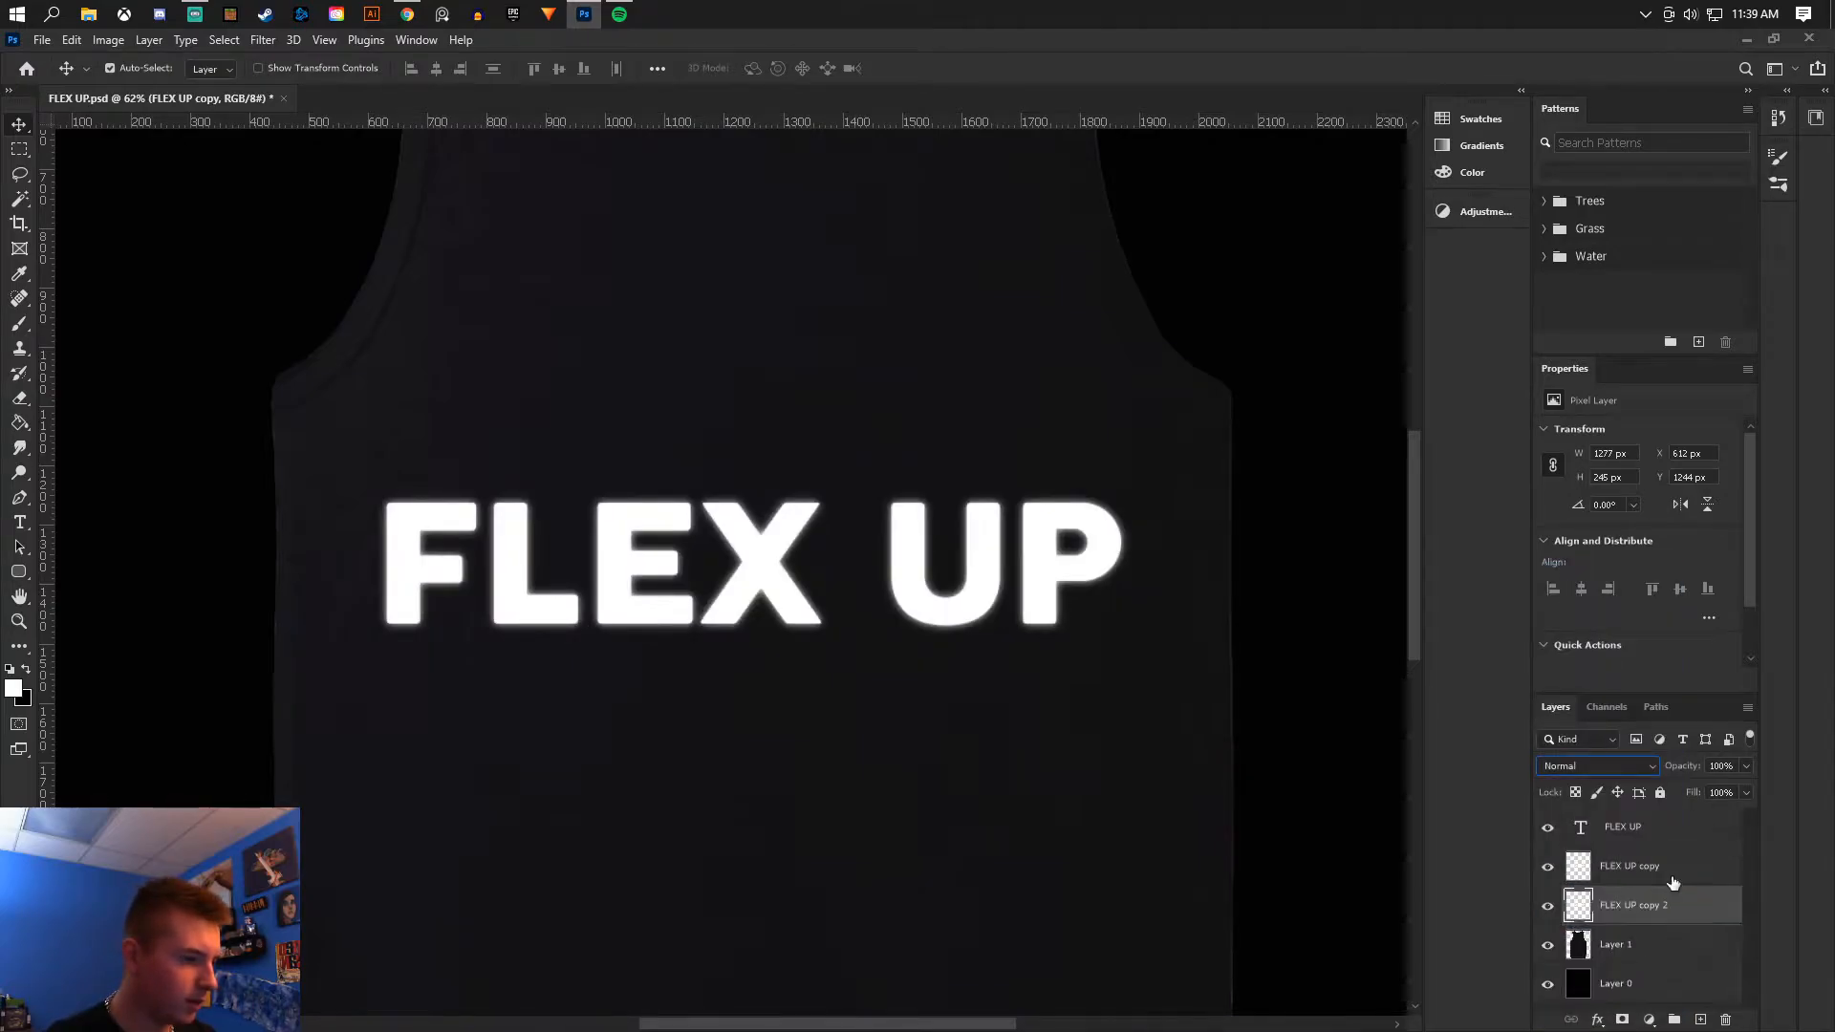
click(1596, 766)
click(1558, 588)
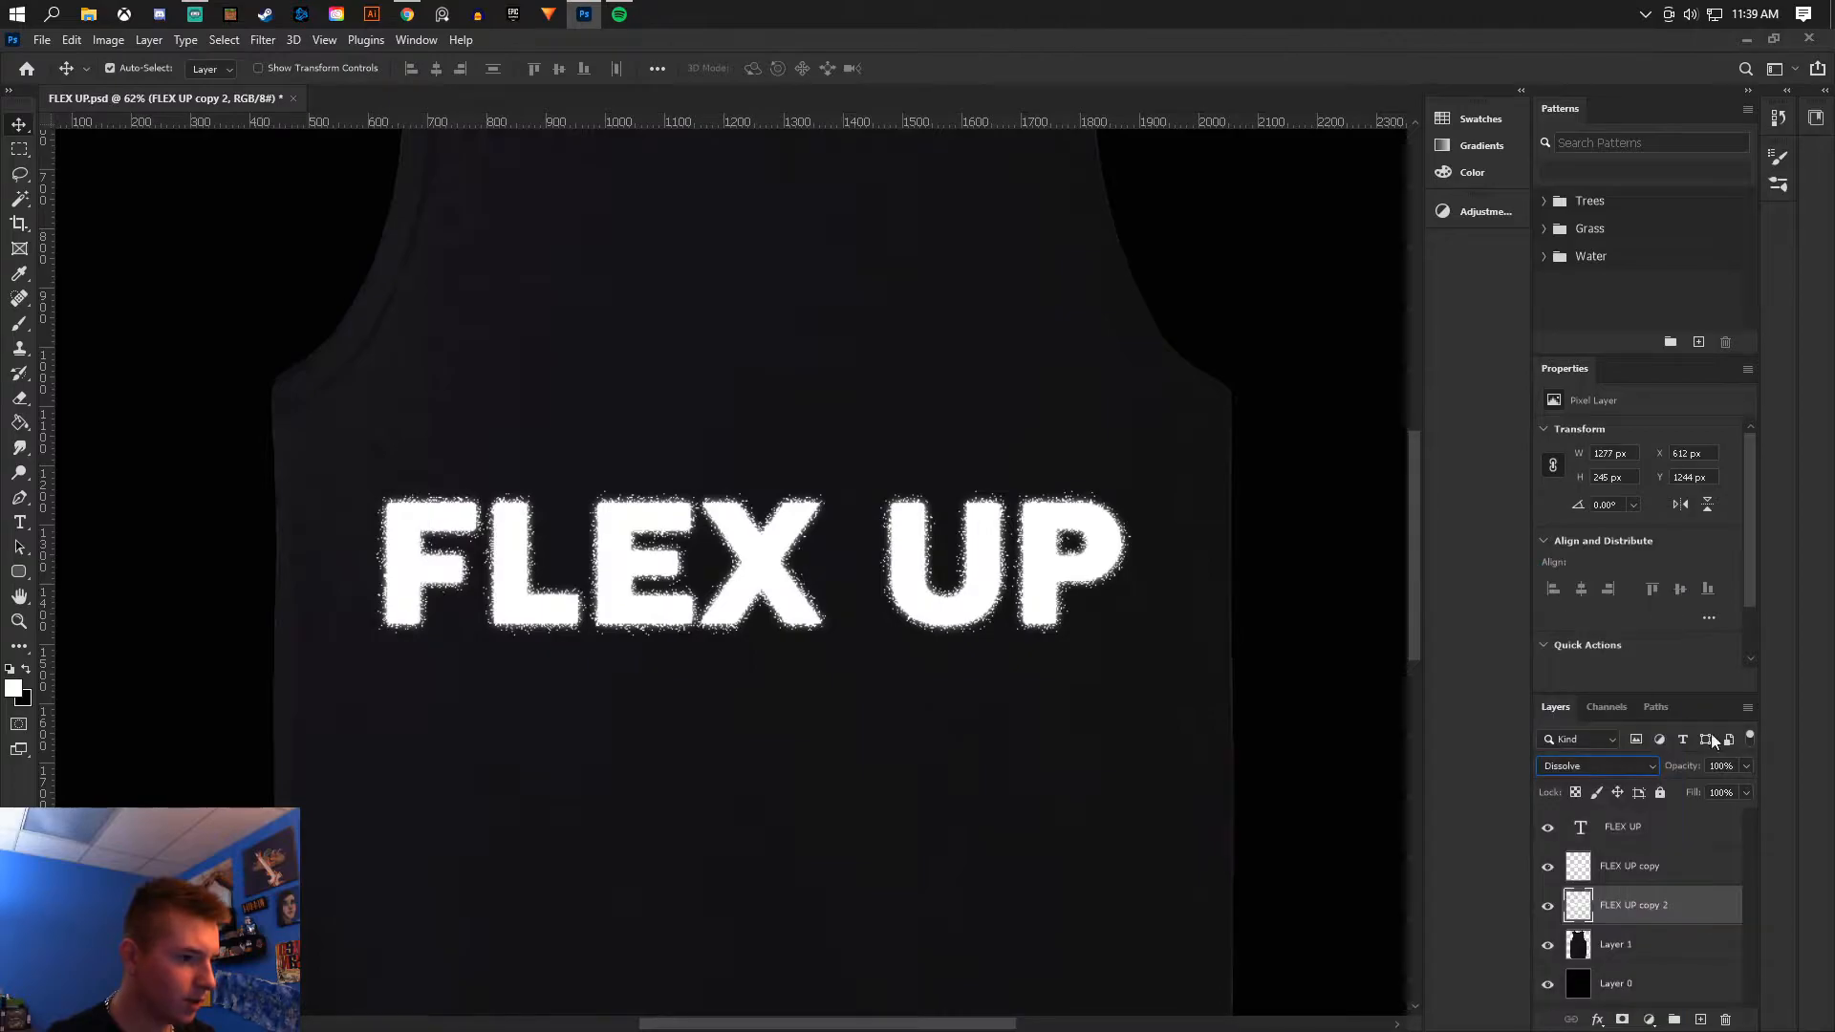
click(1746, 768)
drag(1740, 788, 1695, 789)
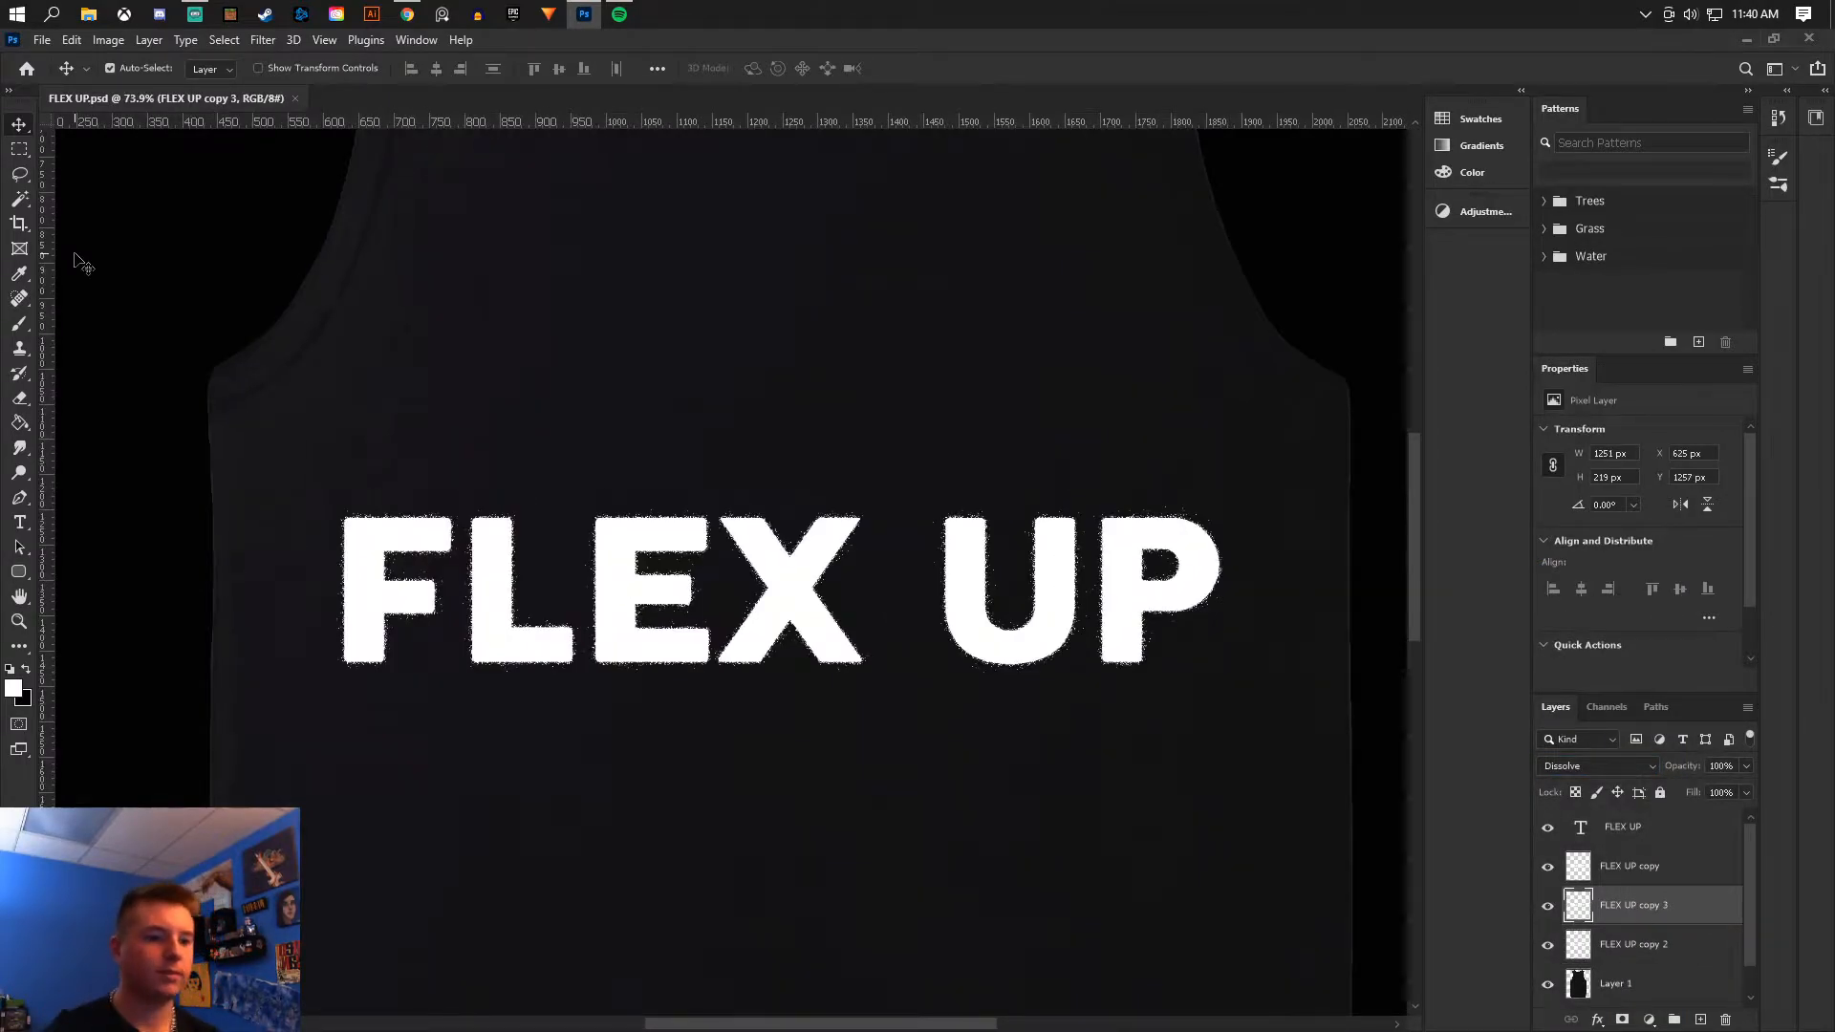
click(24, 399)
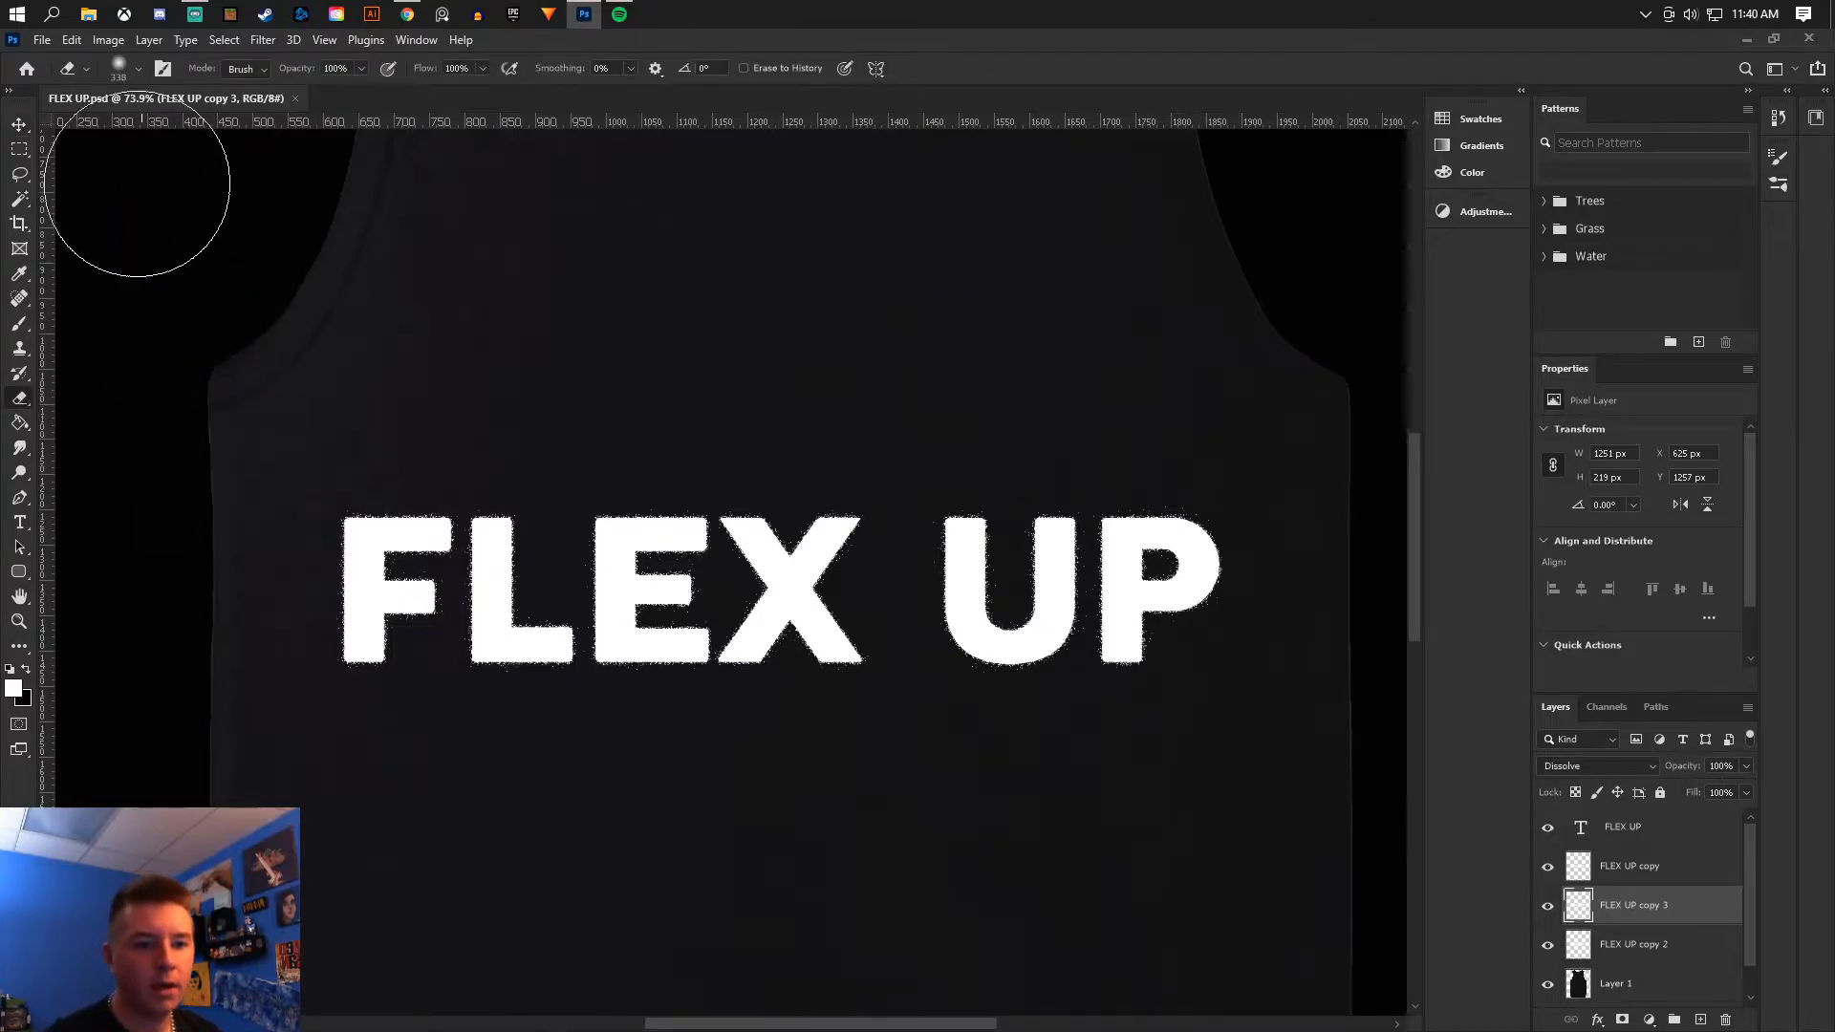
click(16, 126)
scroll(802, 395, down, 4)
scroll(868, 421, up, 1)
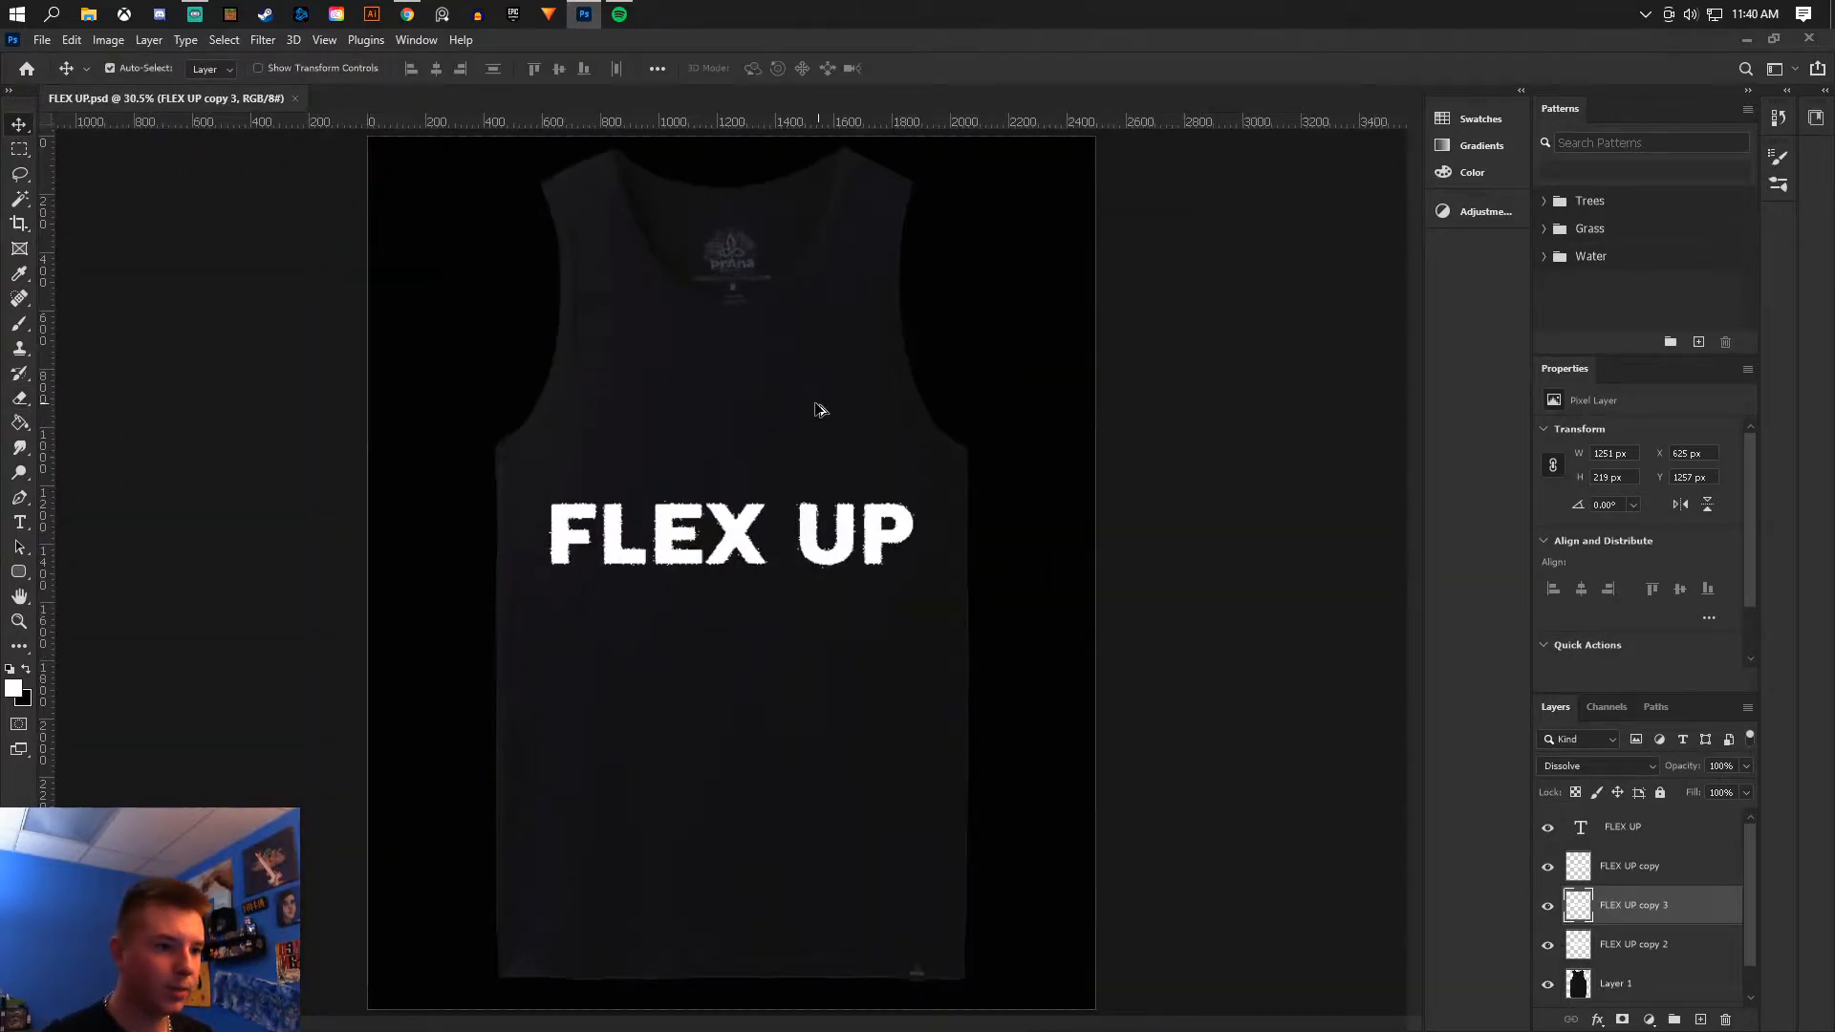
scroll(803, 401, up, 1)
- Search the web for flex up music video and open the Flex Up music video
click(408, 15)
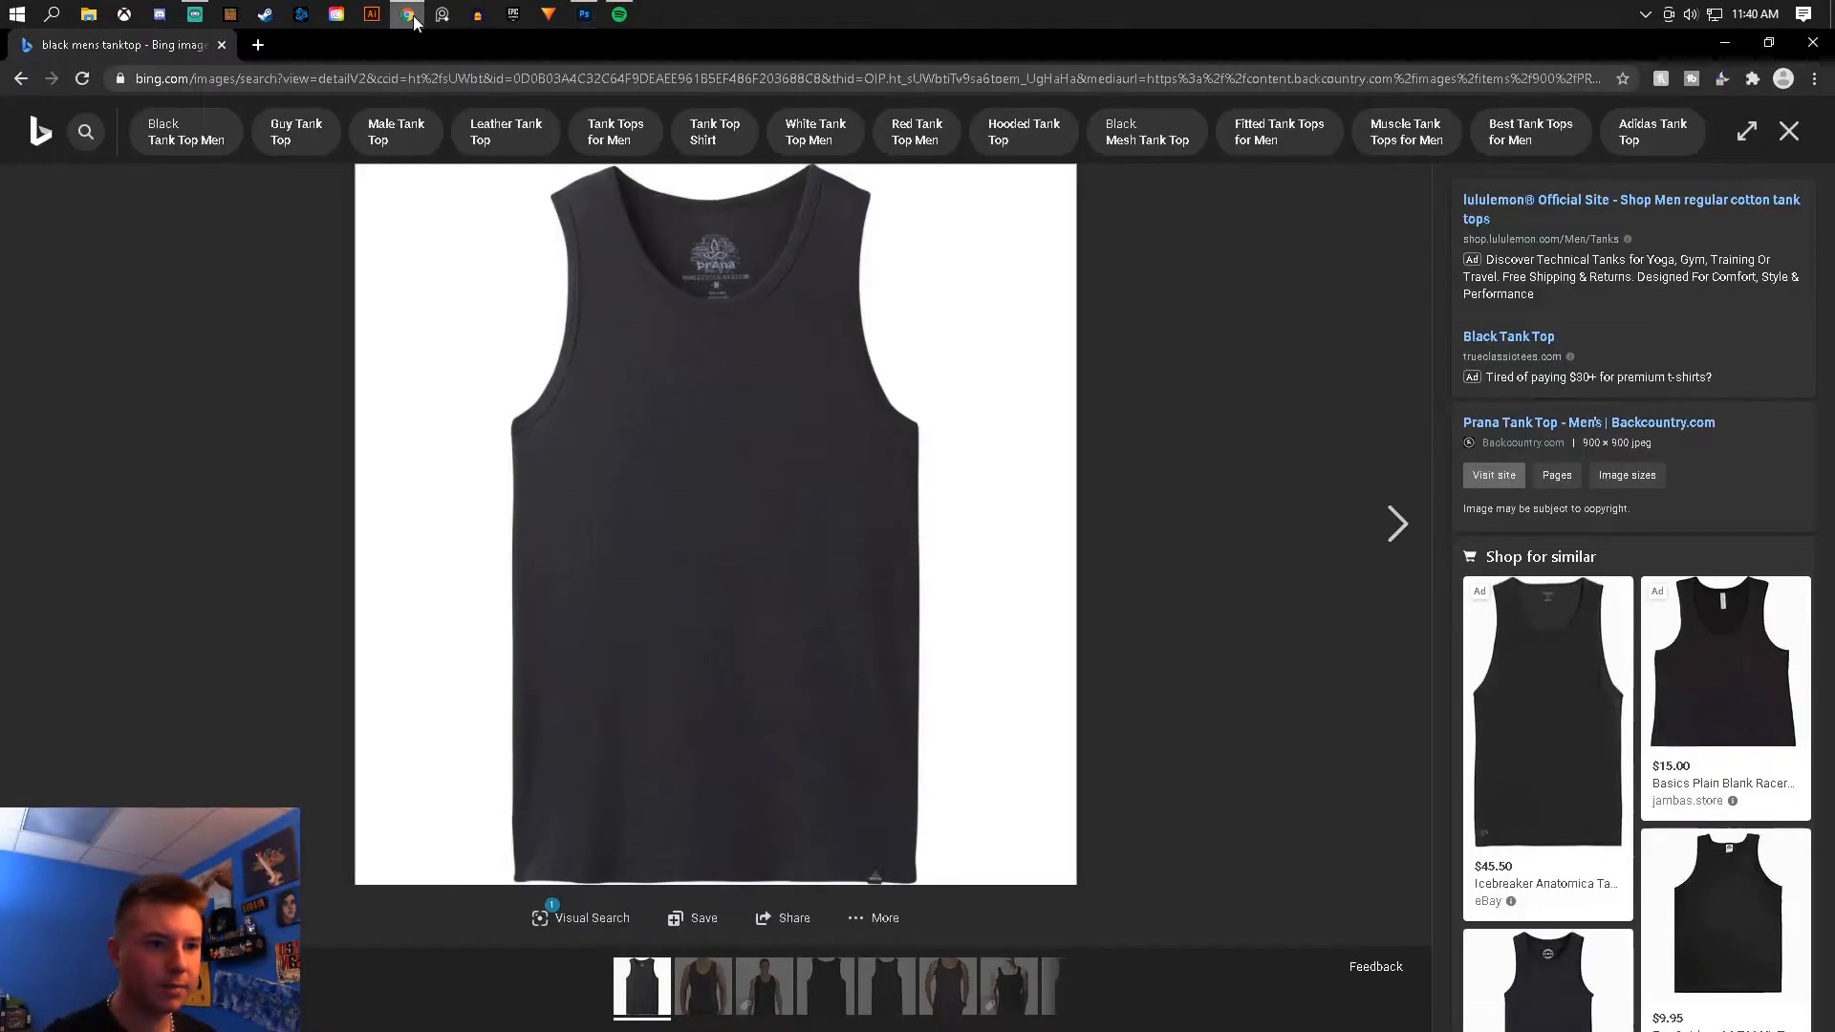
click(251, 47)
text(flex up music video)
key(Return)
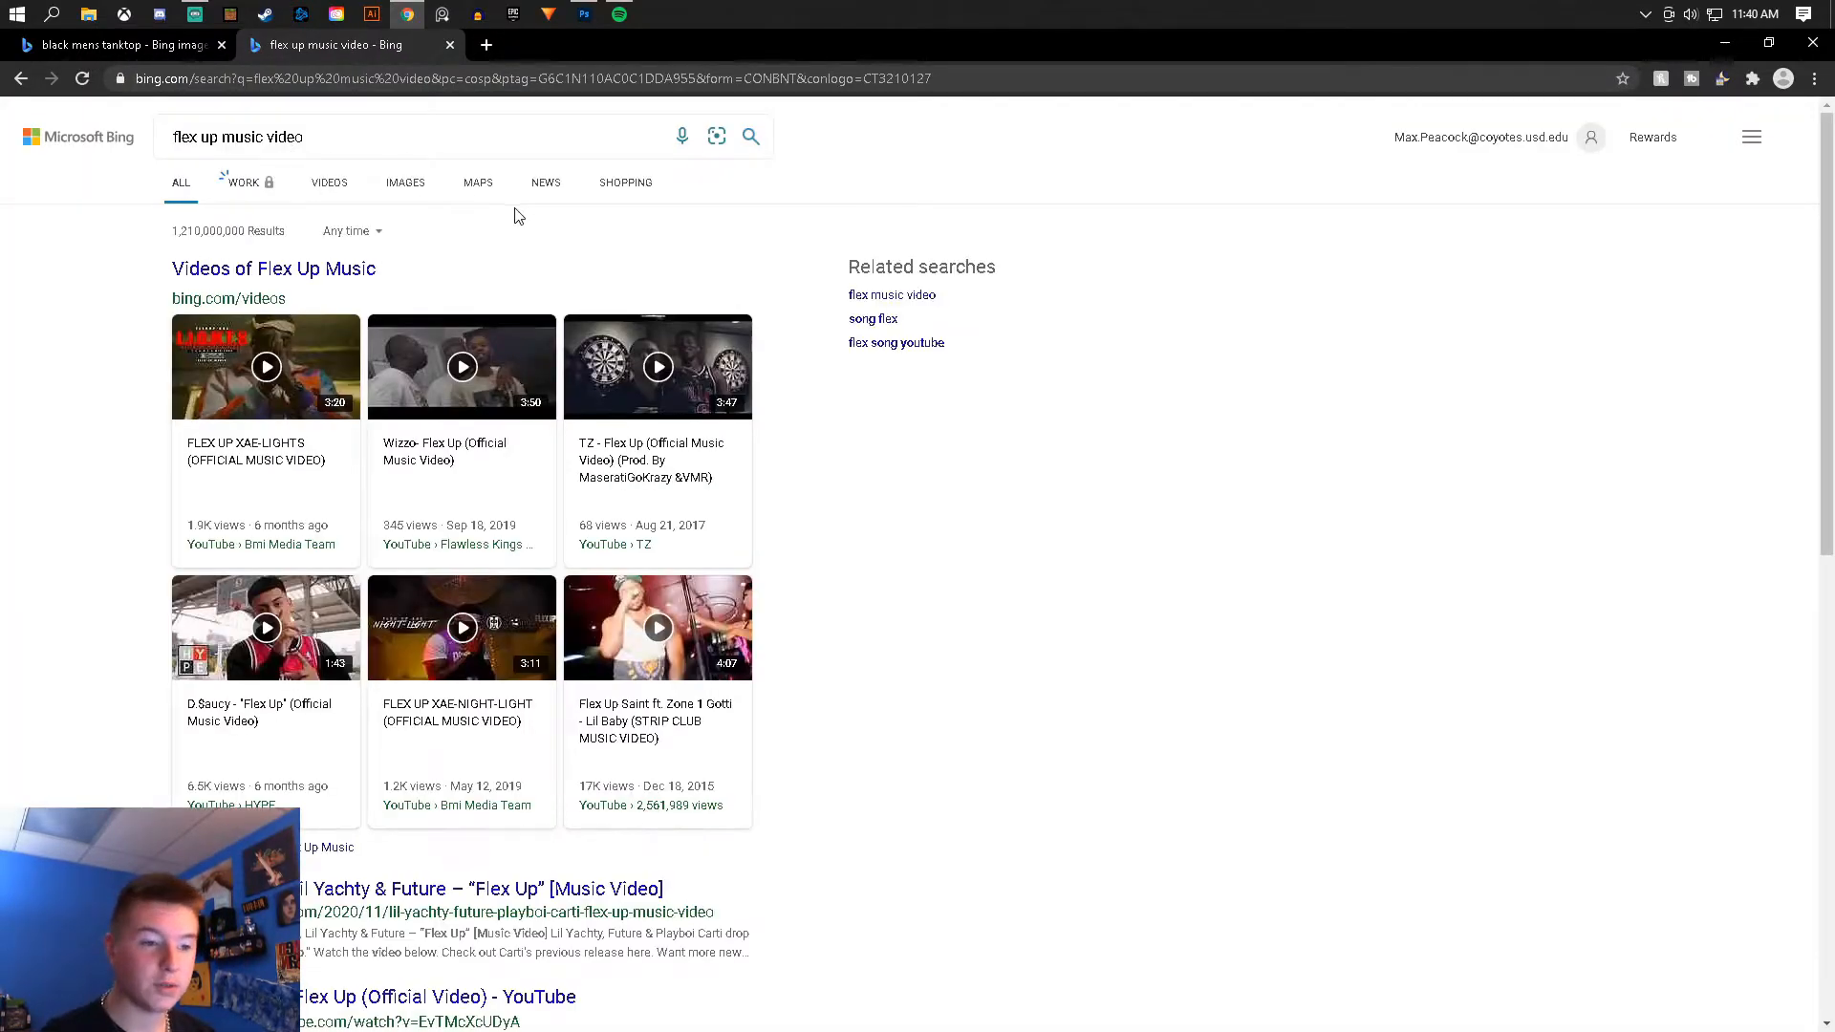
click(319, 382)
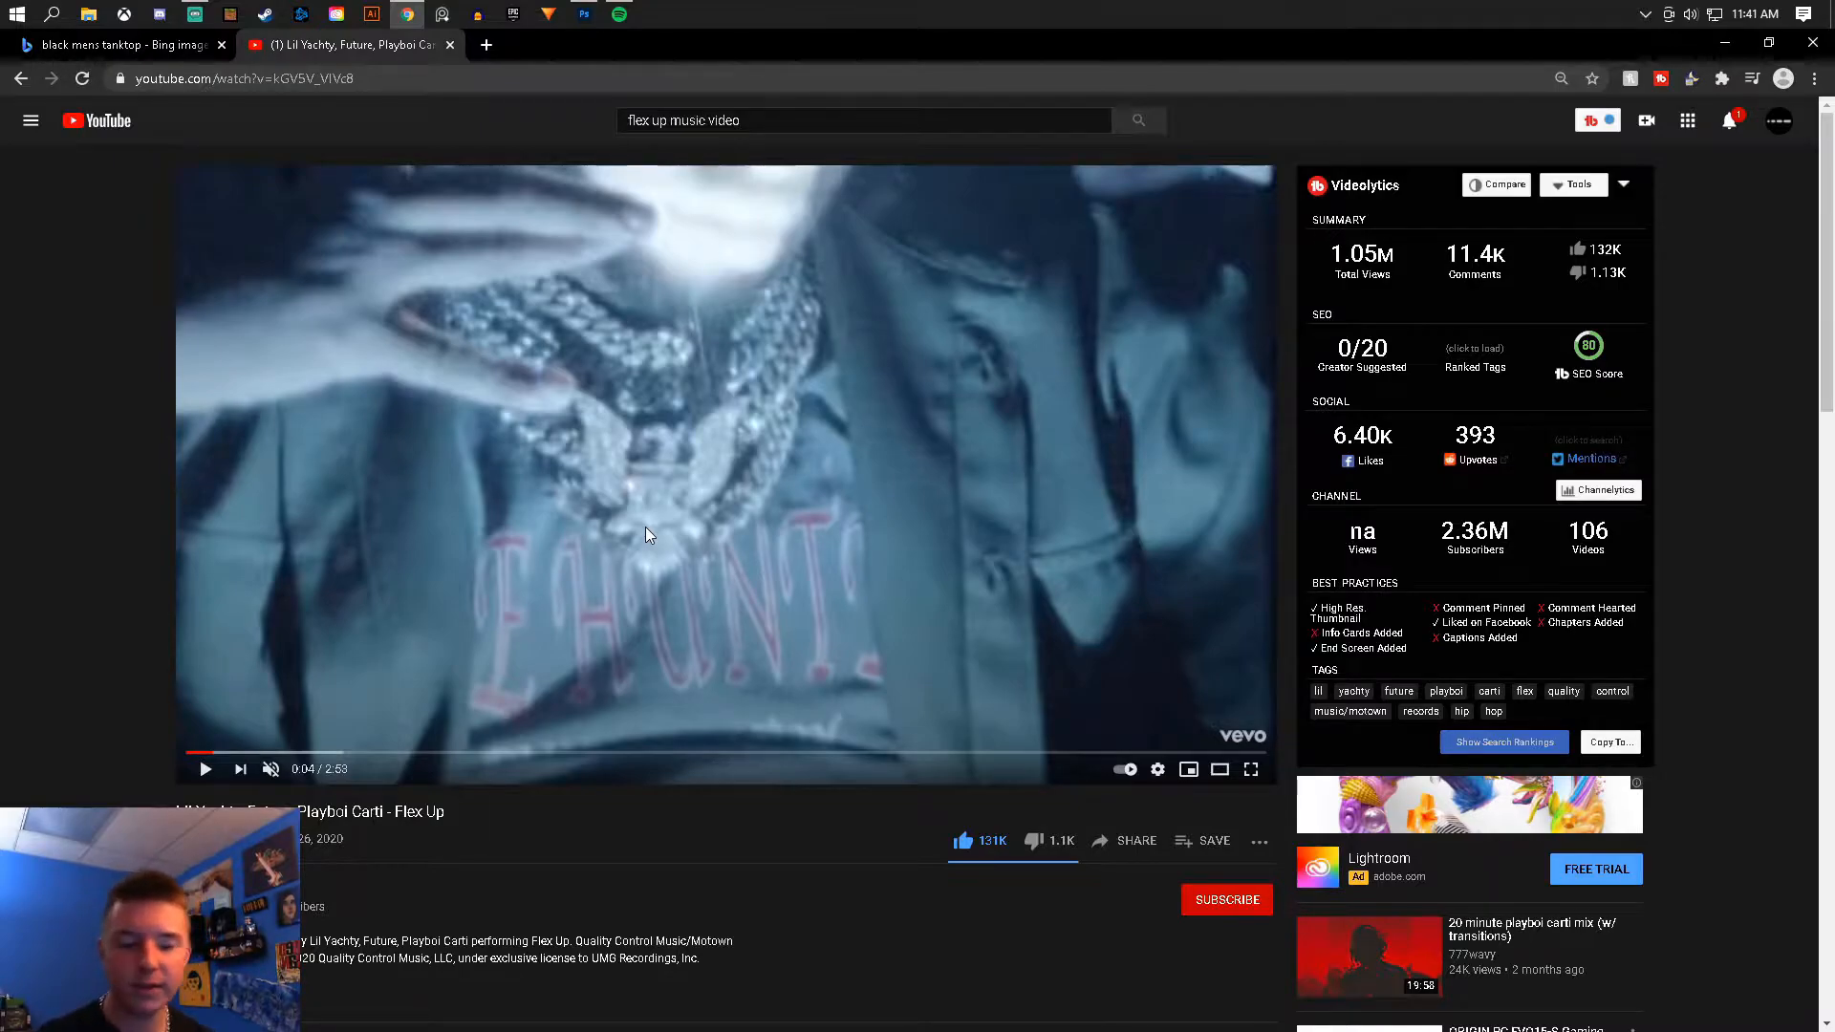
click(51, 15)
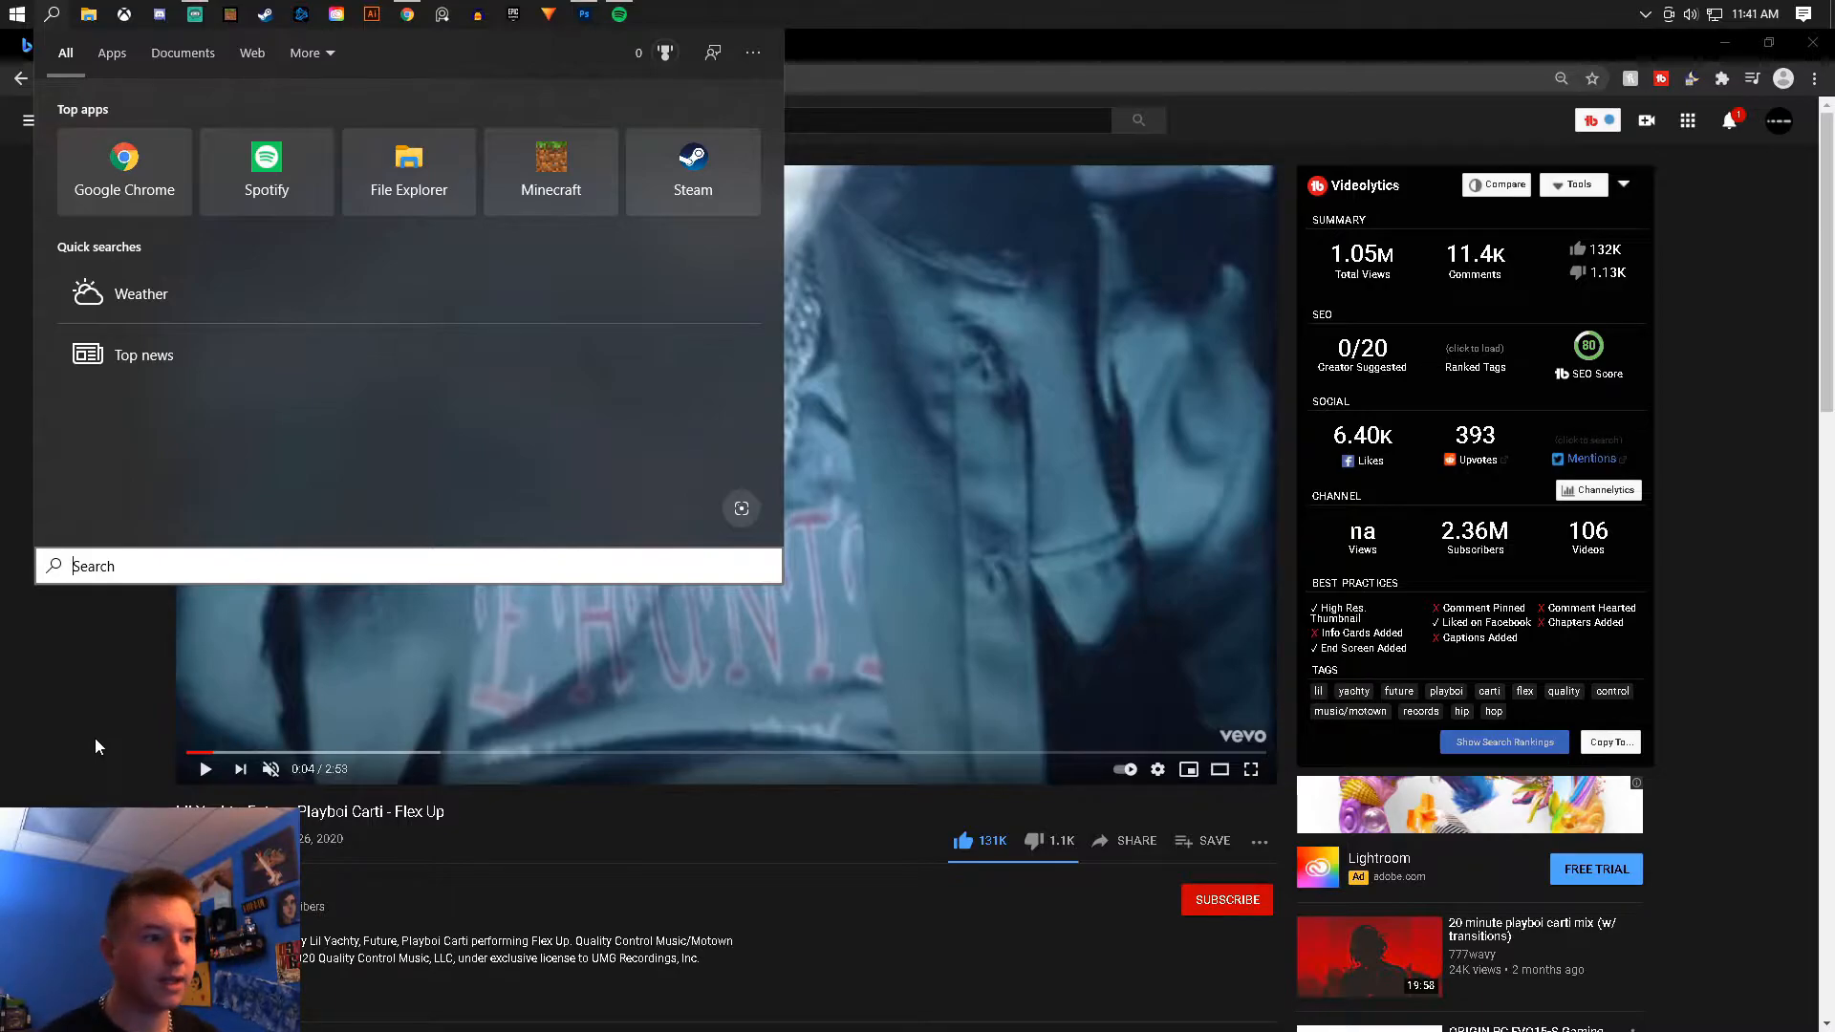
click(38, 713)
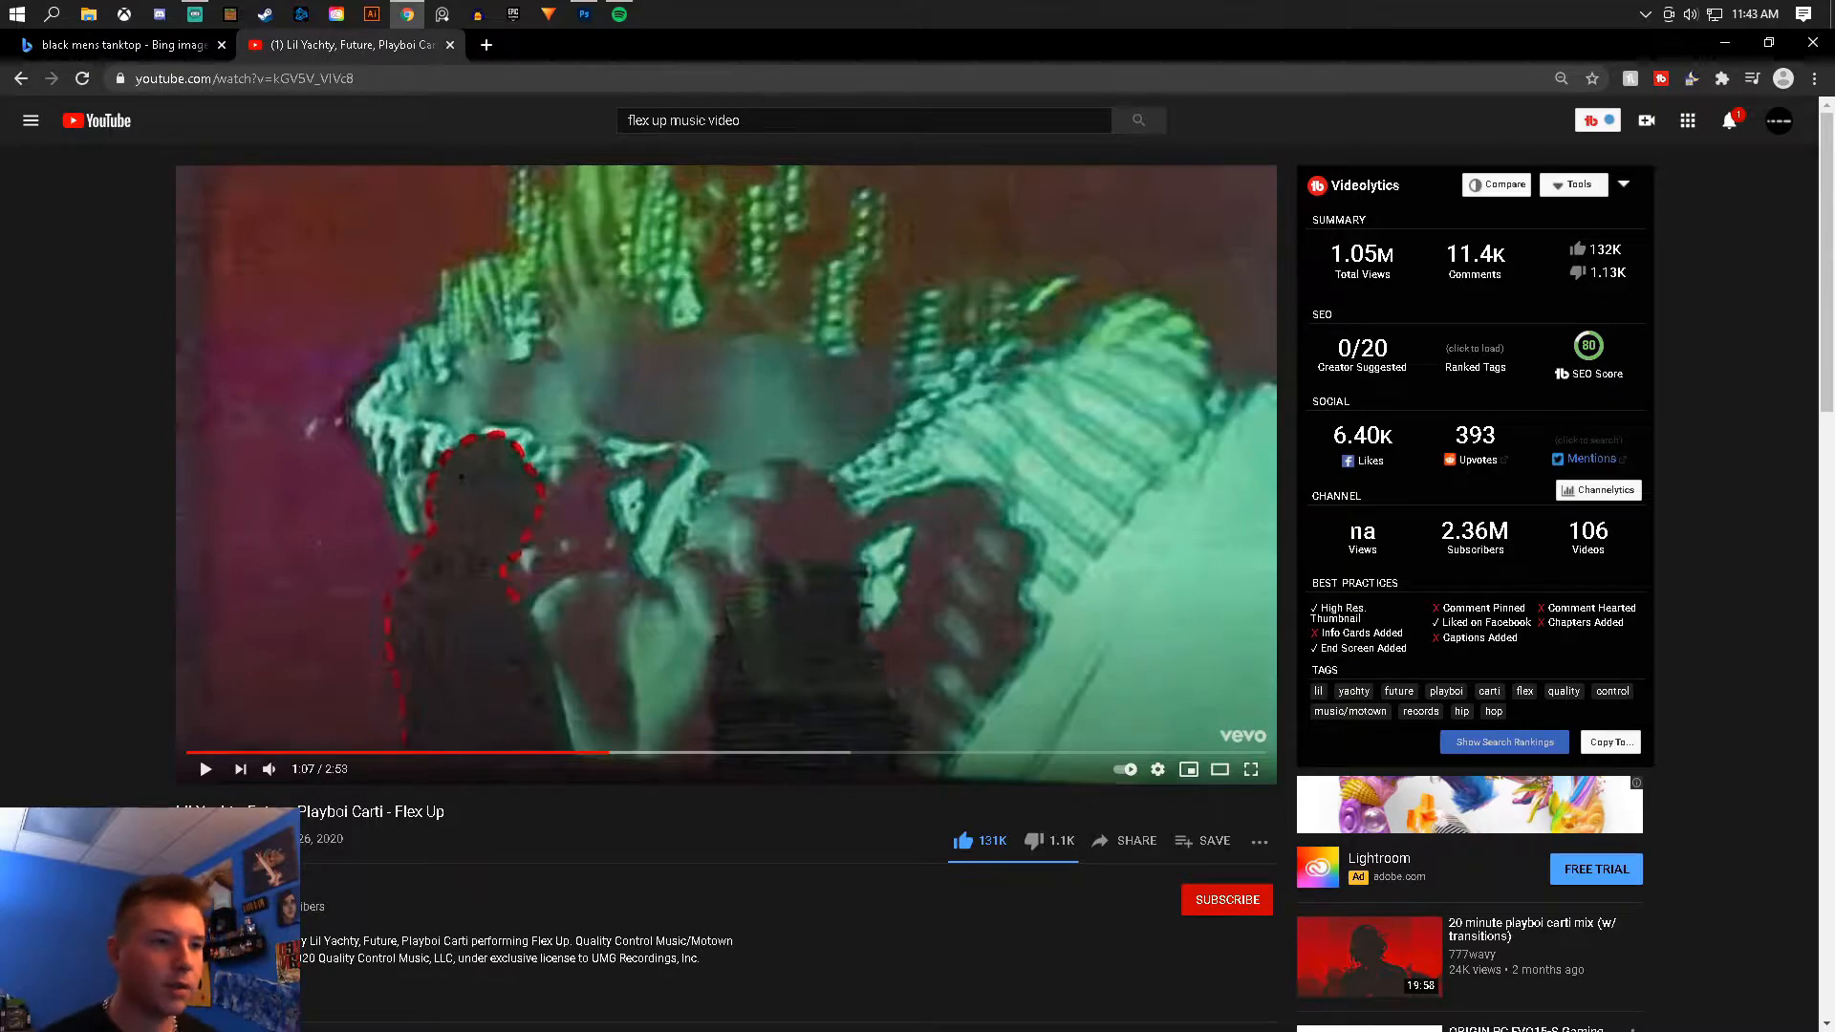
- Group the FLEX UP text layer together with its three copies in Photoshop
click(584, 13)
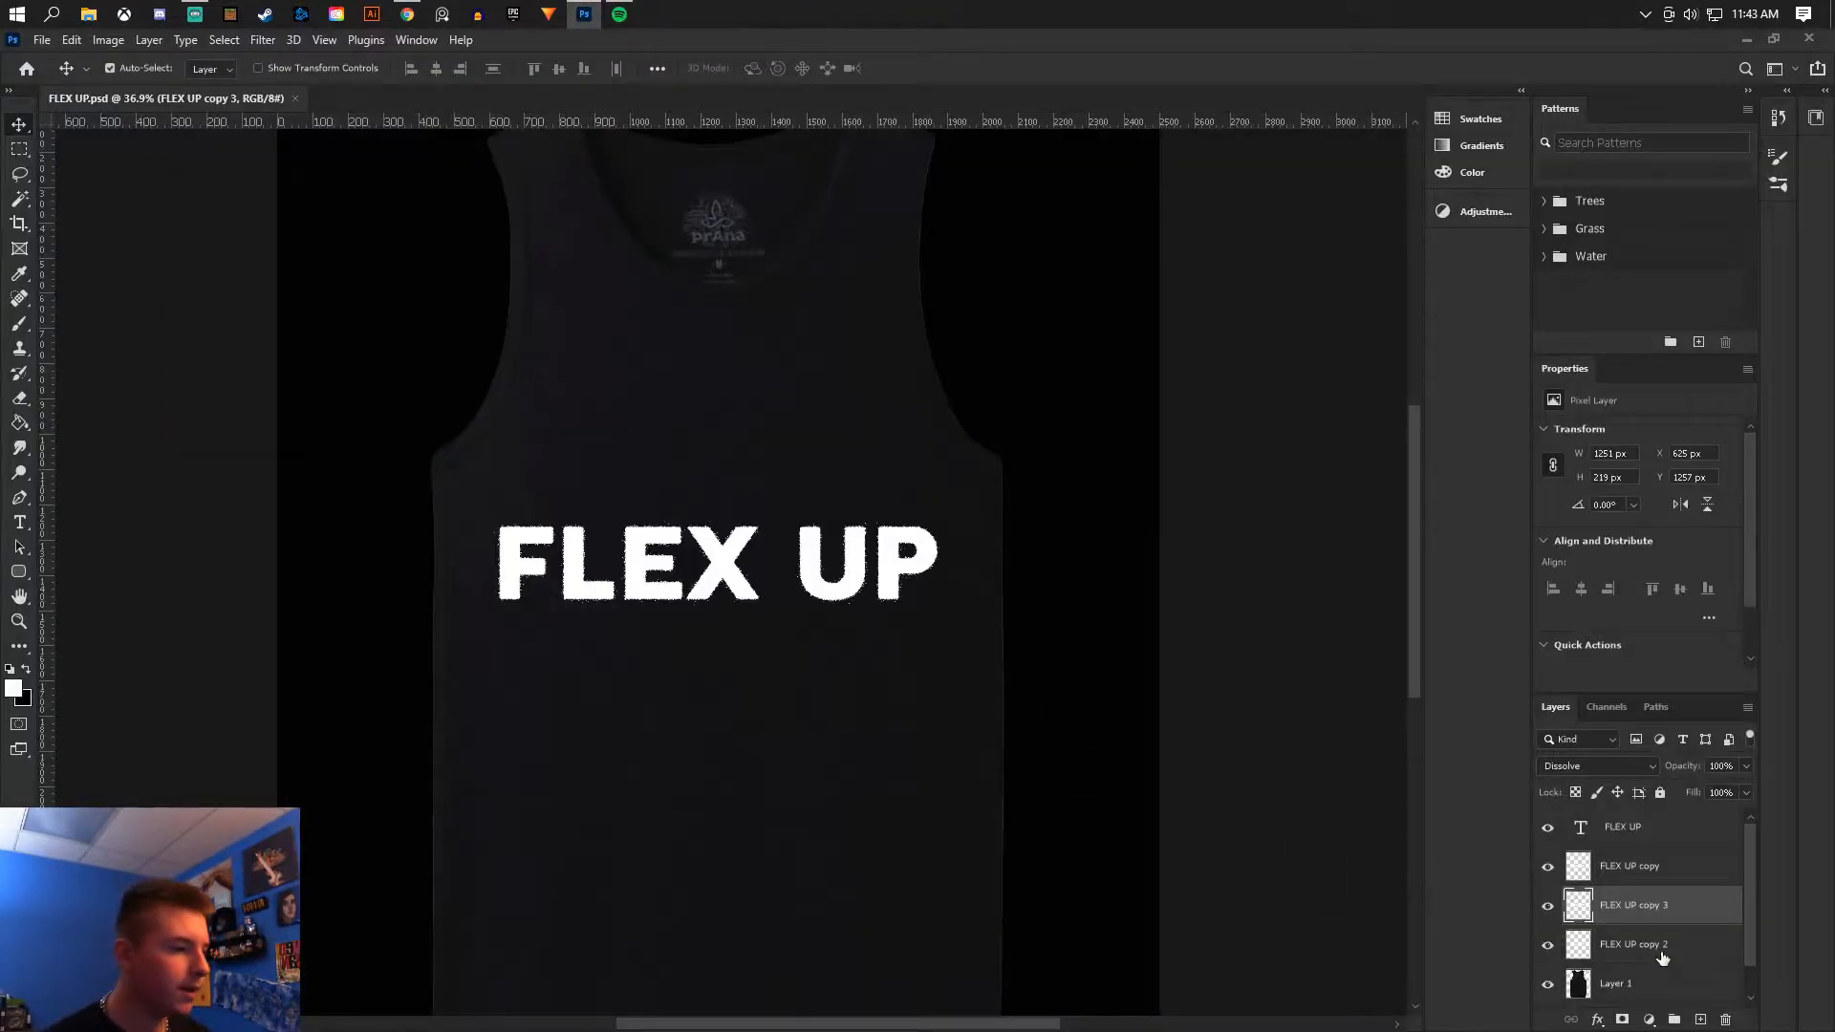
click(1638, 867)
click(1648, 829)
shift+click(1650, 947)
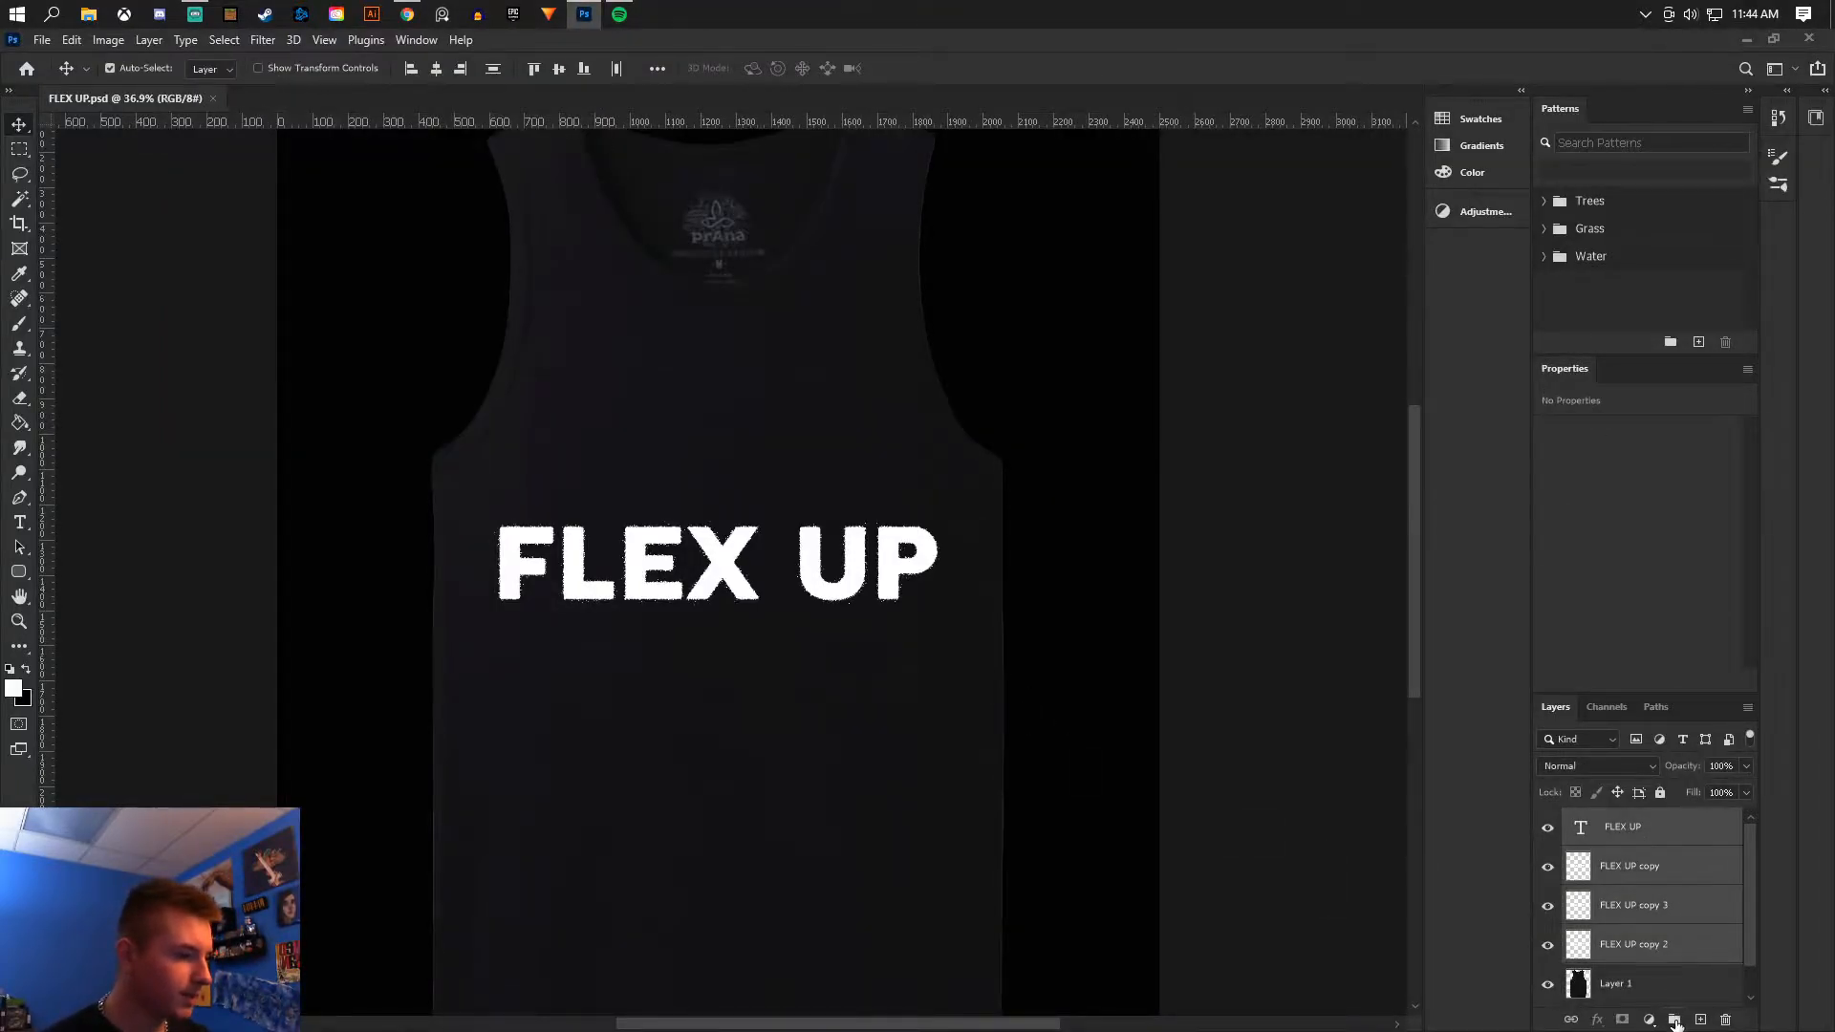
click(1674, 1020)
- Place the Flexup 1 screenshot from the Projects folder as an embedded image above Layer 1
click(1619, 853)
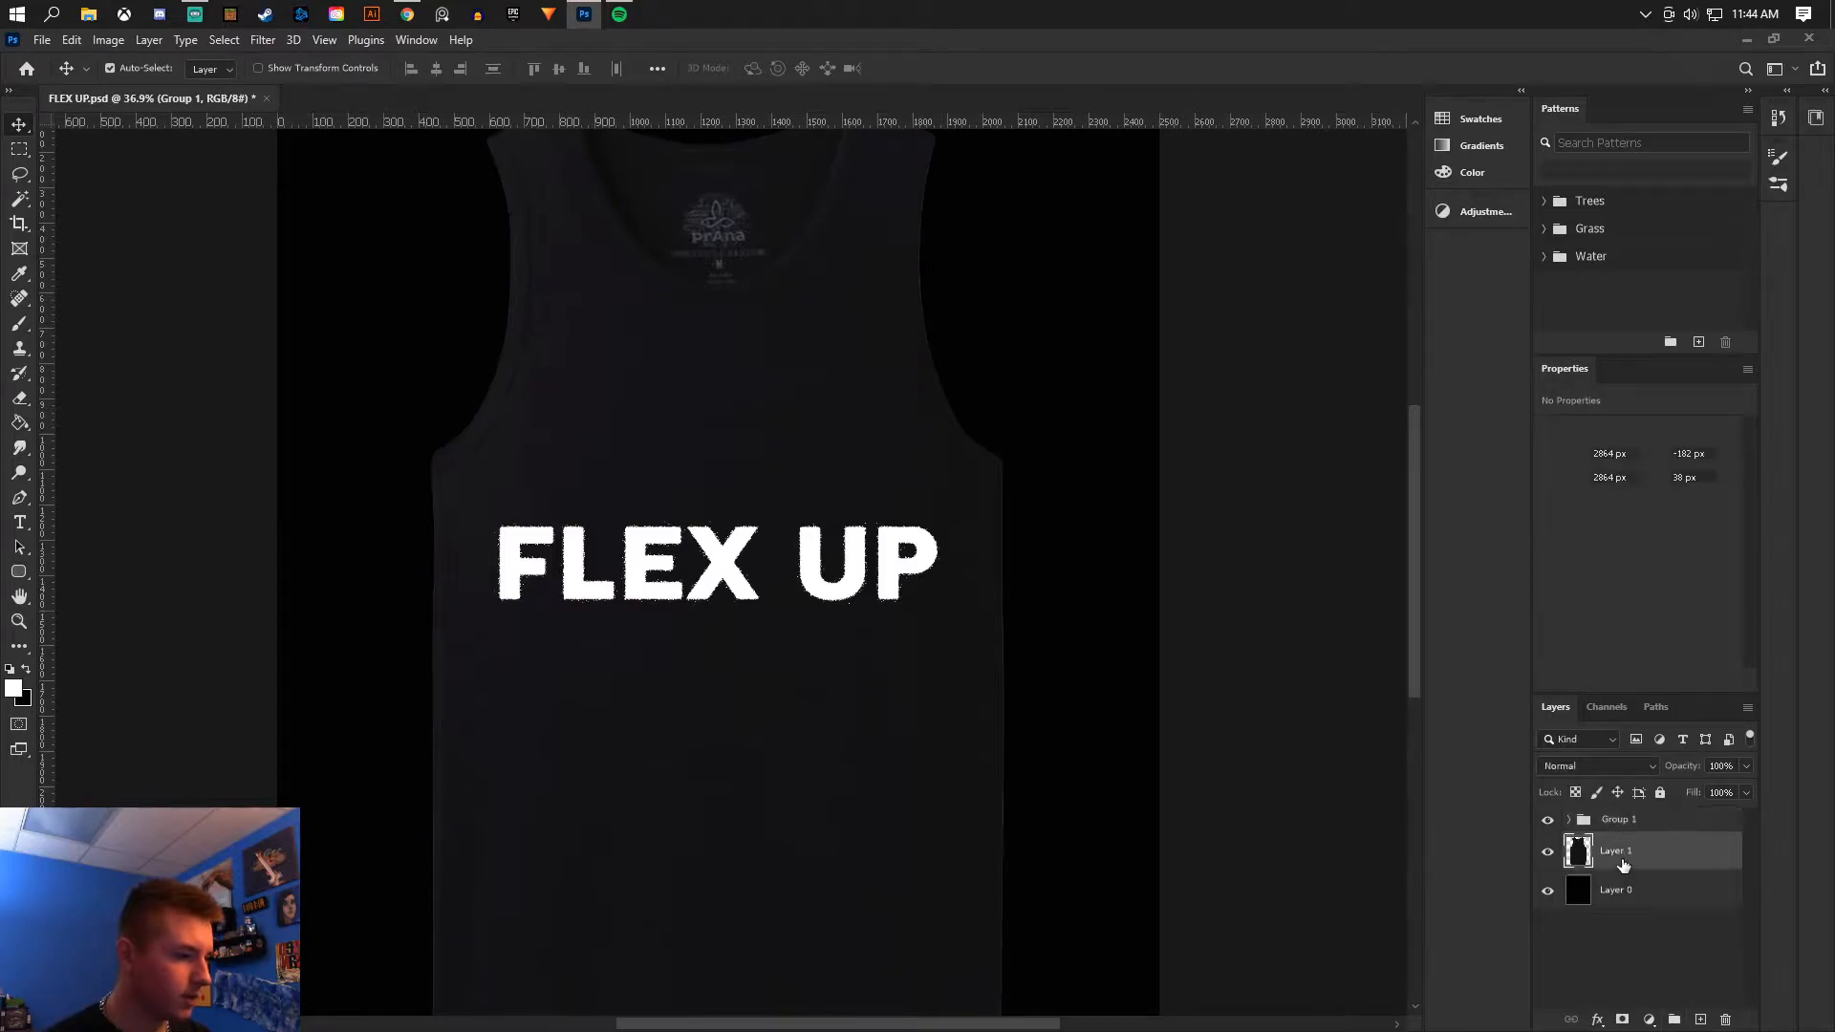
click(42, 39)
click(102, 421)
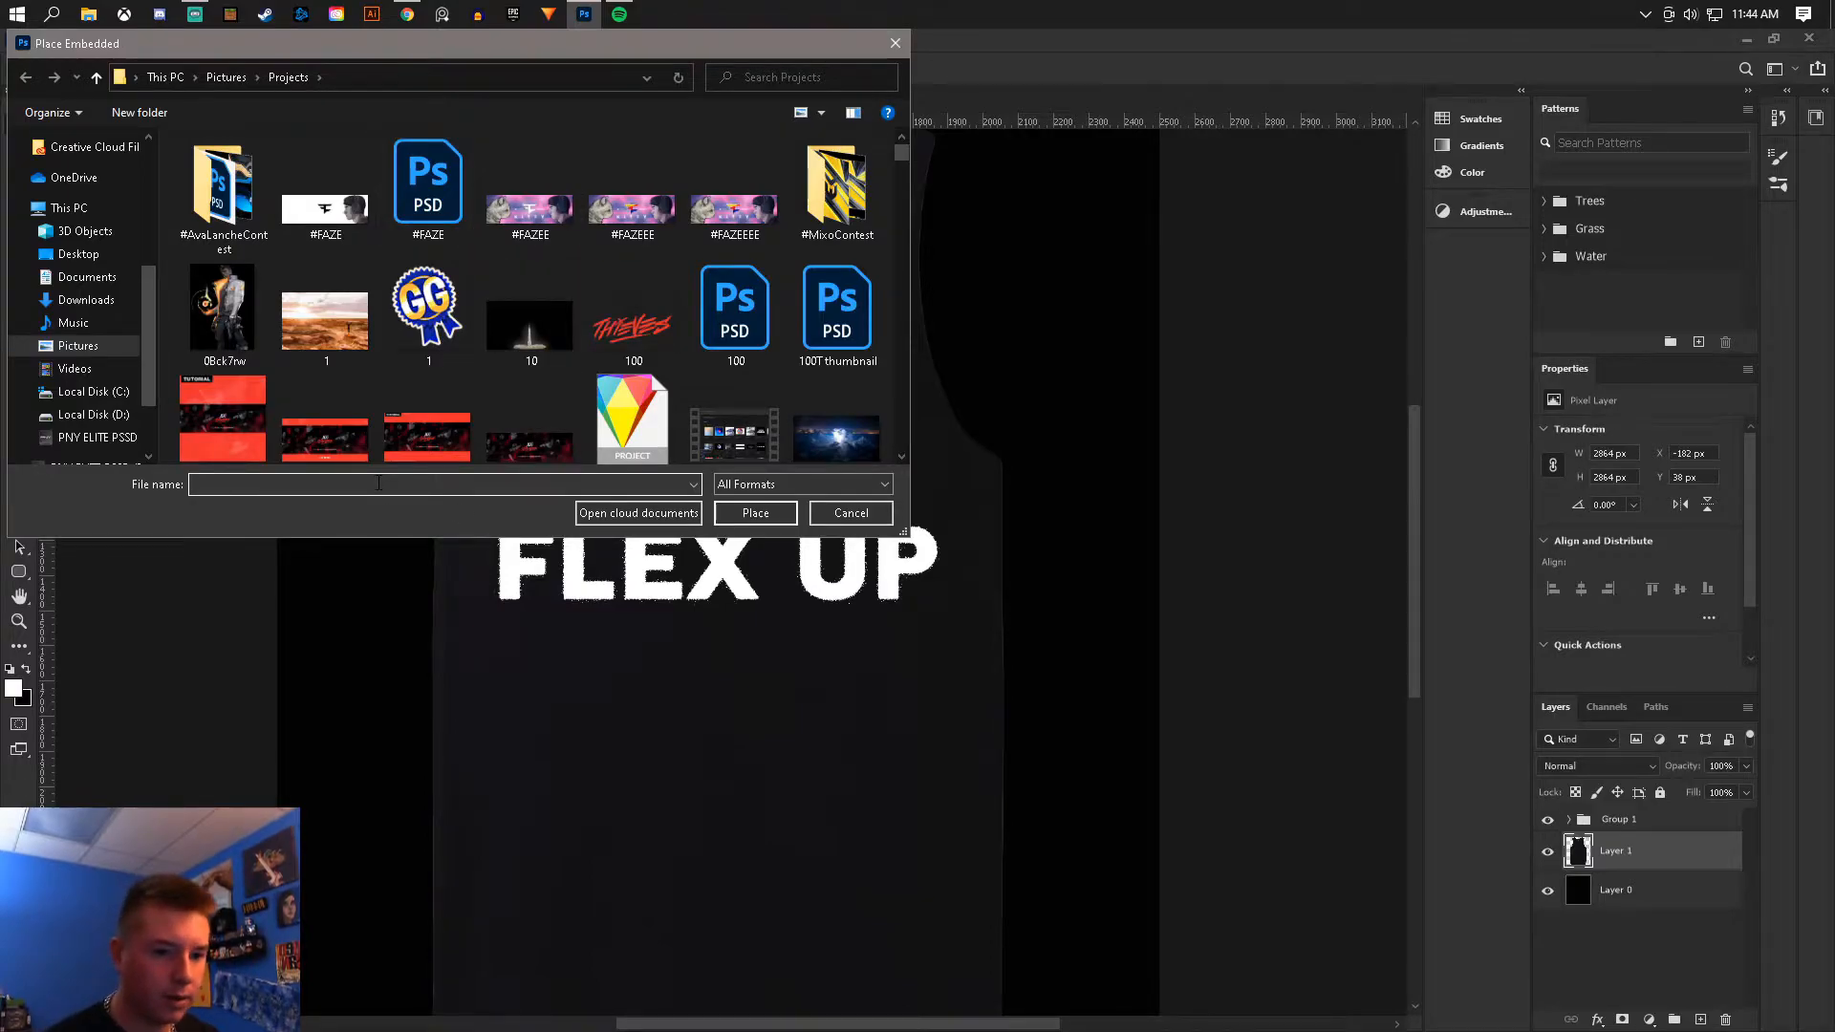
scroll(524, 299, down, 5)
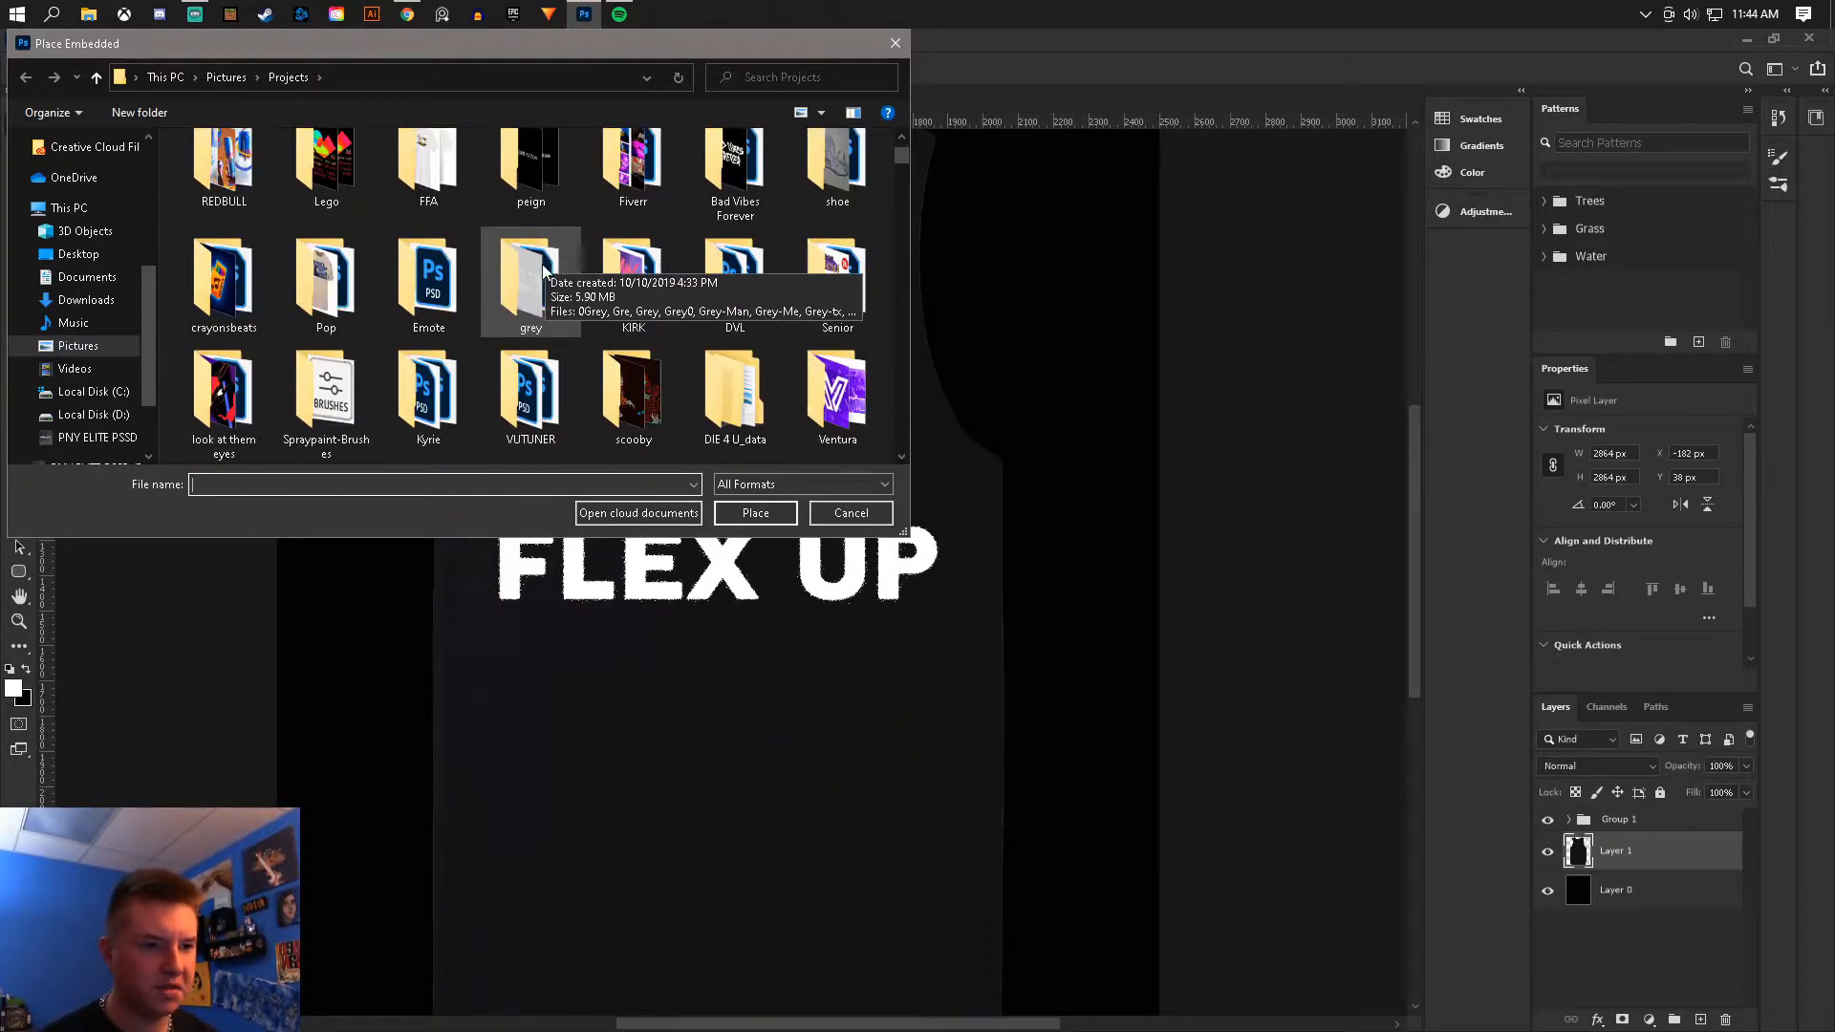
scroll(524, 299, down, 6)
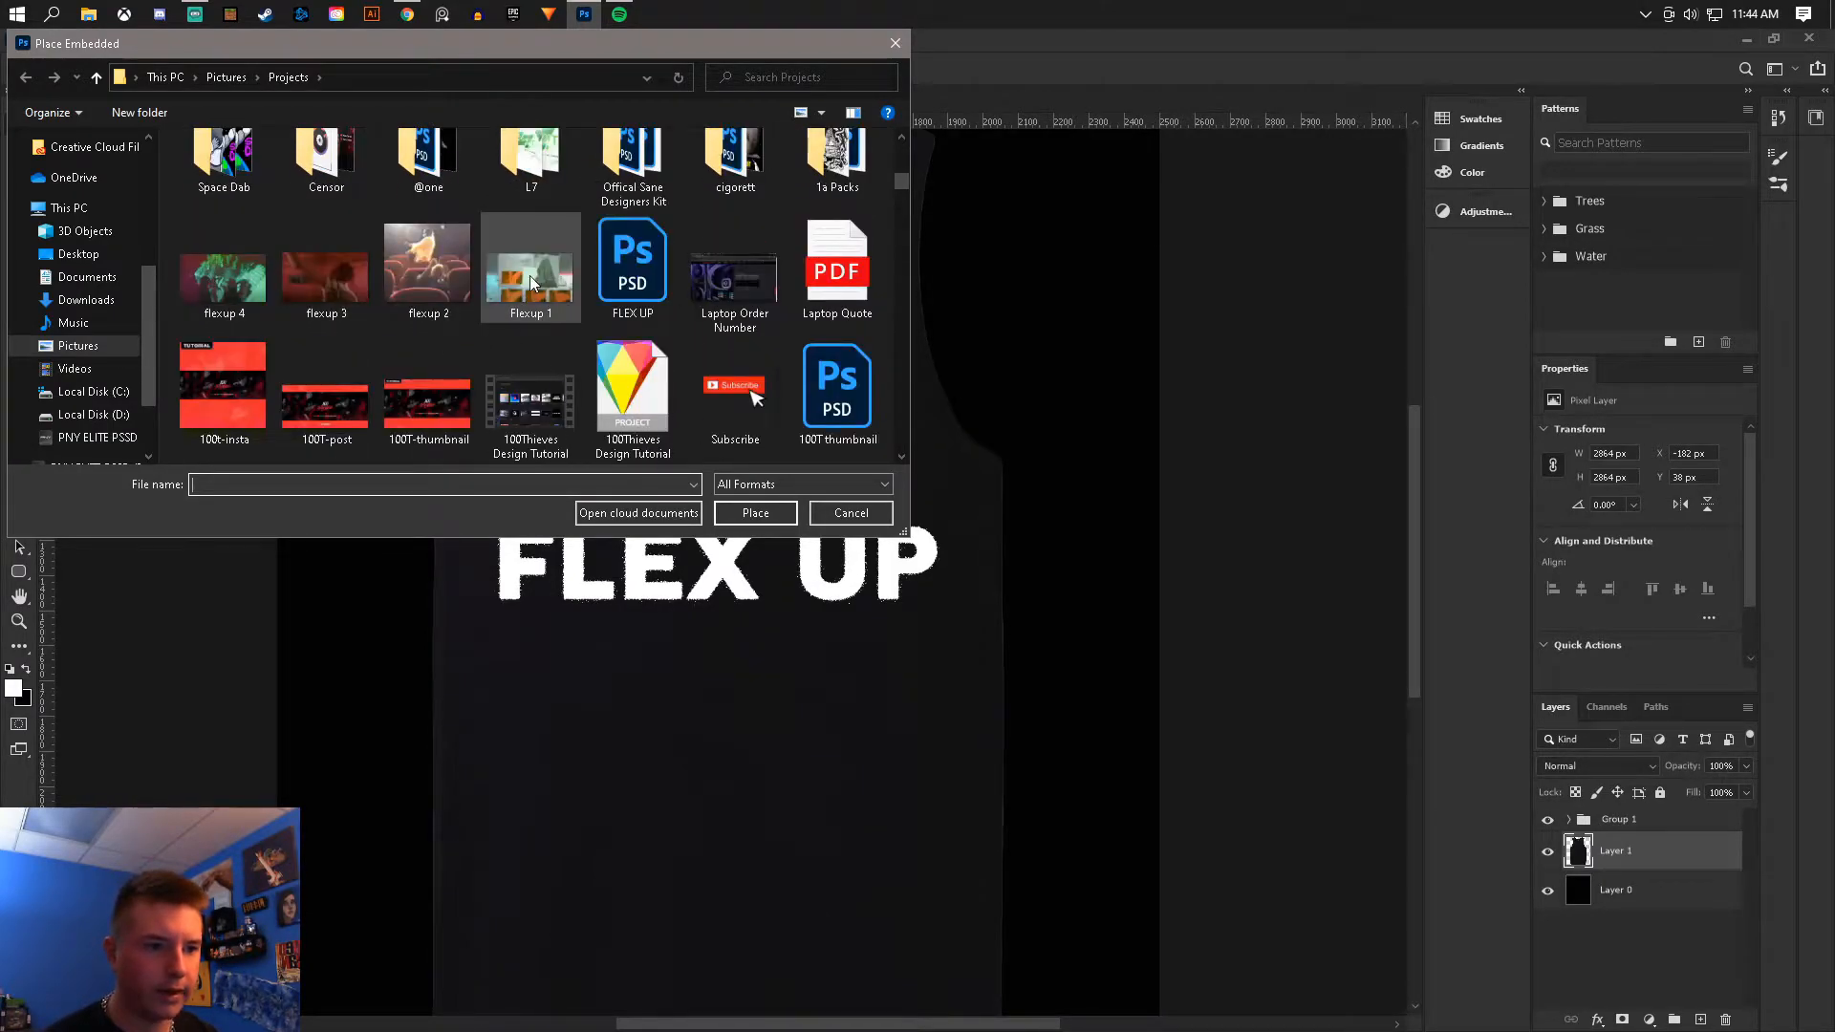
double_click(531, 280)
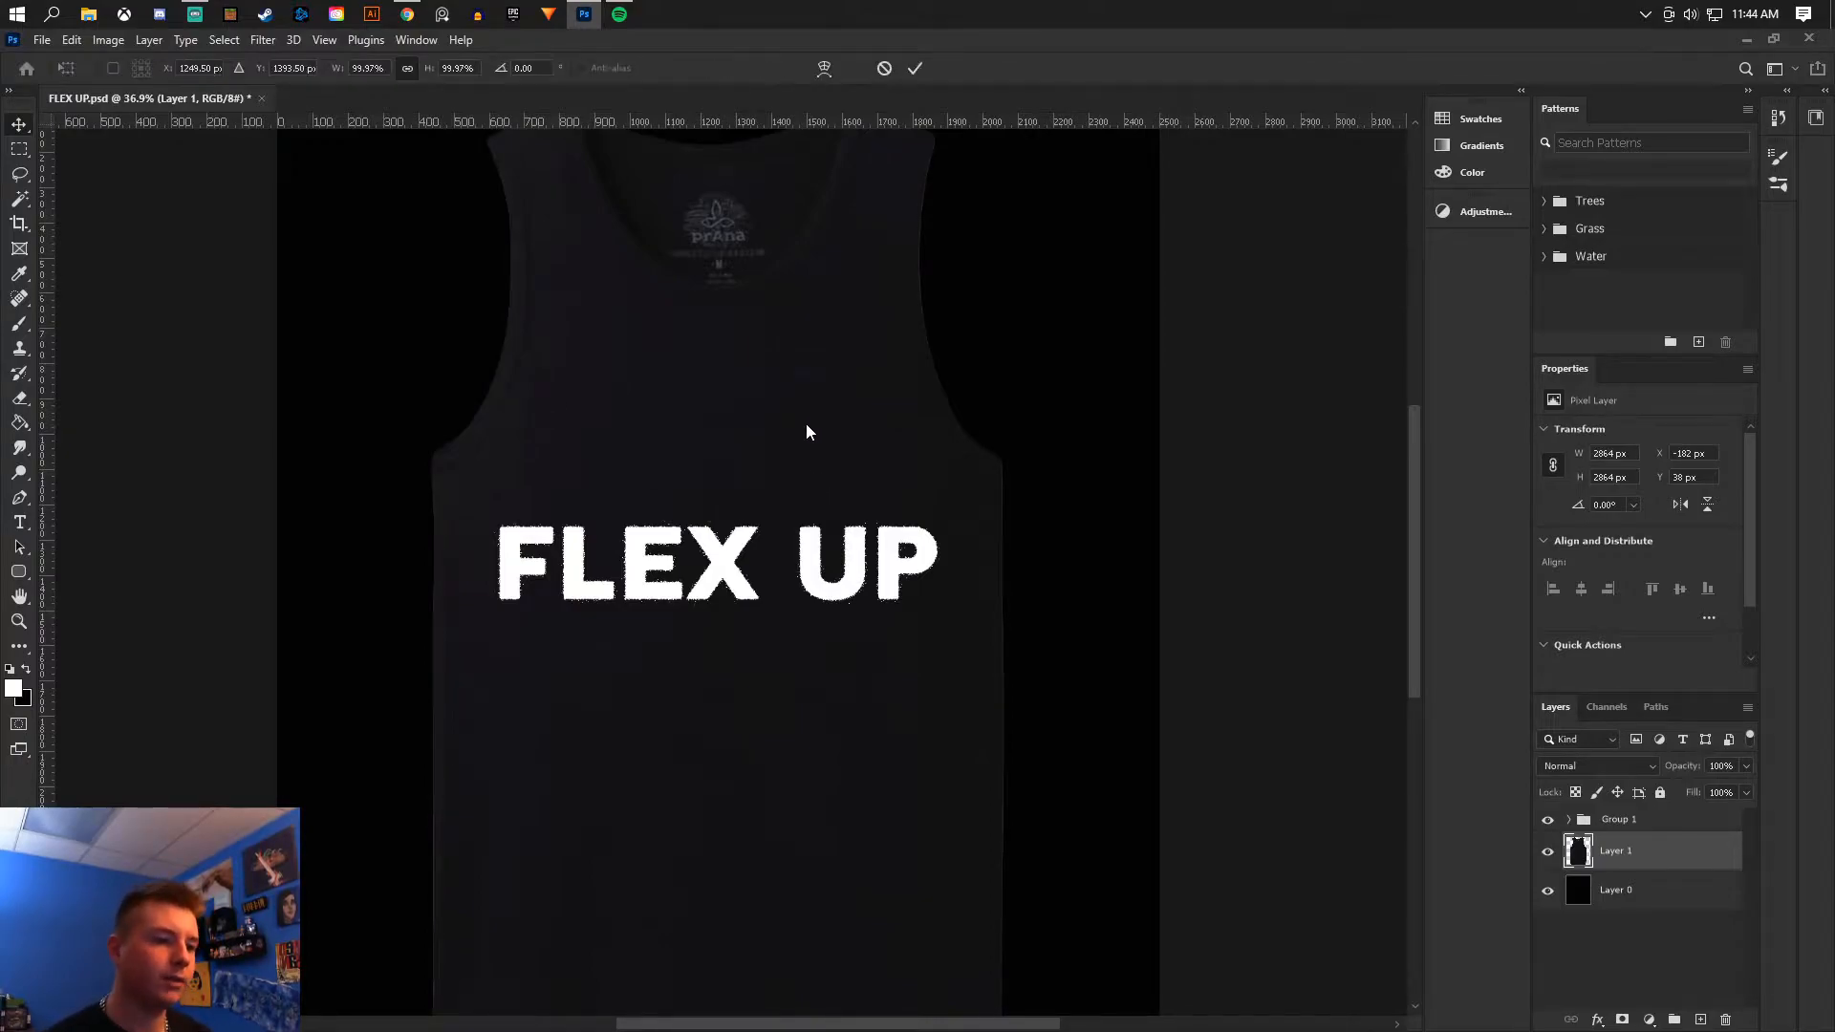
right_click(841, 518)
click(854, 525)
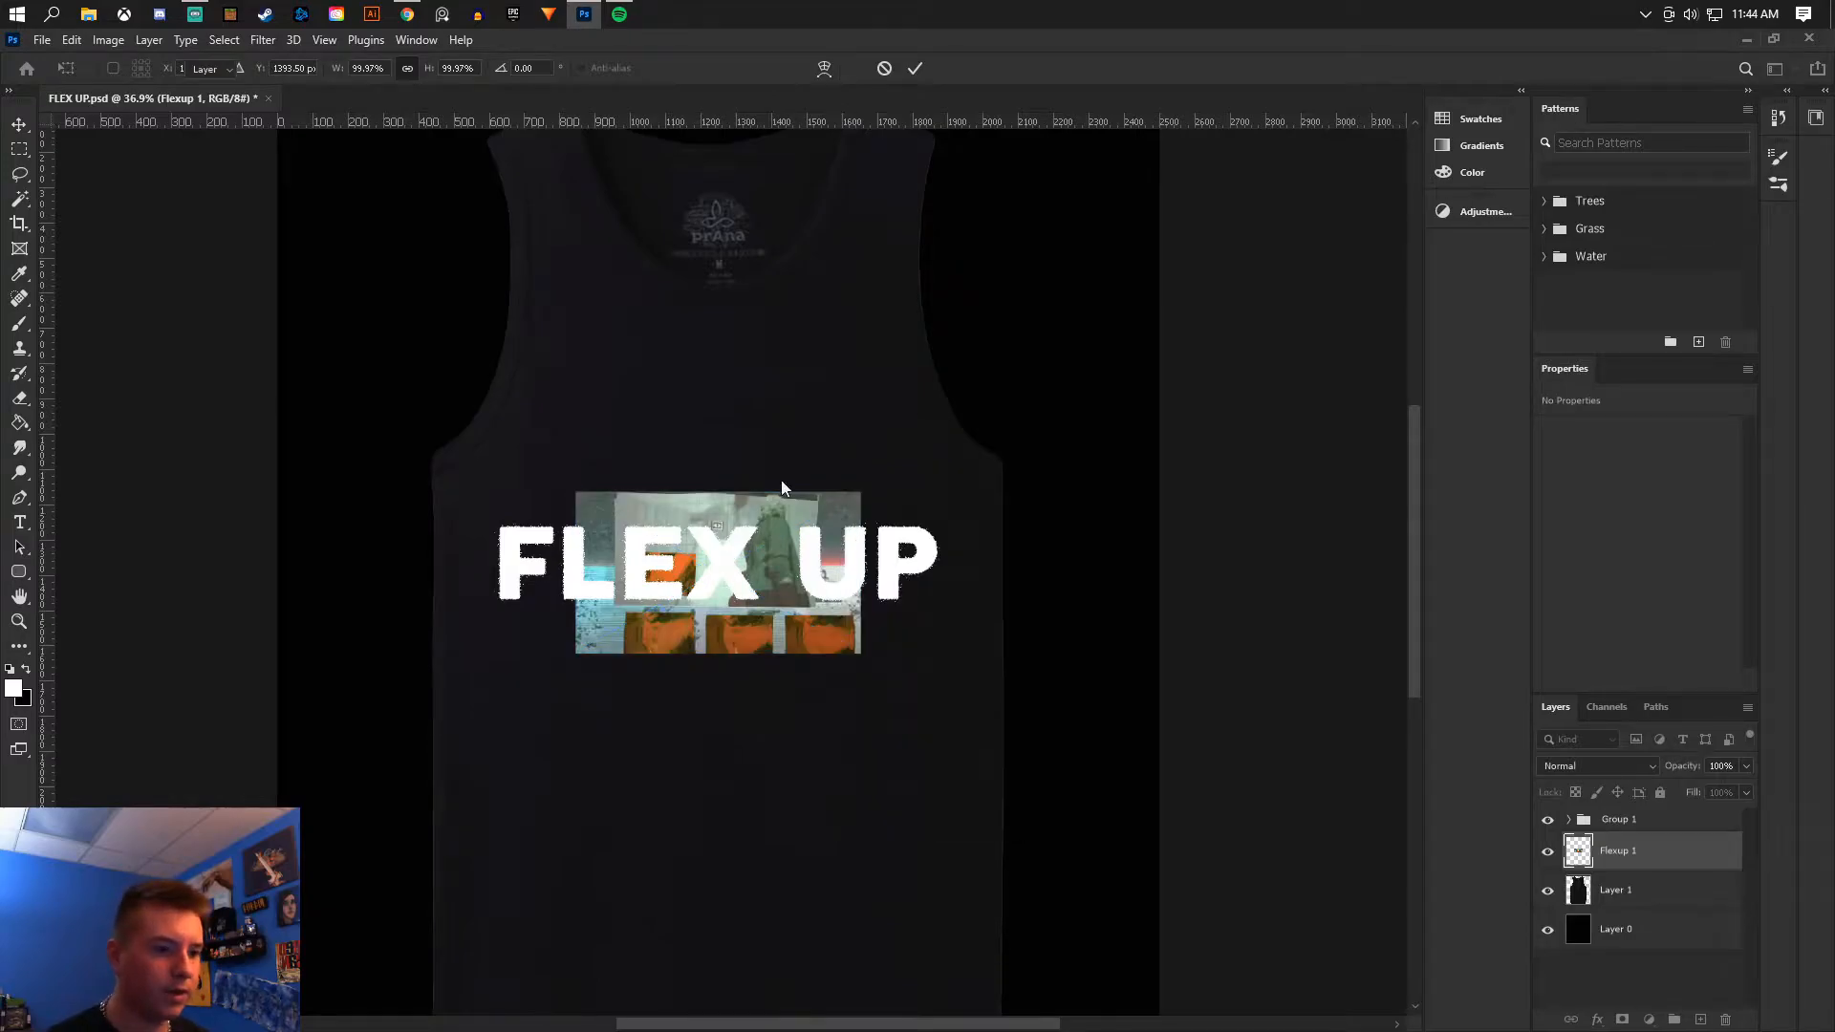
- Place three more flexup music-video screenshots as embedded images, positioning each over the tank top
double_click(696, 414)
key(Return)
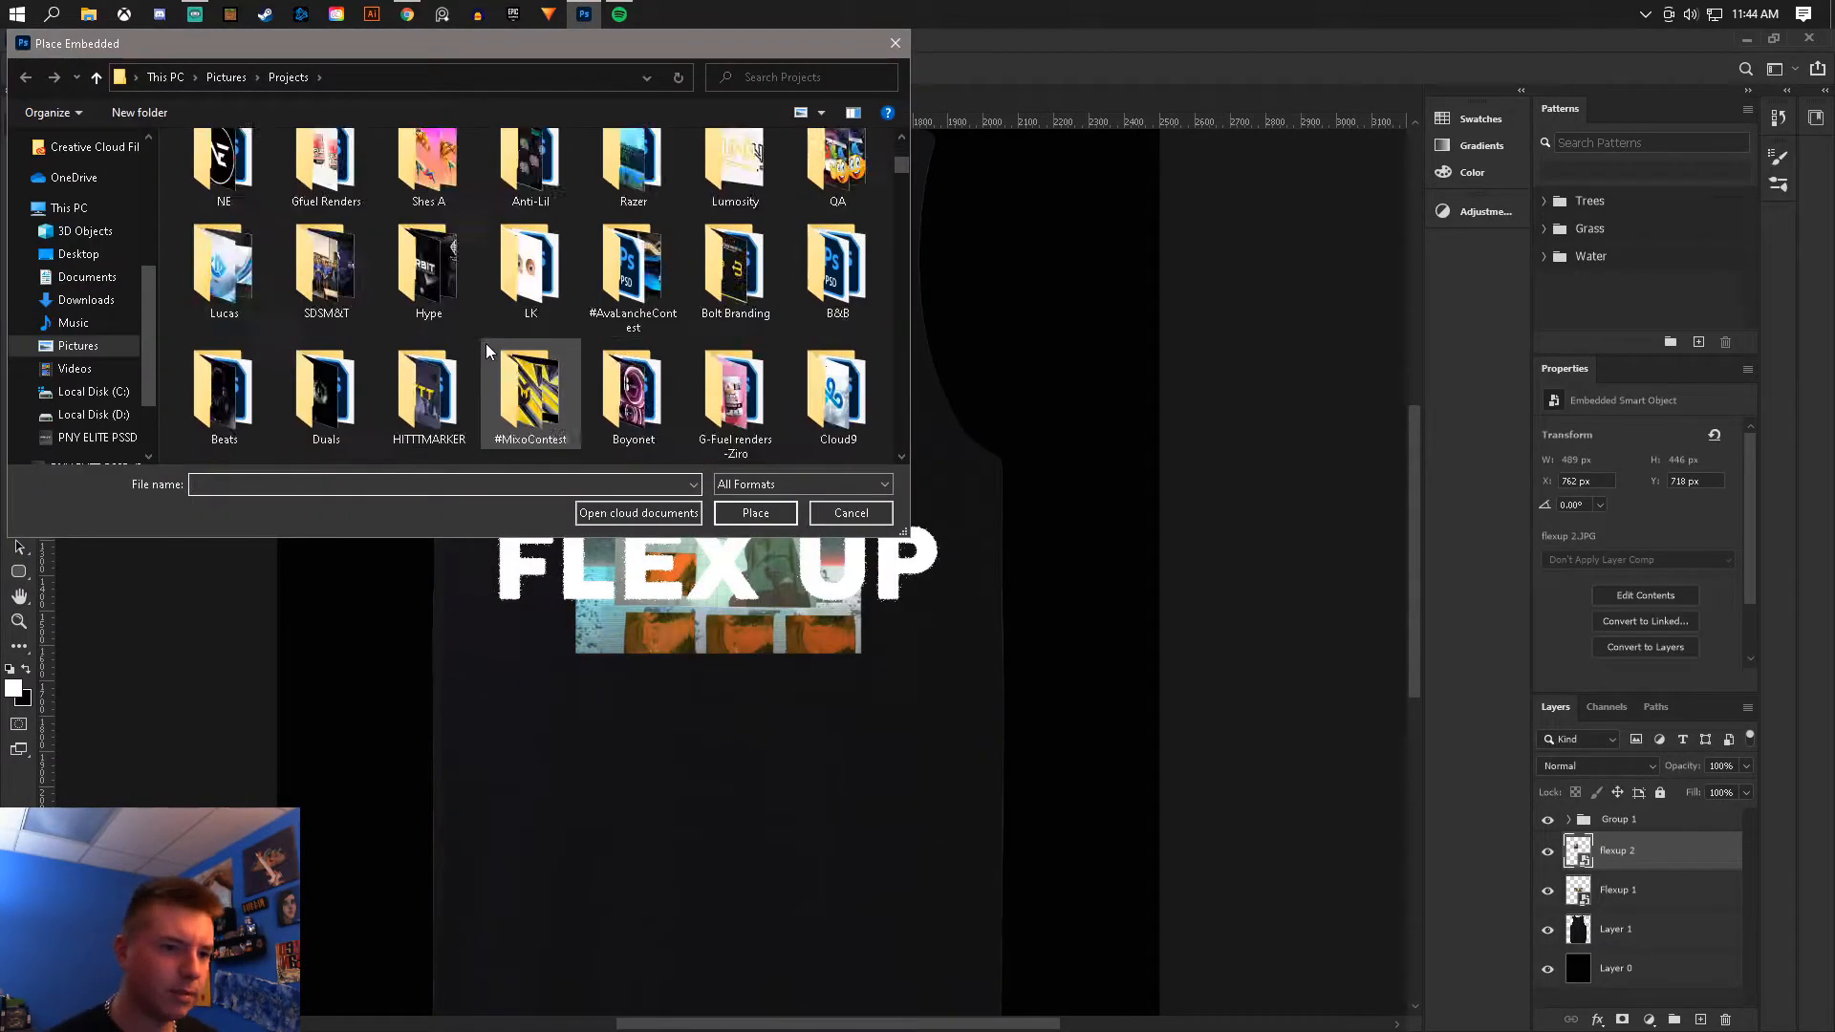
scroll(487, 348, down, 5)
double_click(487, 348)
drag(850, 545, 780, 705)
key(Return)
scroll(392, 272, down, 5)
double_click(392, 272)
drag(795, 561, 880, 880)
right_click(881, 873)
click(940, 558)
scroll(946, 580, down, 3)
scroll(957, 586, up, 1)
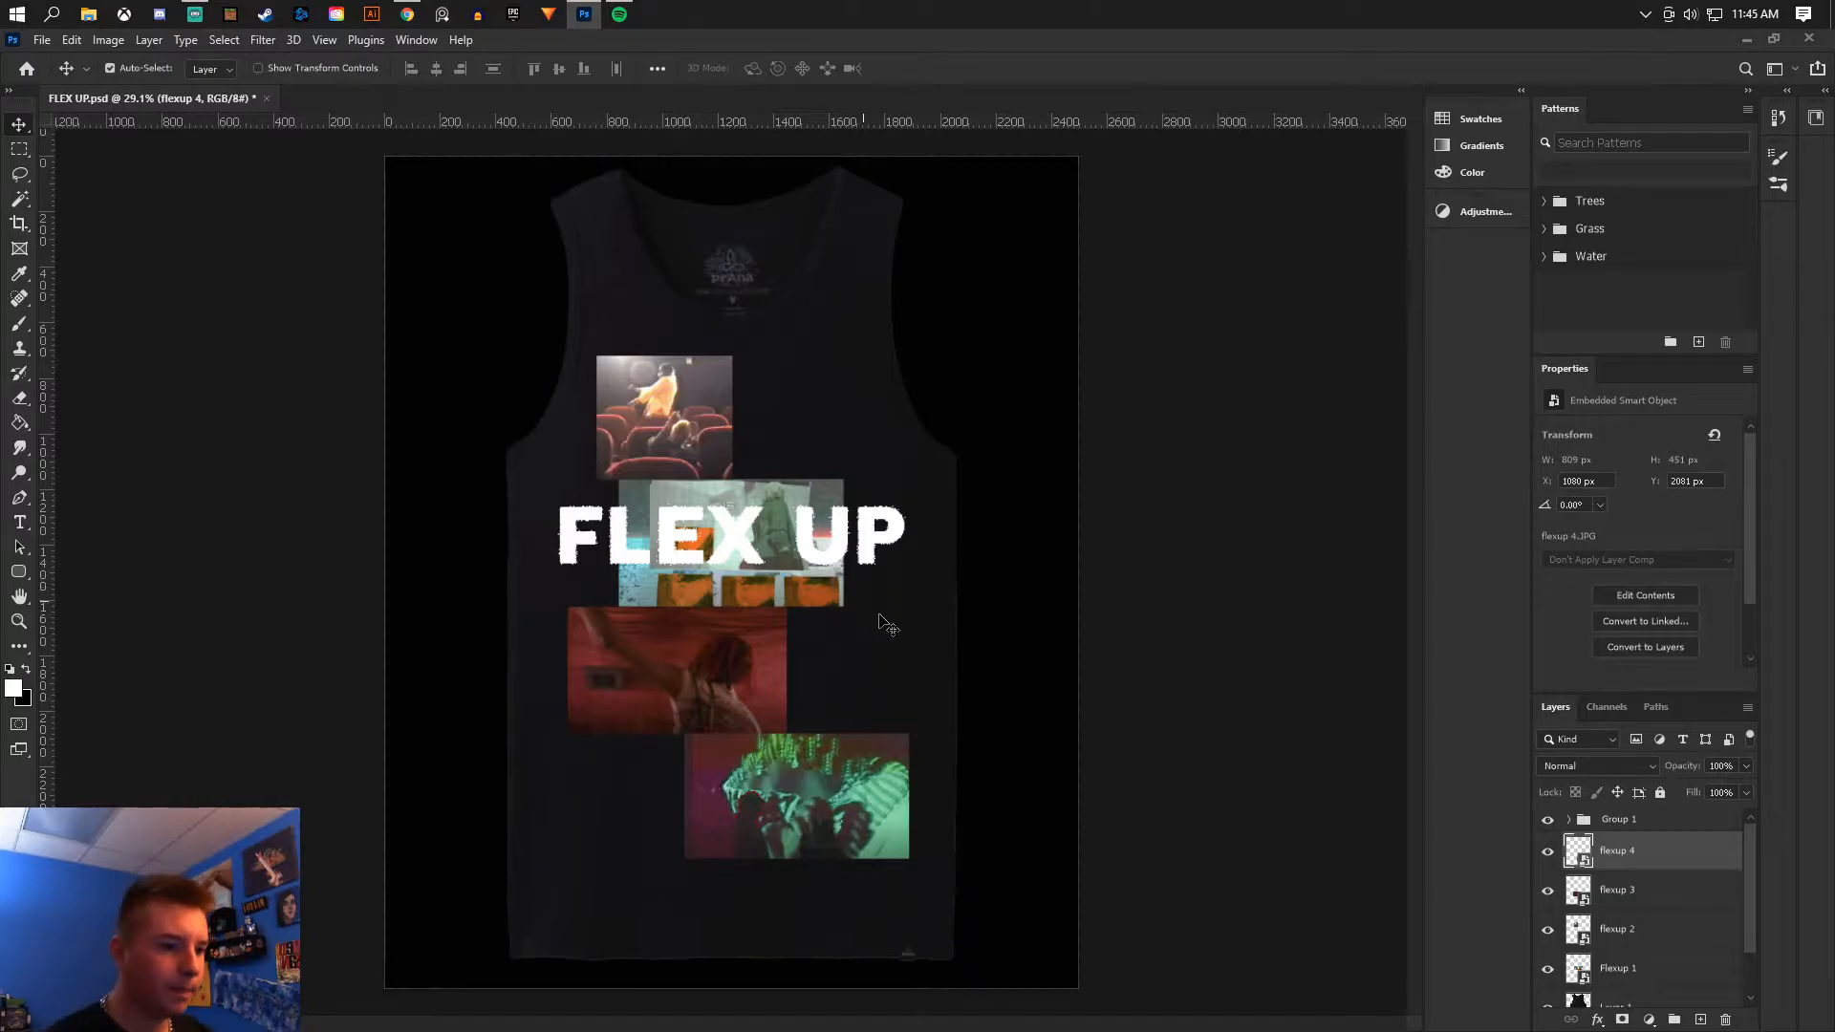
- Rearrange the screenshots and enlarge the green flexup 4 image across the middle of the tank top
drag(815, 801, 849, 716)
drag(785, 486, 743, 676)
scroll(786, 717, up, 1)
key(ctrl+t)
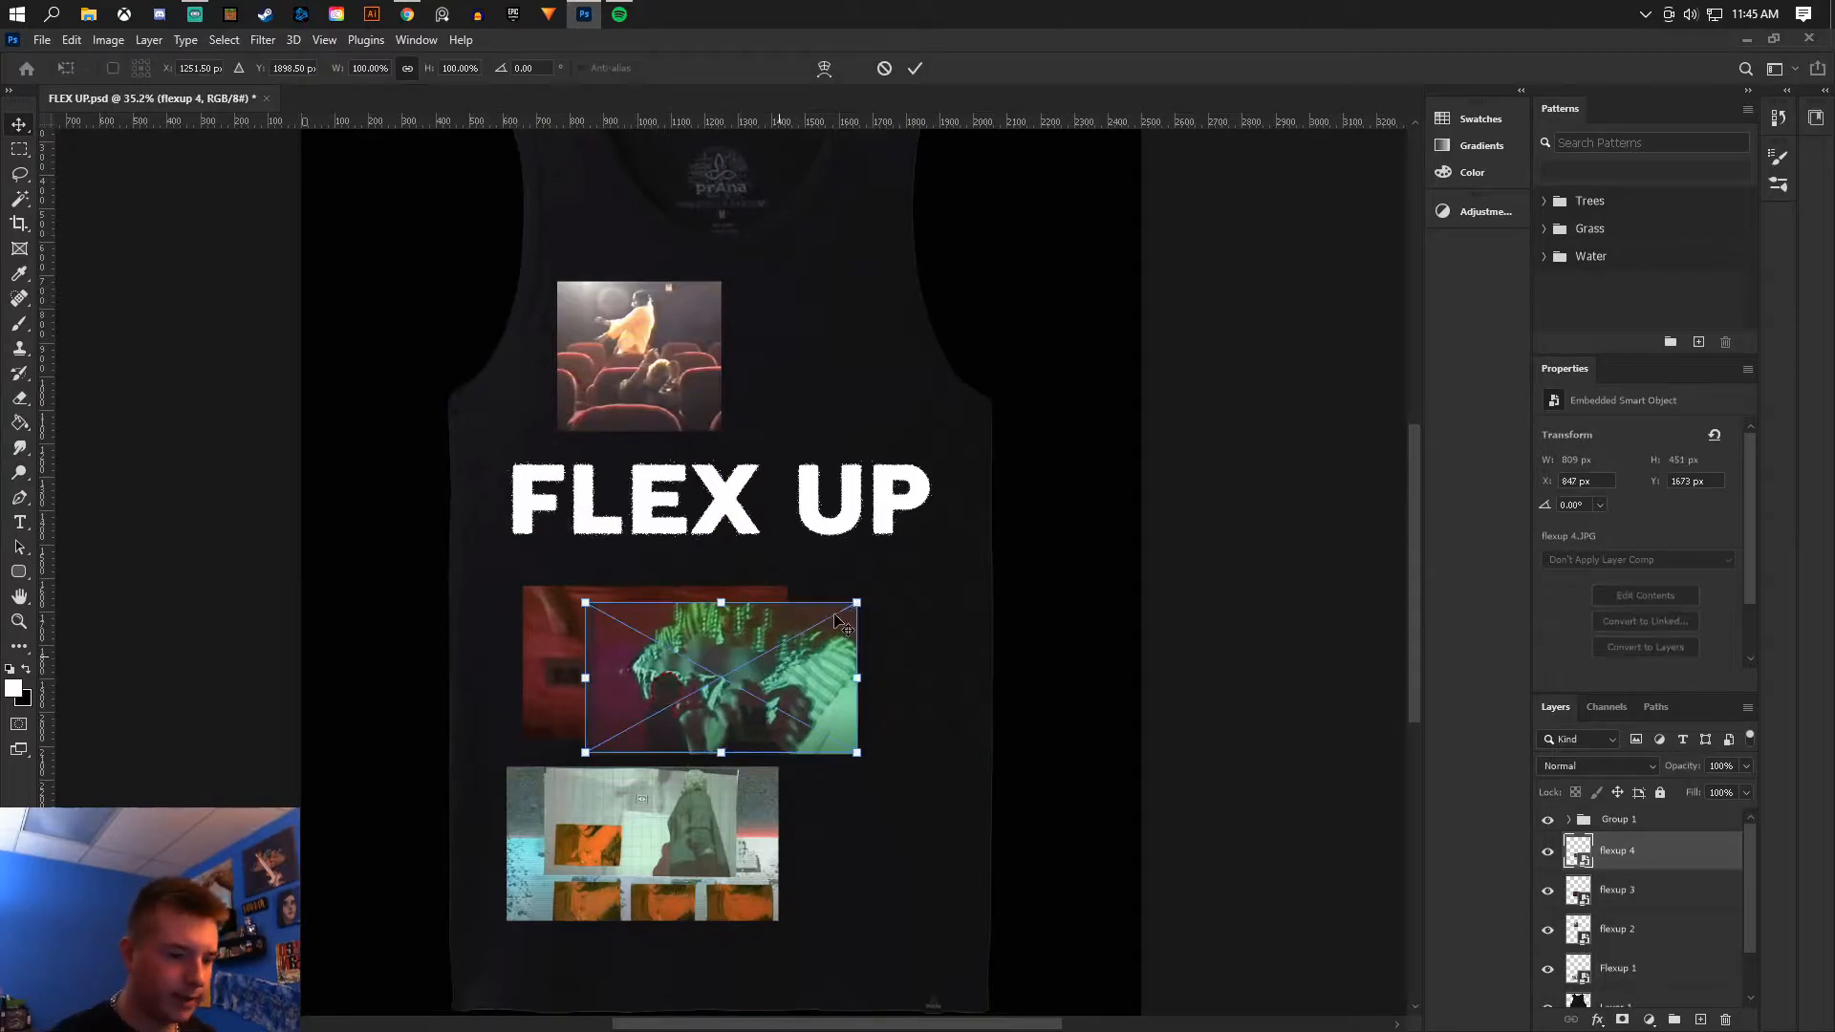
drag(860, 602, 1038, 478)
mouse_move(923, 585)
mouse_down()
mouse_move(868, 568)
mouse_move(895, 584)
mouse_up()
click(20, 125)
- Move the Flexup 1 image lower, bring it to the front of the stack, and enlarge it
drag(684, 827, 709, 842)
key(ctrl+])
key(ctrl+])
key(ctrl+])
key(ctrl+t)
drag(803, 780, 948, 699)
key(Return)
- Enlarge the red flexup 3 image toward the upper left of the collage
click(1617, 929)
key(ctrl+t)
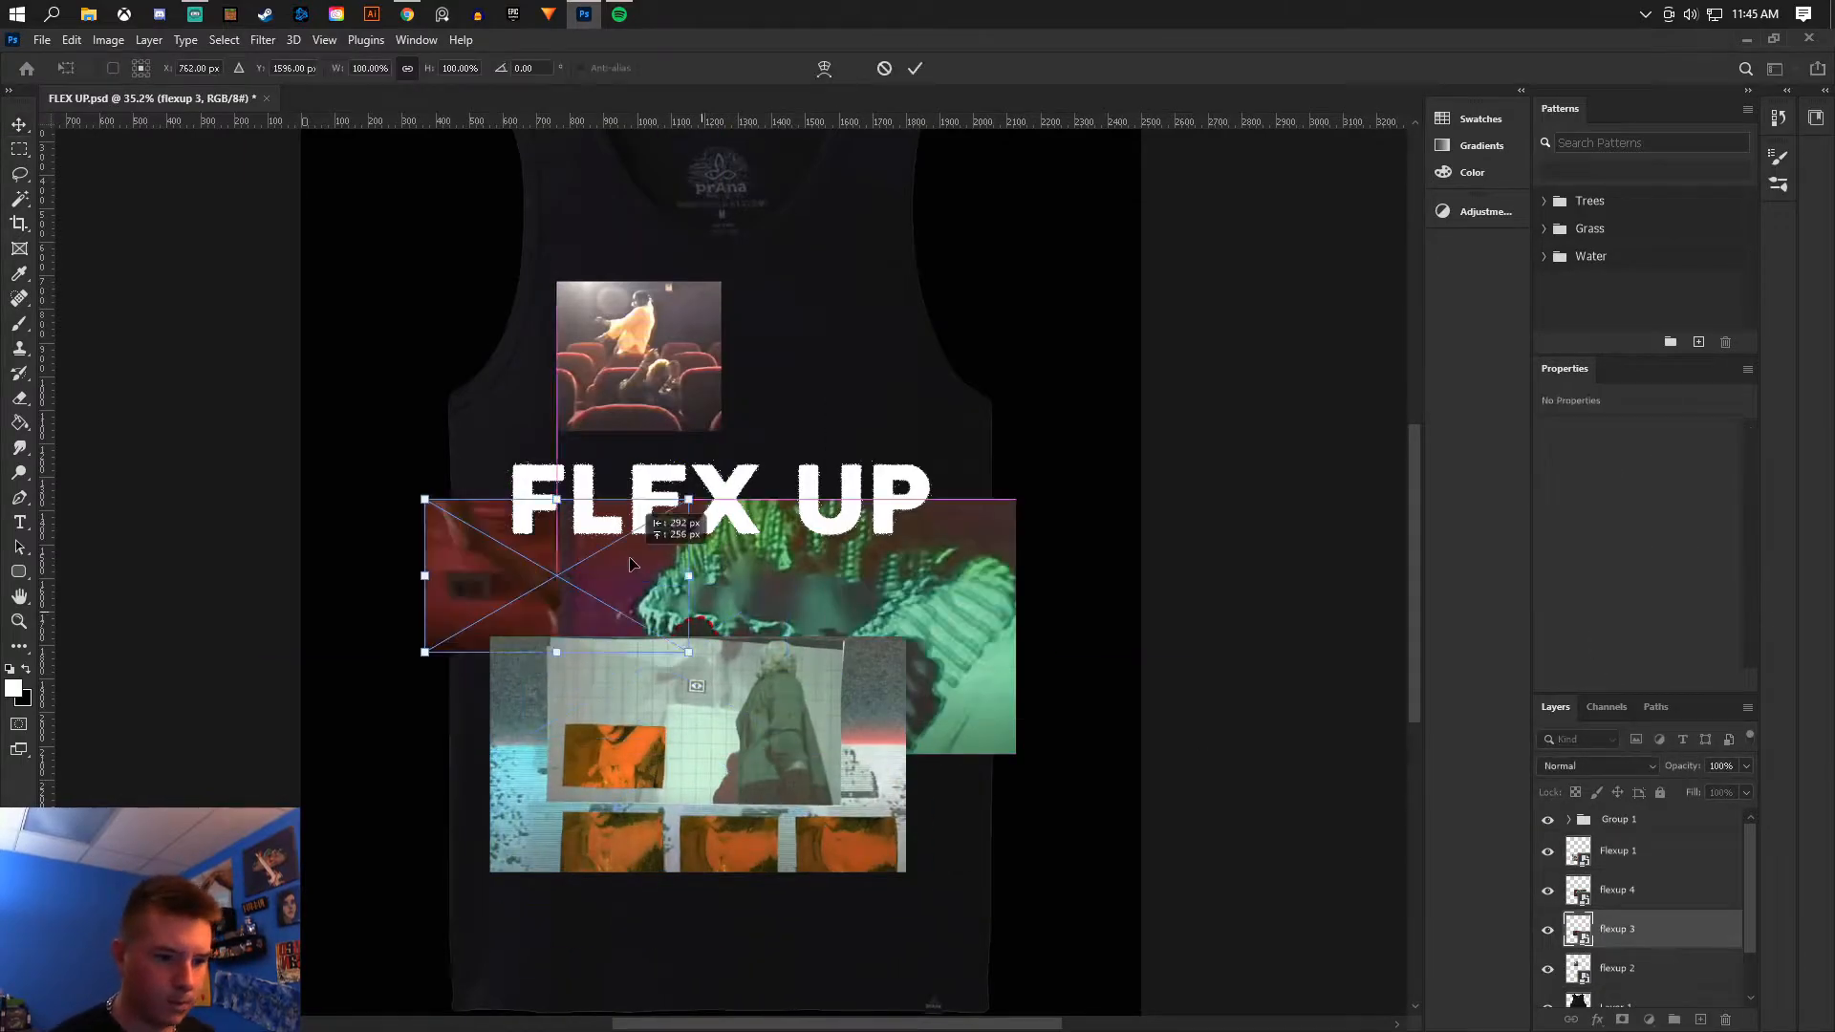
drag(659, 540, 933, 430)
key(Return)
drag(45, 344, 524, 346)
key(ctrl+z)
- Resize and reposition the theater-seat flexup 2 image behind the FLEX UP text
click(1617, 968)
key(ctrl+t)
drag(722, 282, 782, 227)
drag(765, 309, 710, 521)
key(Return)
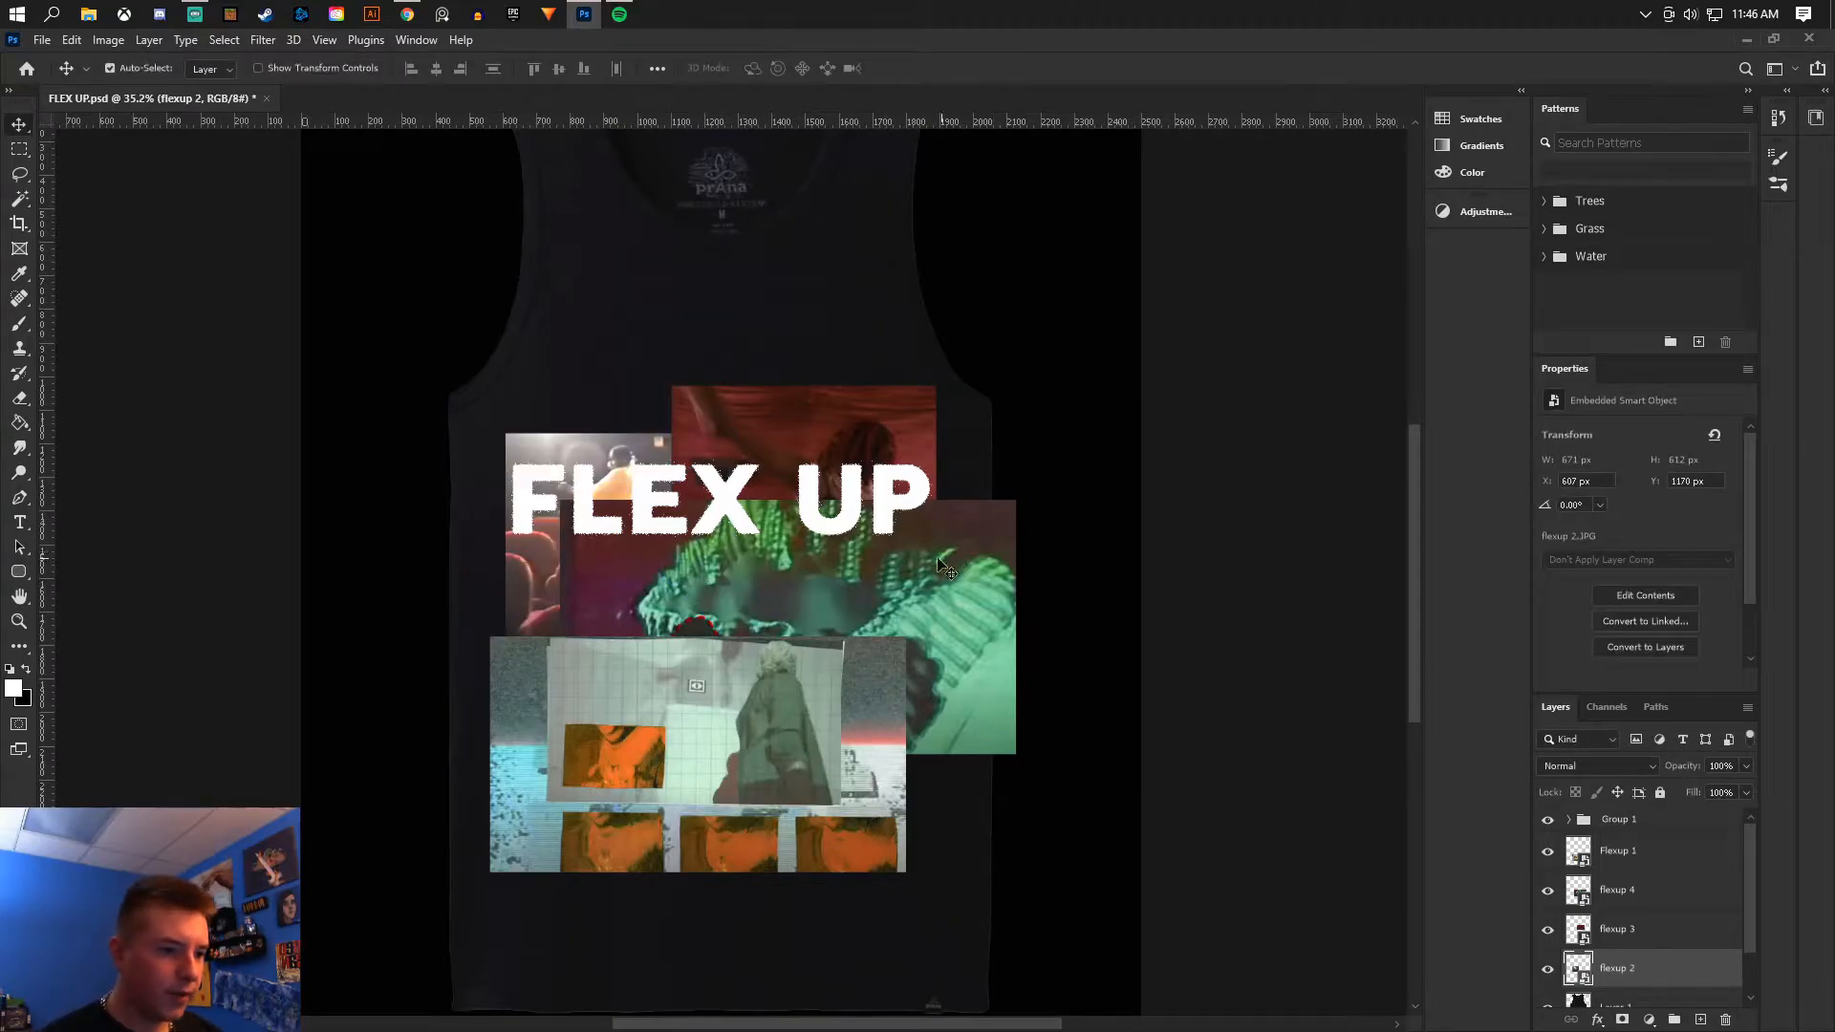
- Hide the FLEX UP text group to see the collage clearly
click(42, 43)
click(84, 256)
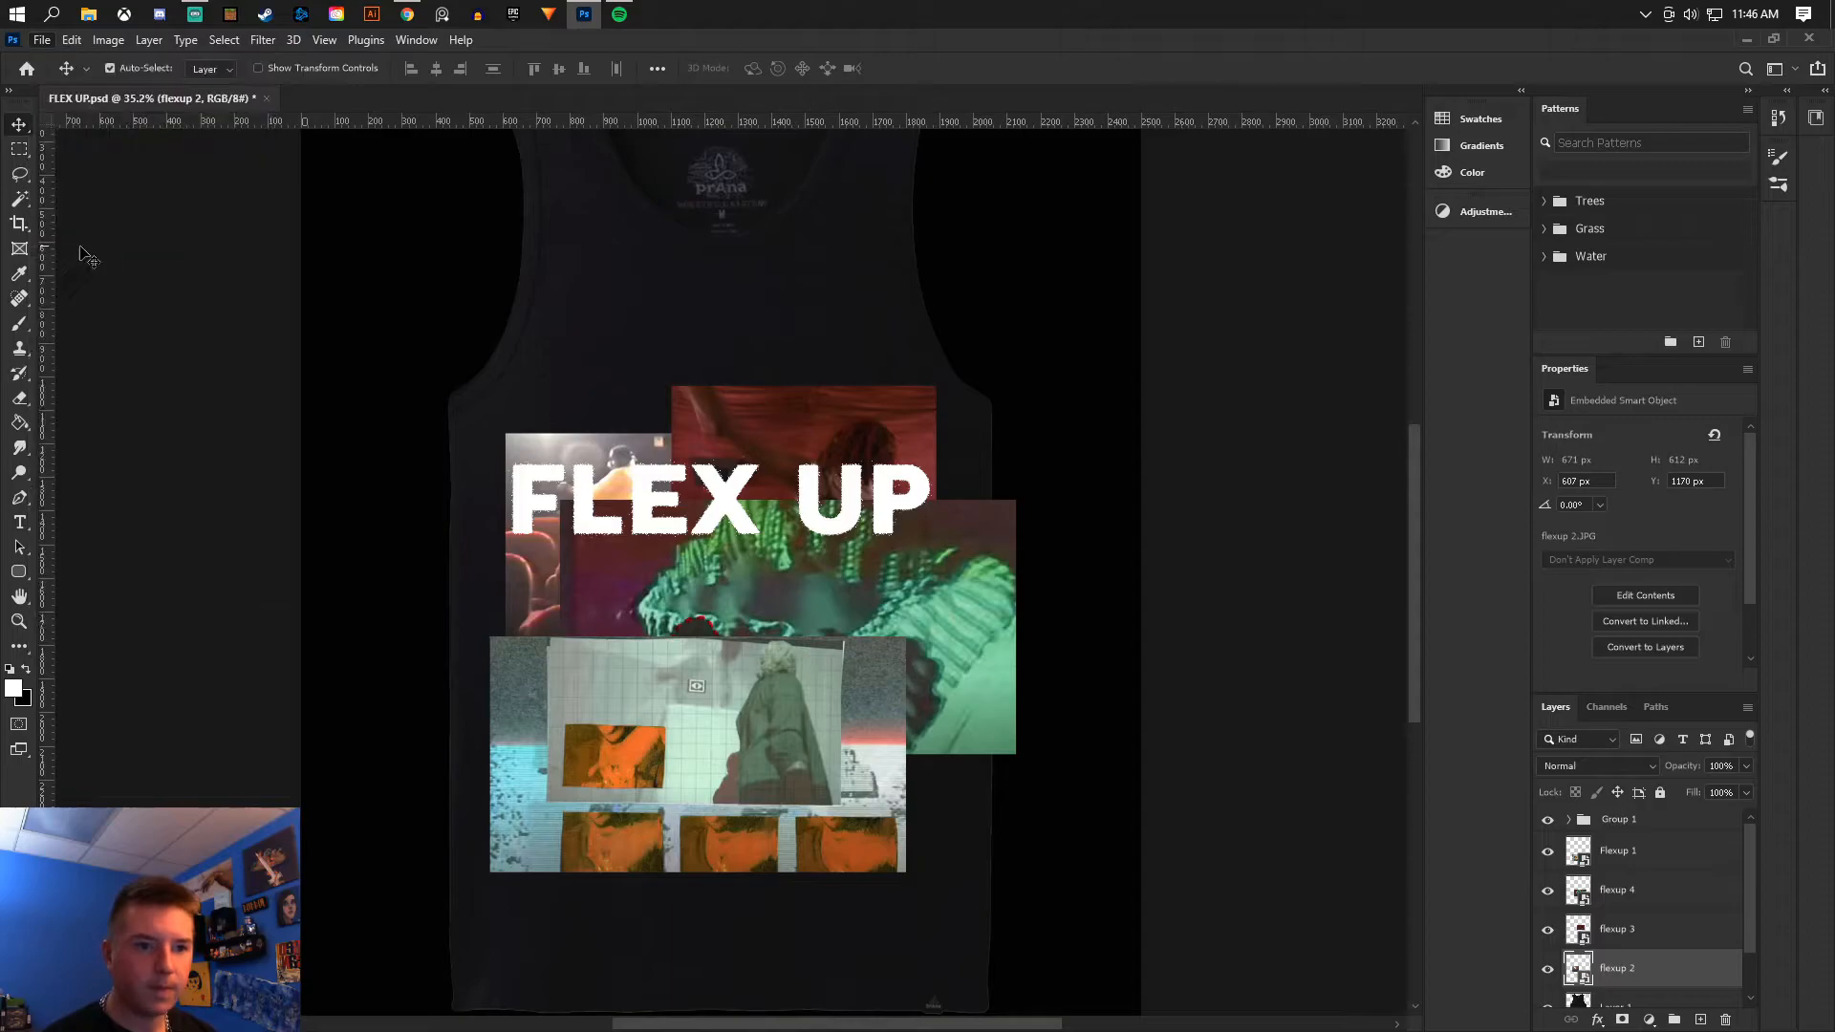
click(1545, 822)
scroll(712, 680, up, 4)
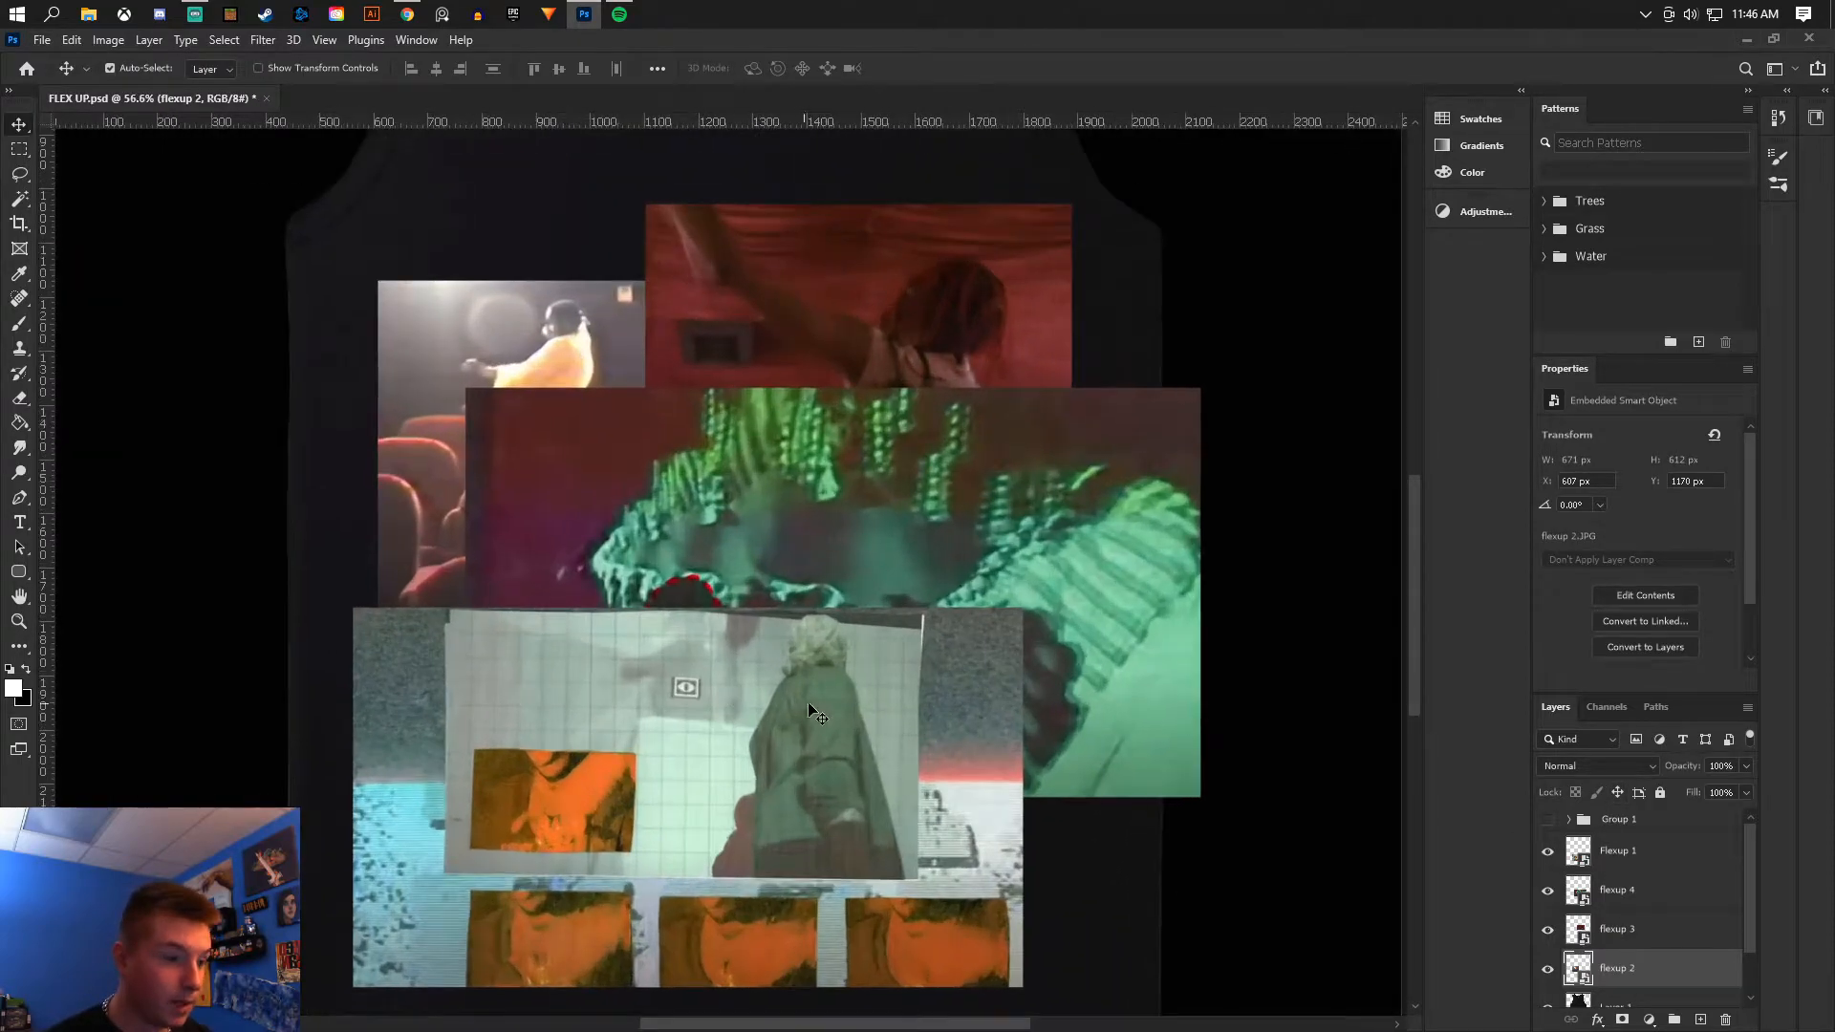
scroll(765, 683, down, 2)
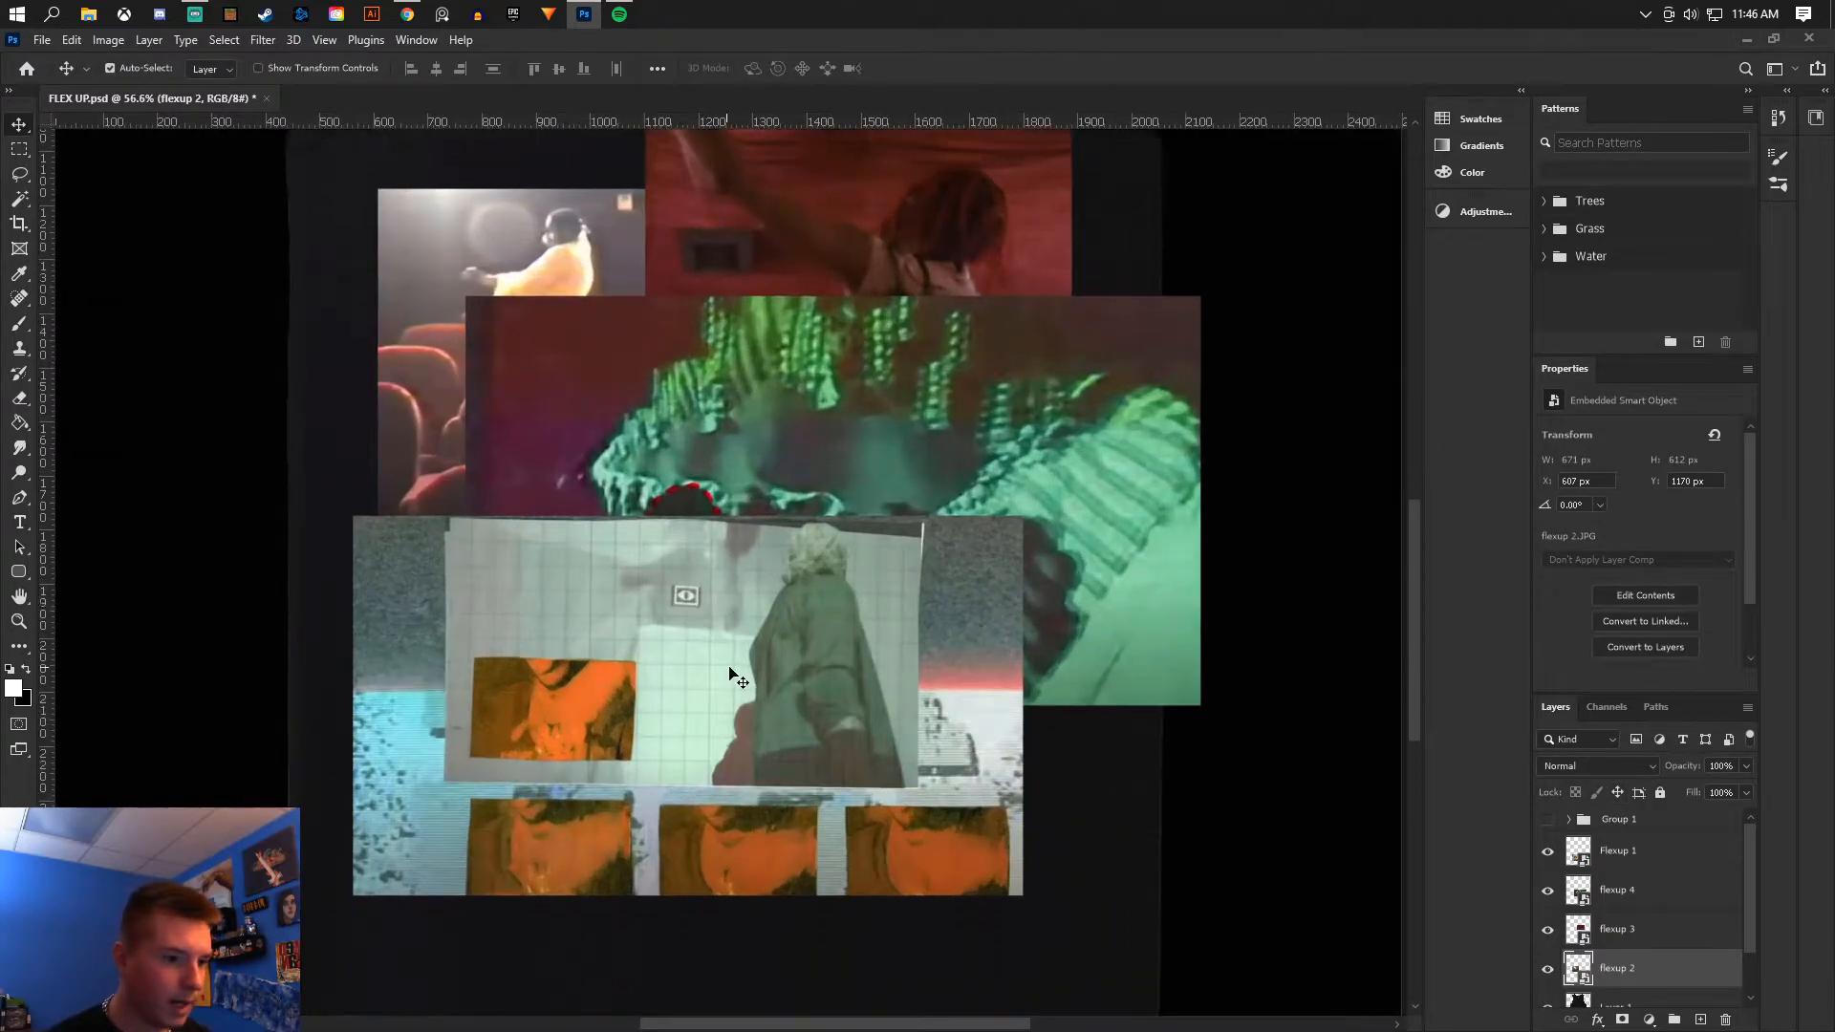
- Pick the Eraser and rasterize the Flexup 1 layer so it can be erased
click(19, 400)
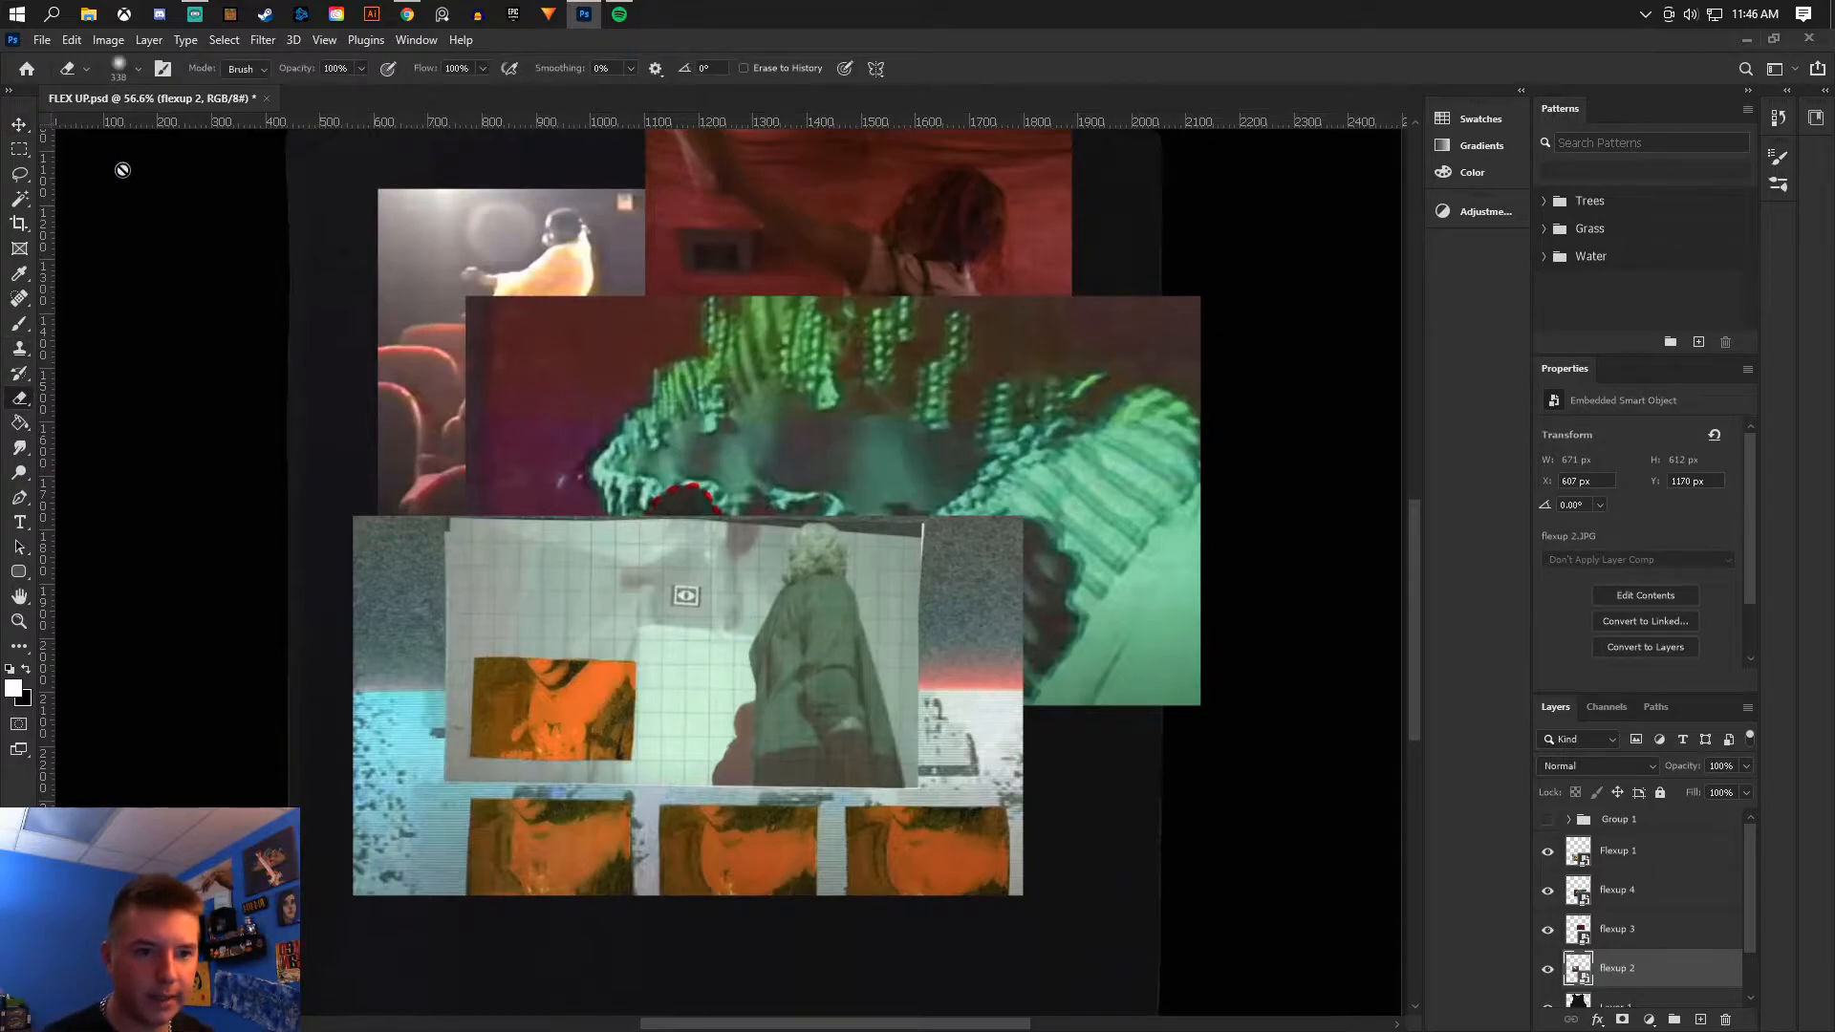
click(1598, 863)
click(1545, 849)
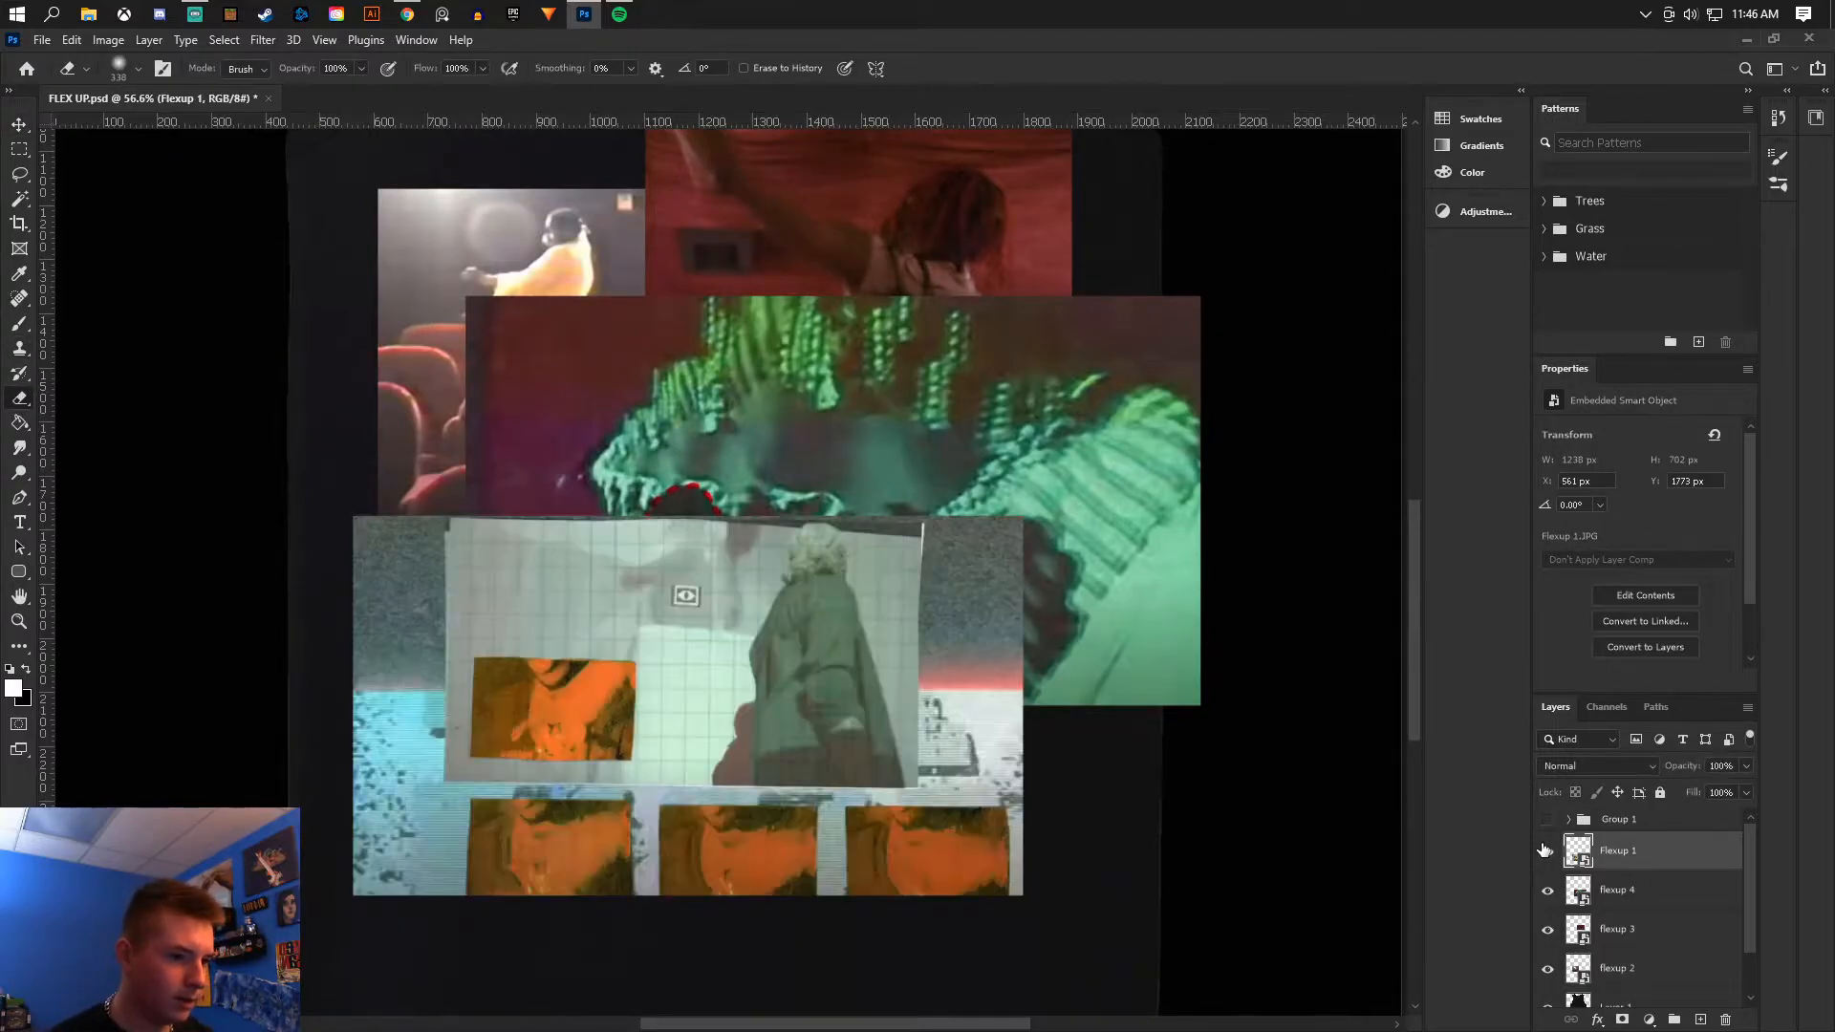
click(580, 527)
click(913, 423)
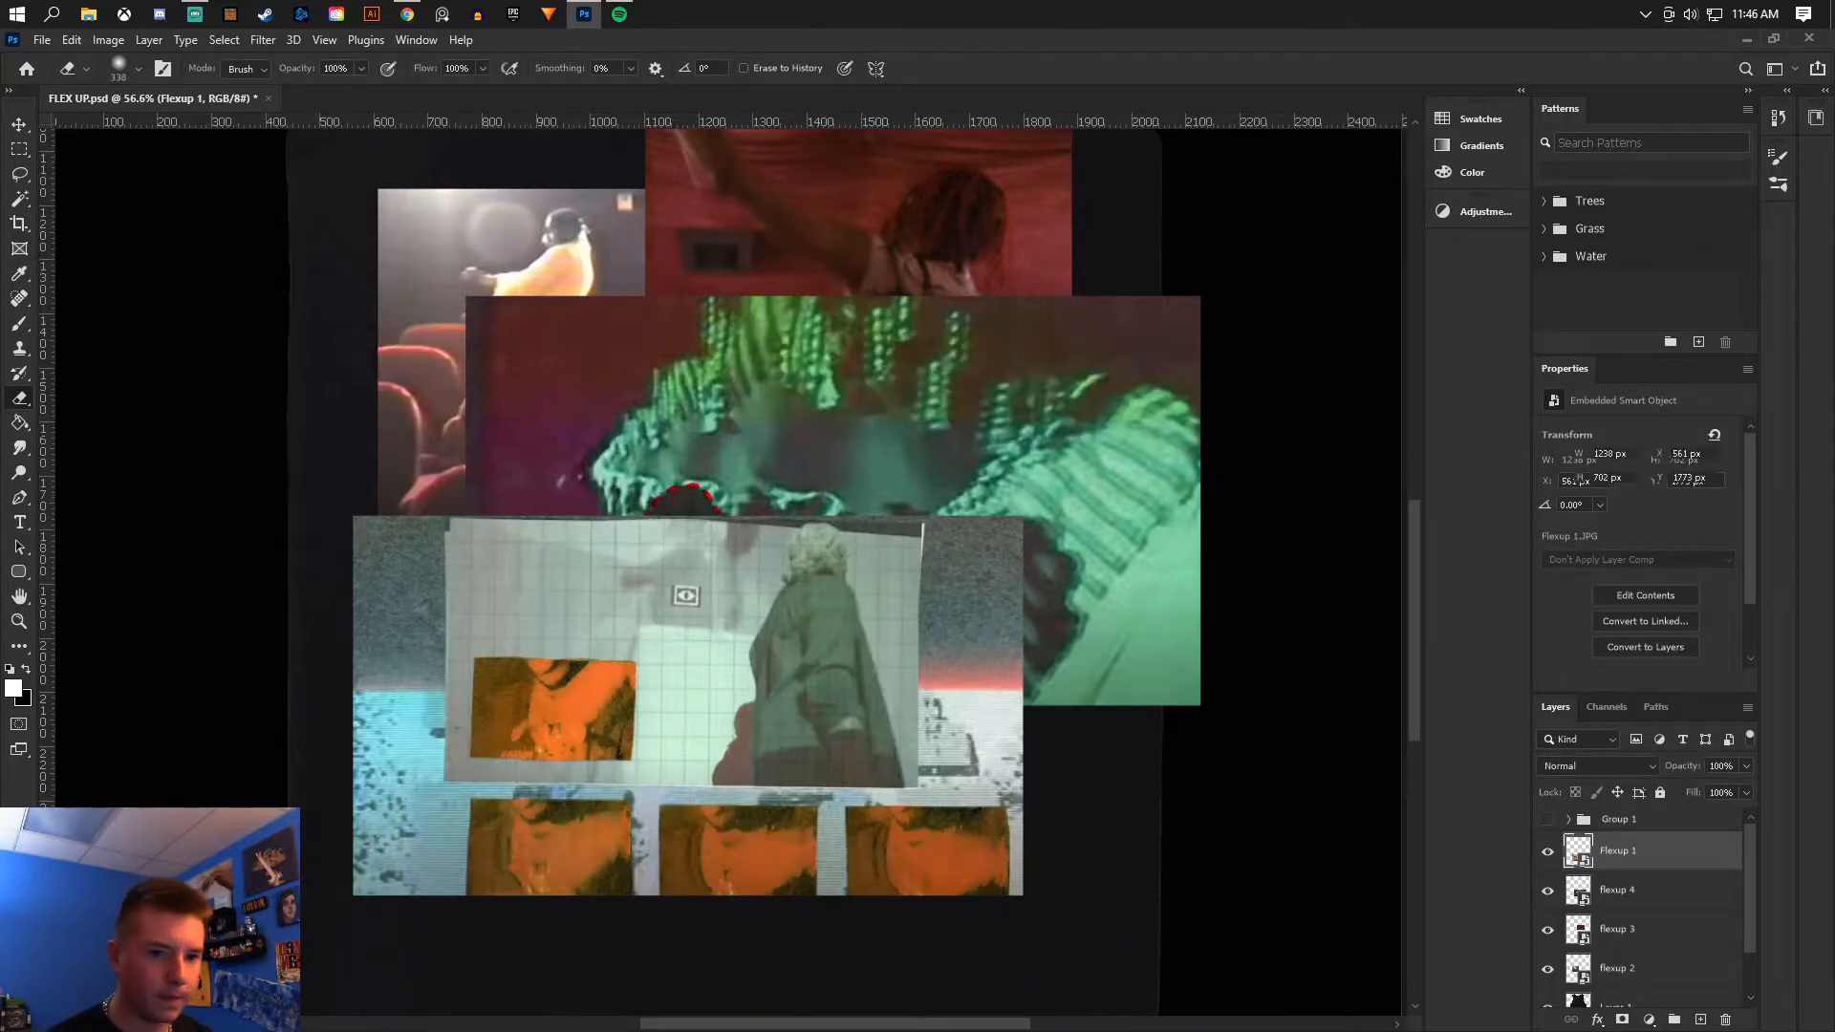
- Erase the upper-left corner of the Flexup 1 image inside a rectangular selection, then deselect
click(18, 150)
drag(307, 412, 664, 640)
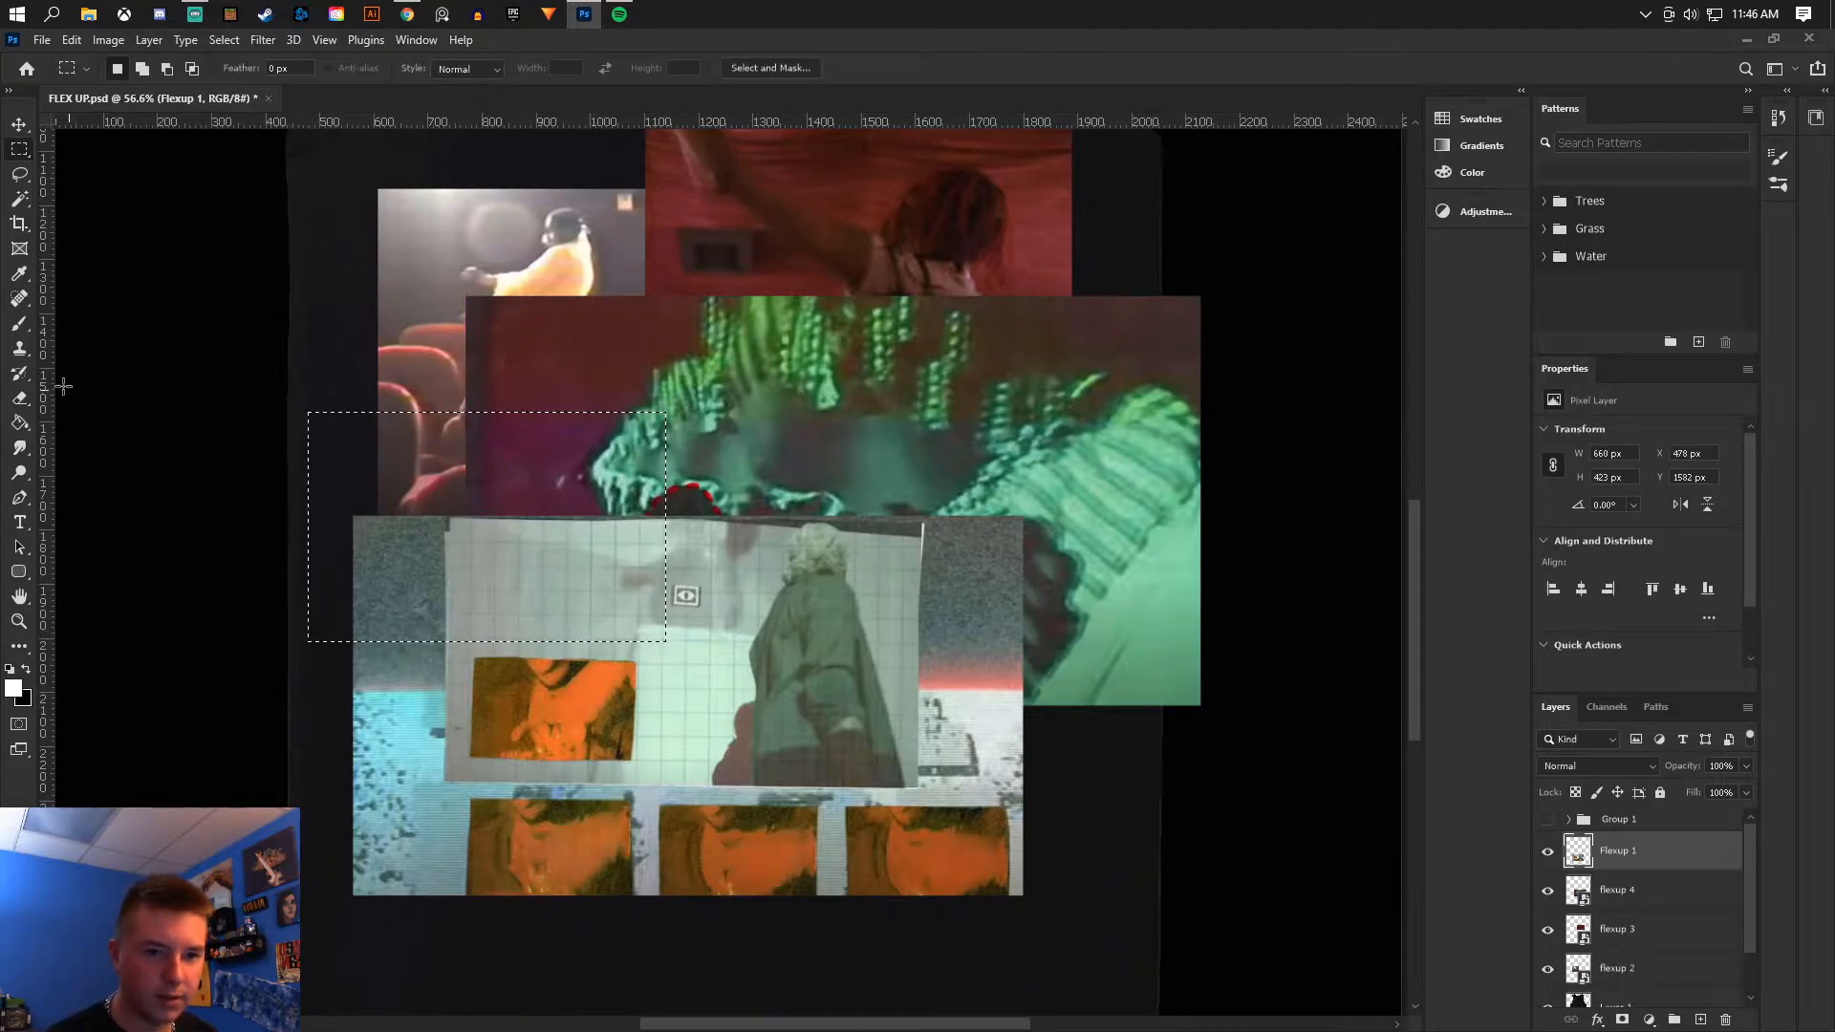
key(e)
mouse_move(315, 536)
mouse_down()
mouse_move(535, 573)
mouse_move(573, 612)
mouse_up()
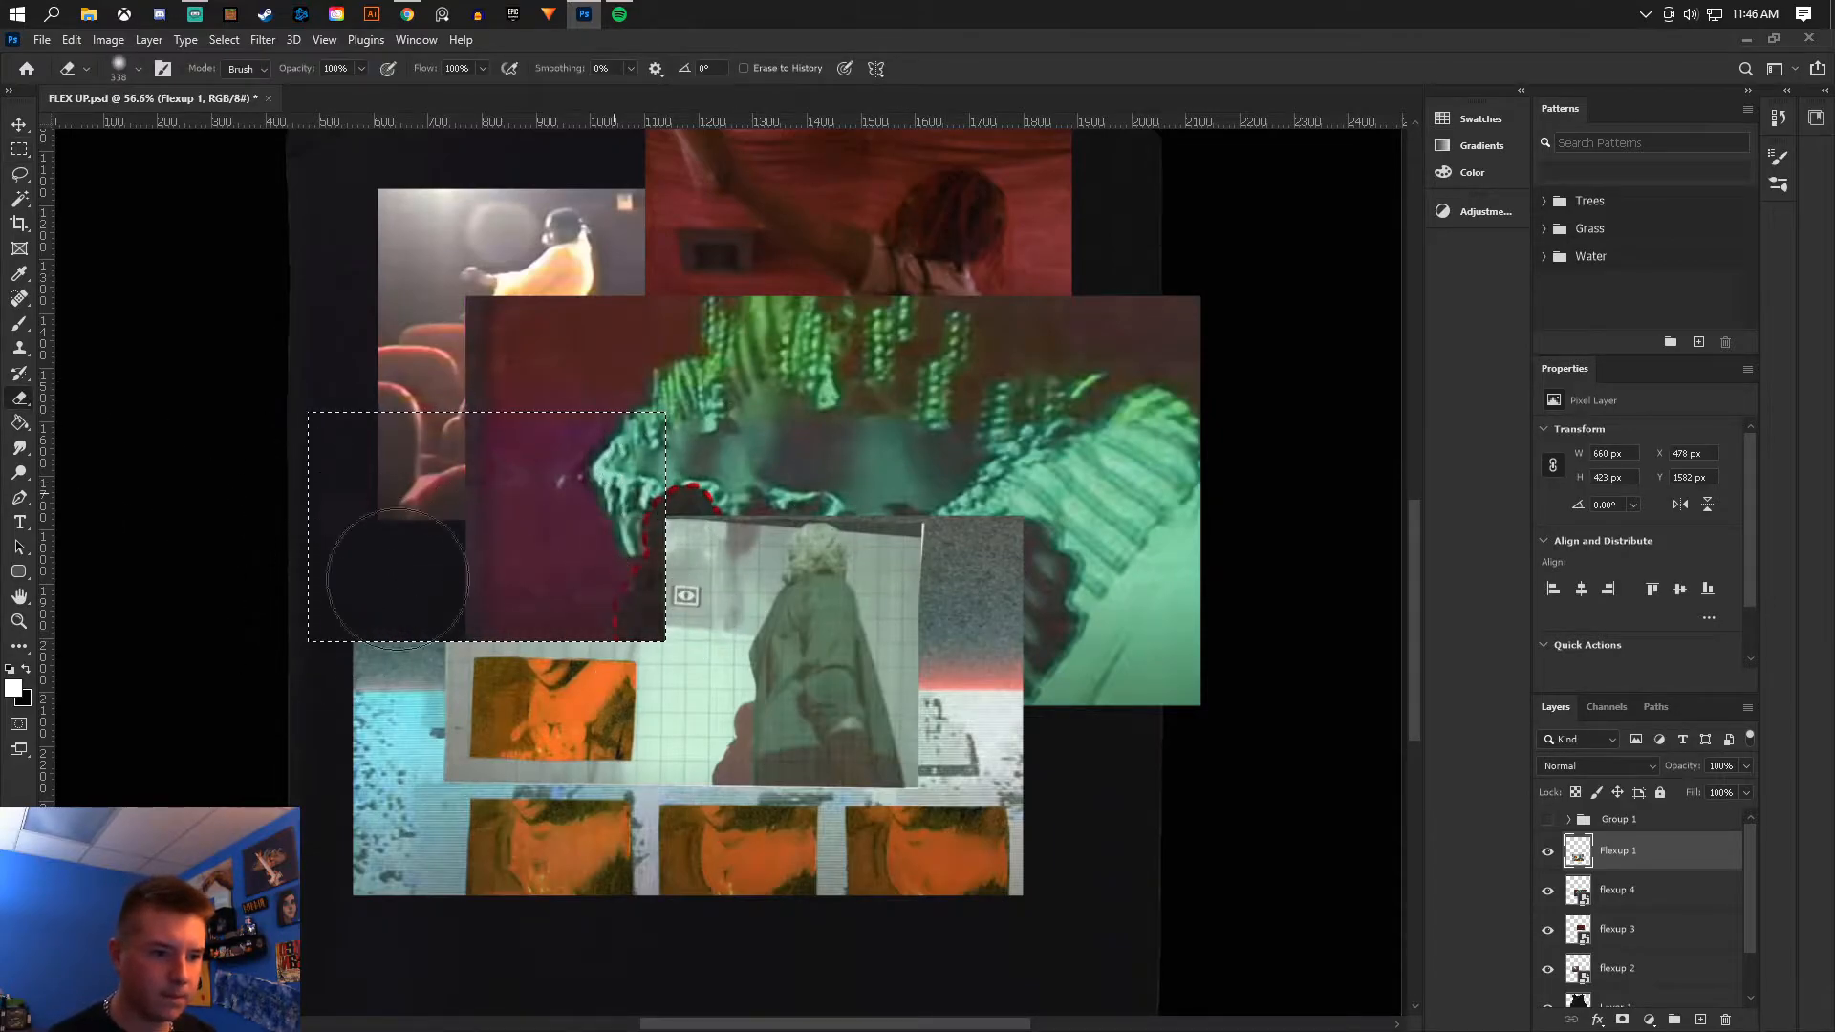
click(18, 150)
right_click(543, 572)
click(569, 577)
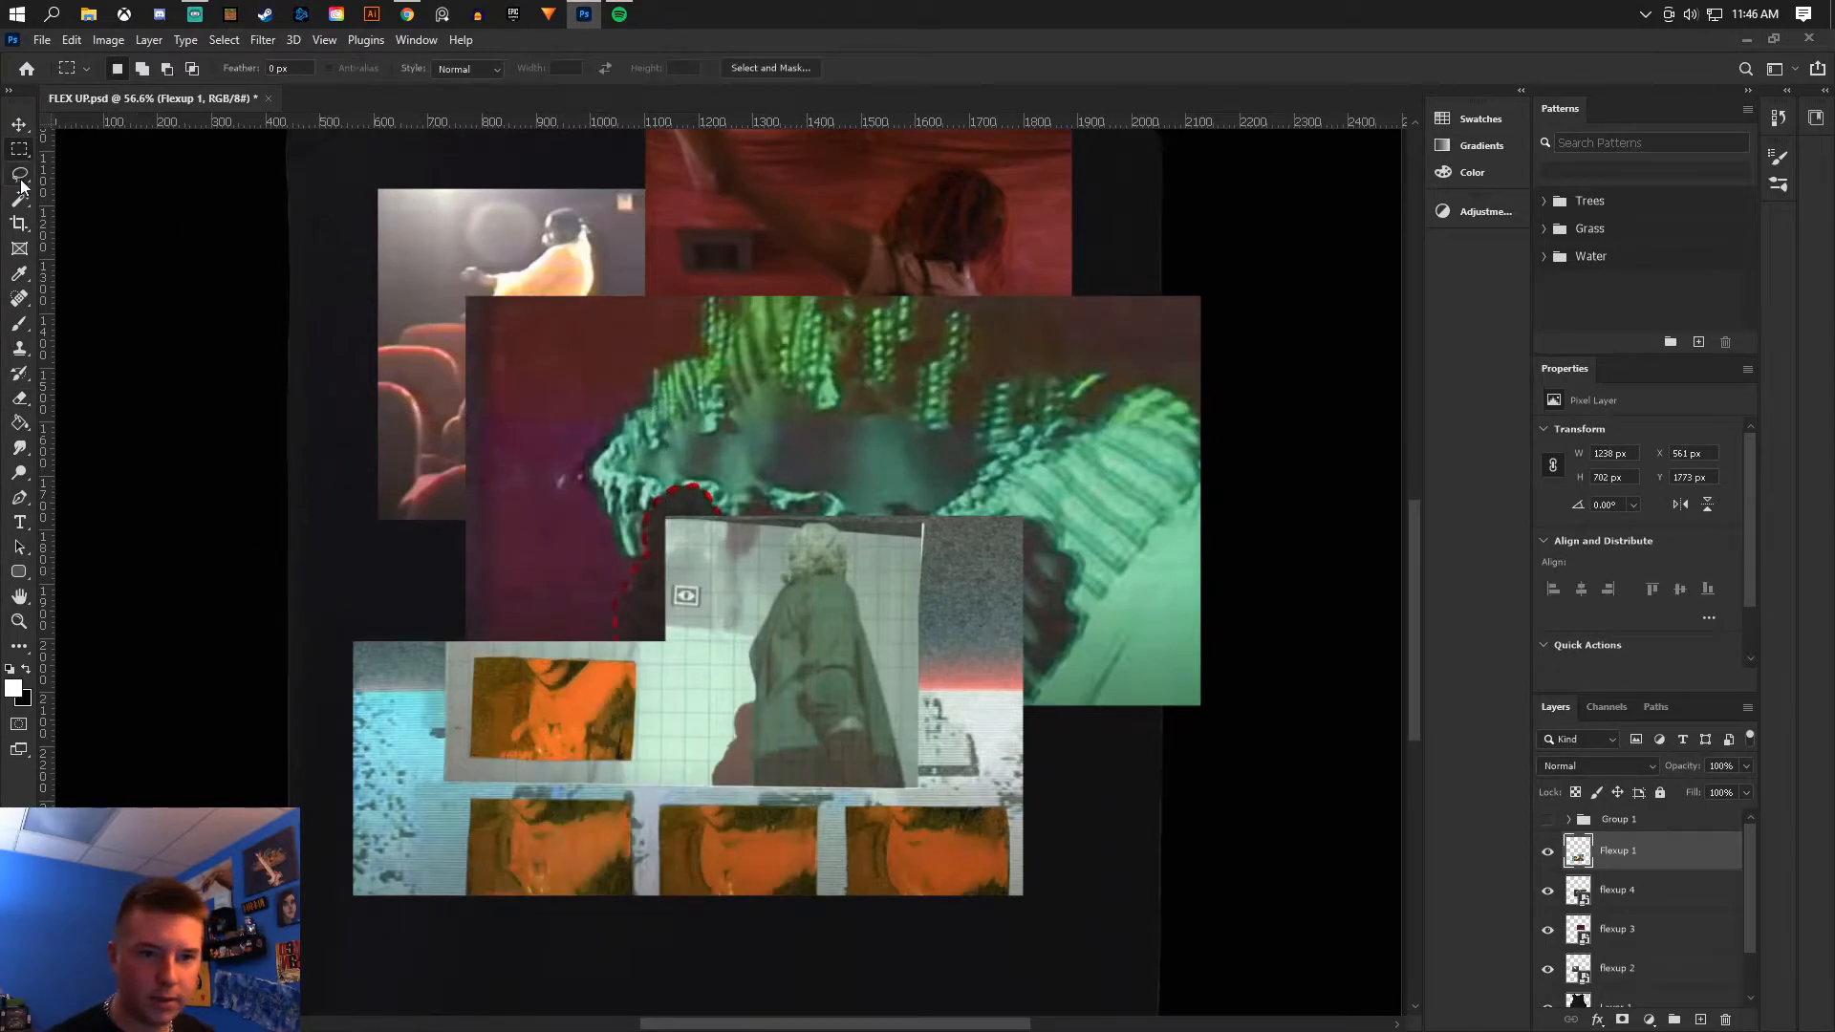
- Use the Polygonal Lasso to select the orange frames in the Flexup 1 image
right_click(19, 175)
click(144, 193)
scroll(531, 808, up, 3)
scroll(533, 803, up, 2)
click(484, 440)
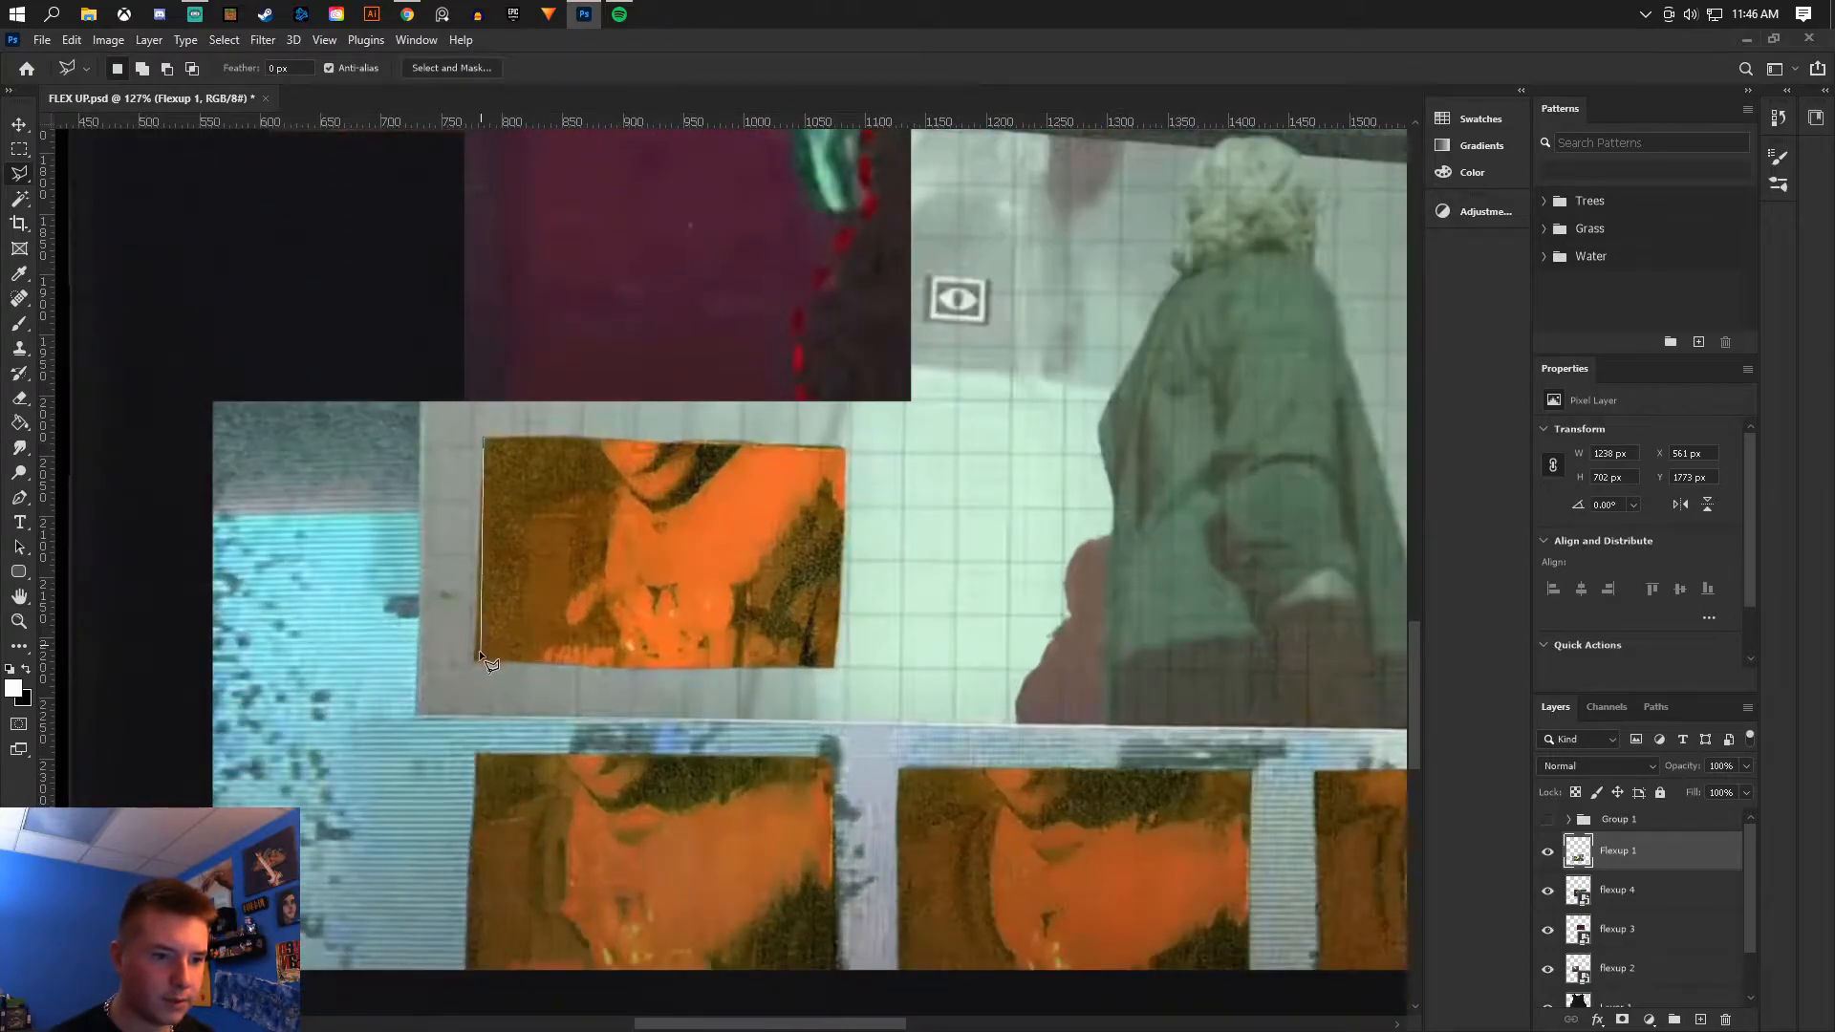
click(846, 450)
click(484, 440)
scroll(671, 754, down, 4)
shift+click(478, 632)
click(465, 847)
click(833, 849)
click(831, 642)
click(477, 631)
shift+click(901, 649)
click(895, 851)
click(1251, 853)
click(1250, 649)
click(900, 649)
- Add the last orange frame to the selection and copy the selected frames to a new layer
scroll(898, 659, right, 10)
shift+click(654, 649)
click(655, 857)
scroll(656, 669, down, 6)
scroll(376, 692, down, 4)
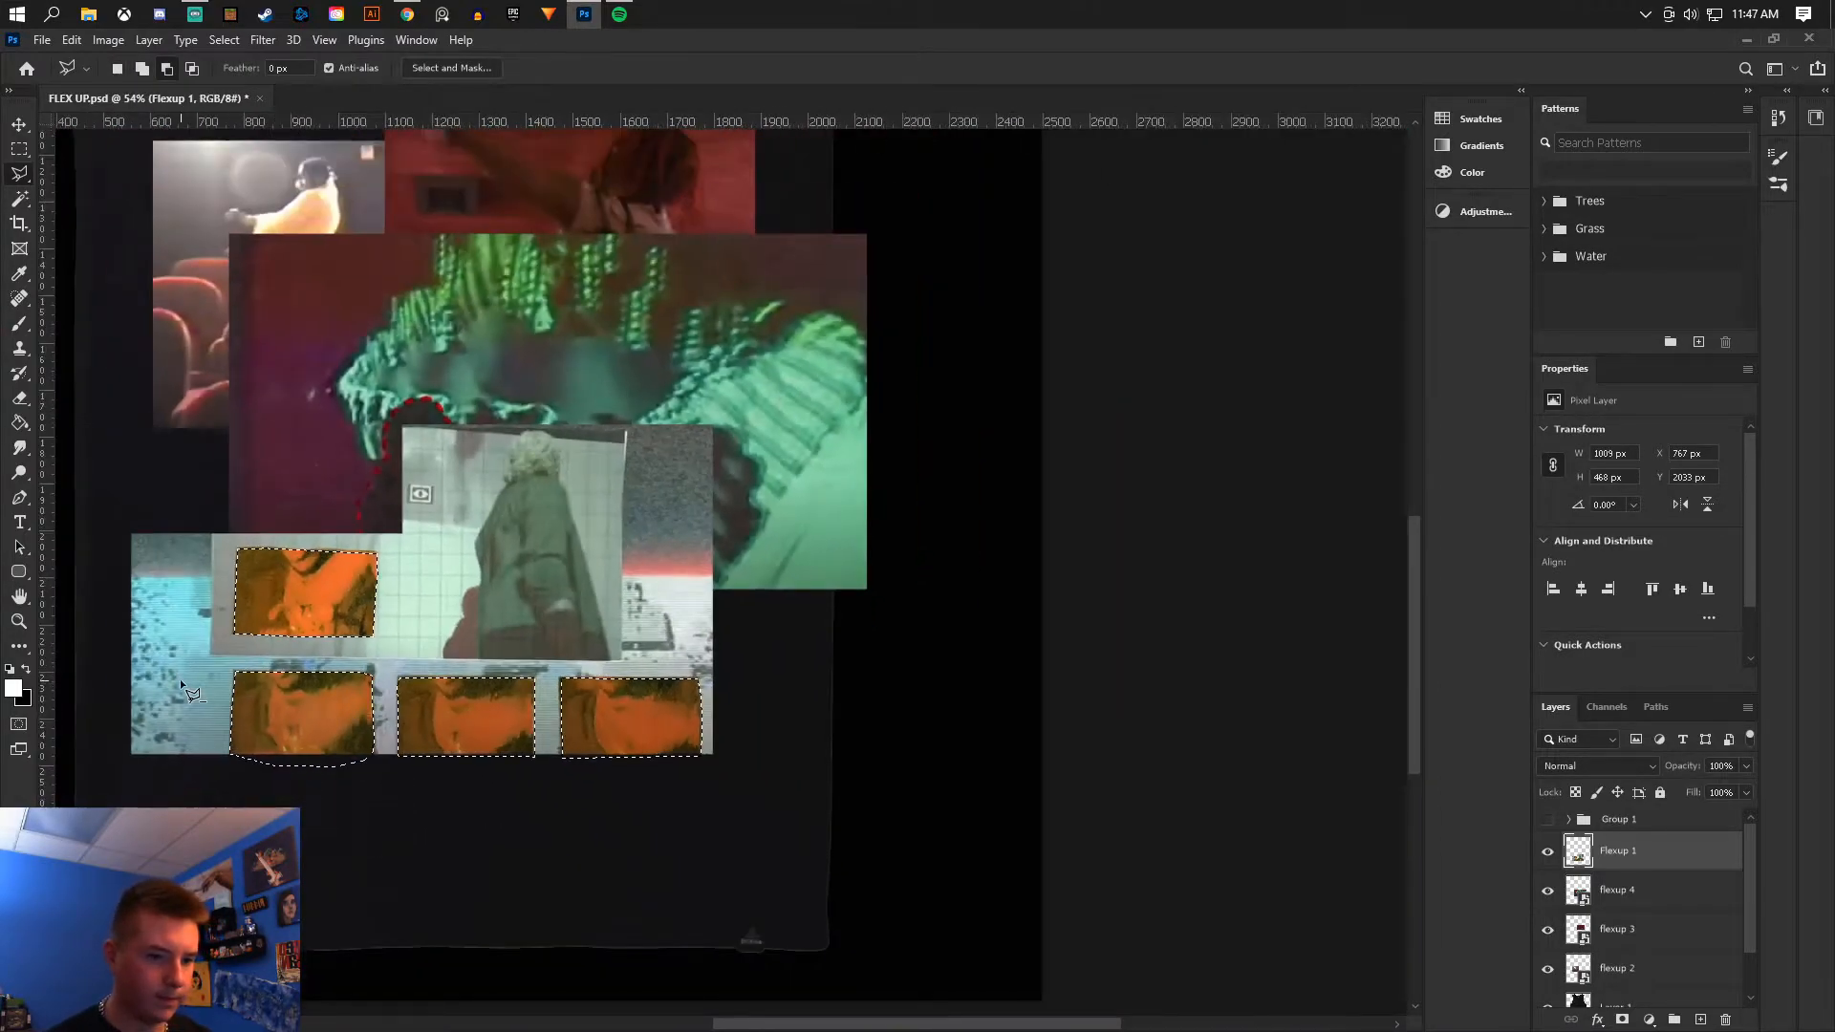
scroll(179, 679, up, 5)
right_click(422, 699)
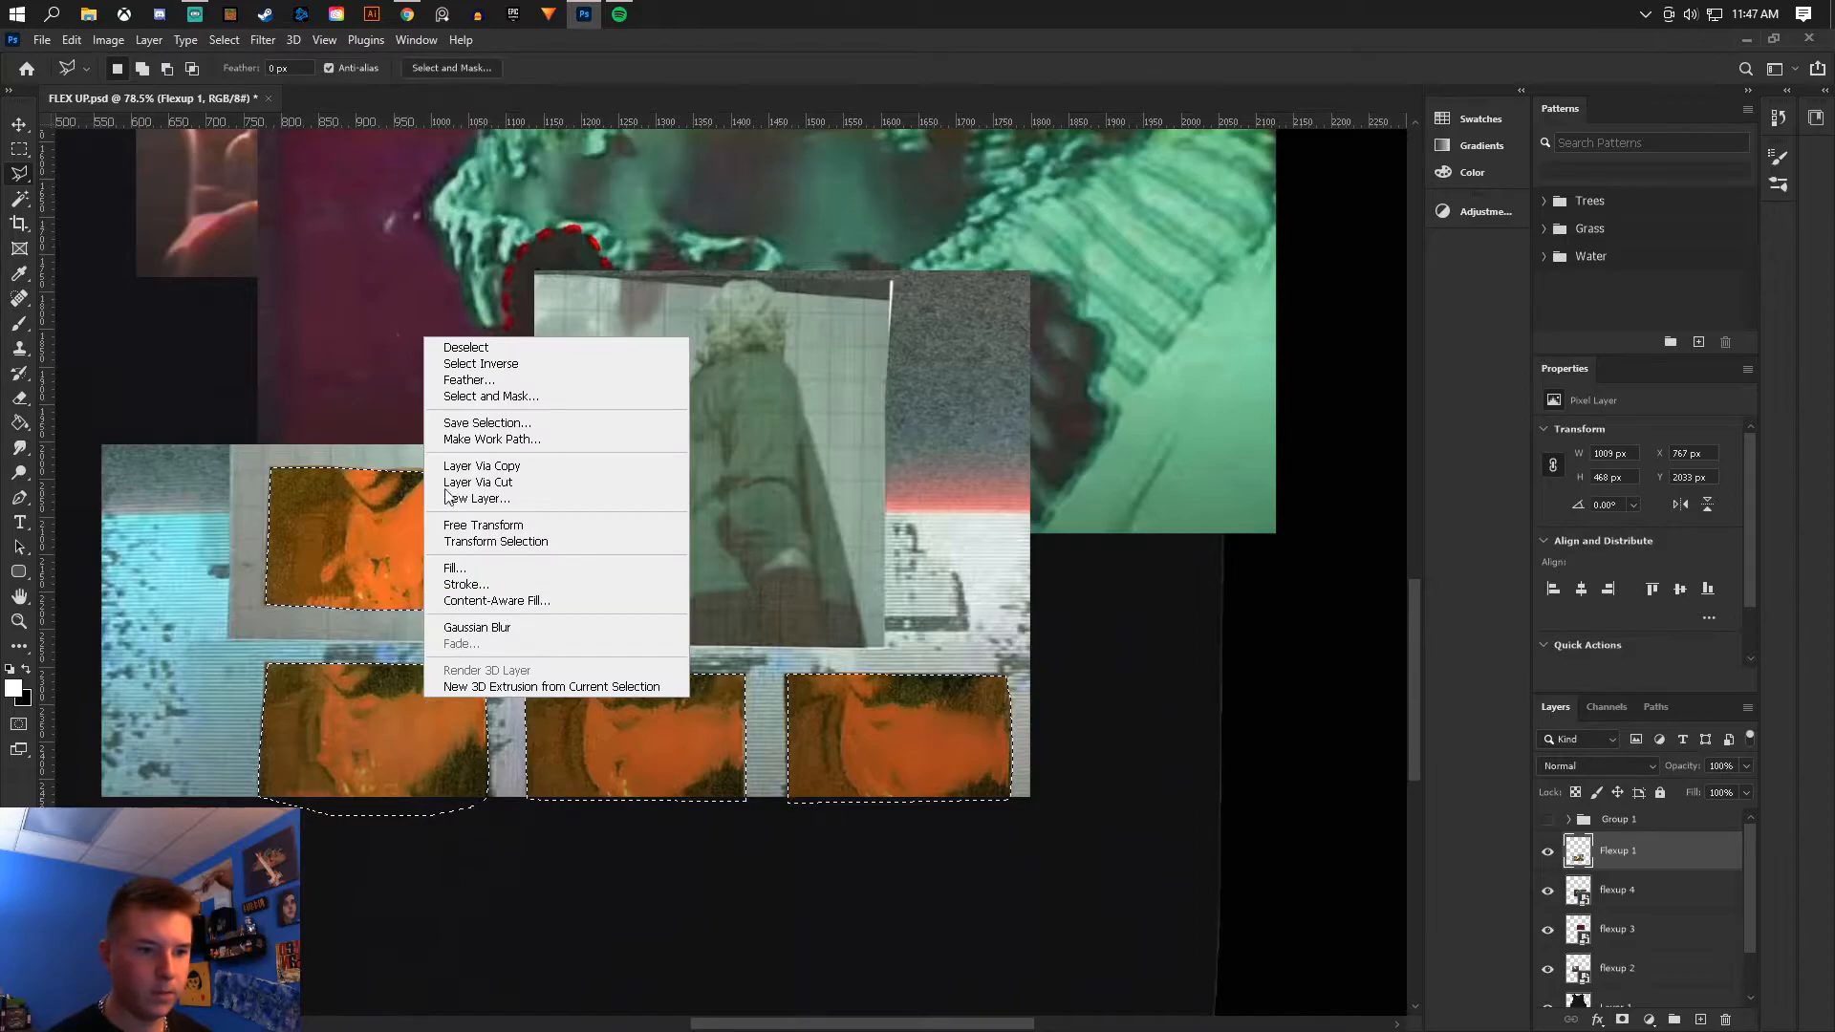
click(481, 469)
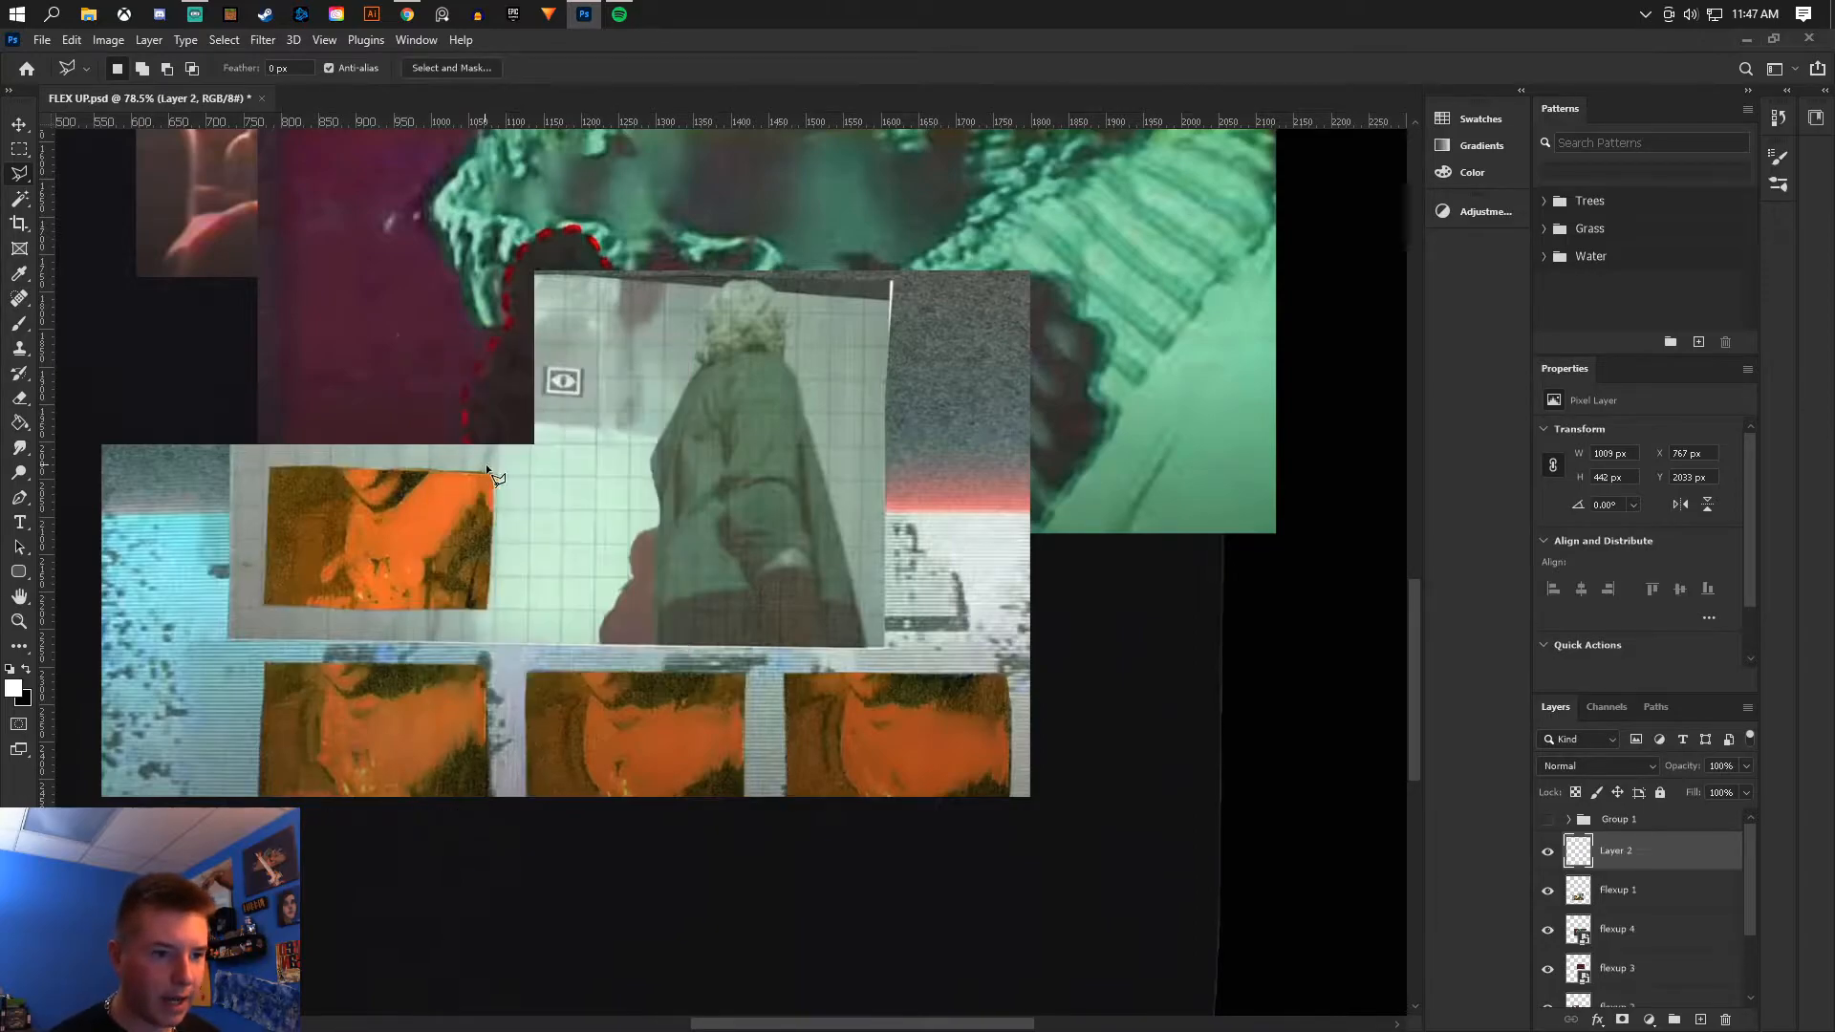
- Toggle the new layer and Flexup 1 visibility, then select Flexup 1 and start a polygonal selection on its grid photo
click(1547, 890)
click(1546, 852)
click(1546, 851)
click(1547, 890)
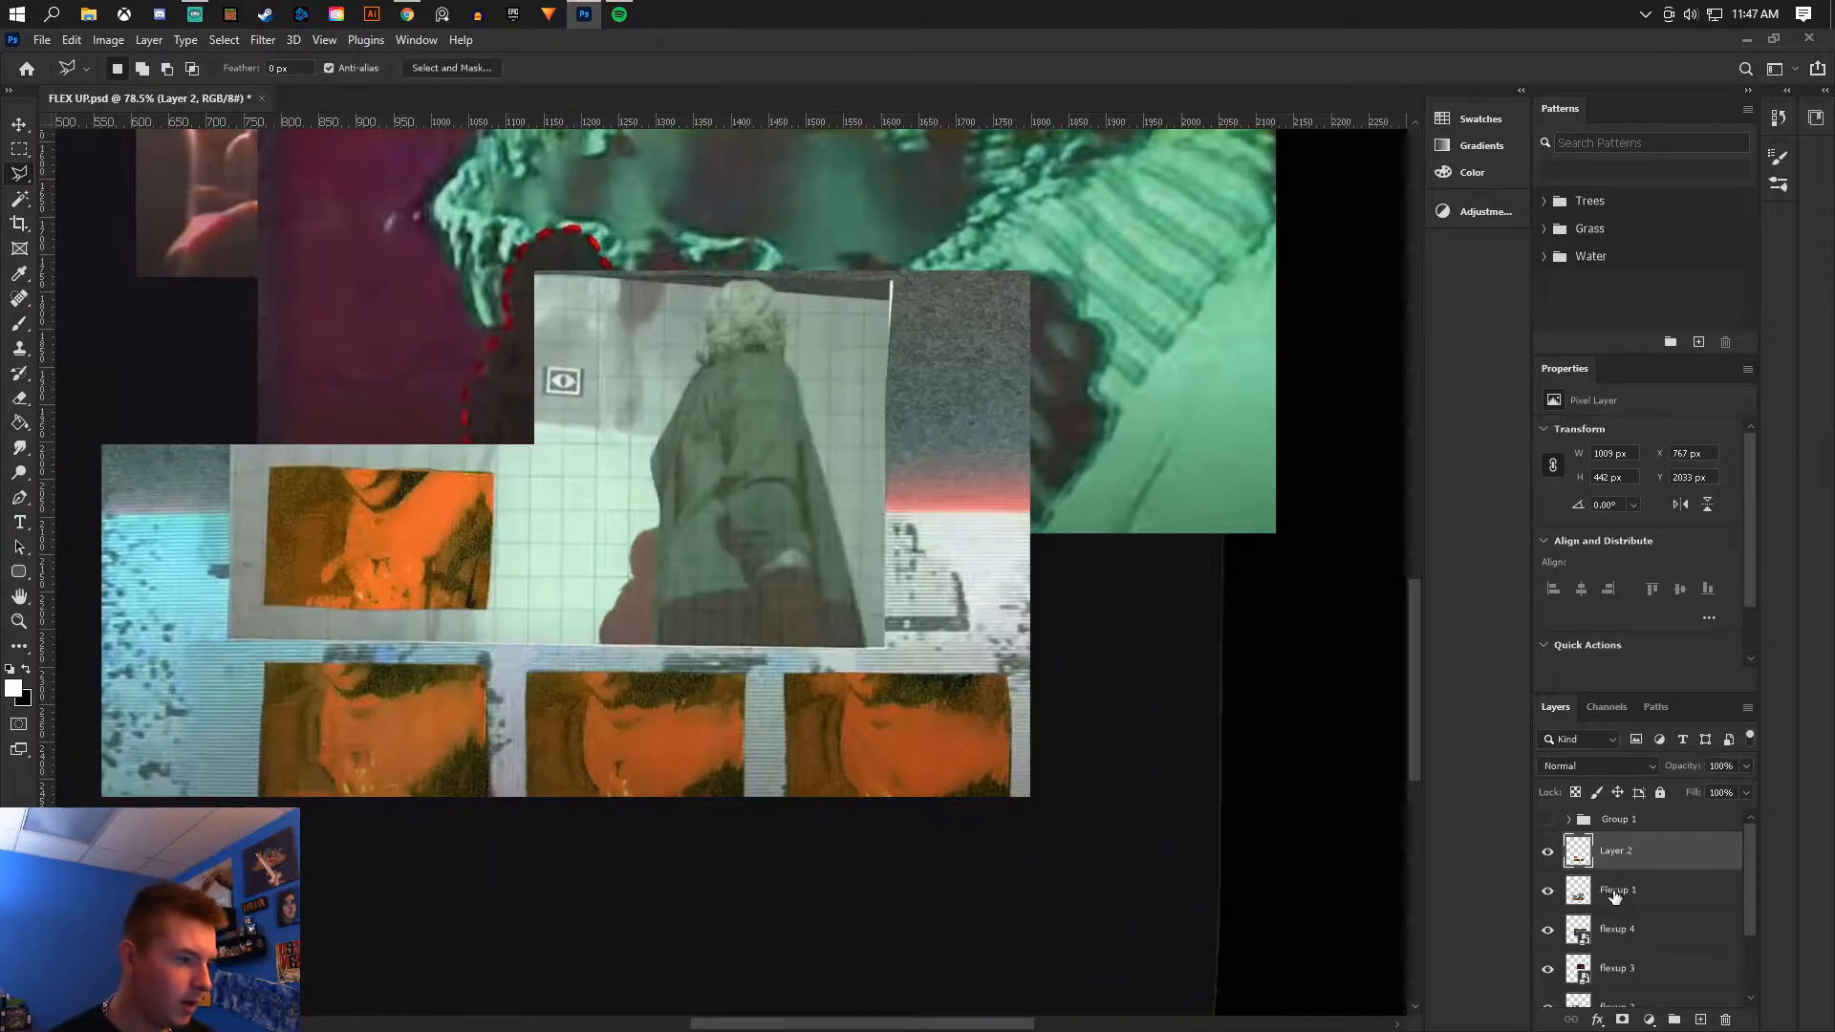
click(1615, 894)
scroll(532, 283, up, 2)
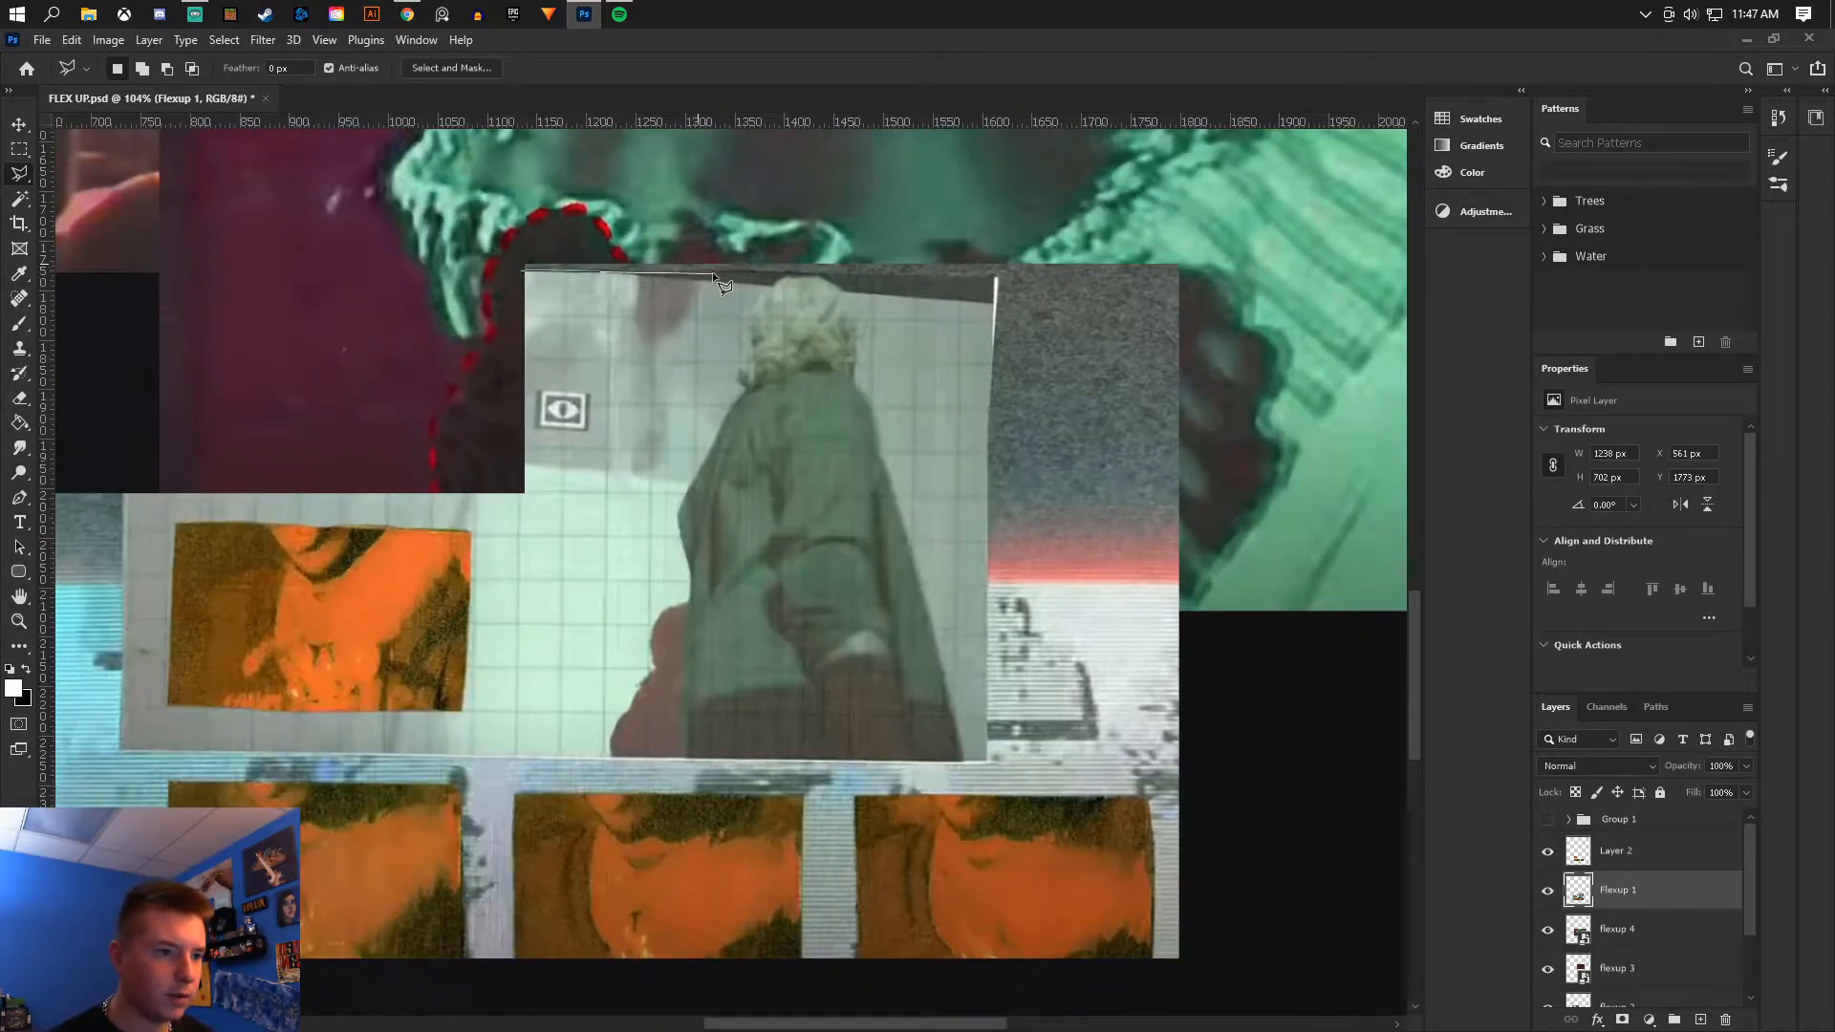
click(999, 277)
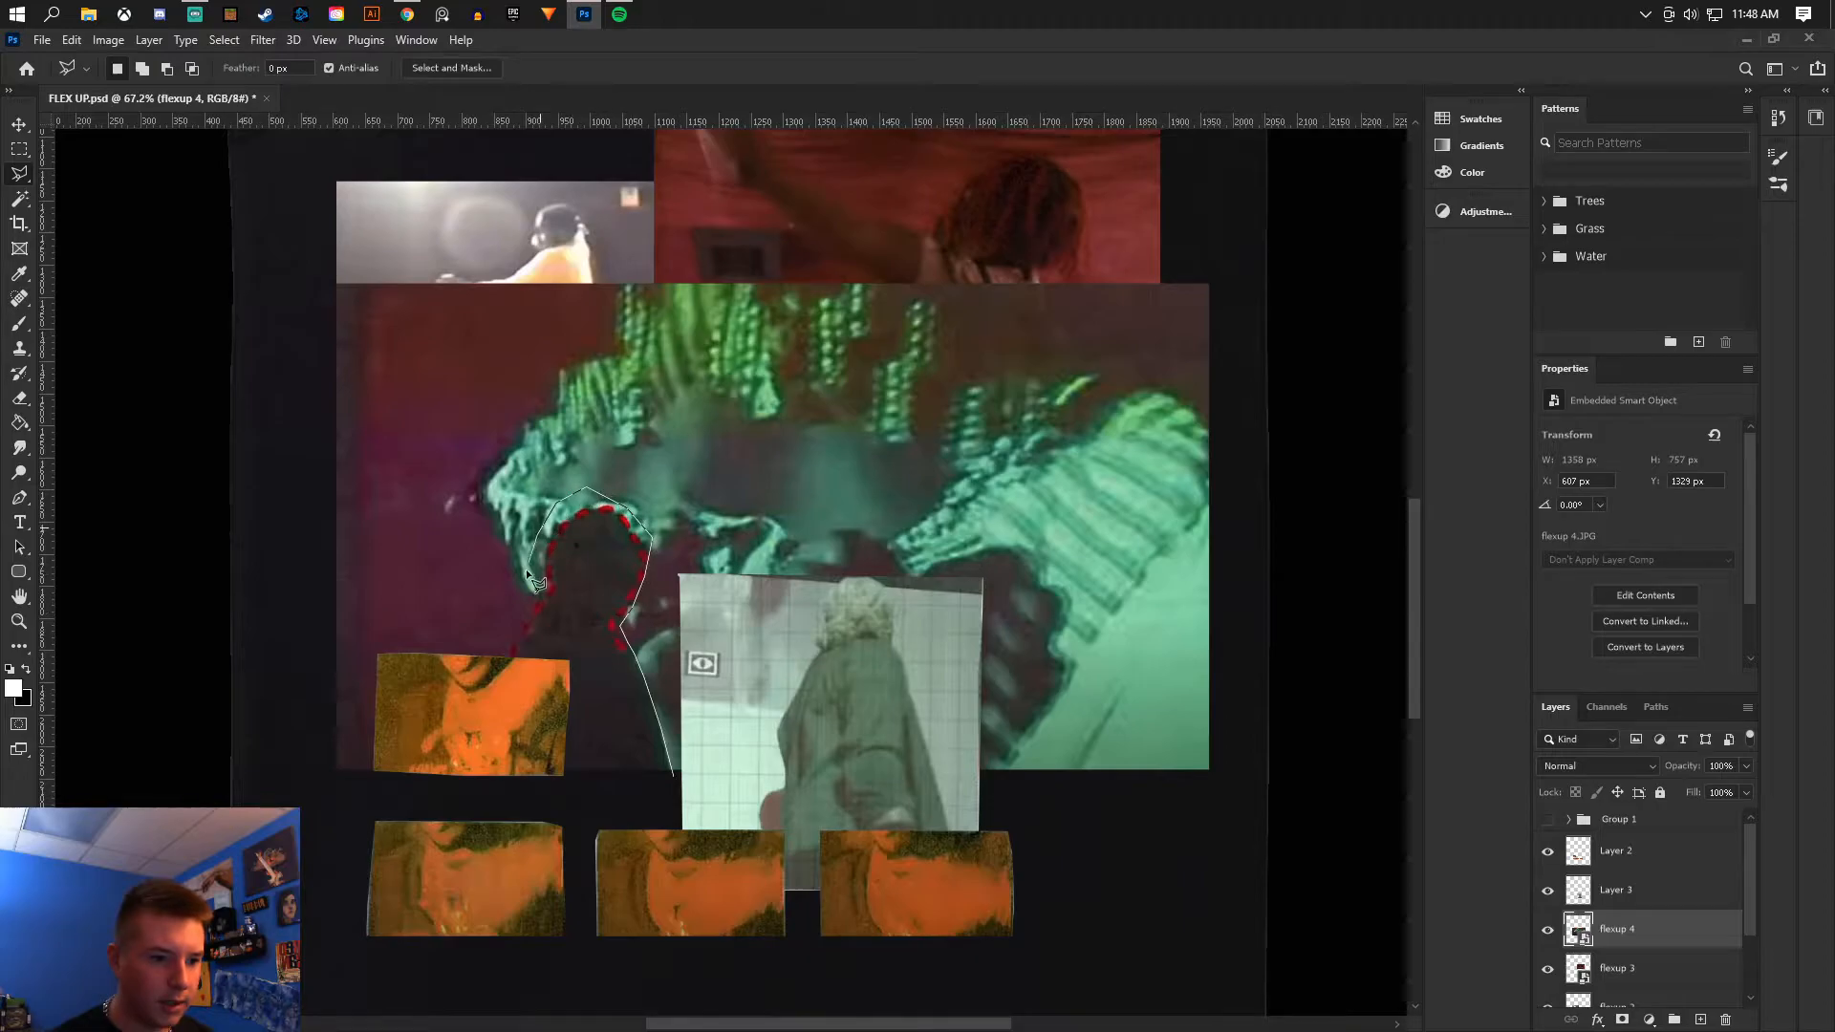
- Complete a polygonal selection around the dark silhouette in flexup 4 and copy it to a new layer
click(673, 784)
scroll(532, 942, up, 5)
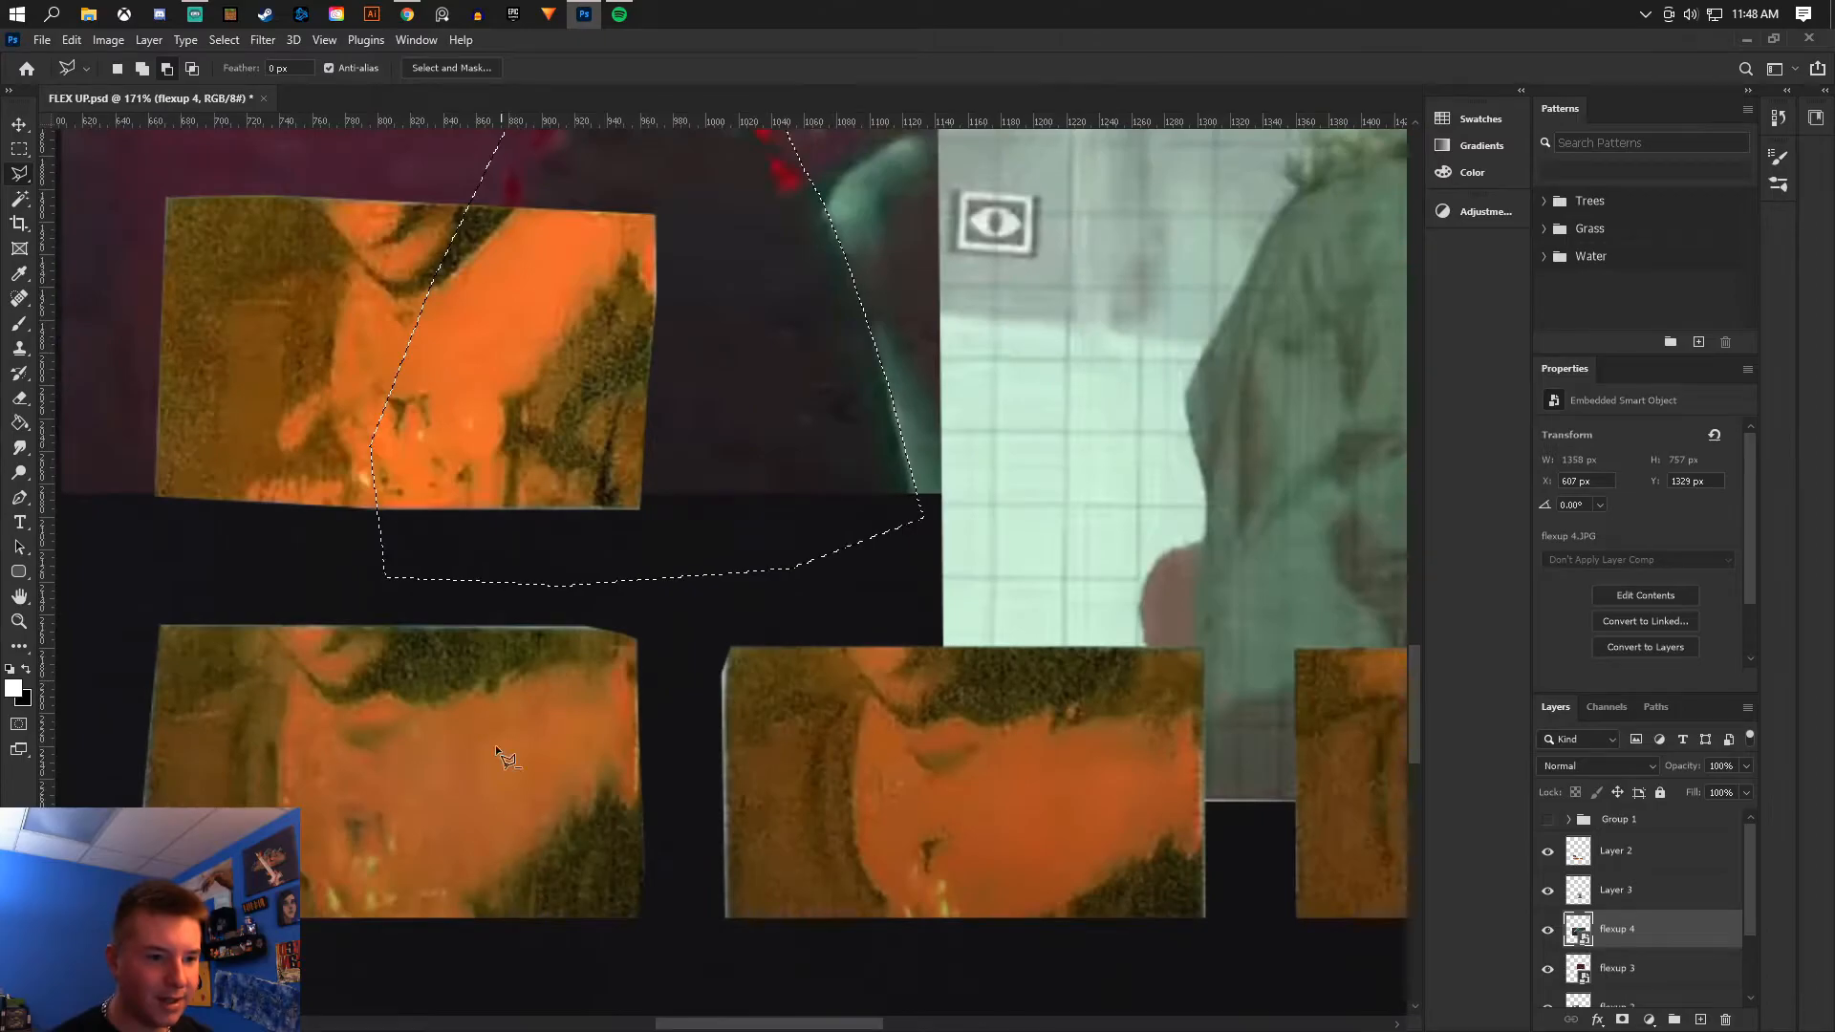
scroll(535, 318, down, 6)
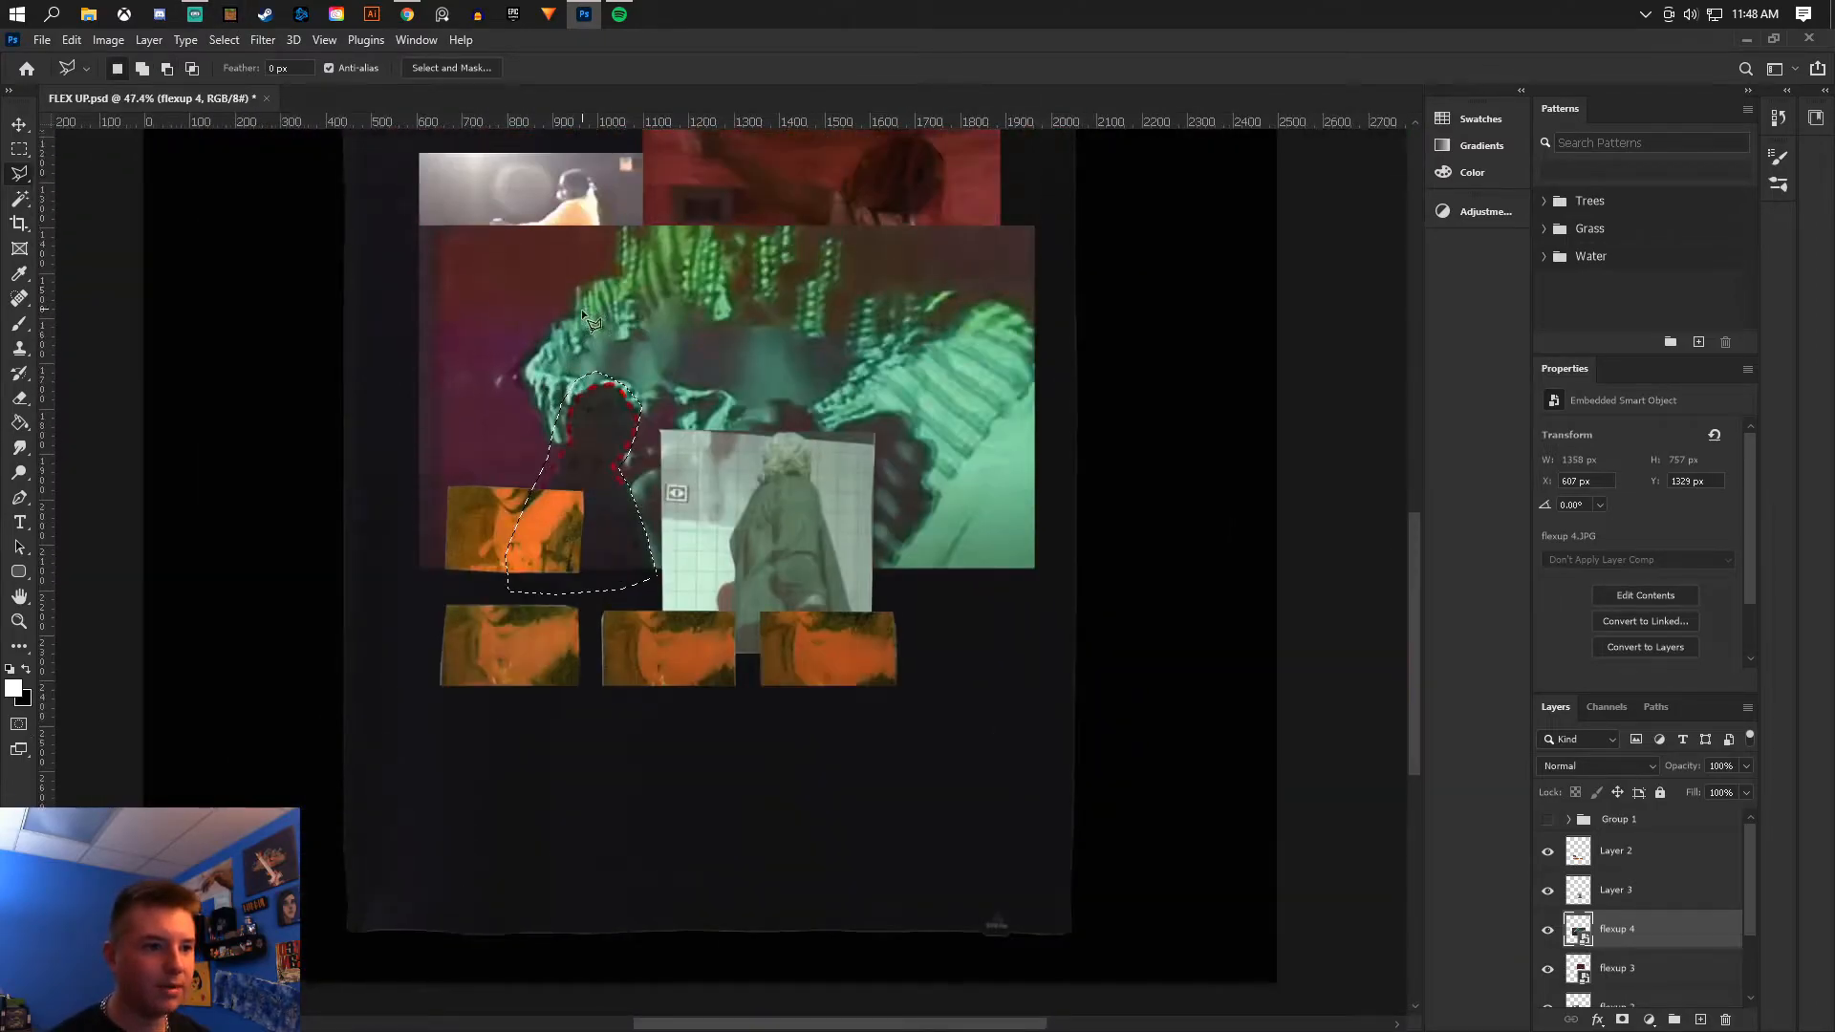
scroll(596, 407, up, 2)
right_click(601, 624)
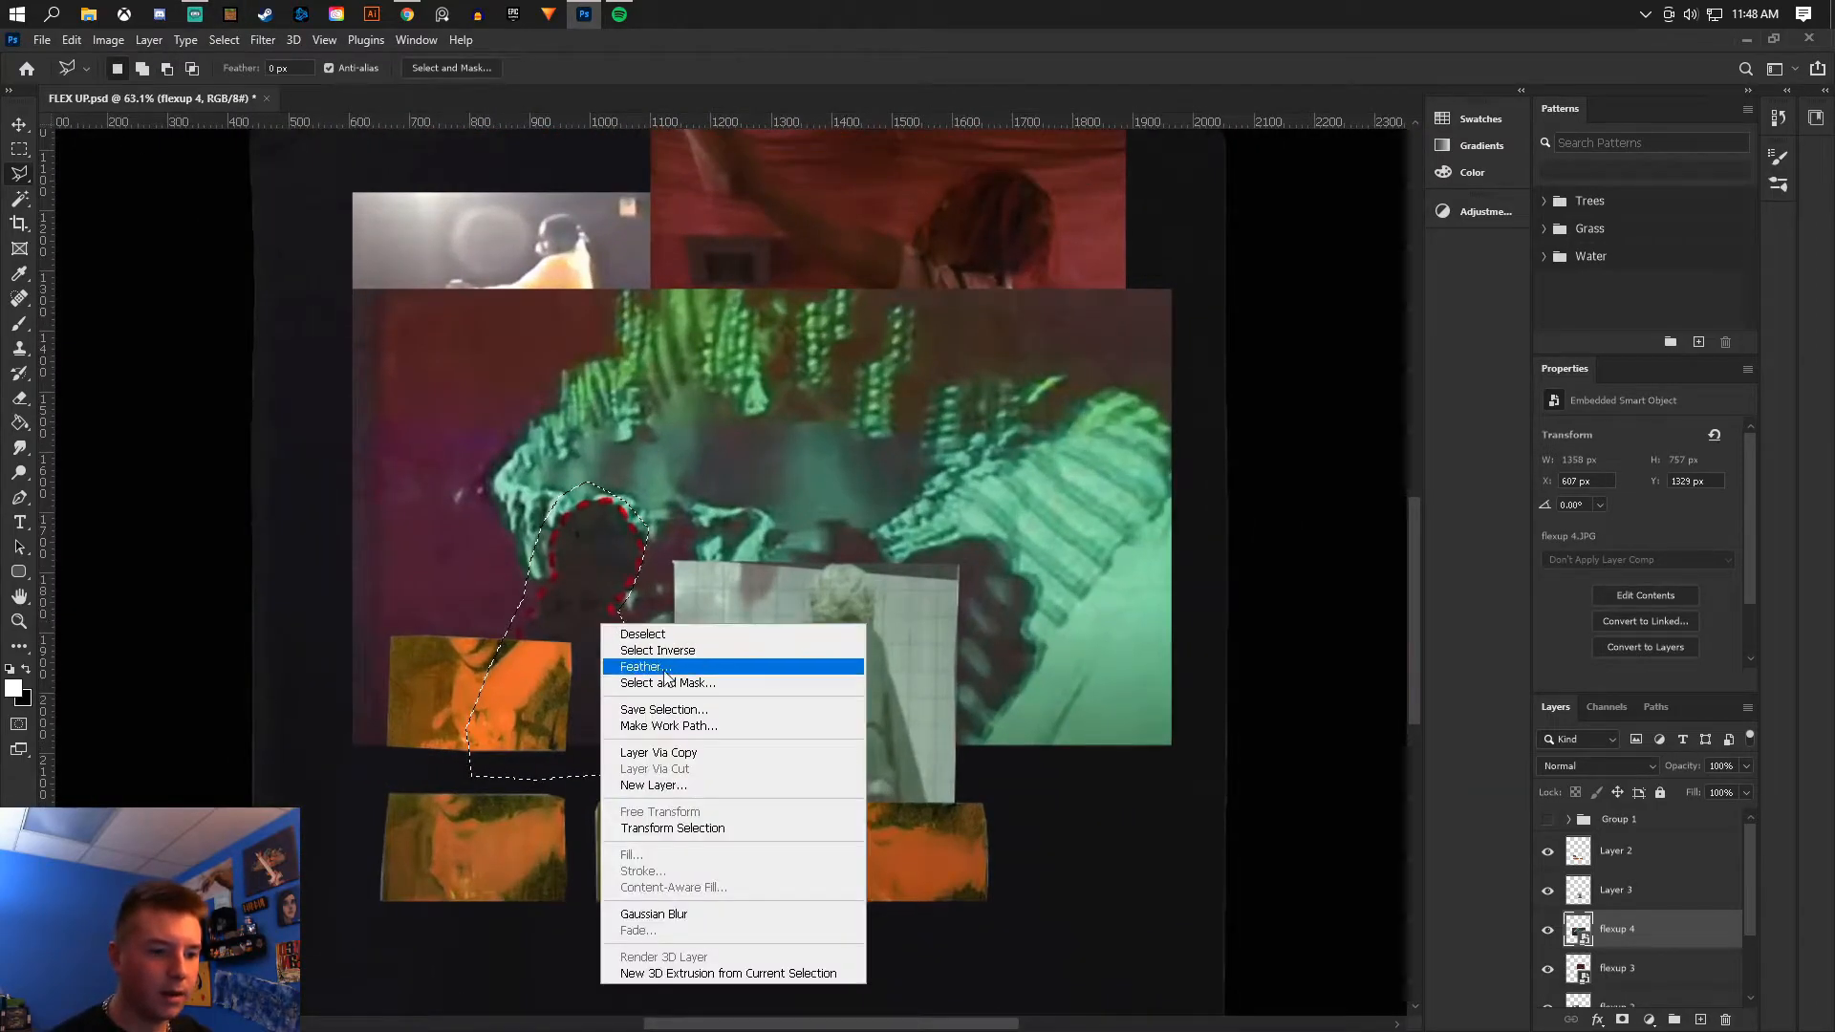
click(701, 755)
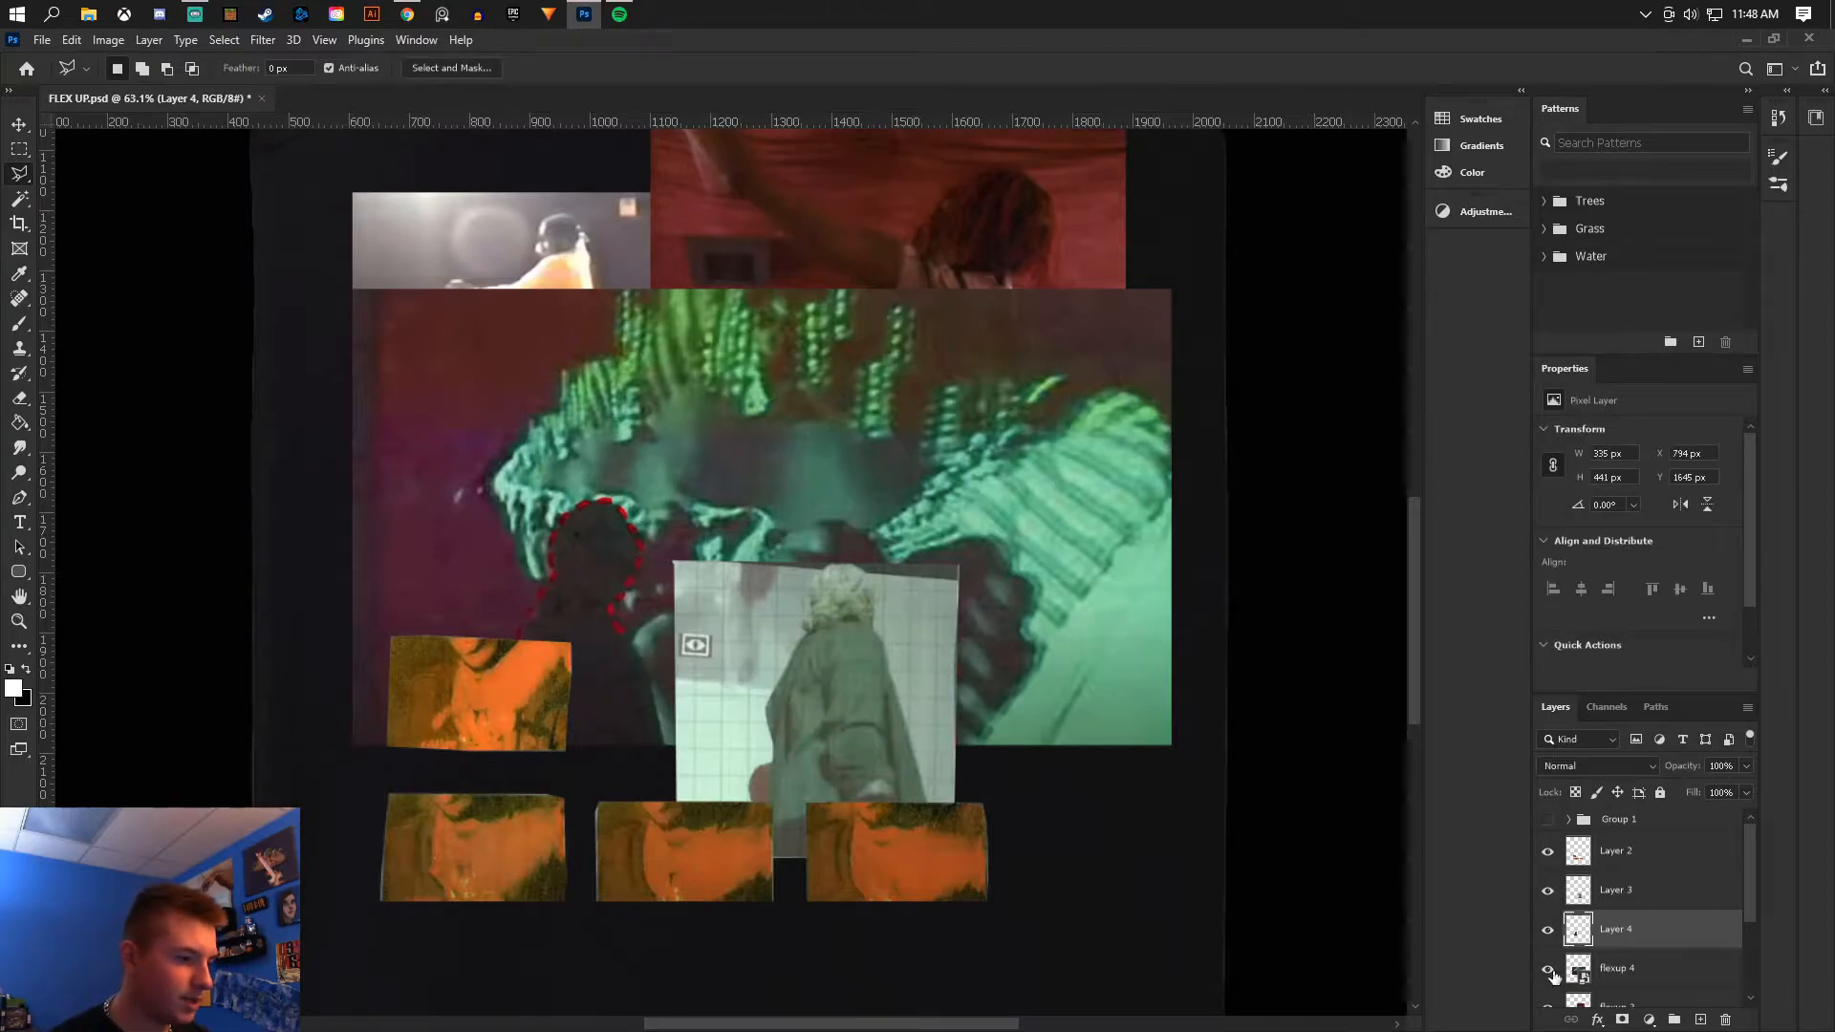
- Compare the cutouts by toggling flexup 4's visibility, then nudge the theater image slightly right
click(1548, 970)
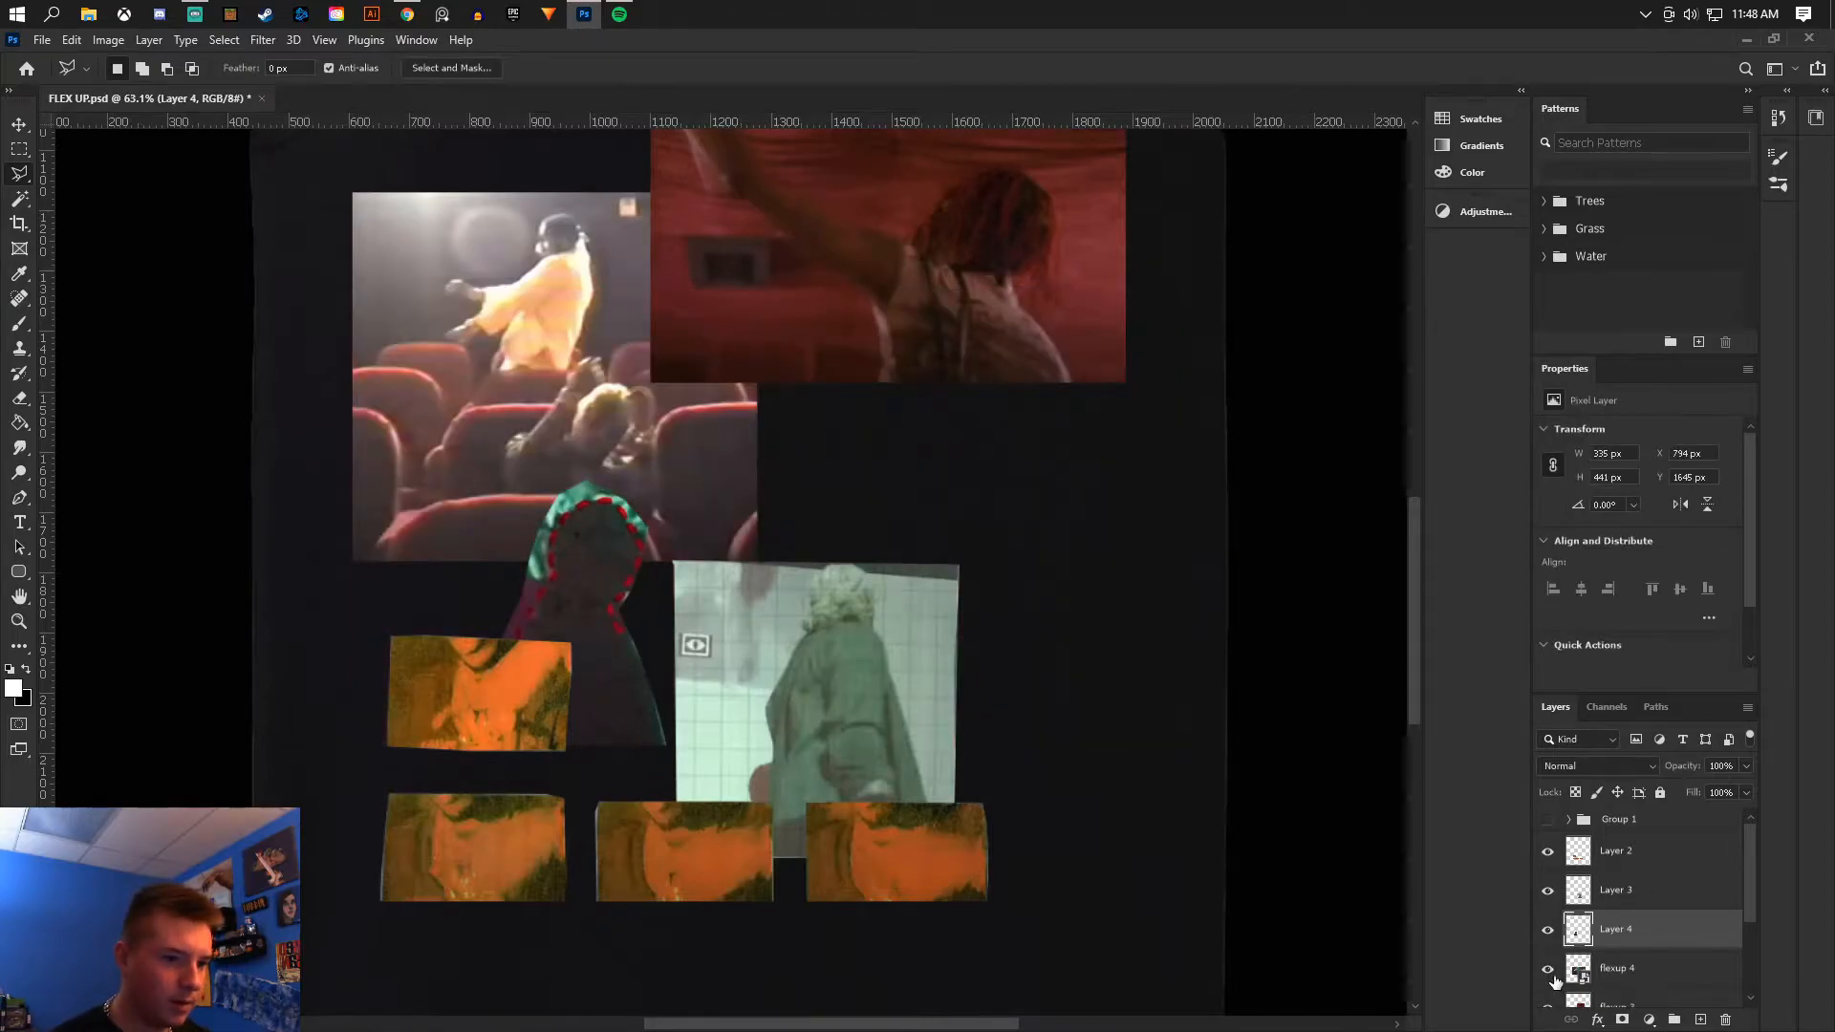
click(1548, 969)
click(1612, 896)
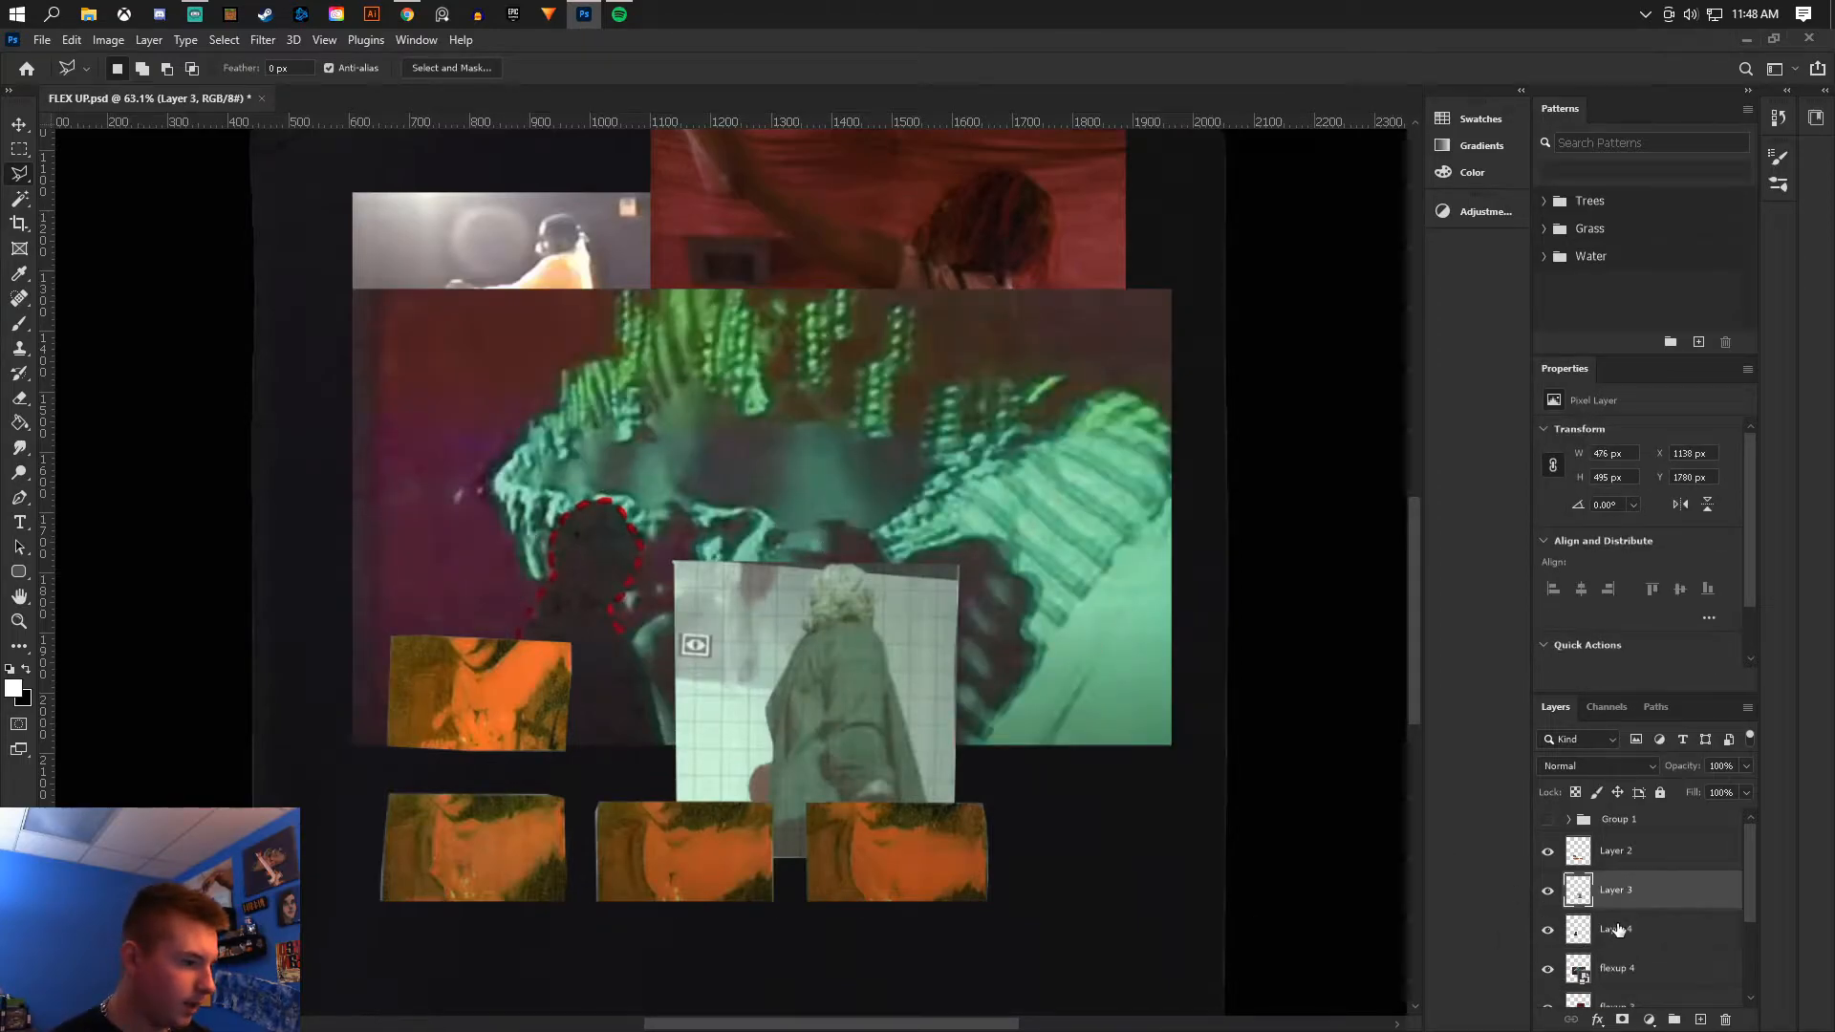
click(1548, 973)
click(1548, 973)
click(1621, 973)
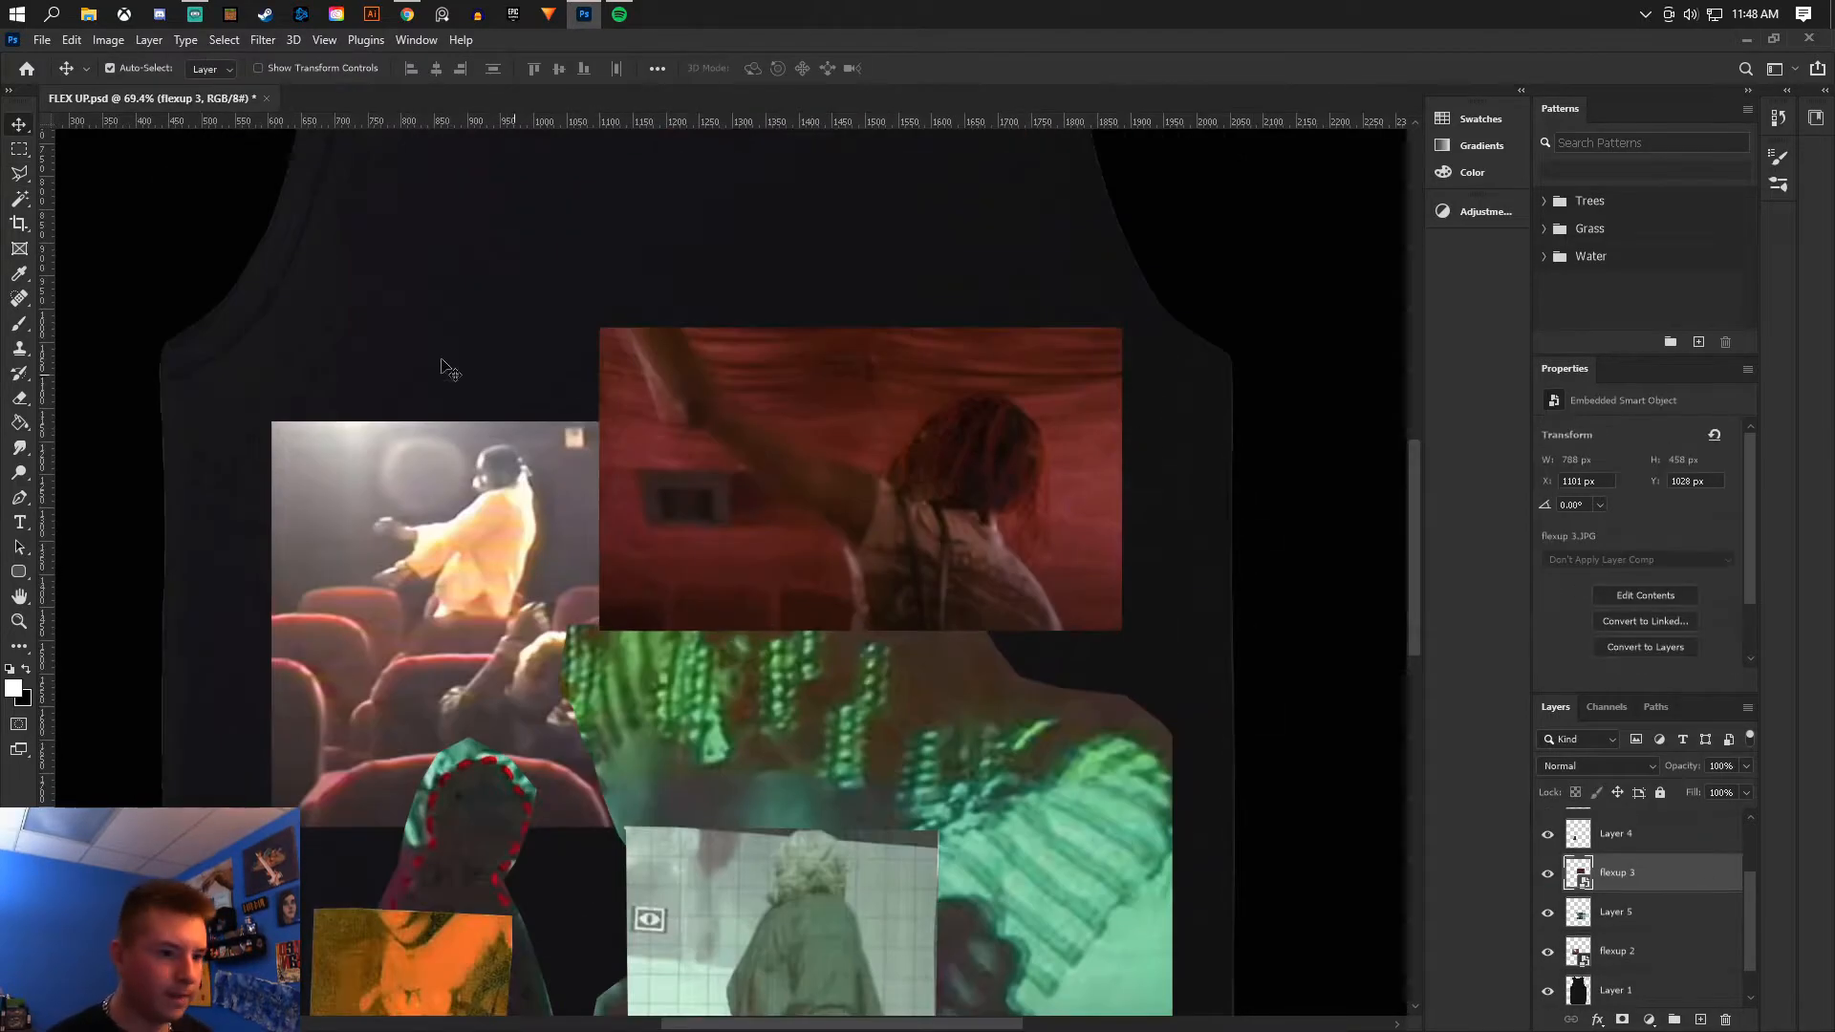
right_click(895, 513)
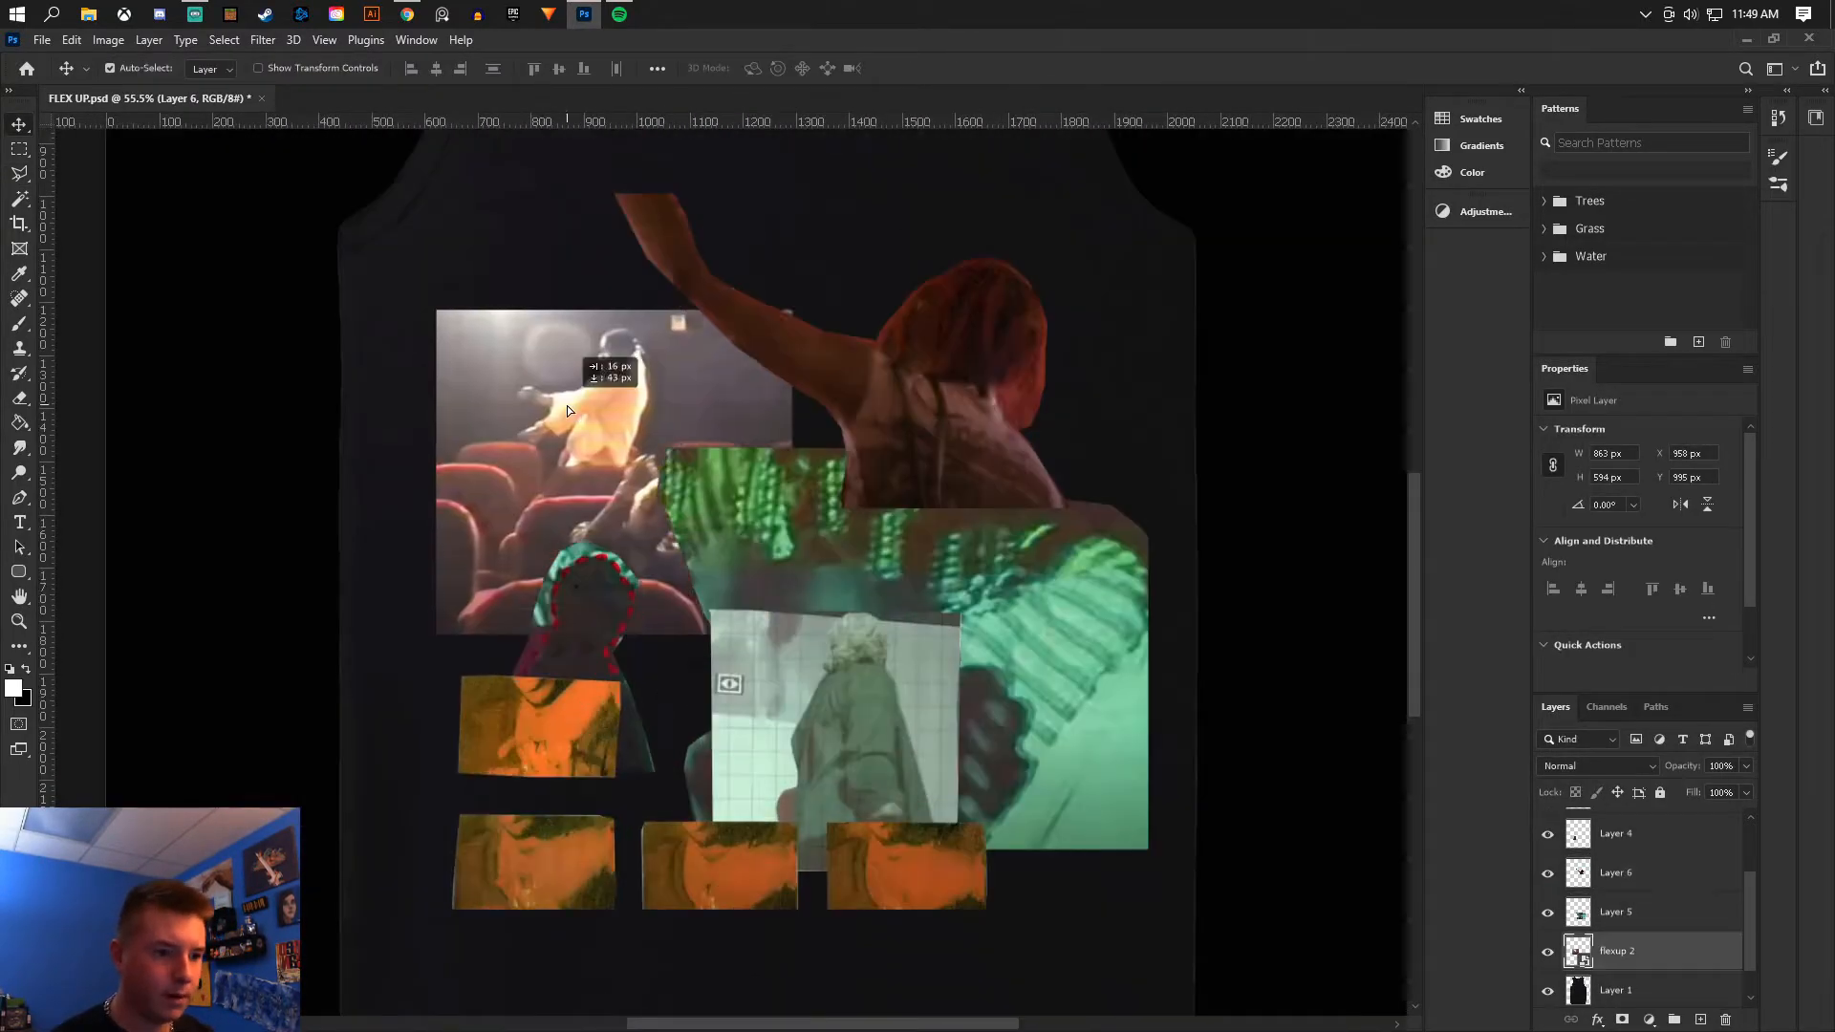
mouse_move(566, 405)
mouse_down()
mouse_move(586, 409)
mouse_move(577, 382)
mouse_move(583, 400)
mouse_up()
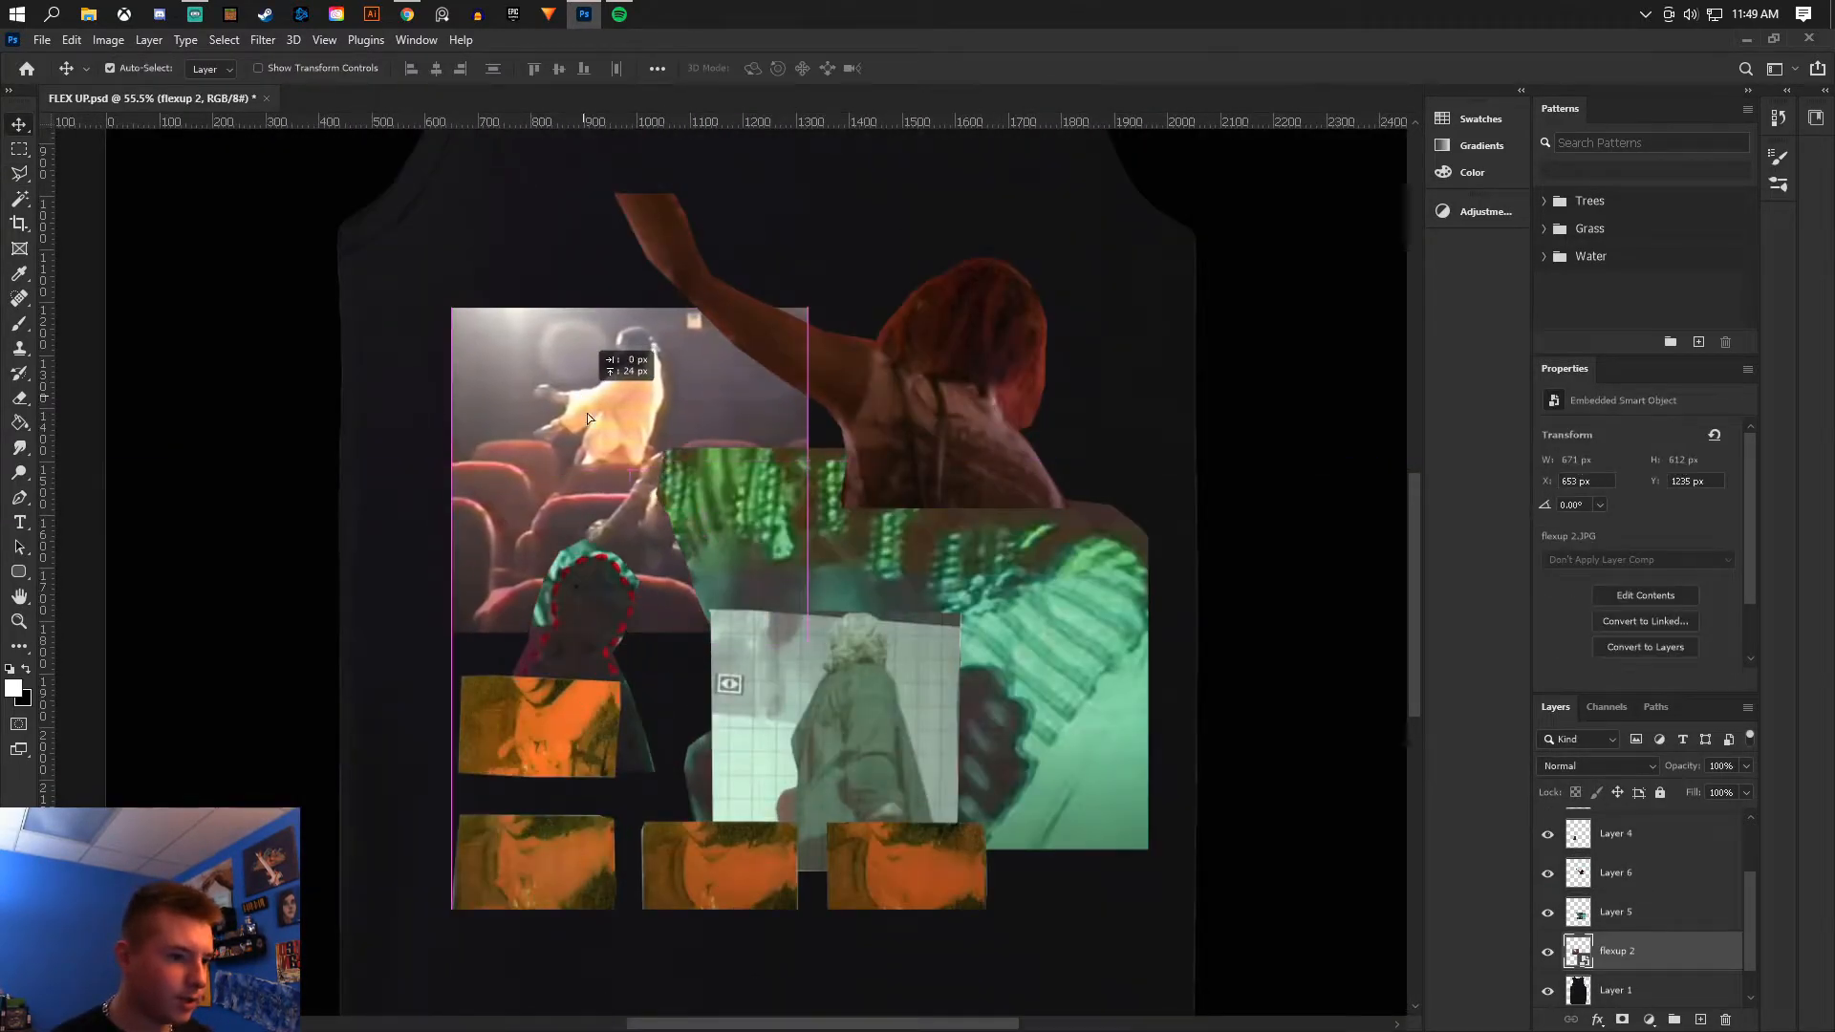
- Move Layer 5 below flexup 2 in the layer stack
click(1581, 913)
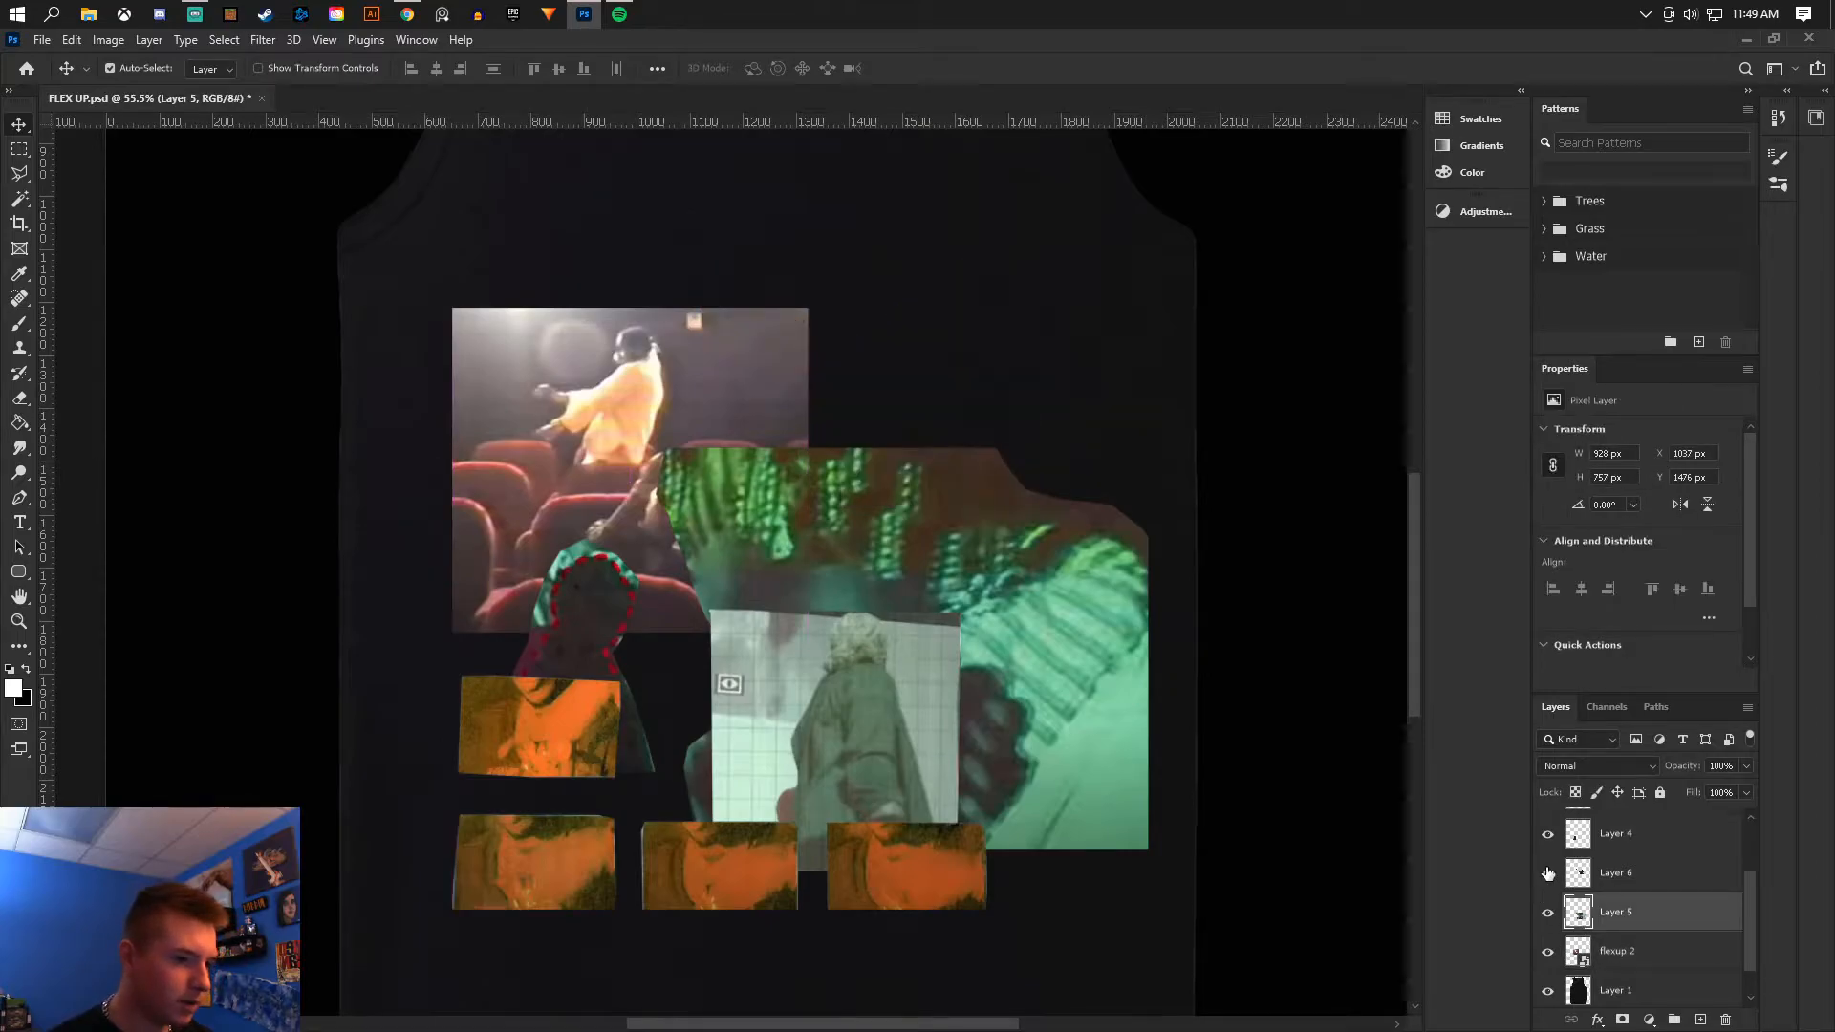
scroll(1589, 910, up, 1)
click(1554, 855)
scroll(1586, 908, down, 1)
drag(1616, 953, 1615, 897)
- Show the FLEX UP text layer and nudge the Layer 5 image slightly up and left
scroll(565, 402, down, 3)
scroll(1615, 908, up, 3)
click(1547, 818)
shift+click(1624, 853)
drag(807, 712, 800, 681)
drag(897, 640, 874, 610)
scroll(693, 581, up, 8)
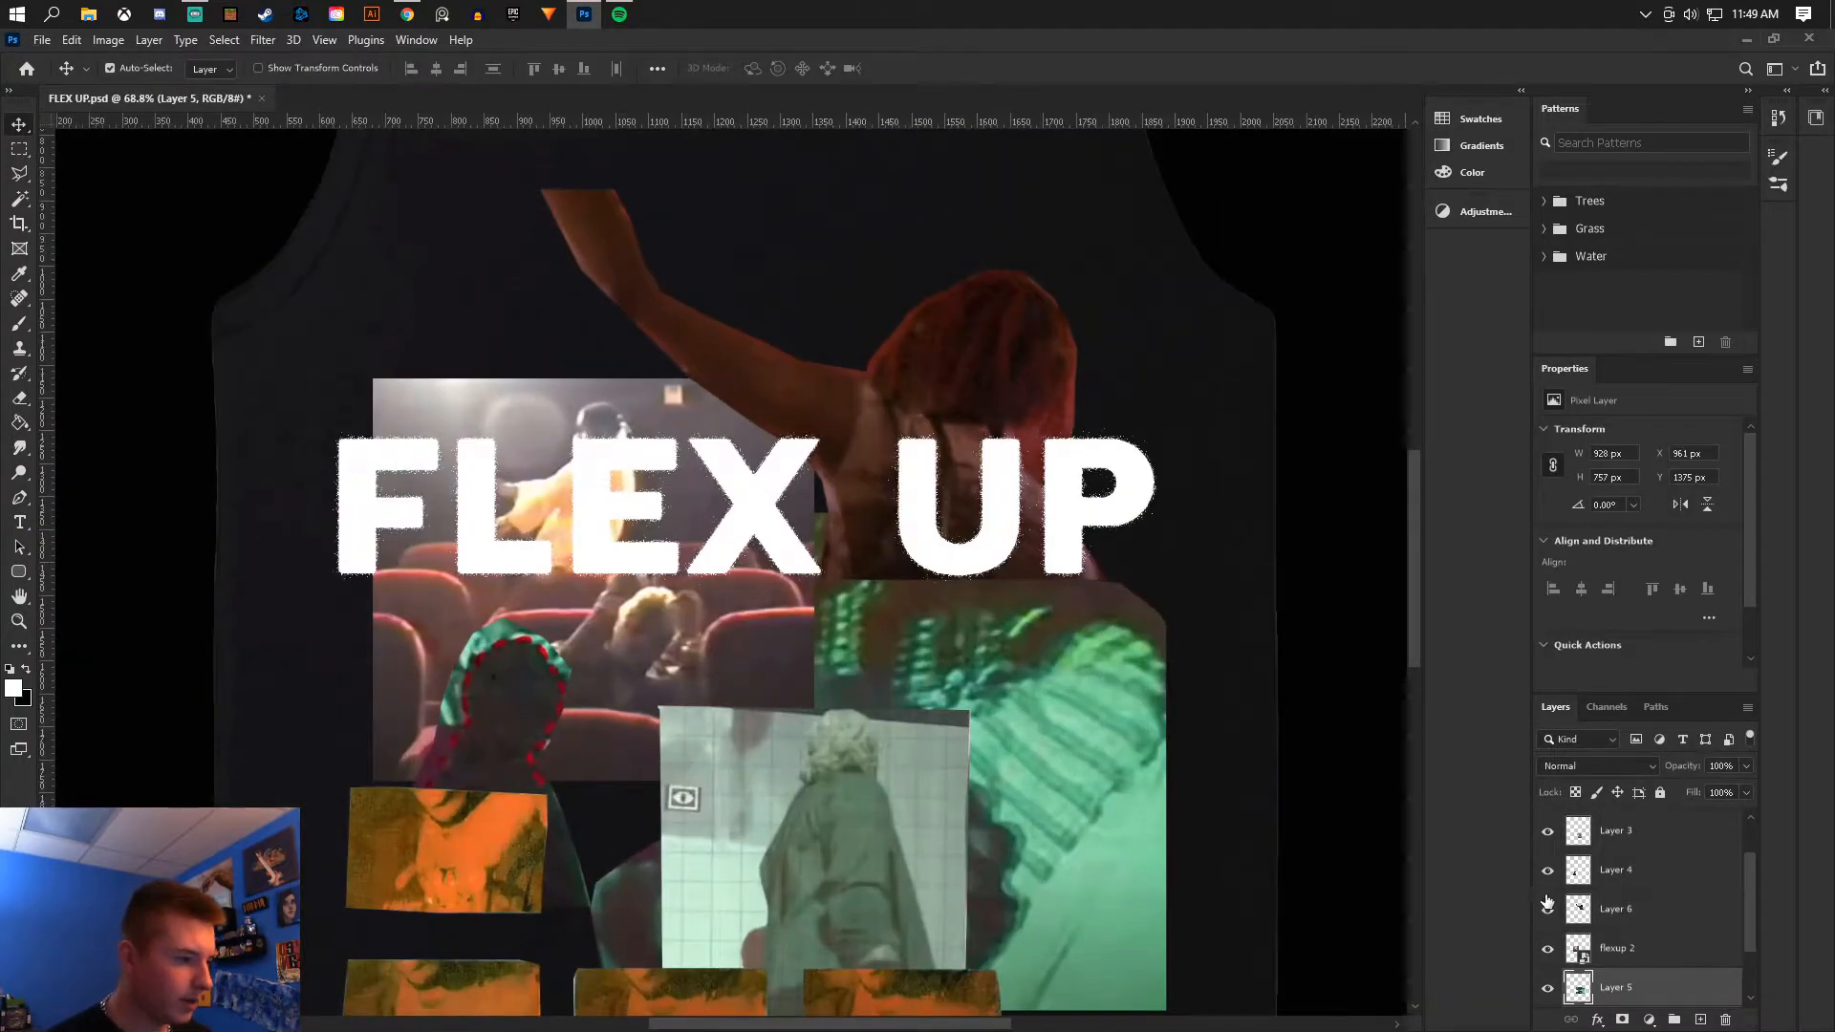
- On flexup 2, marquee two rectangular areas over the overlapping images and erase the theater image inside them
click(1548, 948)
click(1548, 948)
click(1575, 950)
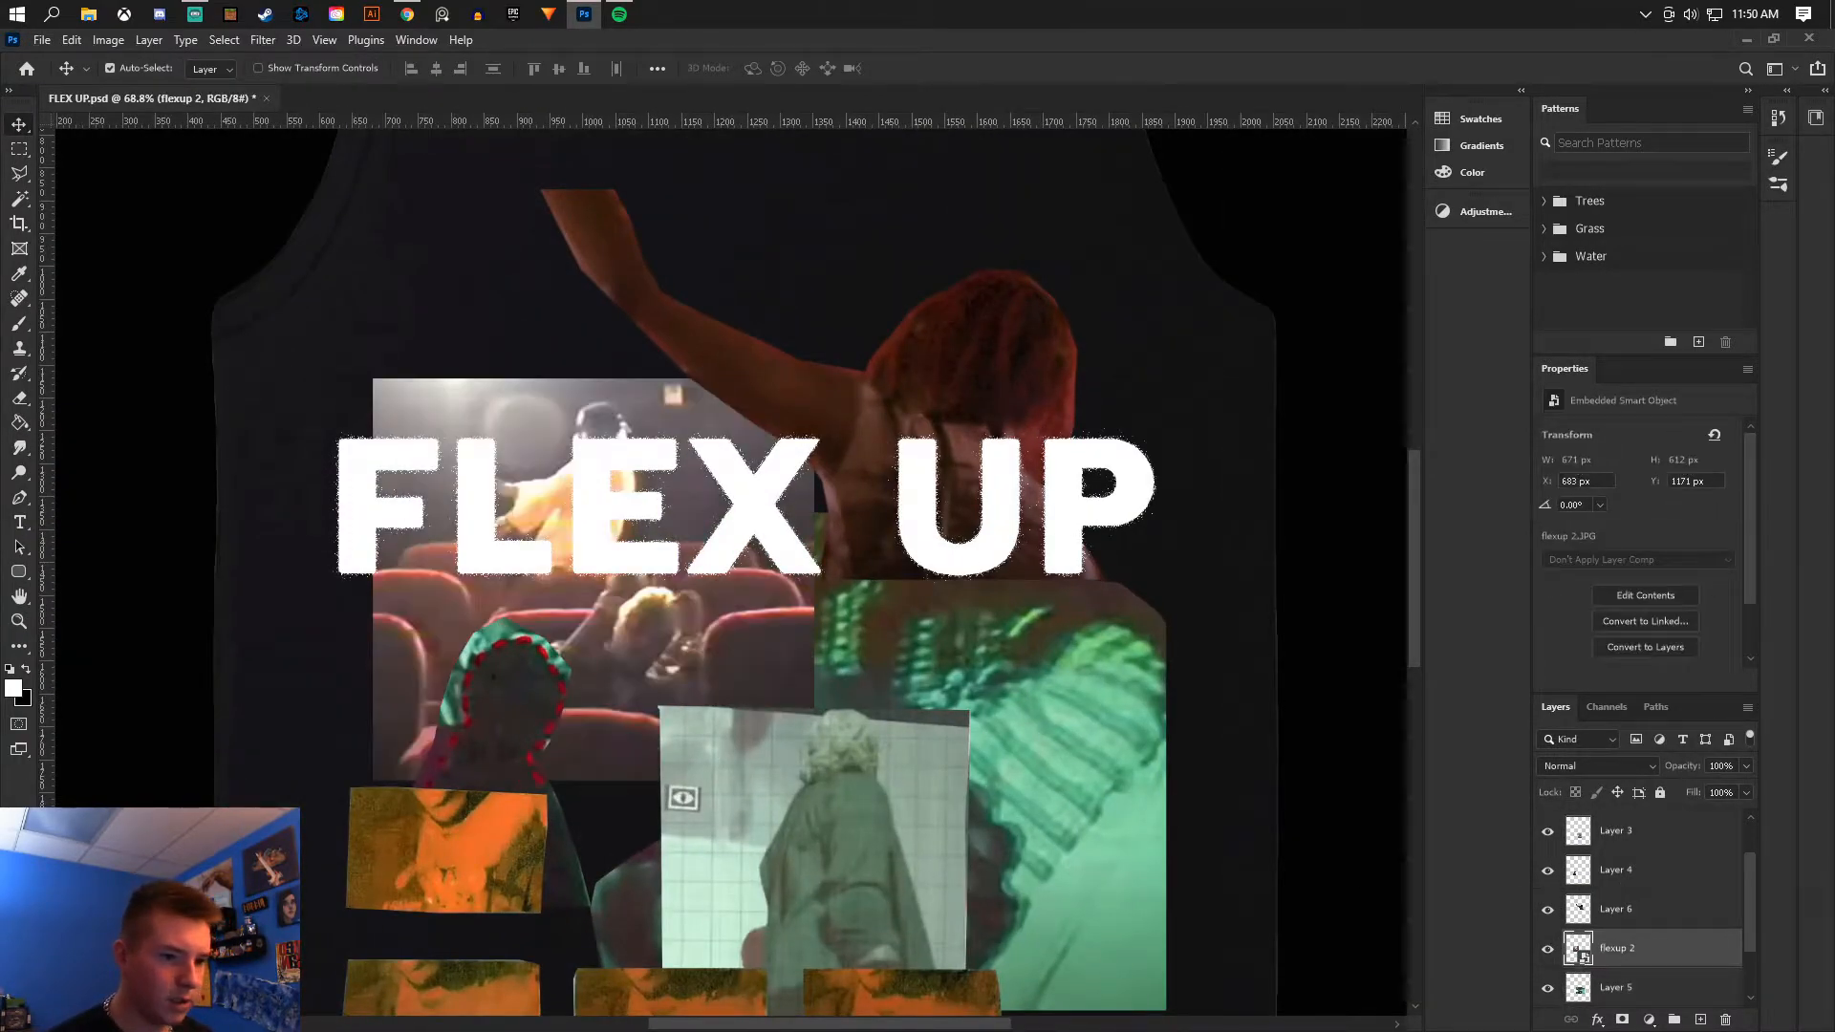
click(19, 173)
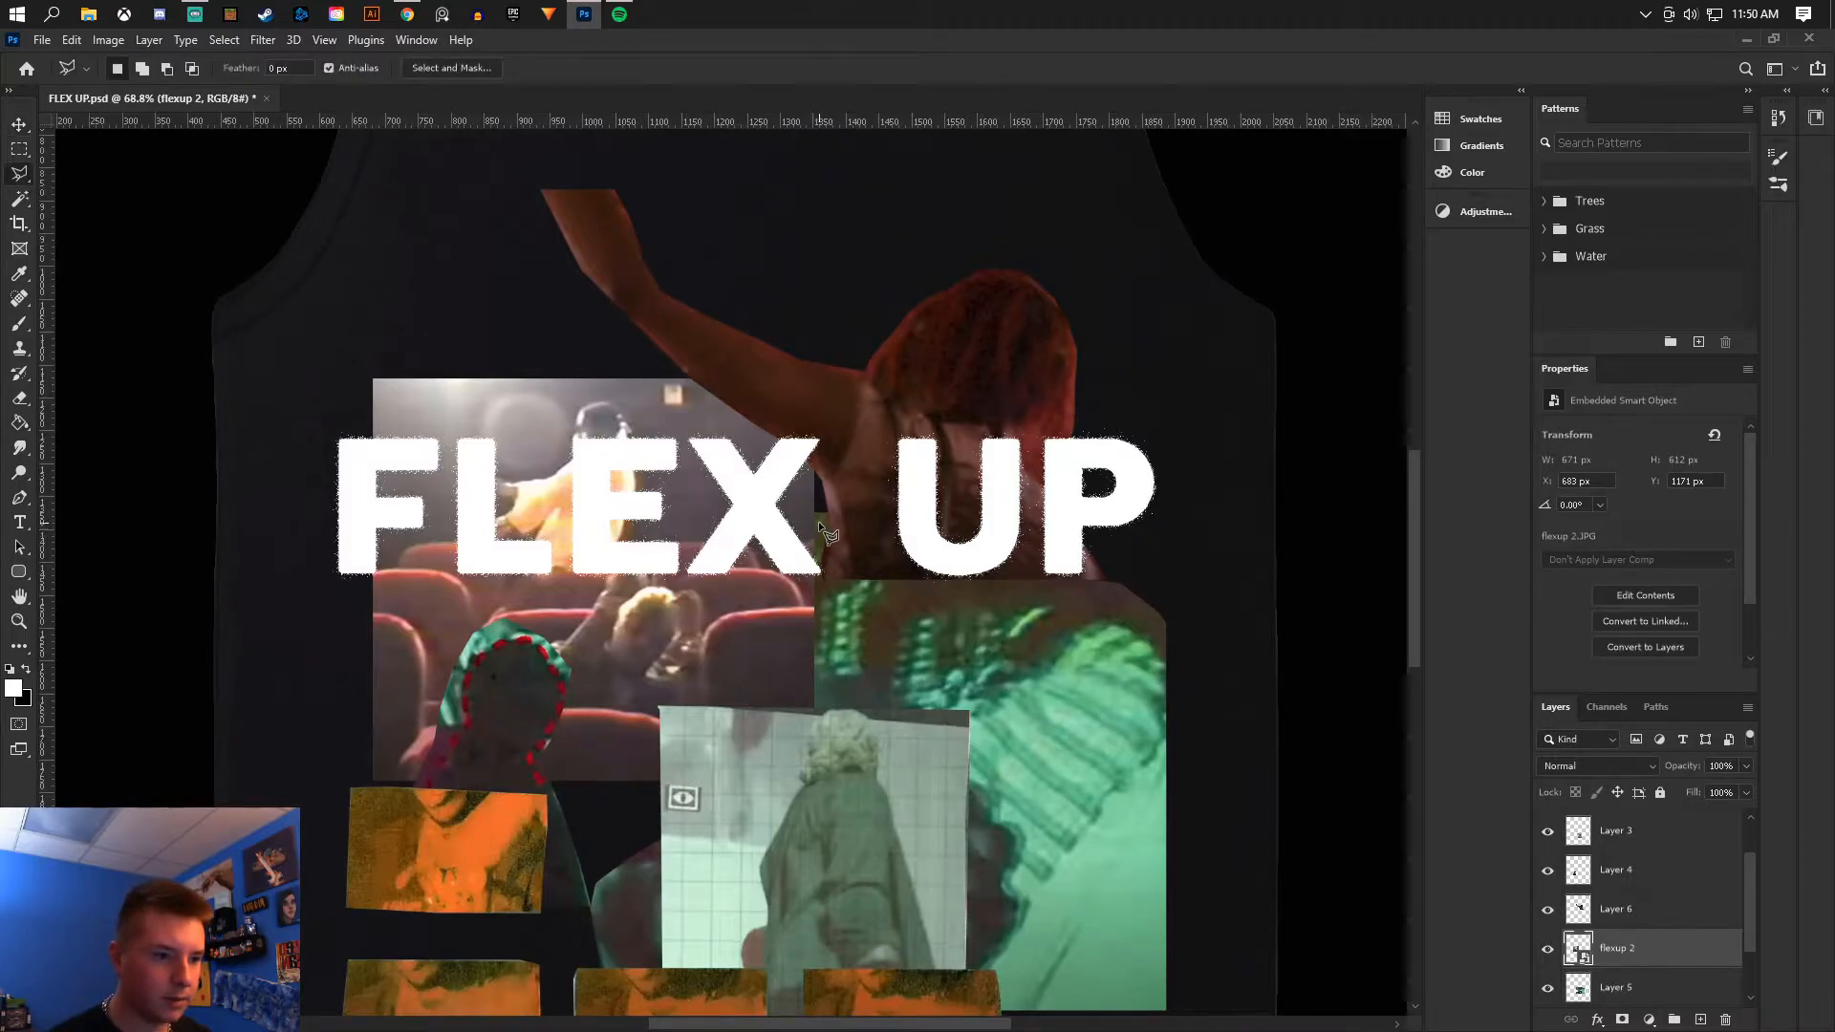
key(m)
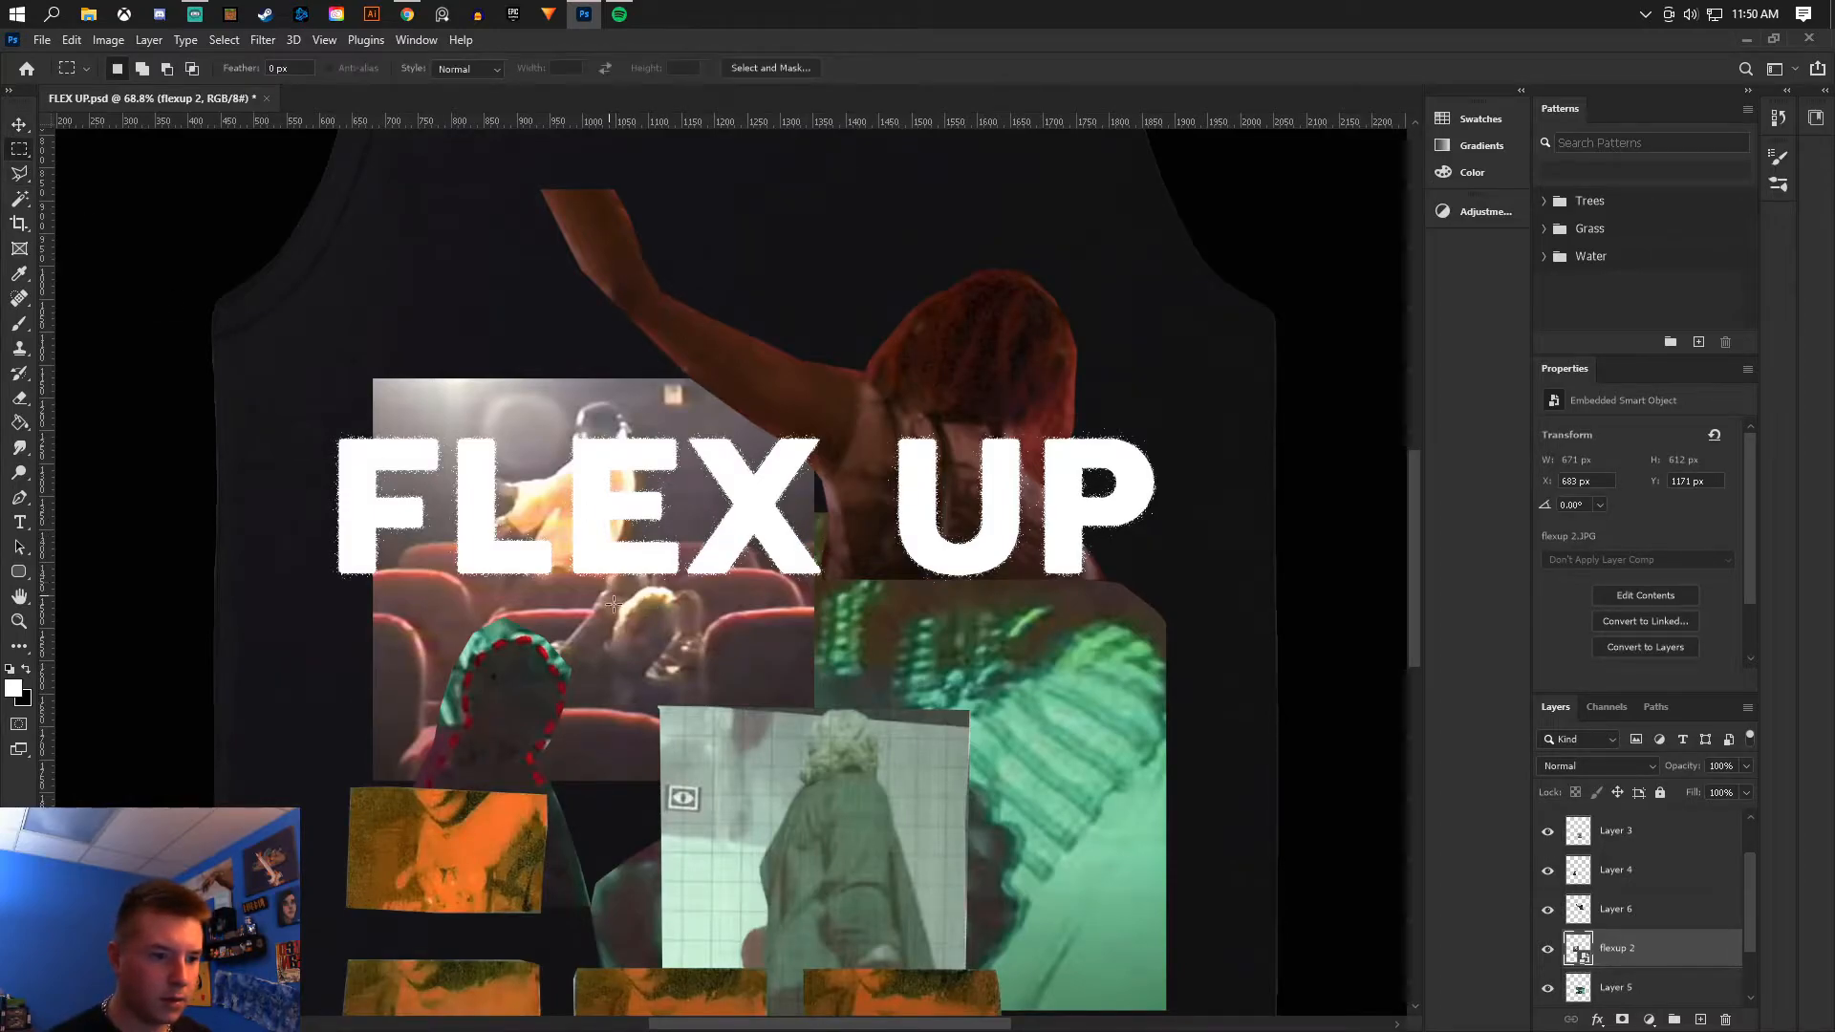
drag(578, 679, 997, 830)
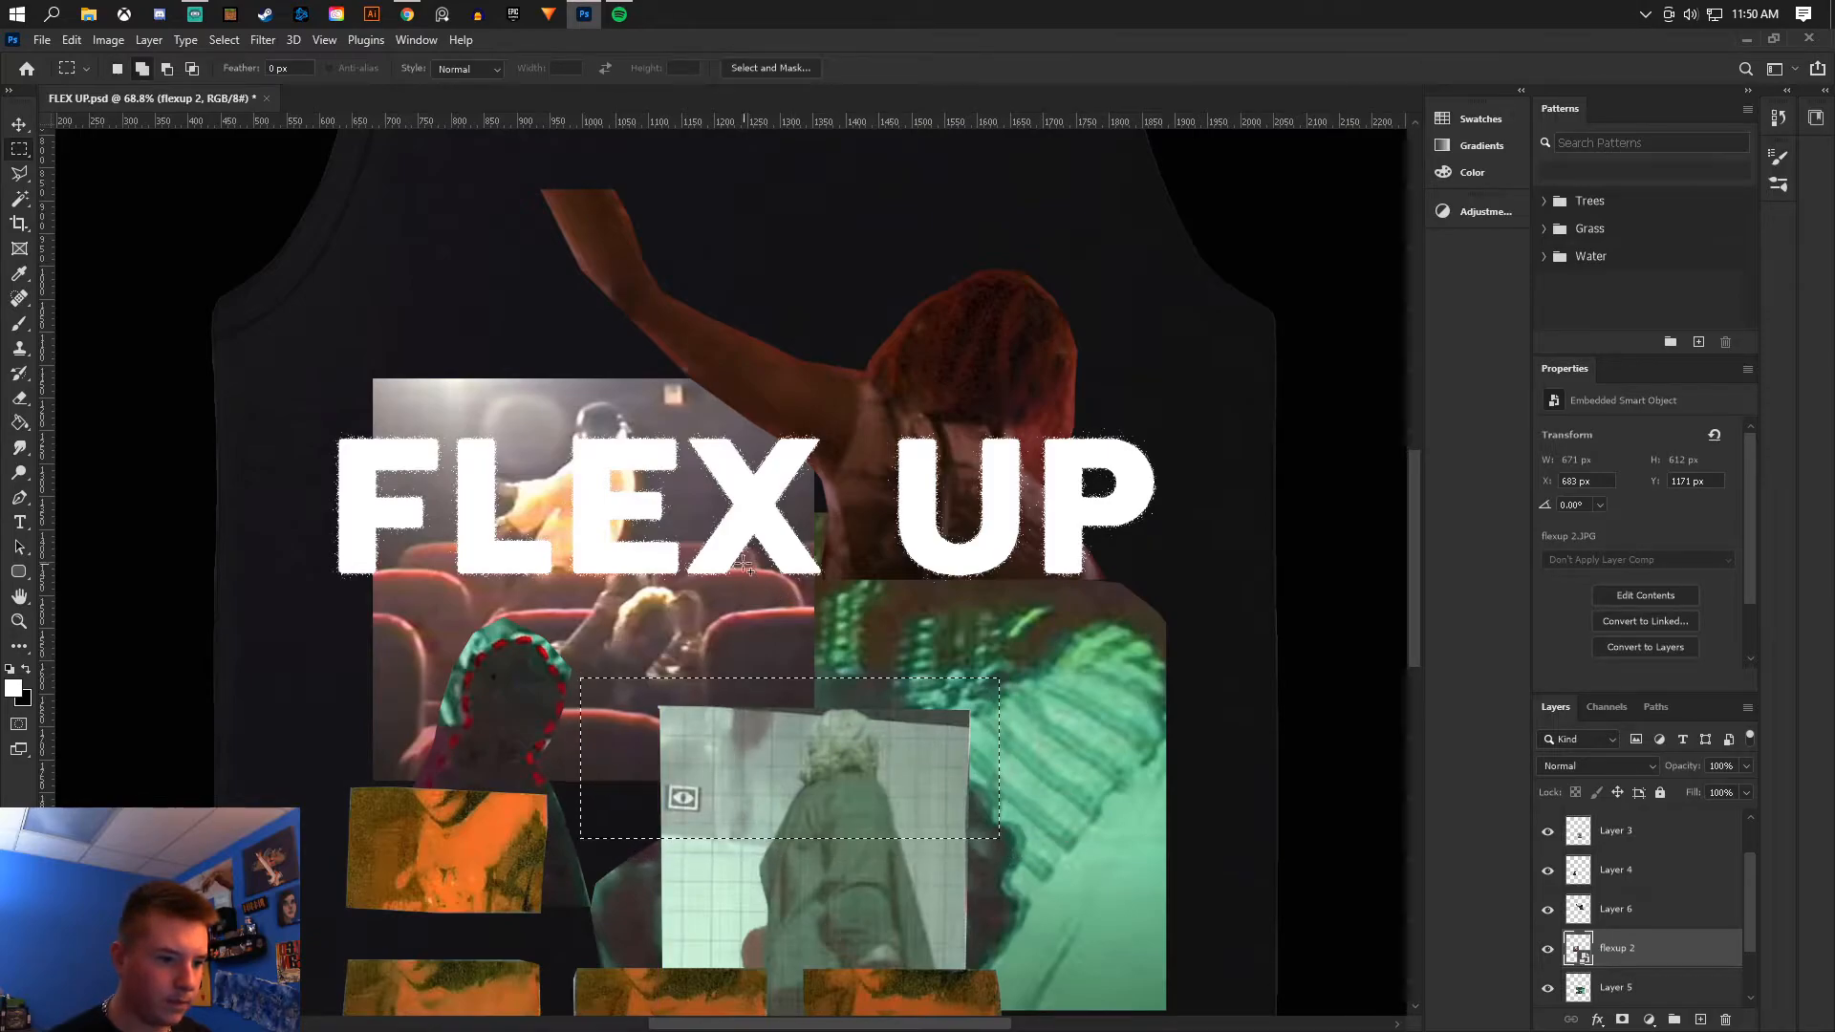
mouse_move(749, 495)
mouse_down()
mouse_move(789, 708)
mouse_move(874, 679)
mouse_up()
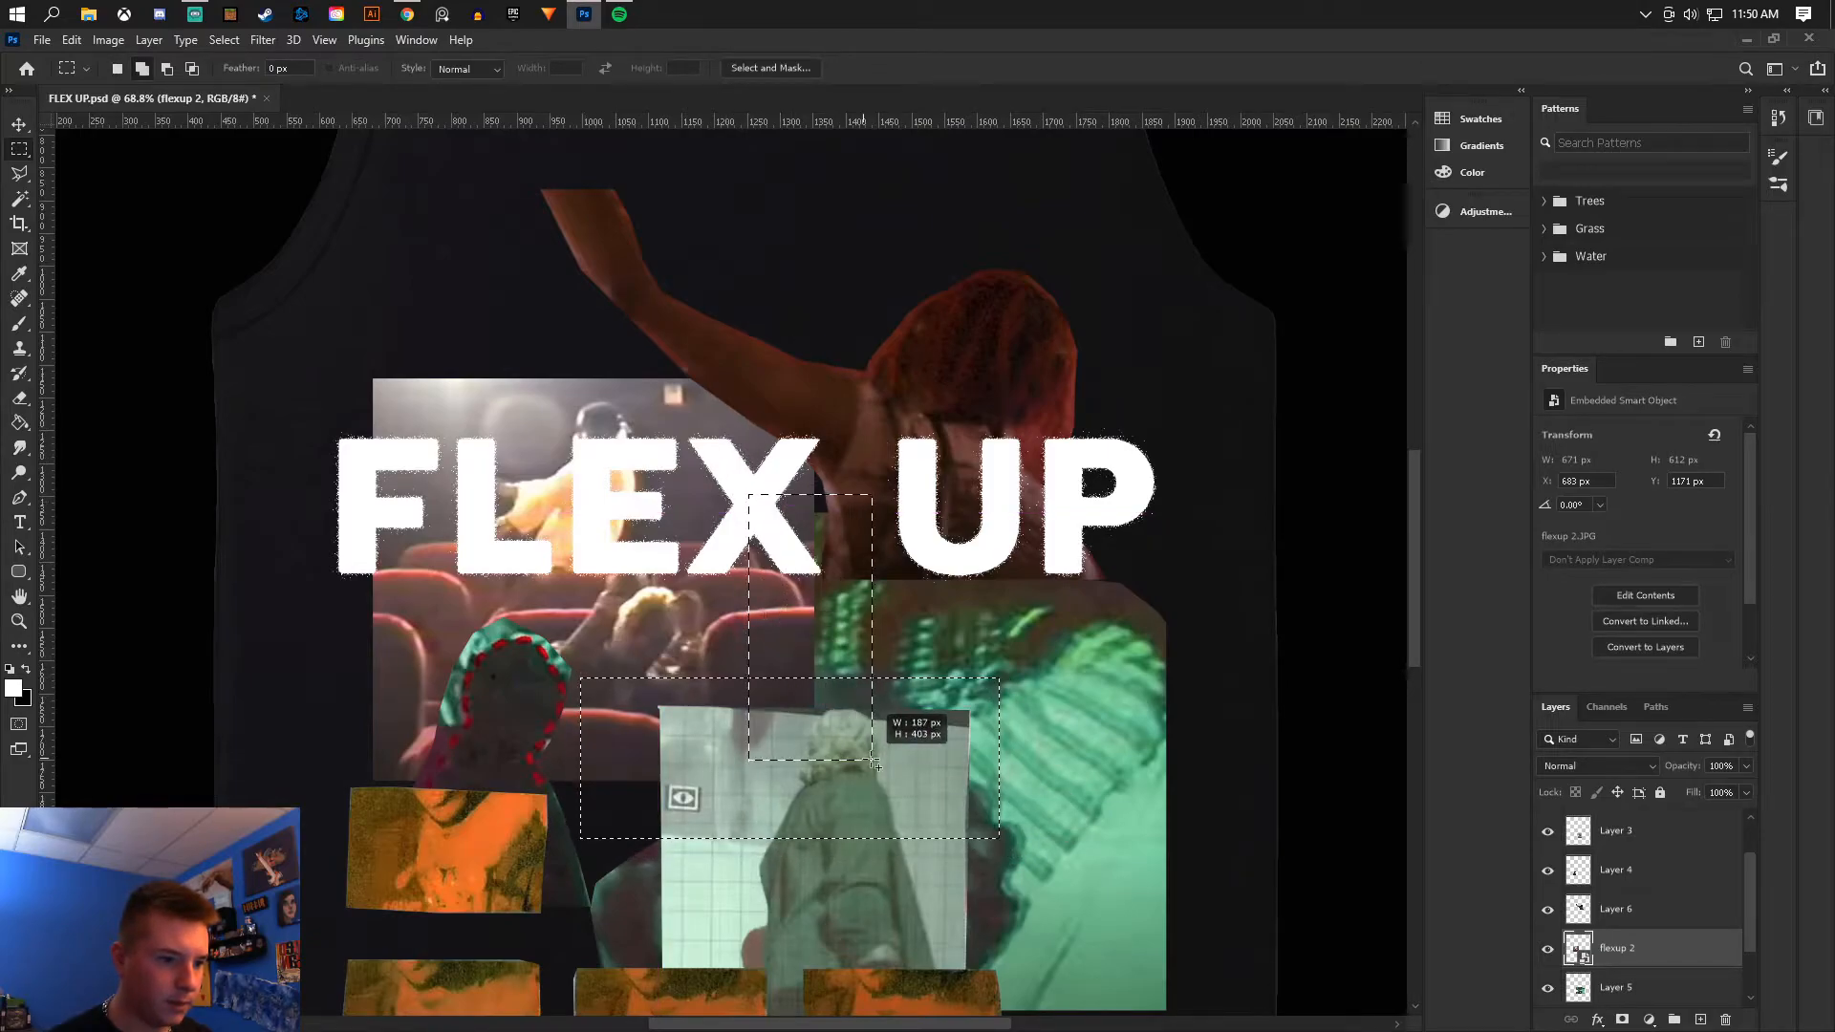
key(e)
click(651, 586)
click(874, 414)
mouse_move(764, 574)
mouse_down()
mouse_move(622, 927)
mouse_move(843, 564)
mouse_up()
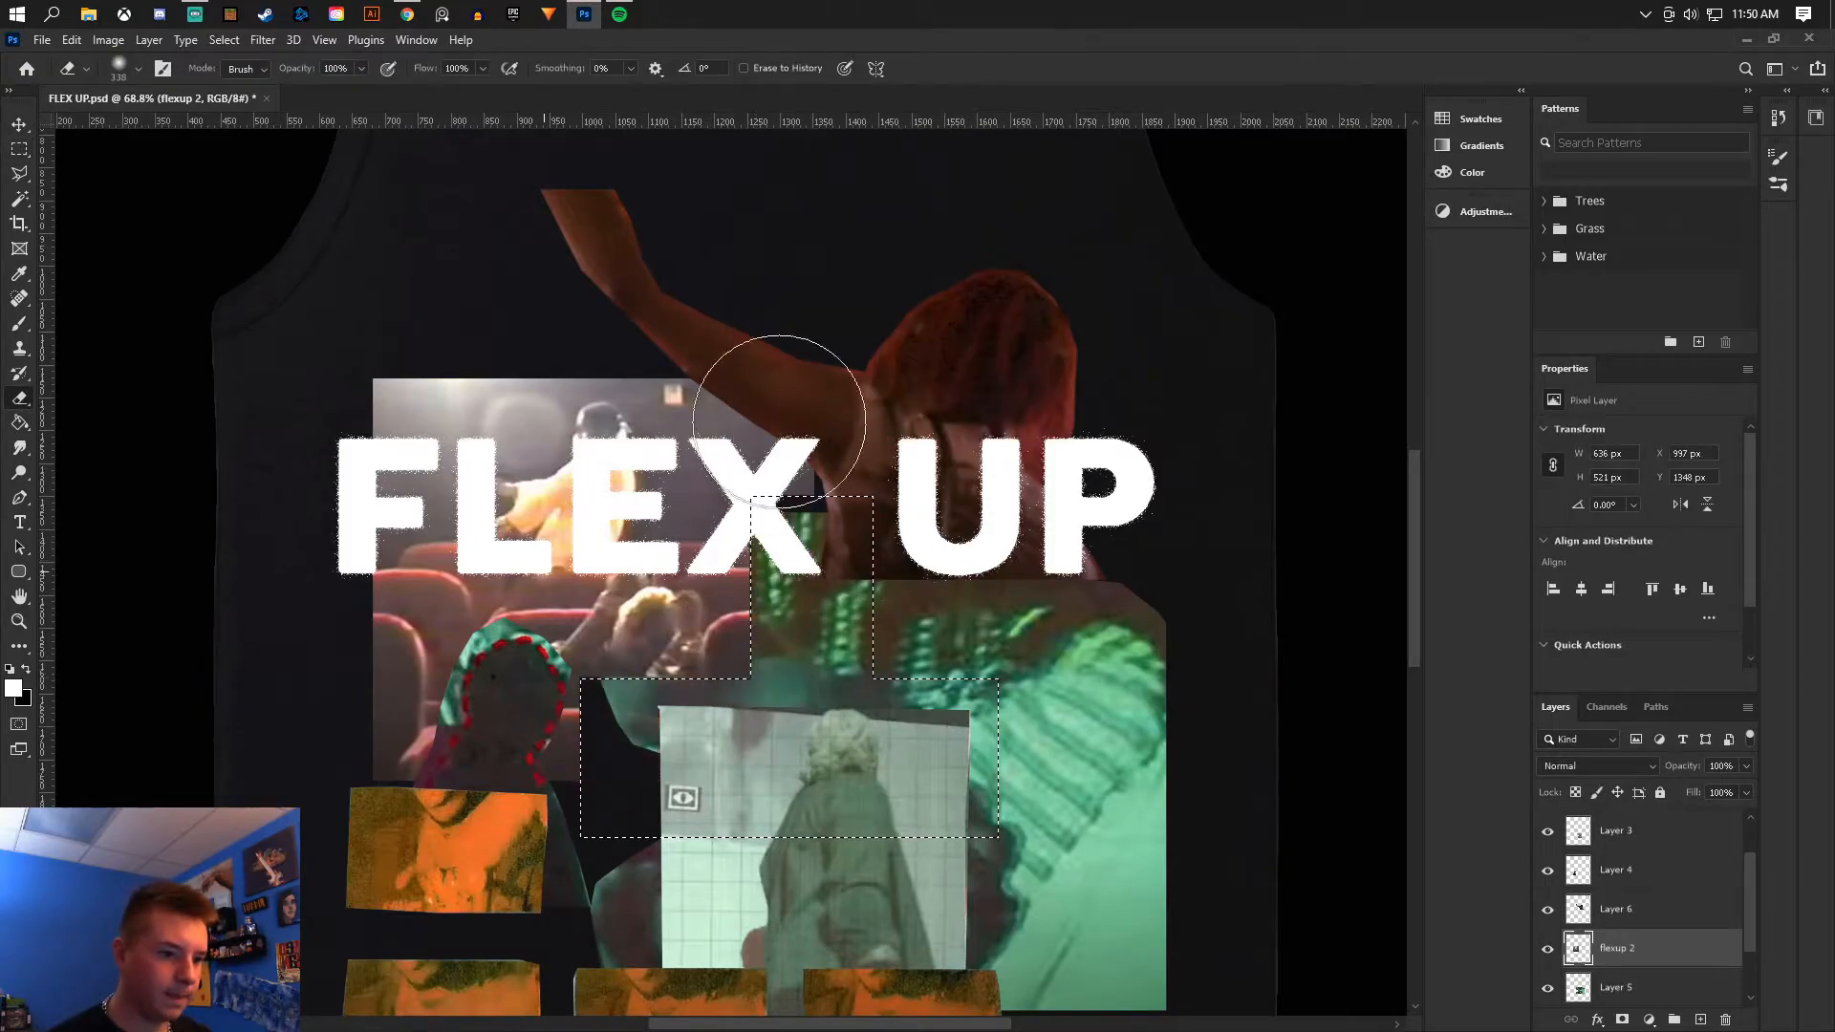
- Erase a square section from the top-left corner of the theater image, then deselect
click(19, 173)
right_click(598, 452)
click(650, 464)
click(19, 150)
drag(297, 340, 475, 519)
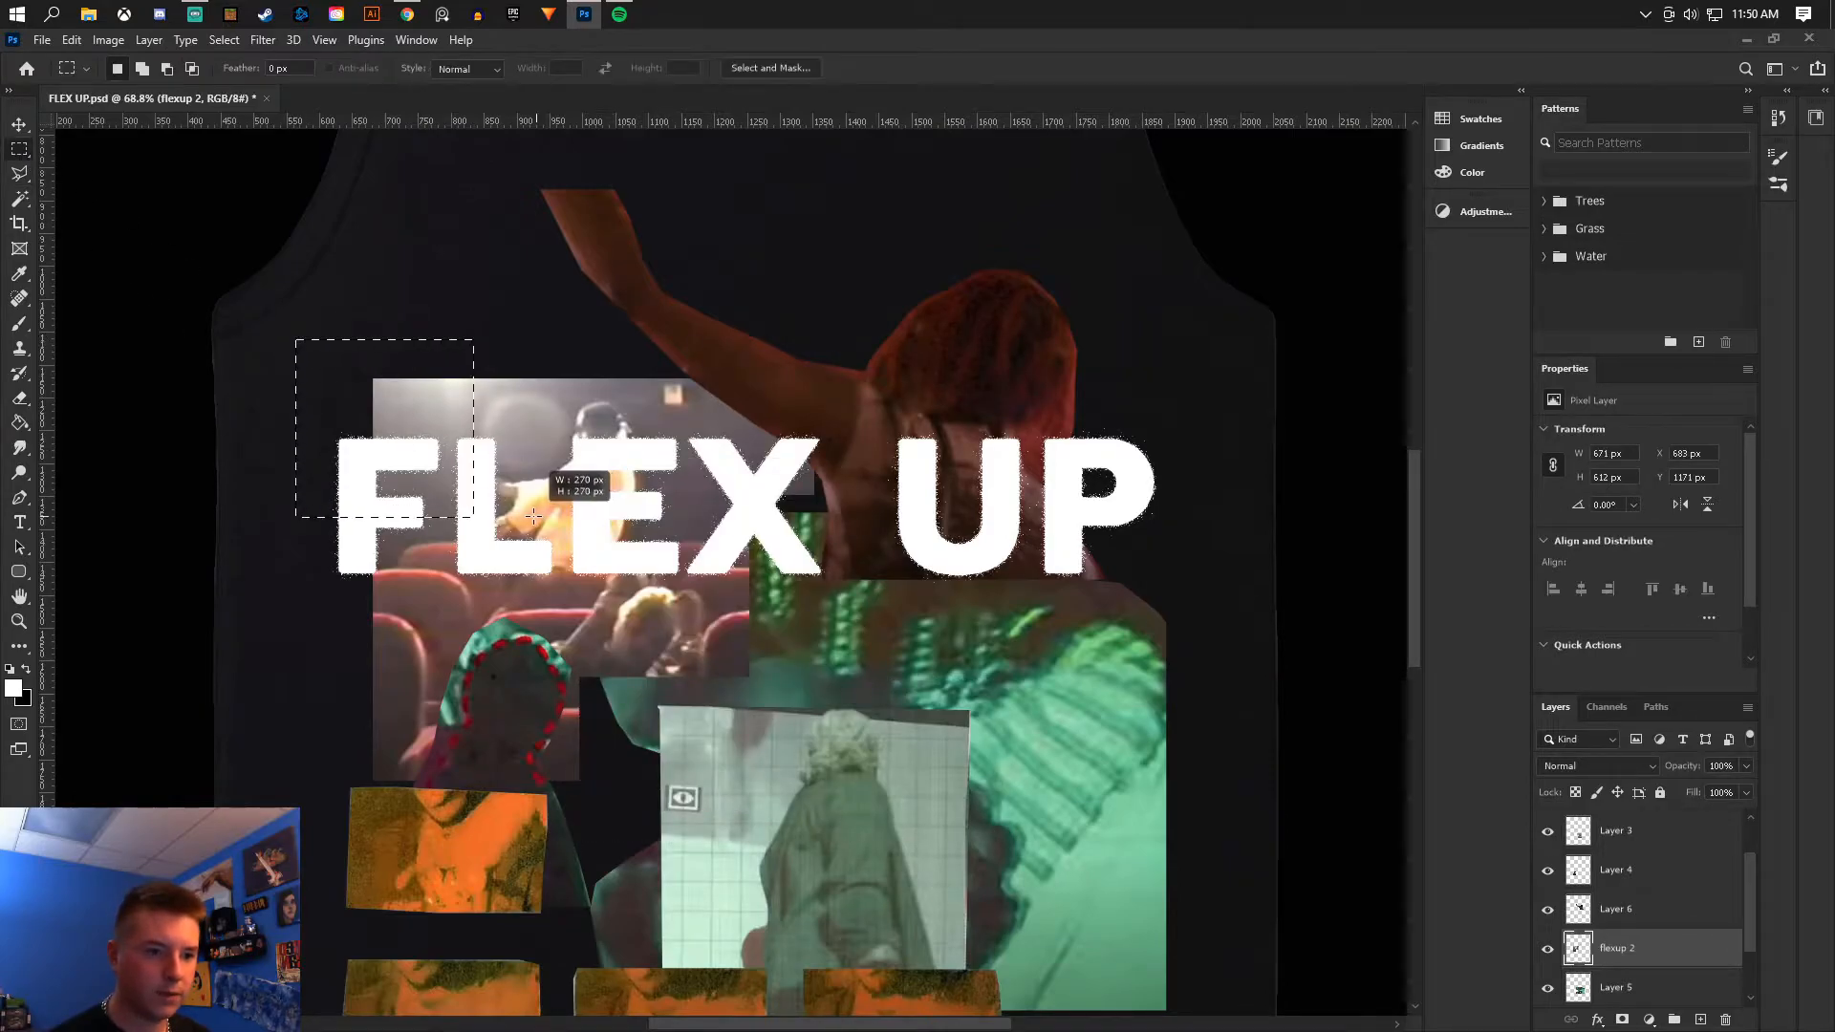
click(20, 398)
mouse_move(411, 368)
mouse_down()
mouse_move(447, 402)
mouse_move(387, 294)
mouse_up()
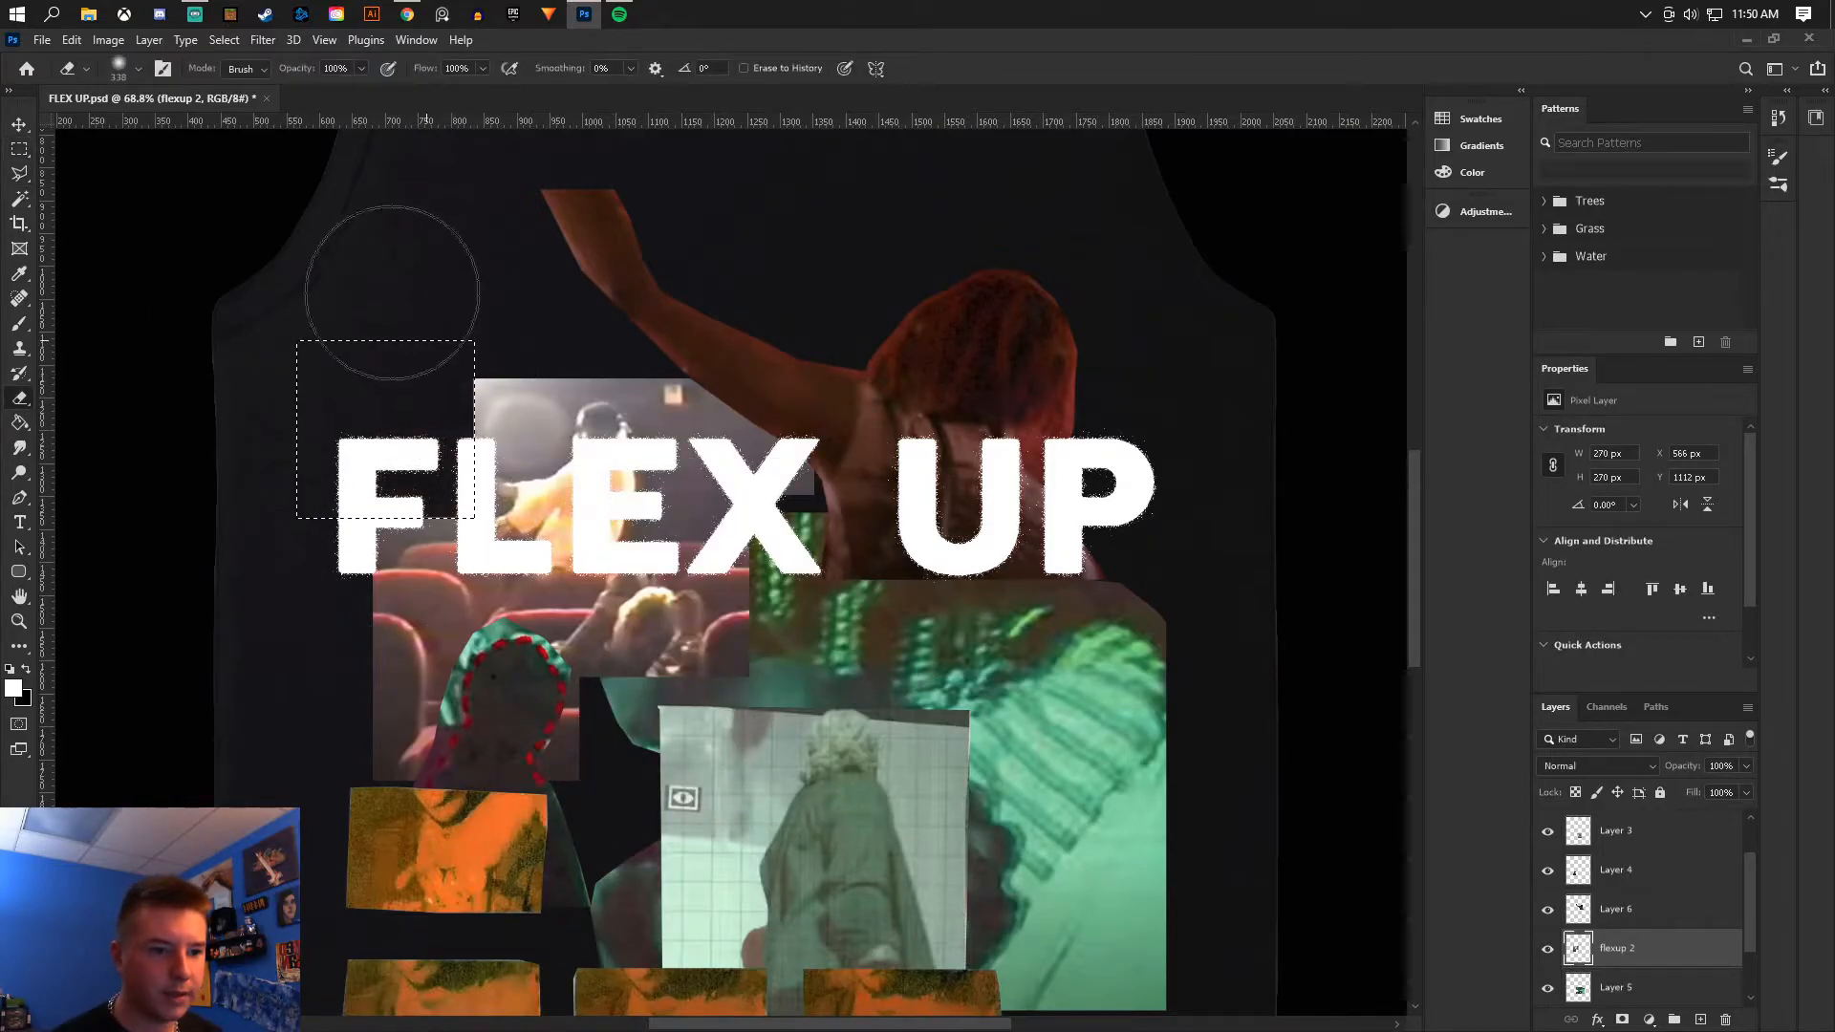
click(20, 150)
right_click(478, 350)
click(528, 363)
- On Layer 3, marquee the top-left corner of the tiled image and erase it, then deselect
scroll(540, 377, down, 5)
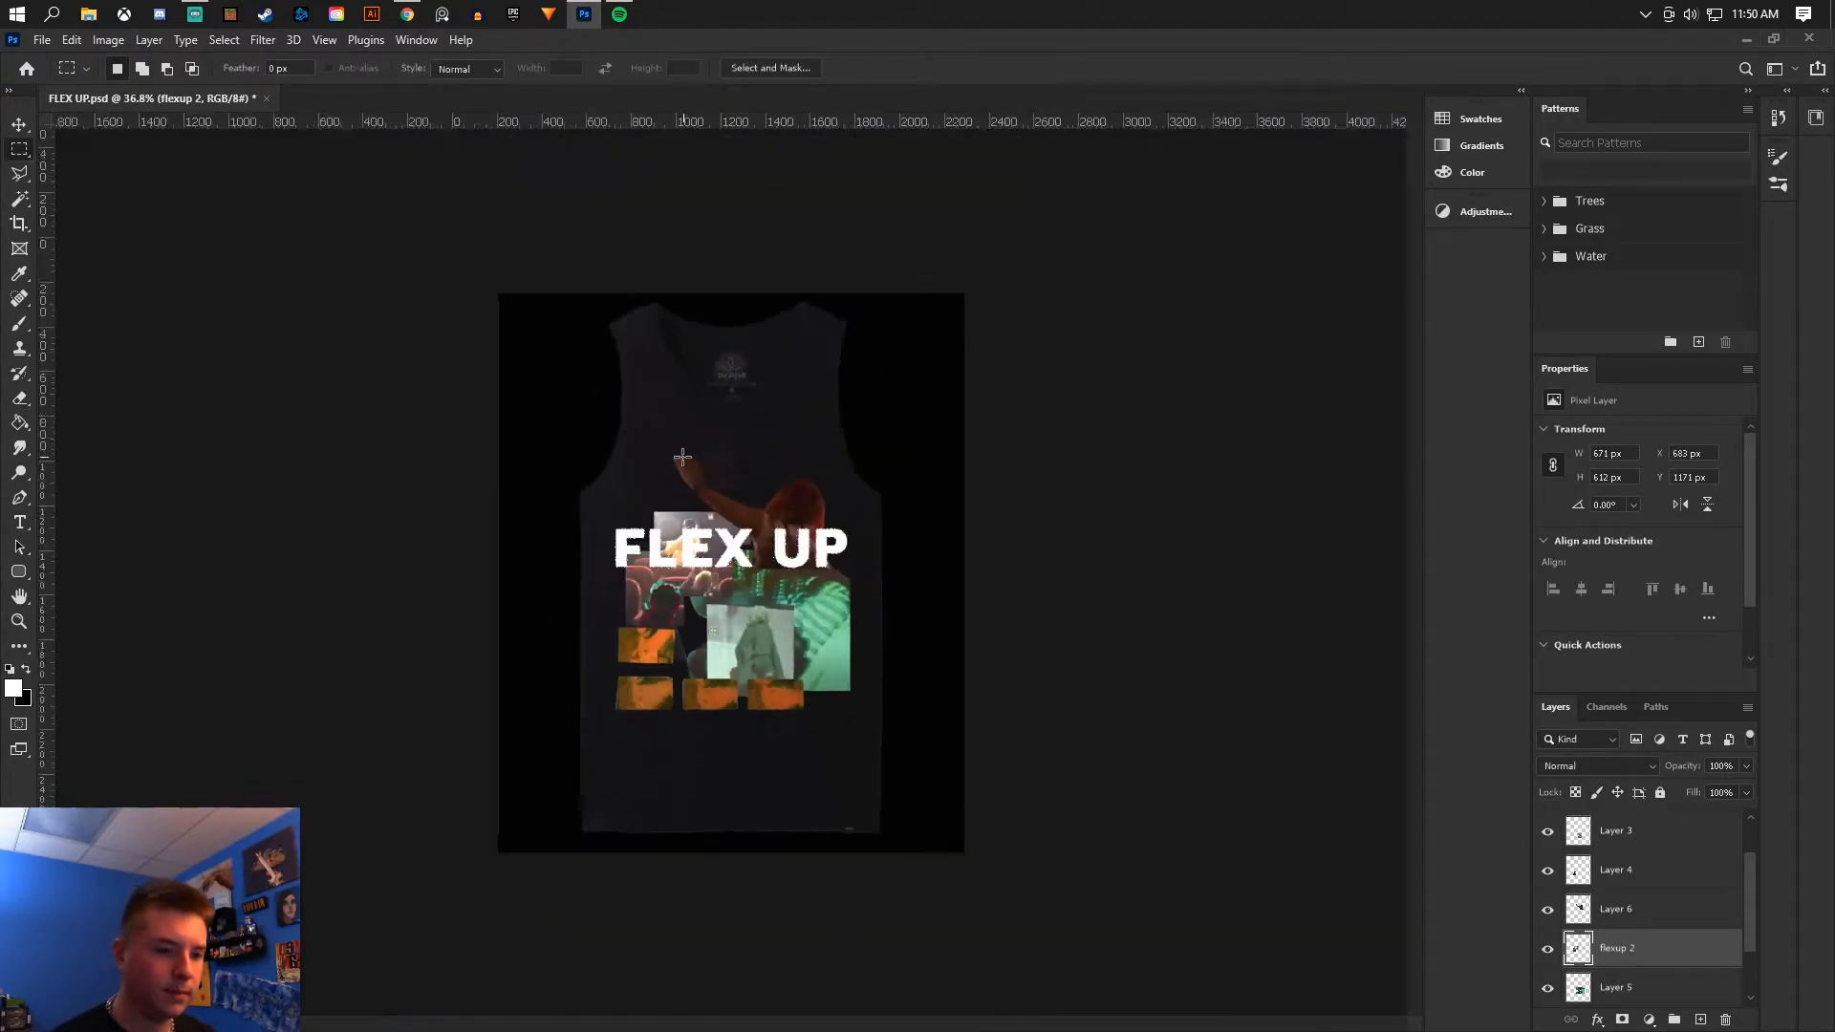
scroll(815, 748, up, 4)
scroll(842, 790, down, 2)
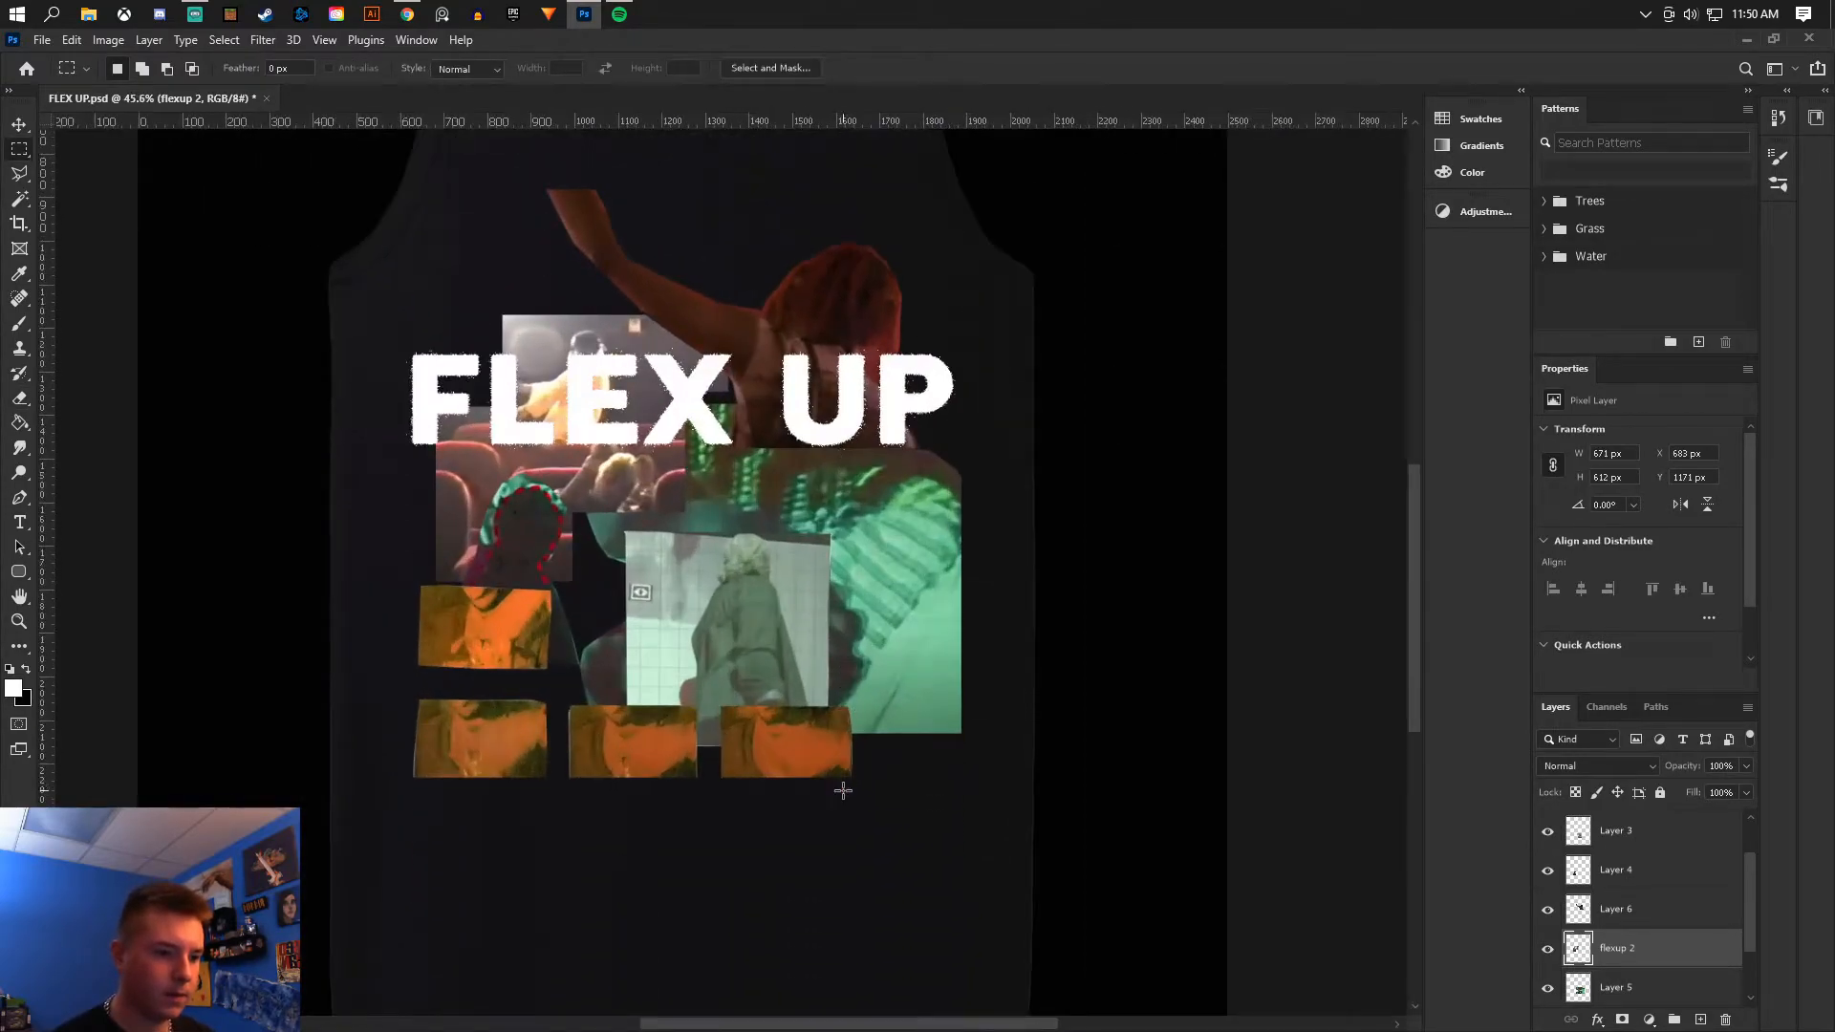
scroll(703, 637, up, 1)
scroll(702, 606, up, 2)
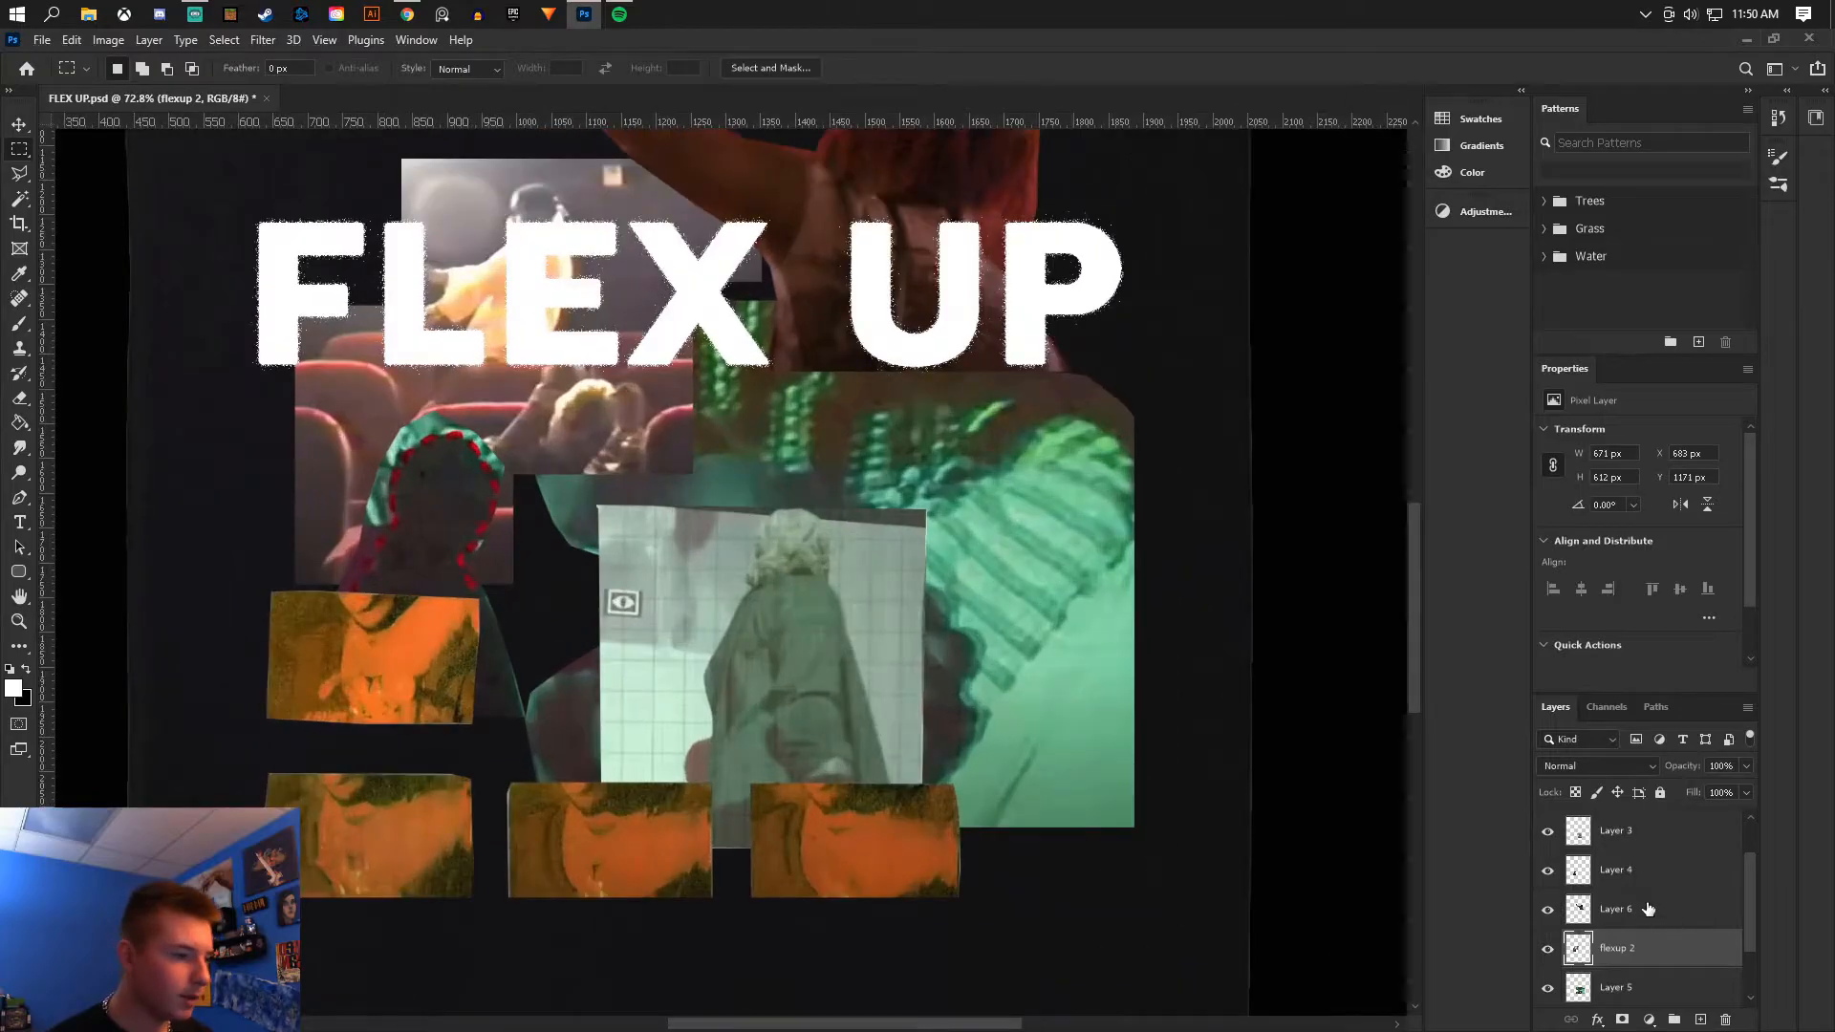
click(1548, 831)
click(1548, 832)
click(1615, 831)
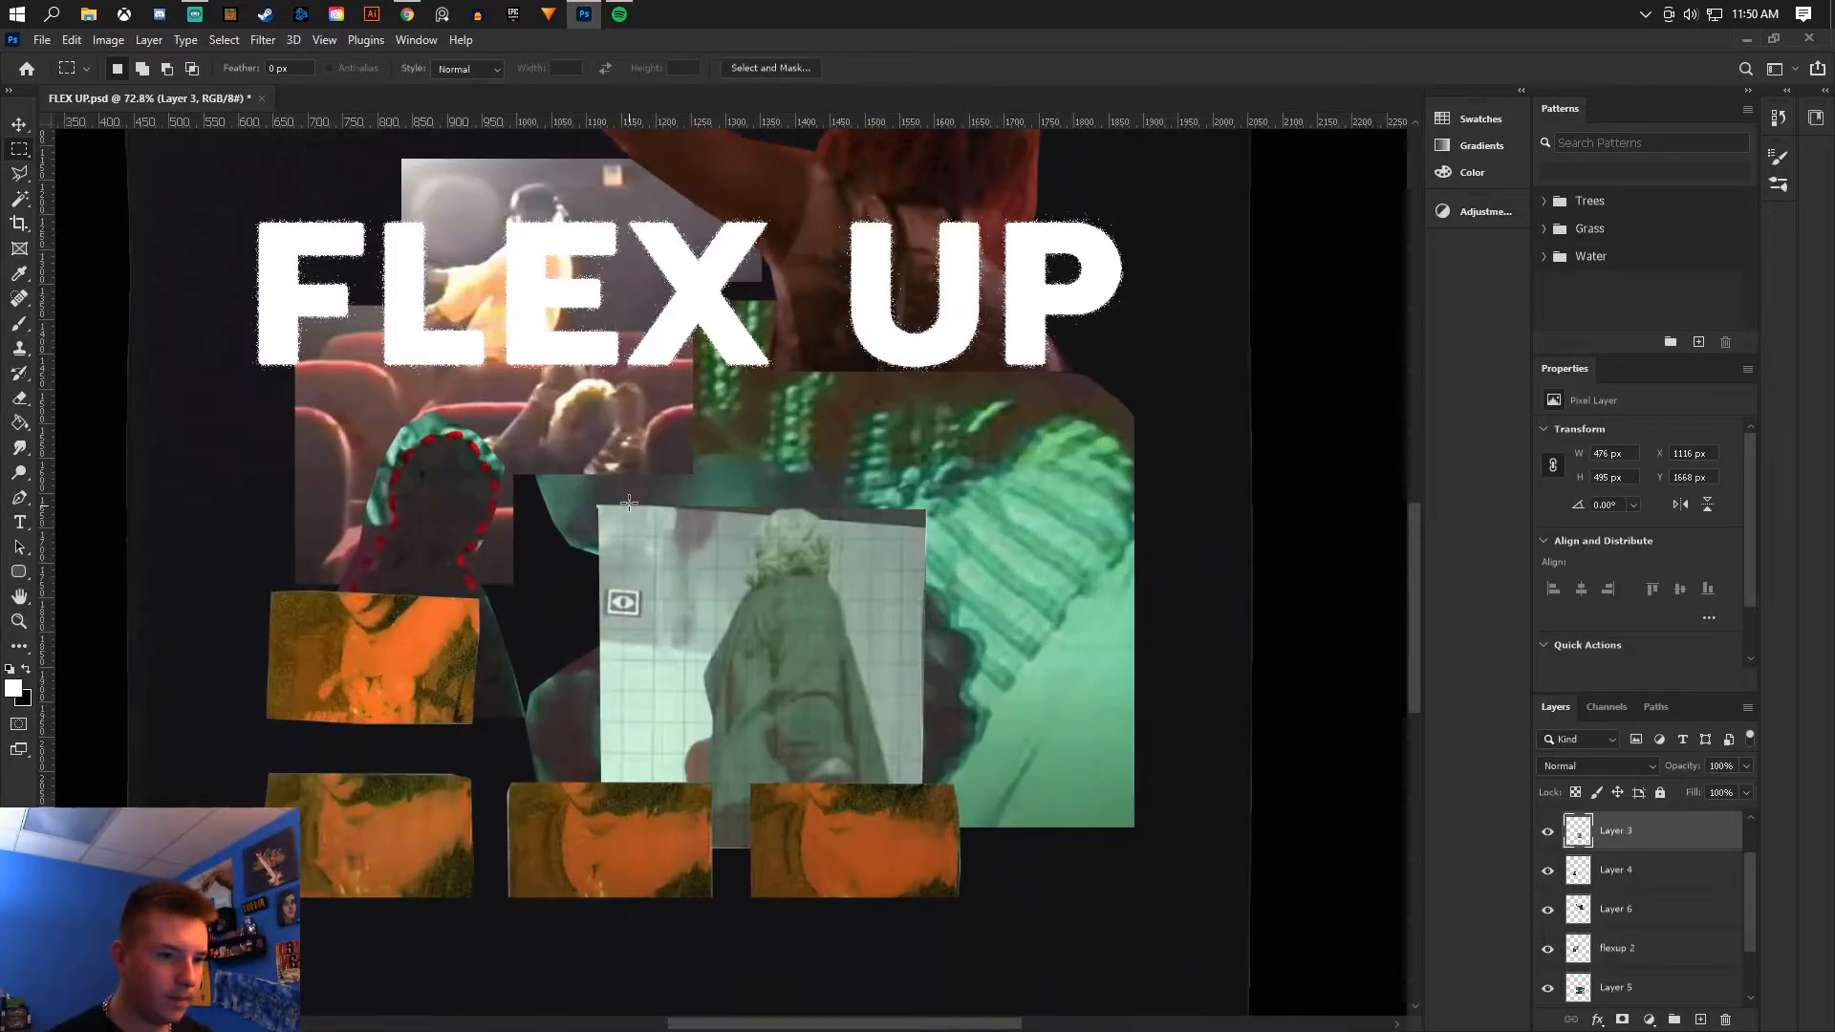
drag(583, 478, 686, 582)
click(402, 530)
click(19, 398)
mouse_move(500, 573)
mouse_down()
mouse_move(606, 554)
mouse_move(582, 574)
mouse_up()
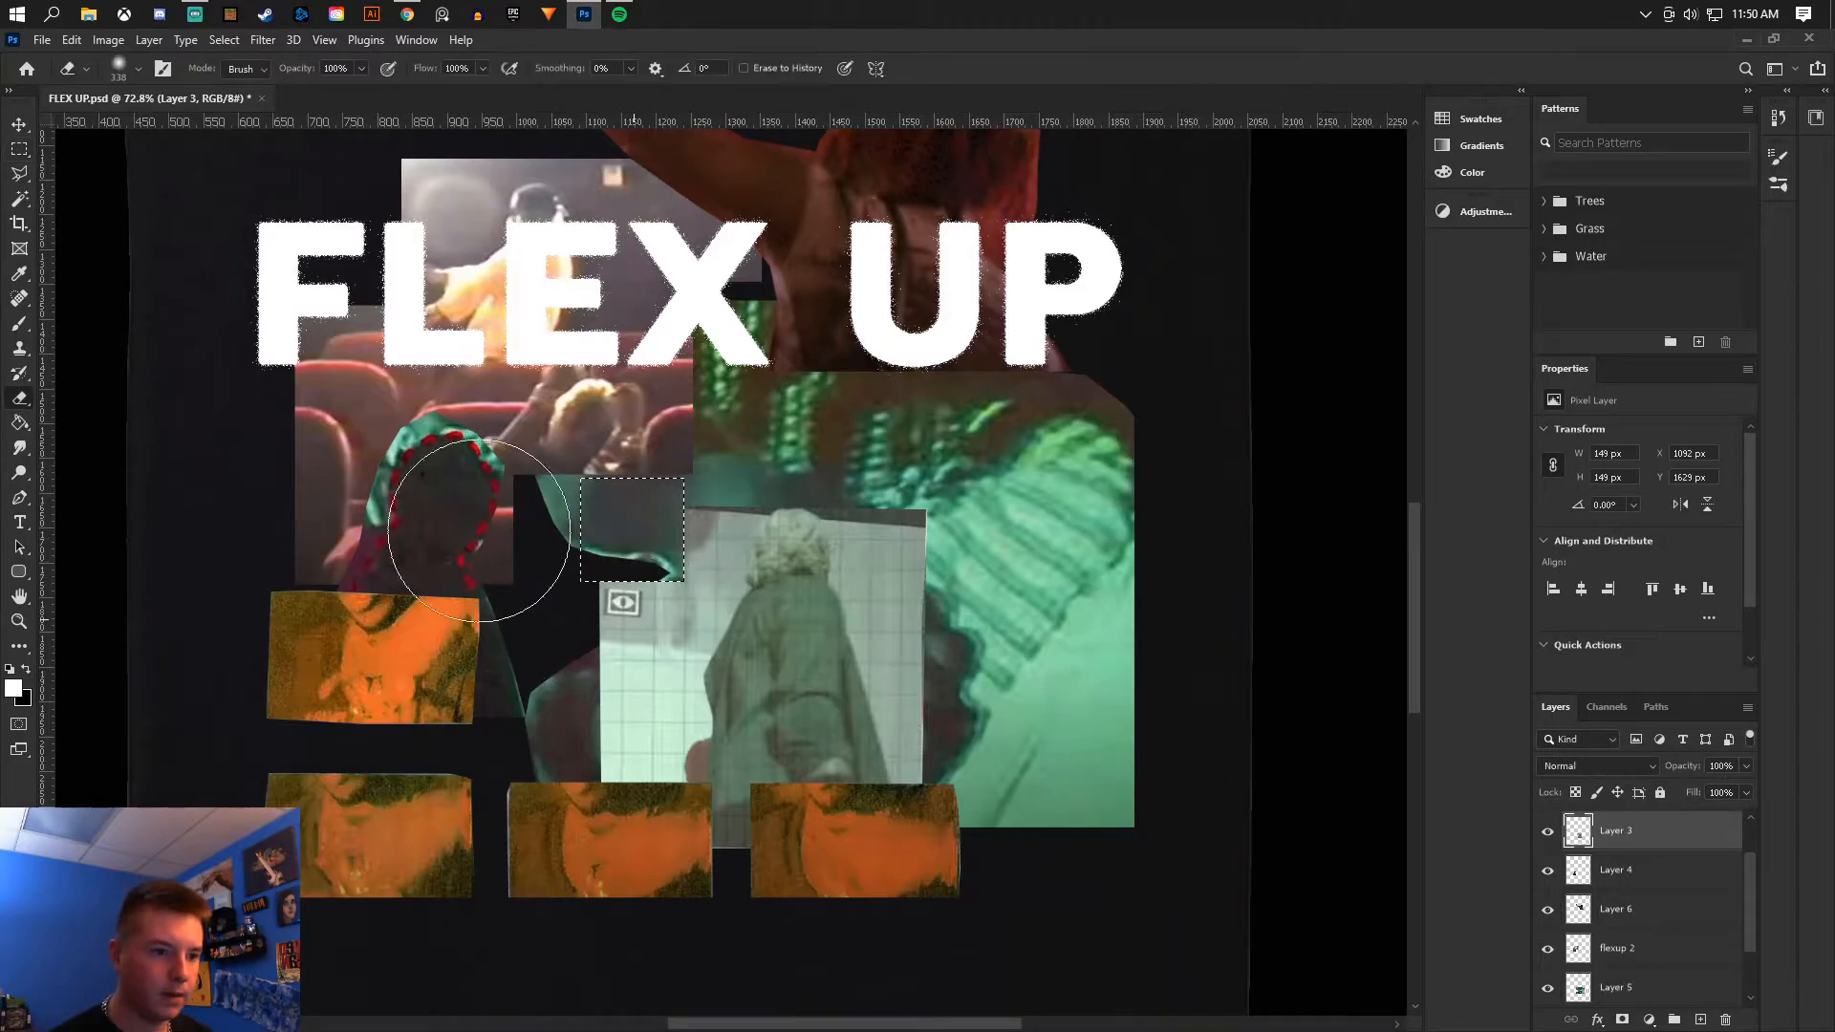
click(19, 150)
right_click(789, 574)
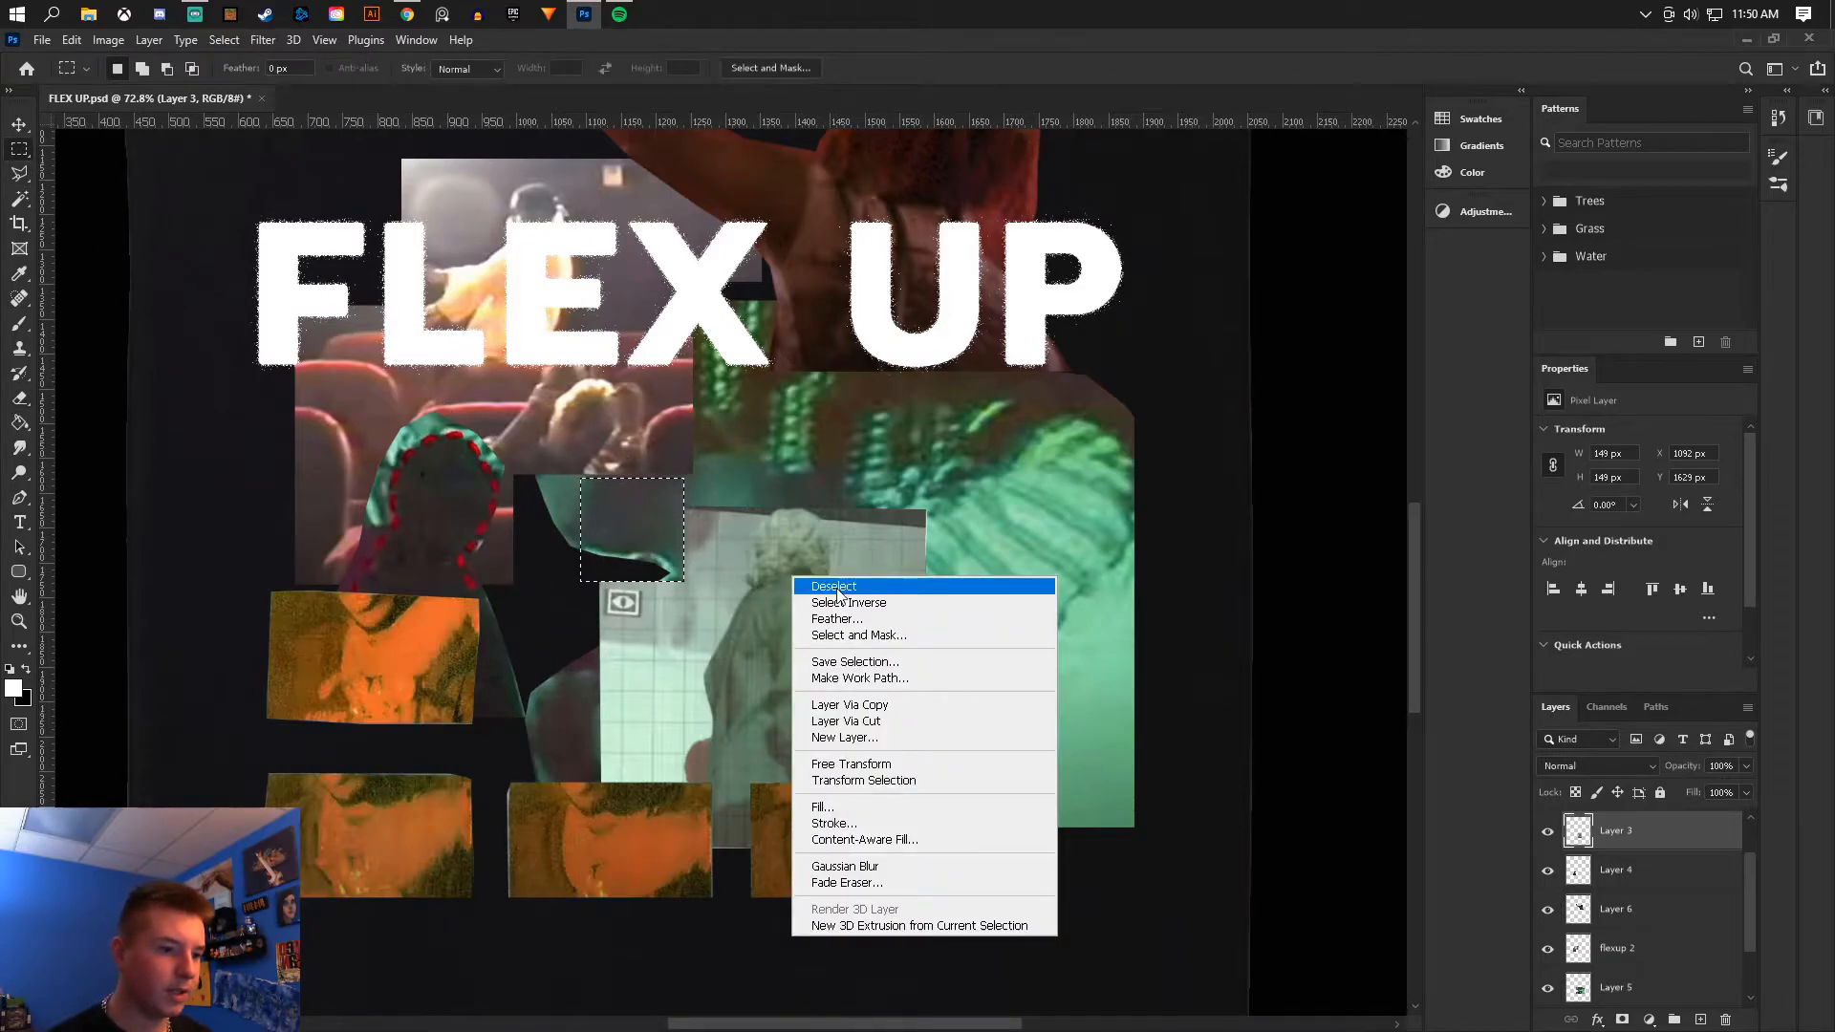
click(822, 584)
mouse_move(875, 645)
mouse_down()
mouse_move(972, 740)
mouse_move(808, 691)
mouse_move(868, 597)
mouse_up()
click(19, 402)
click(20, 175)
right_click(757, 447)
click(770, 457)
key(m)
- On Layer 6, marquee a rectangular area along the top of the green image to erase it, then deselect
scroll(1018, 478, up, 2)
scroll(1018, 478, up, 1)
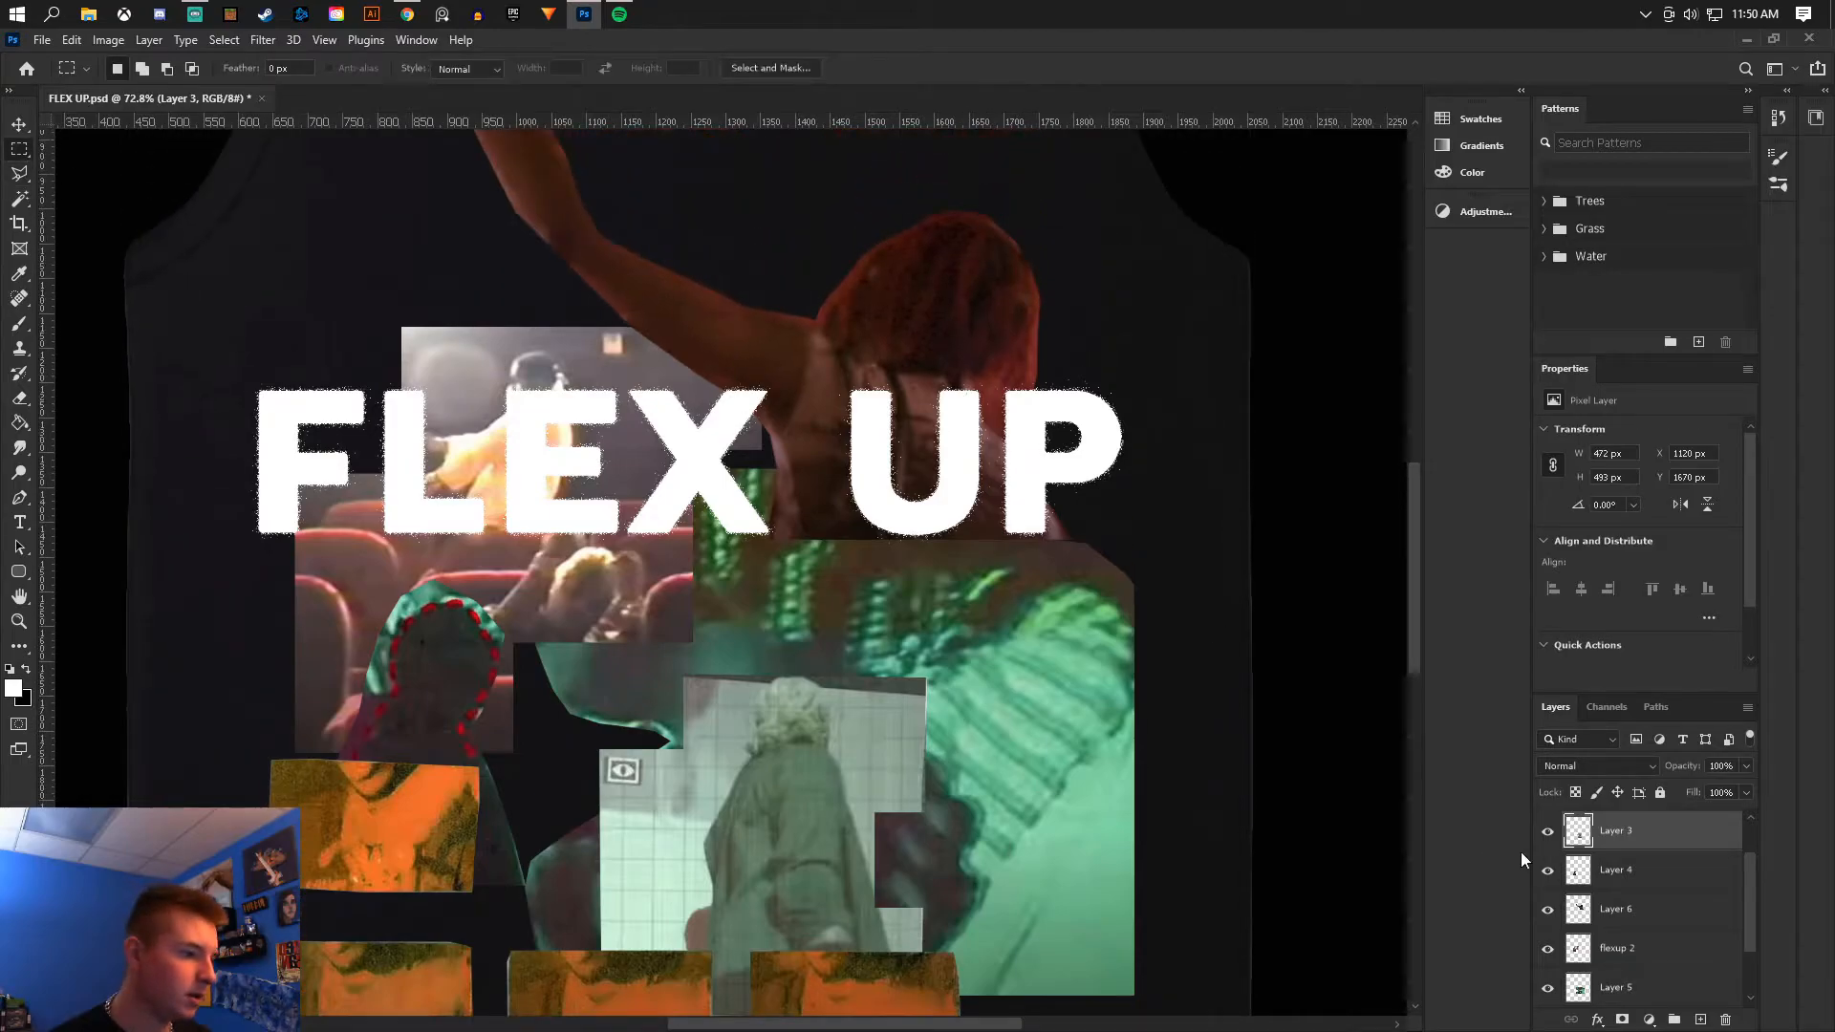
click(1548, 872)
click(1548, 872)
click(1647, 919)
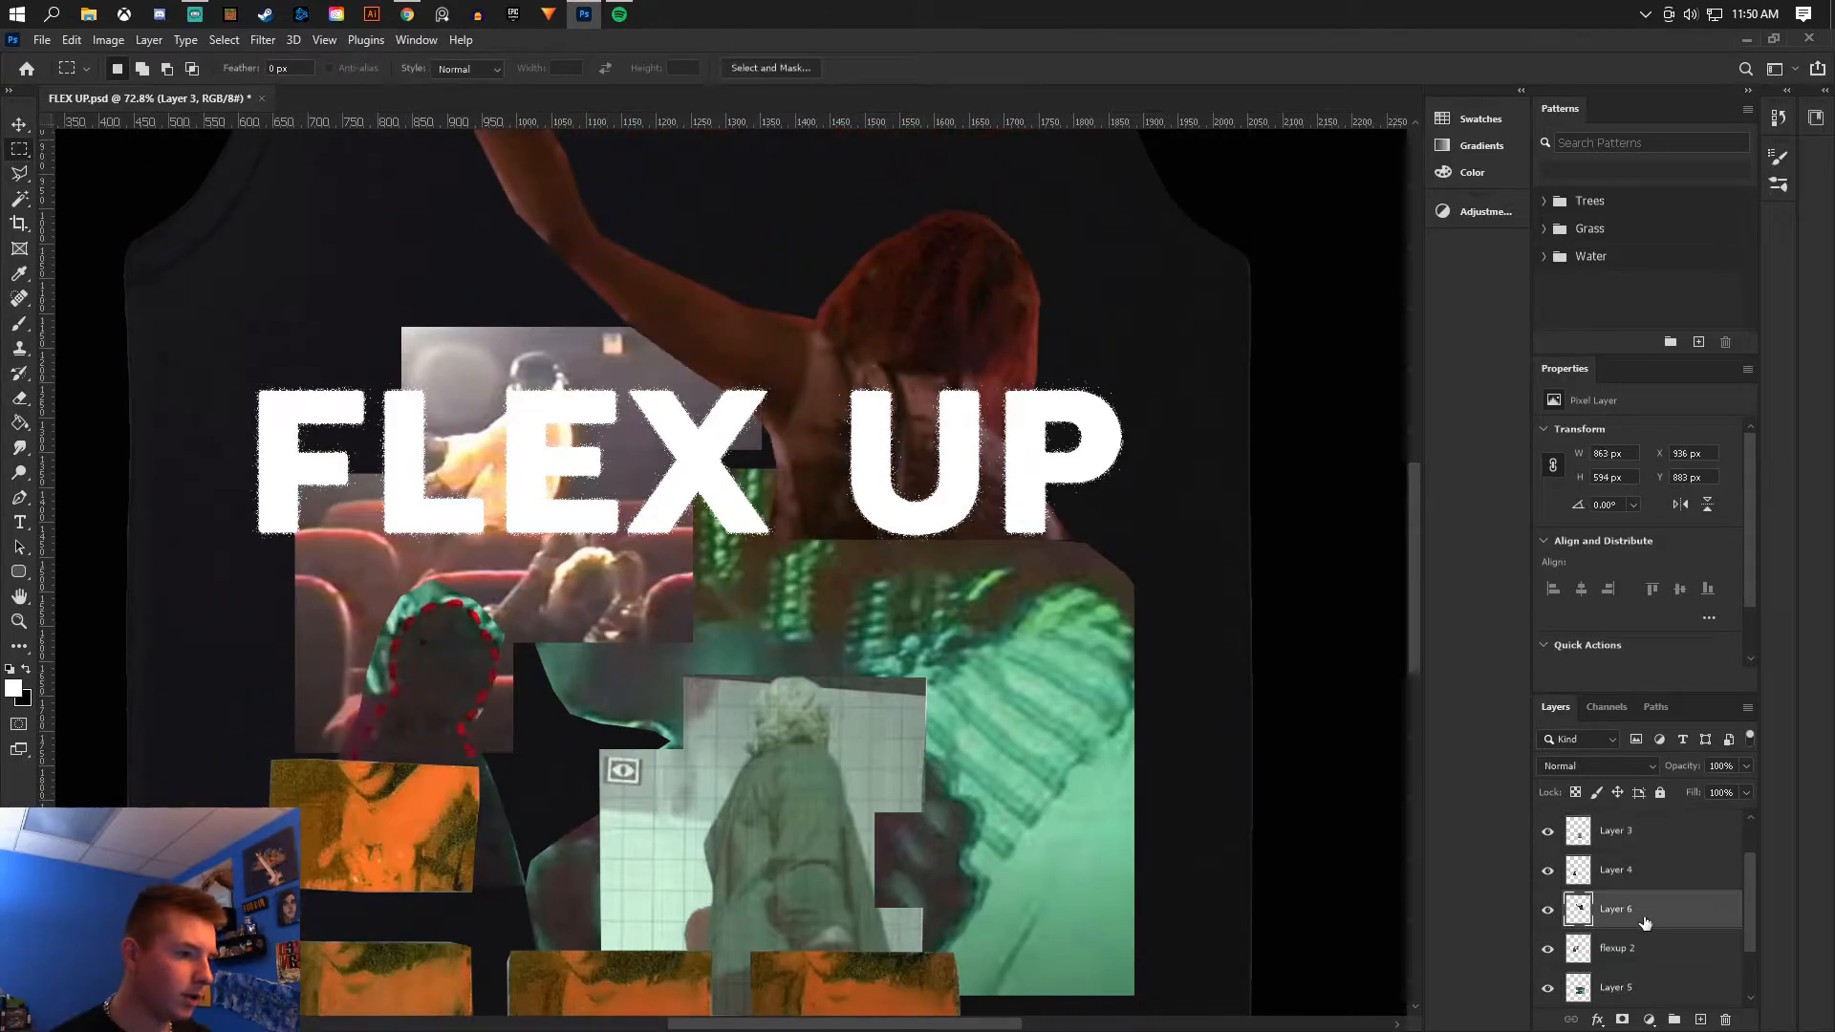
drag(745, 467, 1058, 617)
mouse_move(976, 524)
mouse_down()
mouse_move(870, 529)
mouse_move(881, 544)
mouse_up()
click(20, 399)
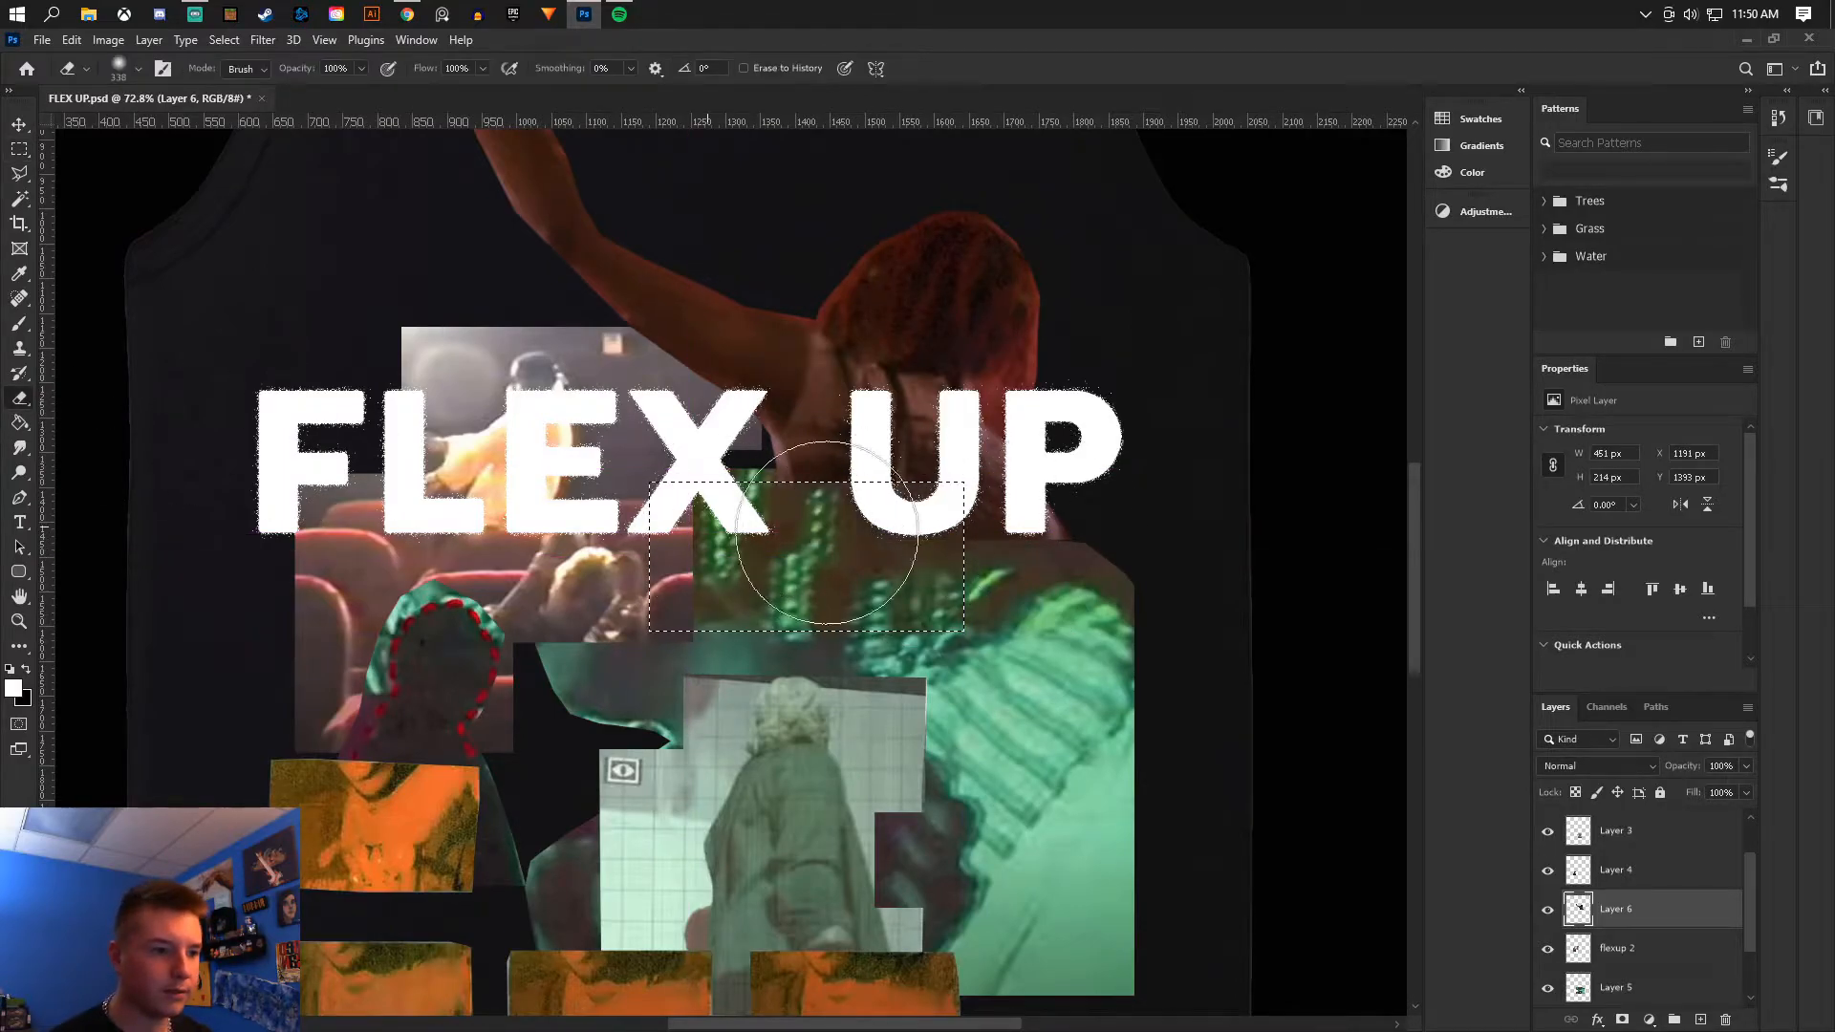
click(20, 150)
right_click(789, 485)
click(817, 494)
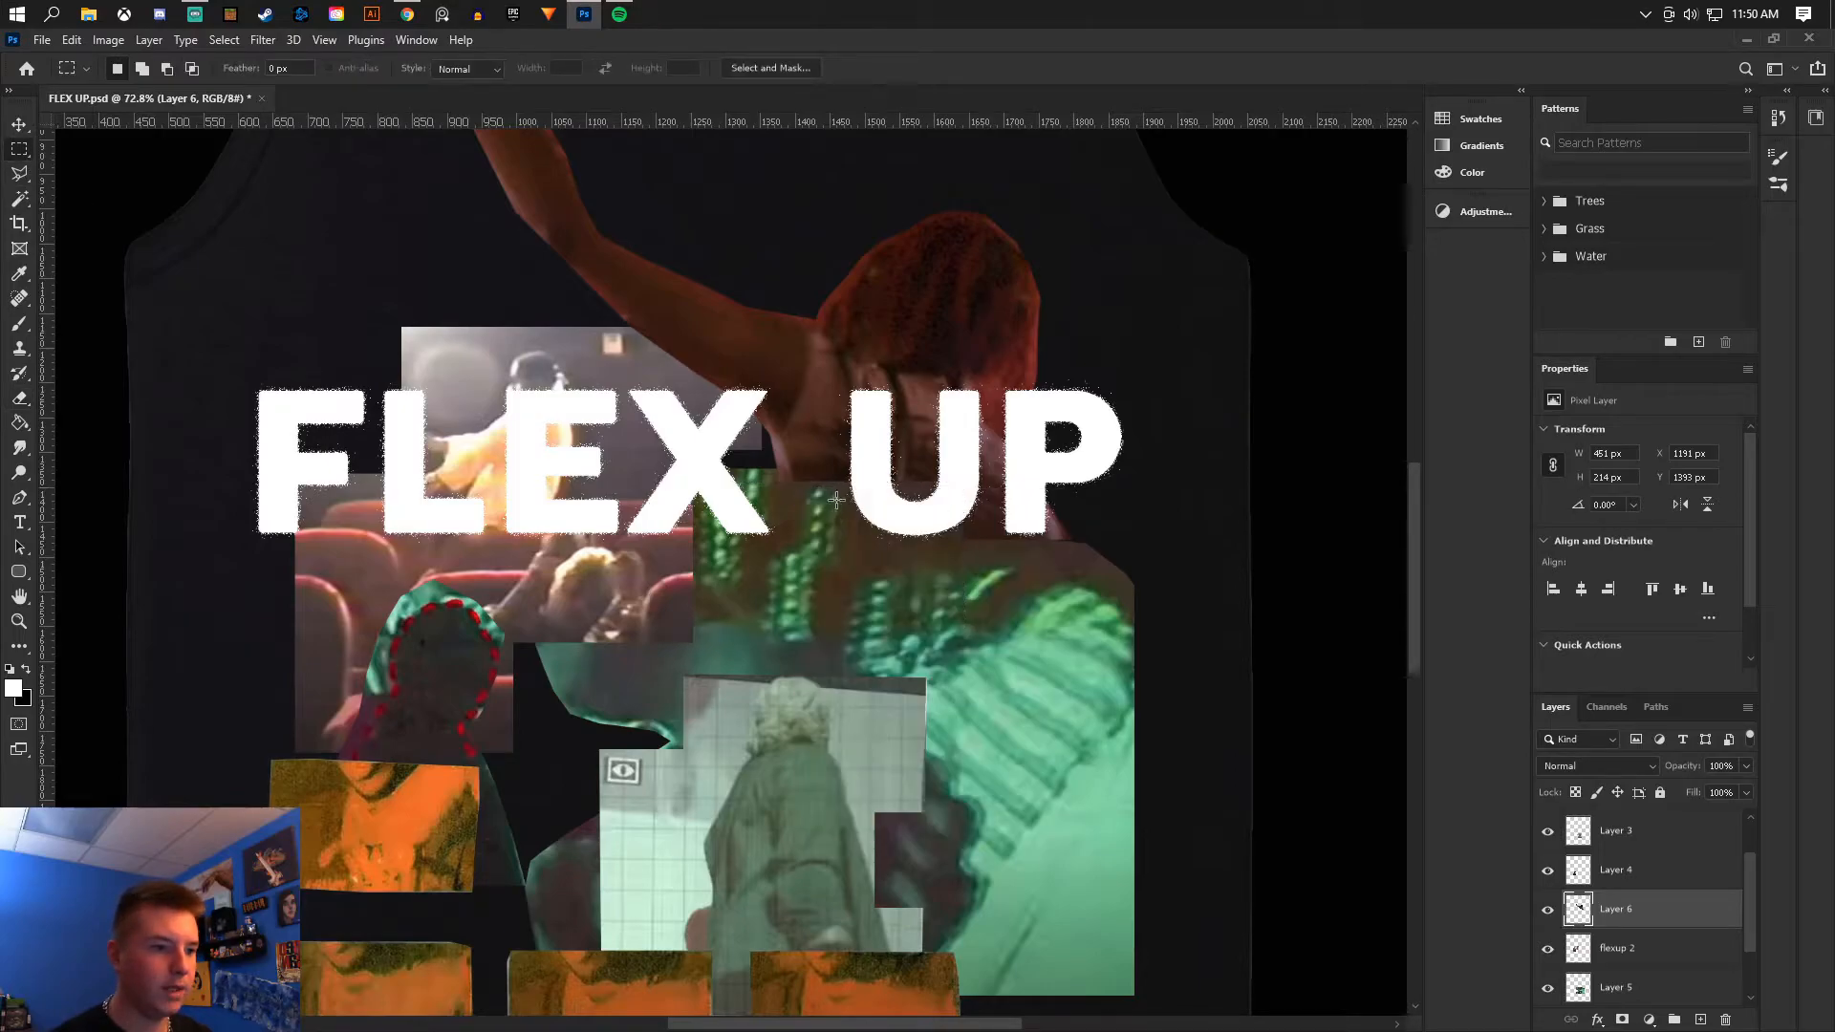
- Nudge the Layer 4 silhouette cutout slightly down and right
scroll(847, 521, down, 7)
scroll(847, 527, down, 2)
scroll(733, 808, up, 4)
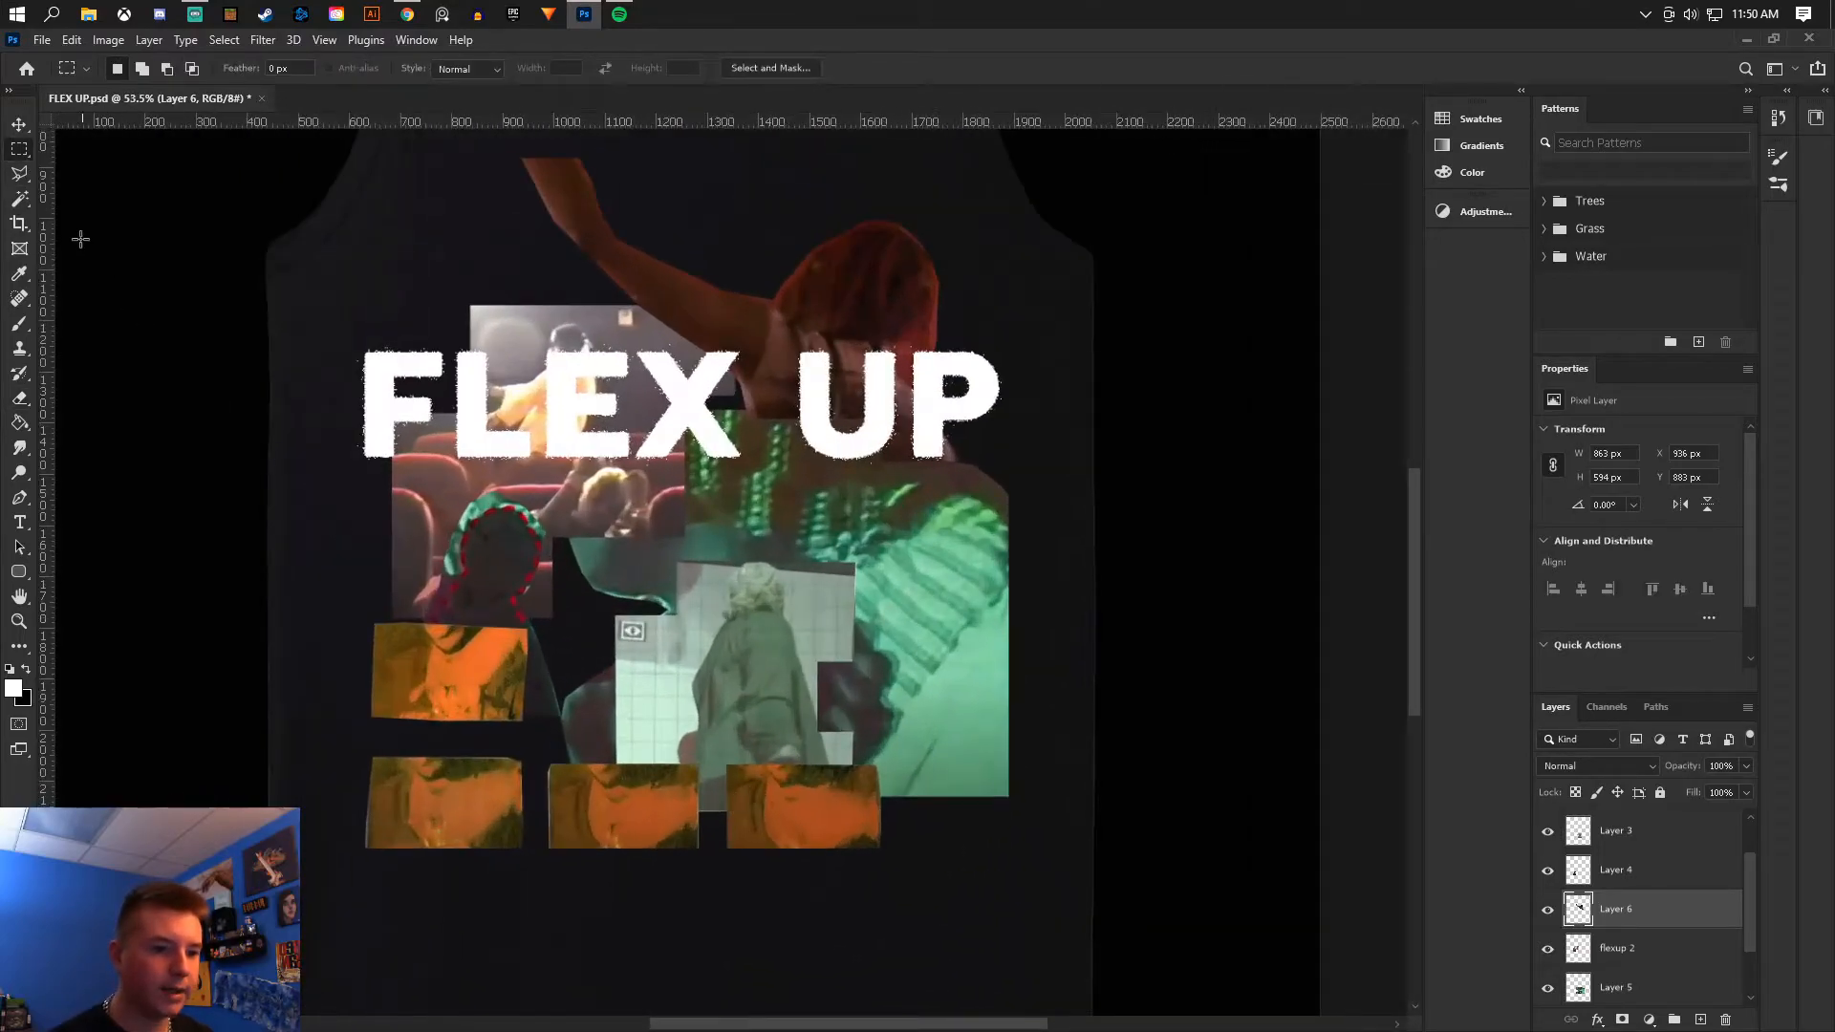
click(19, 124)
drag(496, 517, 520, 547)
scroll(790, 592, down, 5)
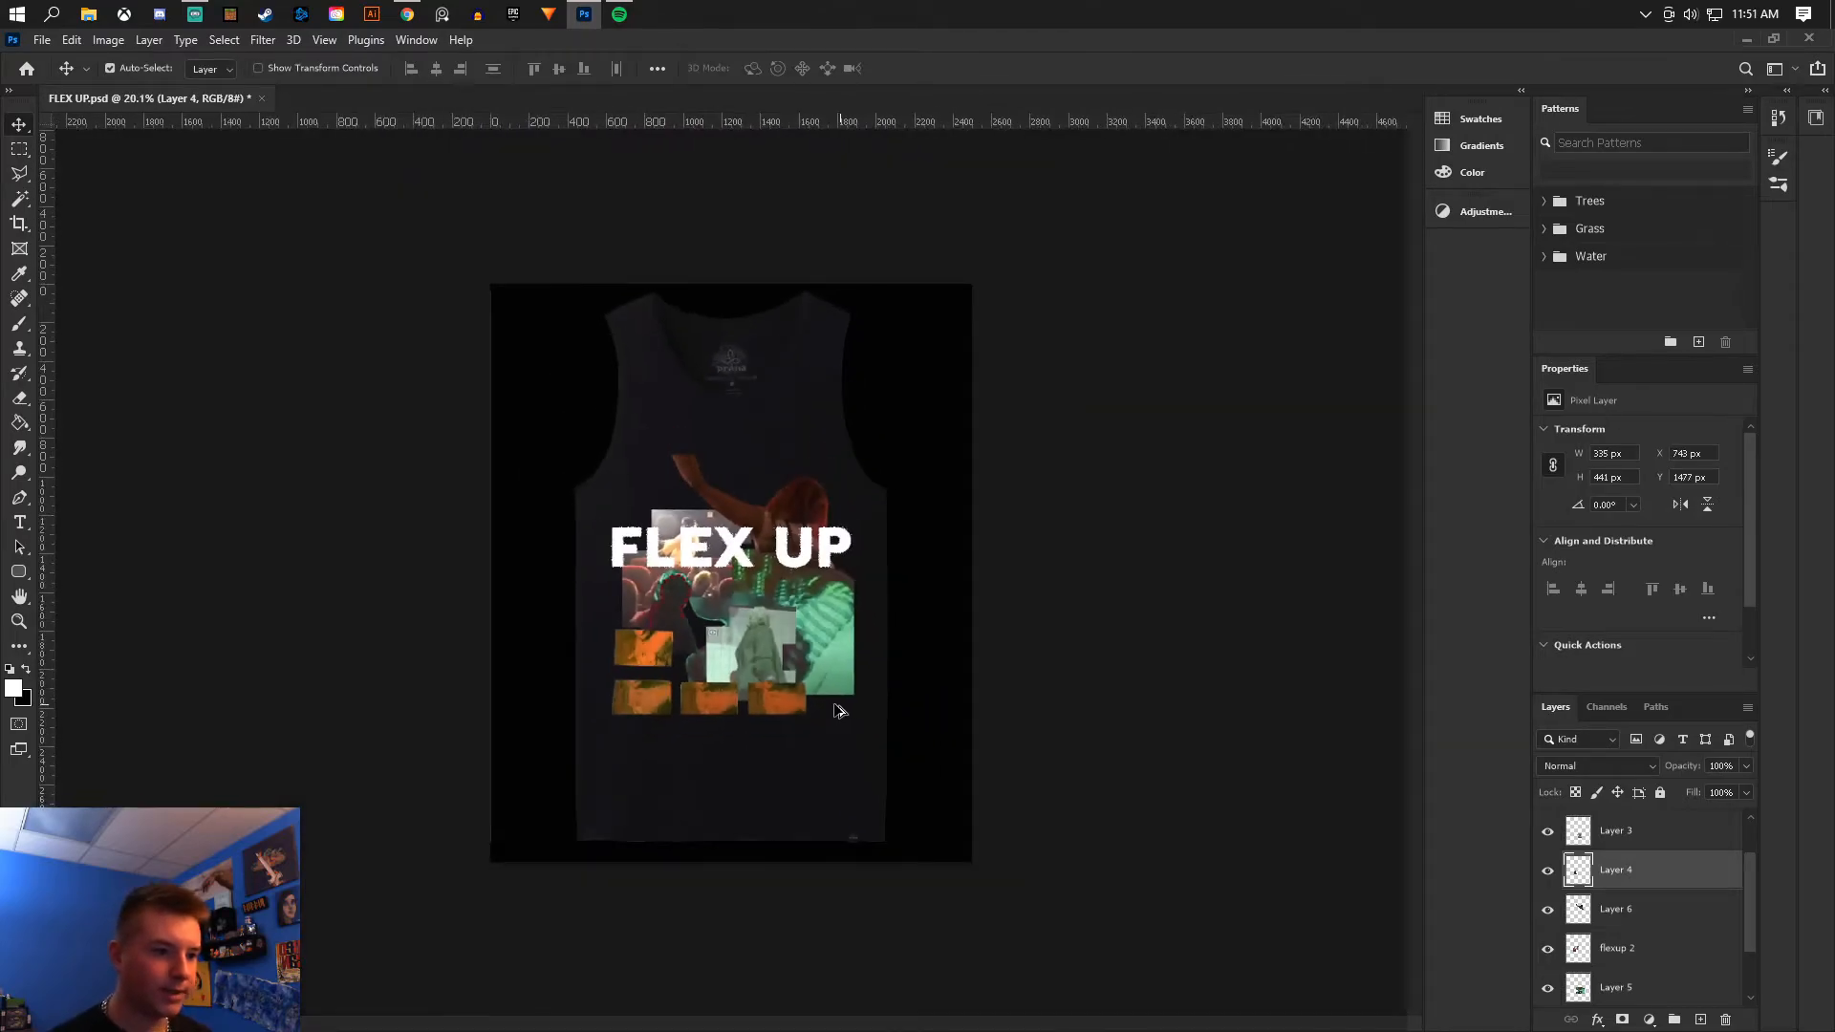
scroll(790, 592, up, 4)
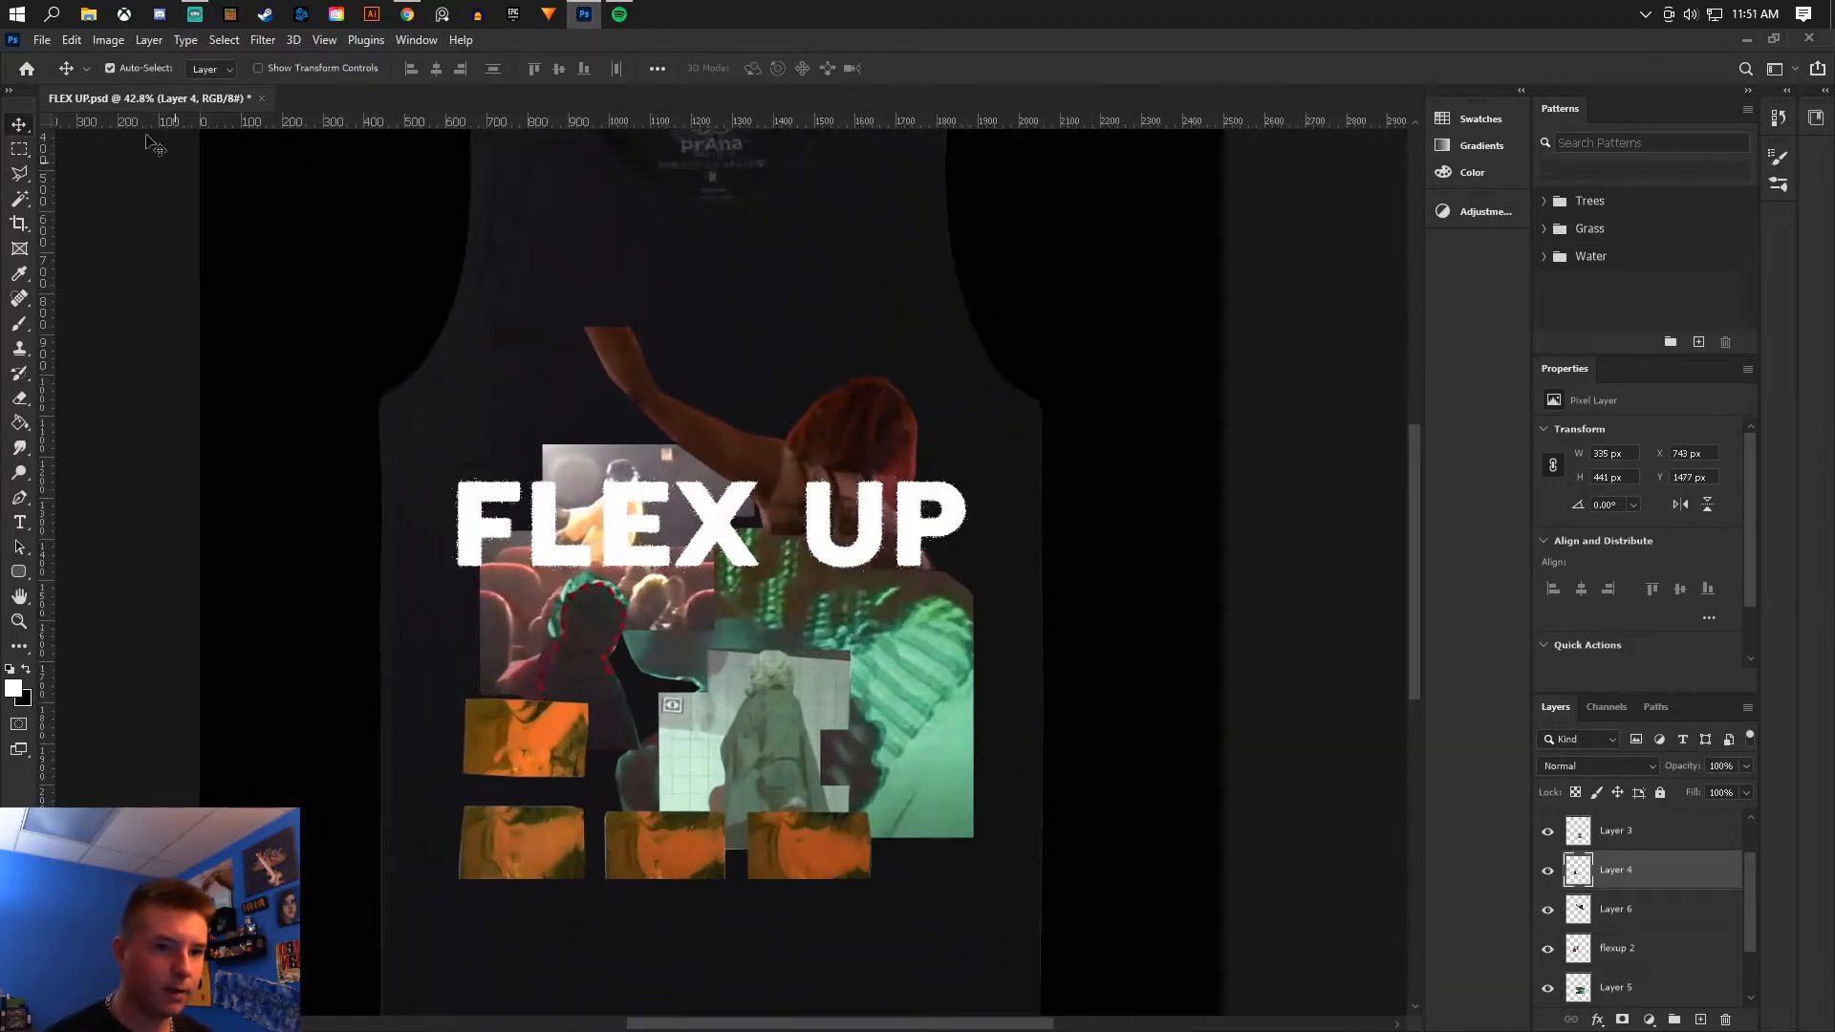
- On Layer 2, marquee the bottom-right orange frame and copy it to a new layer
click(42, 39)
click(84, 260)
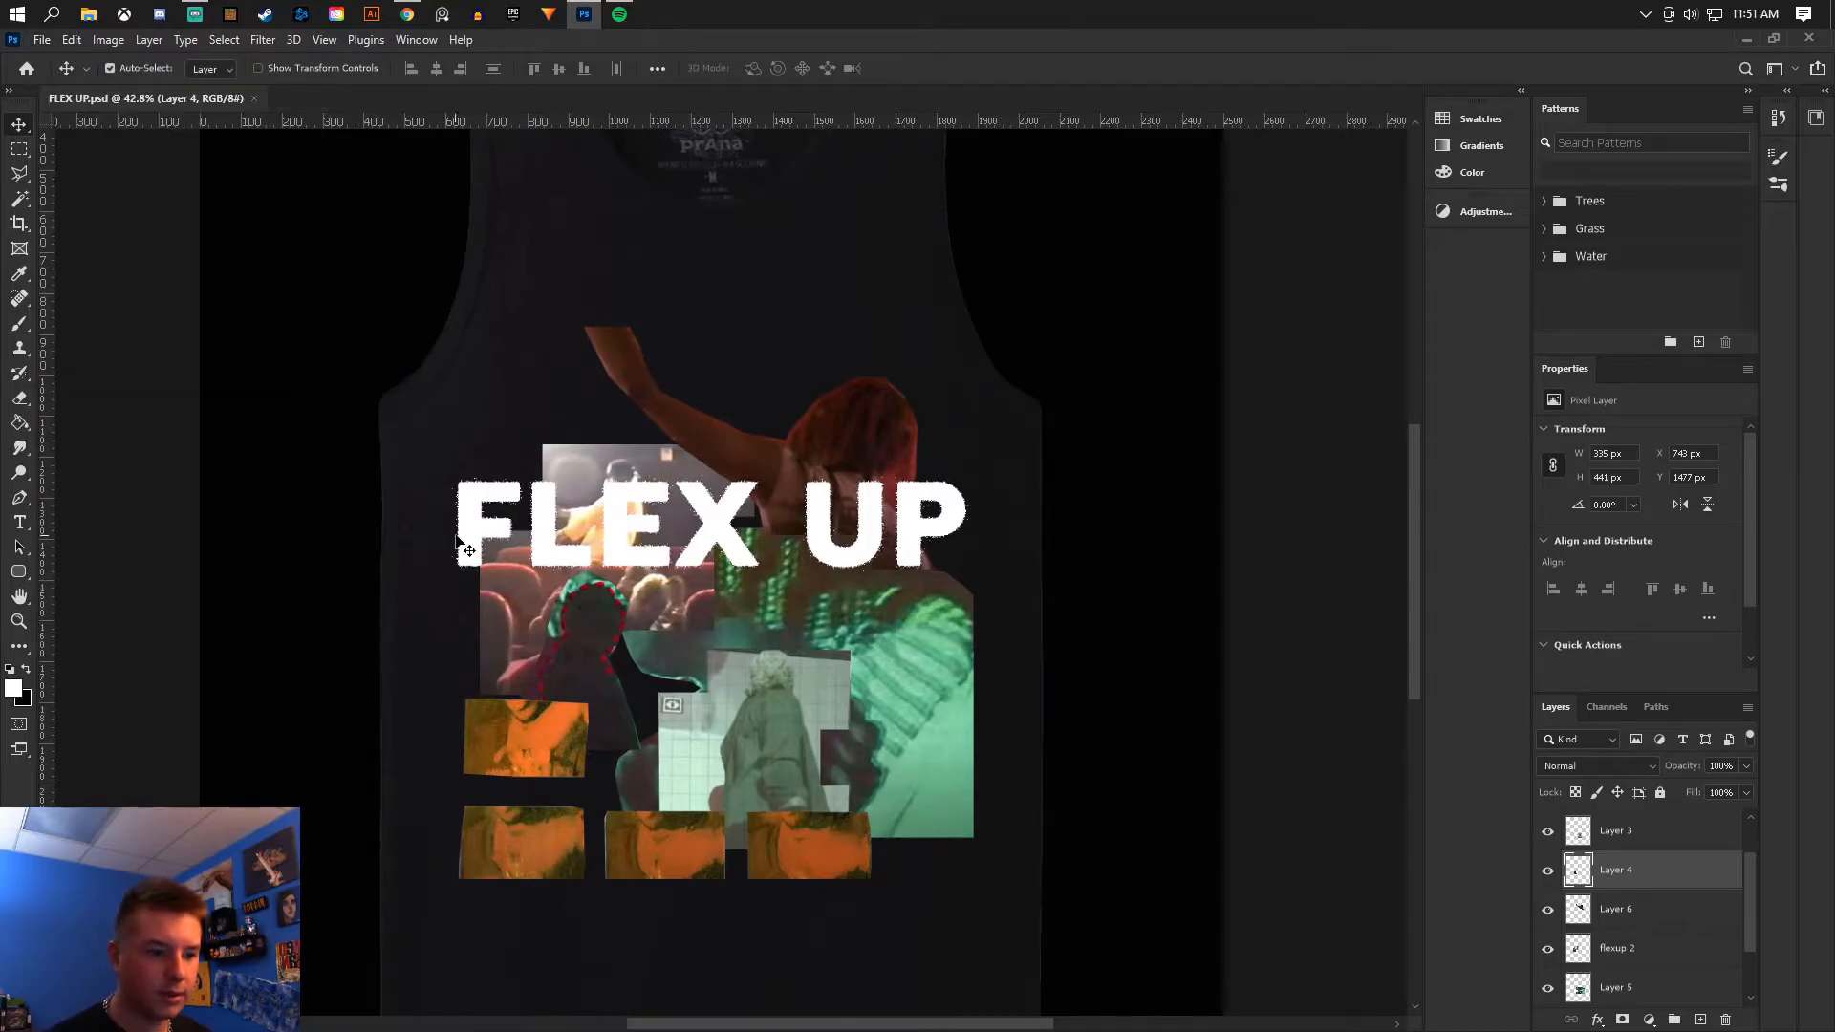
click(19, 150)
scroll(1595, 892, up, 2)
click(1548, 850)
click(1615, 851)
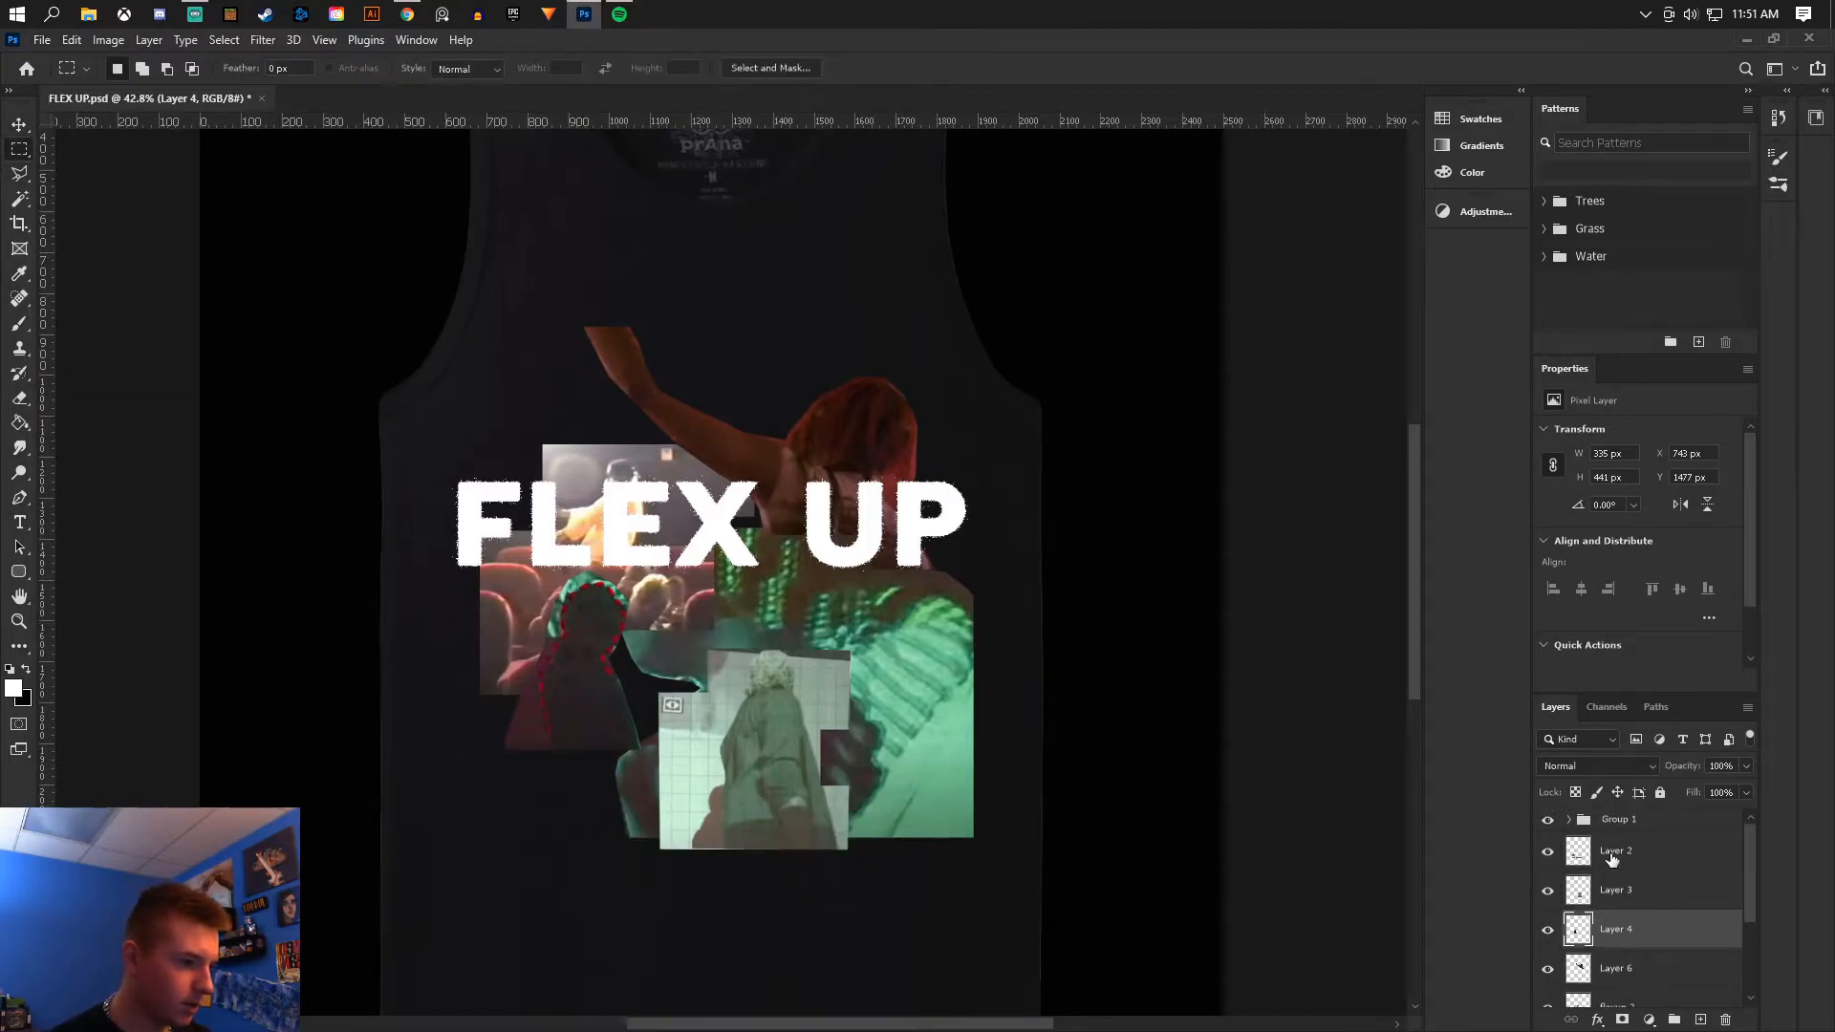
click(1548, 850)
drag(736, 803, 927, 913)
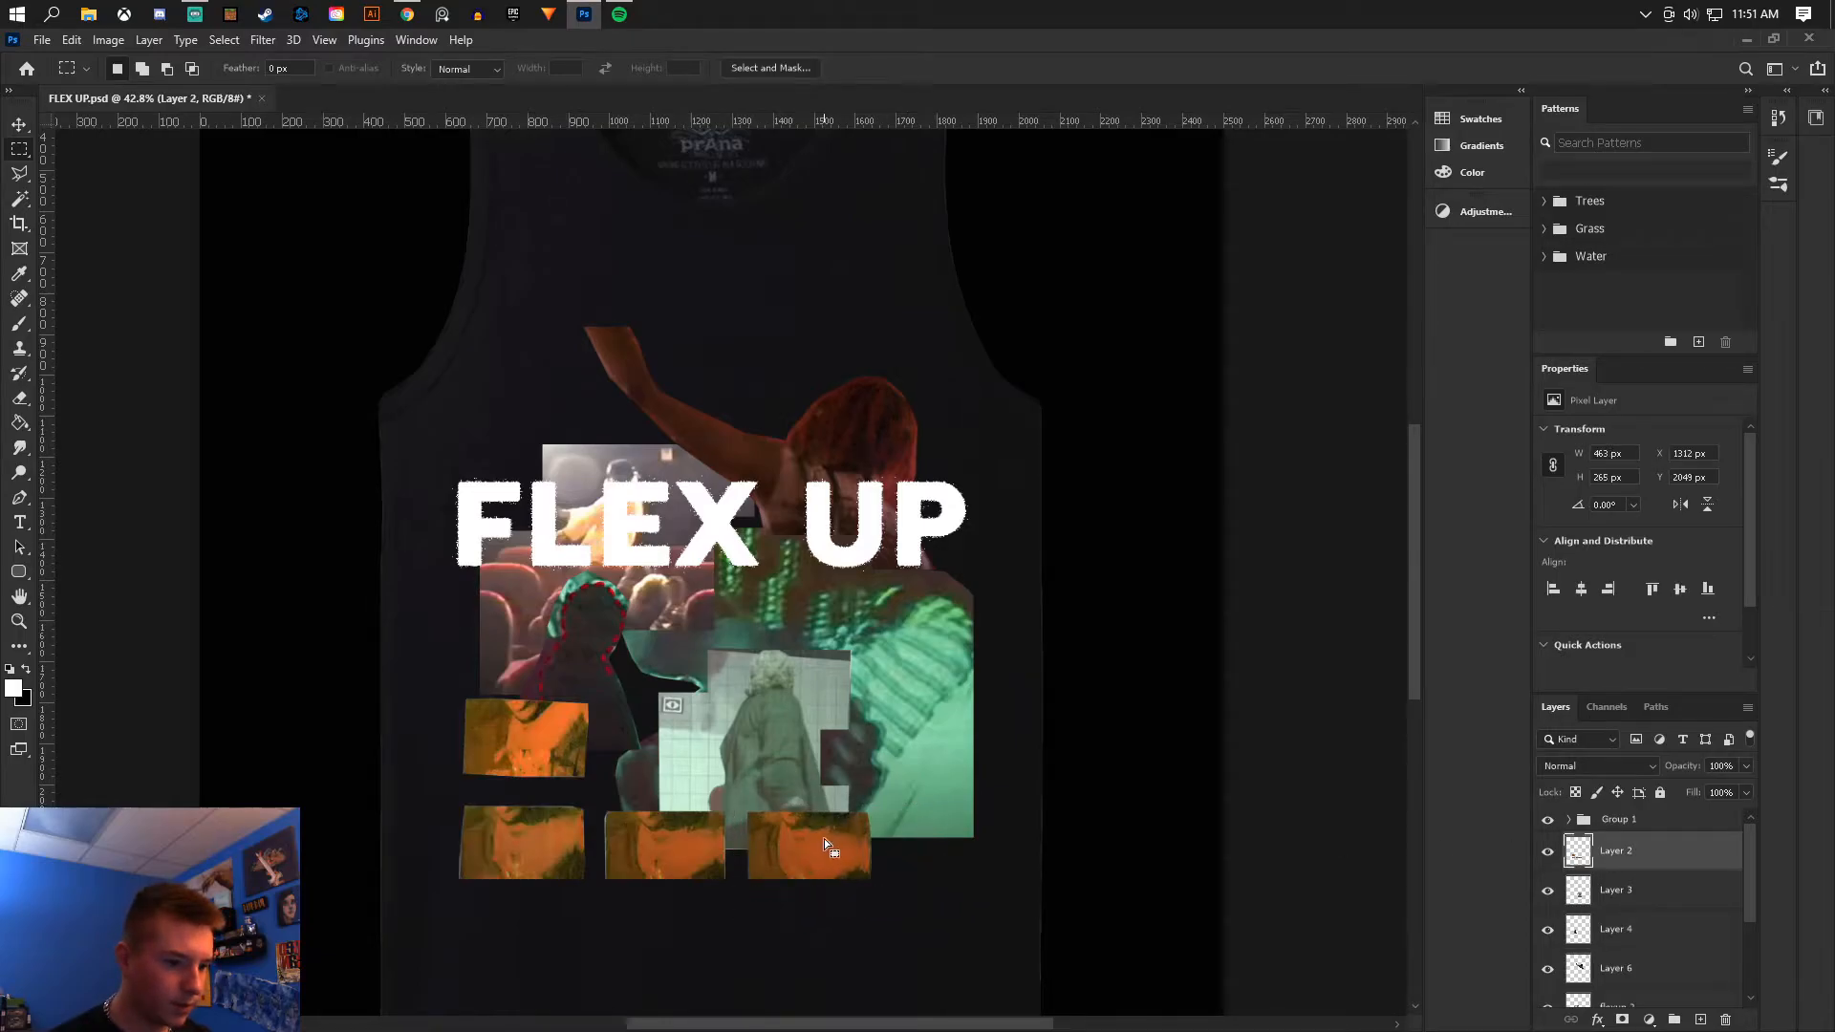
right_click(824, 839)
click(884, 605)
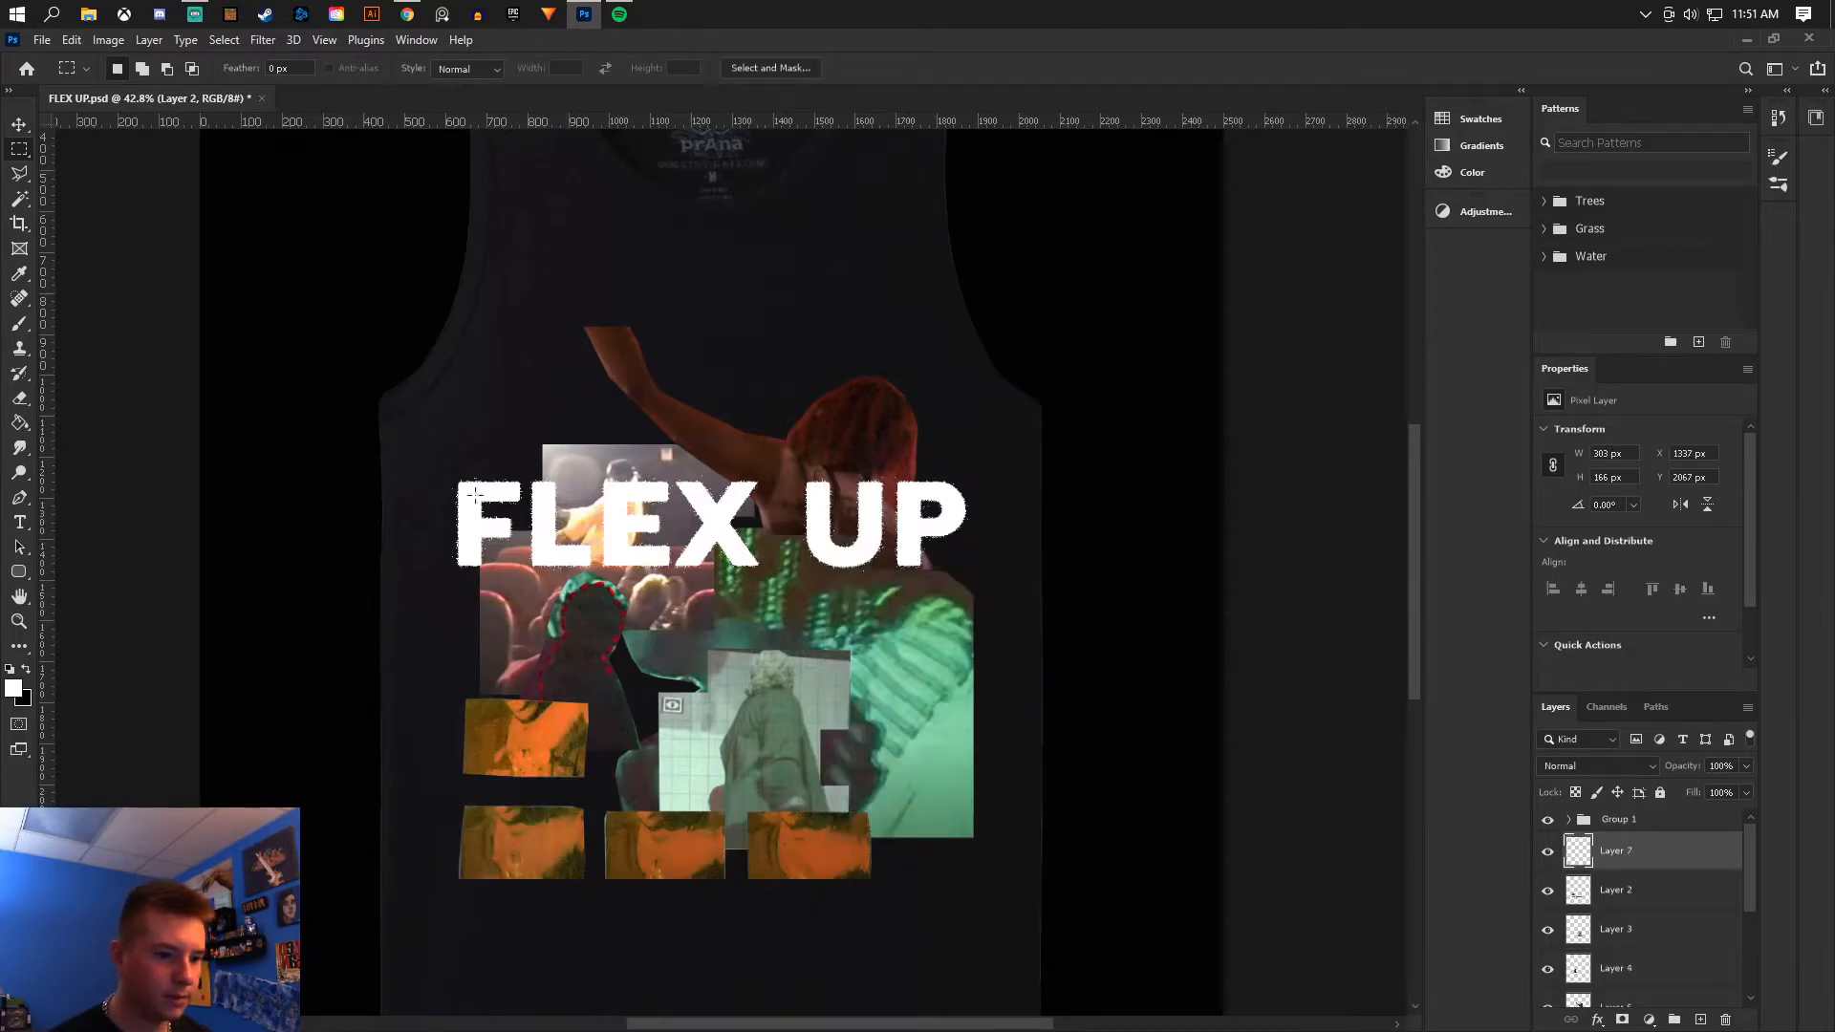
- Transform the copied frame: move it above the collage near the left shoulder, flip and scale it about 115%, and tilt it slightly
key(v)
key(ctrl+t)
drag(842, 853, 628, 354)
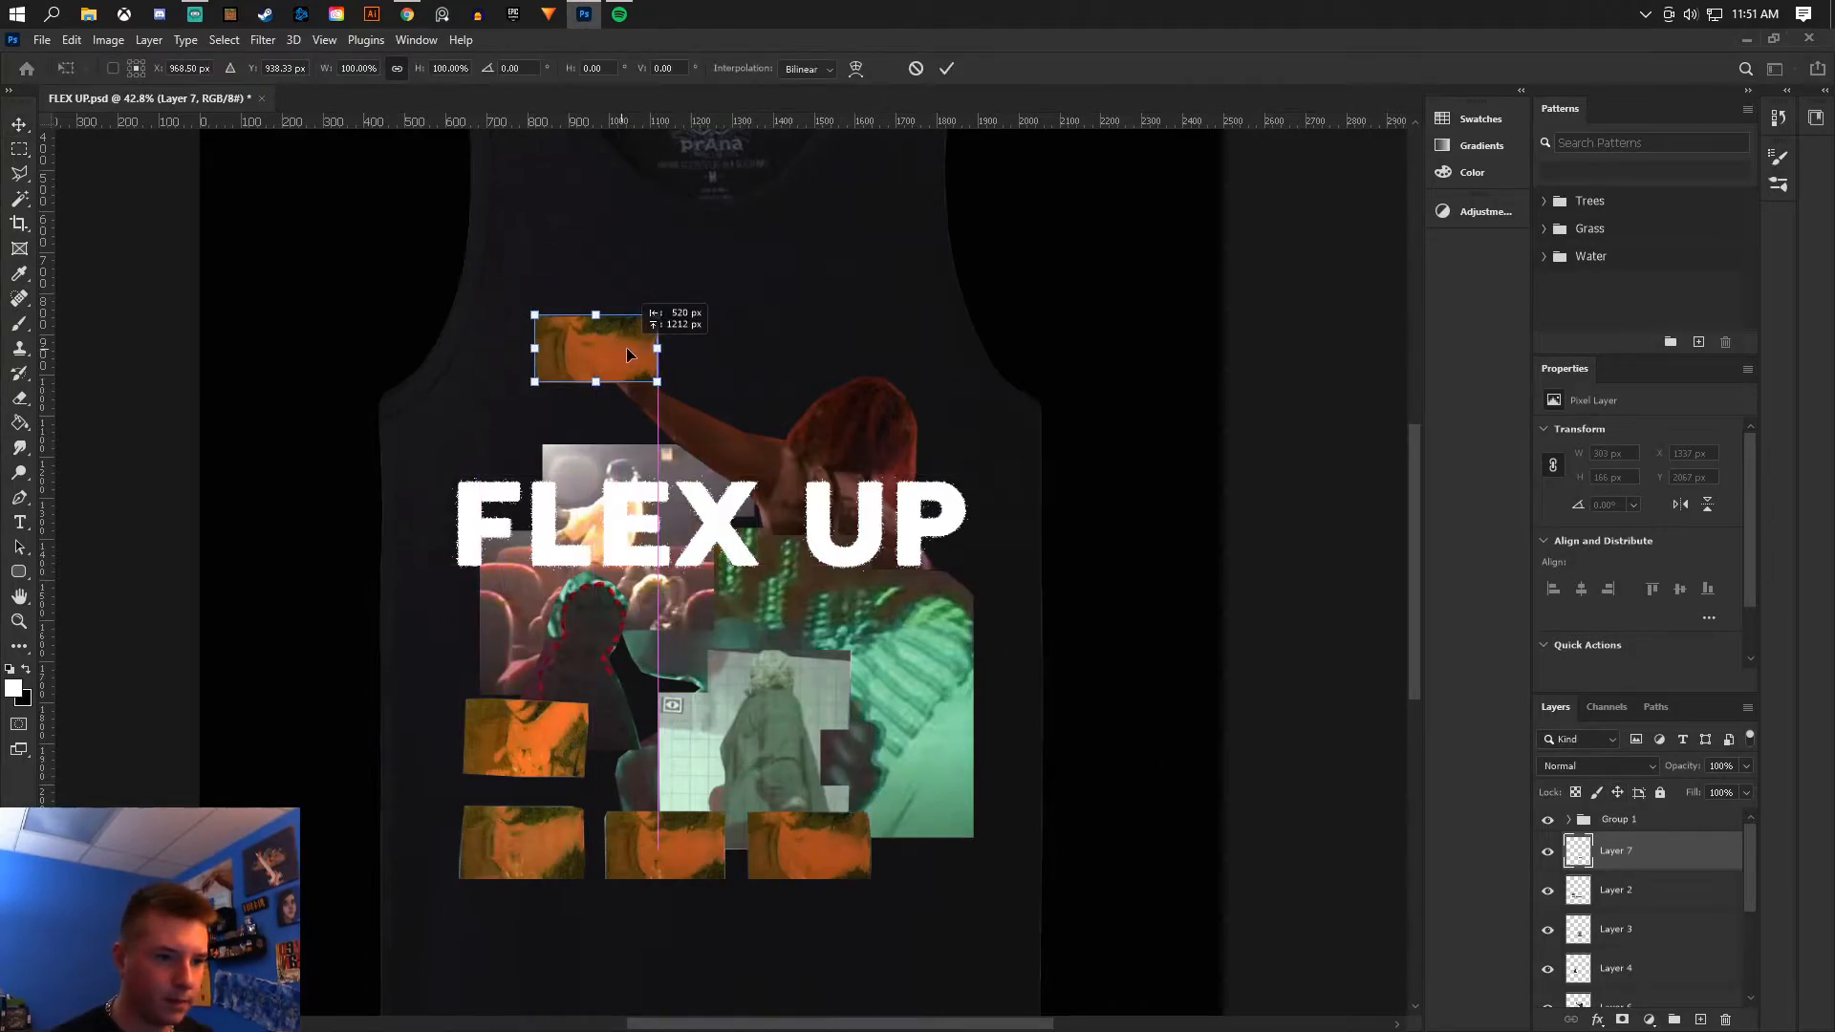
right_click(628, 355)
click(707, 671)
right_click(602, 361)
click(657, 317)
drag(657, 314, 708, 288)
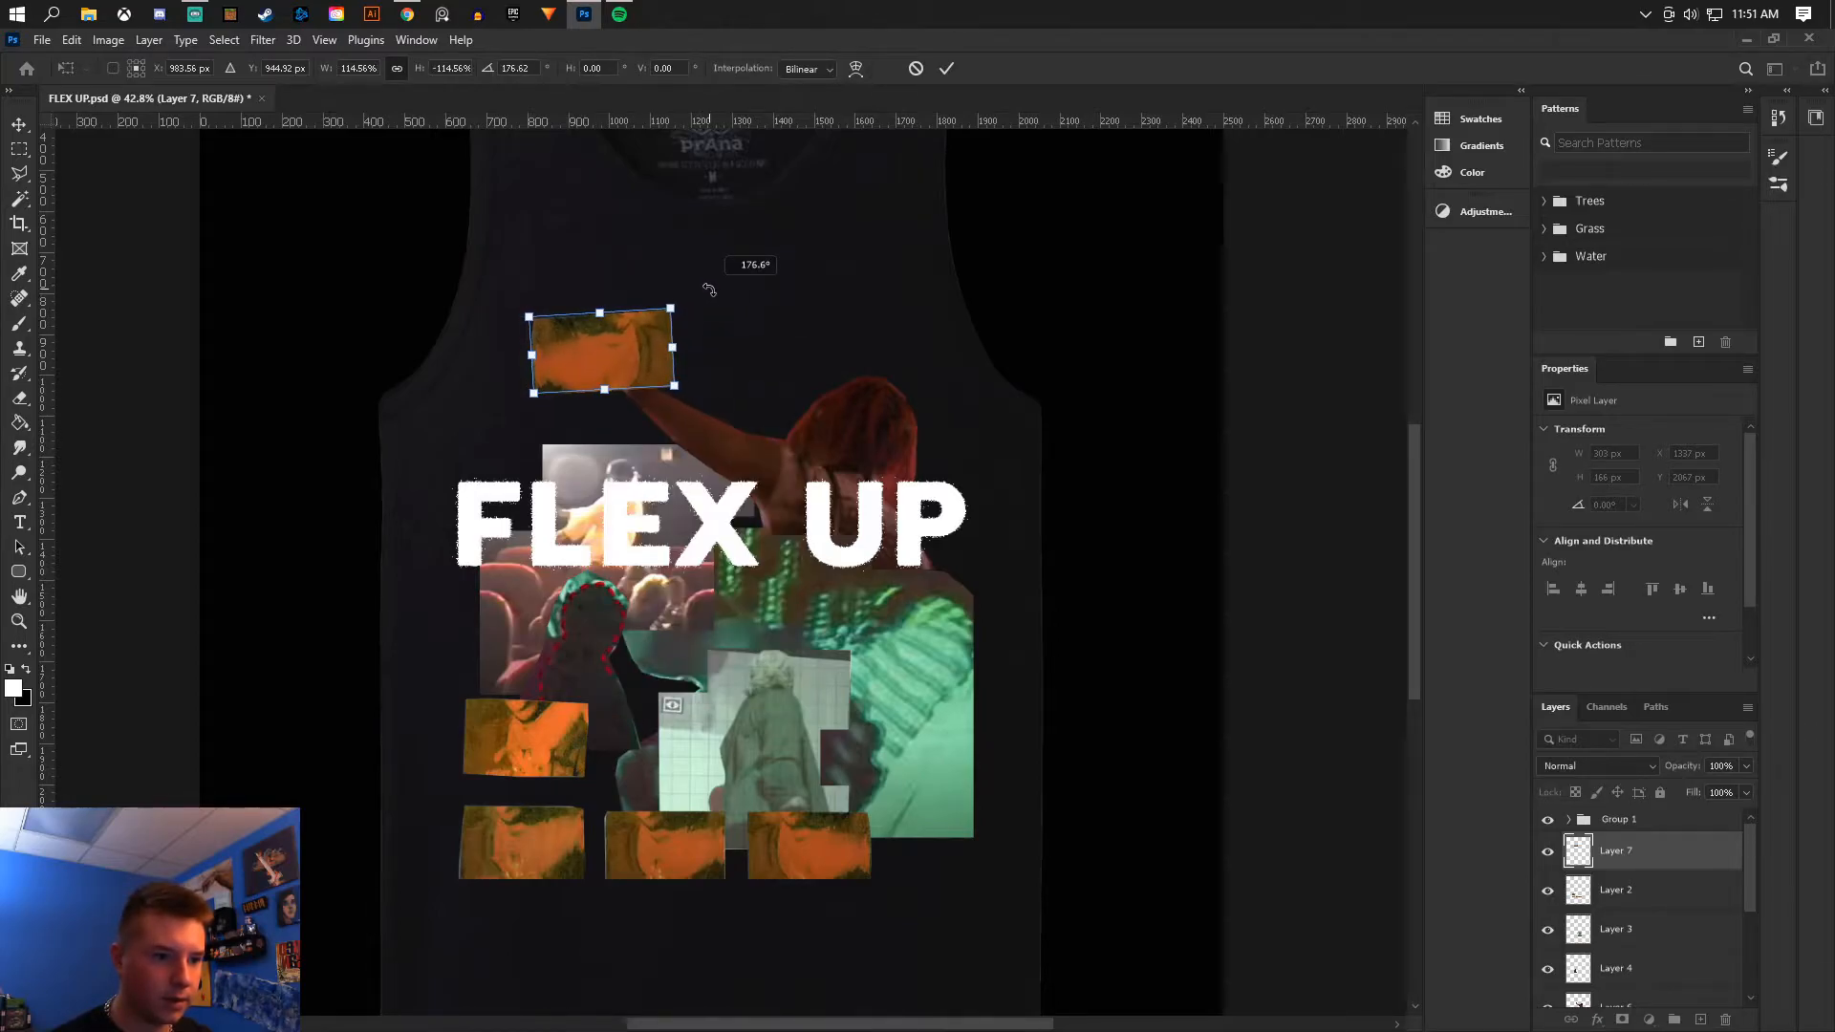
drag(638, 359, 570, 382)
click(19, 124)
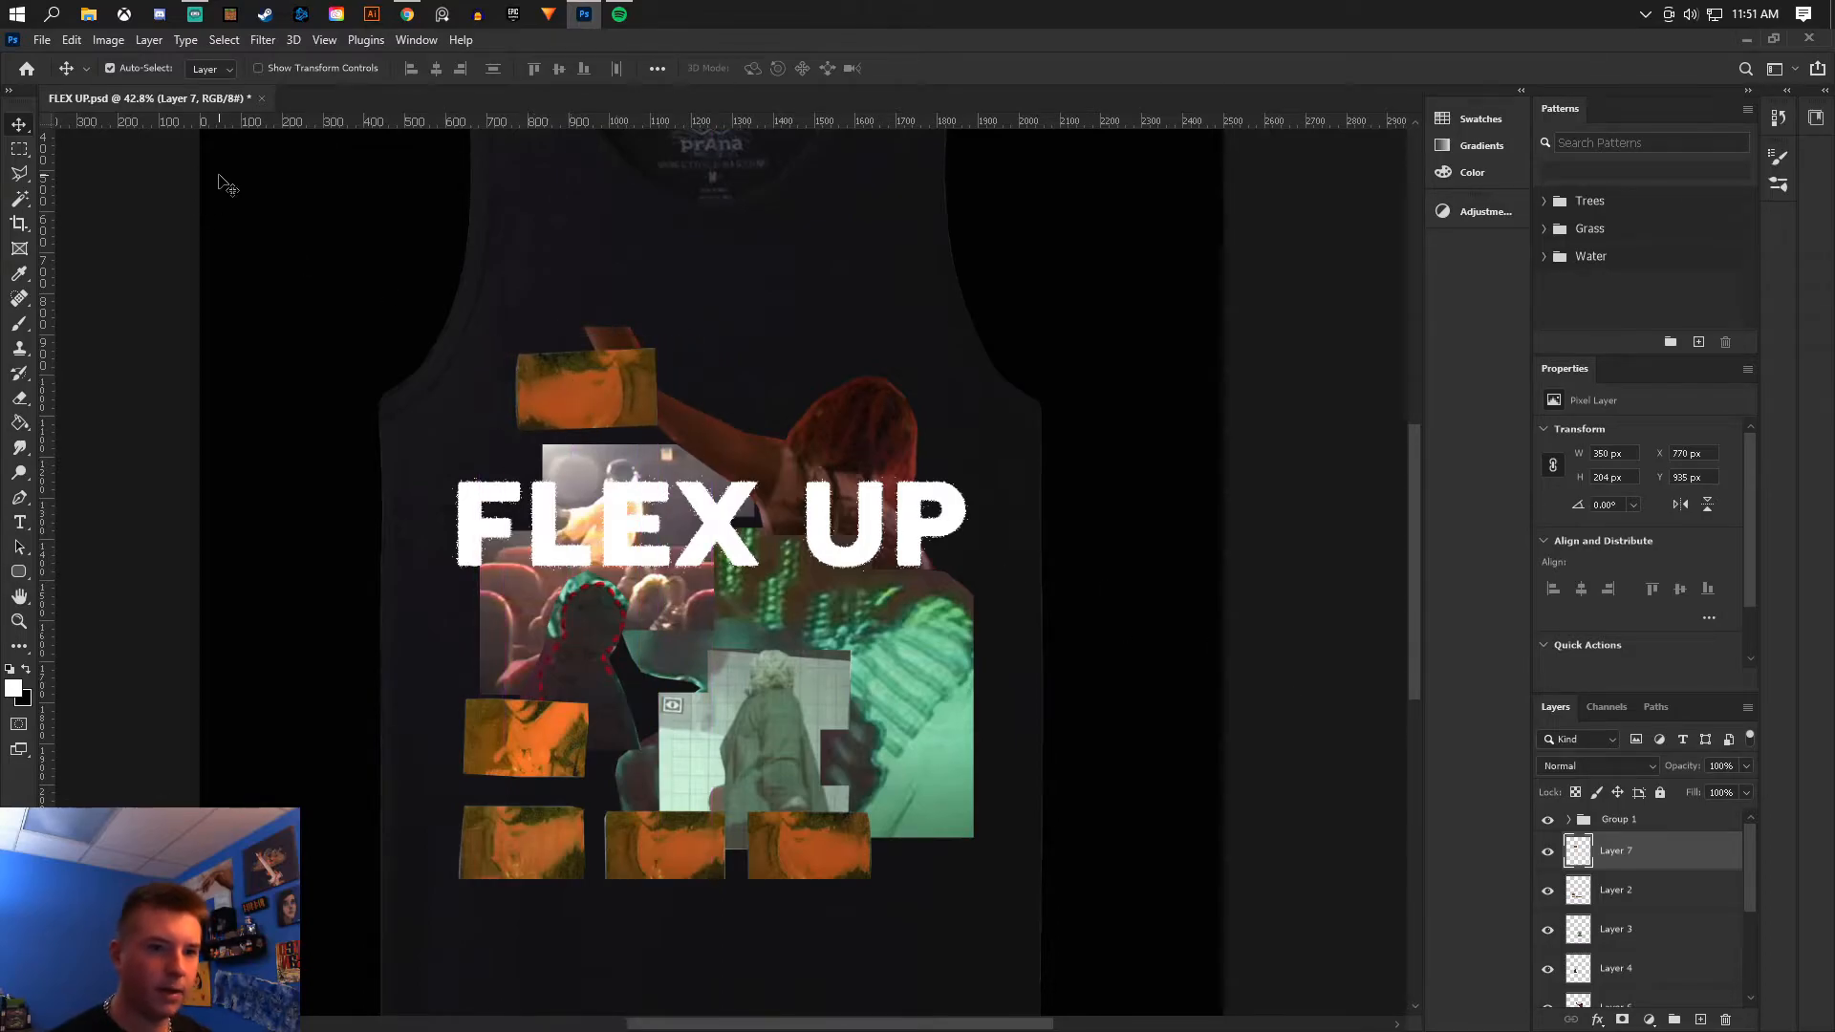
- Invert the colors of the copied frame
key(ctrl+i)
click(42, 40)
click(72, 253)
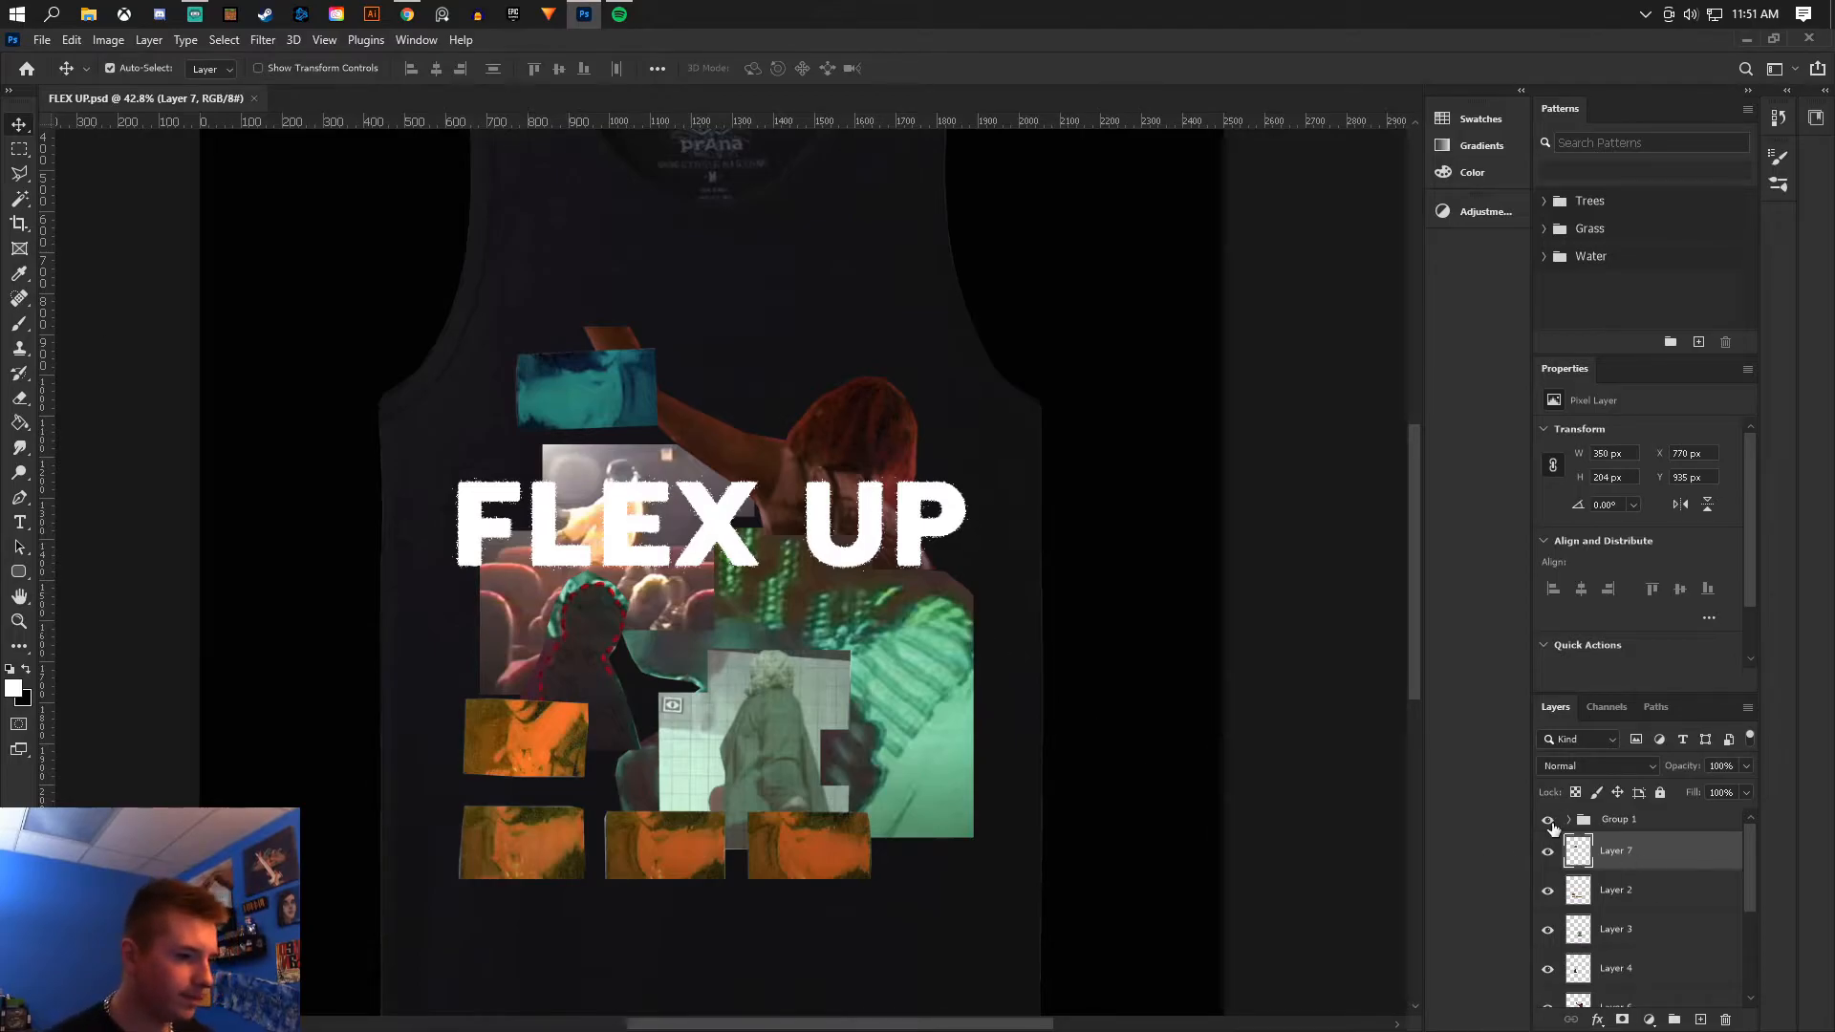
scroll(907, 658, down, 3)
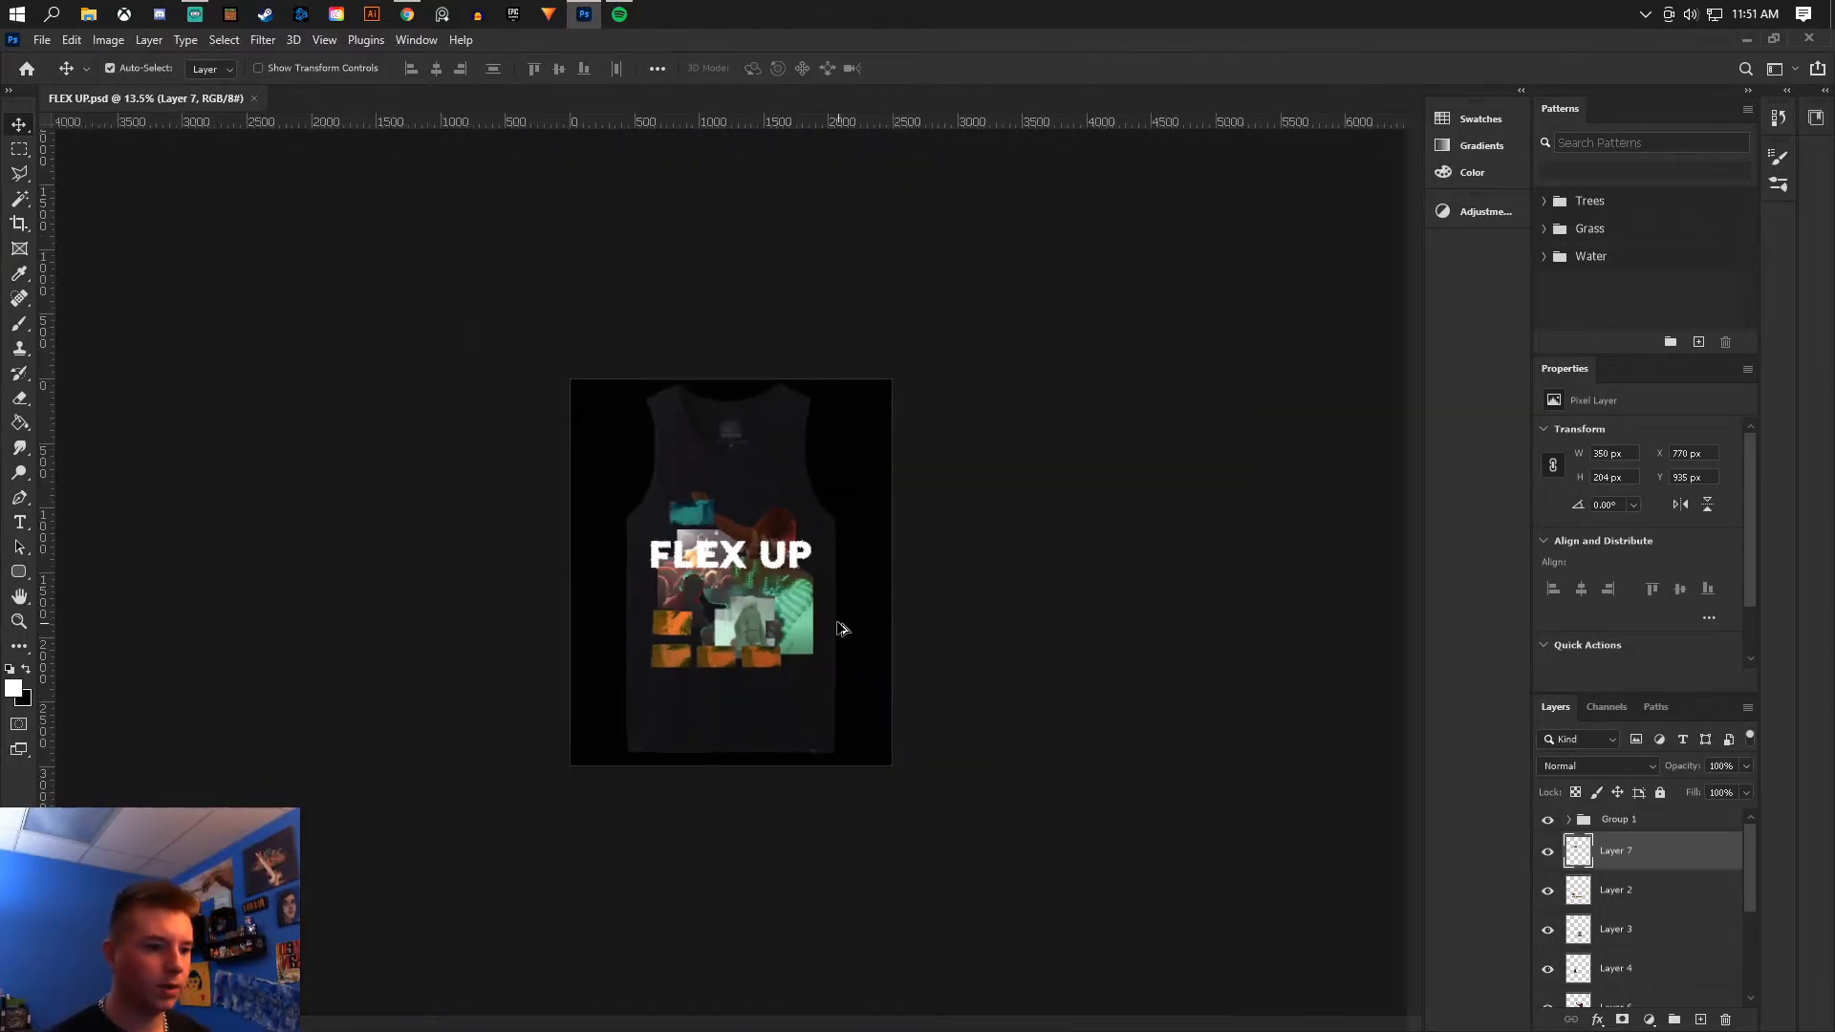
scroll(944, 667, up, 2)
scroll(1575, 971, down, 3)
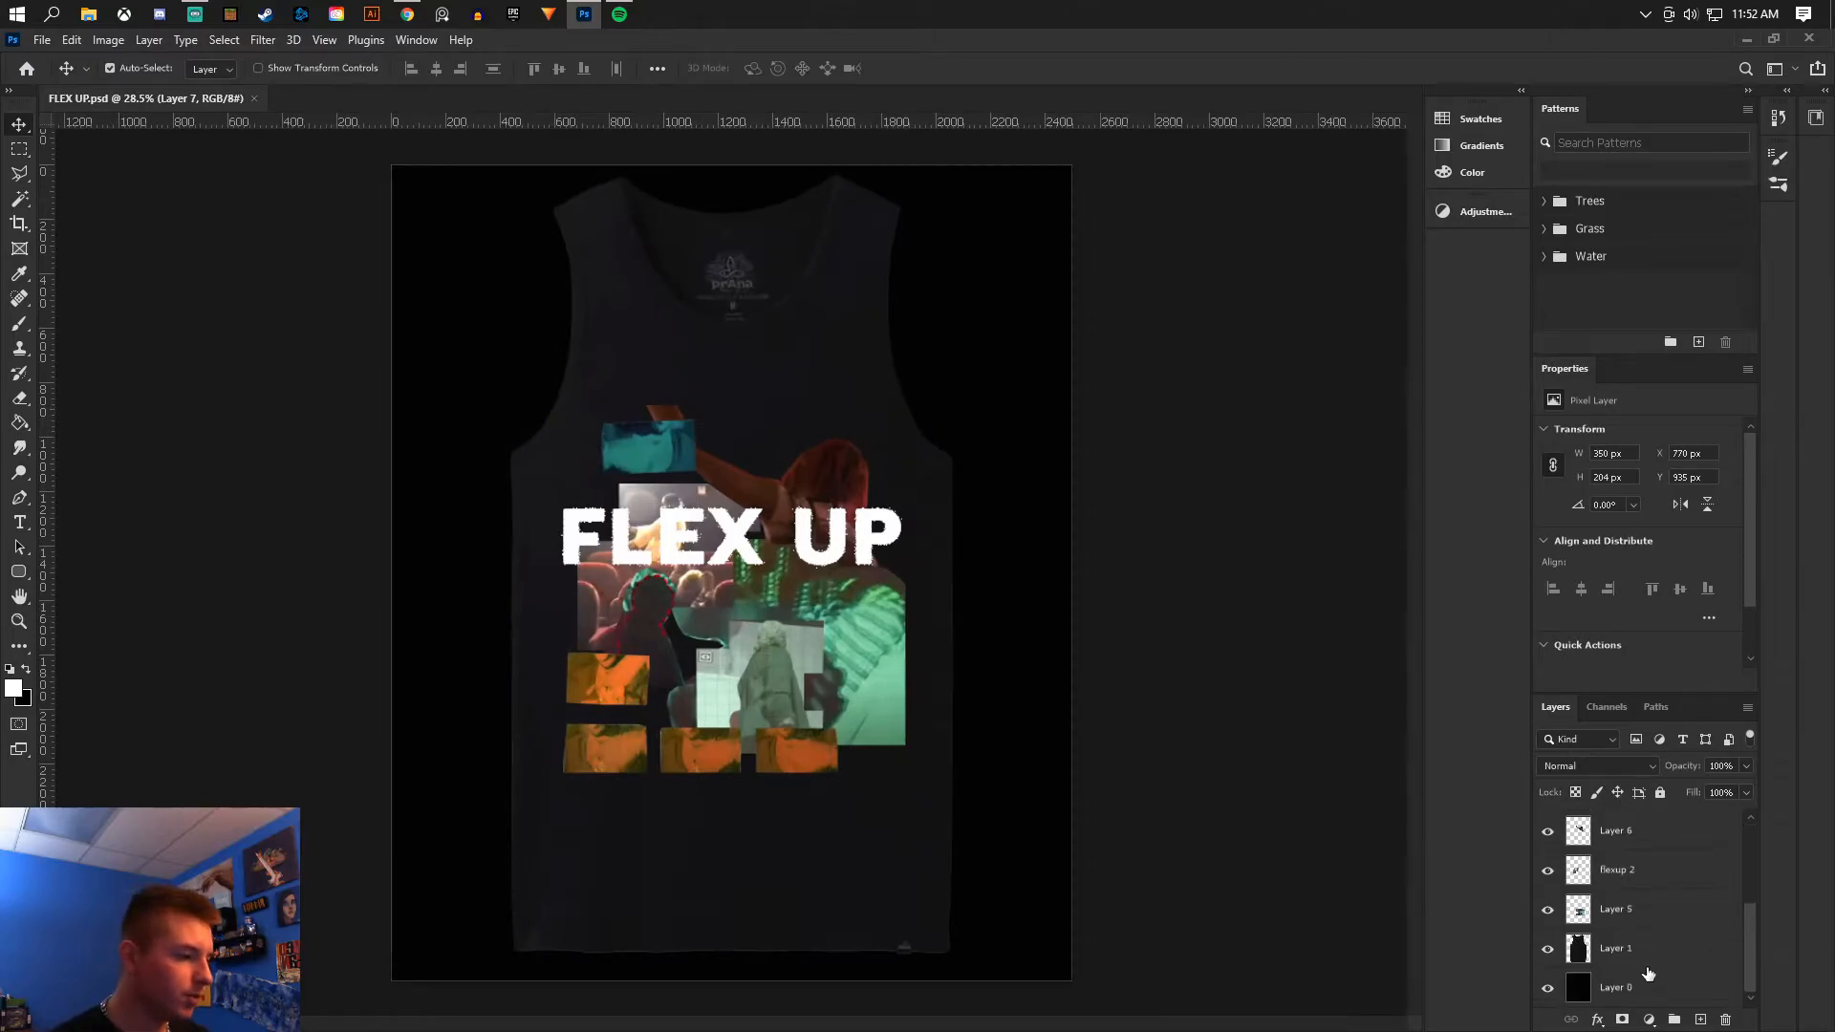
- Group the collage layers into Group 2, duplicate the group, and merge the copy into a single layer
shift+click(1636, 916)
click(1674, 1021)
click(1548, 876)
click(1548, 875)
drag(1636, 847, 1640, 841)
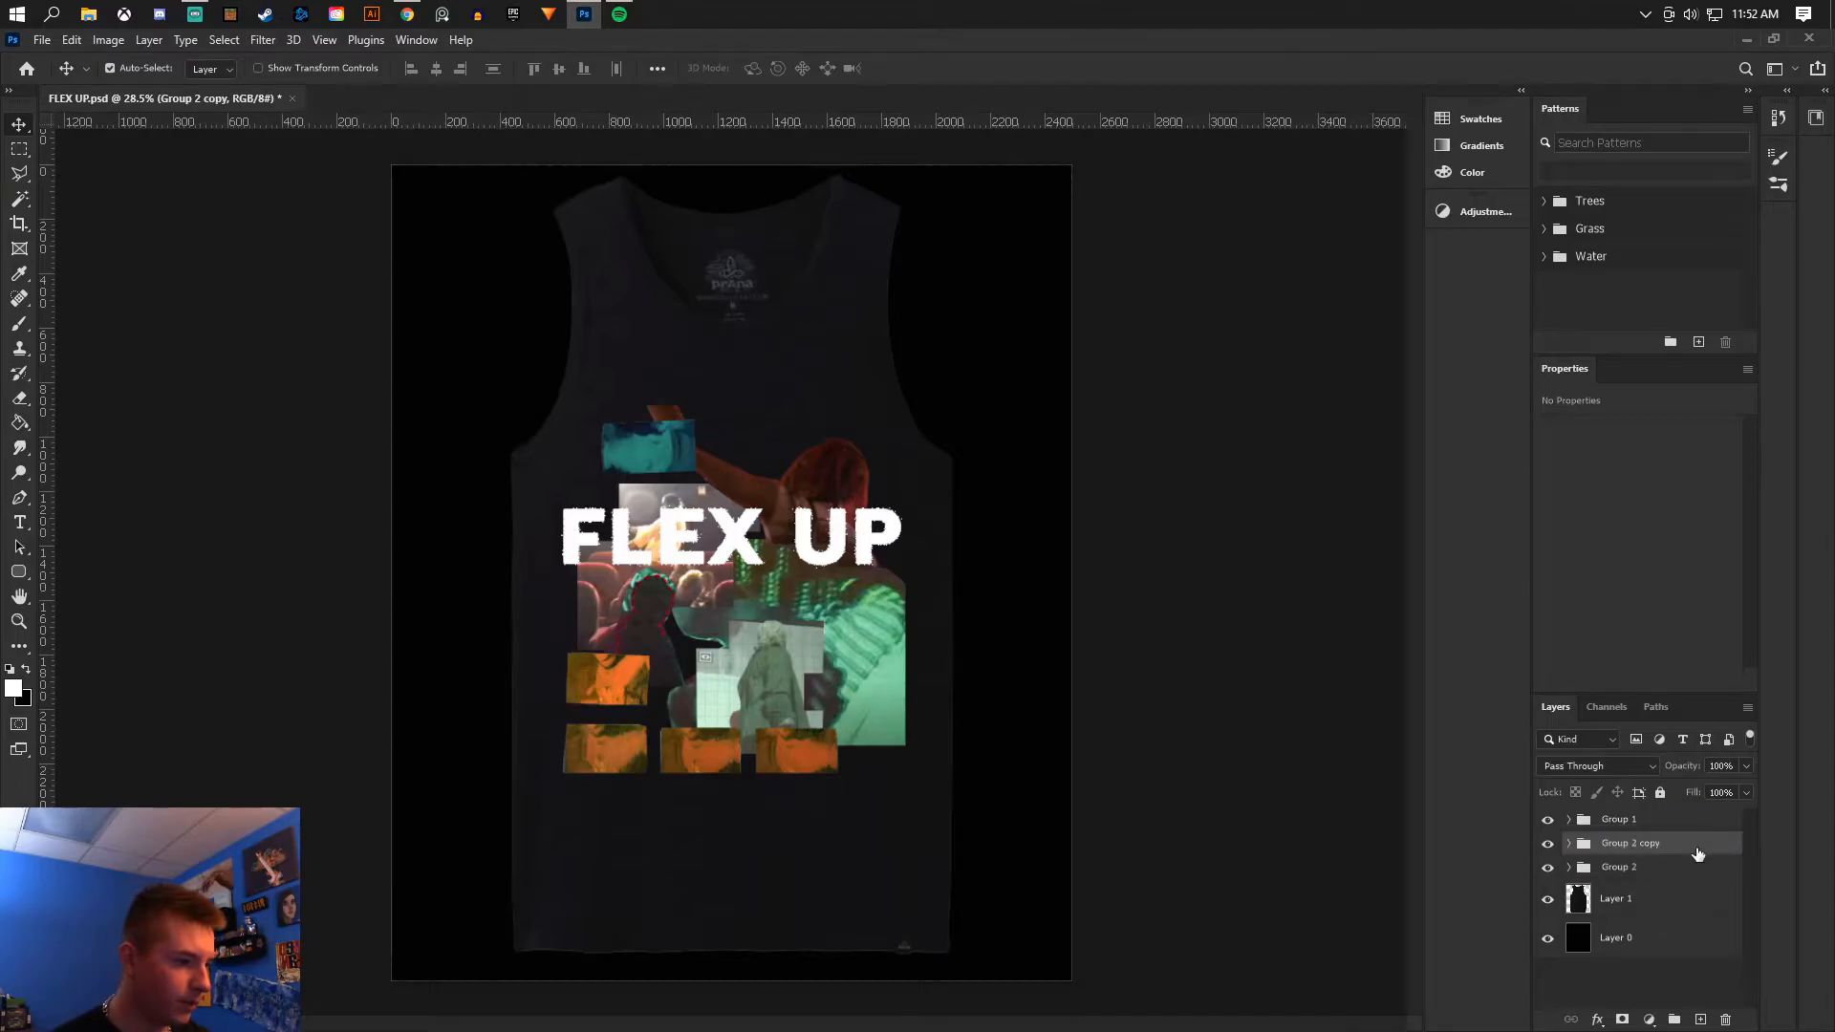
right_click(1698, 846)
click(1698, 696)
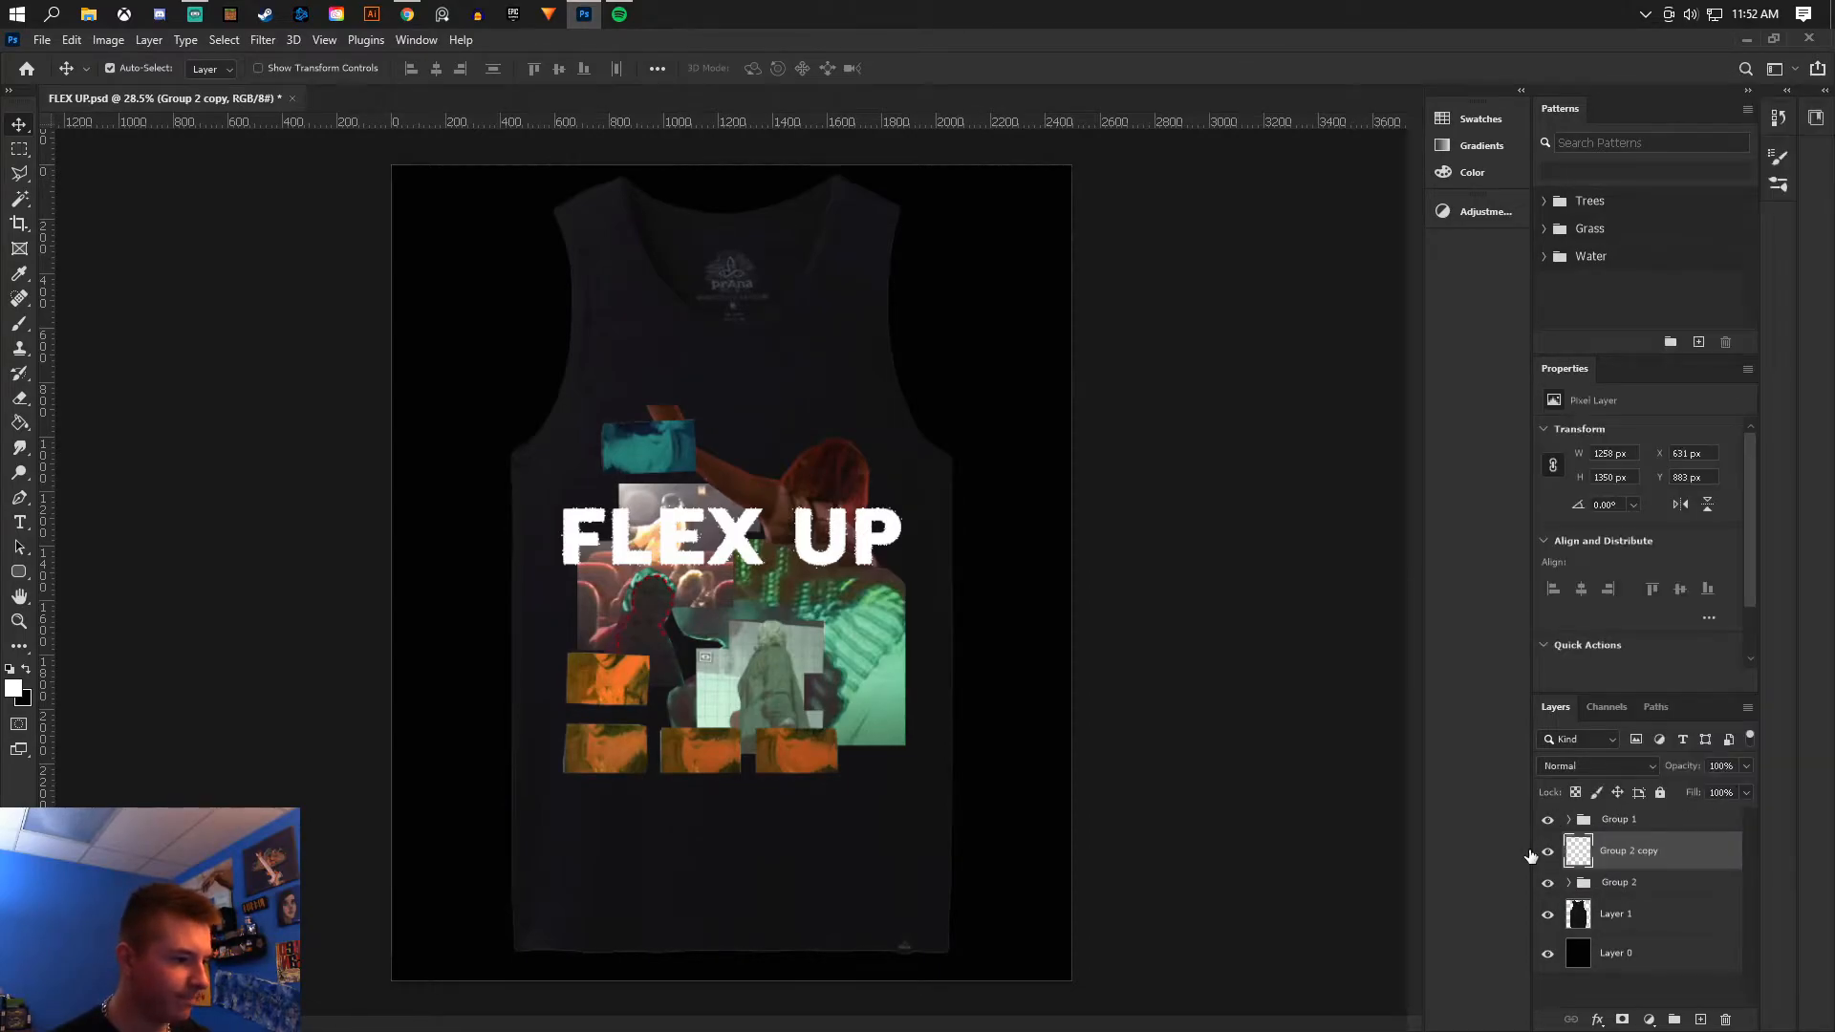
- Lower the merged collage copy's brightness to -52 with Brightness/Contrast
click(108, 39)
mouse_move(143, 84)
click(373, 87)
mouse_move(1093, 203)
mouse_down()
mouse_move(1068, 212)
mouse_move(1130, 256)
mouse_up()
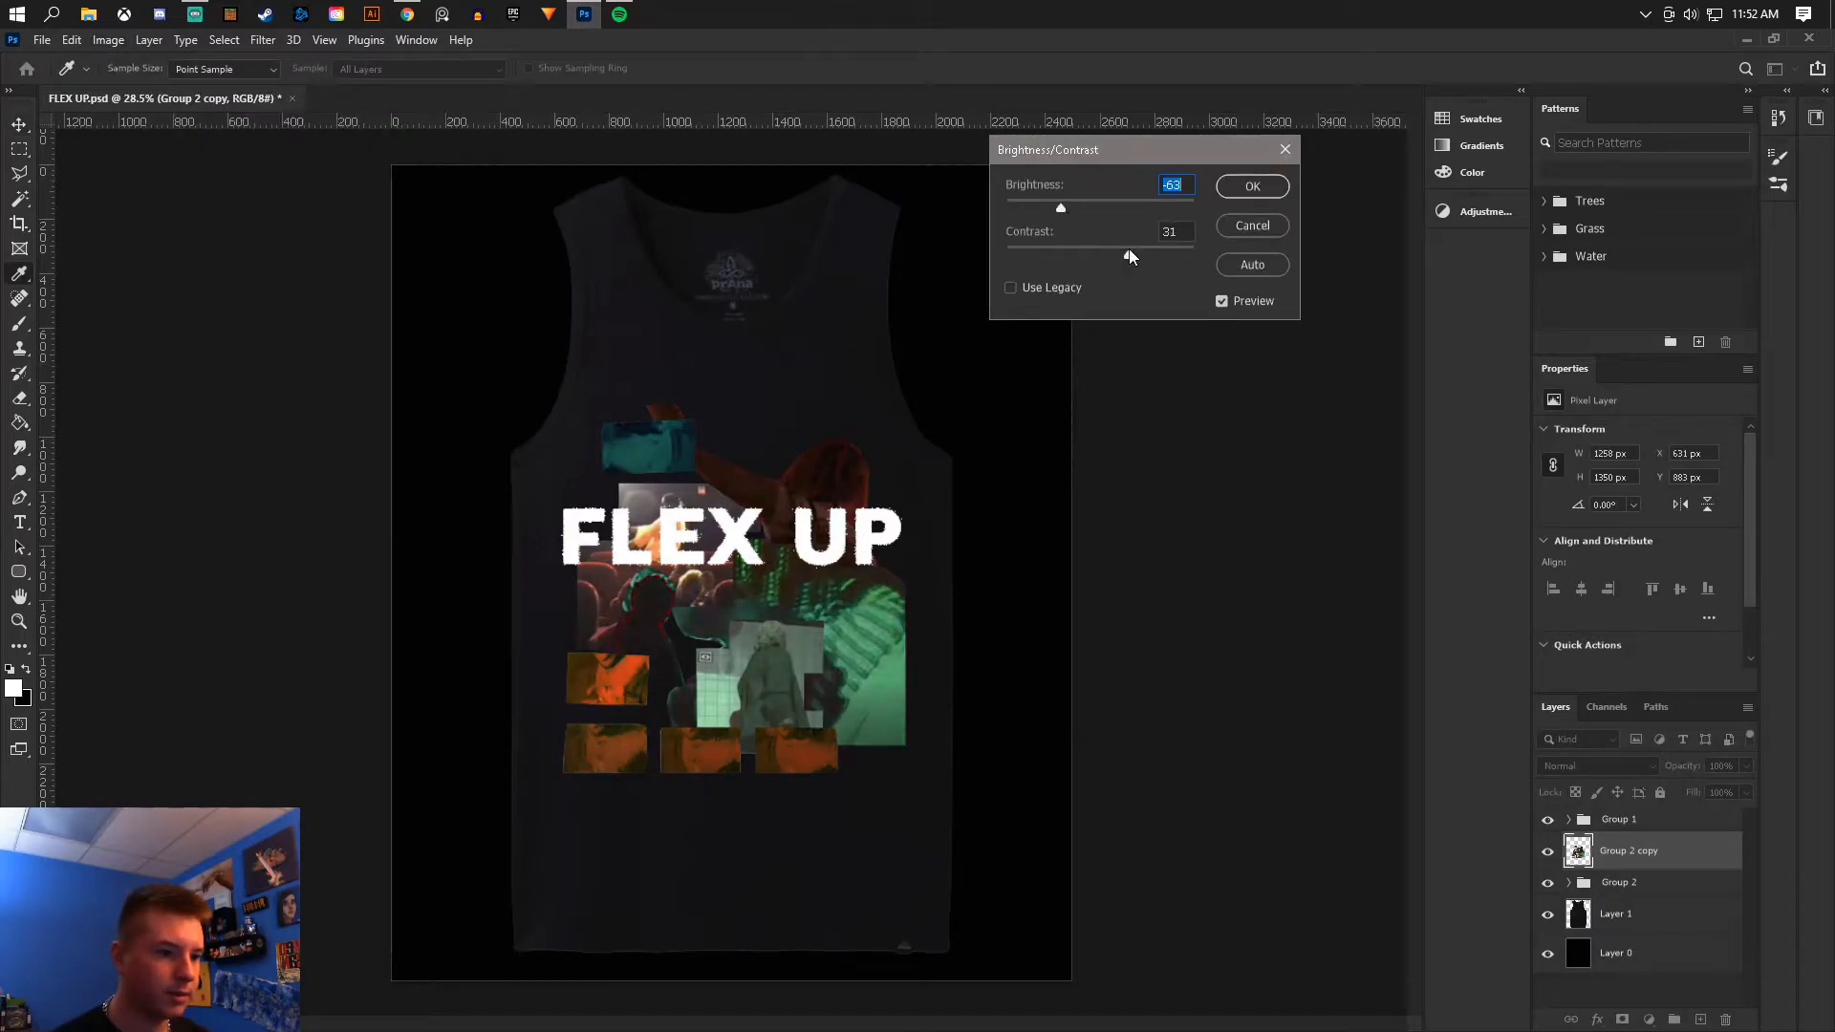
click(1073, 205)
click(1254, 186)
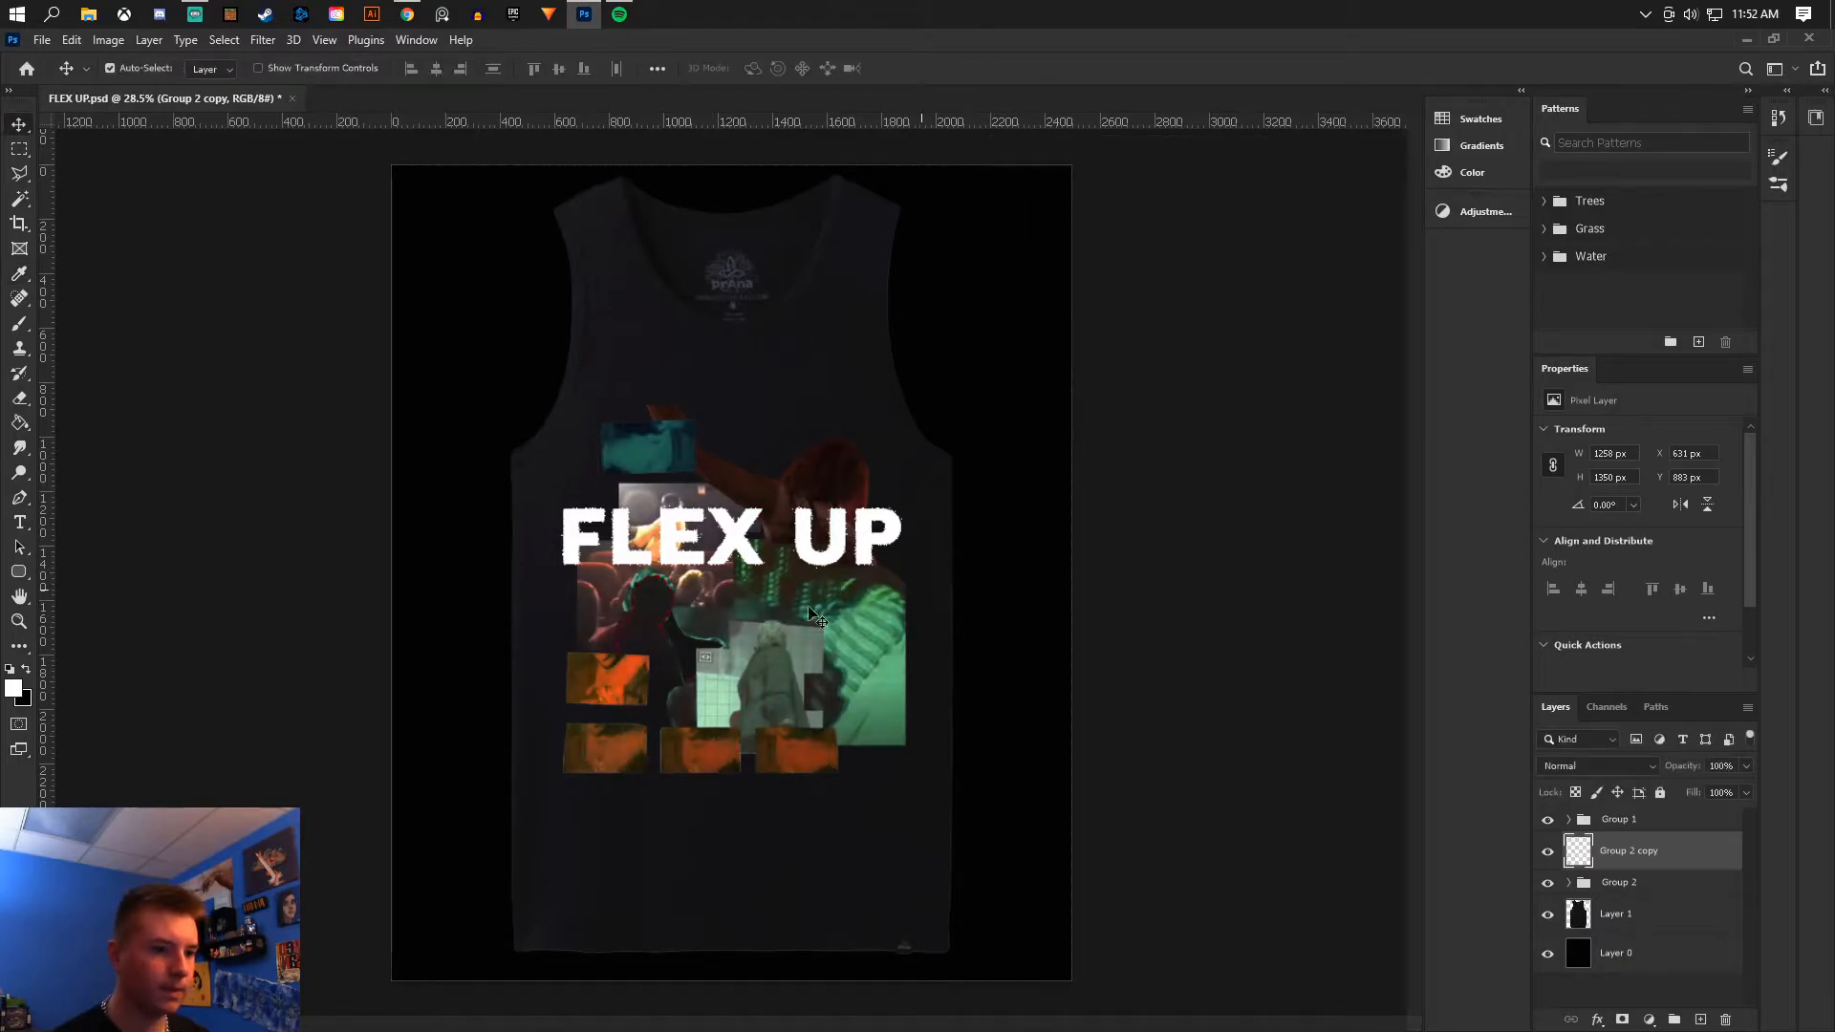
- Turn the merged collage into black and white and set its blend mode to Screen
scroll(786, 552, up, 4)
click(1700, 1018)
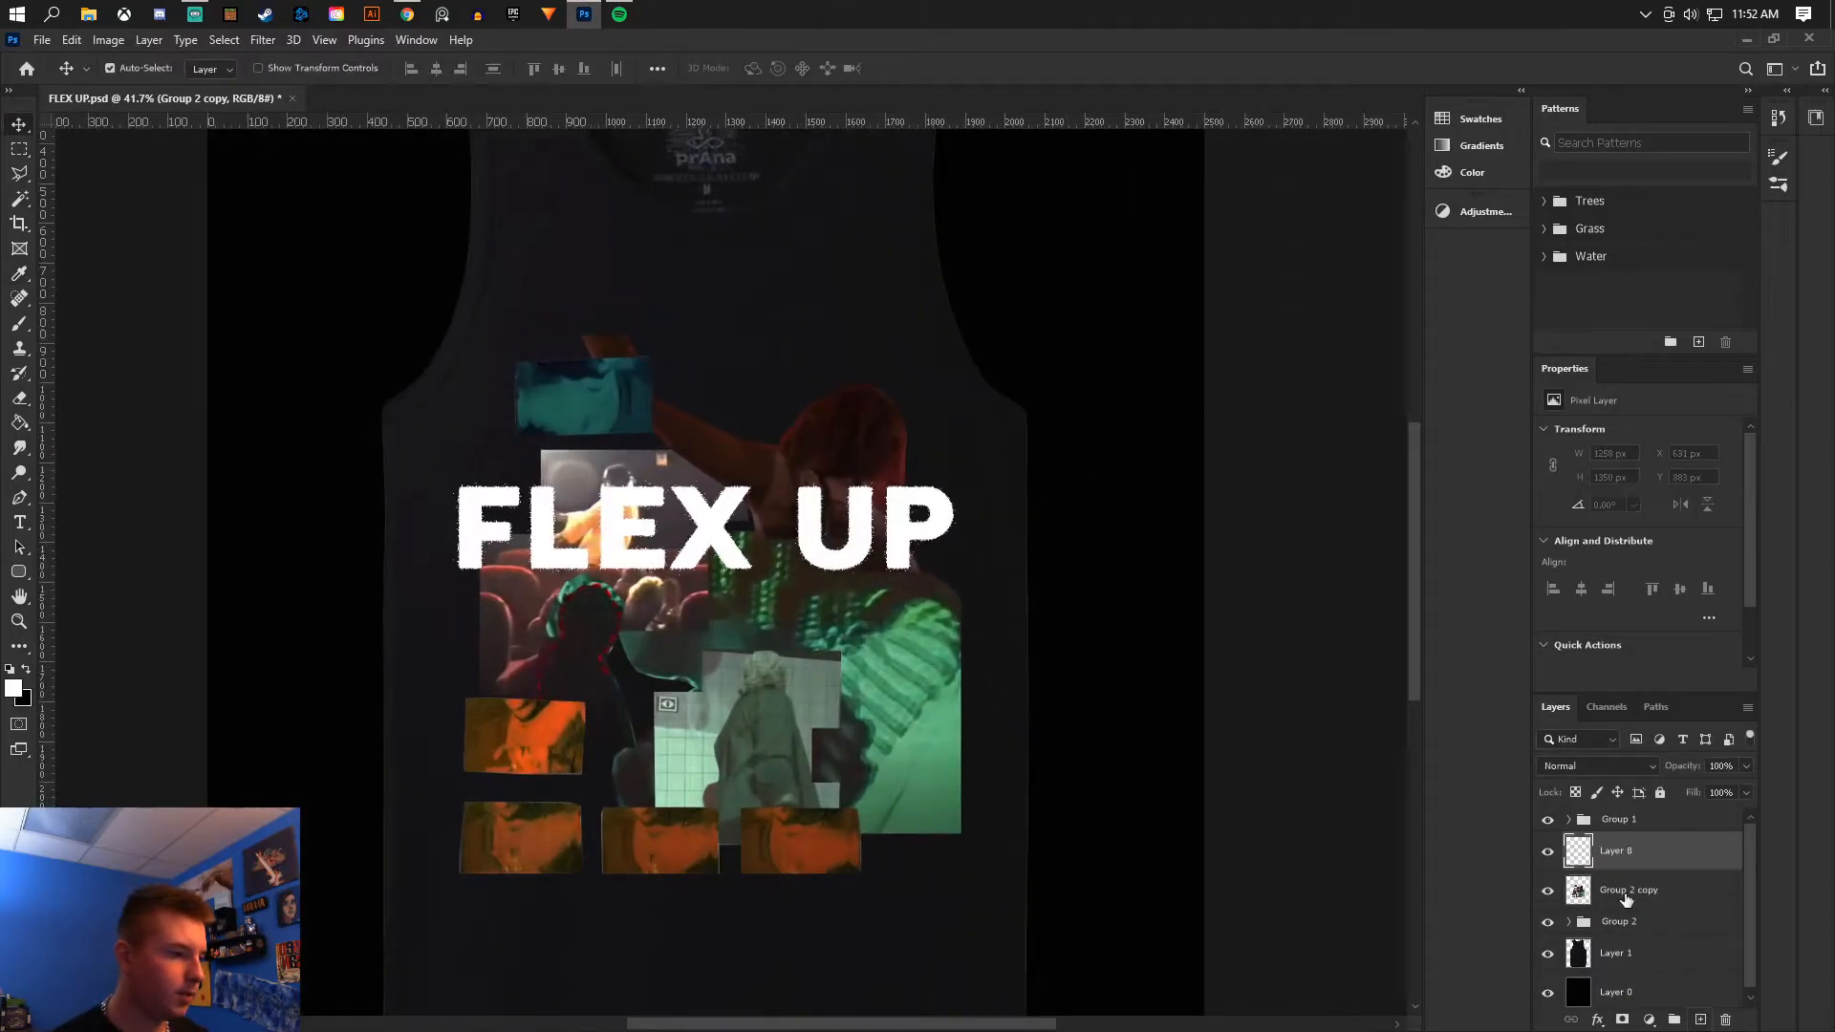
key(ctrl+alt+g)
key(g)
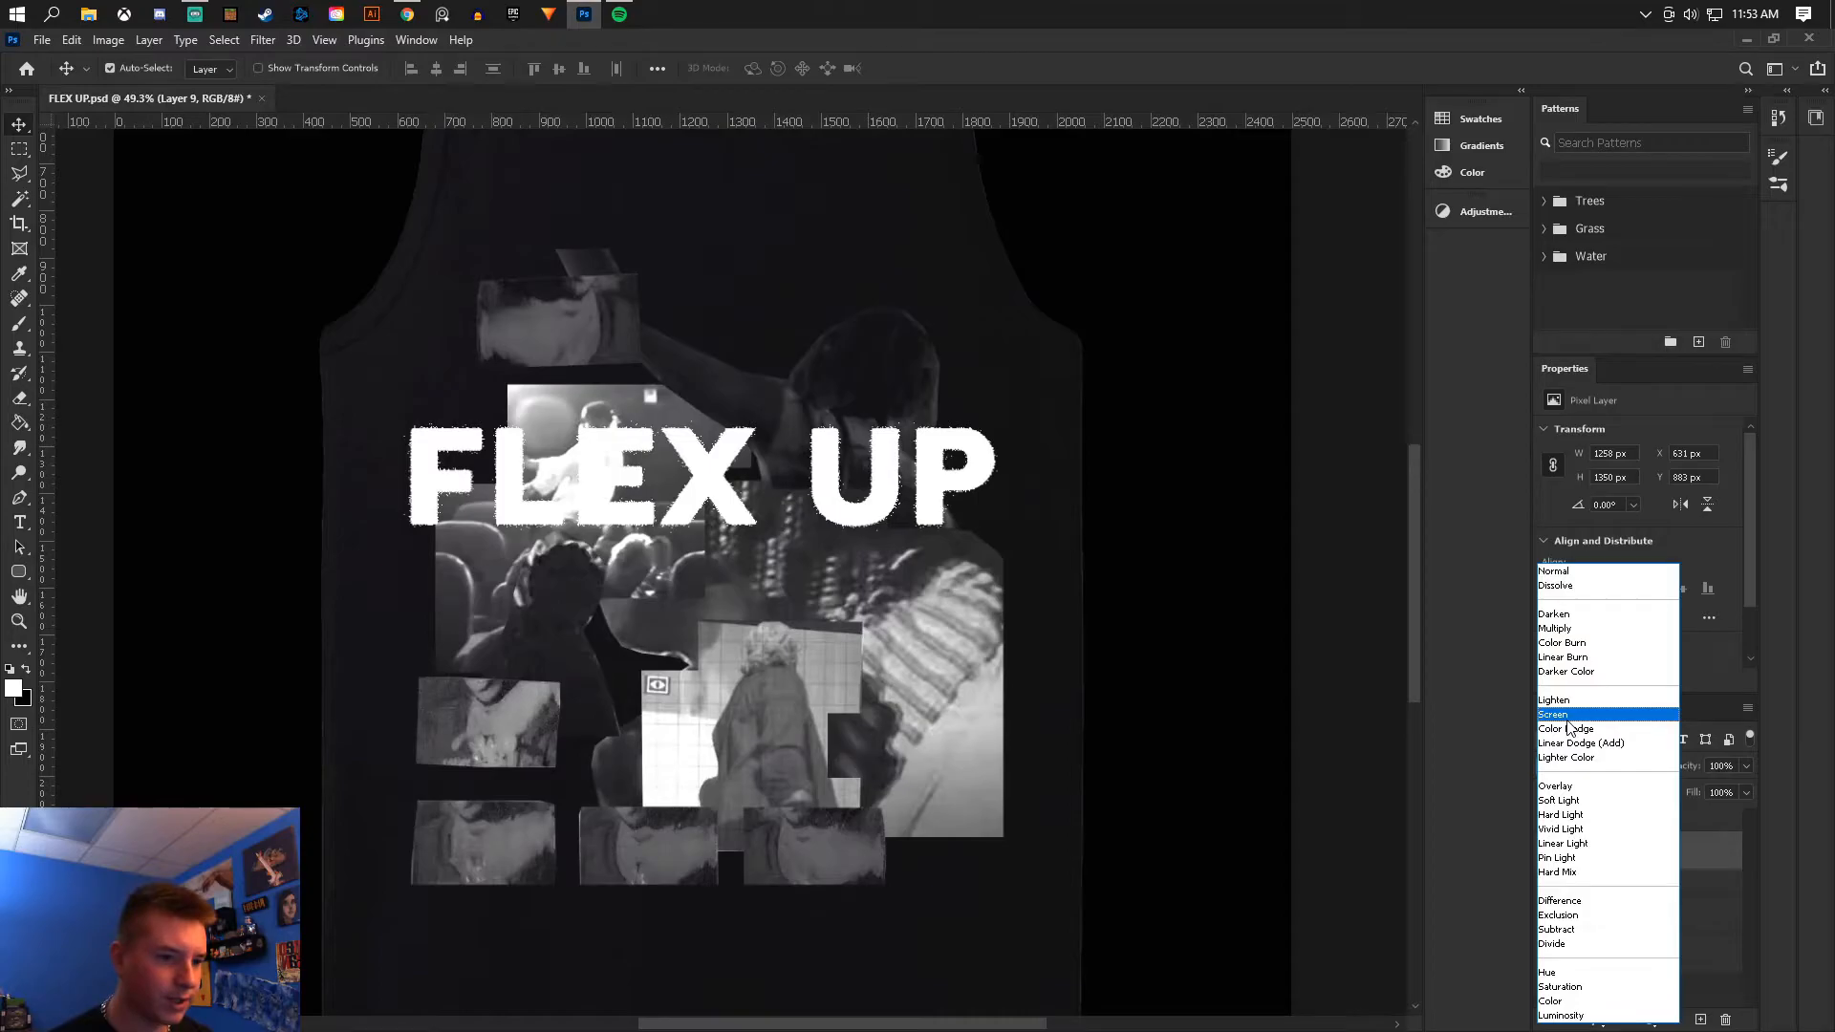
click(1567, 717)
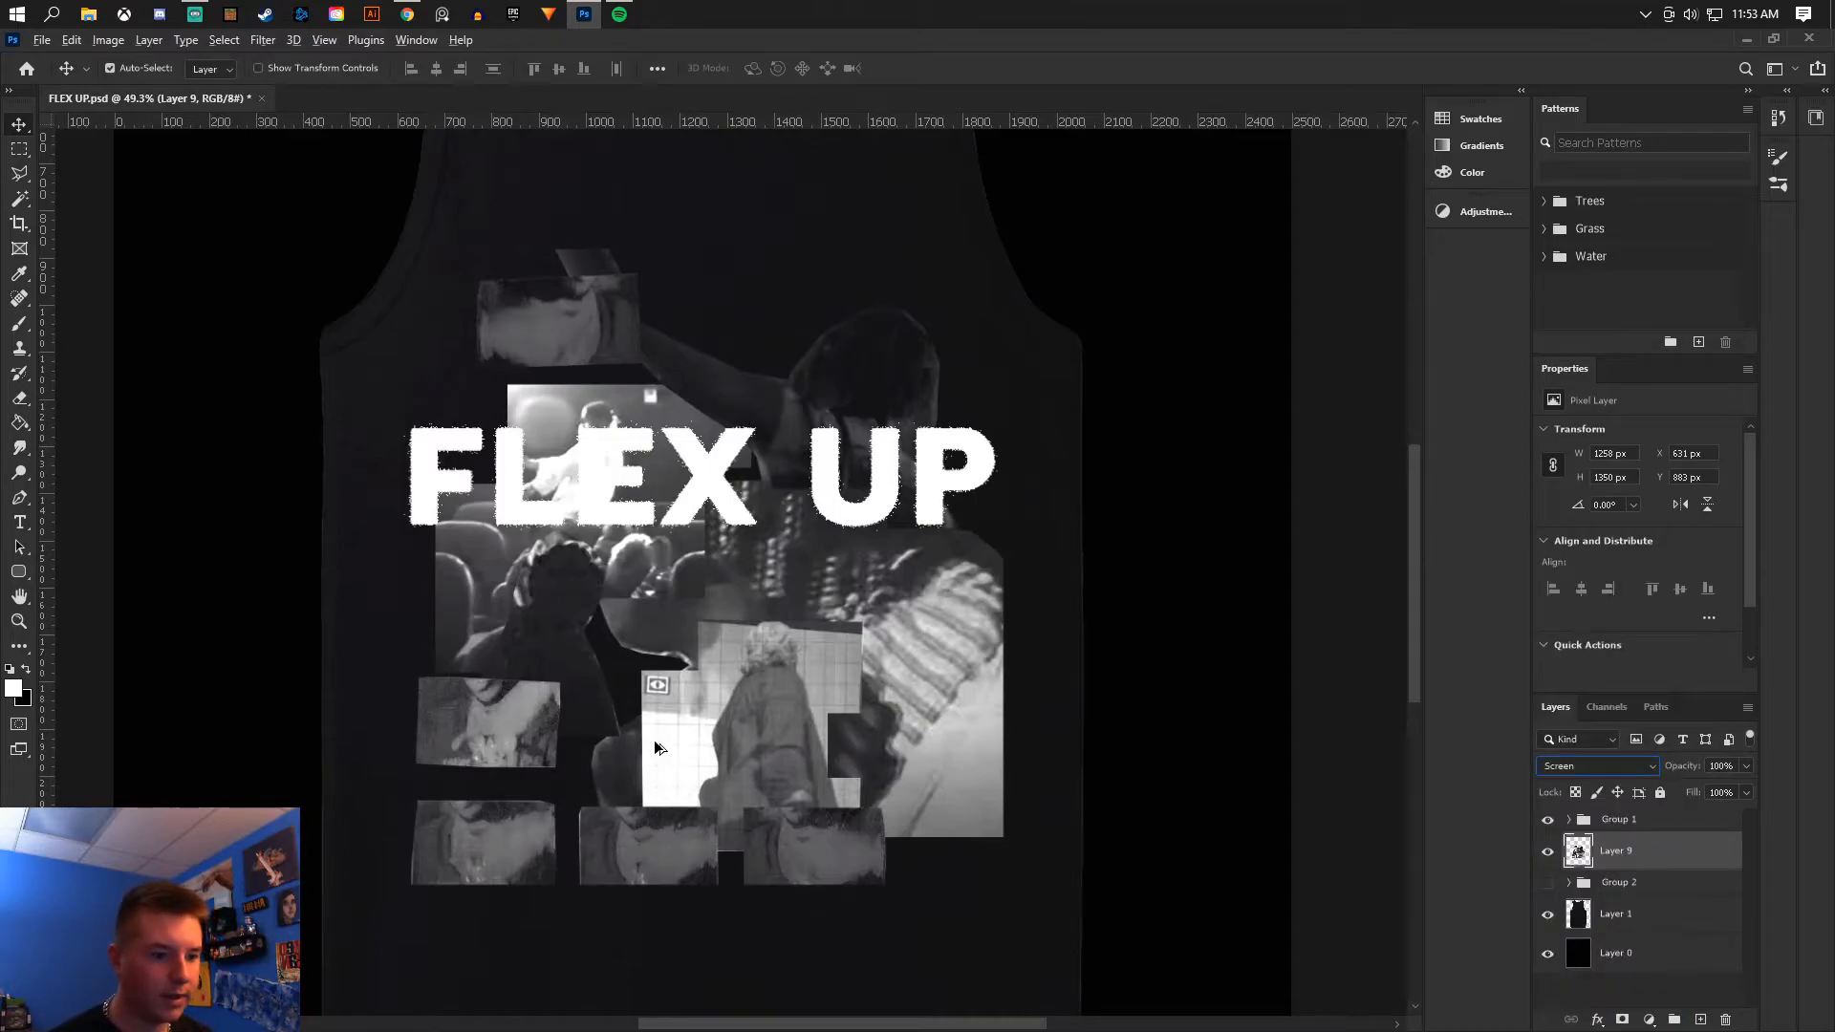
- Save the document
scroll(770, 674, up, 6)
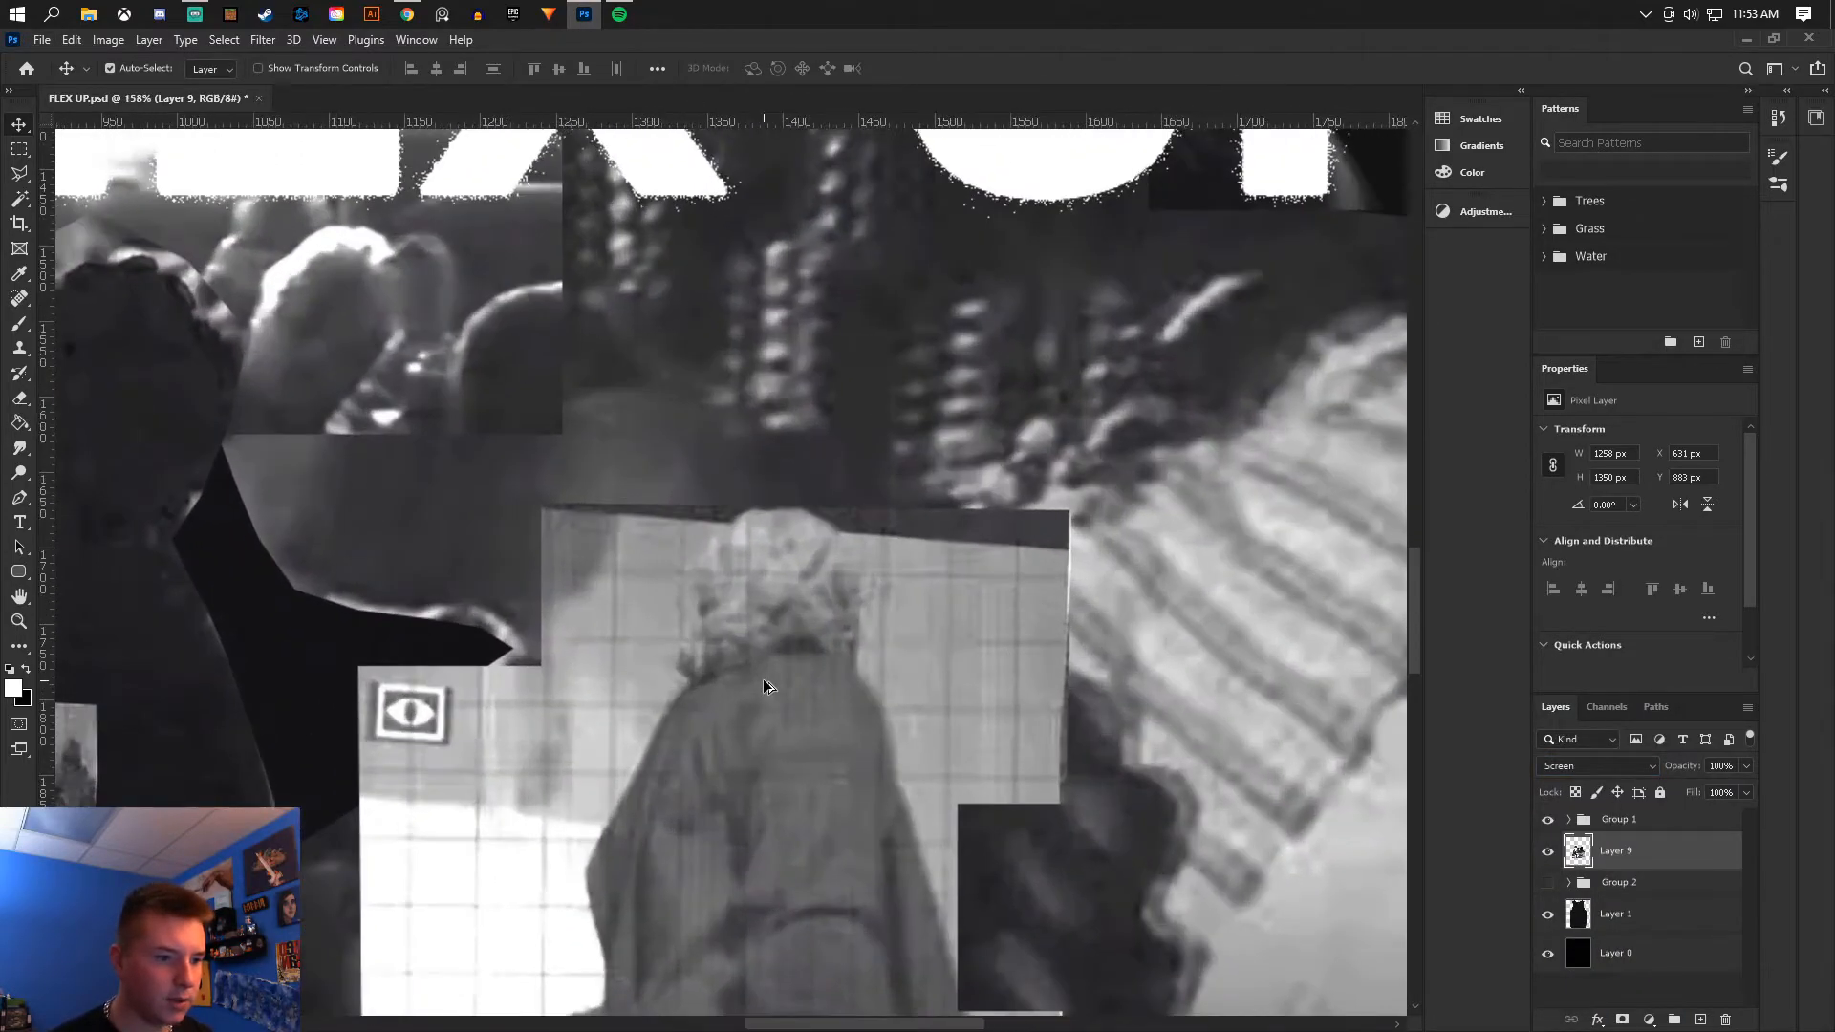
scroll(764, 685, down, 4)
scroll(765, 688, down, 7)
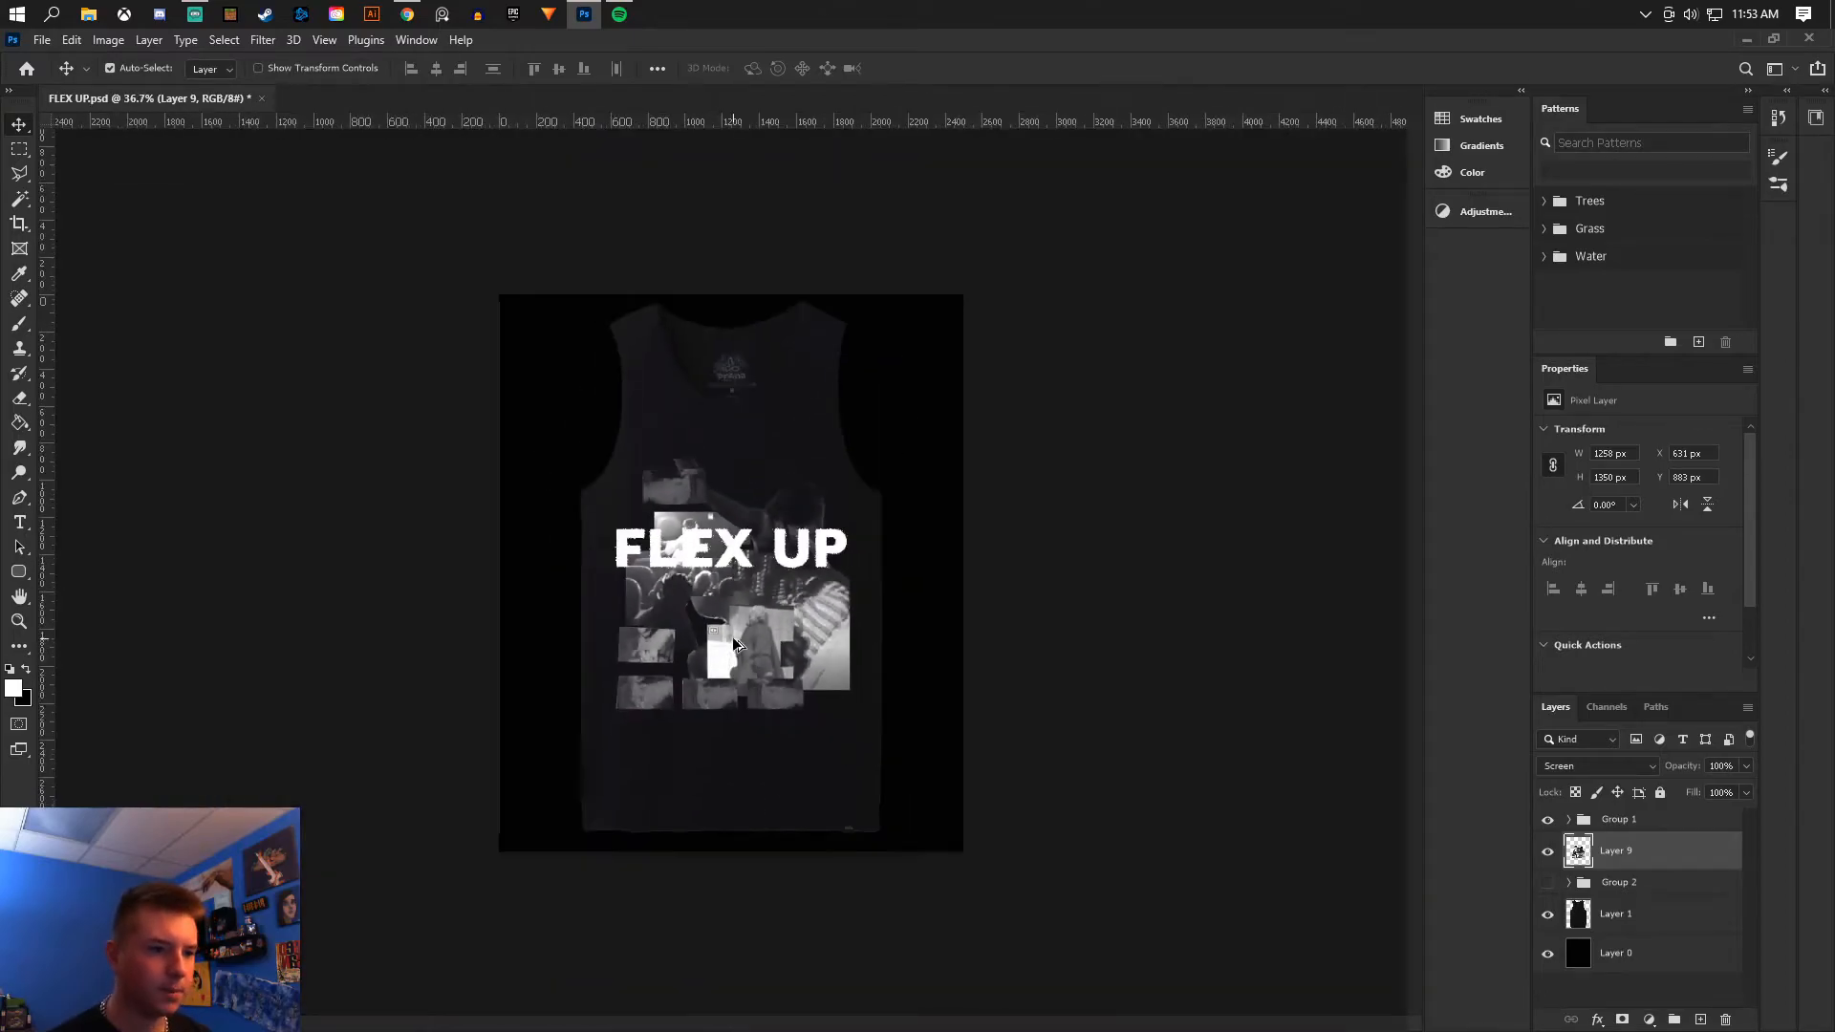
scroll(748, 645, up, 3)
click(42, 40)
click(67, 250)
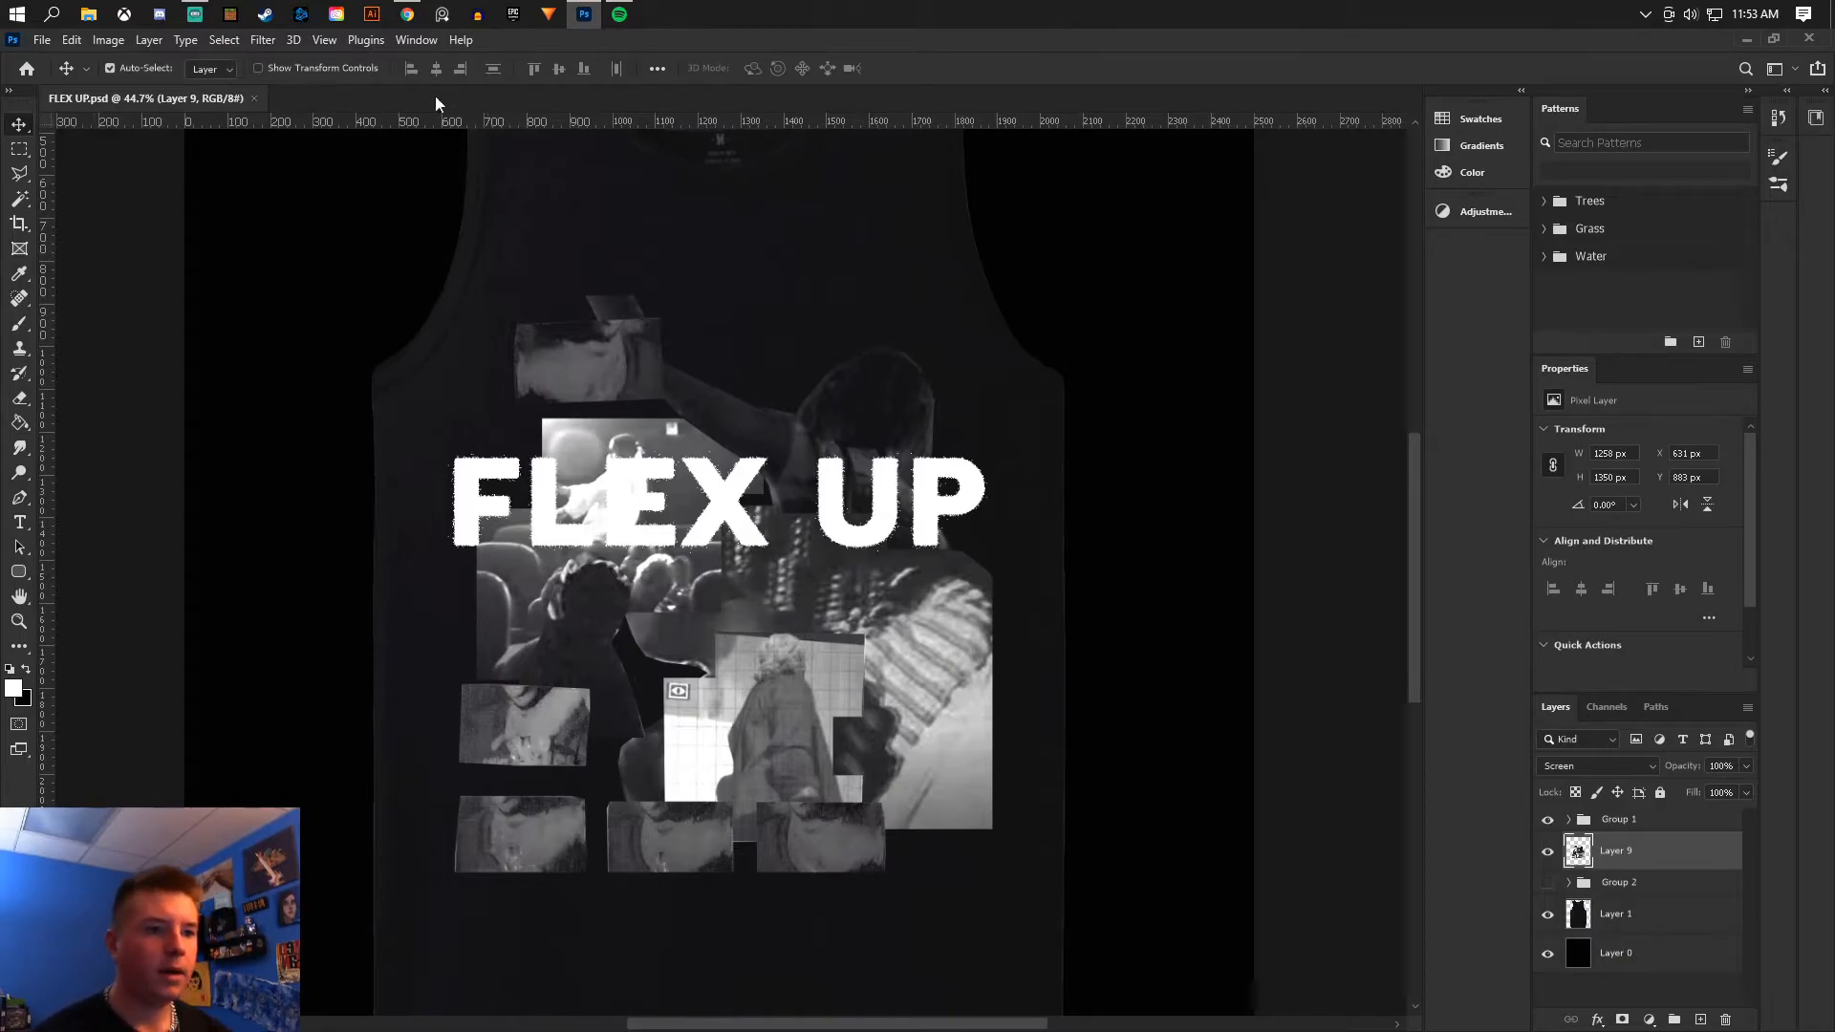
- Switch to the browser and search Bing images for lil boat 3.5
click(407, 14)
key(ctrl+t)
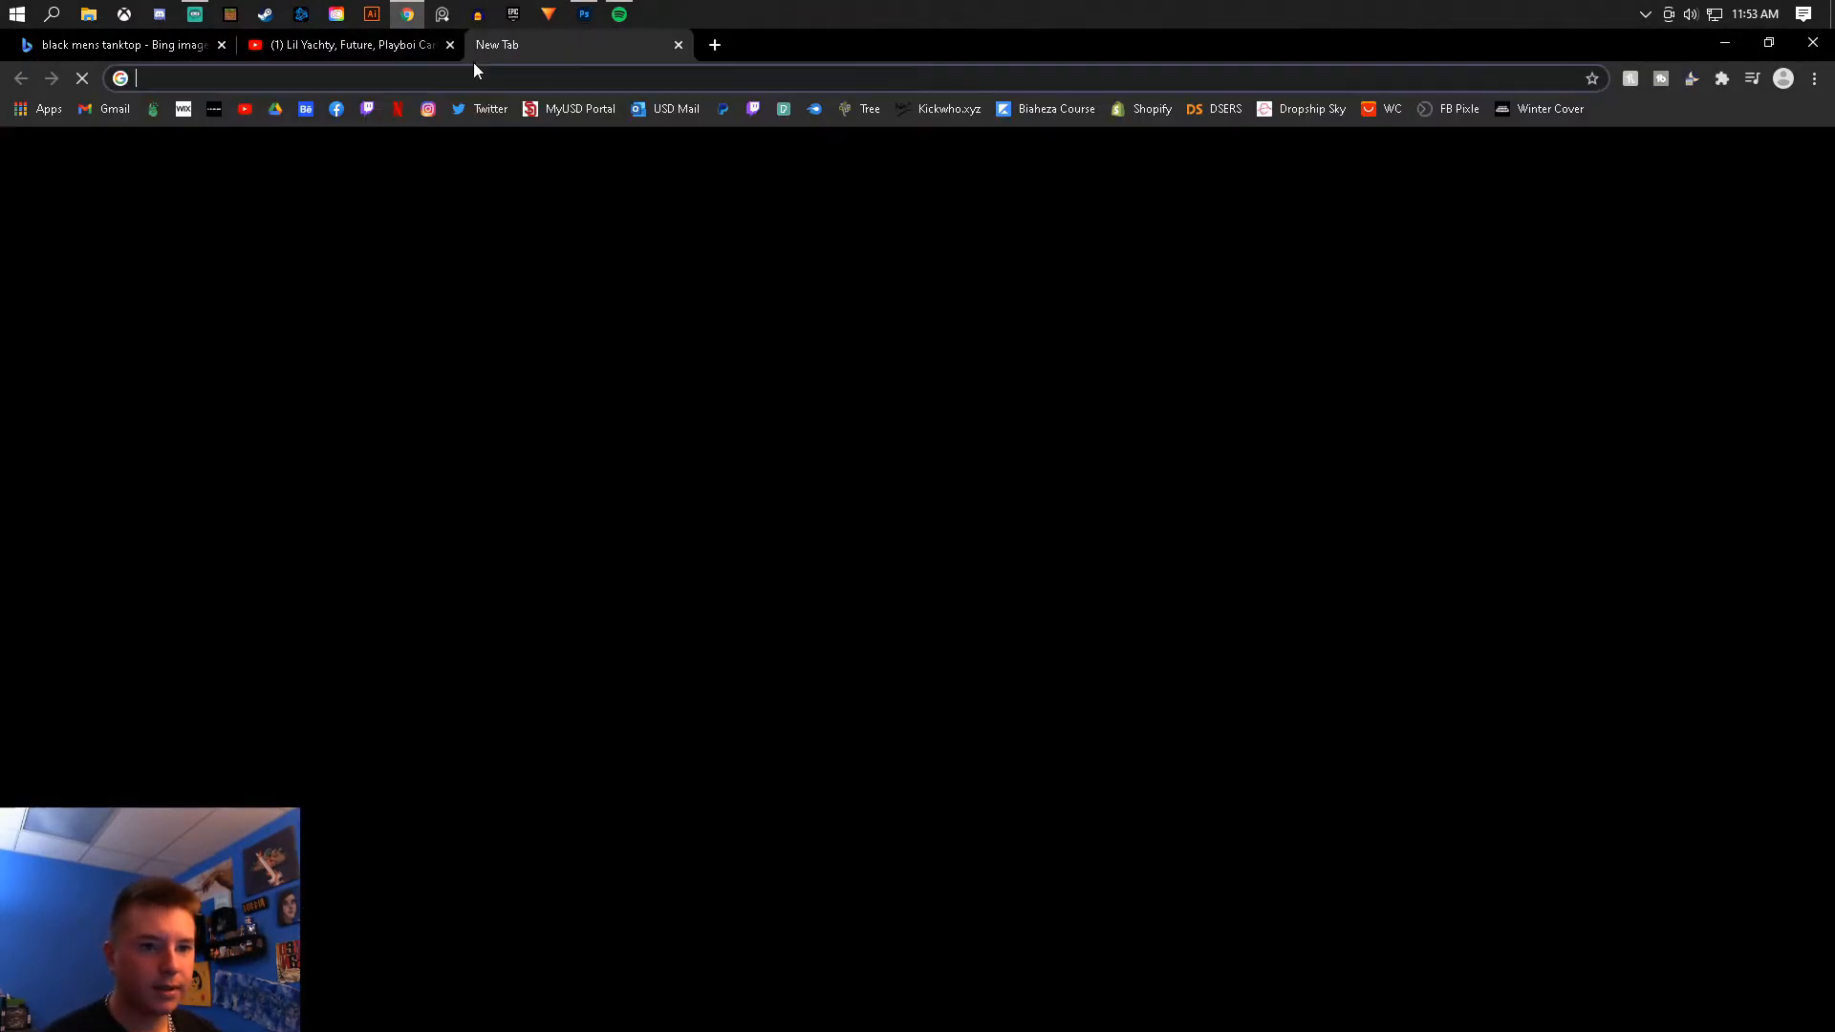
text(lil boat 3)
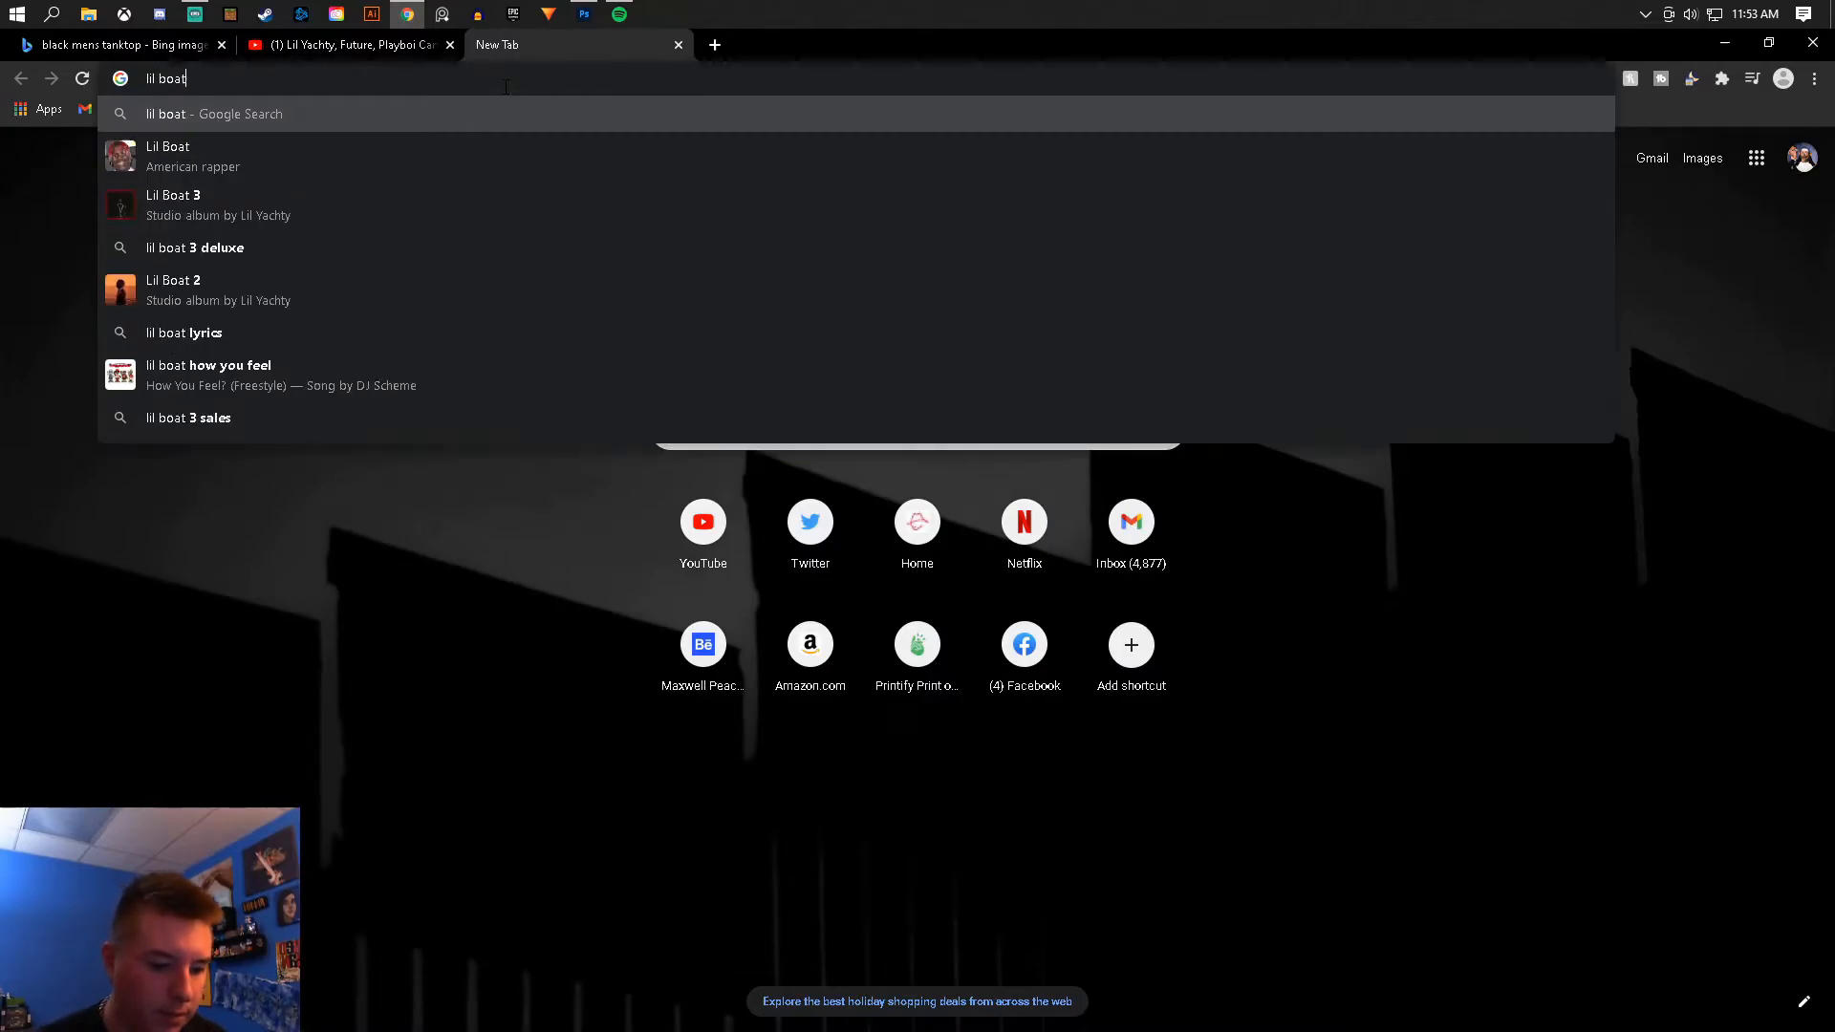
text(.5)
key(Return)
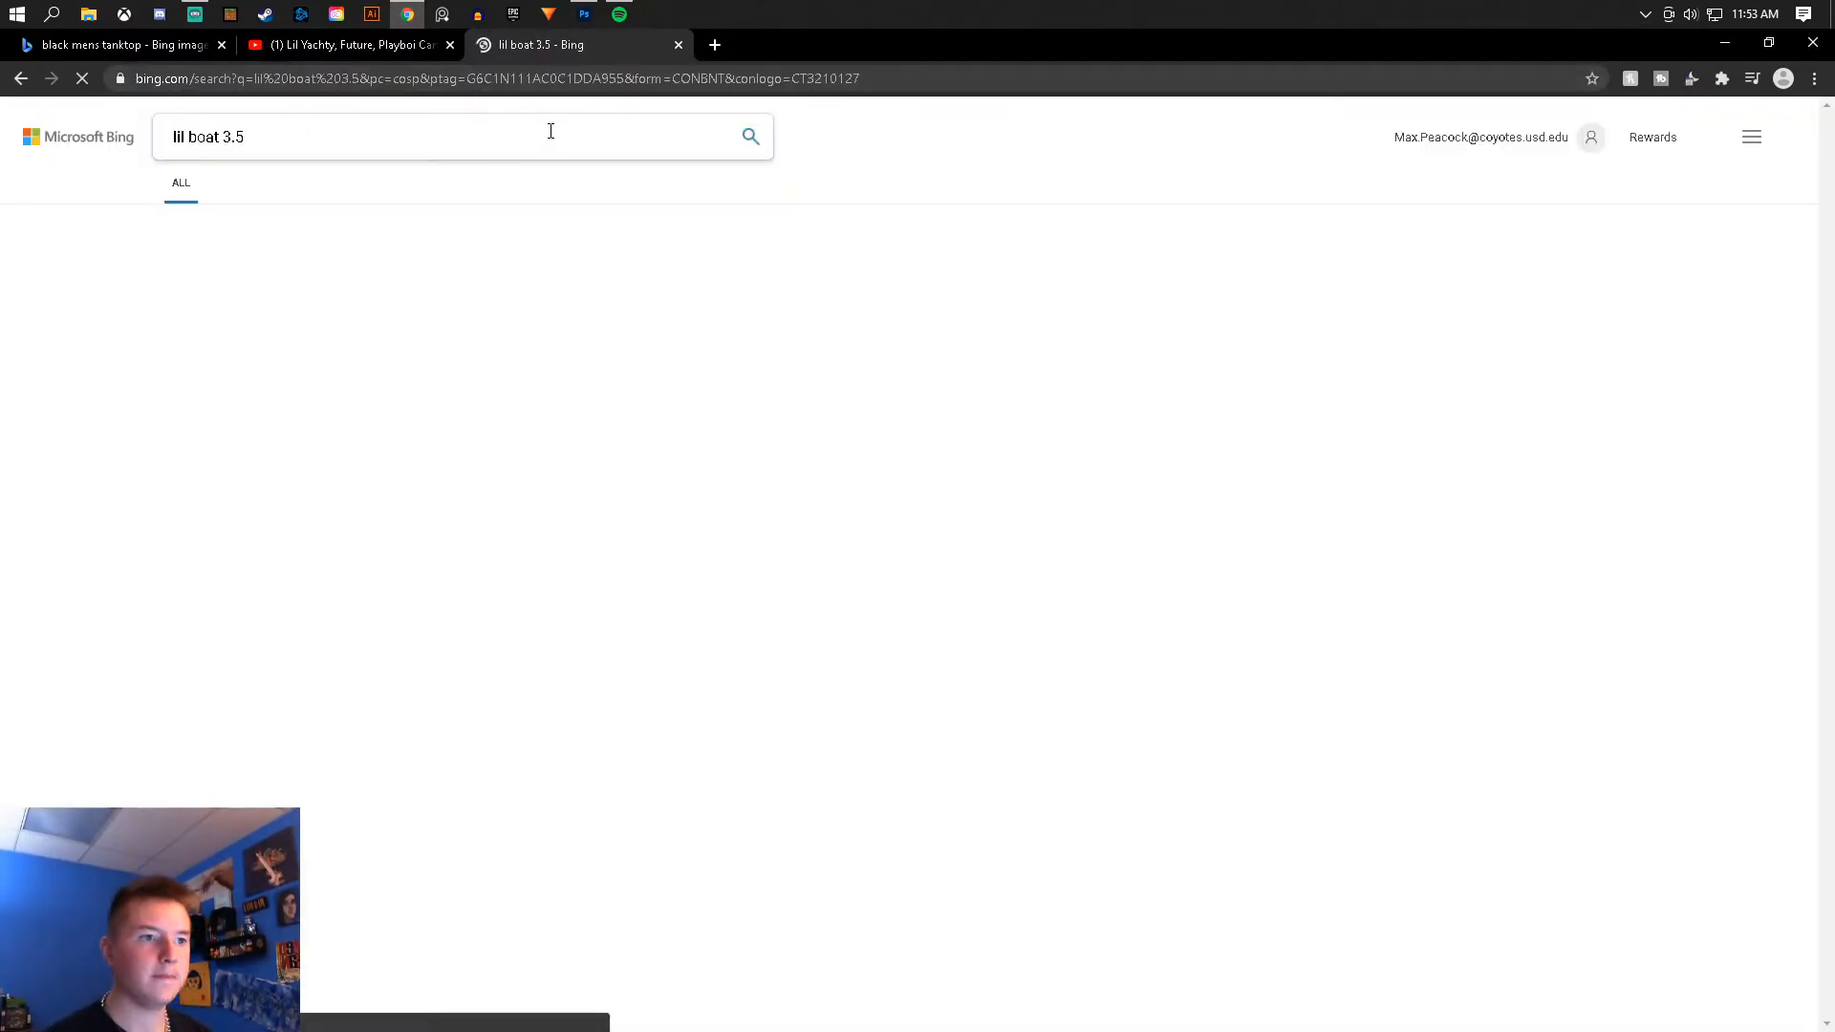
click(387, 184)
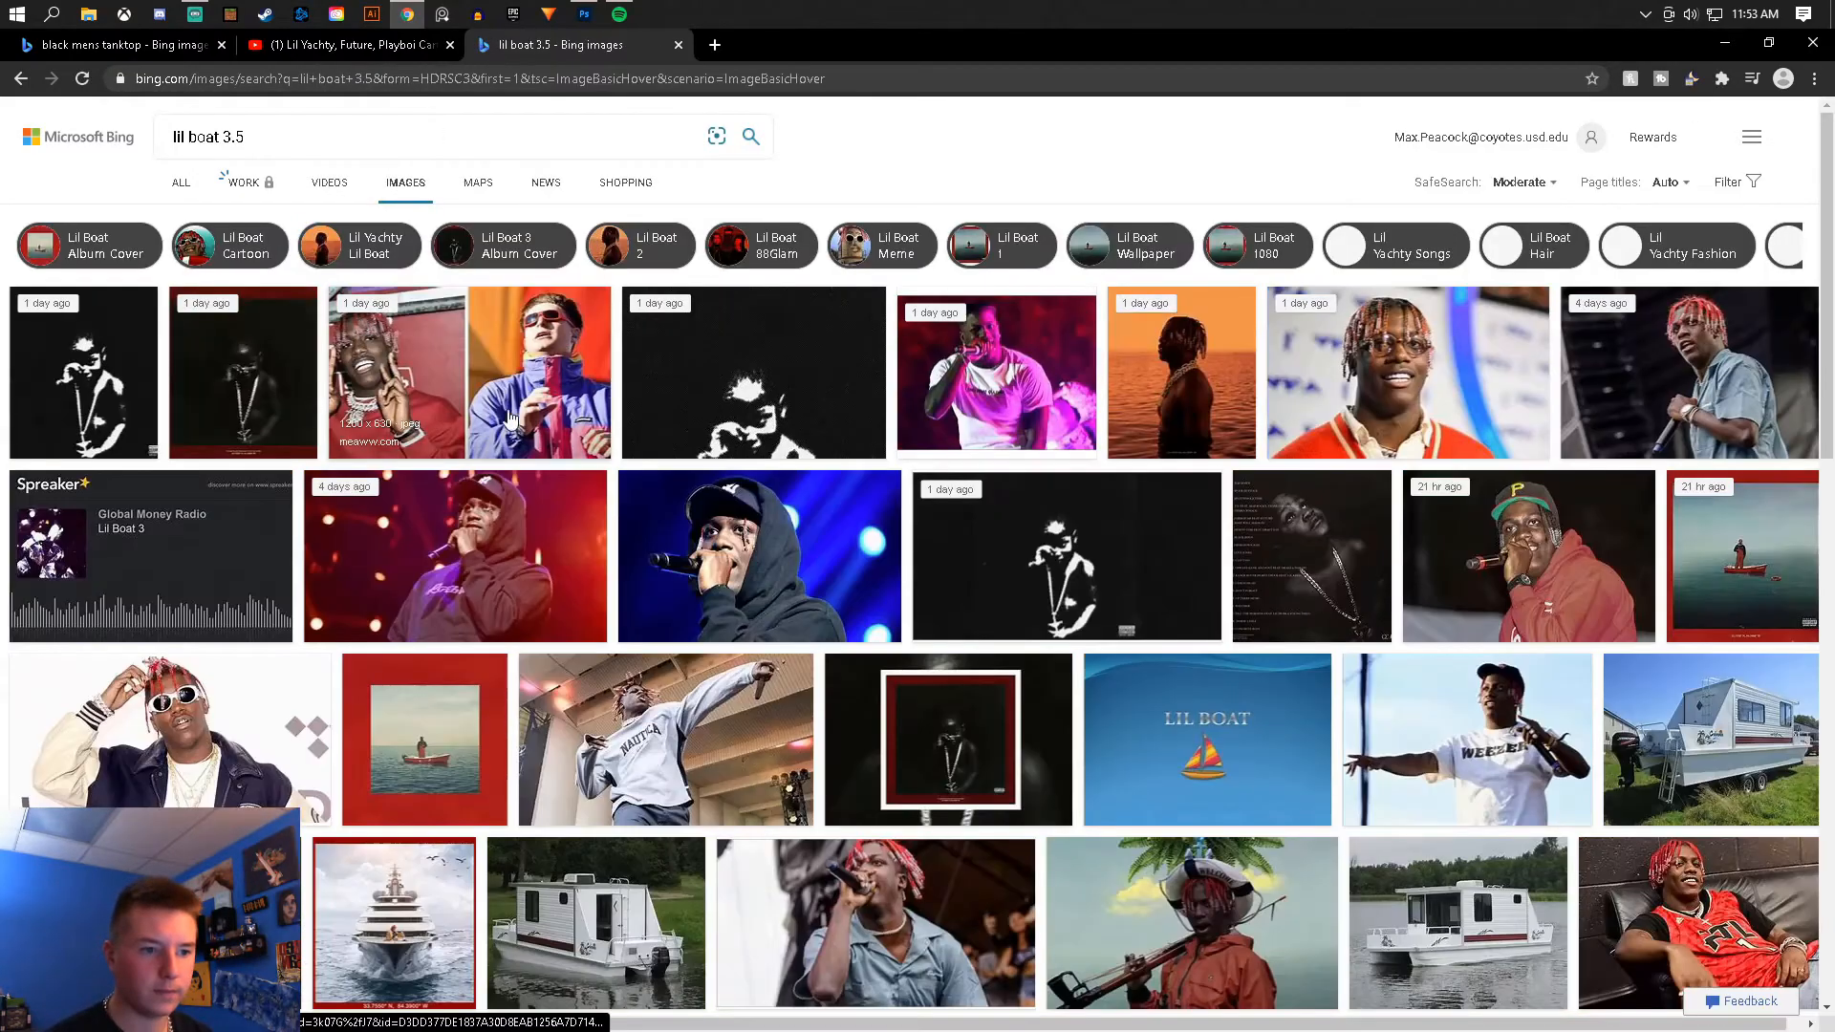
- Open the Lil Boat 3.5 album cover result and copy the image
click(124, 367)
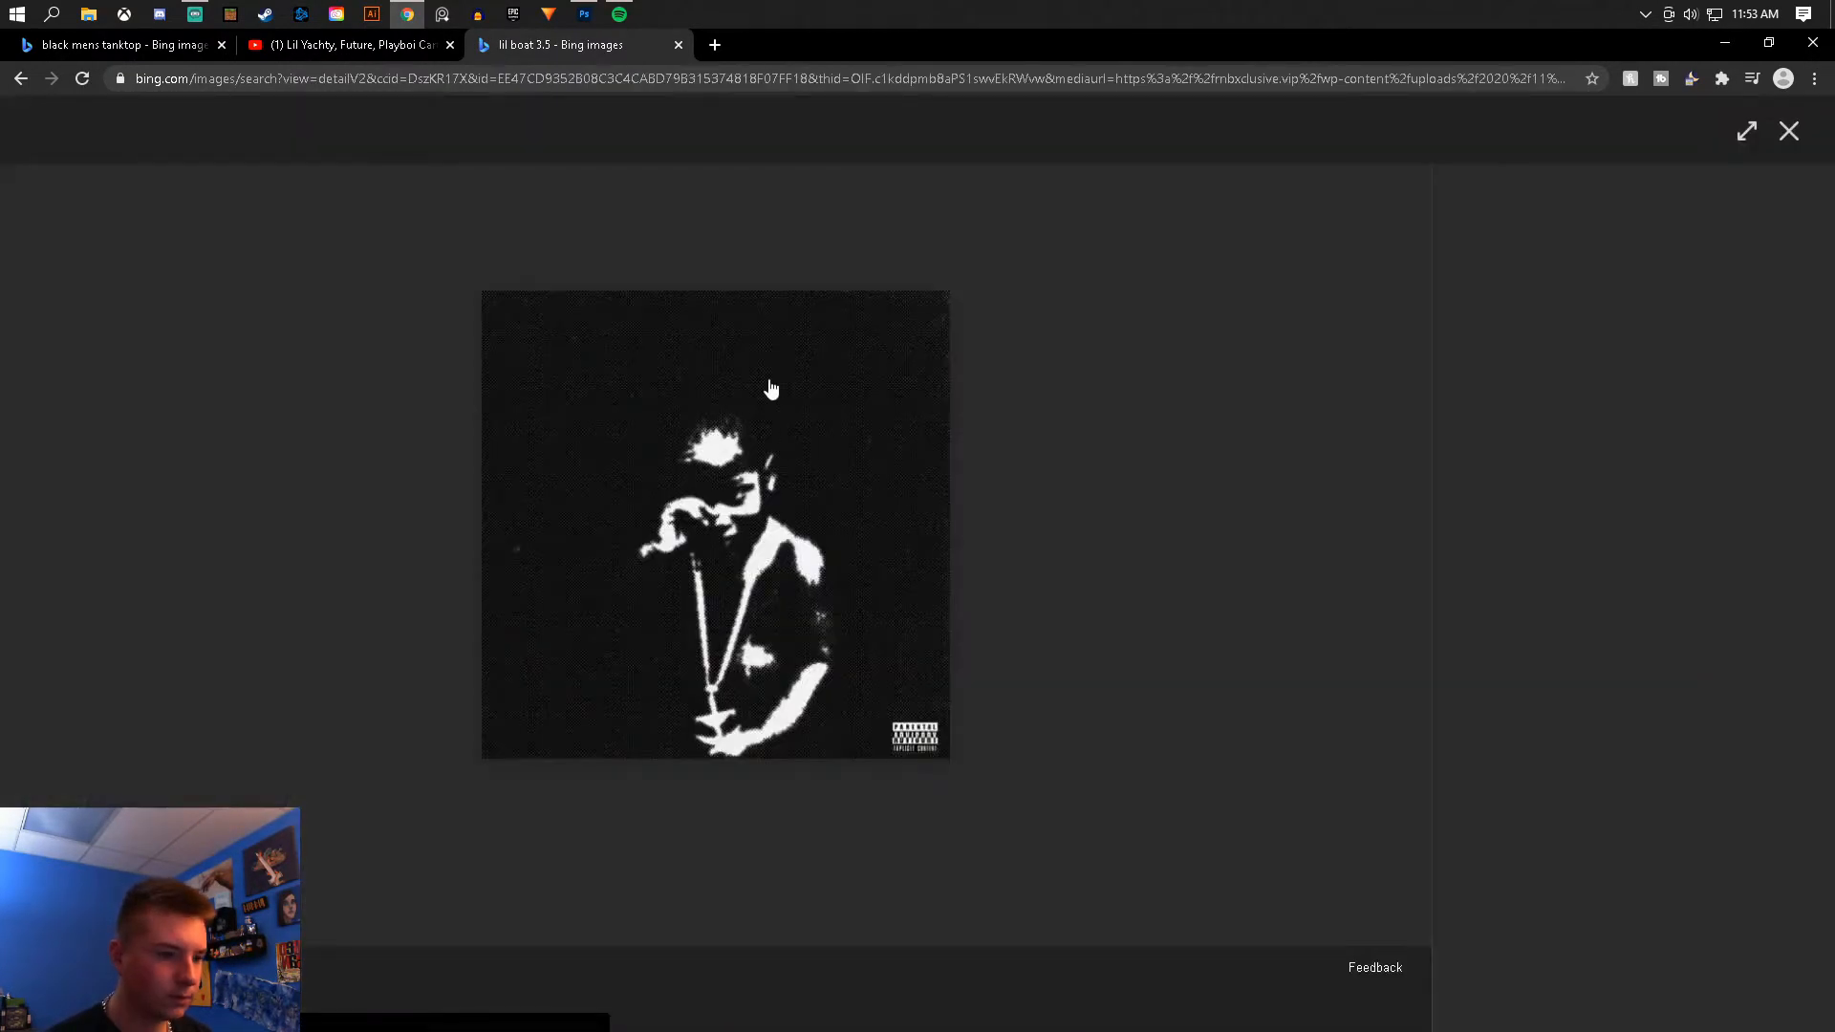
right_click(717, 482)
click(782, 548)
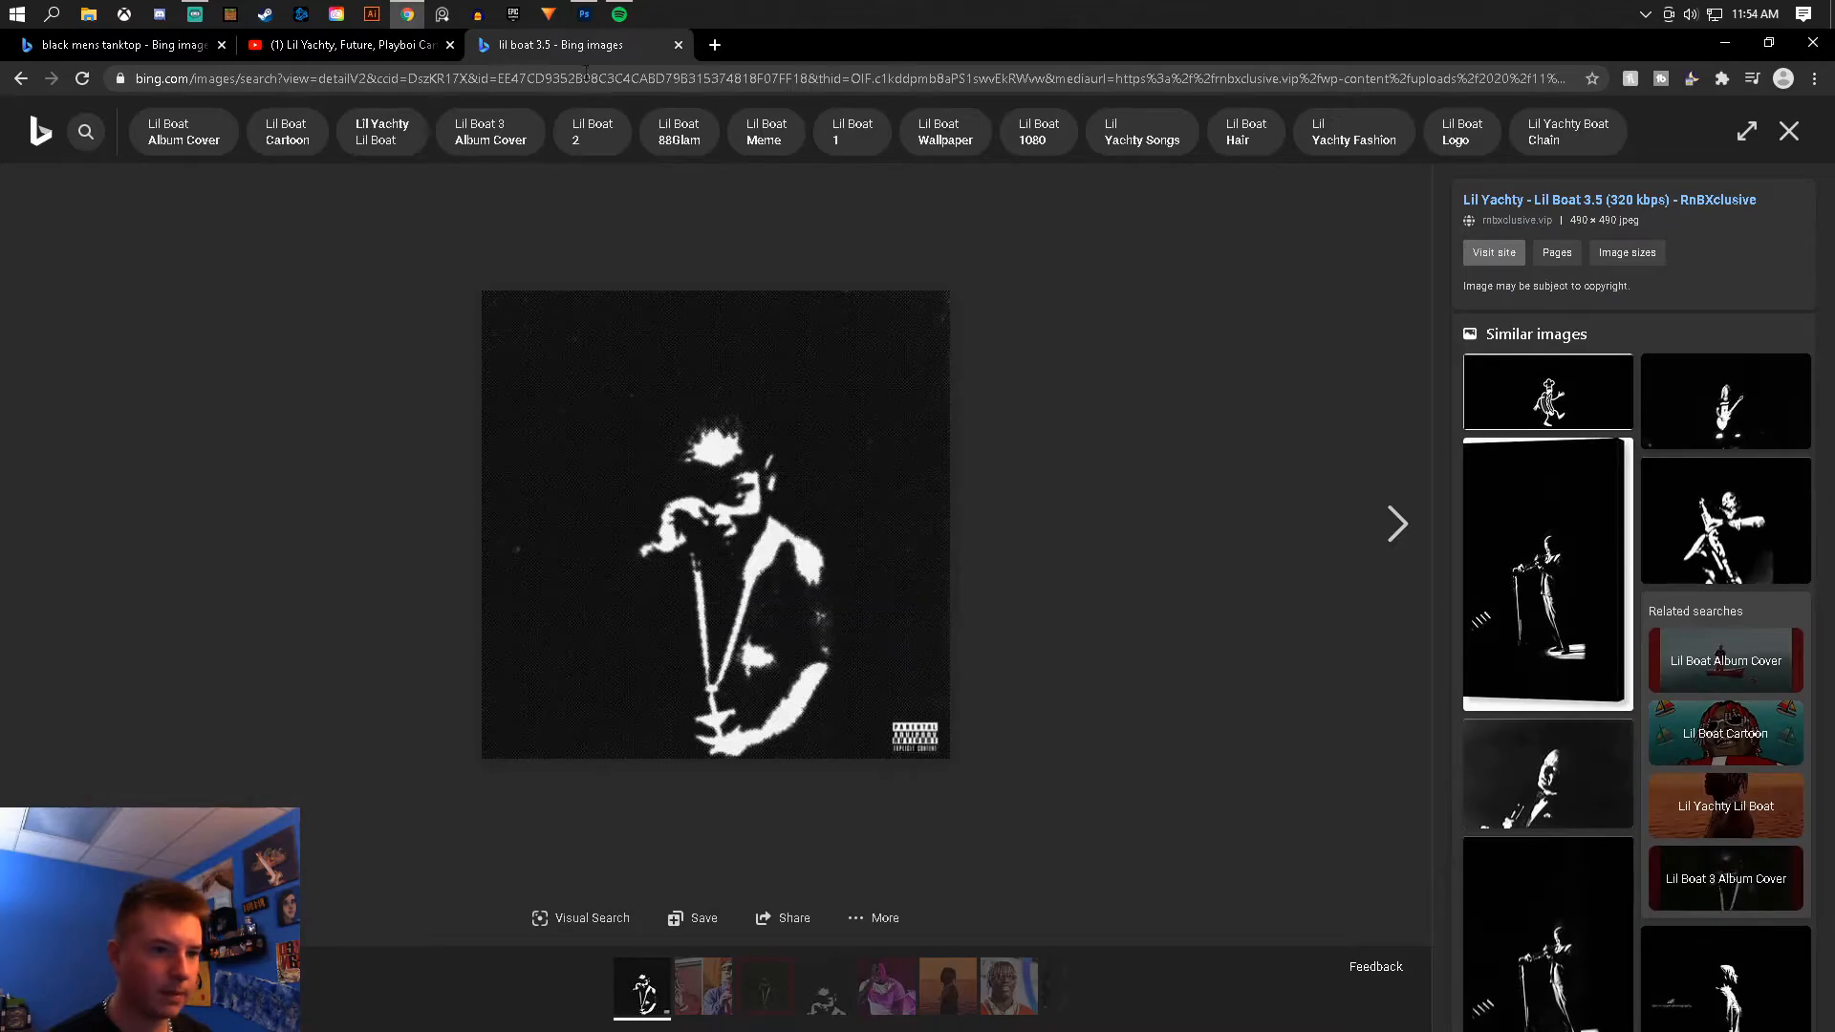
- Paste the album cover into the design, enlarge it about 245% and position it below the FLEX UP text
click(586, 25)
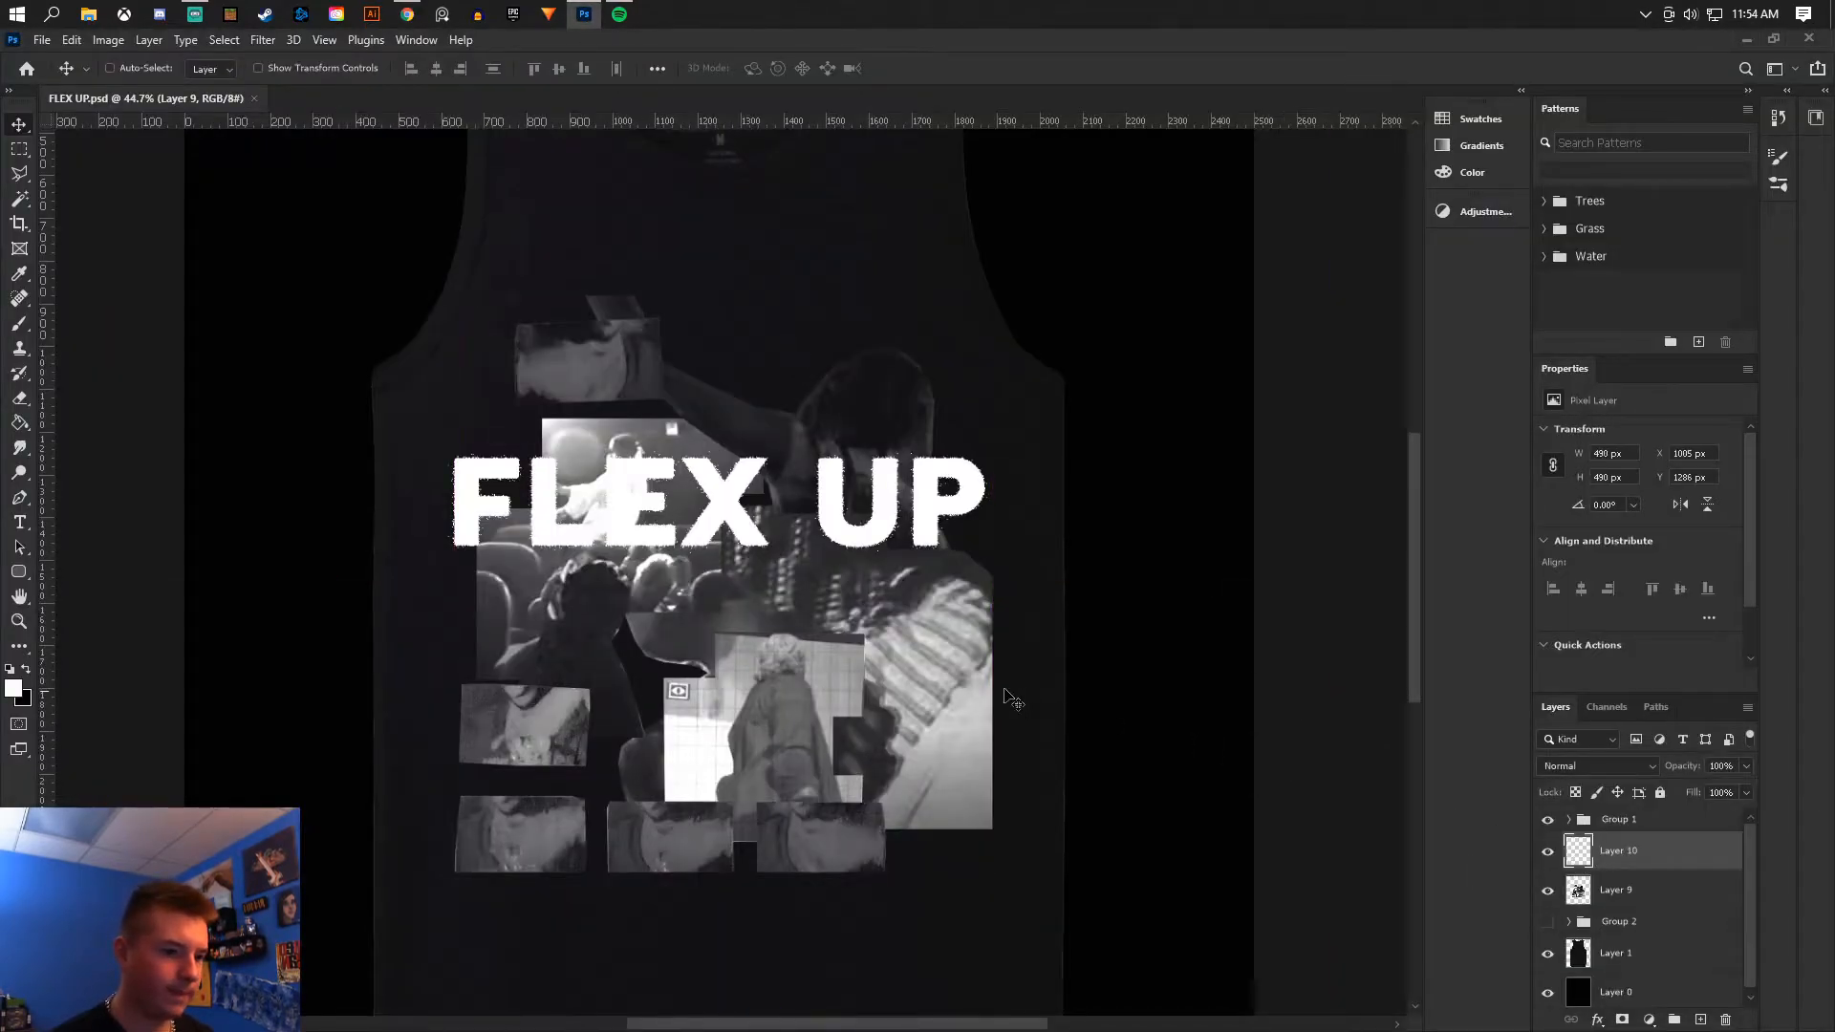
key(ctrl+v)
key(ctrl+t)
drag(824, 468, 1128, 162)
drag(1010, 364, 851, 600)
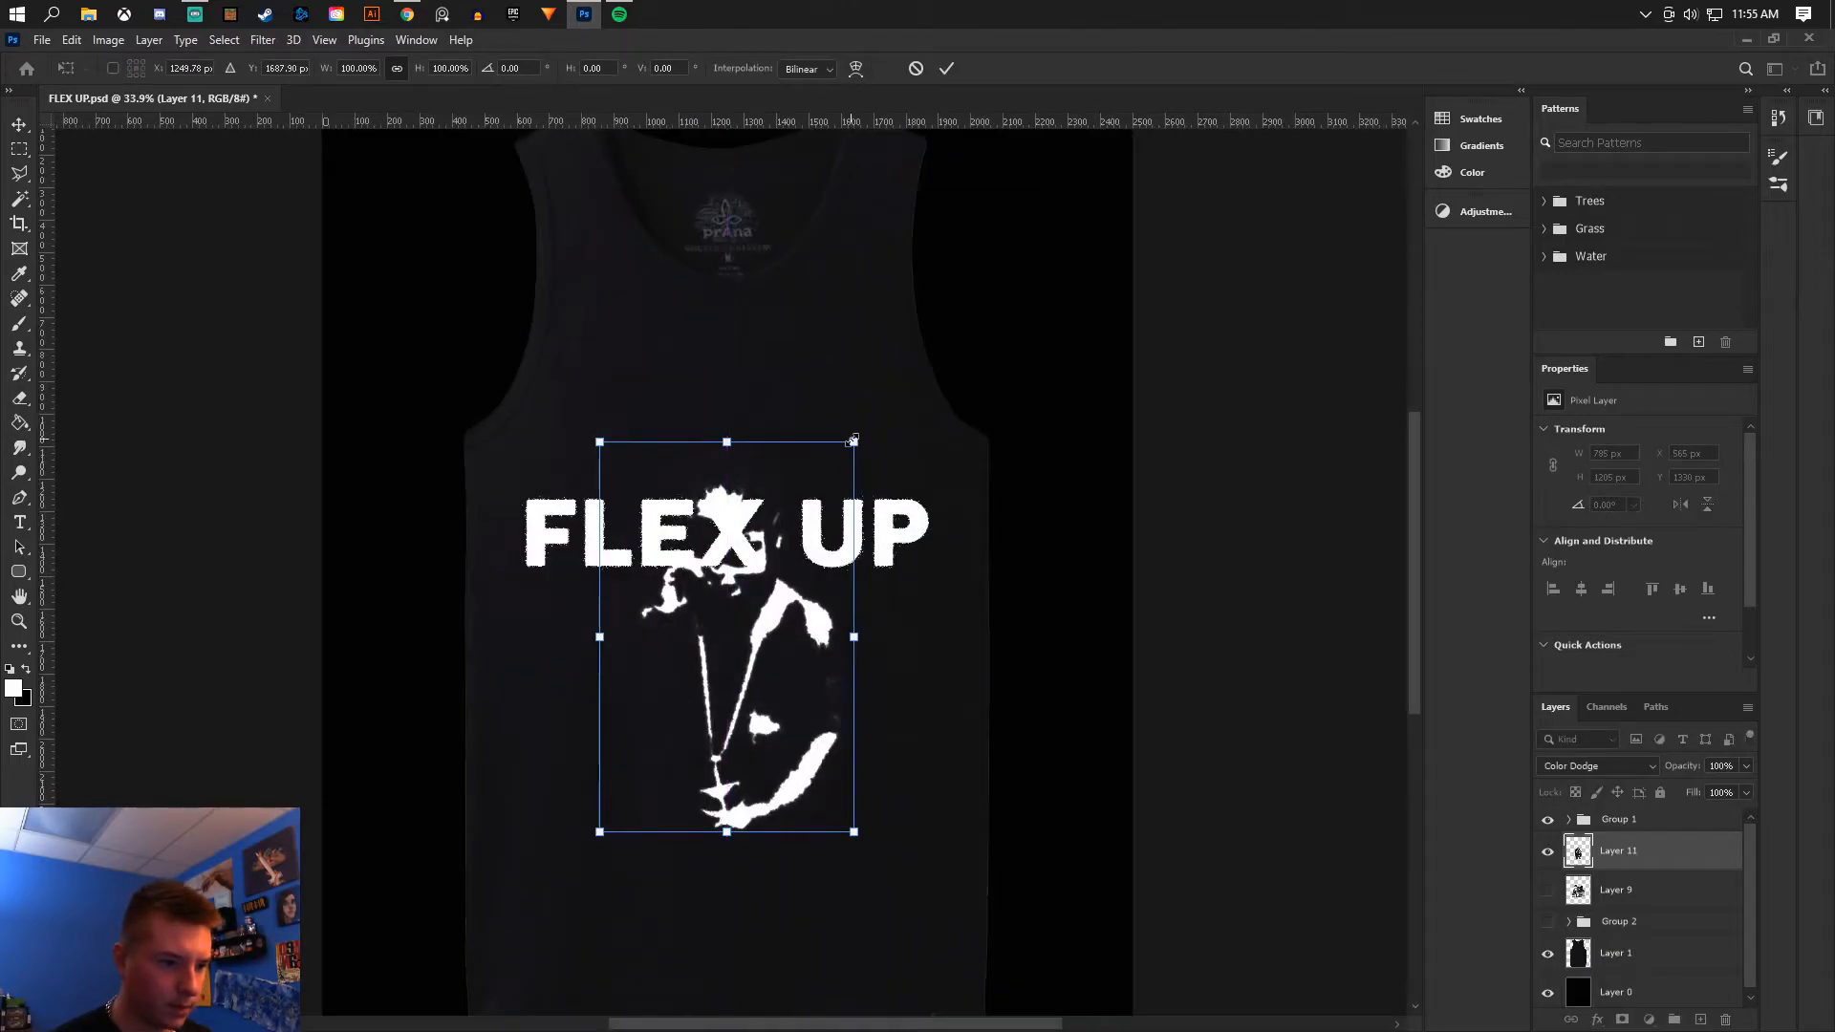
drag(854, 439, 1065, 126)
drag(945, 346, 745, 465)
key(Return)
key(ctrl+z)
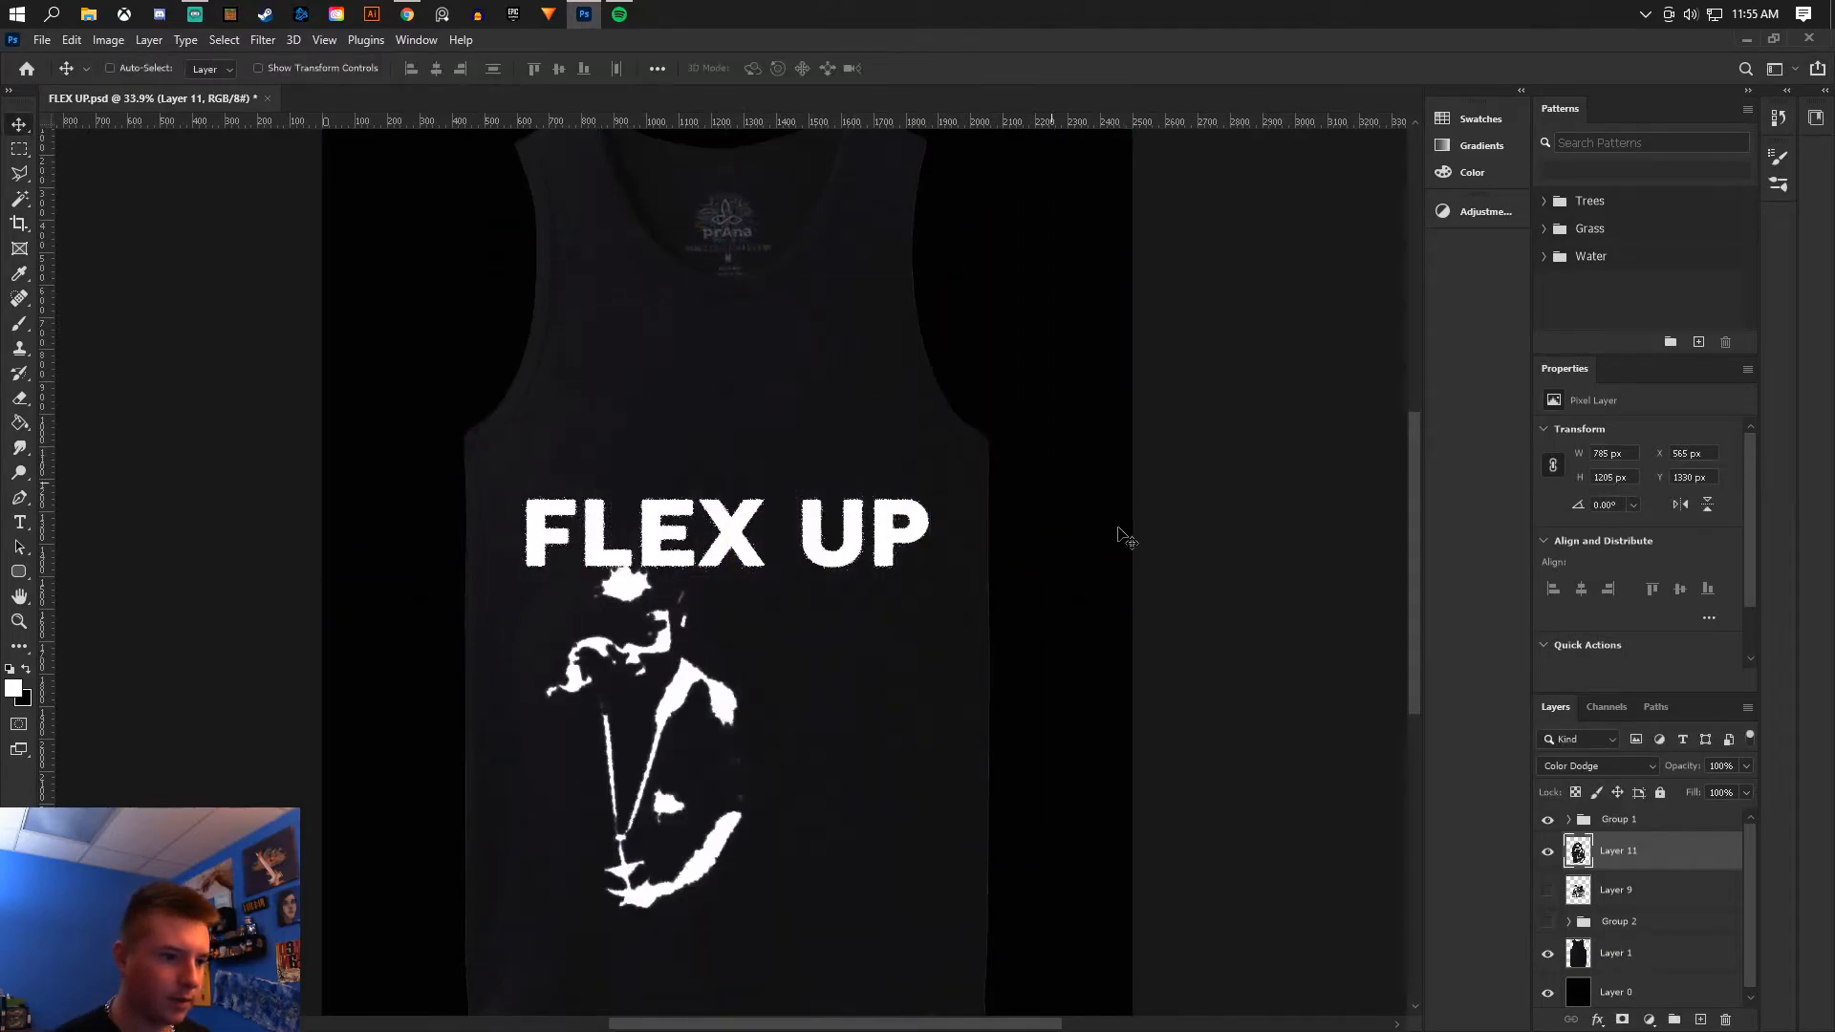
- Show the black-and-white collage layer again and select it
click(1548, 890)
click(1643, 903)
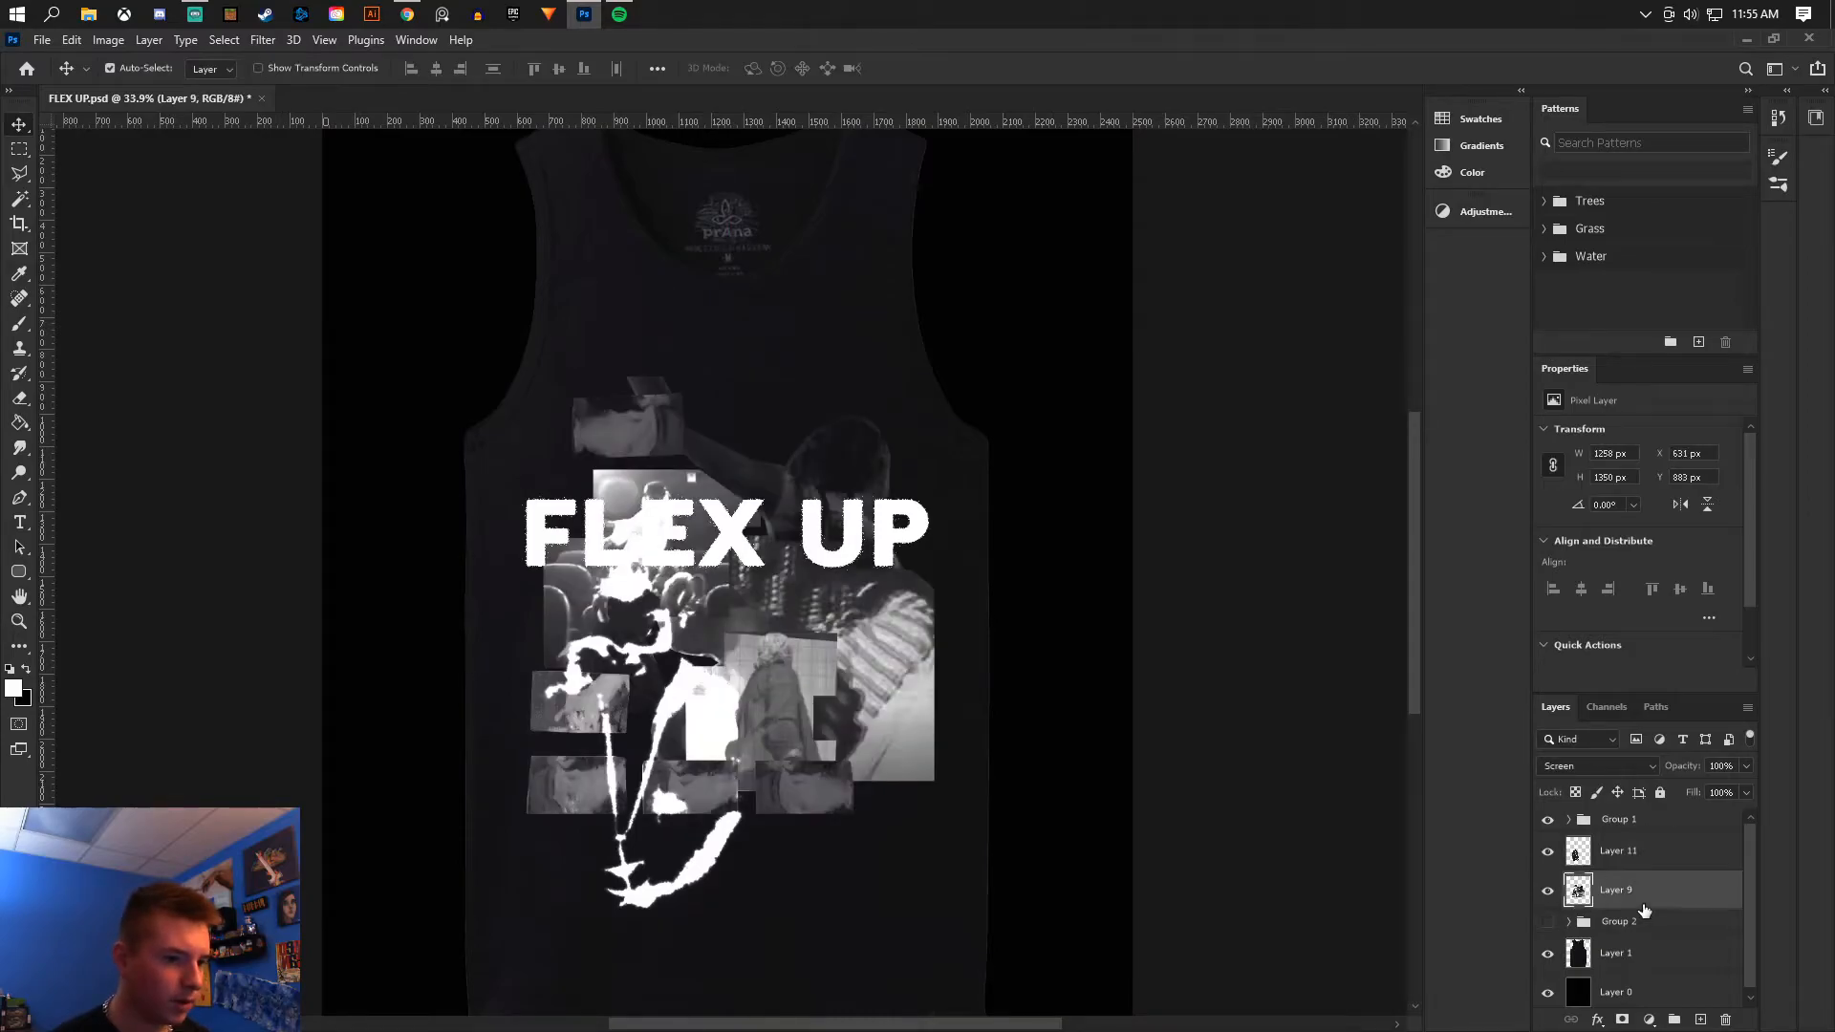
- Duplicate the album cover layer and set the copy to Darken blend mode at 89% opacity
click(1632, 861)
key(ctrl+j)
click(1591, 766)
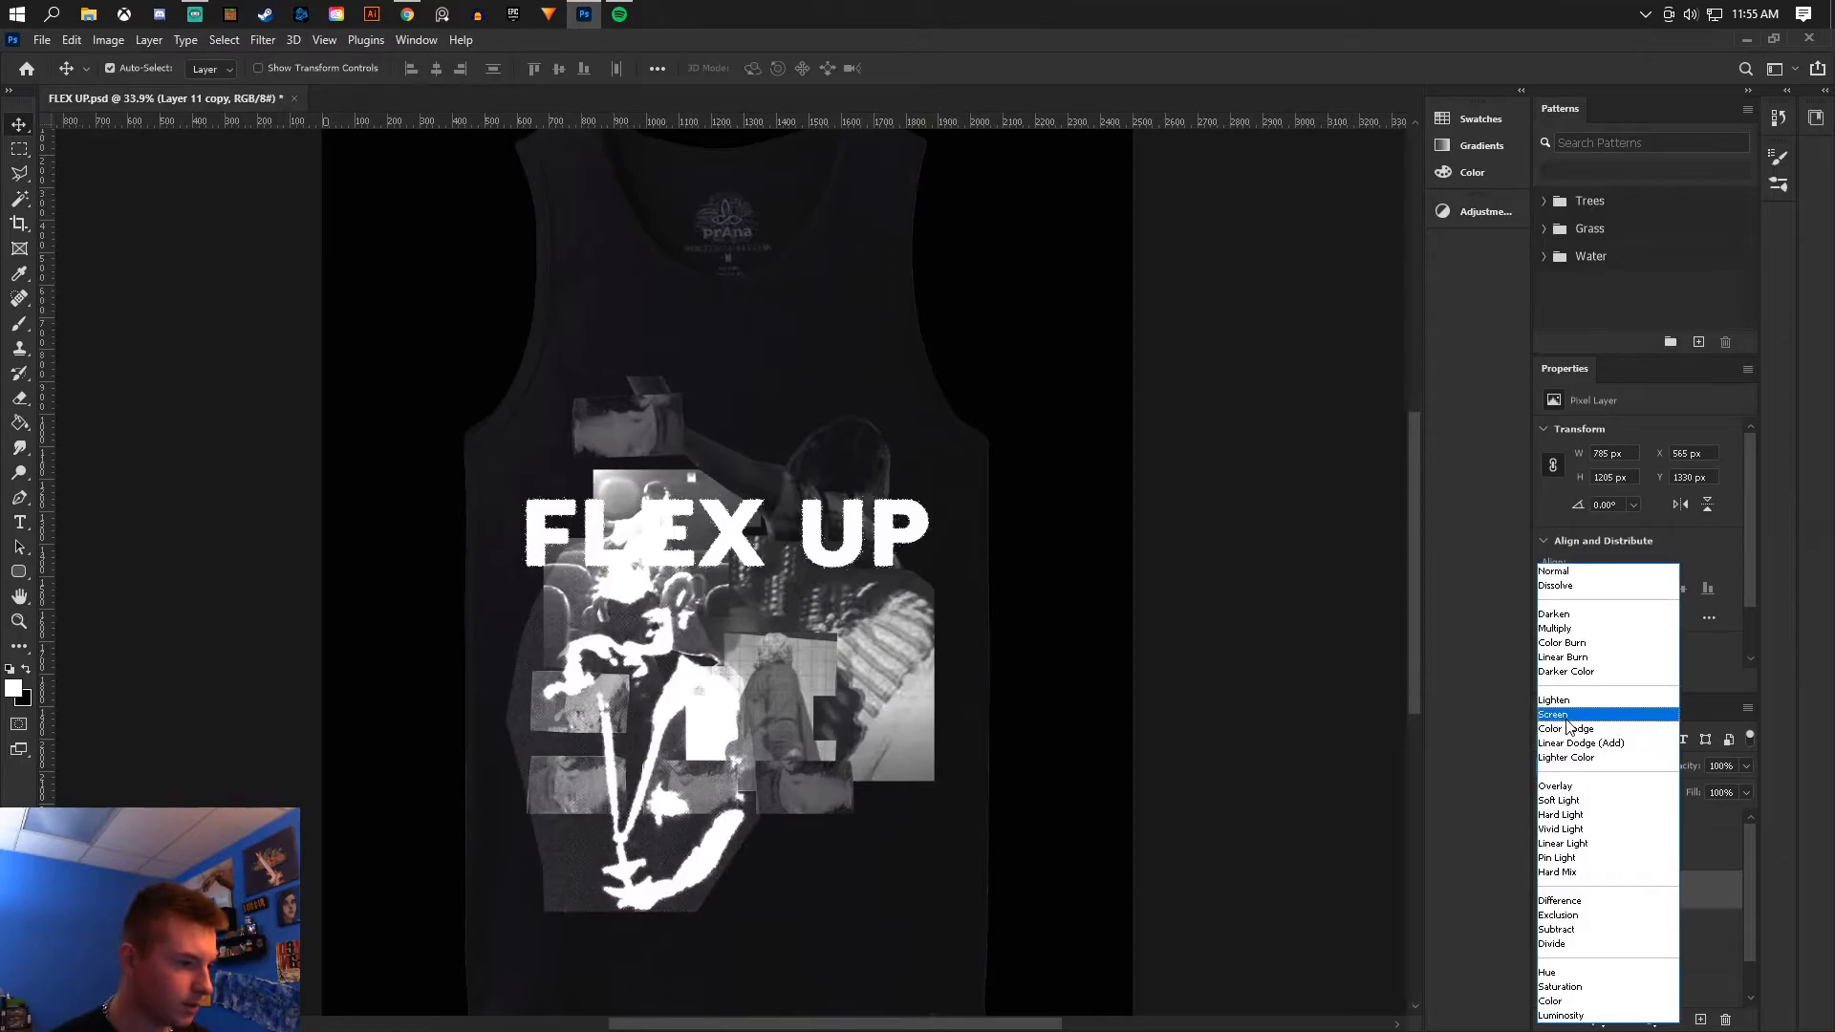
click(1567, 616)
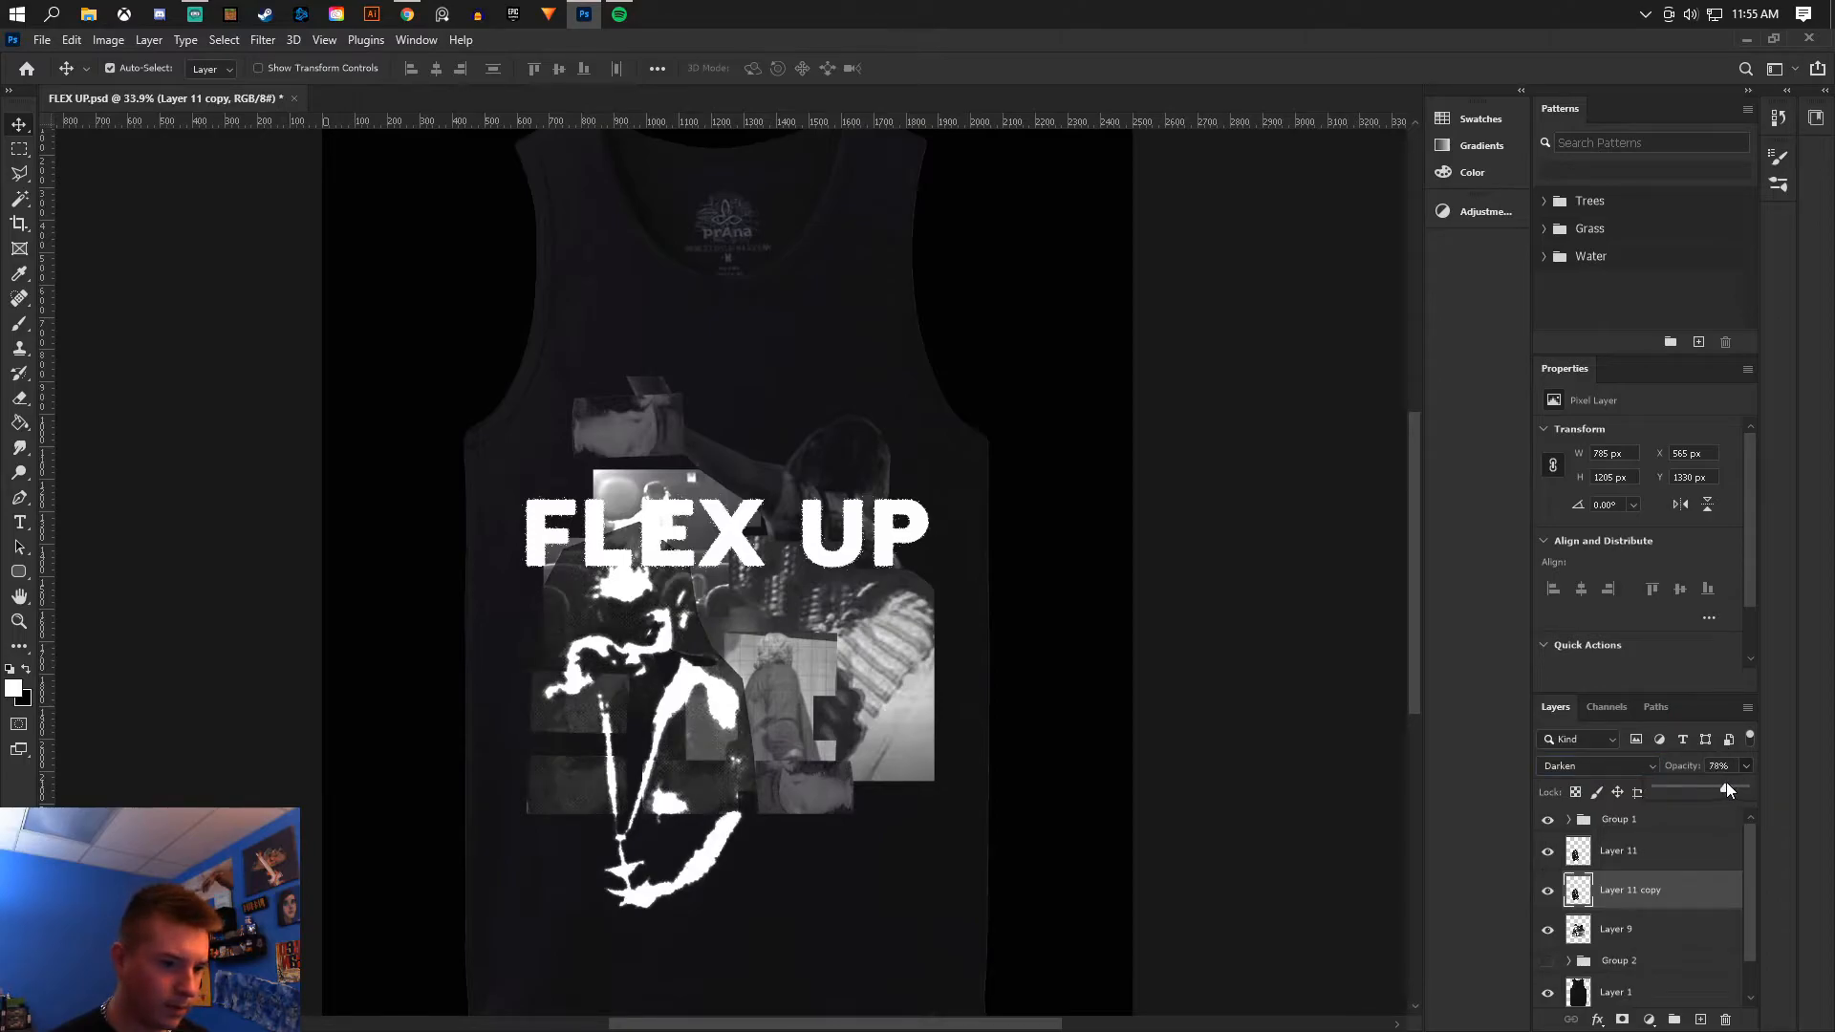
drag(1724, 784, 1728, 784)
click(1643, 887)
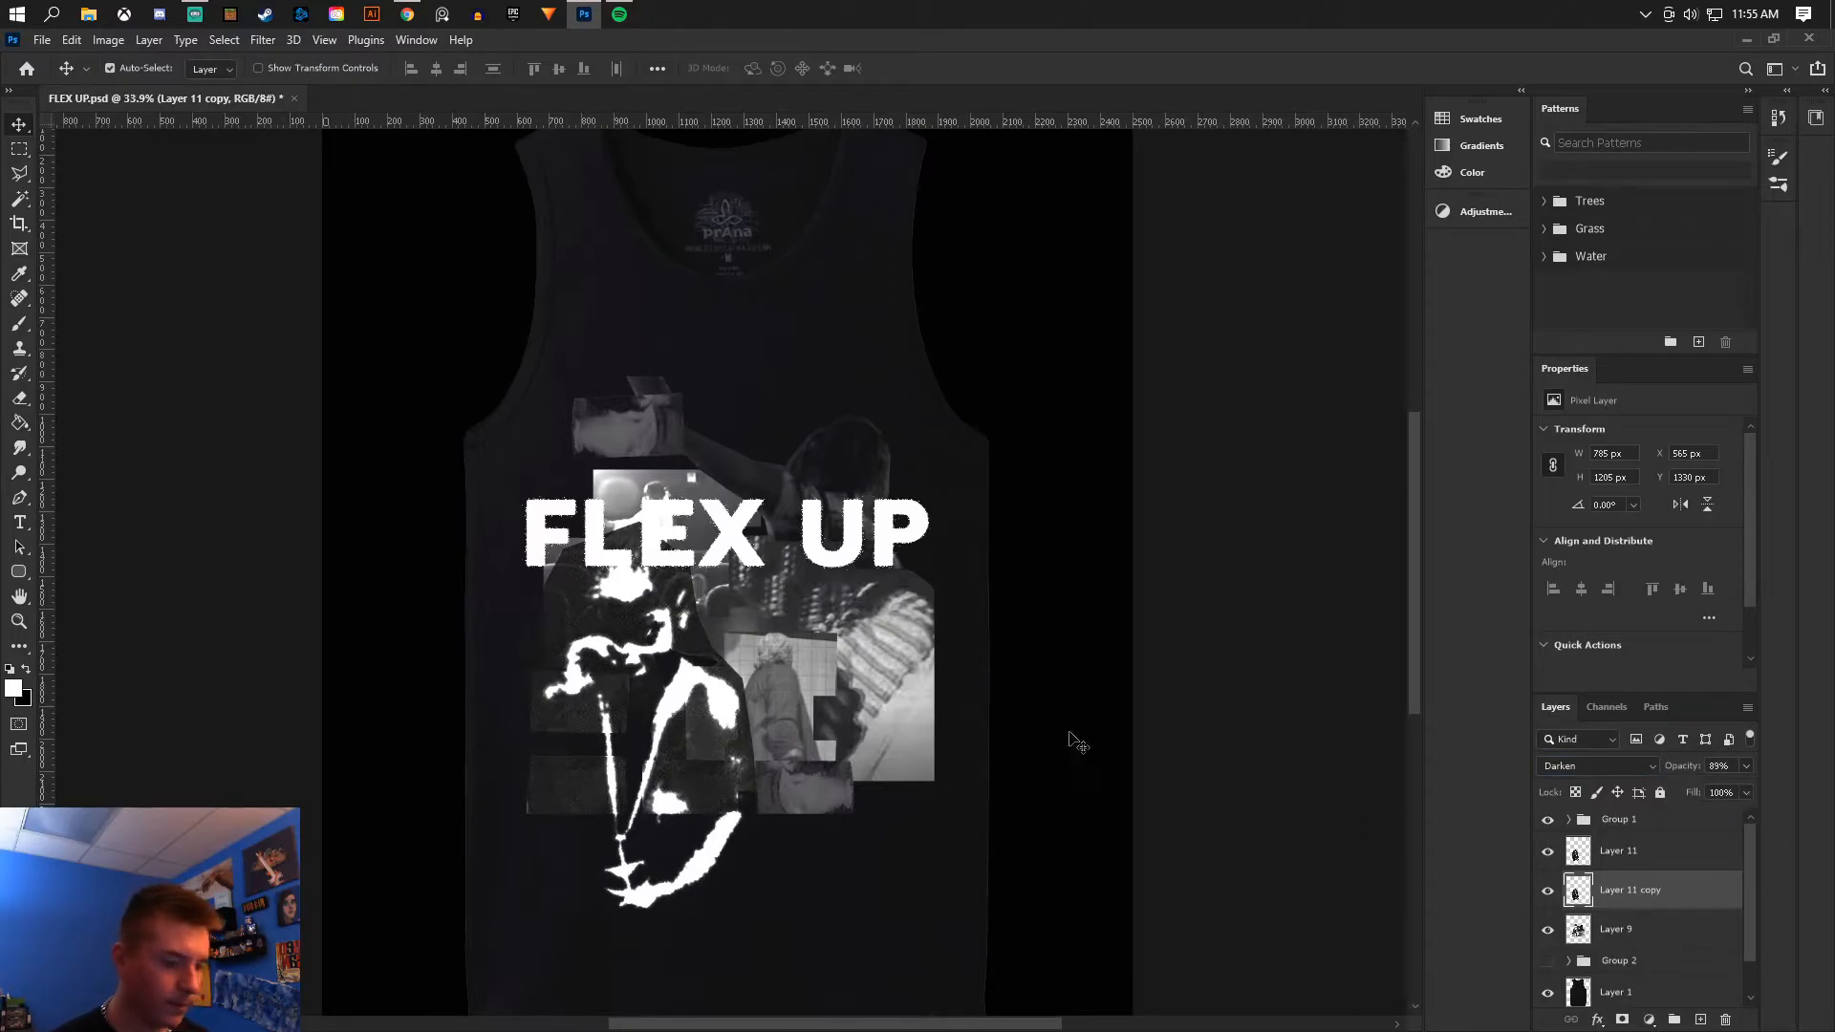
- Erase parts of the cover copy's dark background over the collage with the Eraser tool
click(19, 397)
scroll(626, 492, up, 3)
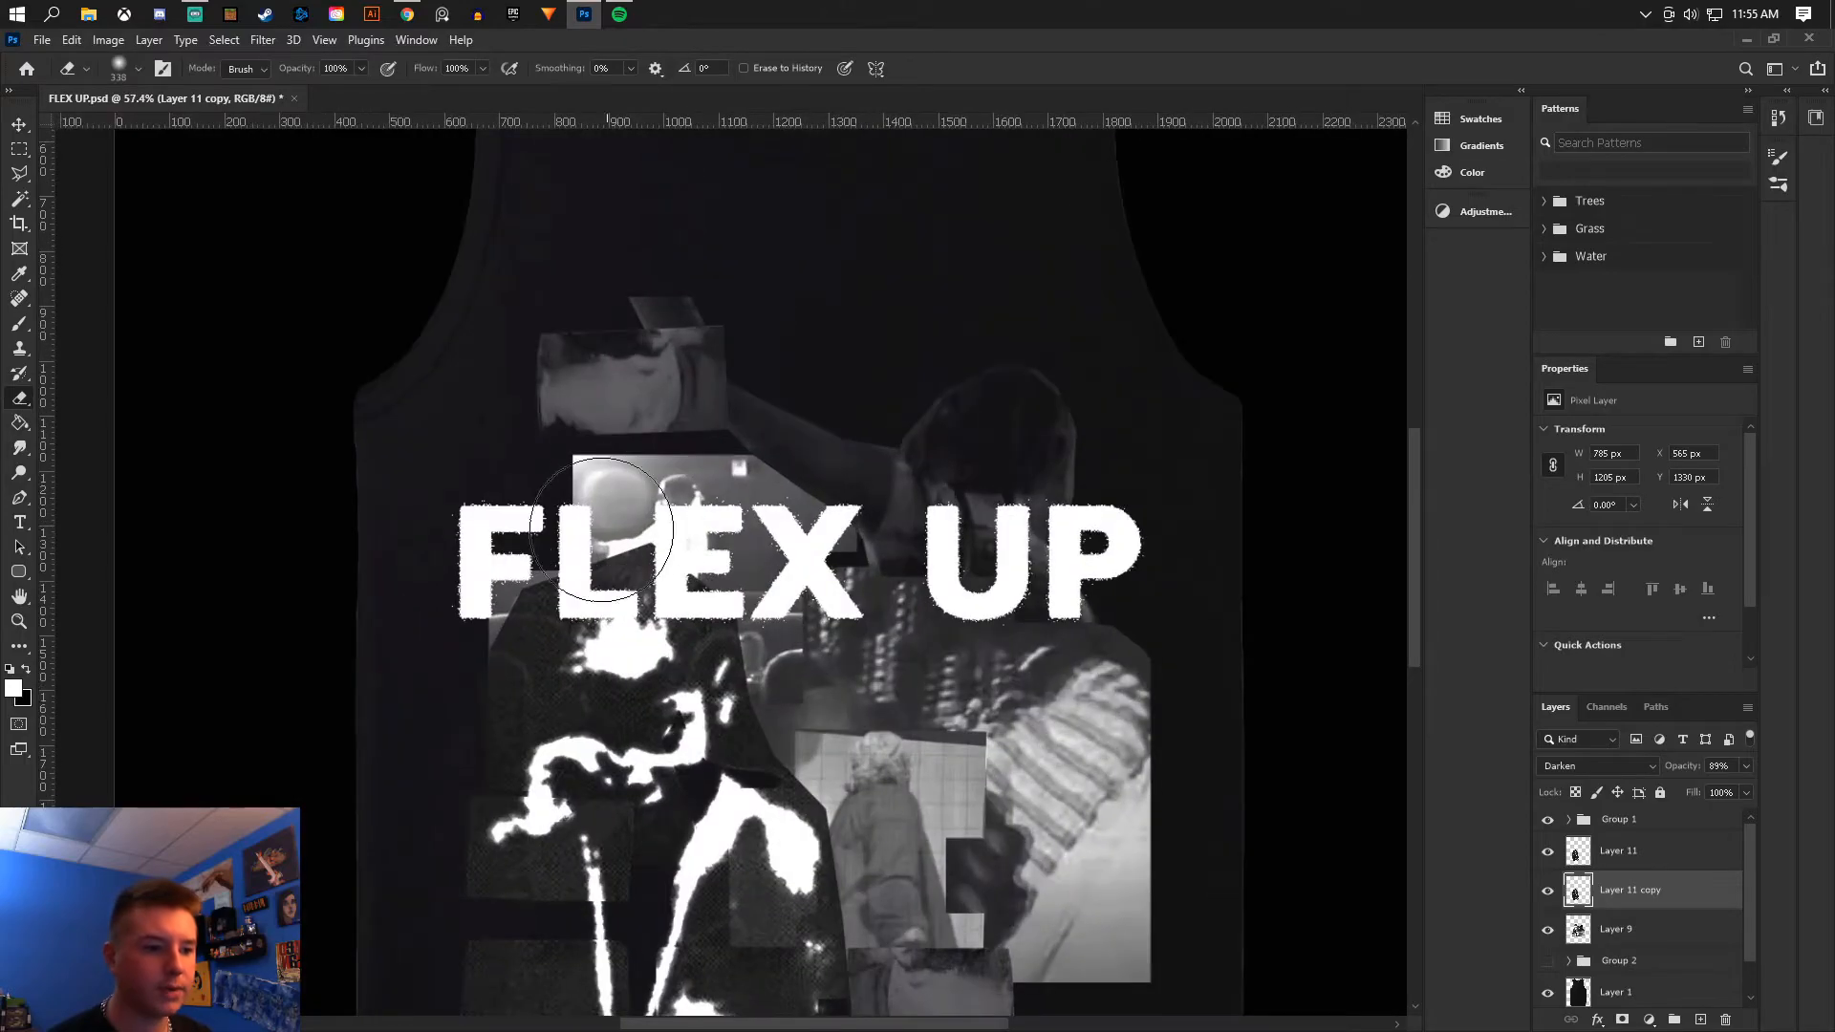
click(138, 69)
drag(199, 131, 189, 131)
mouse_move(547, 585)
mouse_down()
mouse_move(496, 618)
mouse_move(844, 522)
mouse_move(596, 537)
mouse_move(824, 707)
mouse_move(711, 581)
mouse_move(837, 795)
mouse_up()
drag(790, 722, 932, 841)
drag(811, 769, 813, 805)
scroll(925, 818, down, 4)
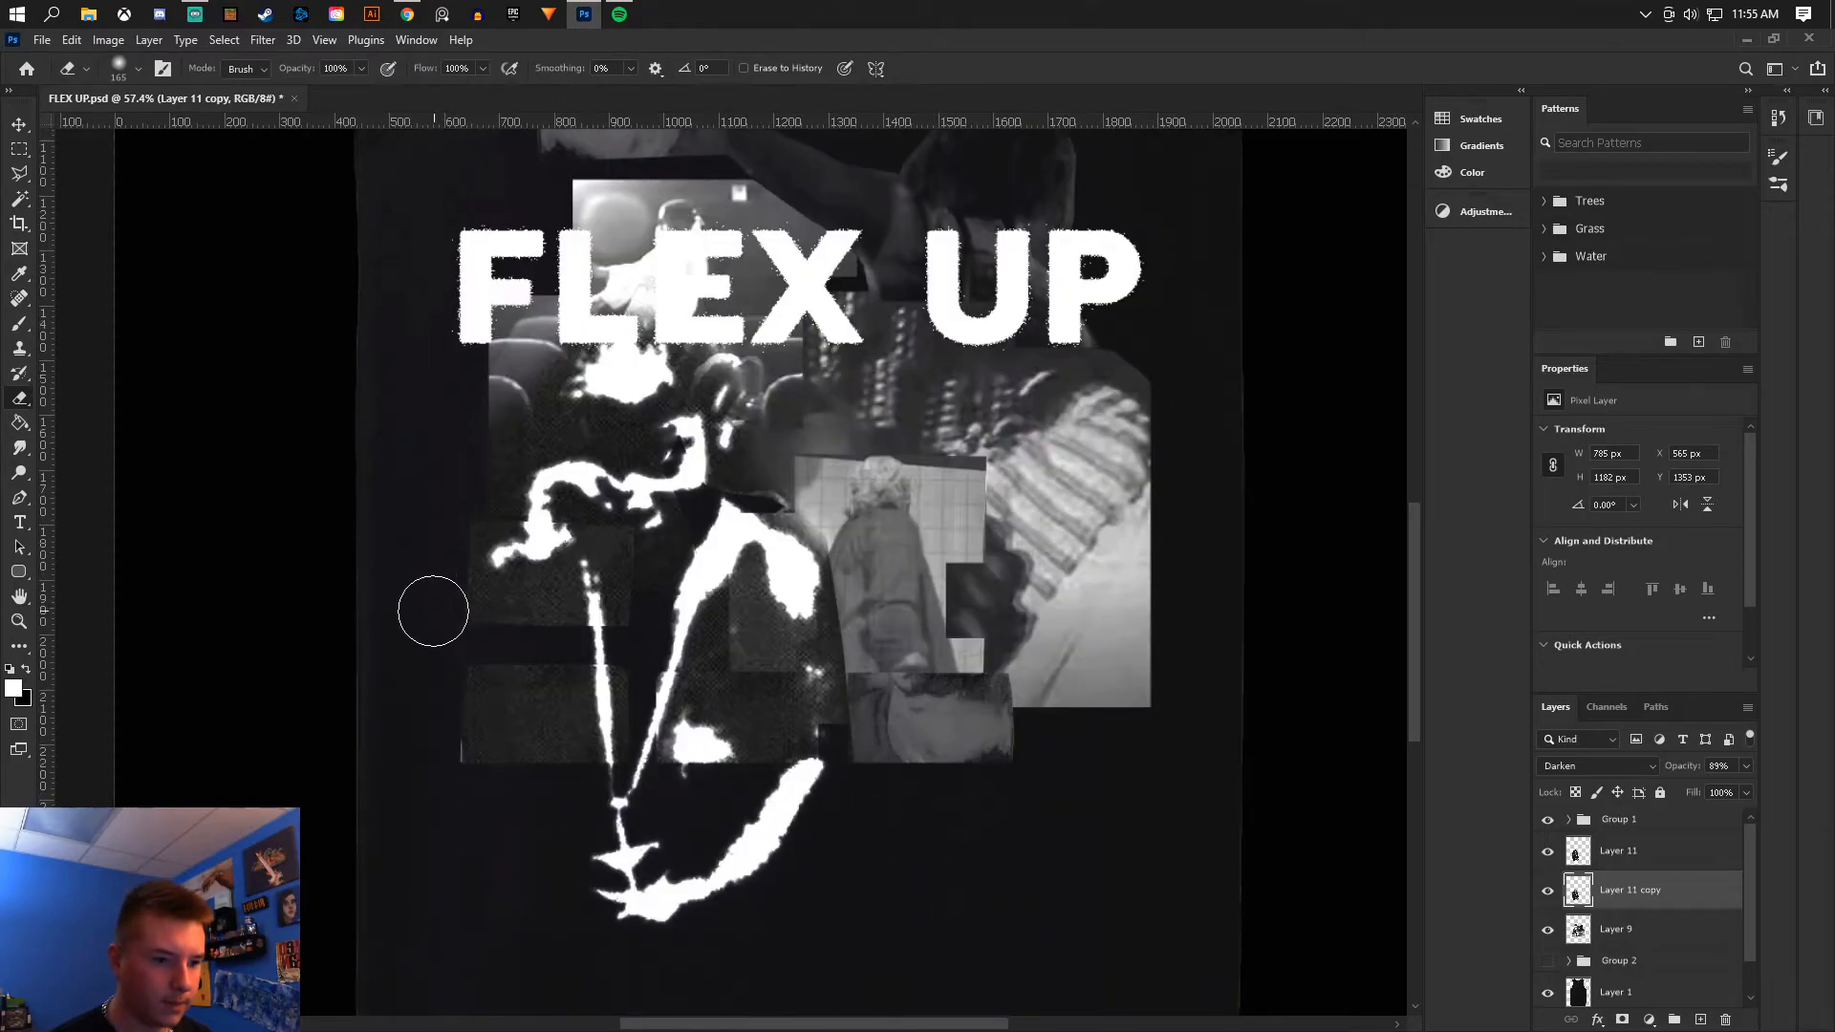
mouse_move(463, 406)
mouse_down()
mouse_move(486, 452)
mouse_move(497, 373)
mouse_up()
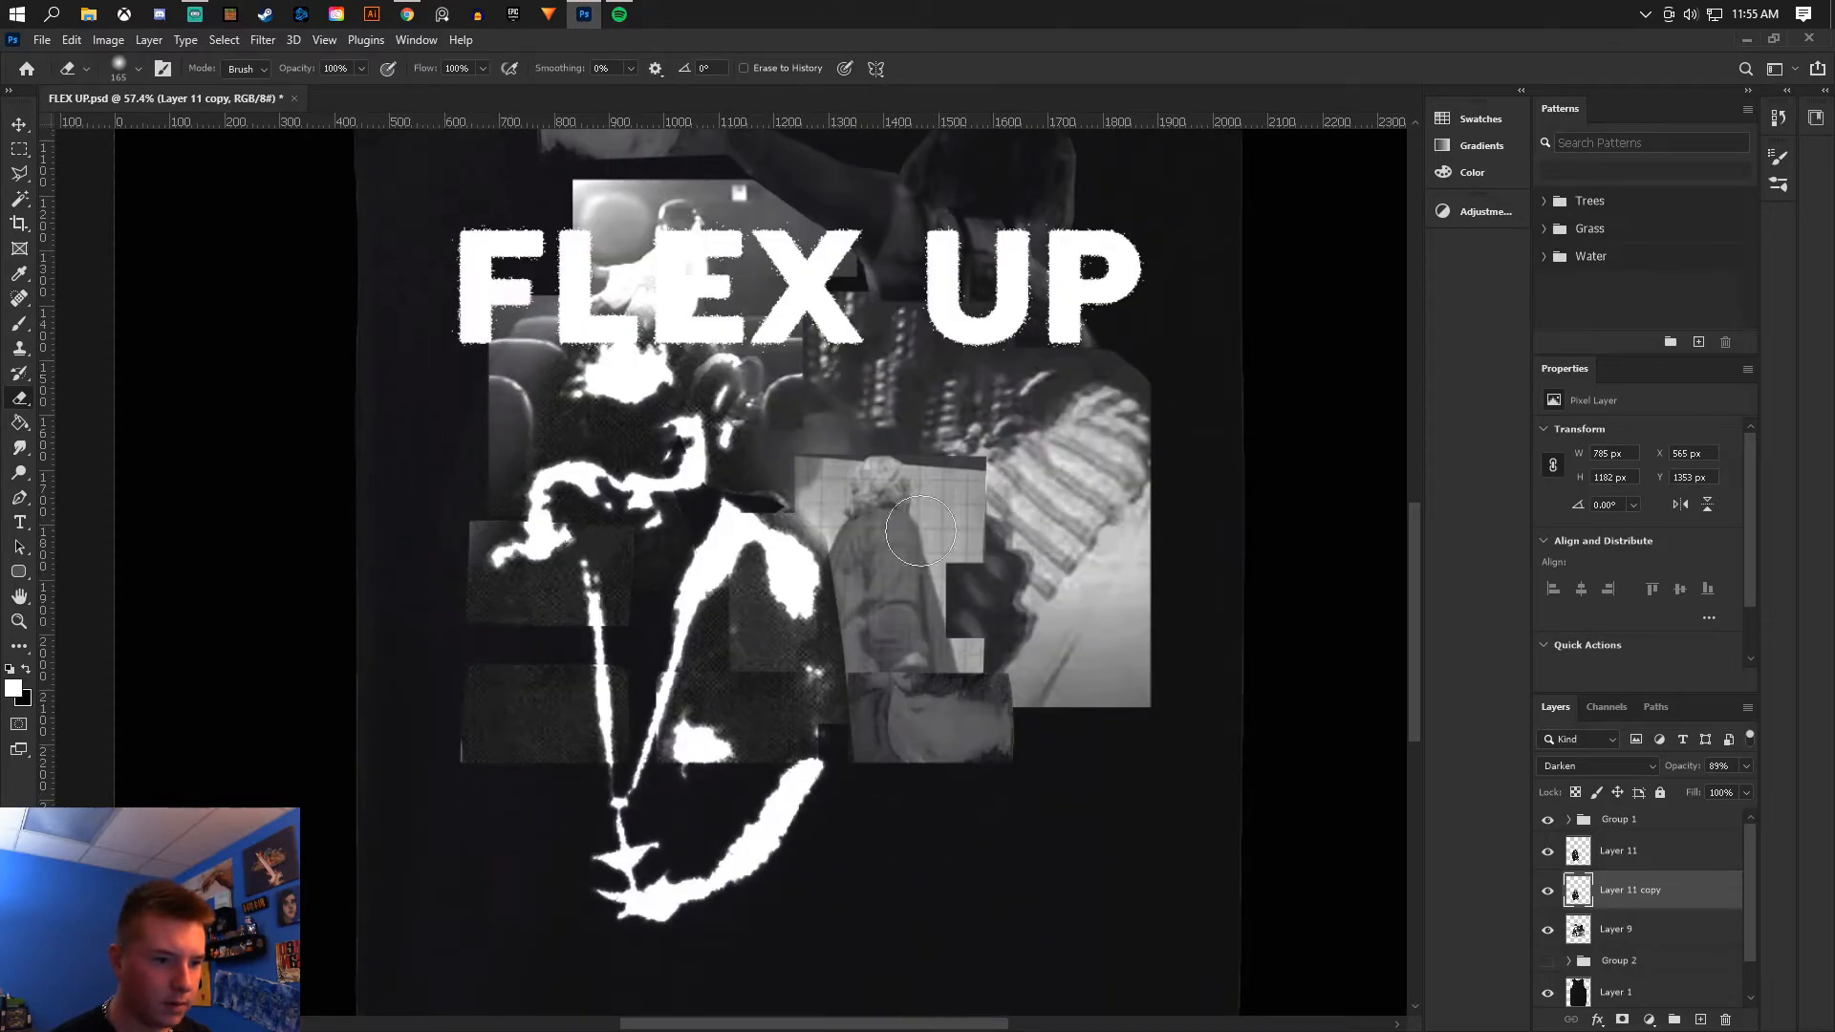
drag(870, 667, 881, 777)
drag(869, 585, 868, 838)
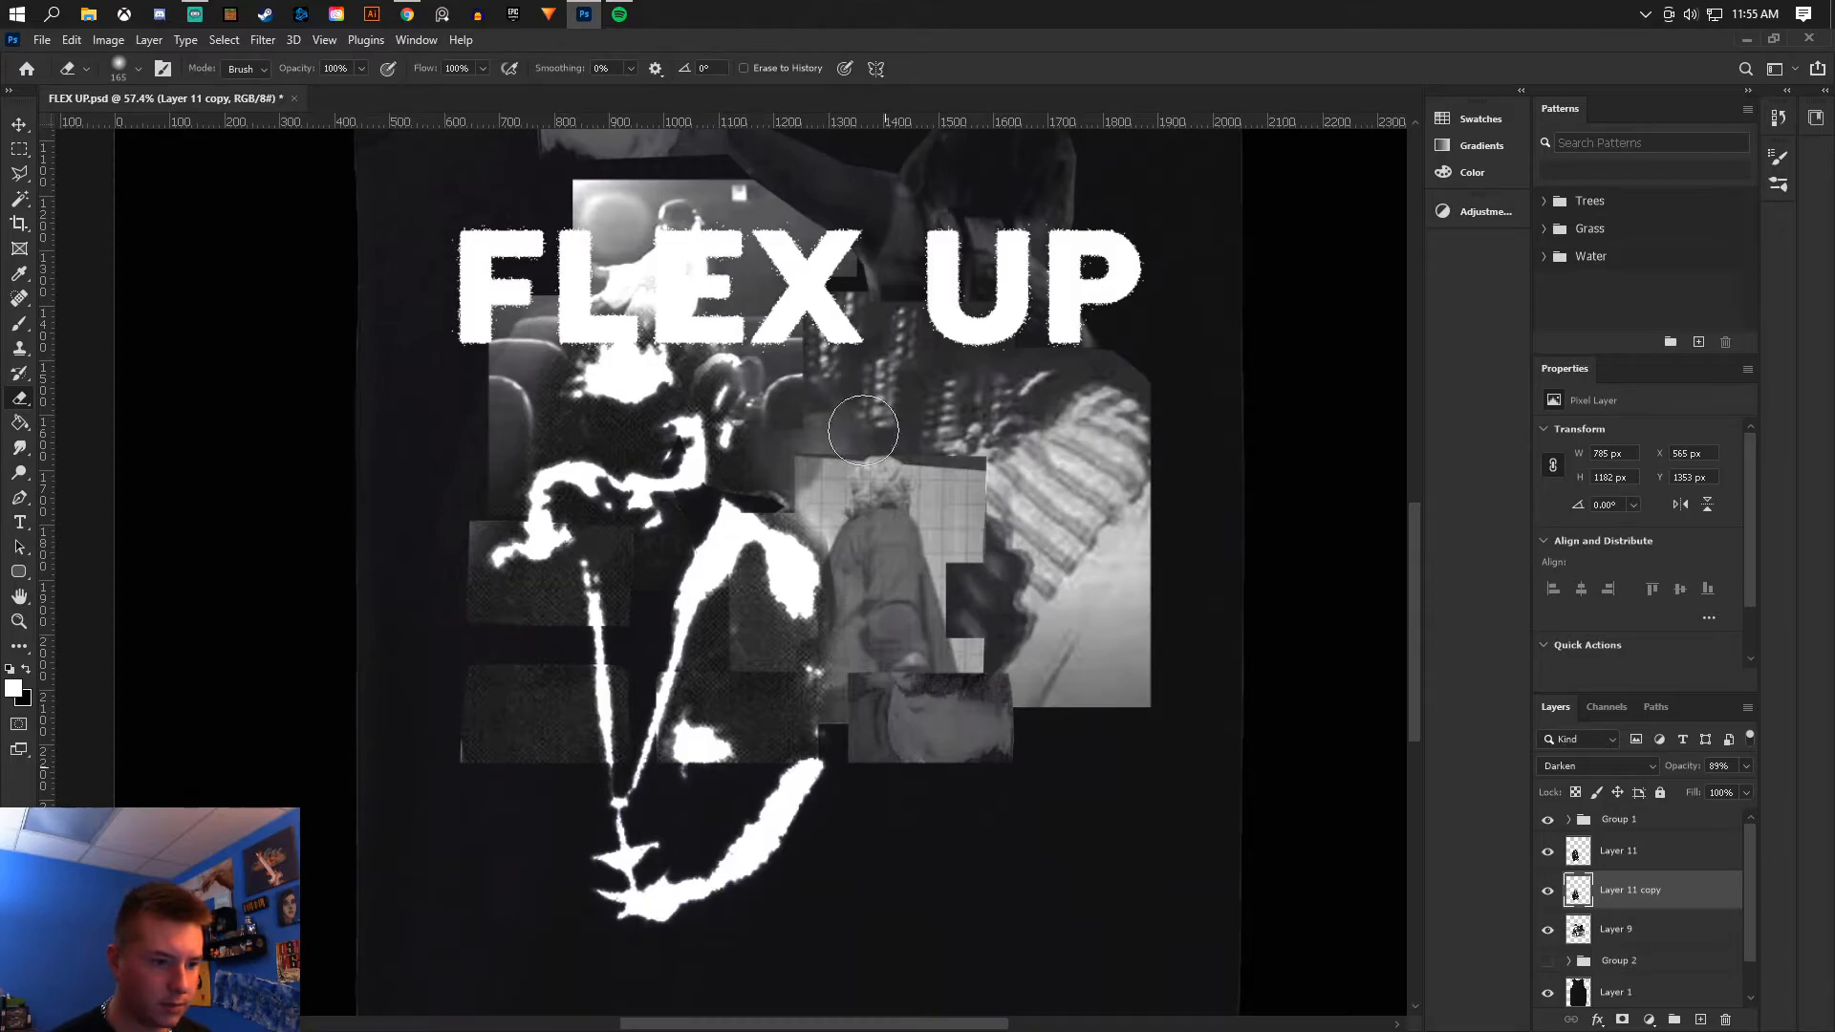
mouse_move(430, 556)
mouse_down()
mouse_move(460, 854)
mouse_move(486, 845)
mouse_move(490, 802)
mouse_move(469, 629)
mouse_move(538, 787)
mouse_move(571, 767)
mouse_up()
scroll(684, 736, down, 6)
scroll(819, 742, up, 3)
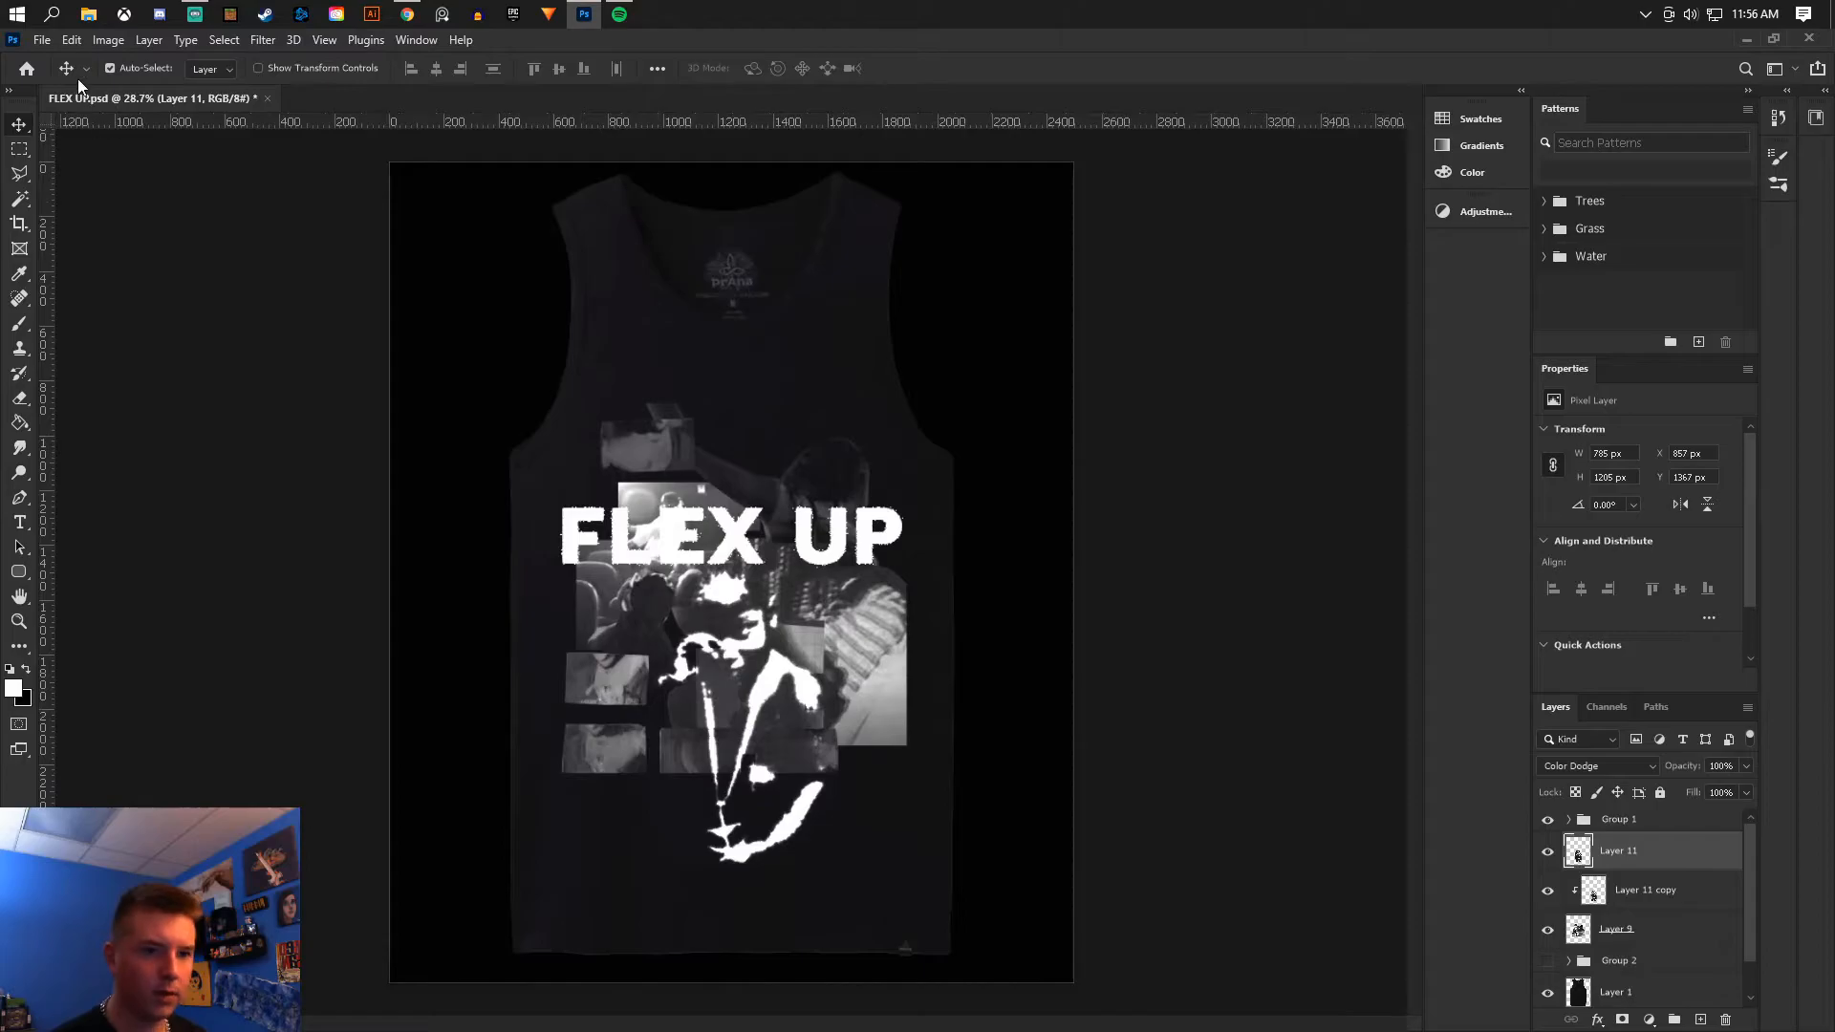
- Save the document
click(42, 39)
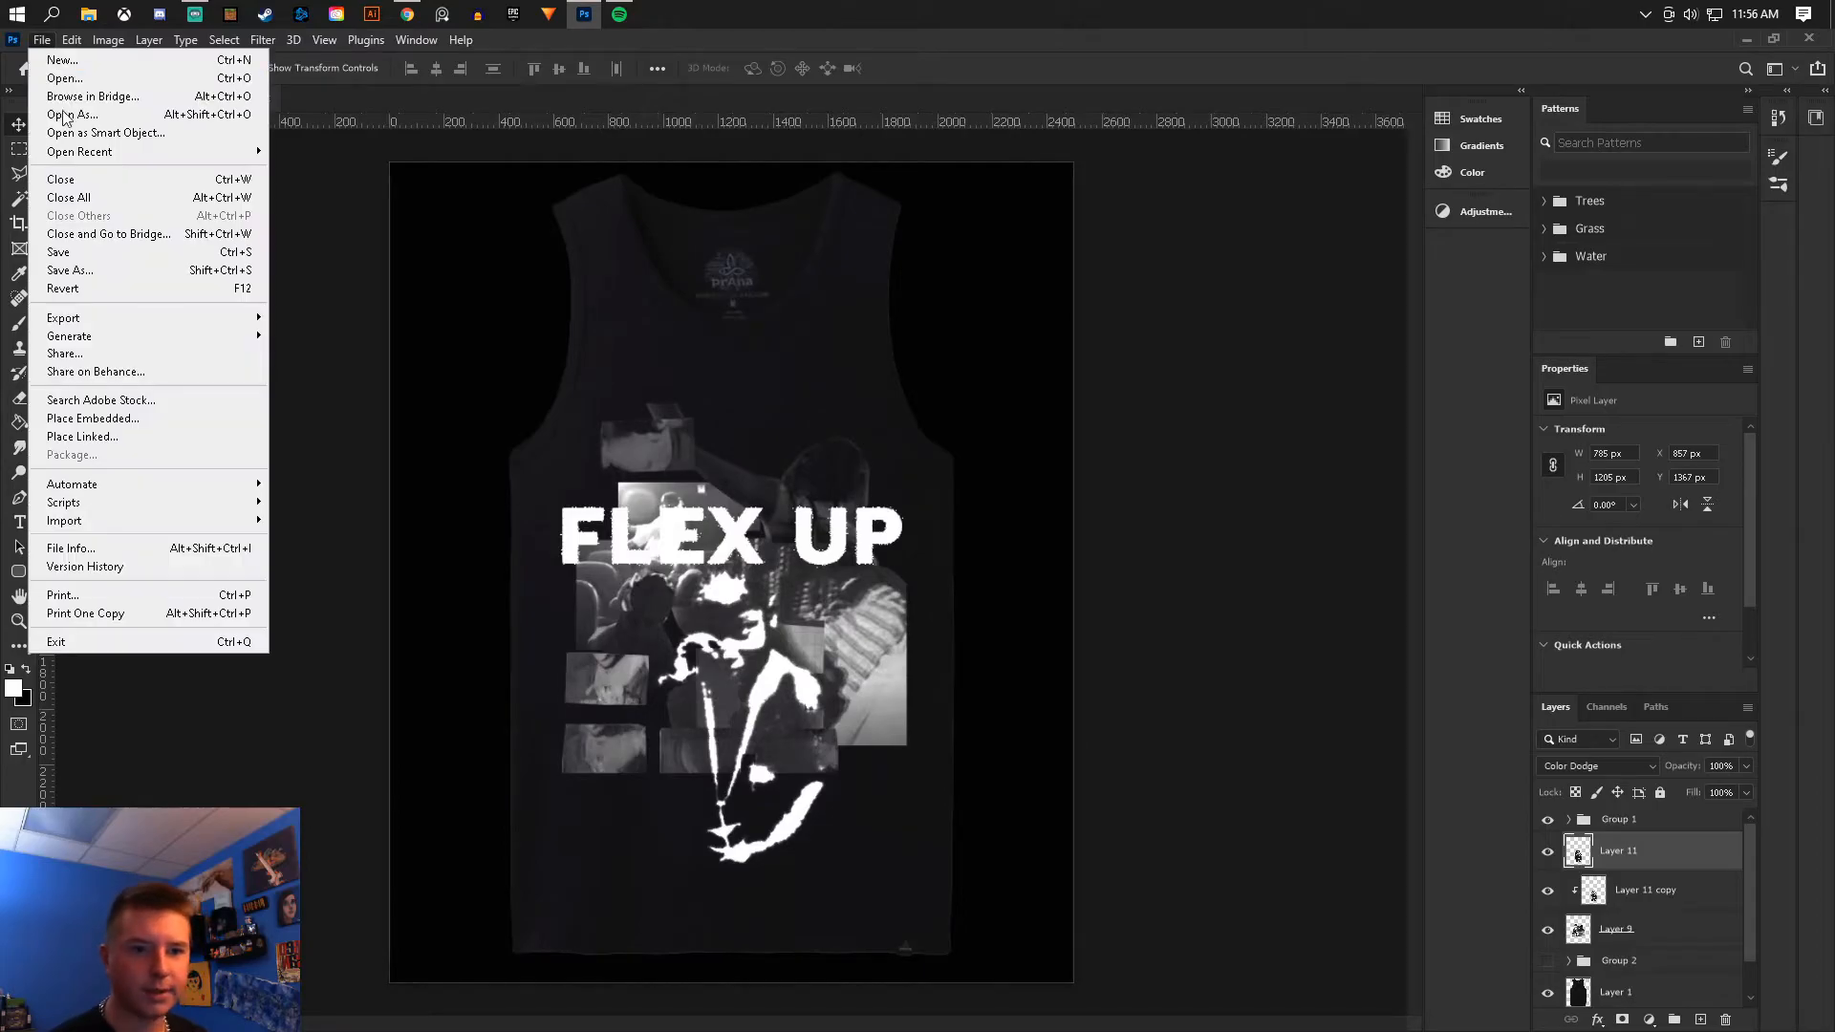
click(82, 254)
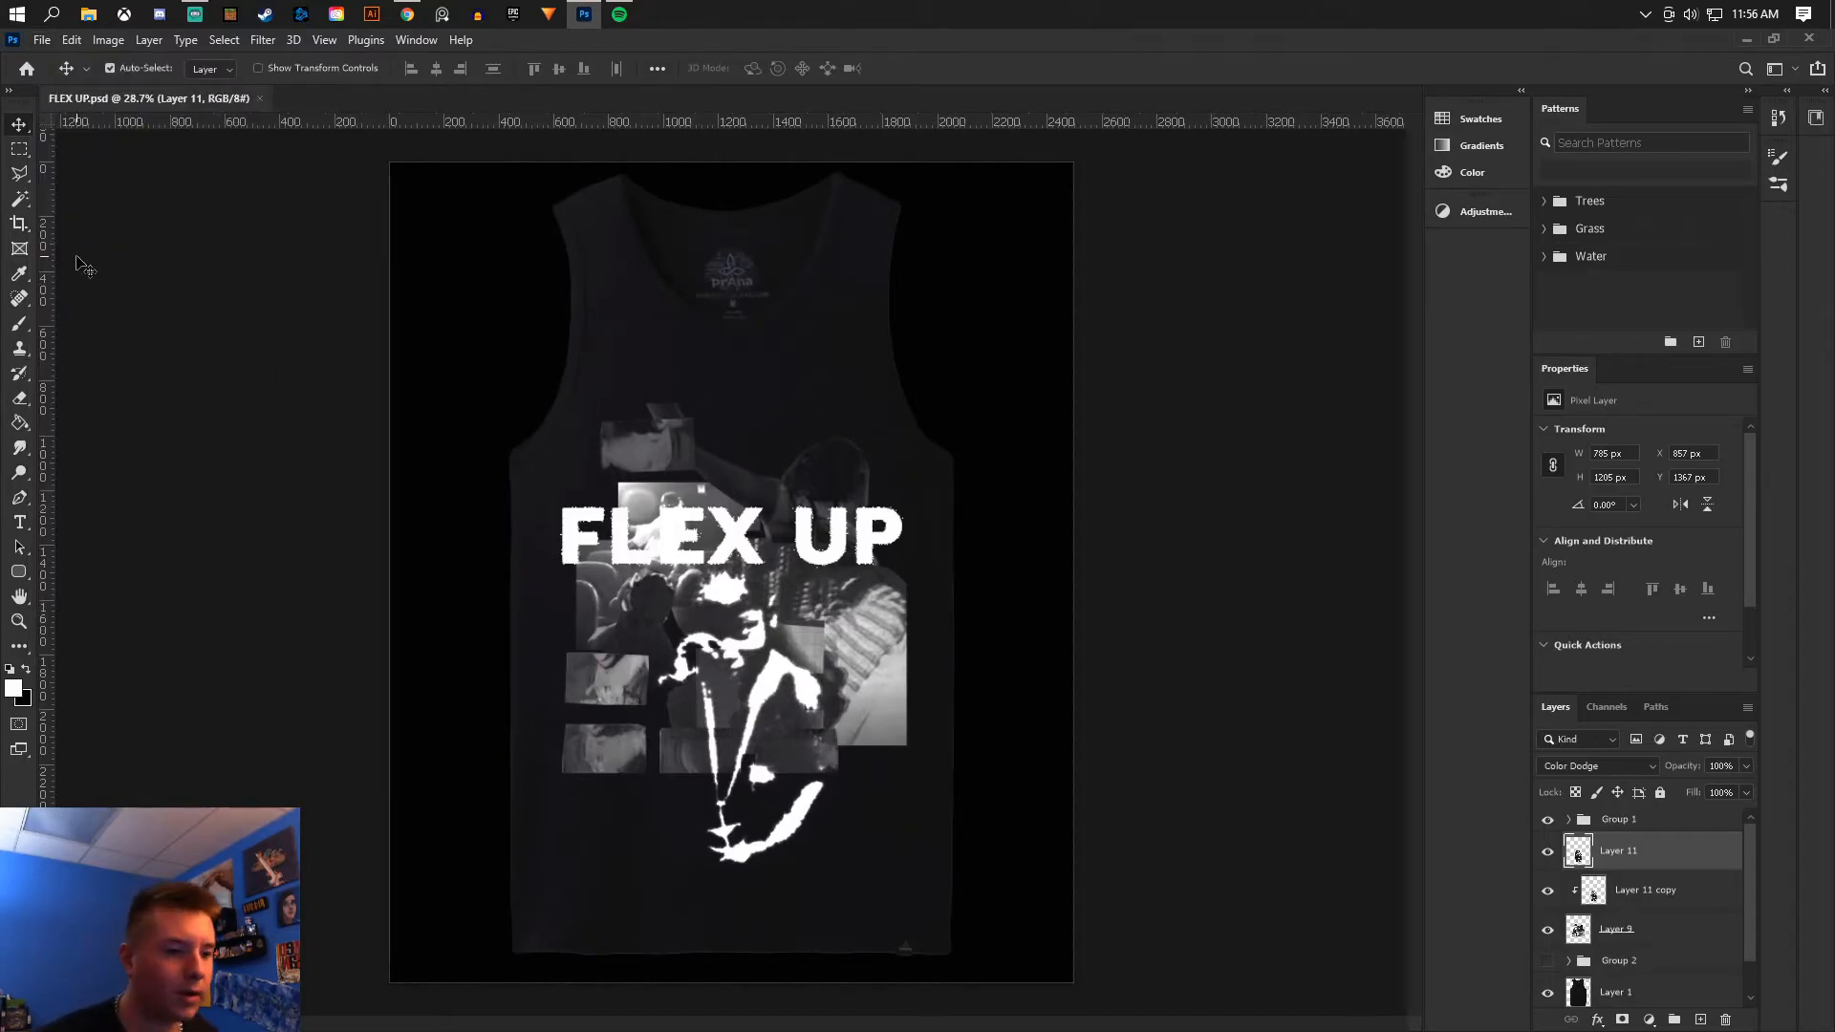
- Switch to the browser, search Bing images for stars and open a starfield image
click(406, 14)
click(549, 80)
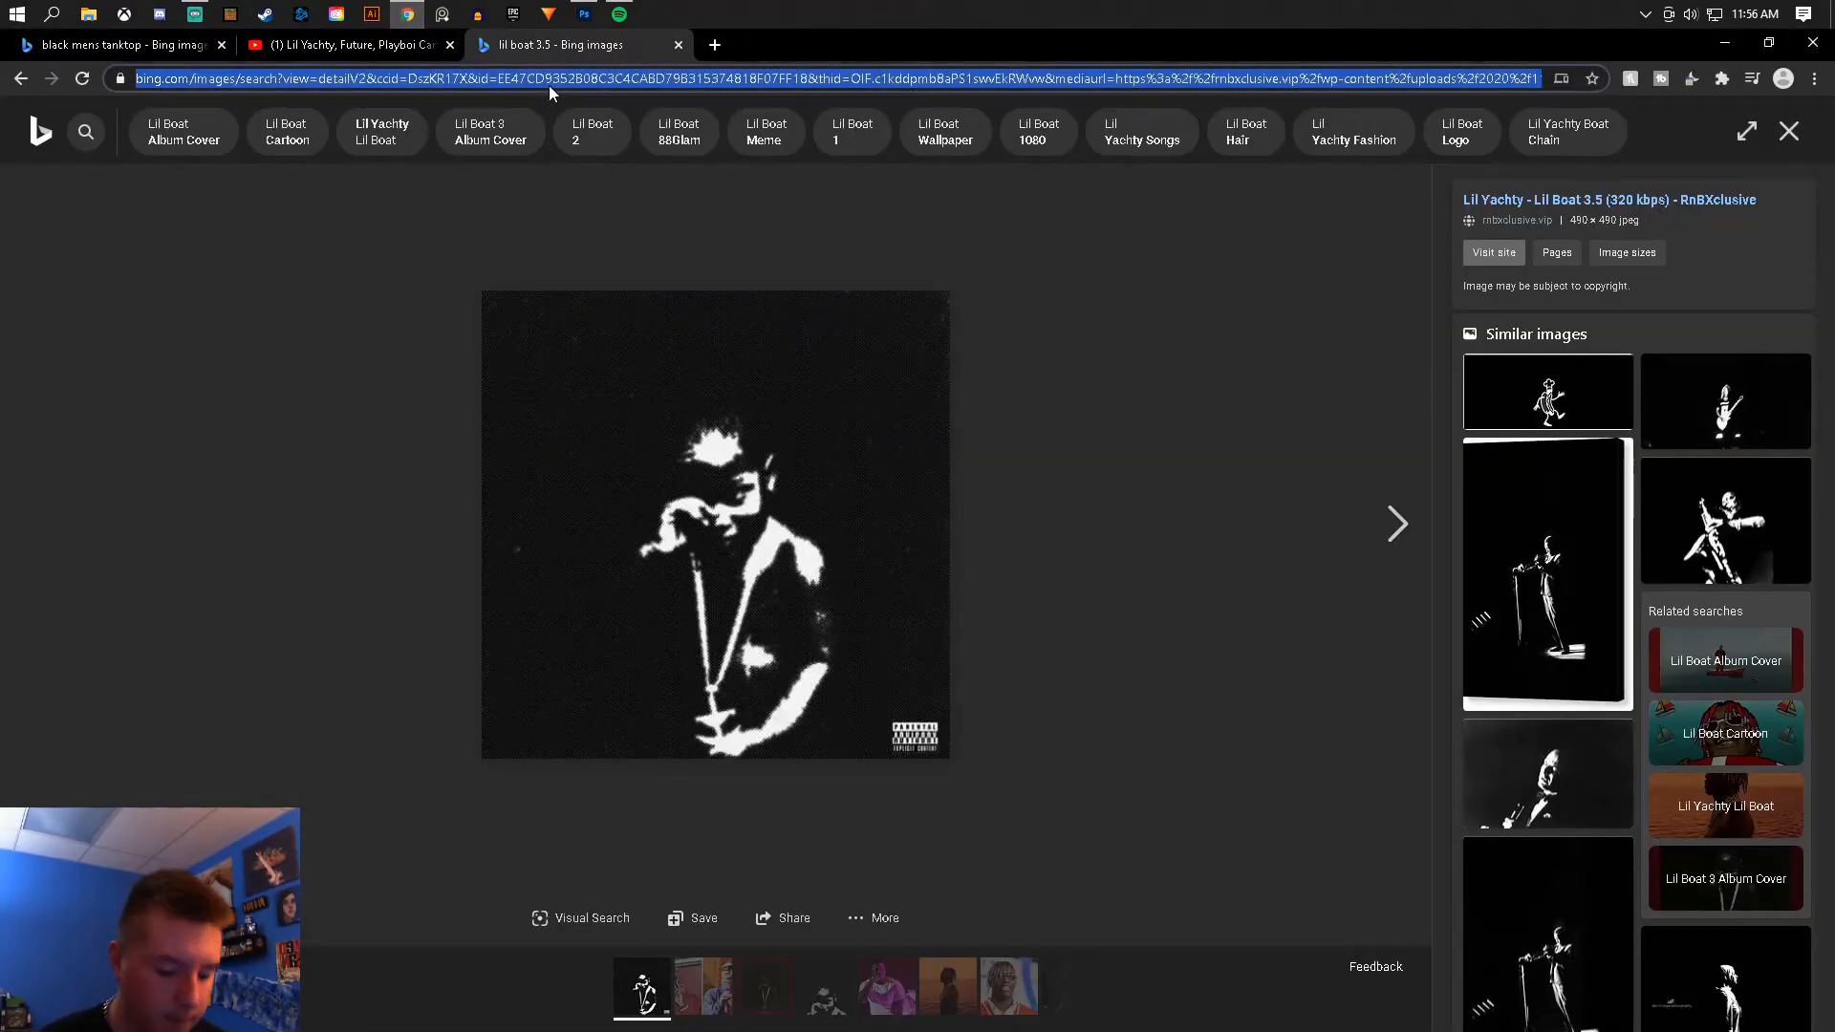
text(stars)
key(Return)
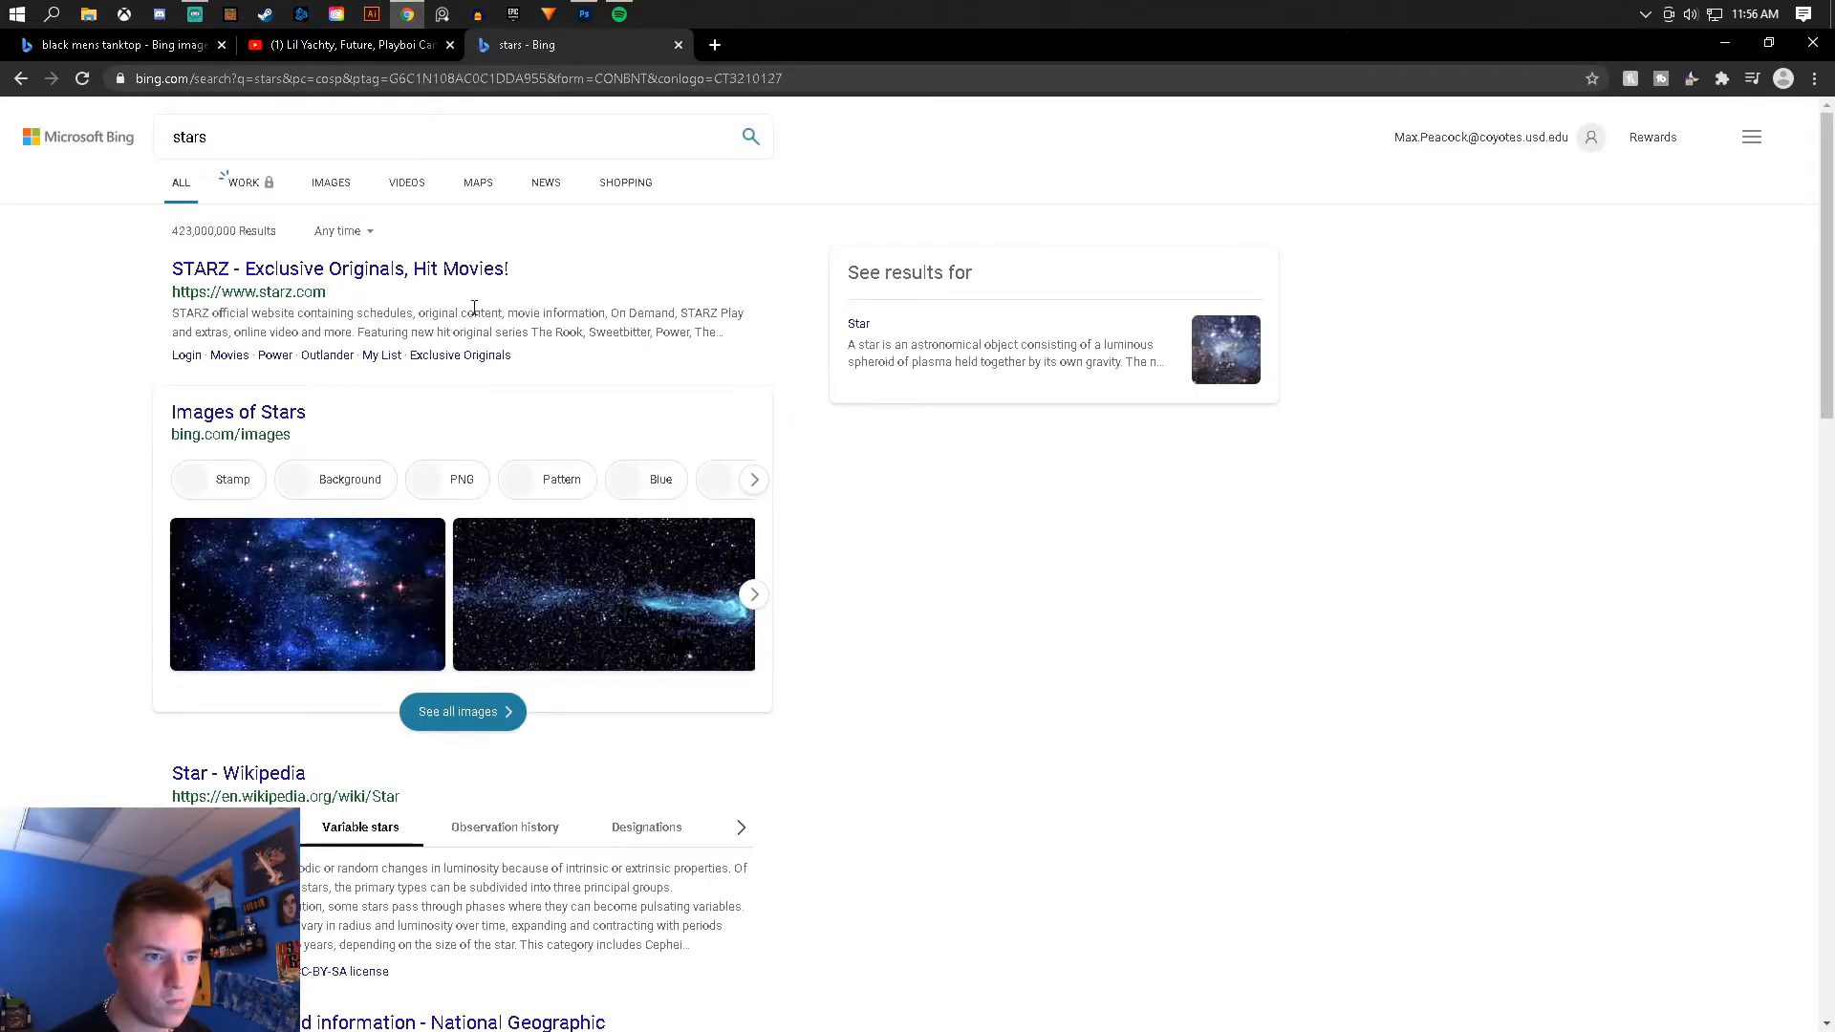
click(352, 191)
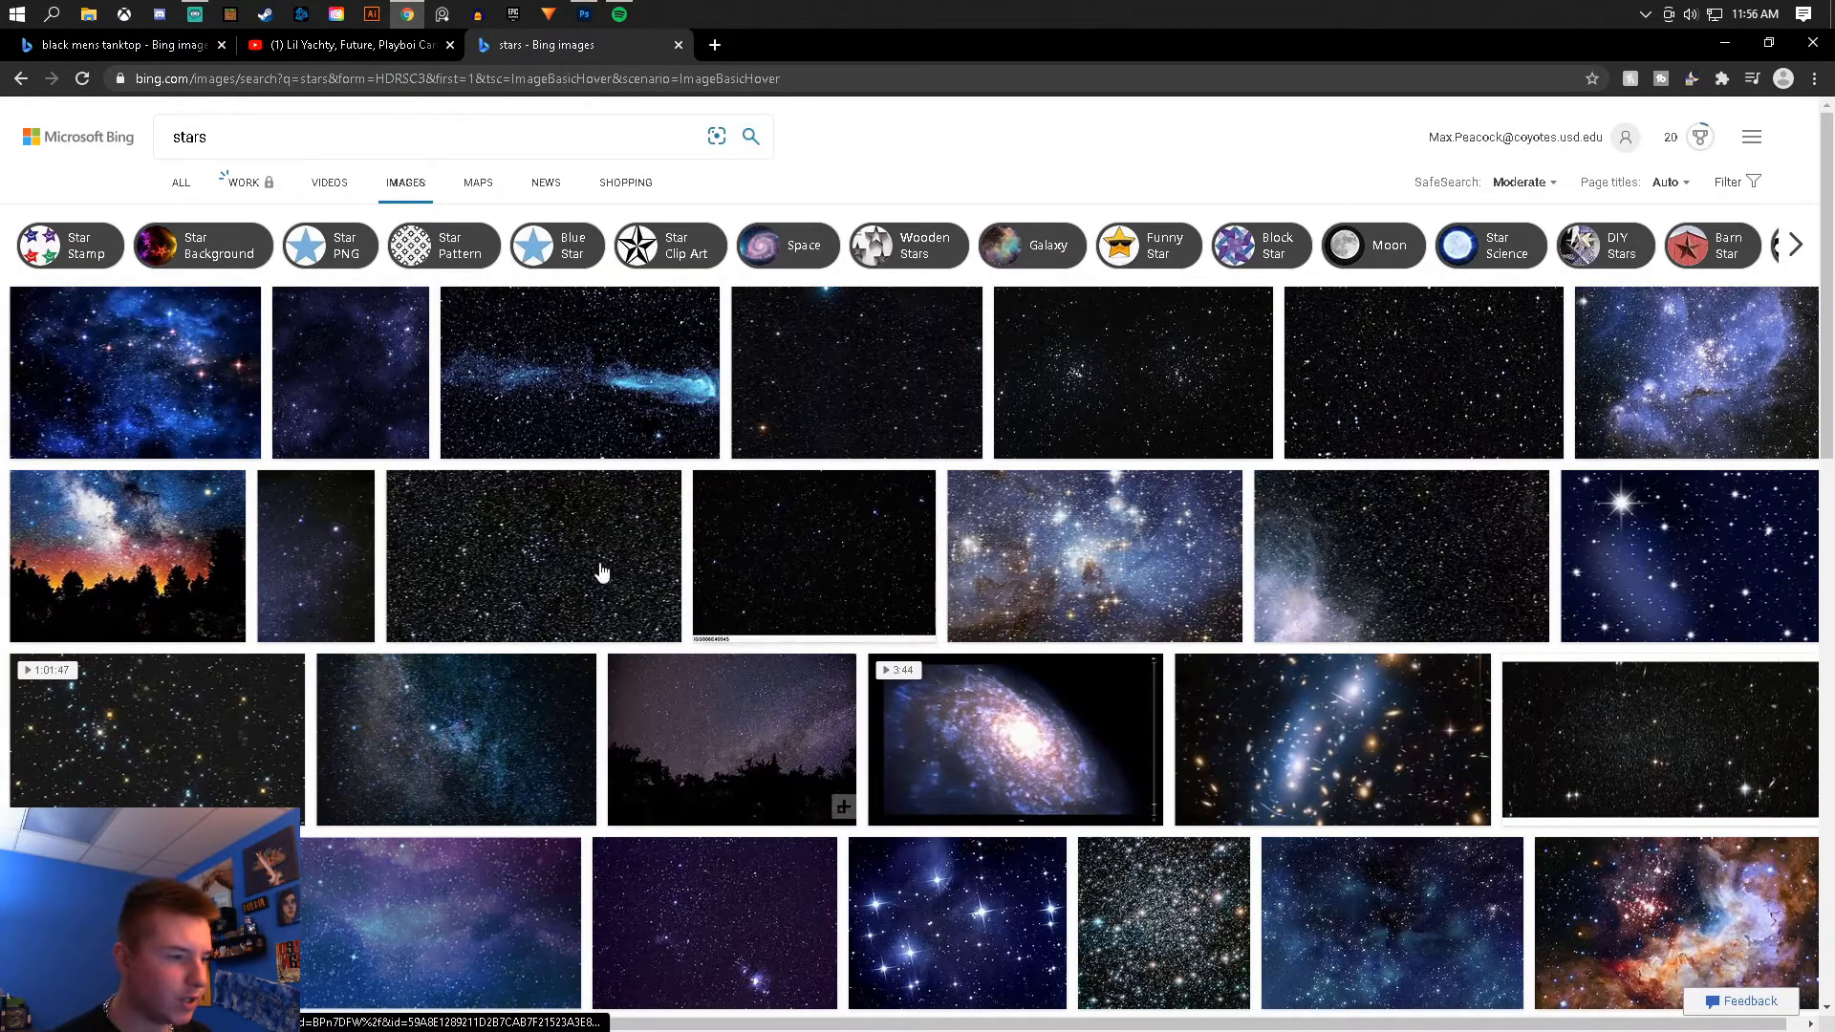
click(1116, 365)
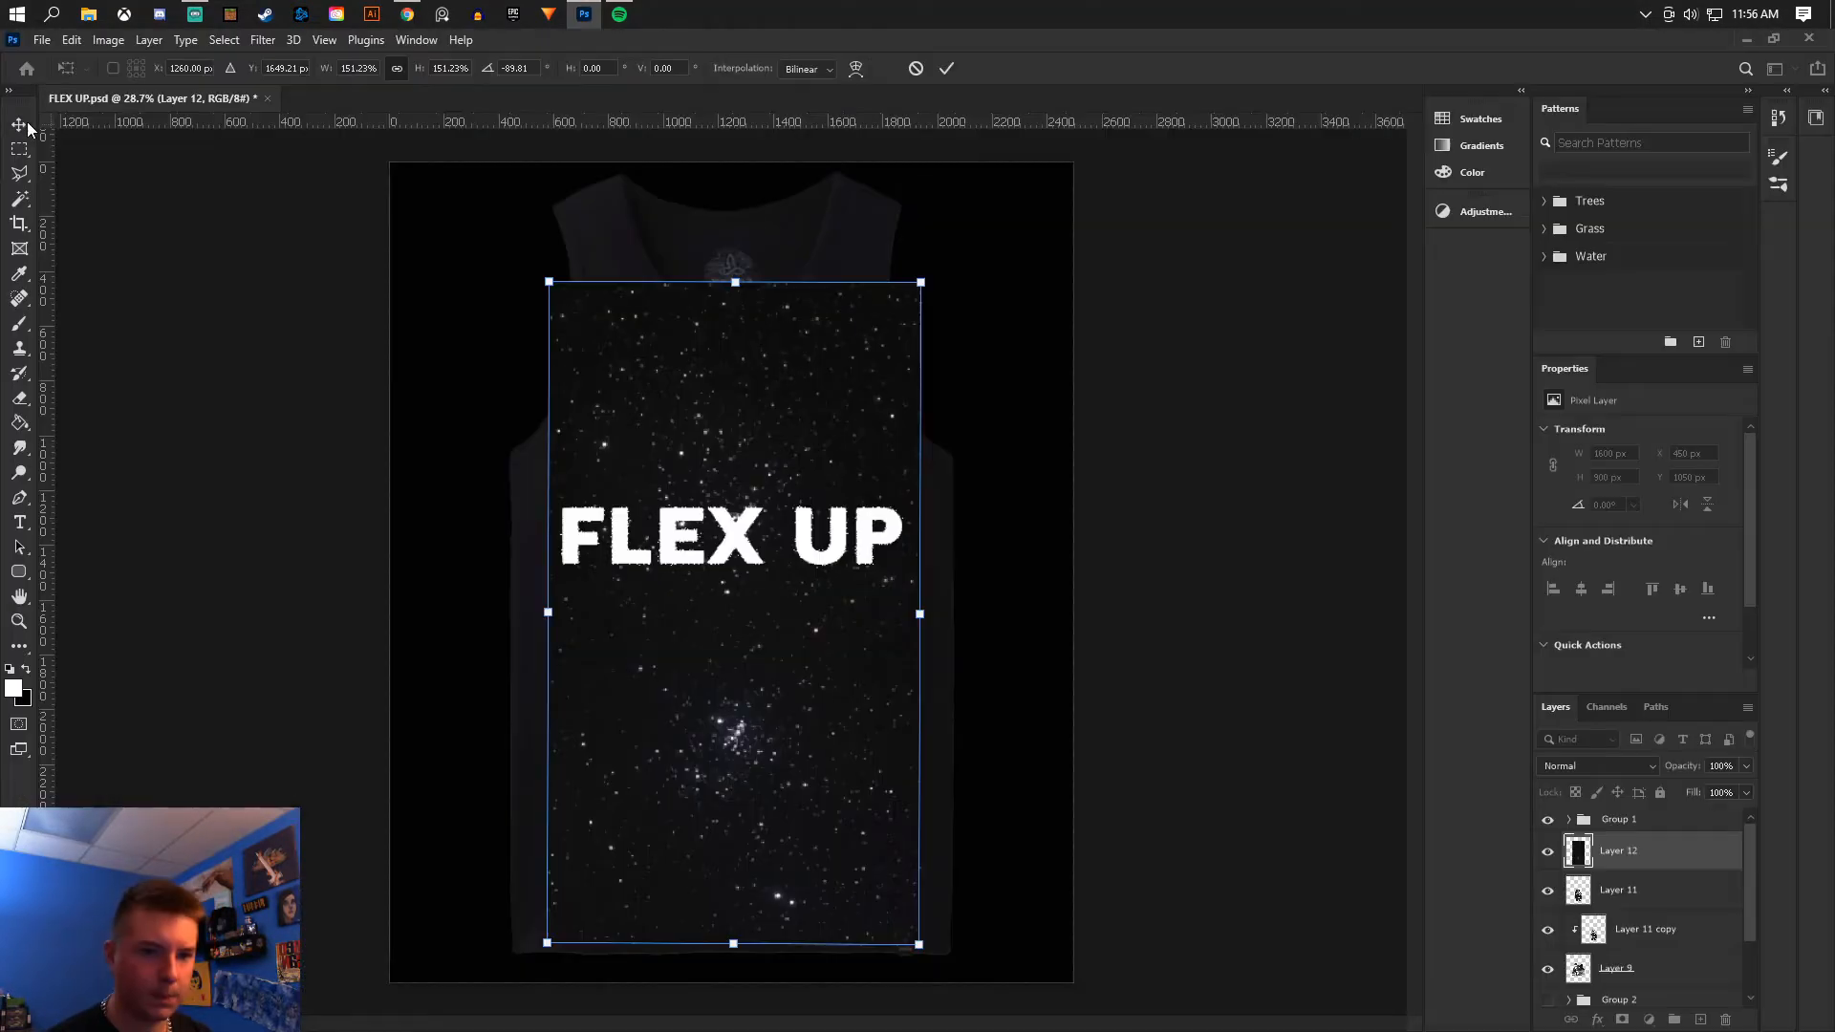
click(21, 124)
- Adjust the pasted starfield layer with Brightness/Contrast
click(108, 39)
mouse_move(129, 87)
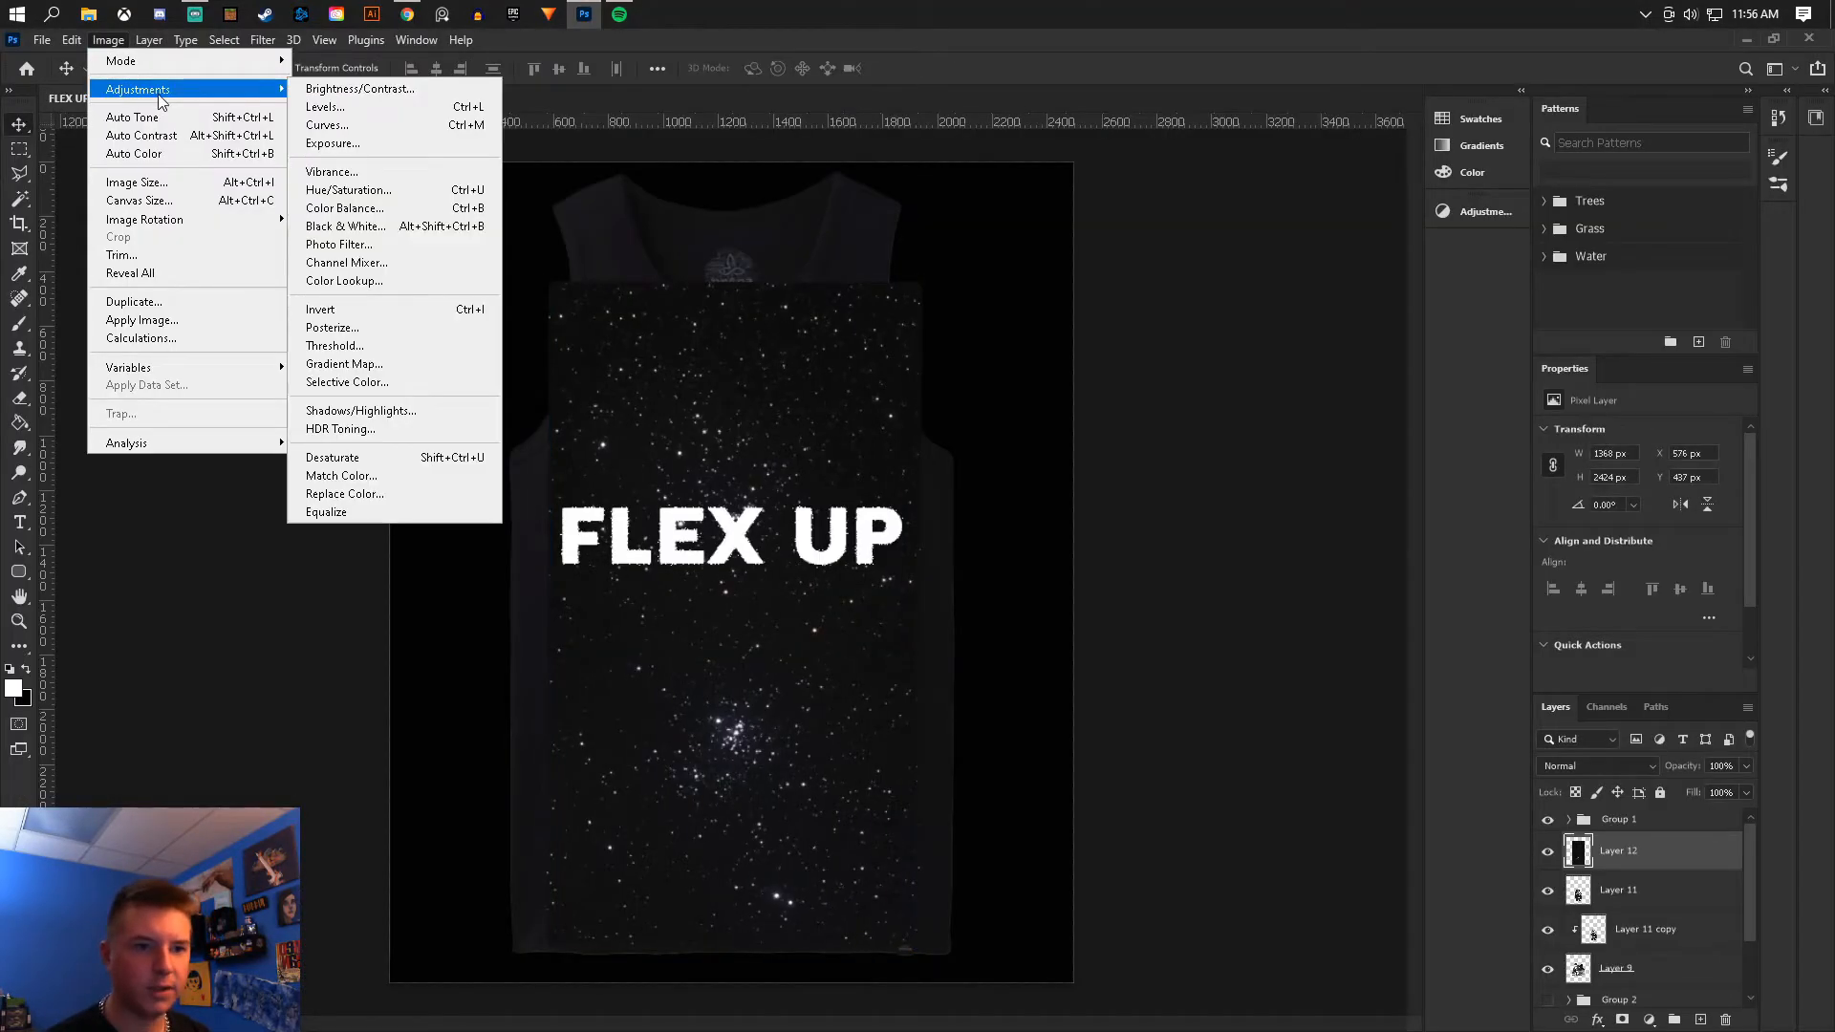
click(344, 92)
drag(1092, 202, 1104, 256)
click(1237, 185)
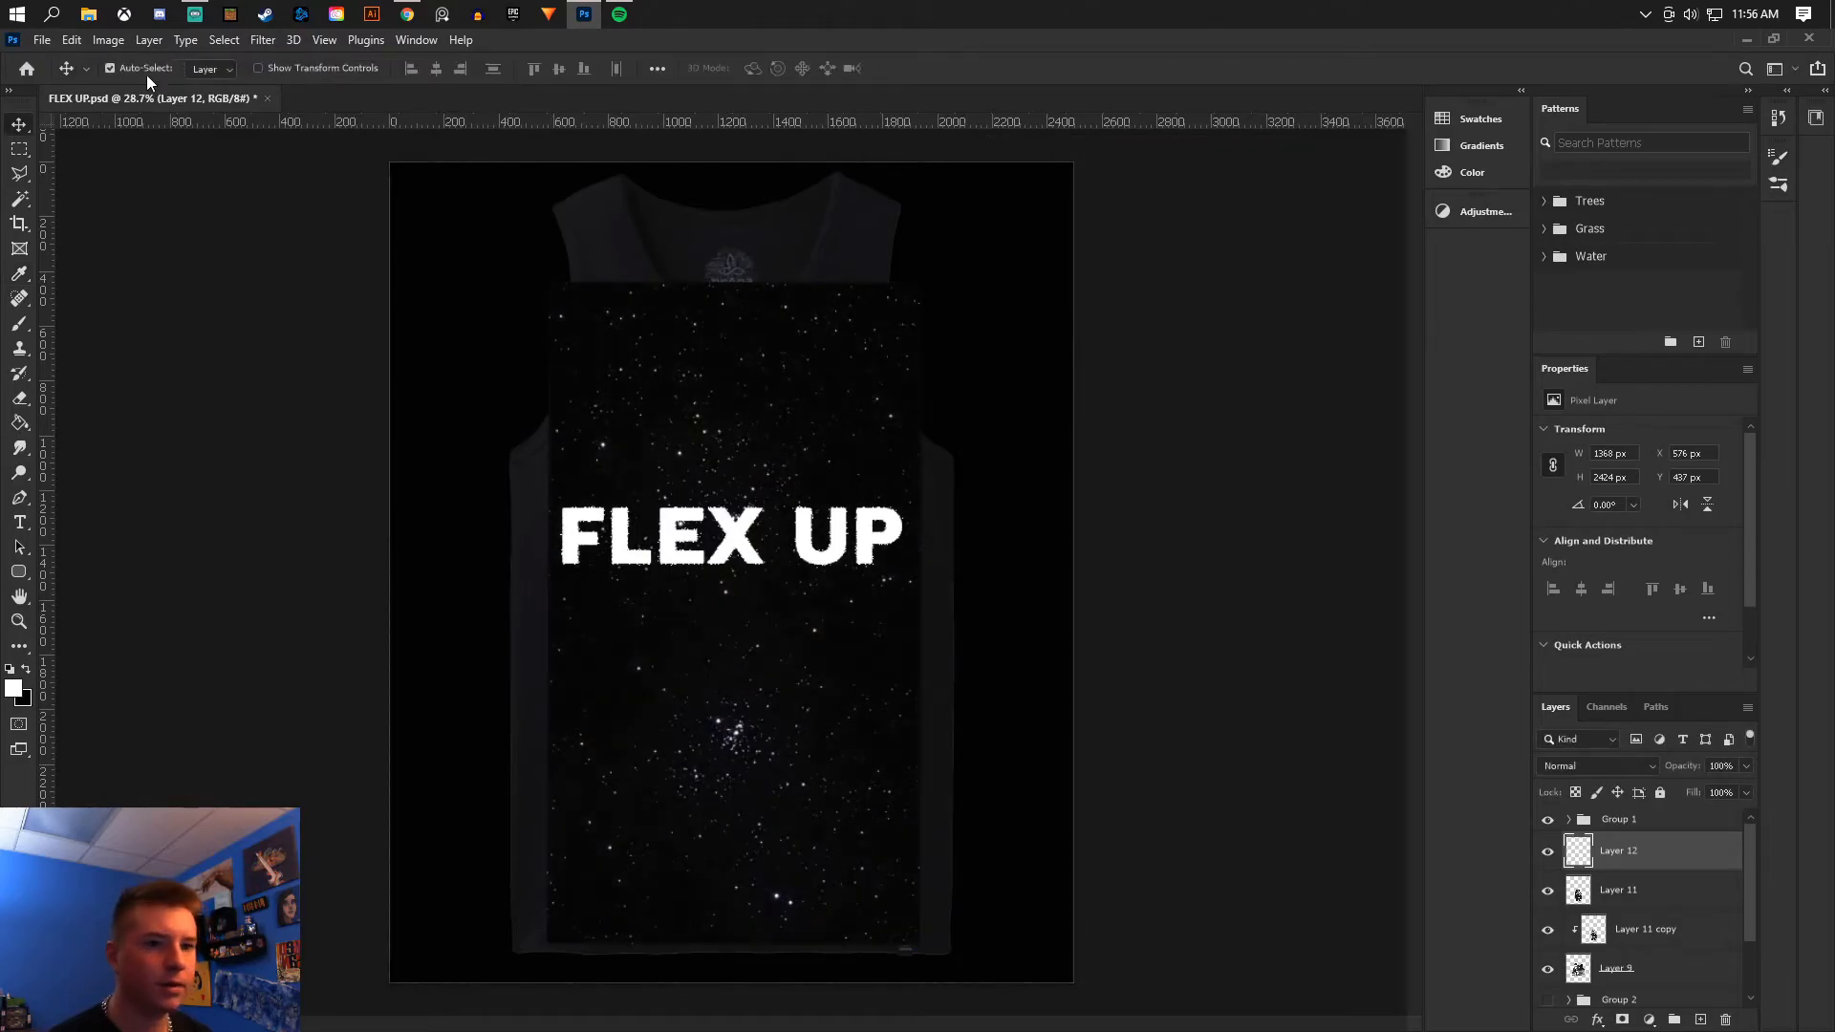
- Apply a Hue/Saturation adjustment to the starfield layer
click(108, 39)
mouse_move(144, 89)
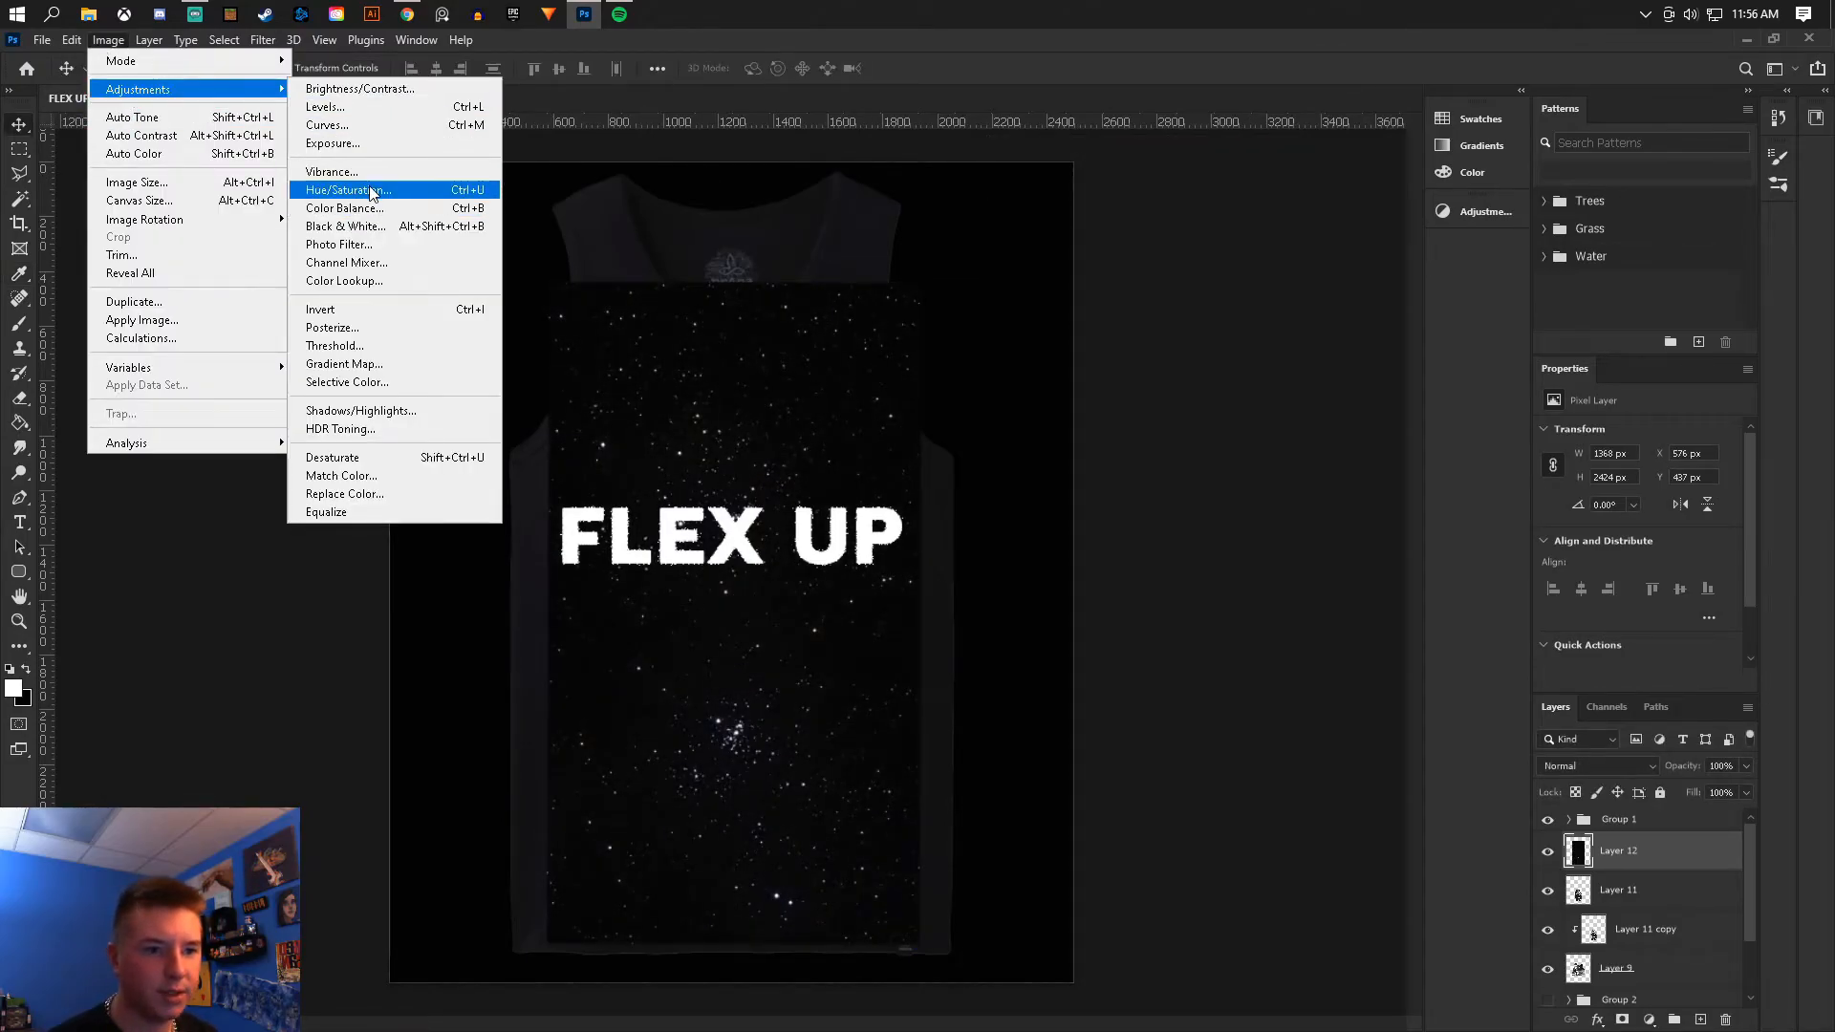
click(376, 190)
drag(1323, 372, 1185, 382)
click(1549, 234)
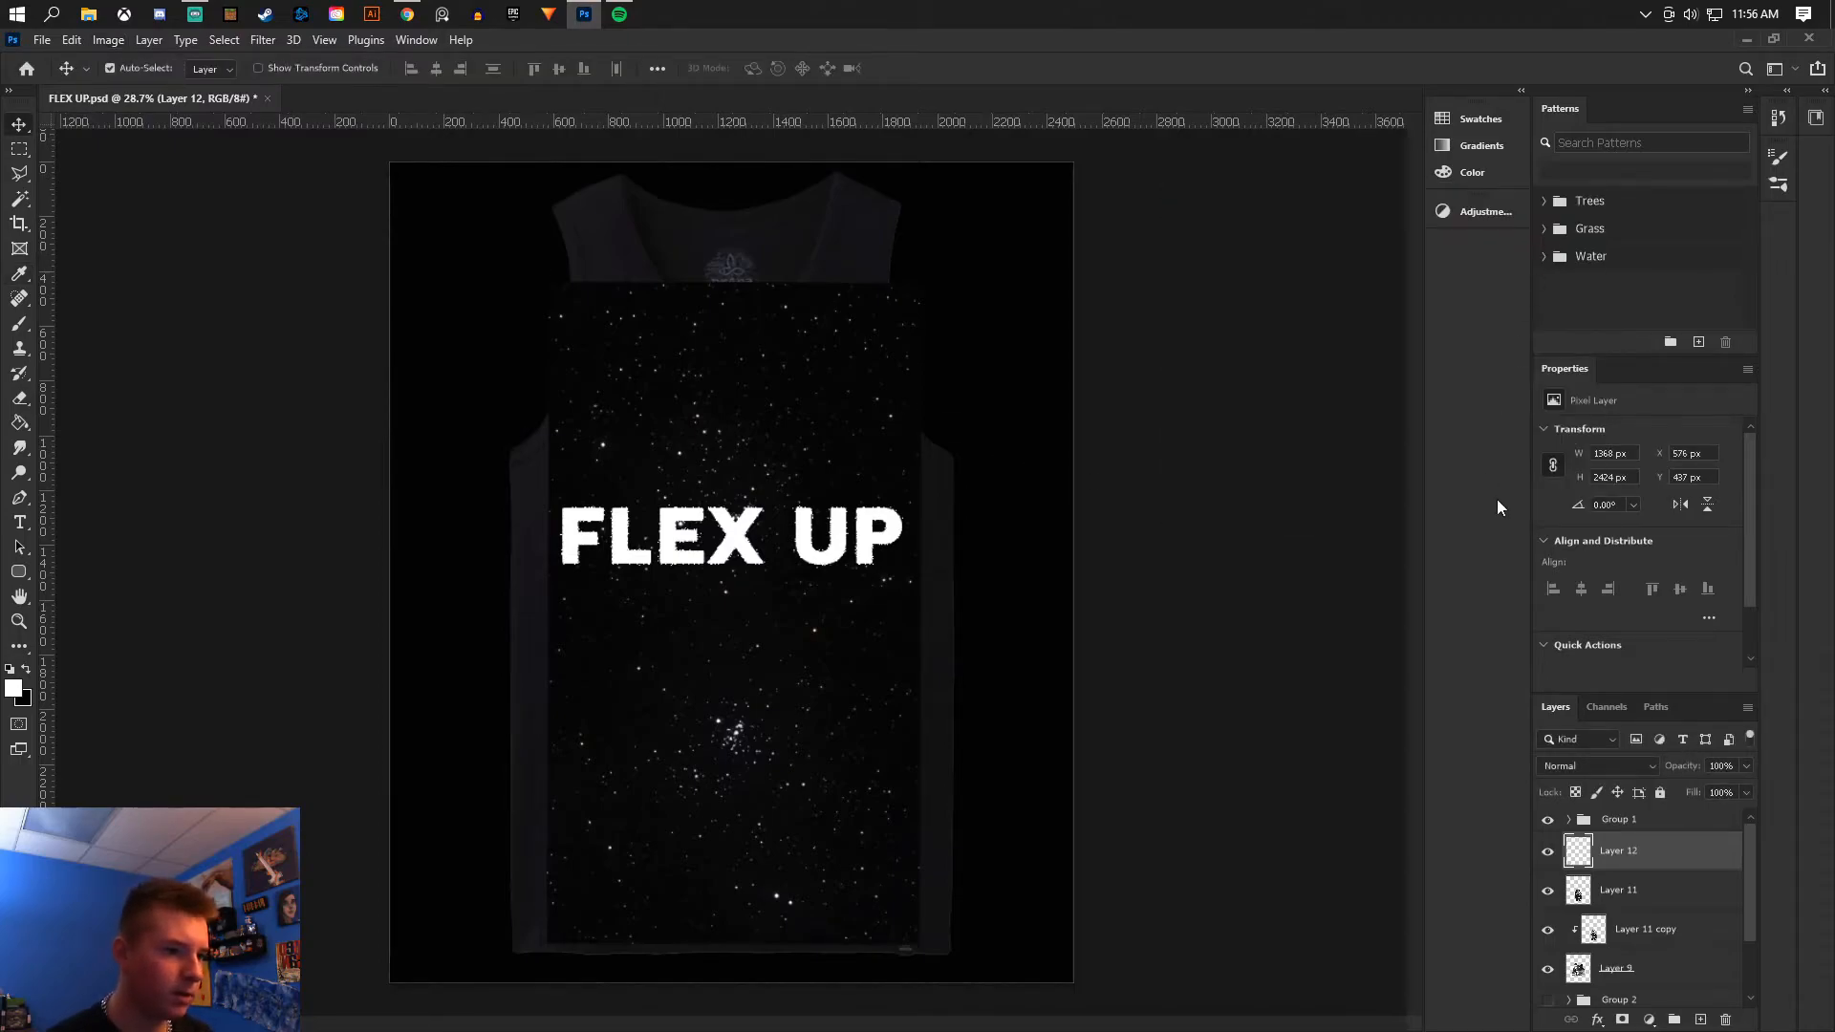
- Set the starfield layer's blend mode to Screen
click(1586, 765)
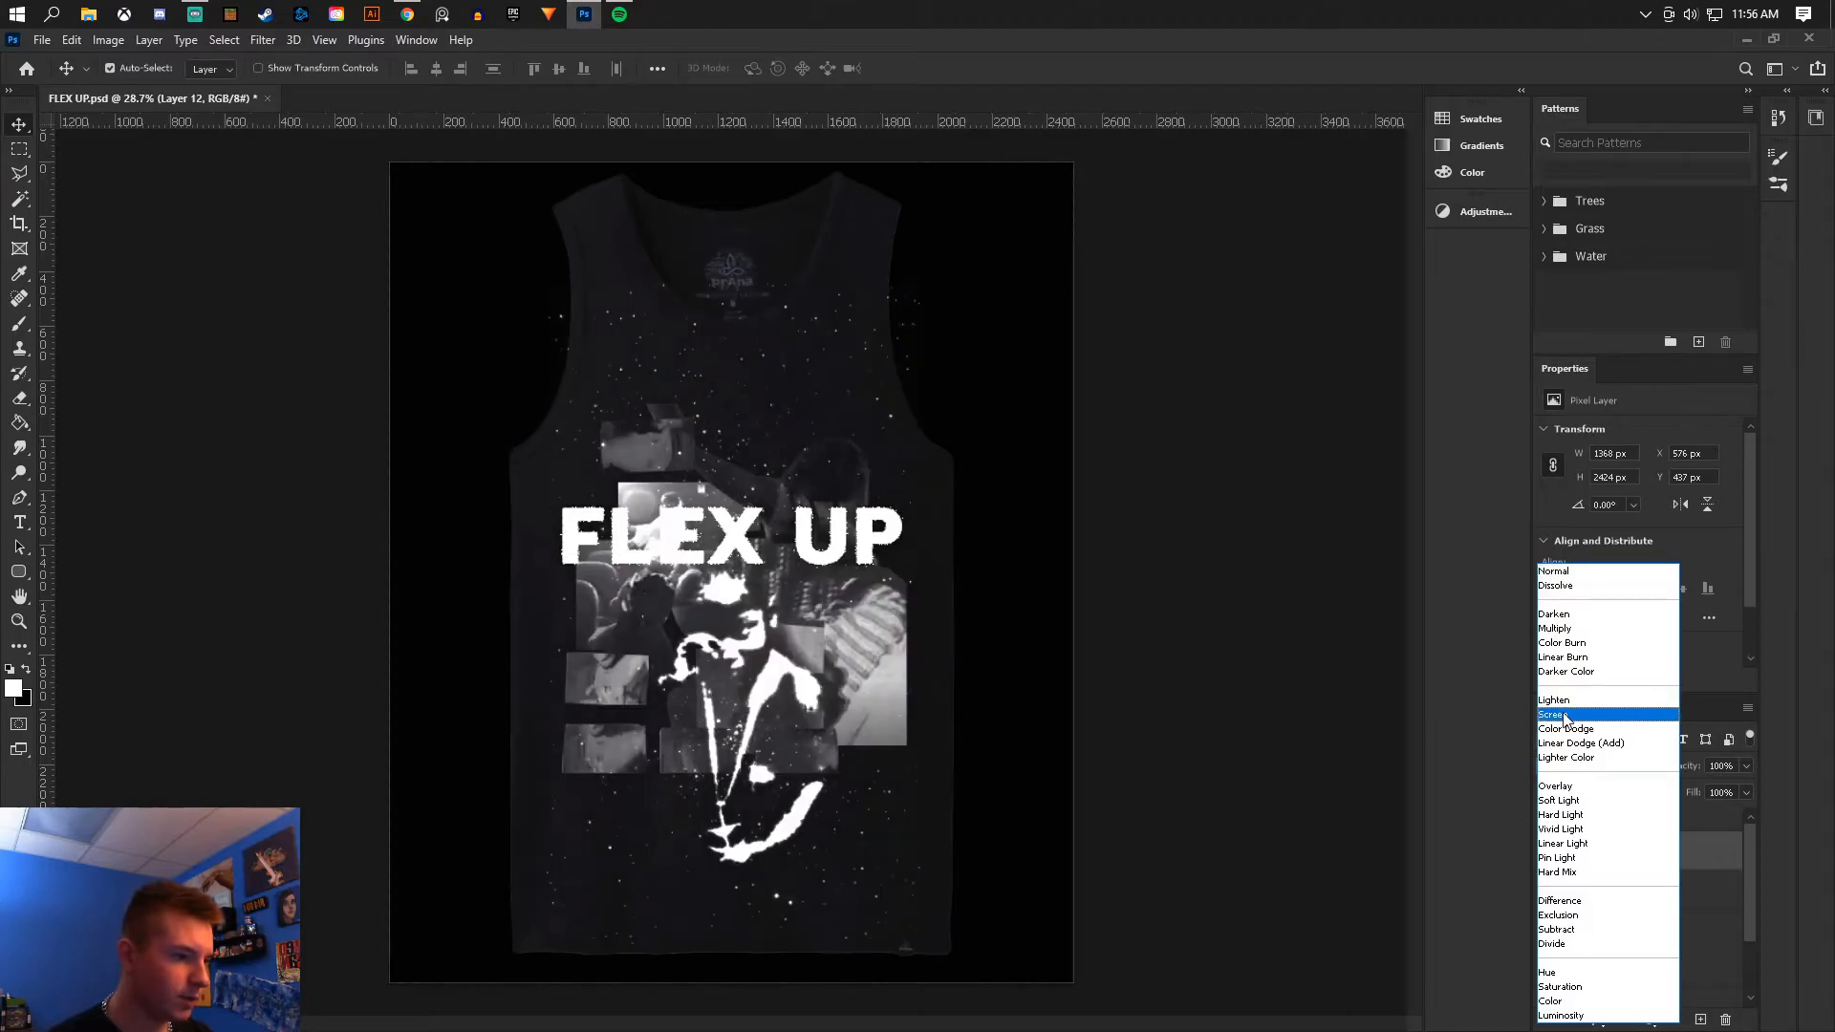
click(1587, 717)
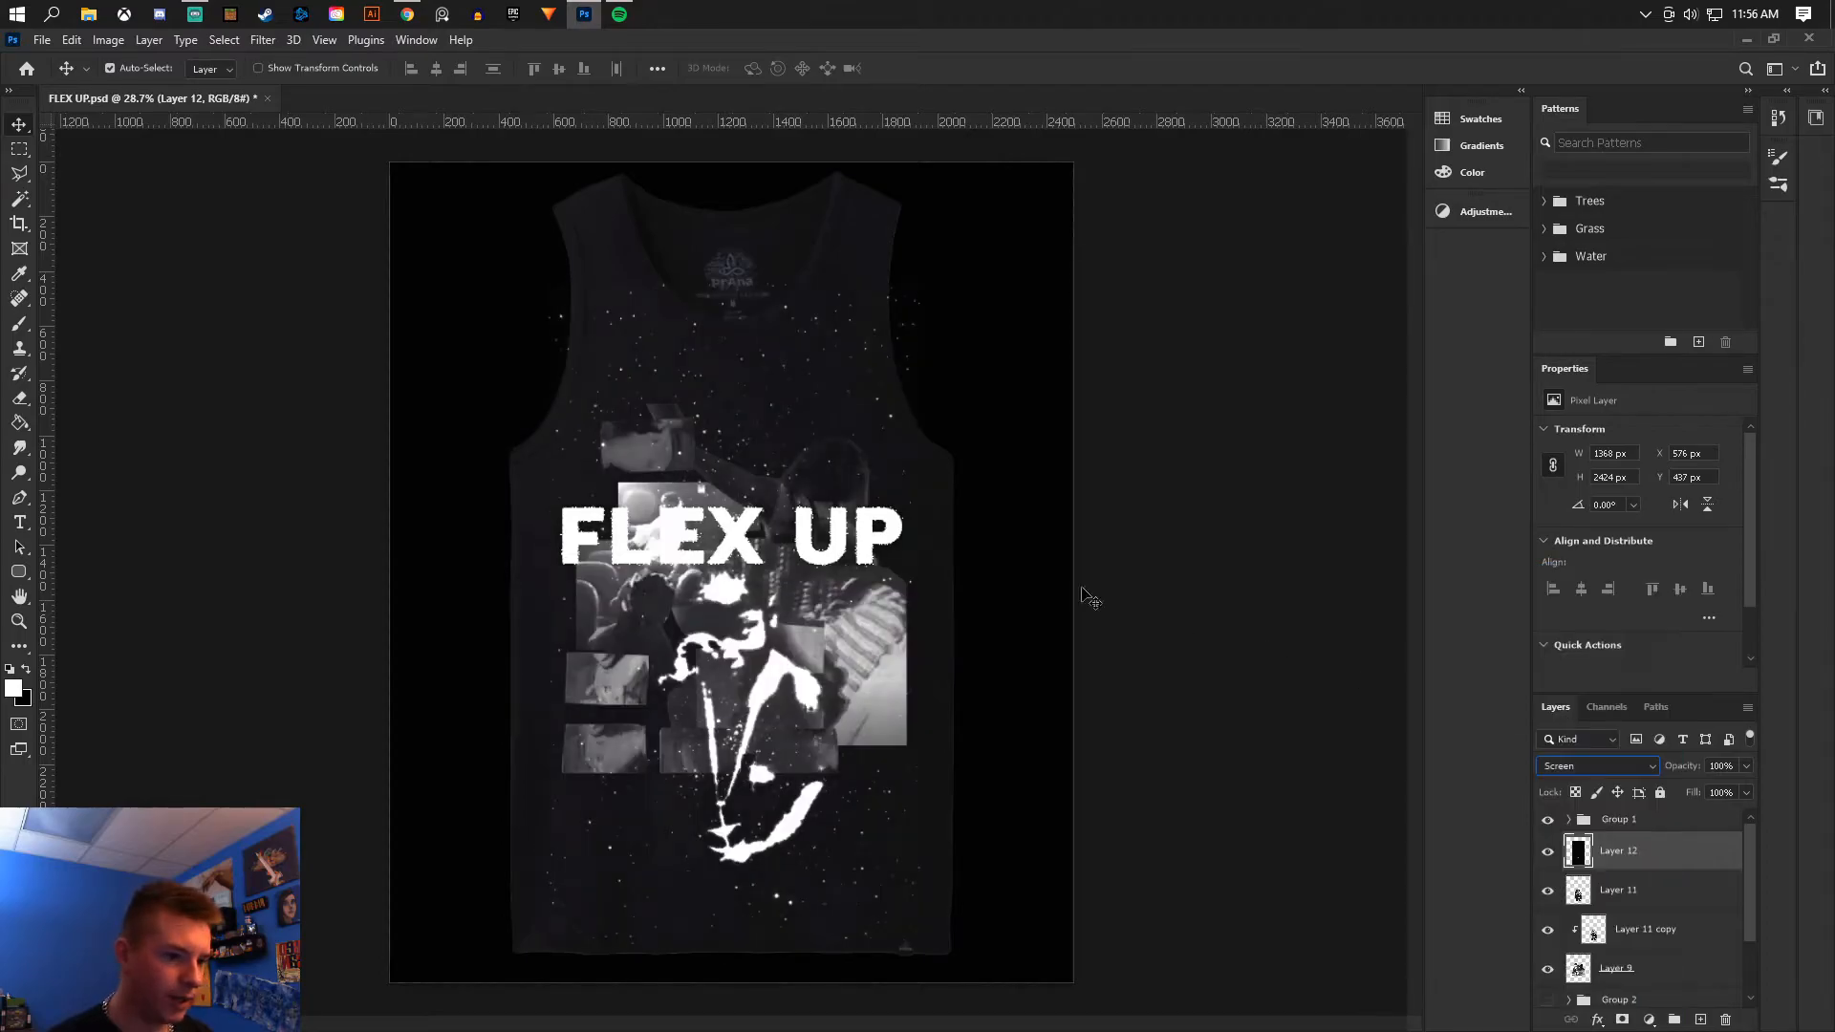
- Erase the stars across the upper part of the tank top with a soft round eraser
click(19, 397)
click(139, 68)
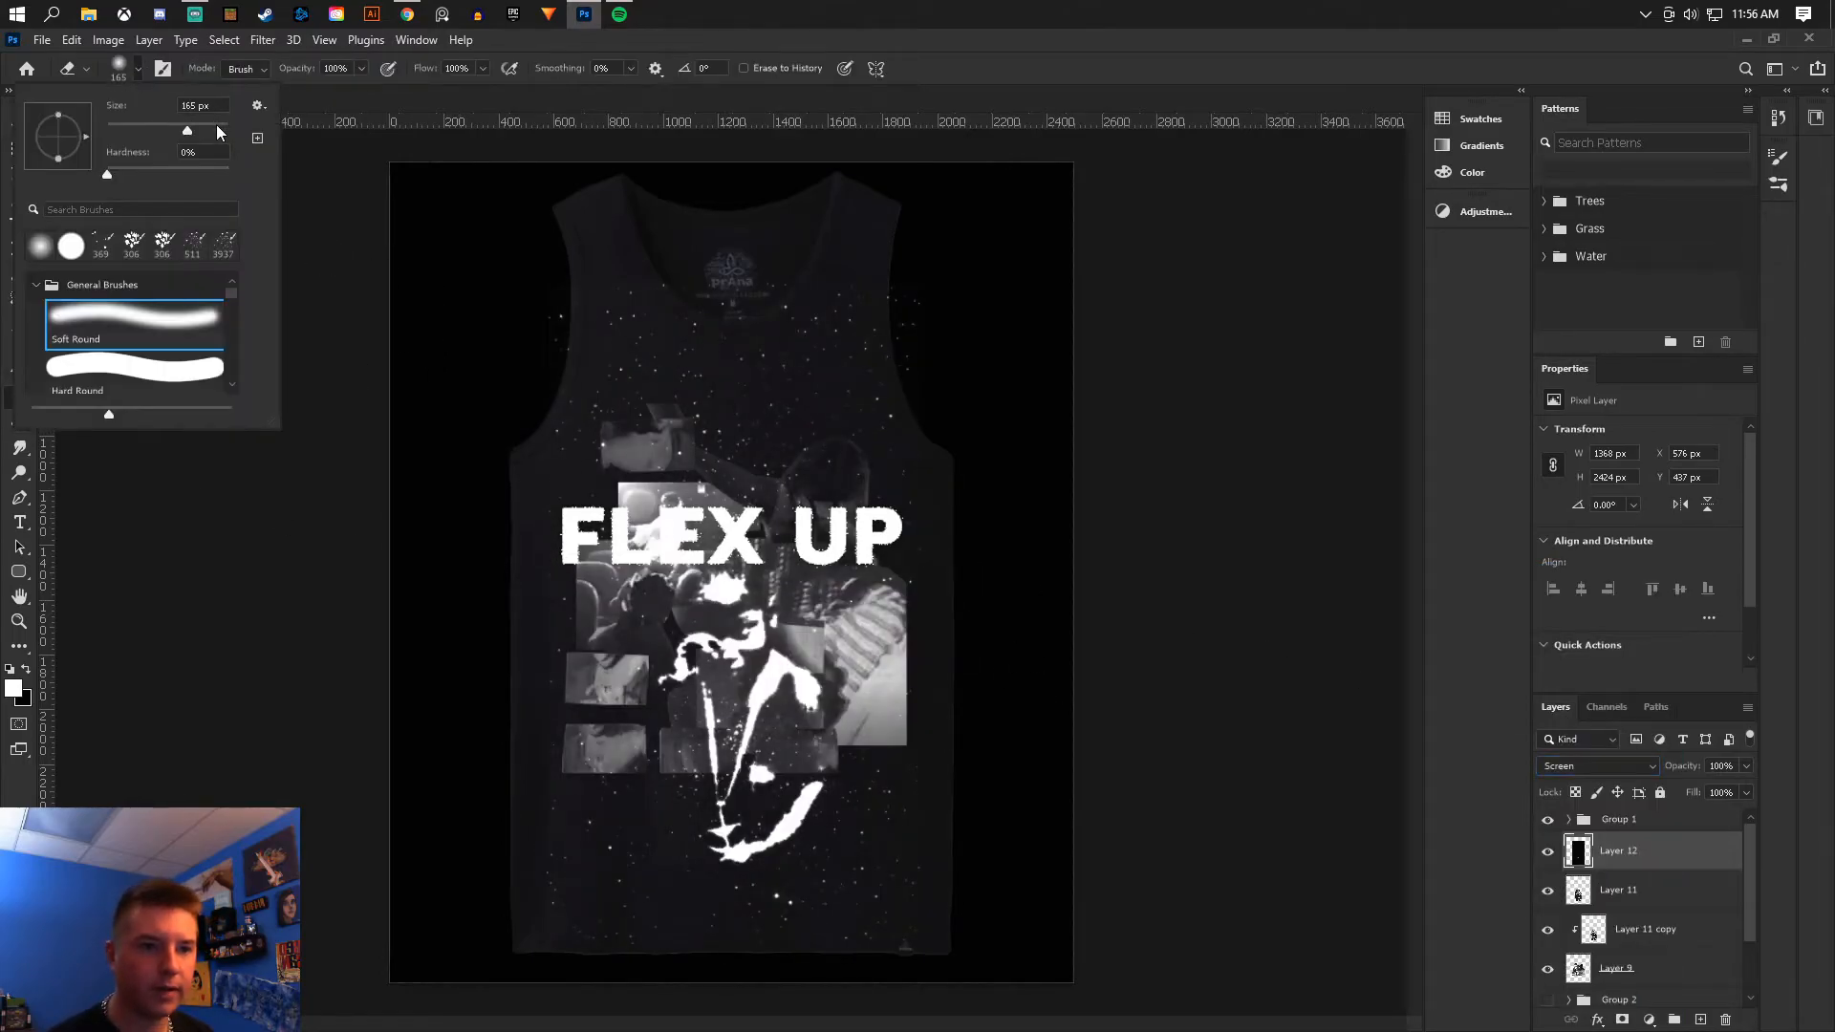
mouse_move(507, 349)
mouse_down()
mouse_move(554, 323)
mouse_move(974, 214)
mouse_move(442, 356)
mouse_move(945, 321)
mouse_move(668, 297)
mouse_move(904, 343)
mouse_up()
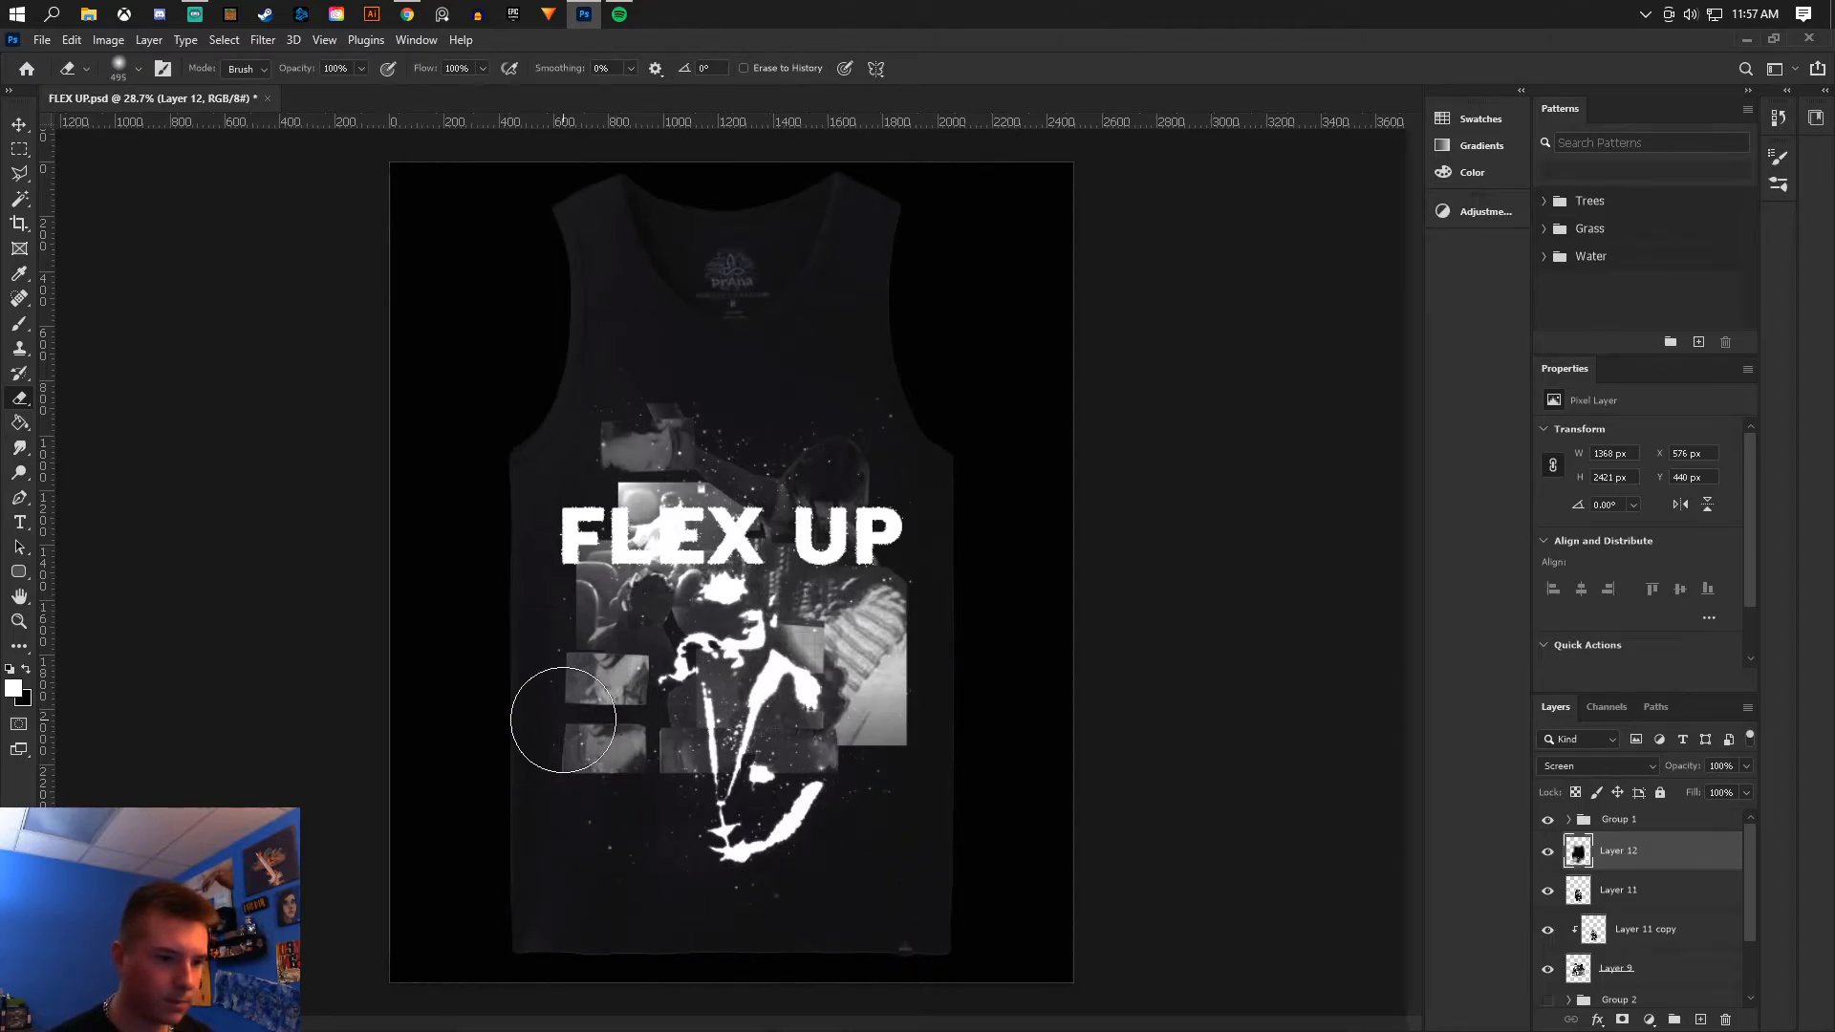
click(26, 127)
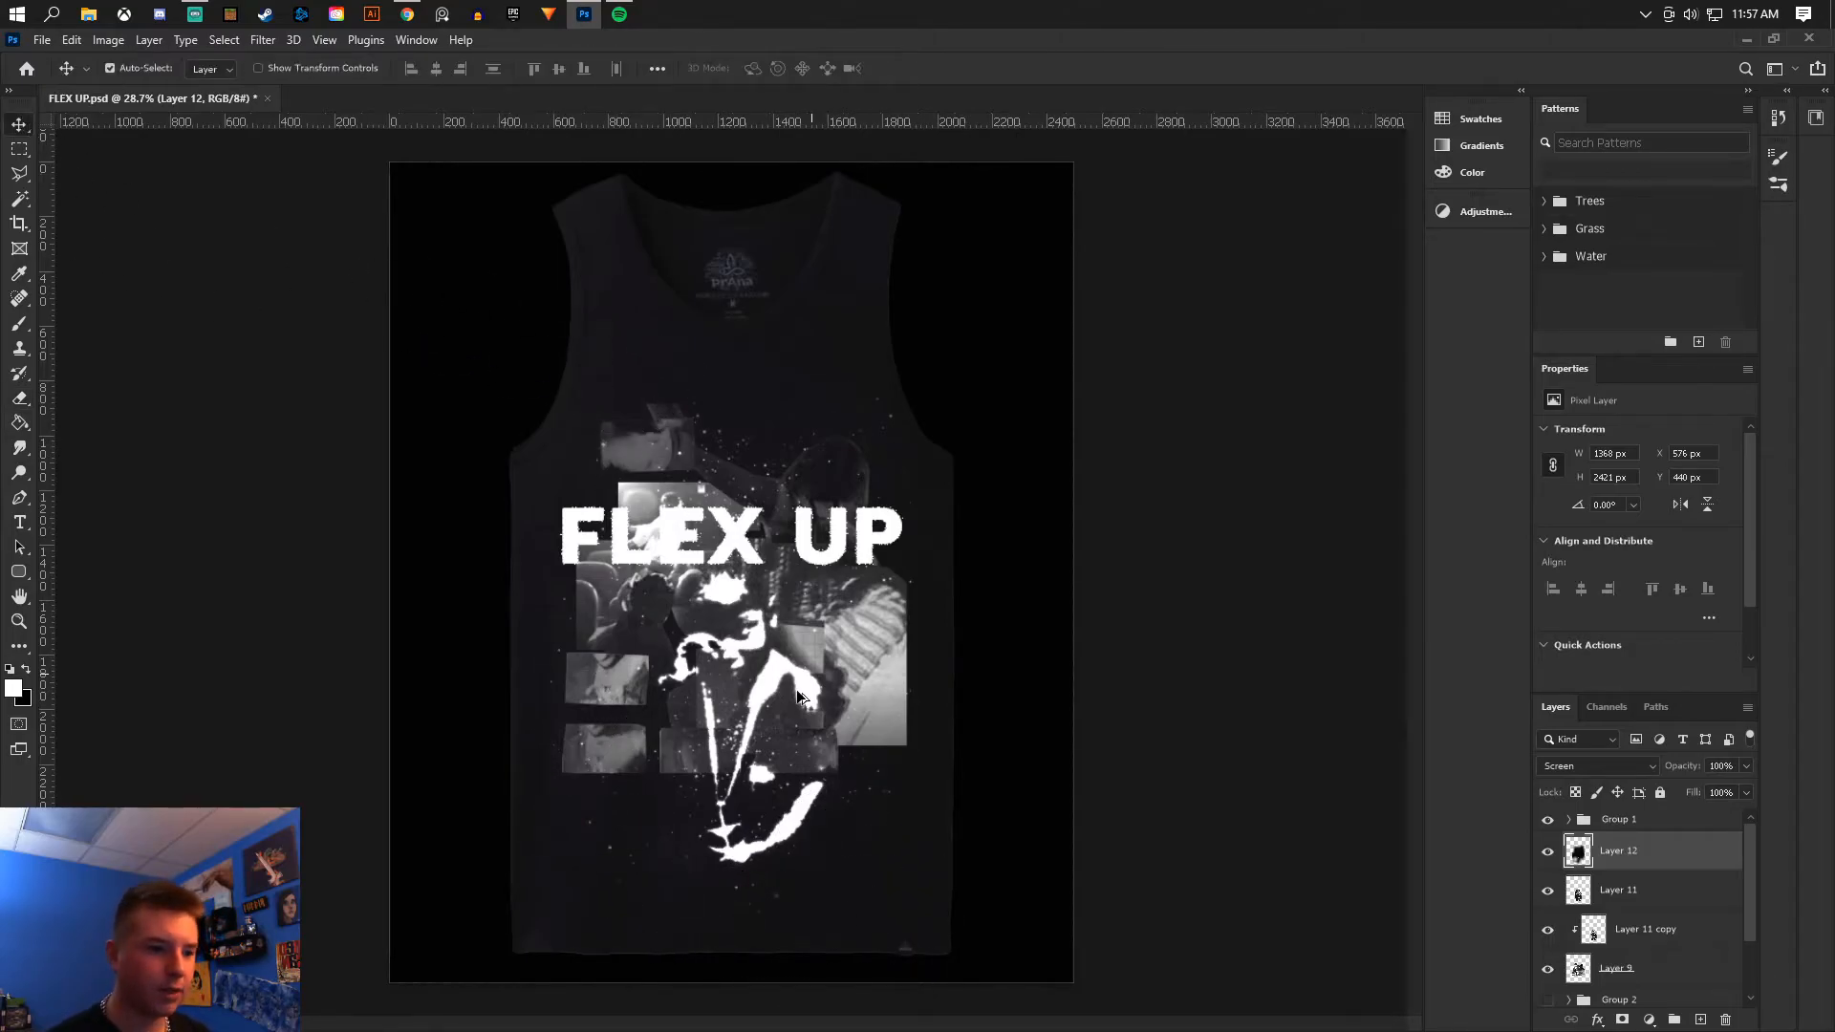
scroll(795, 684, up, 3)
scroll(760, 707, down, 2)
key(e)
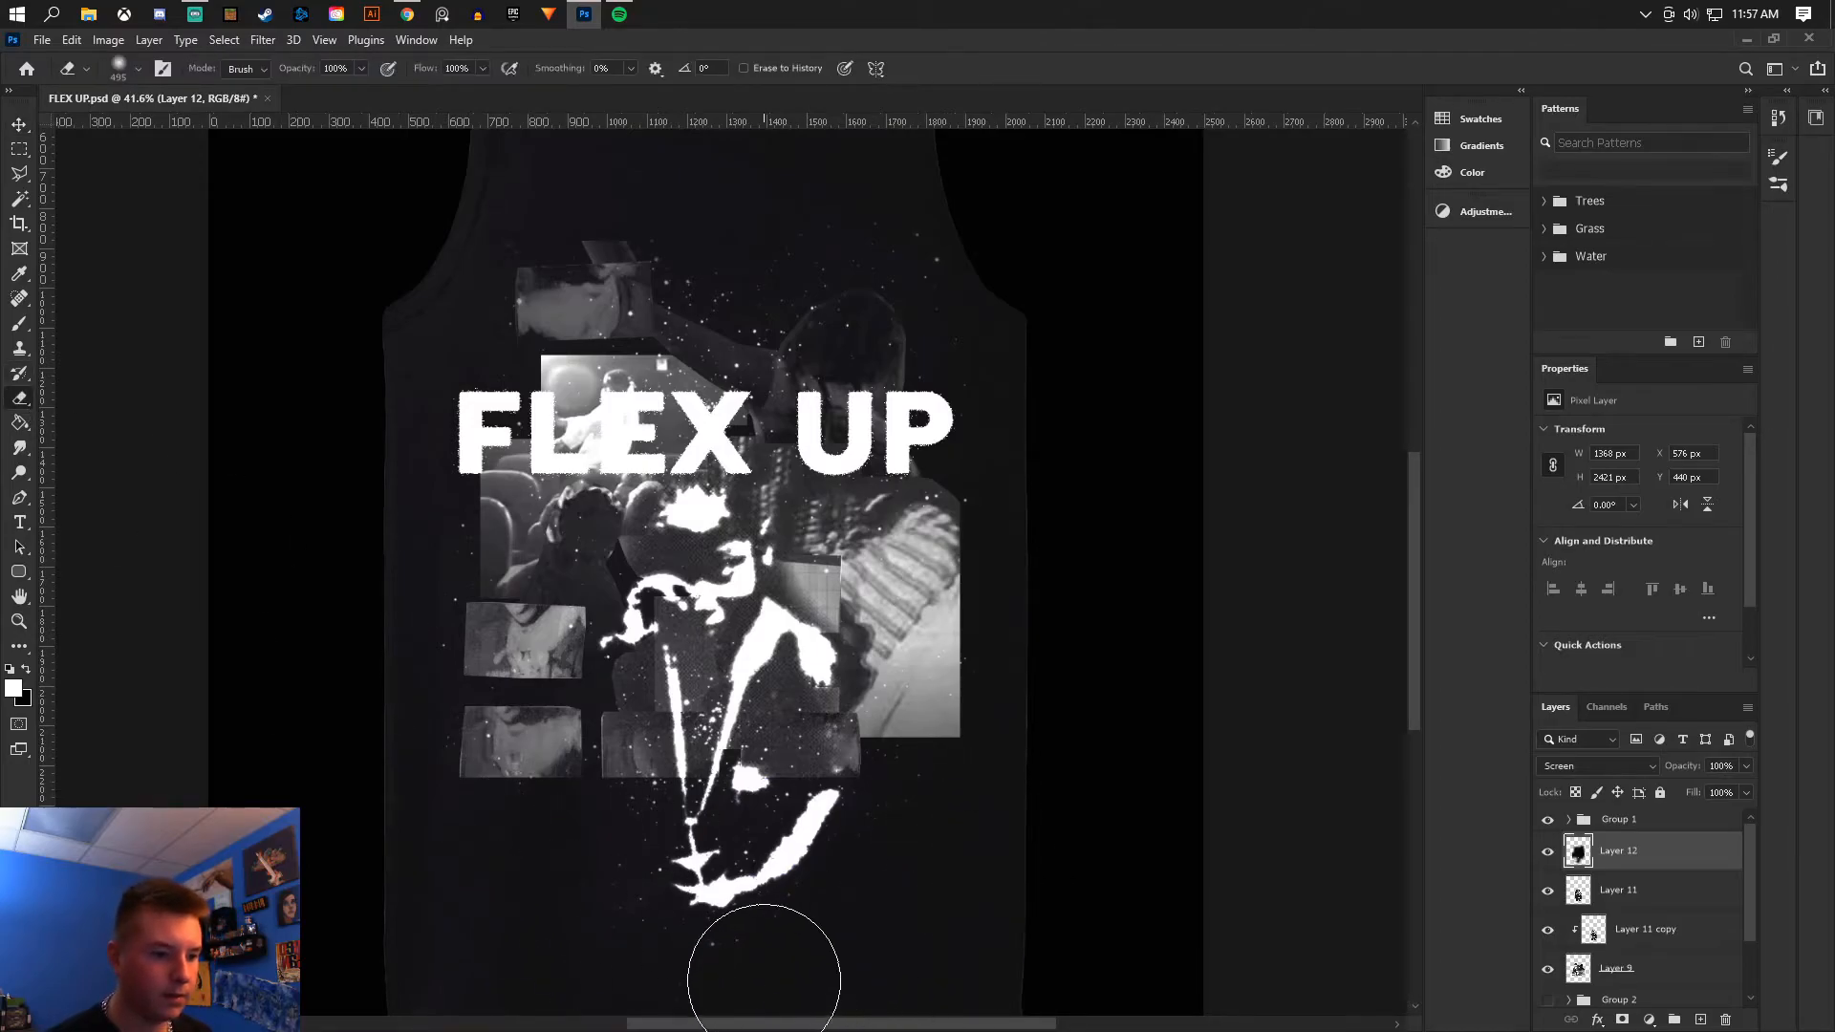
key(v)
scroll(563, 528, down, 1)
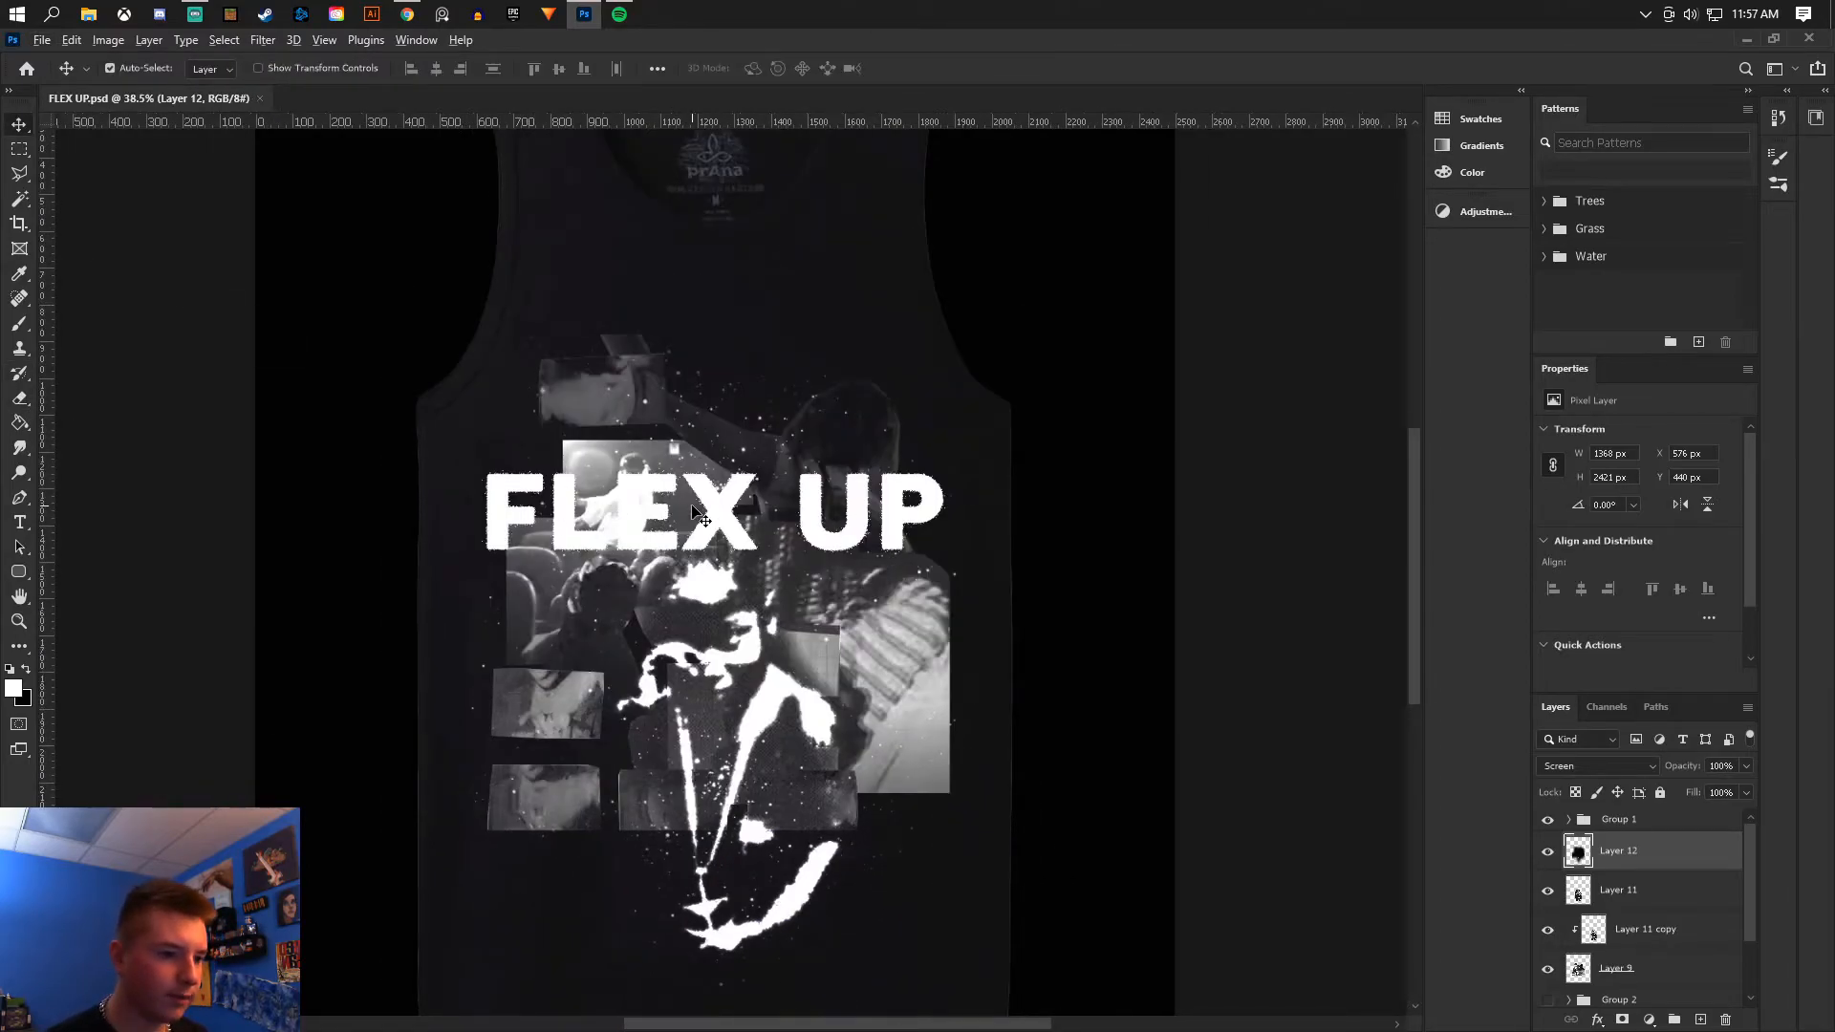
scroll(696, 516, up, 5)
- Add a new layer clipped above the text group, fill it with gray, and set its opacity to 40%
key(g)
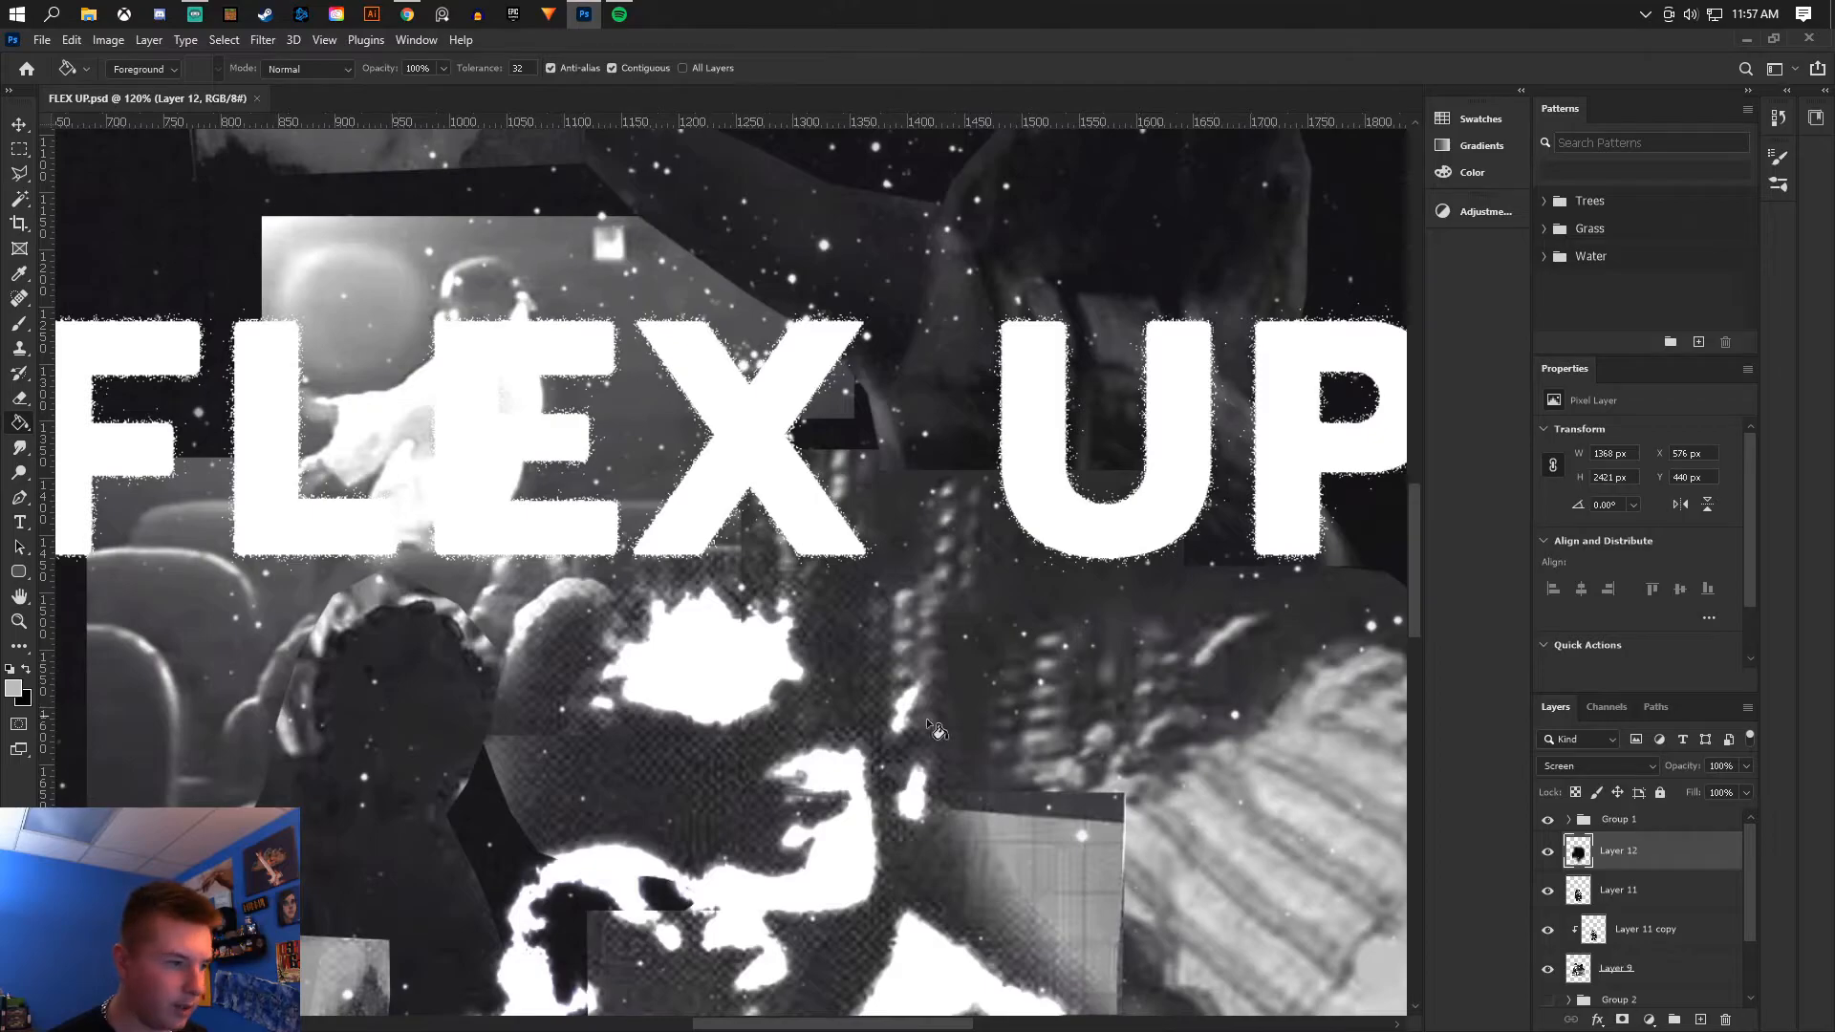
click(1668, 819)
click(1700, 1019)
alt+click(1637, 840)
click(1076, 600)
key(ctrl+0)
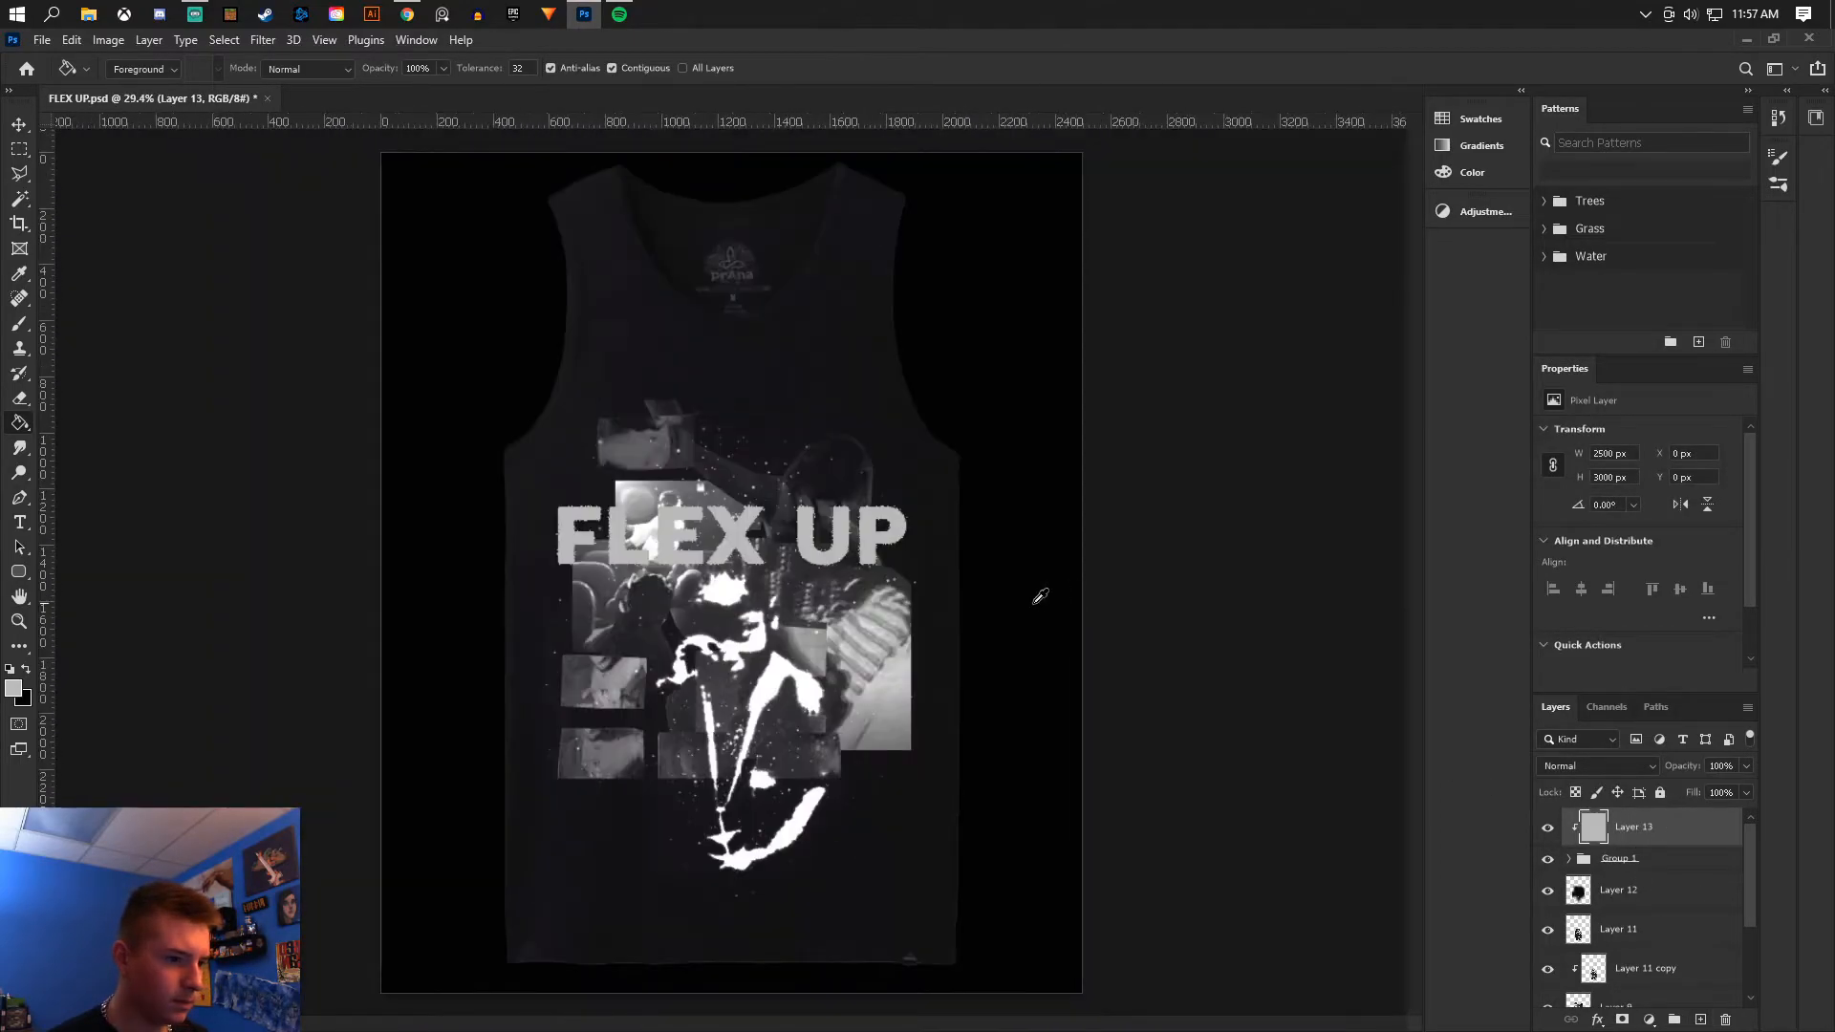
scroll(894, 606, up, 1)
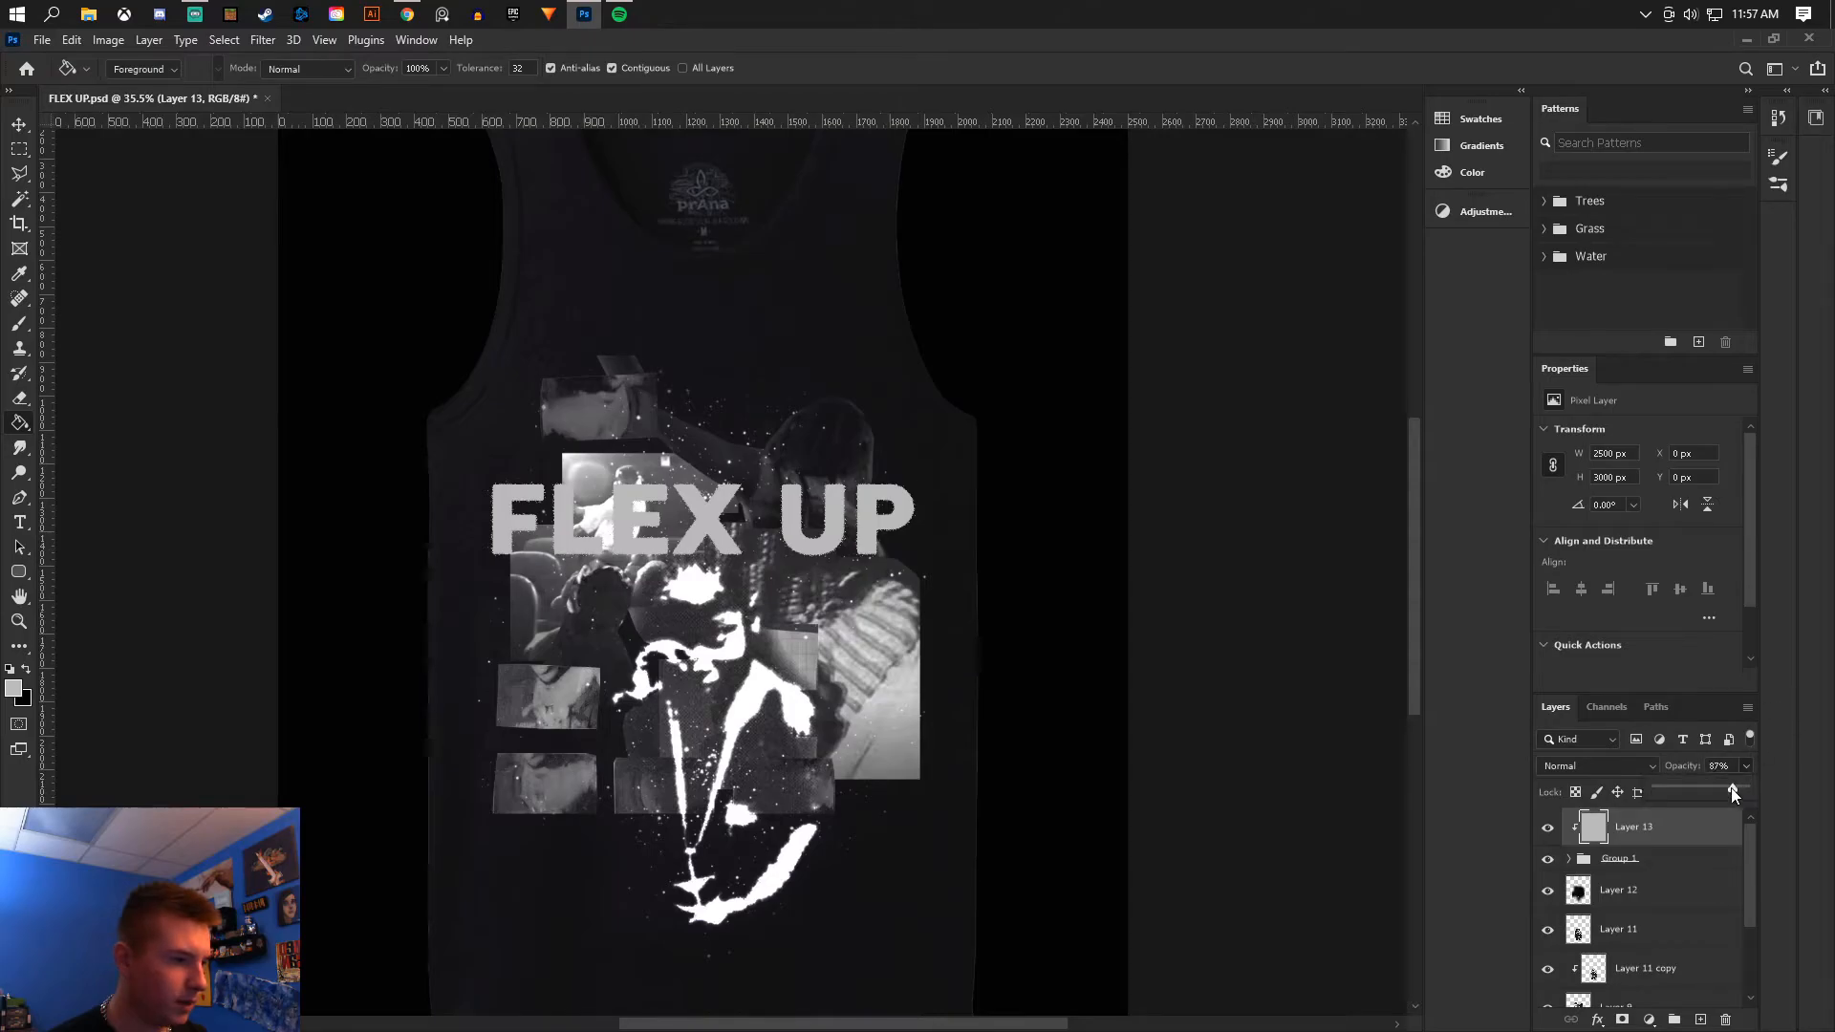
drag(1719, 789, 1699, 786)
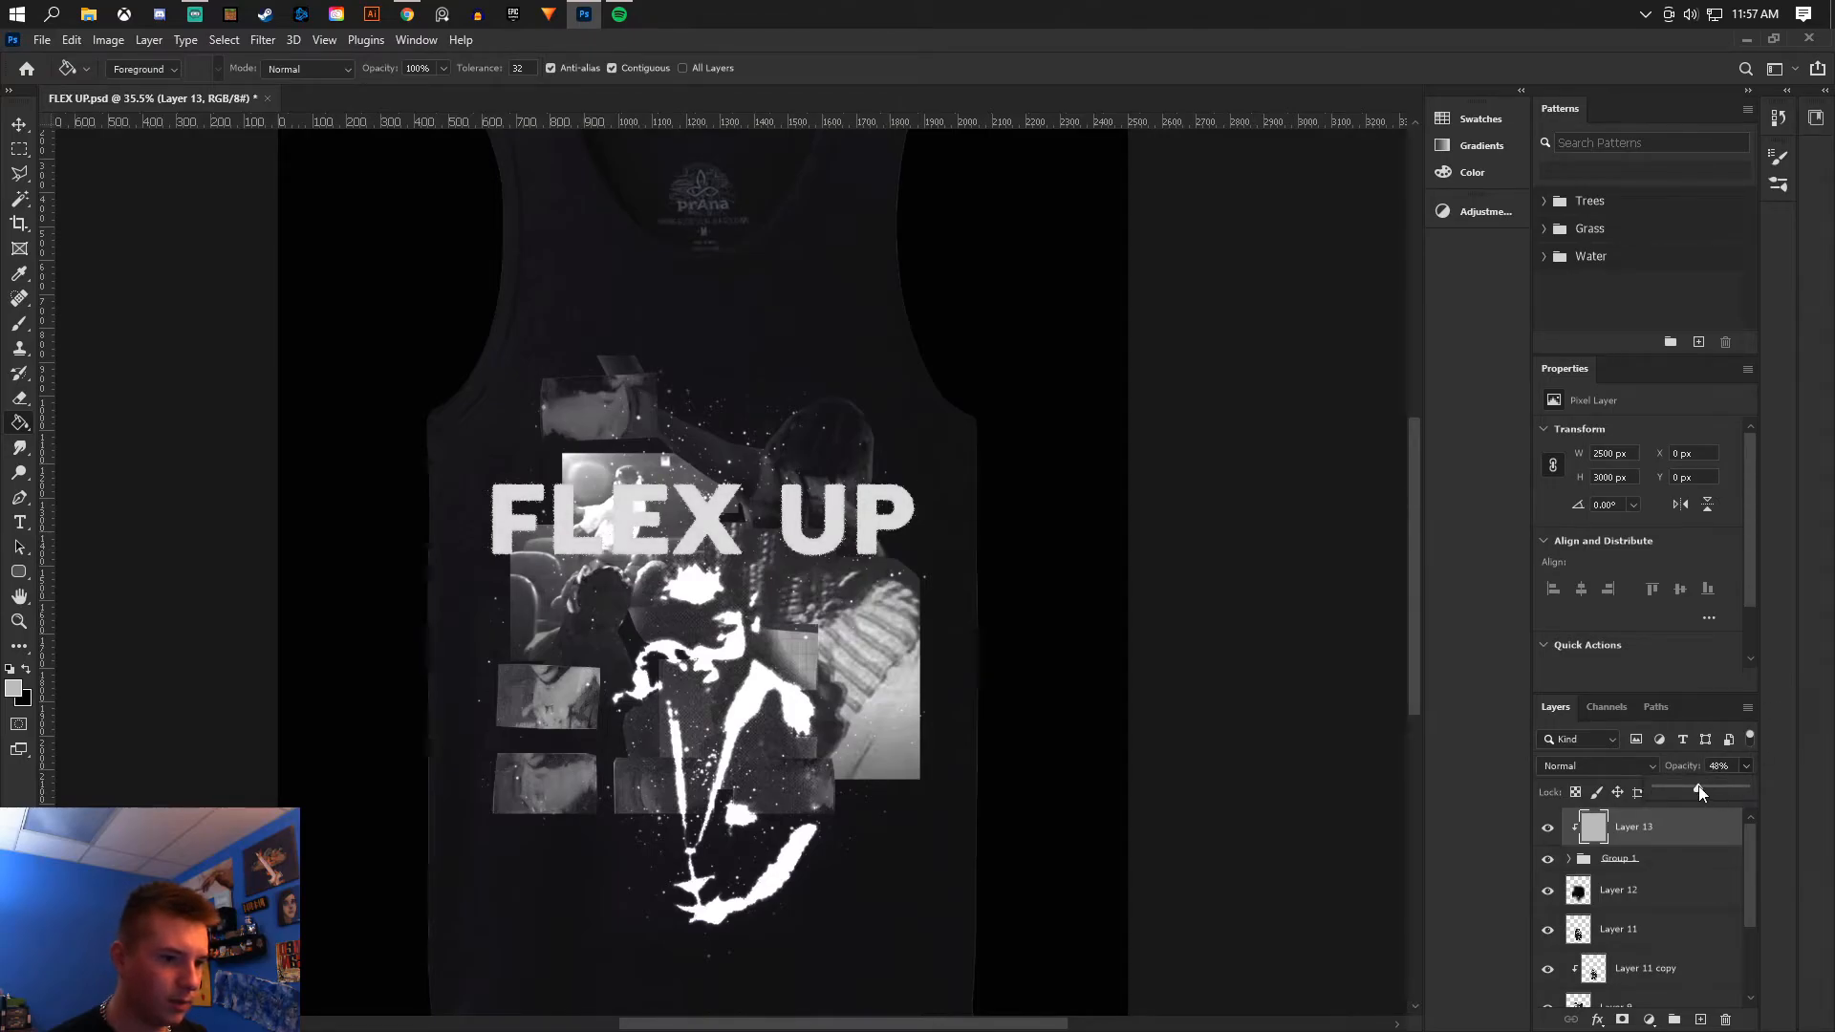
- Save the document
click(42, 40)
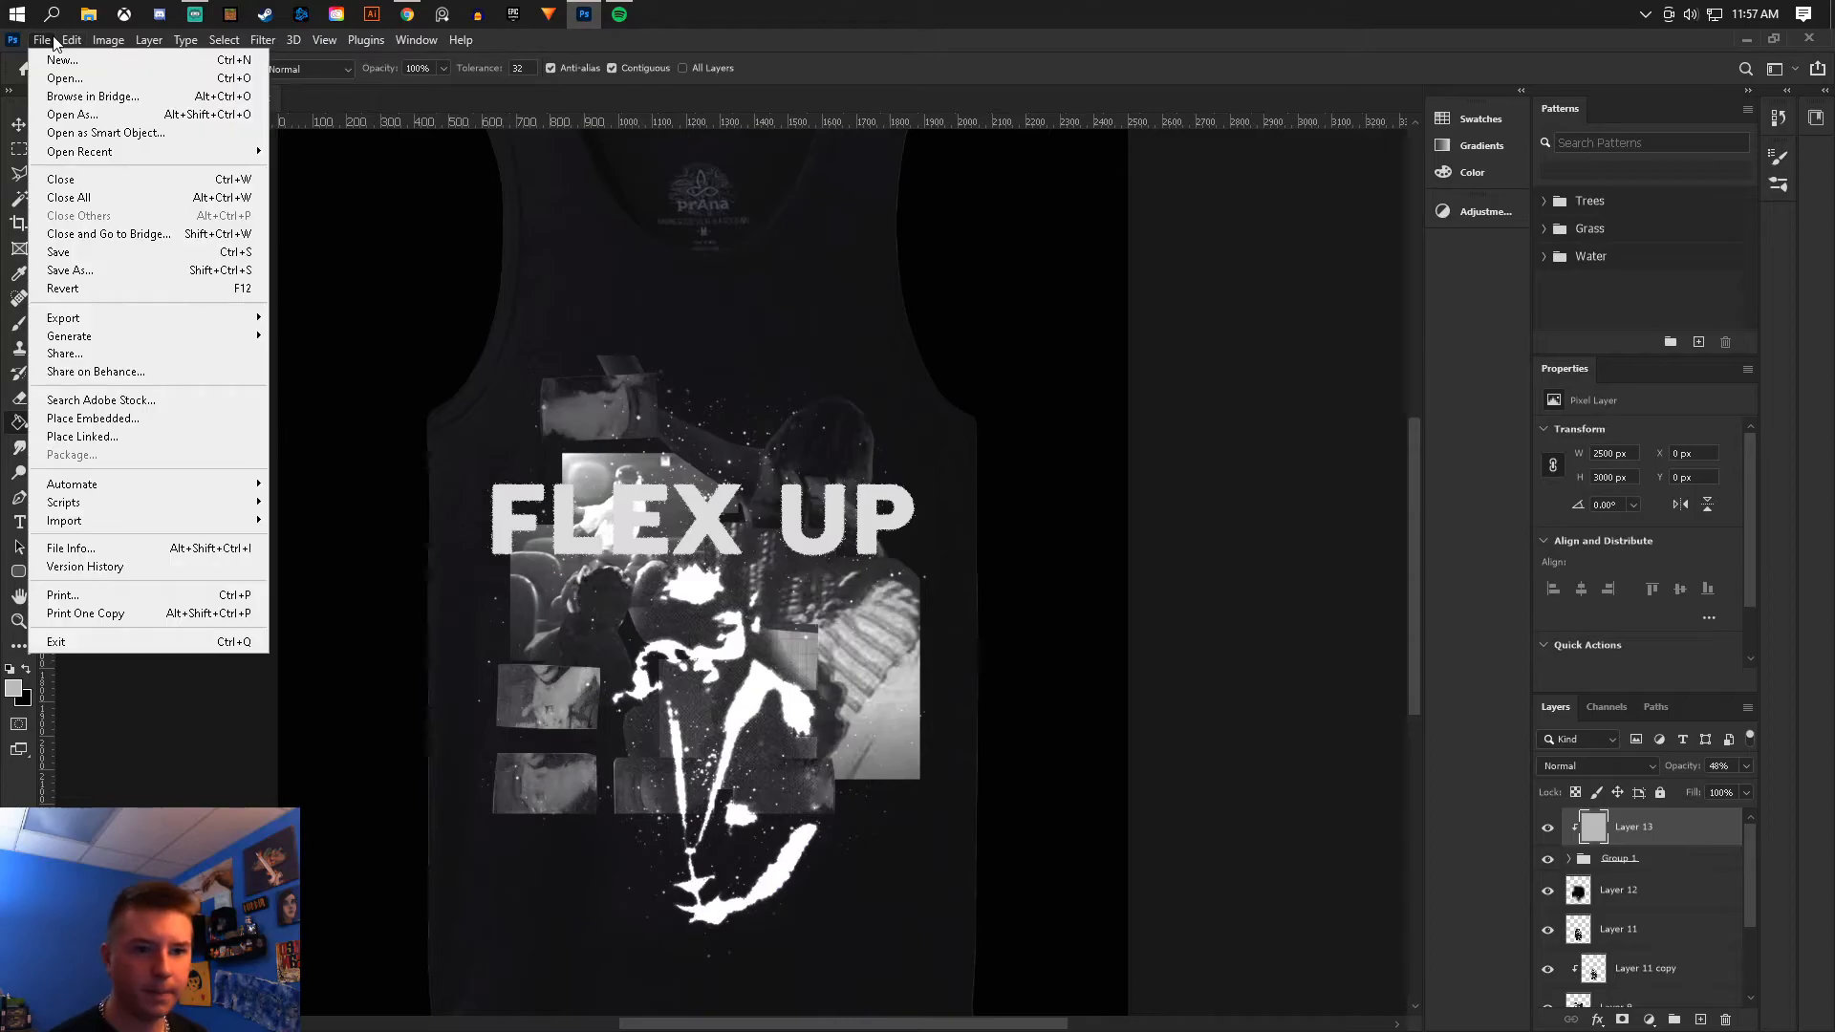
click(43, 251)
- Create a new layer below Layer 9 and paint soft white glow spots around the figure and text with a 401 px soft round brush
click(19, 325)
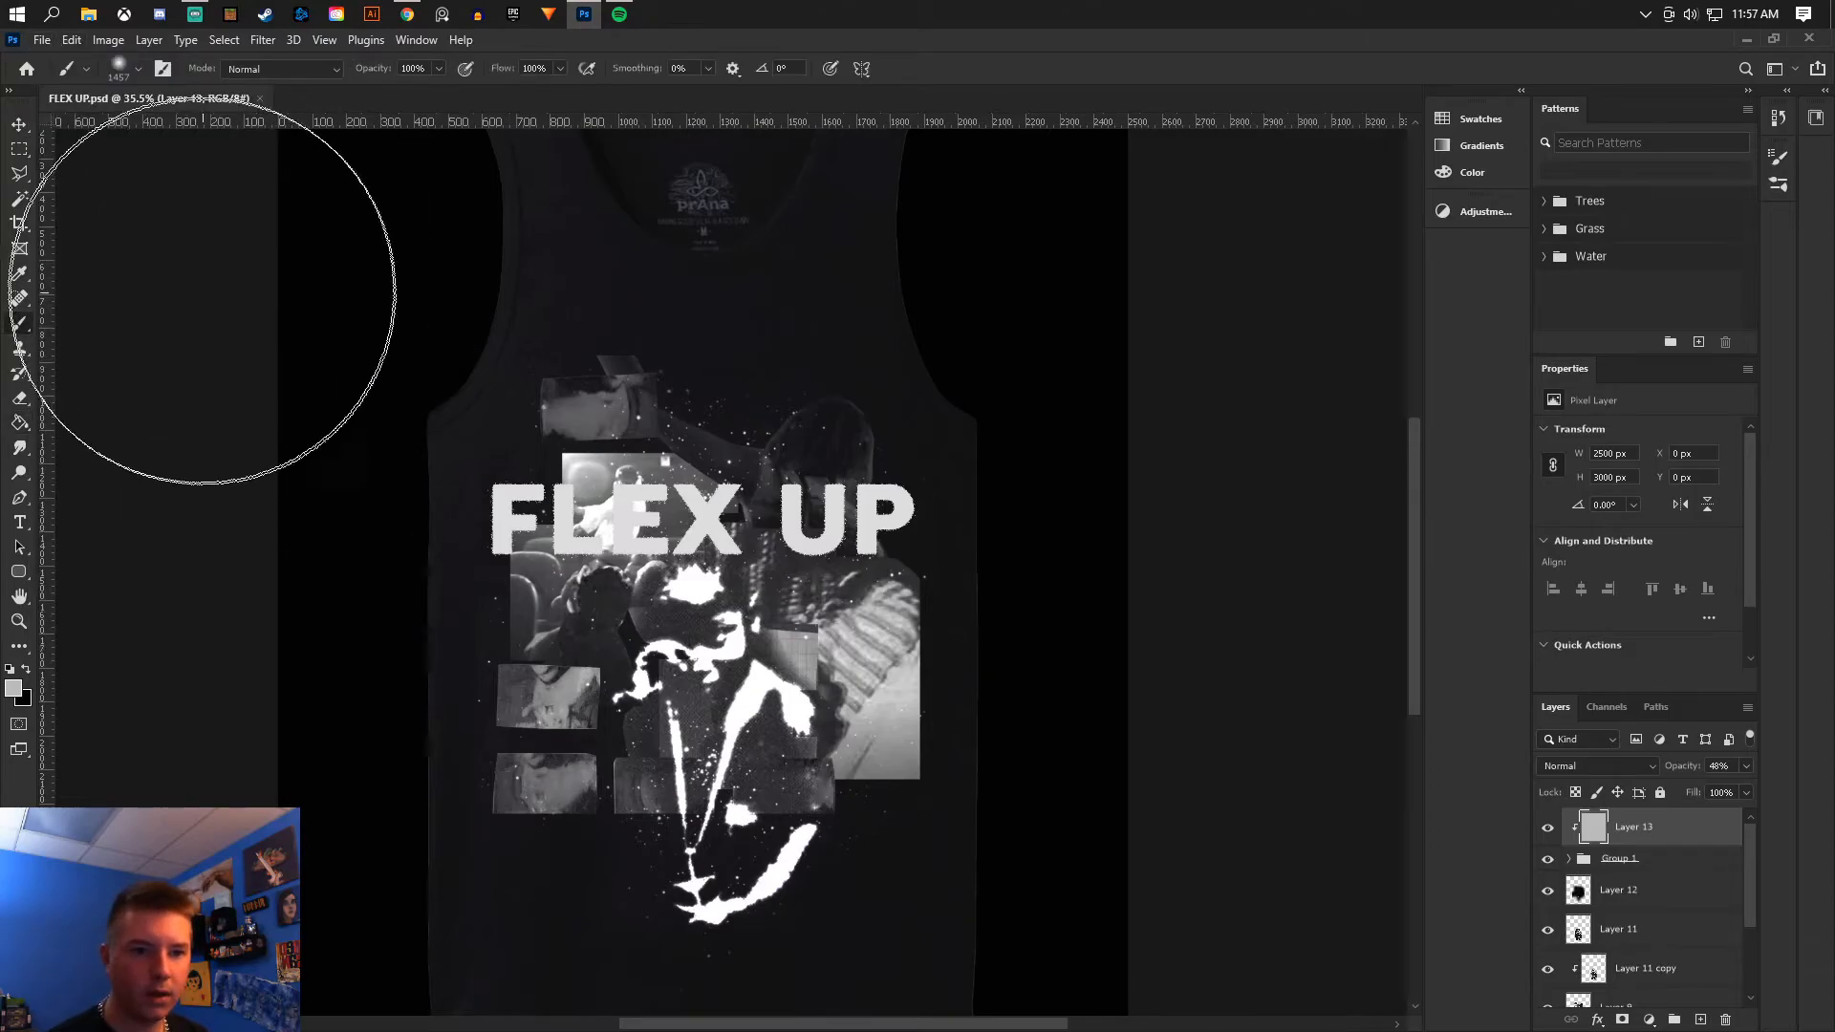
click(135, 69)
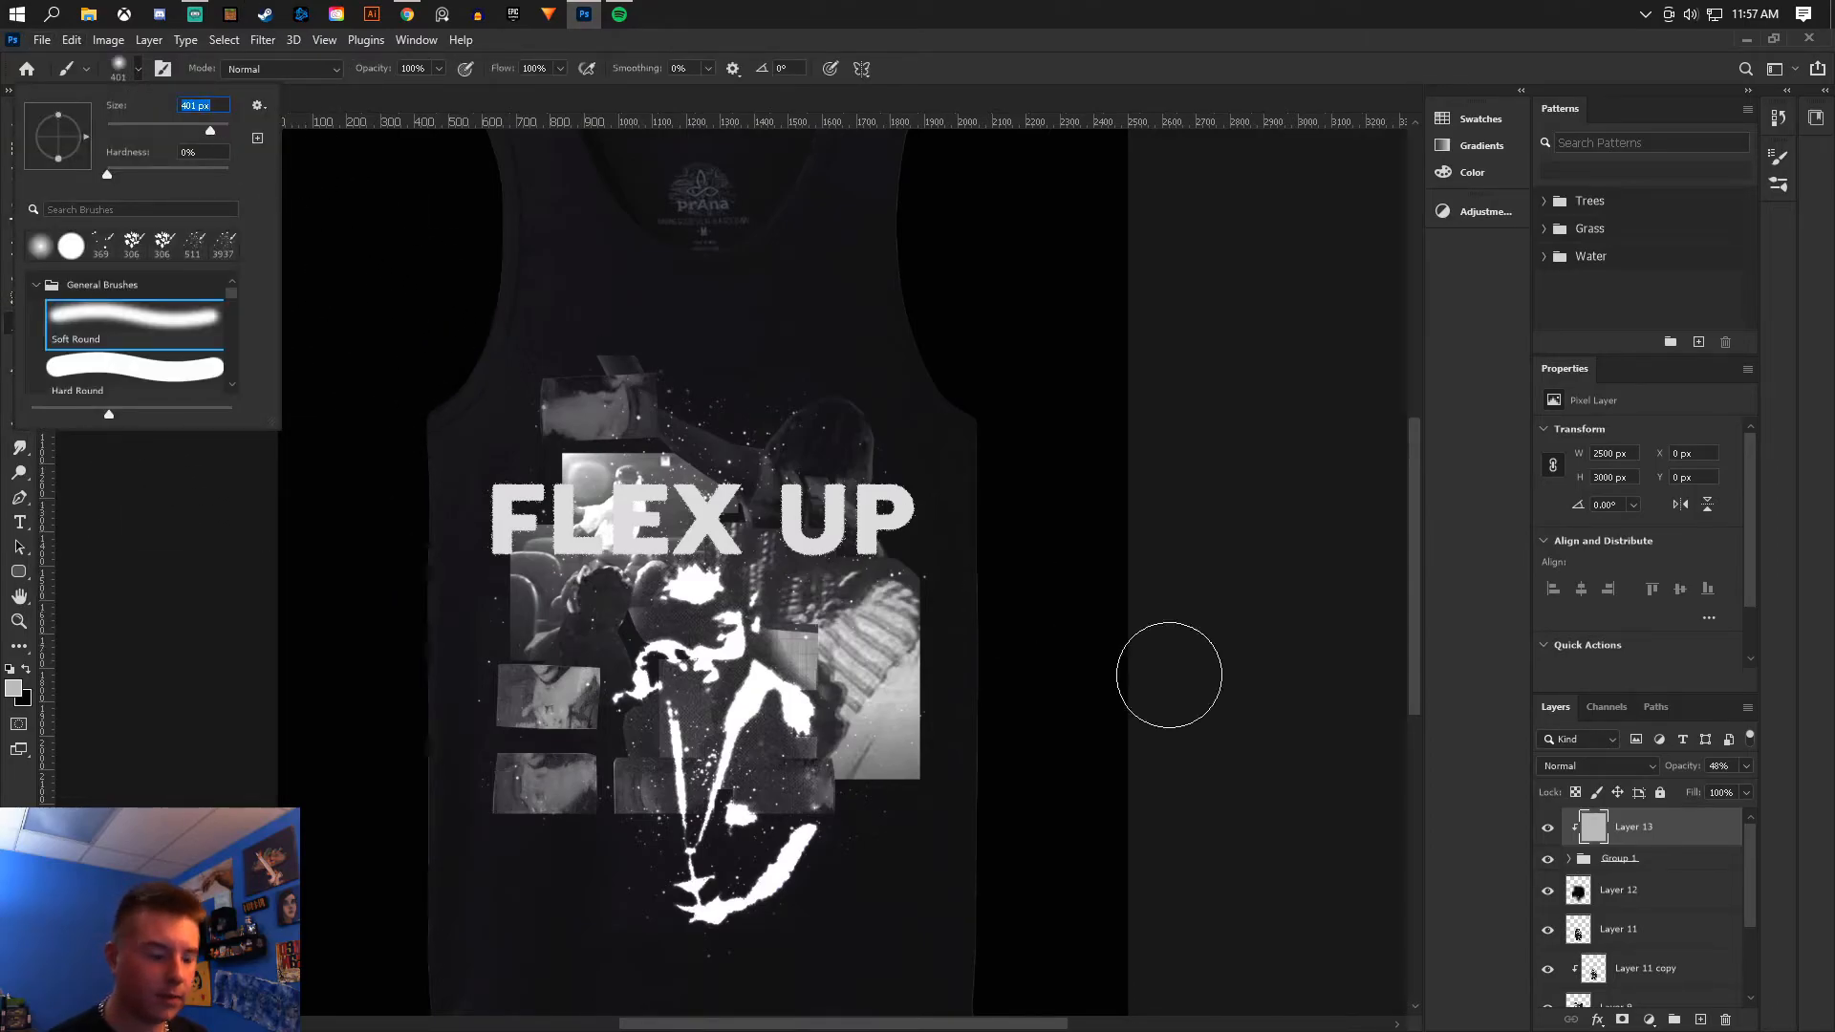
scroll(1575, 970, down, 3)
click(1554, 913)
click(1548, 886)
click(1548, 887)
click(1701, 1022)
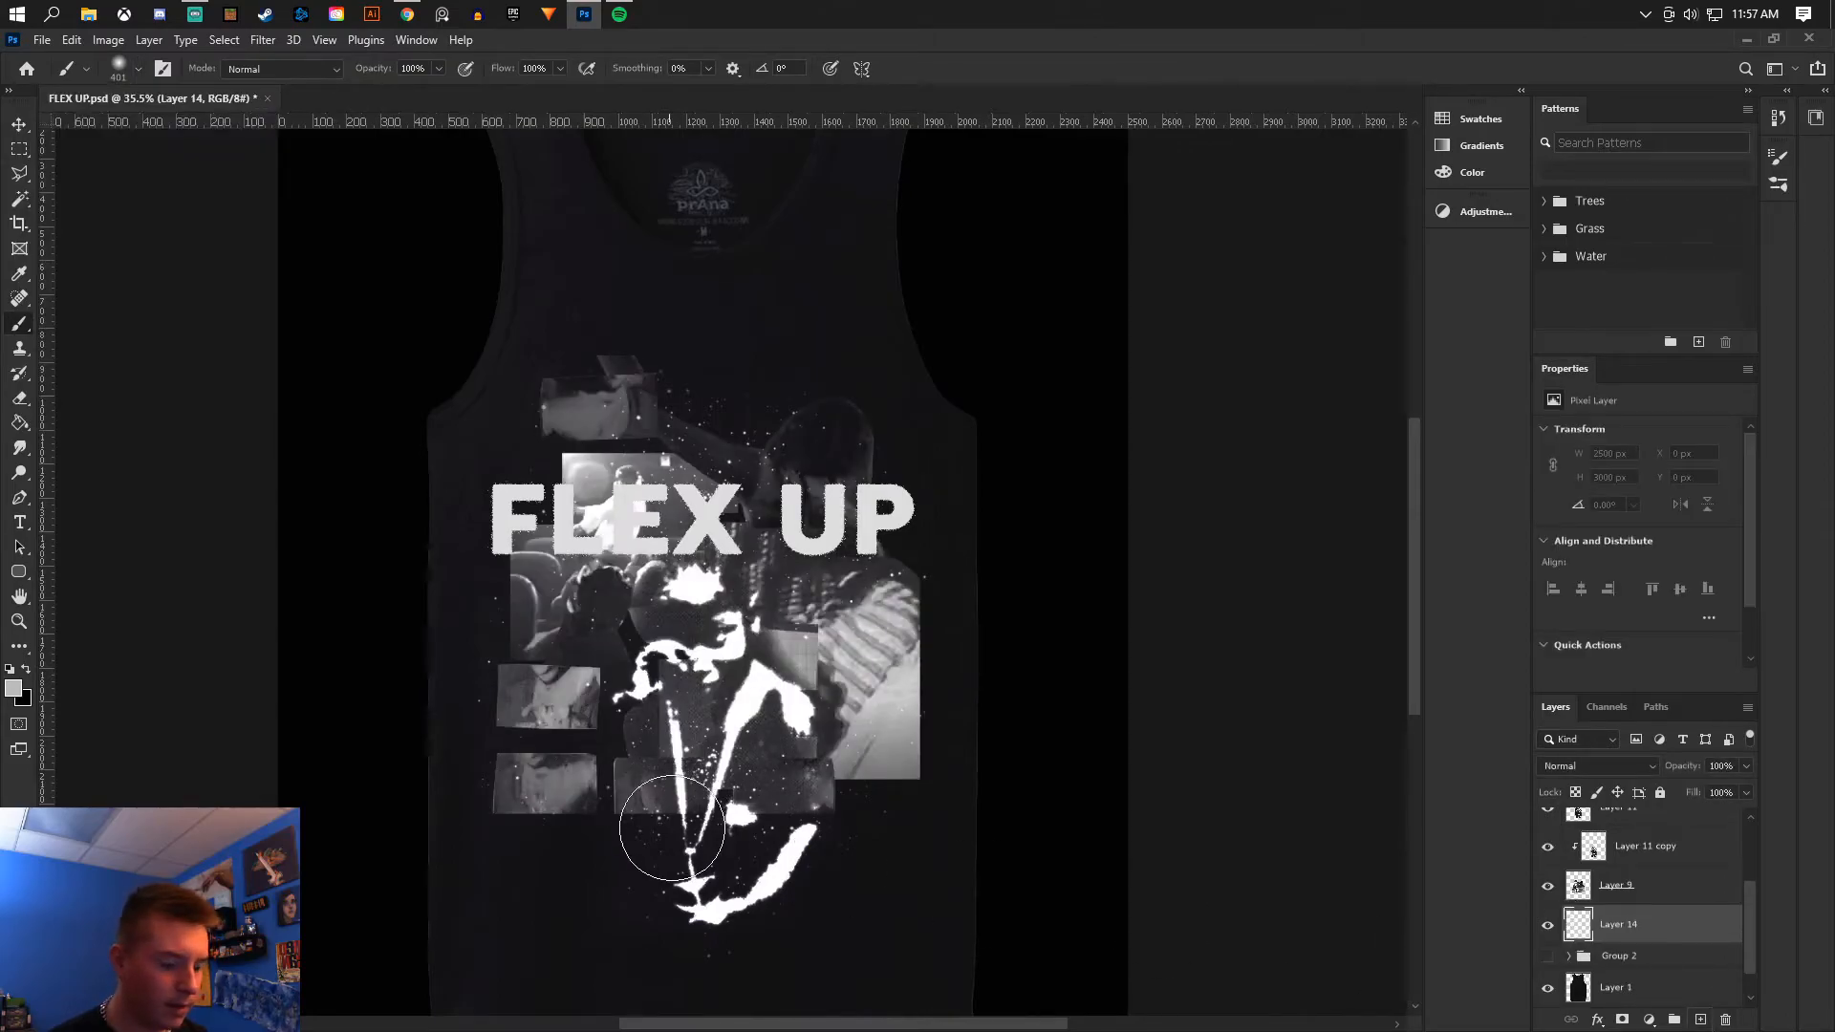
scroll(684, 822, up, 2)
drag(649, 686, 667, 606)
drag(521, 433, 535, 353)
click(977, 699)
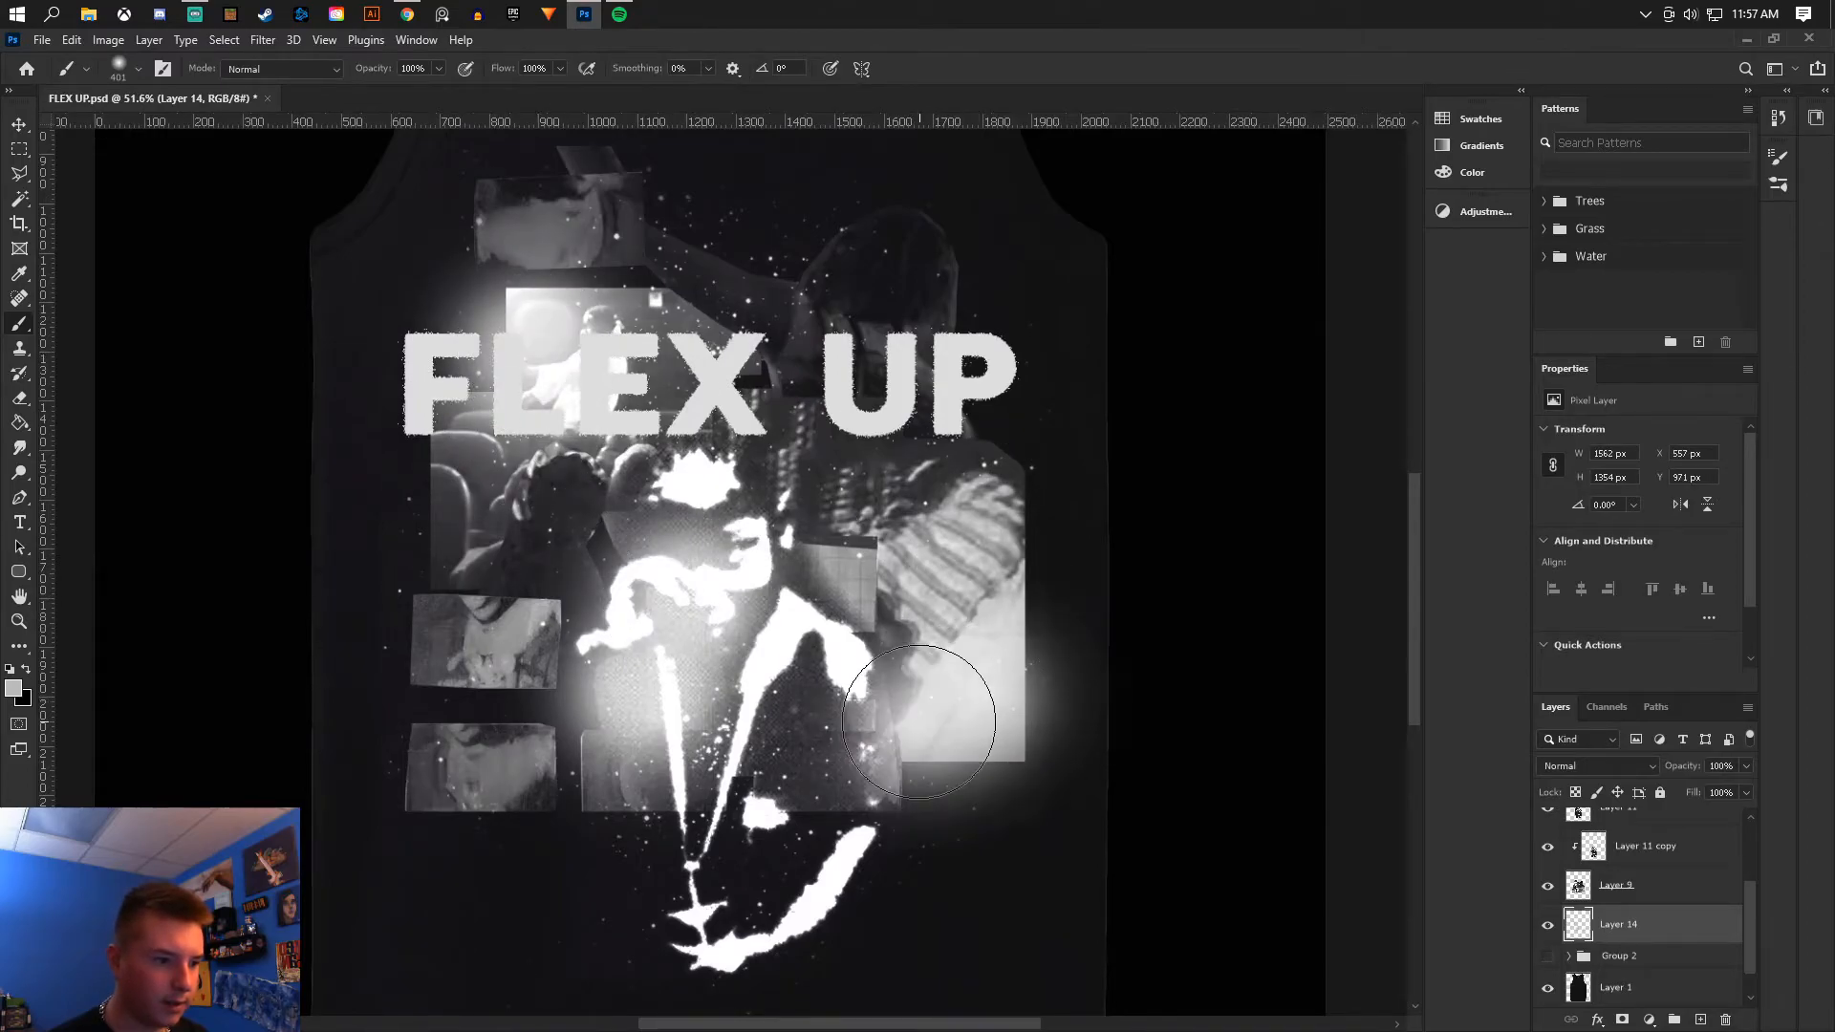
click(787, 850)
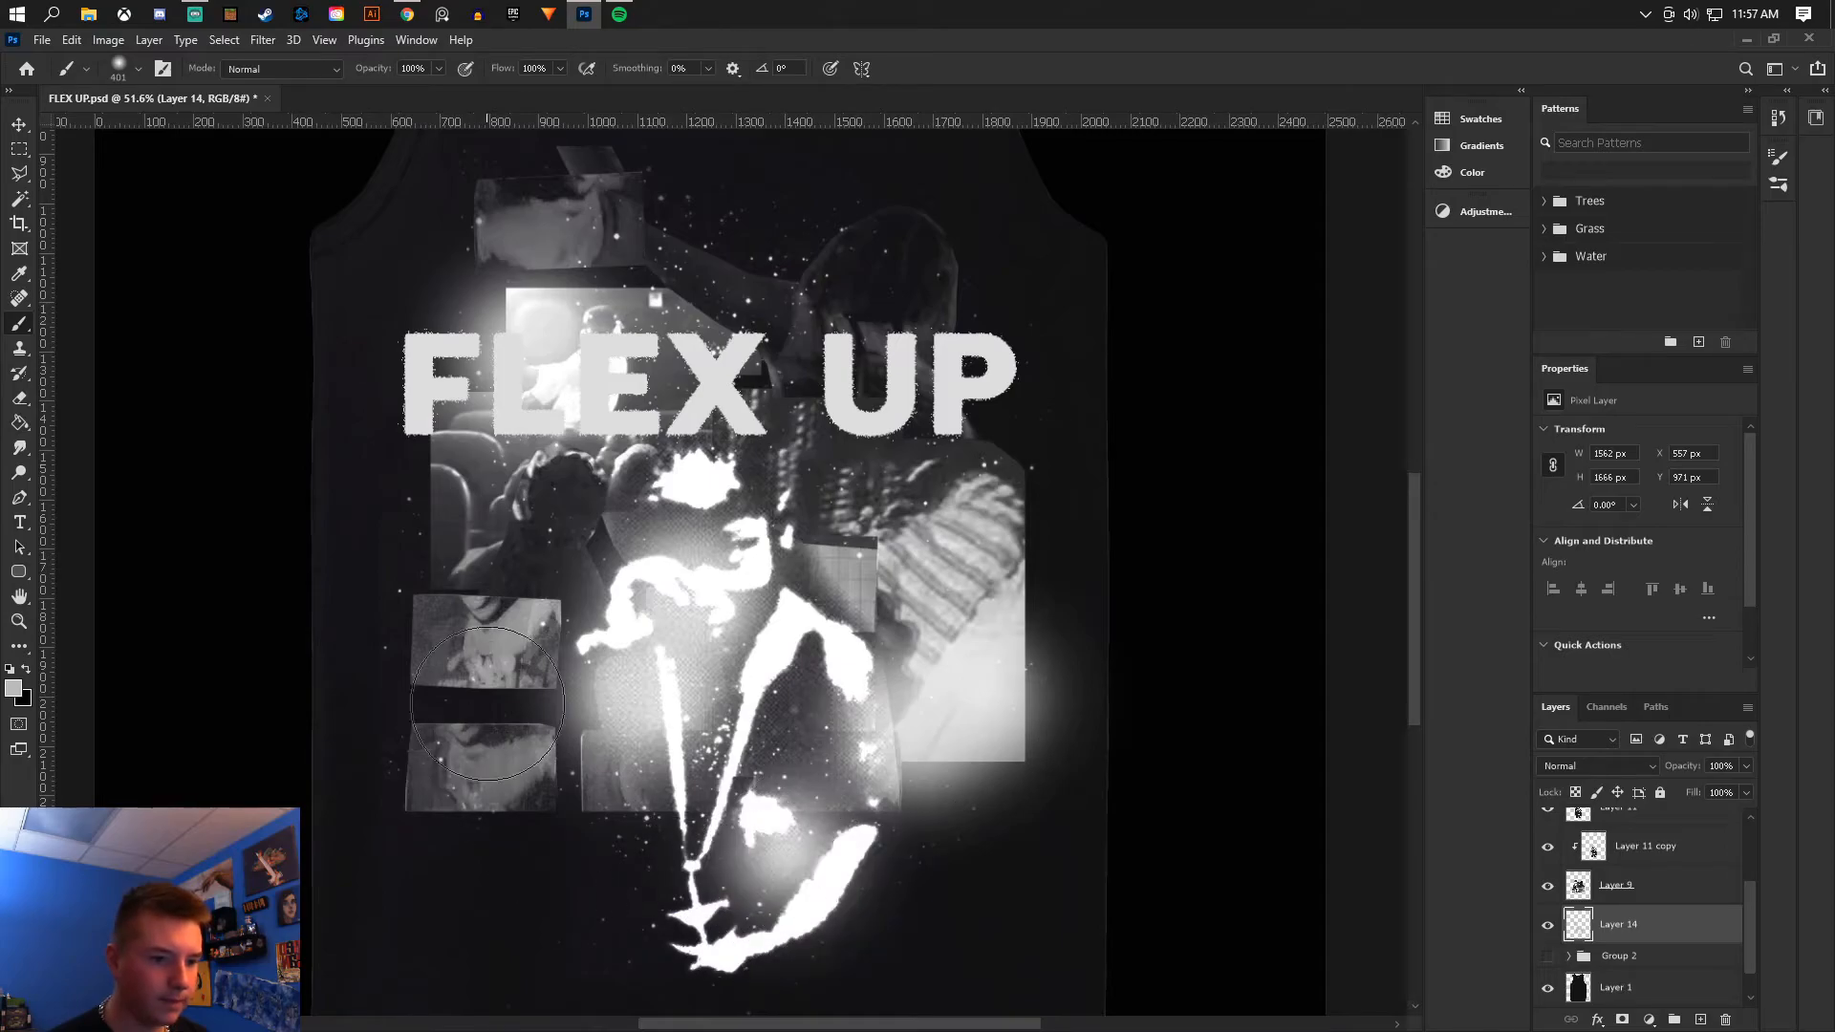
click(801, 332)
click(803, 320)
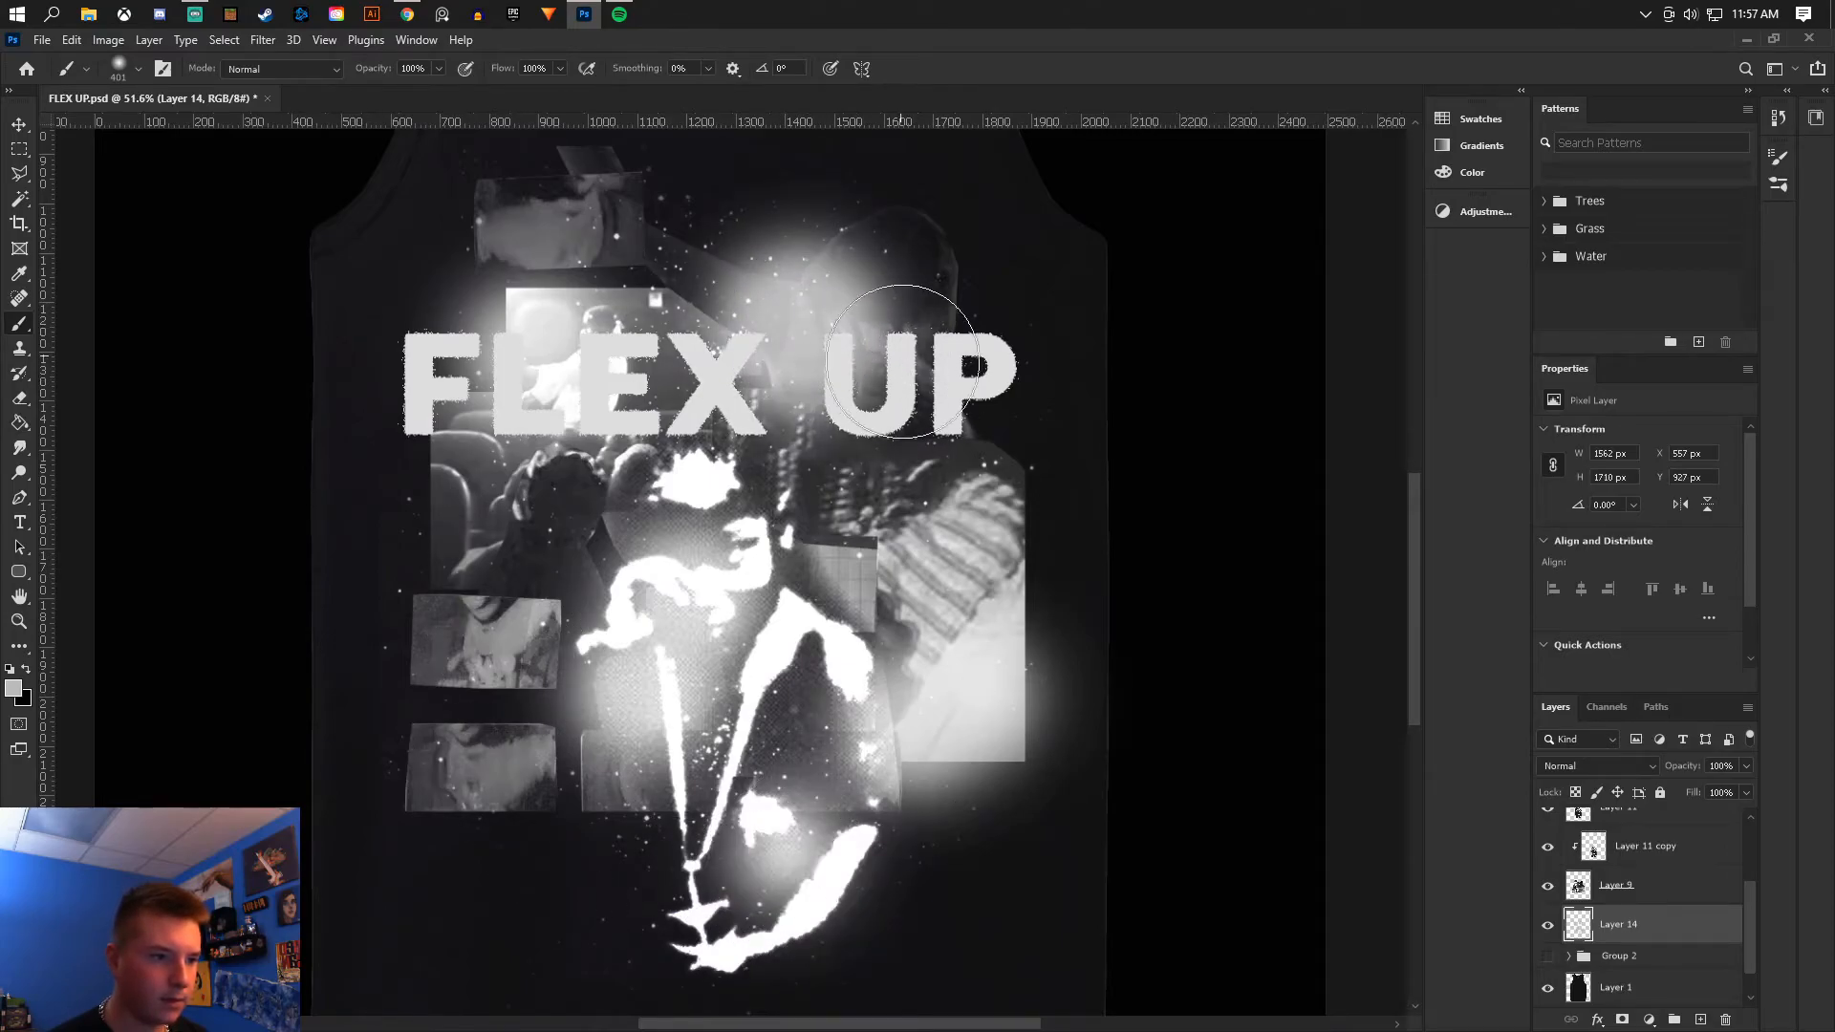
click(922, 382)
- Set the glow layer's blend mode to Dissolve
click(1563, 765)
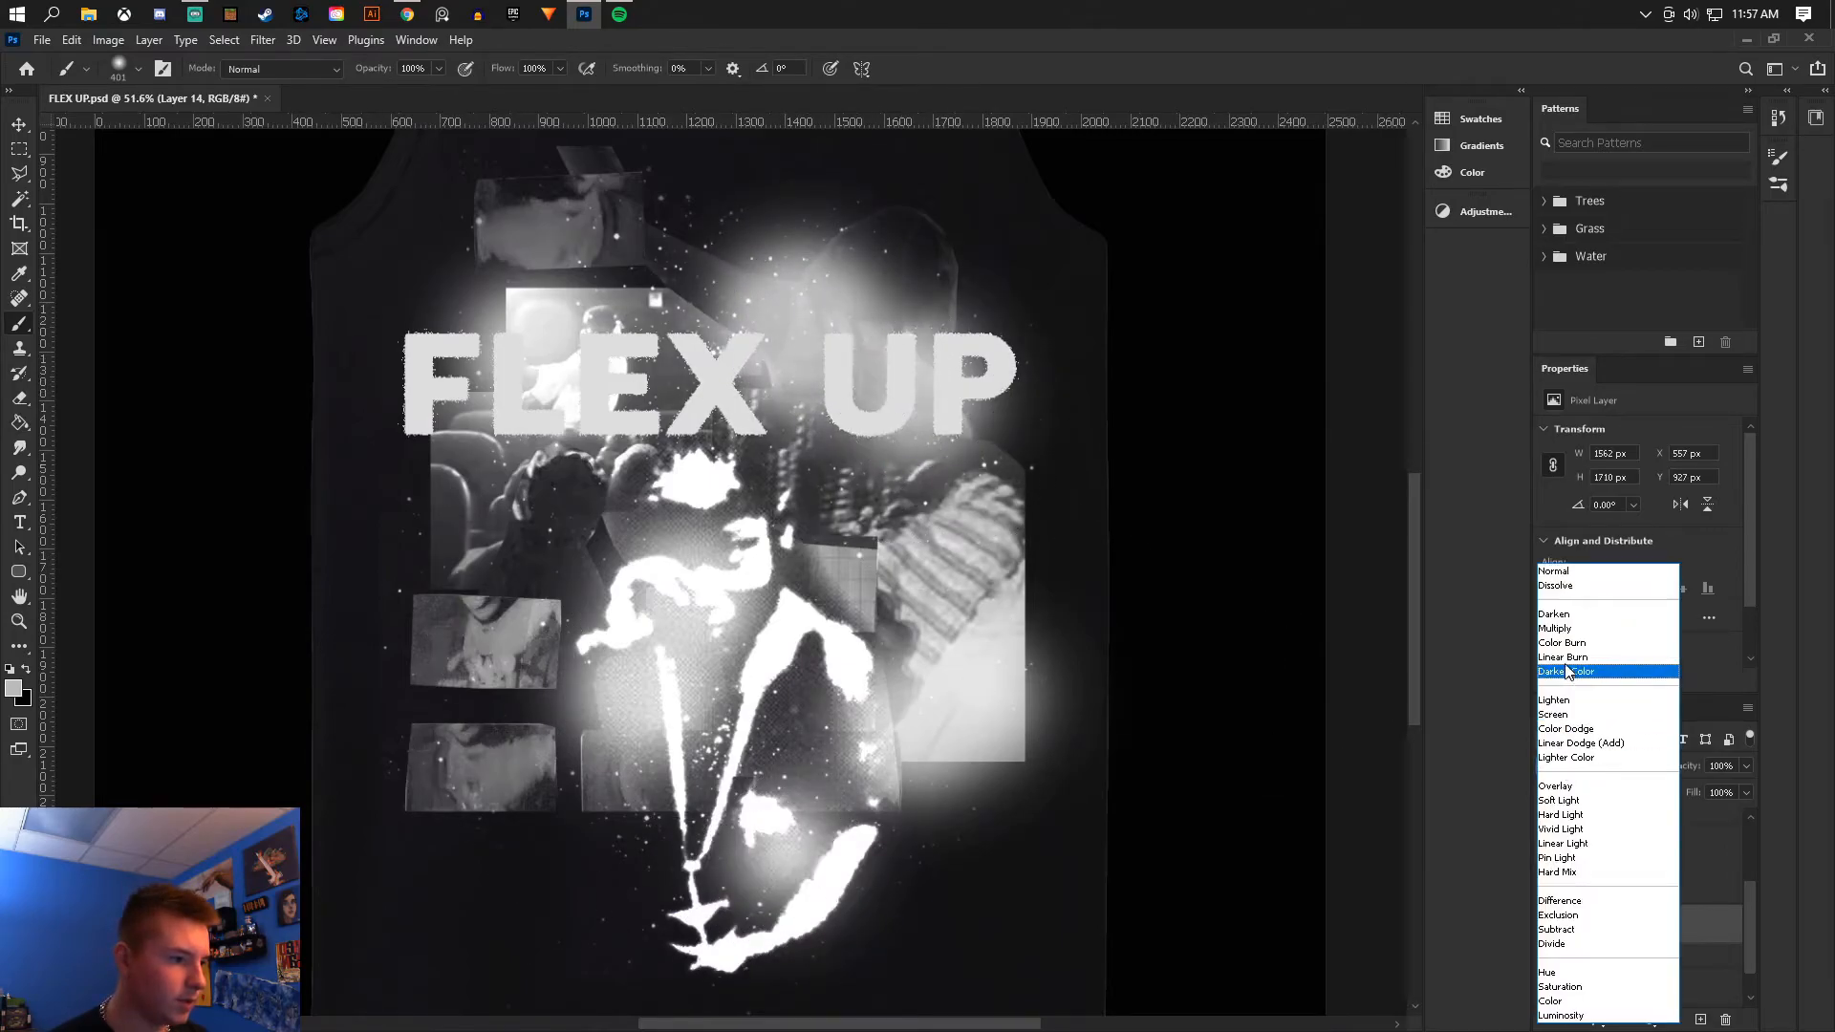
click(1564, 585)
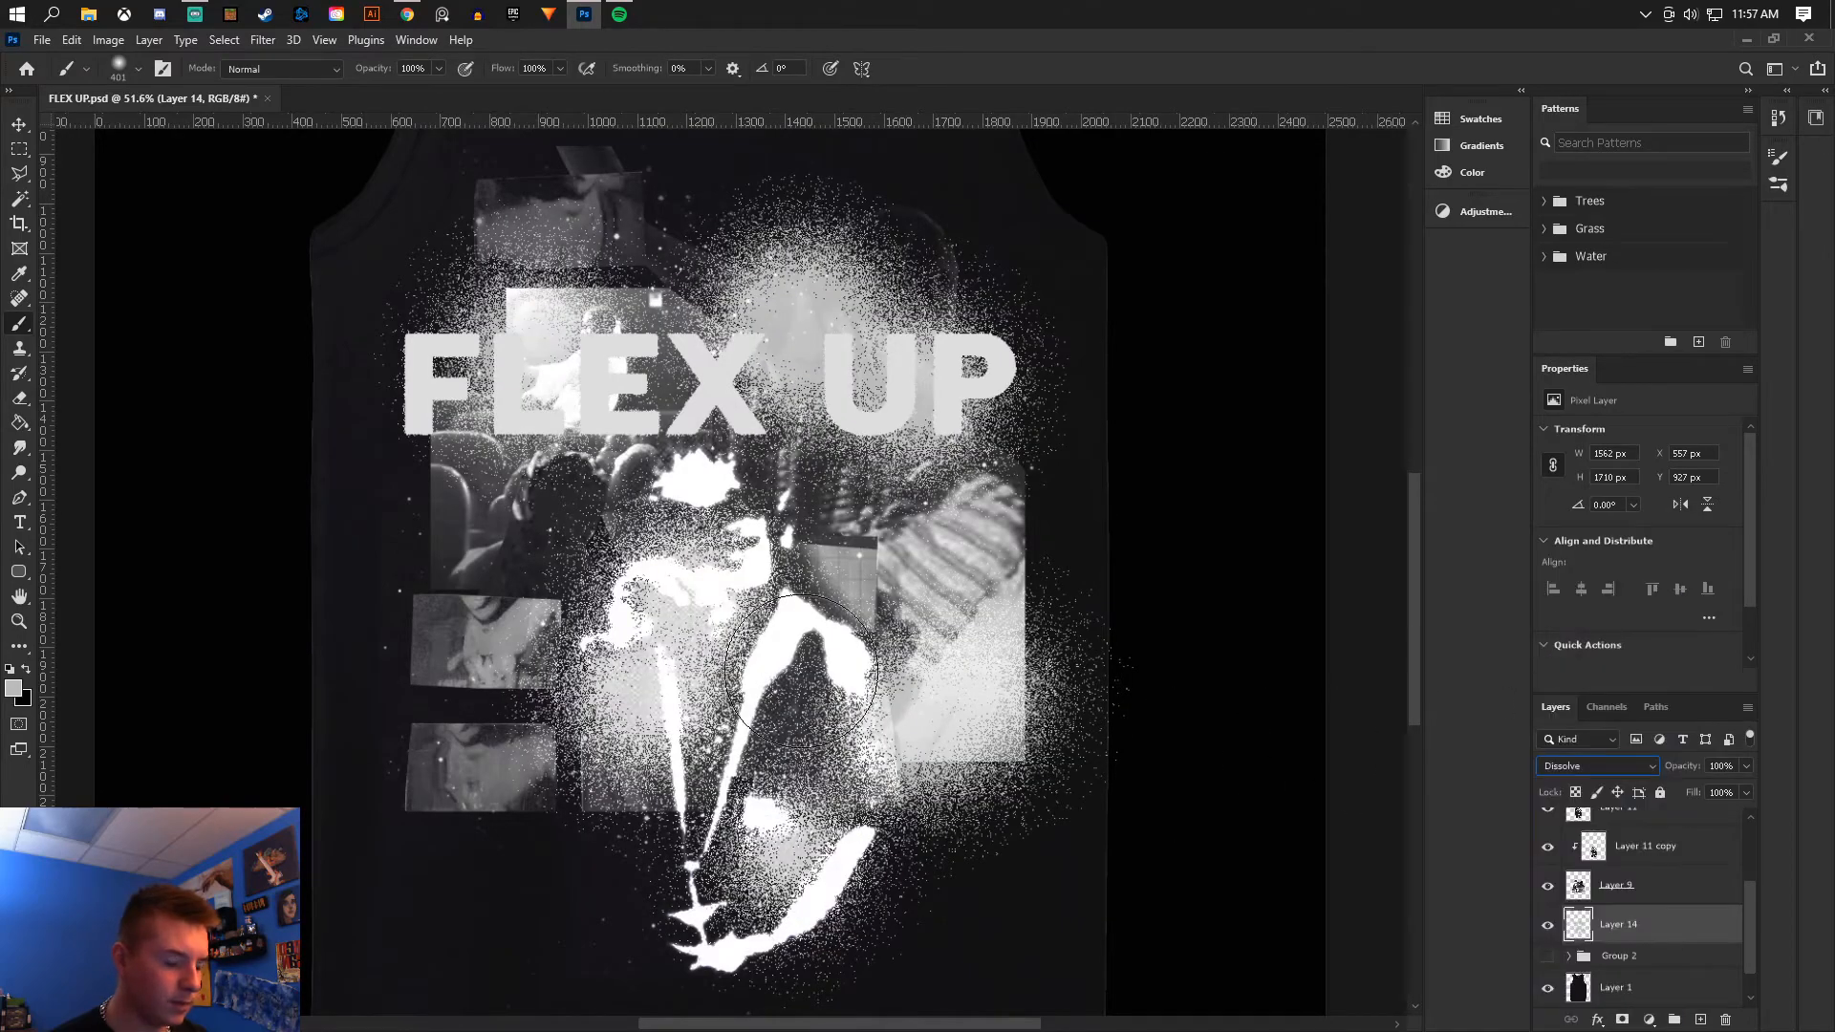
- Duplicate Layer 9 and set the copy's blend mode to Multiply
click(1710, 902)
drag(1652, 891, 1656, 908)
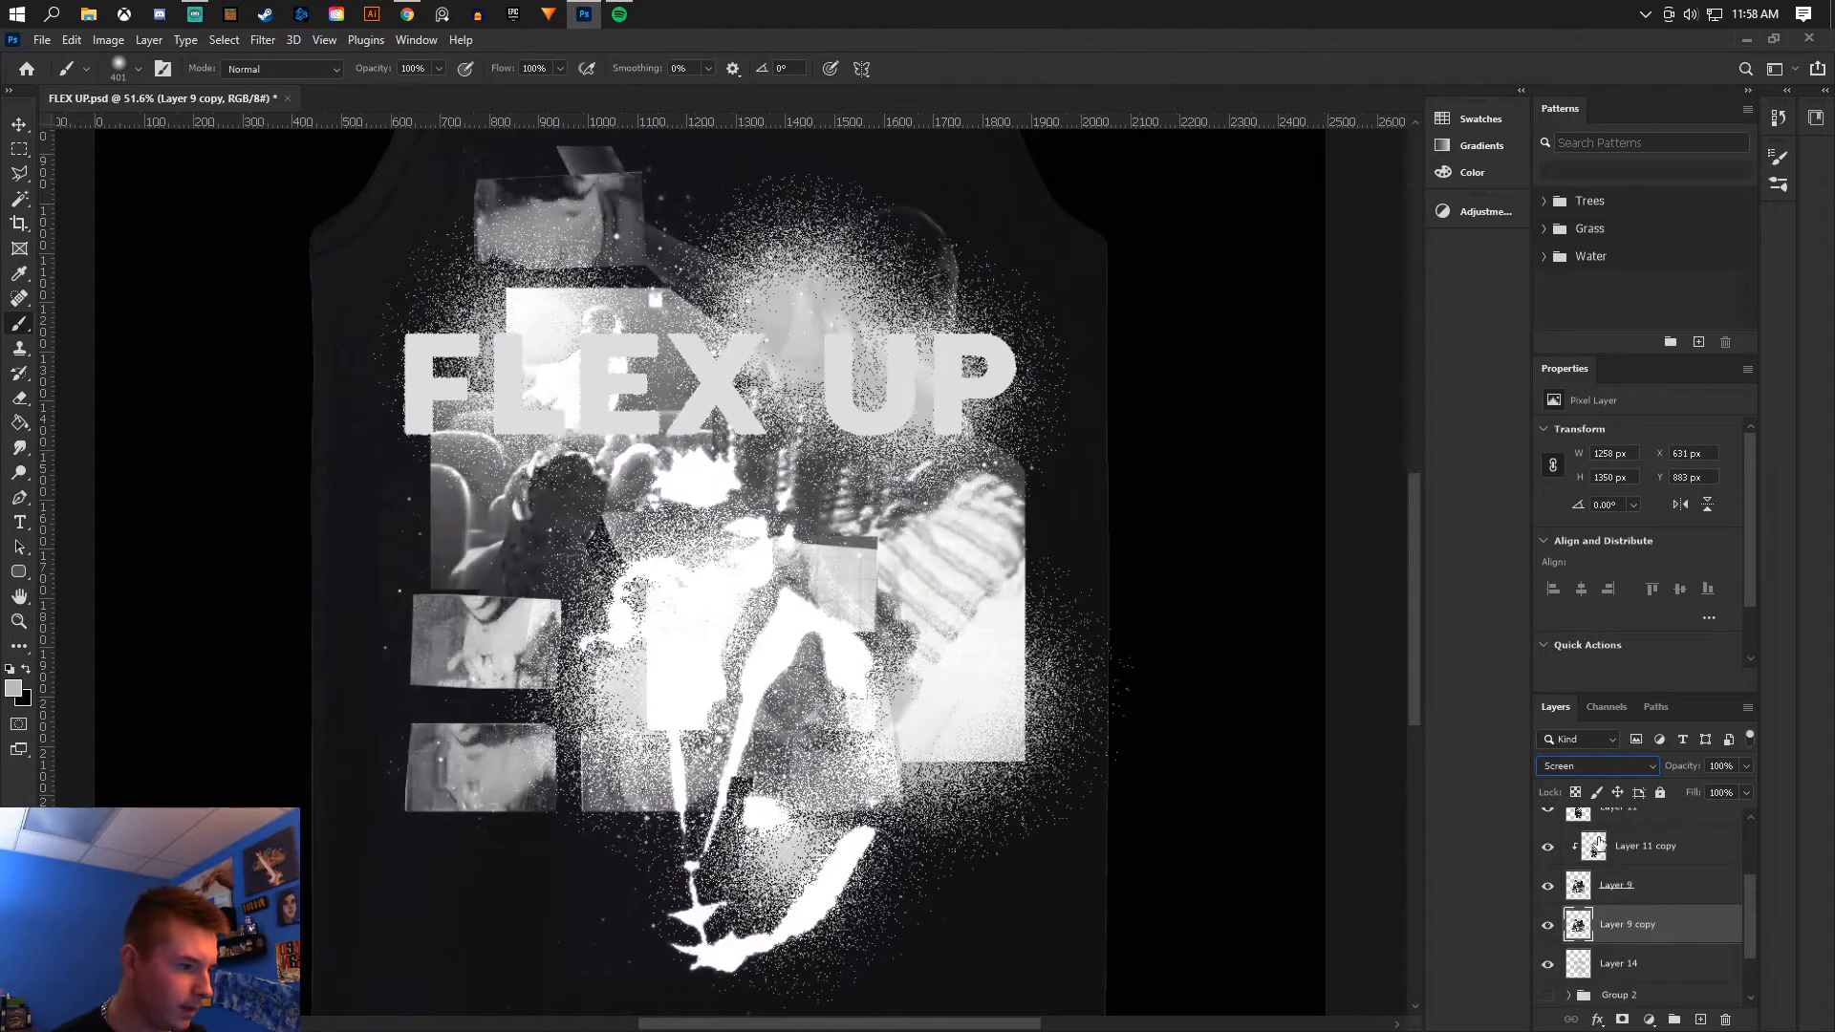
click(1596, 765)
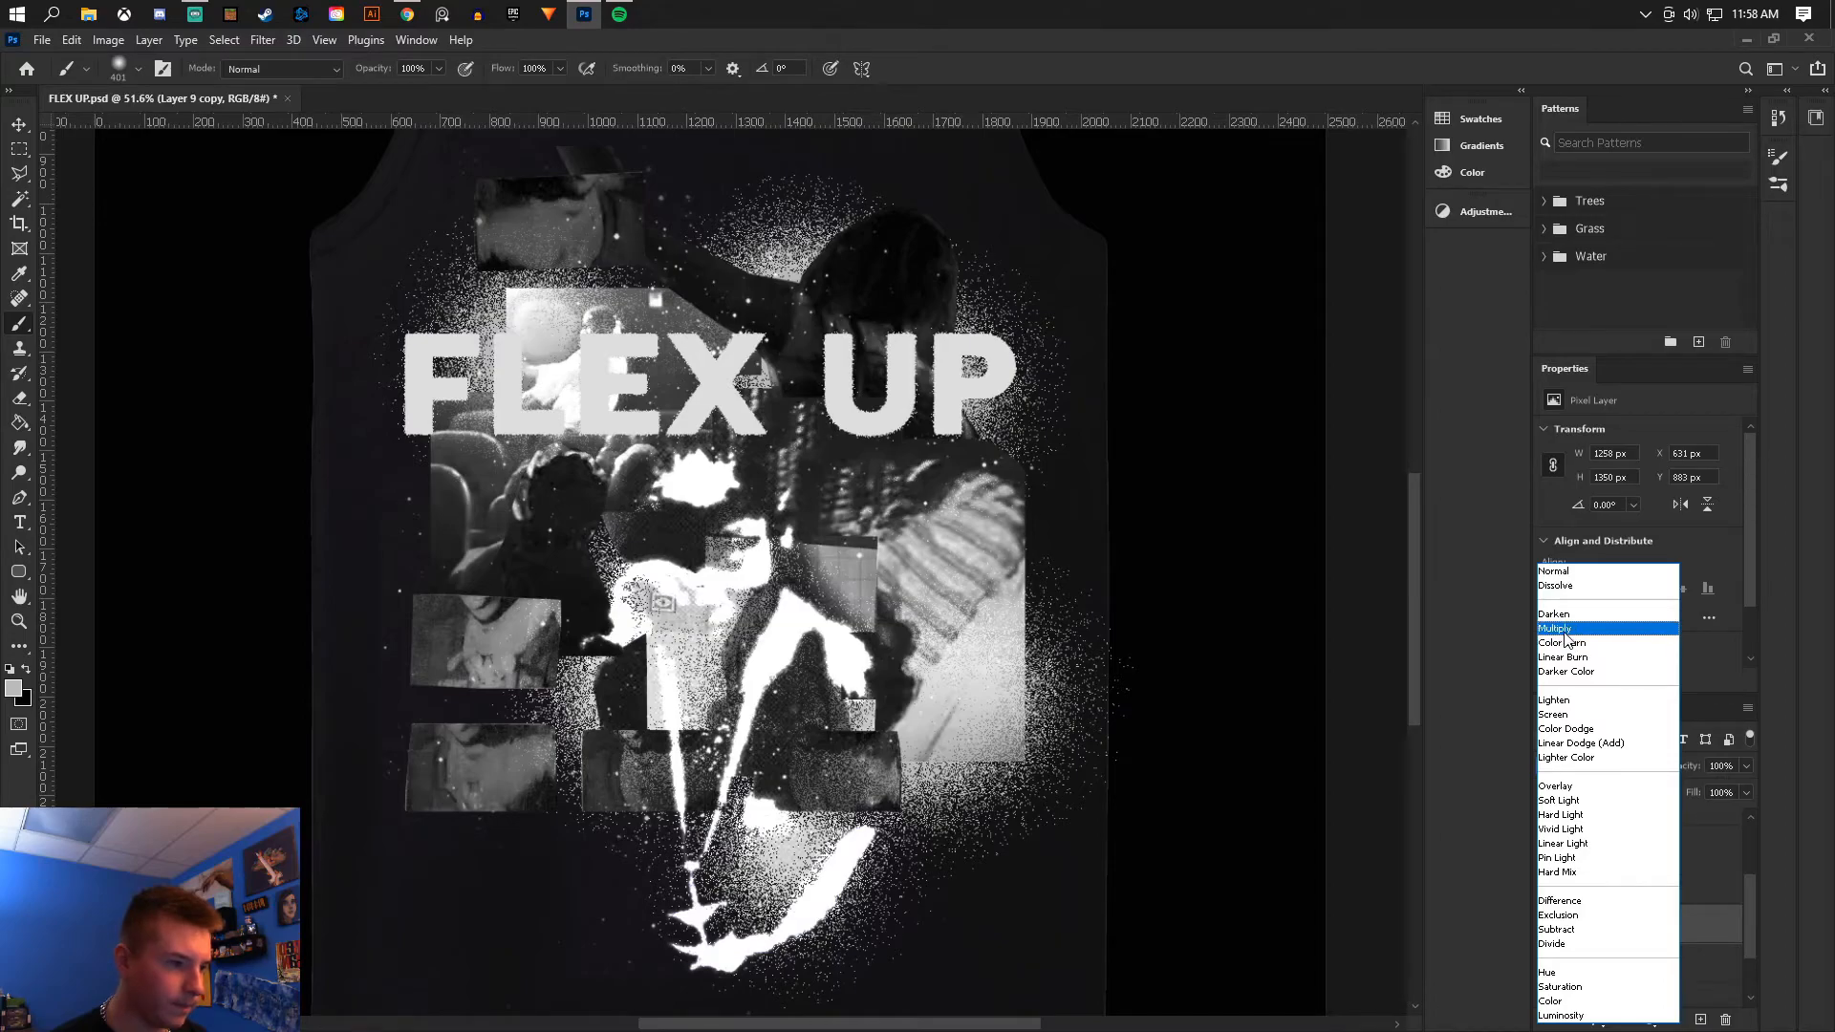
click(1565, 630)
- Lower the dissolve glow layer's opacity to 7%
click(1653, 975)
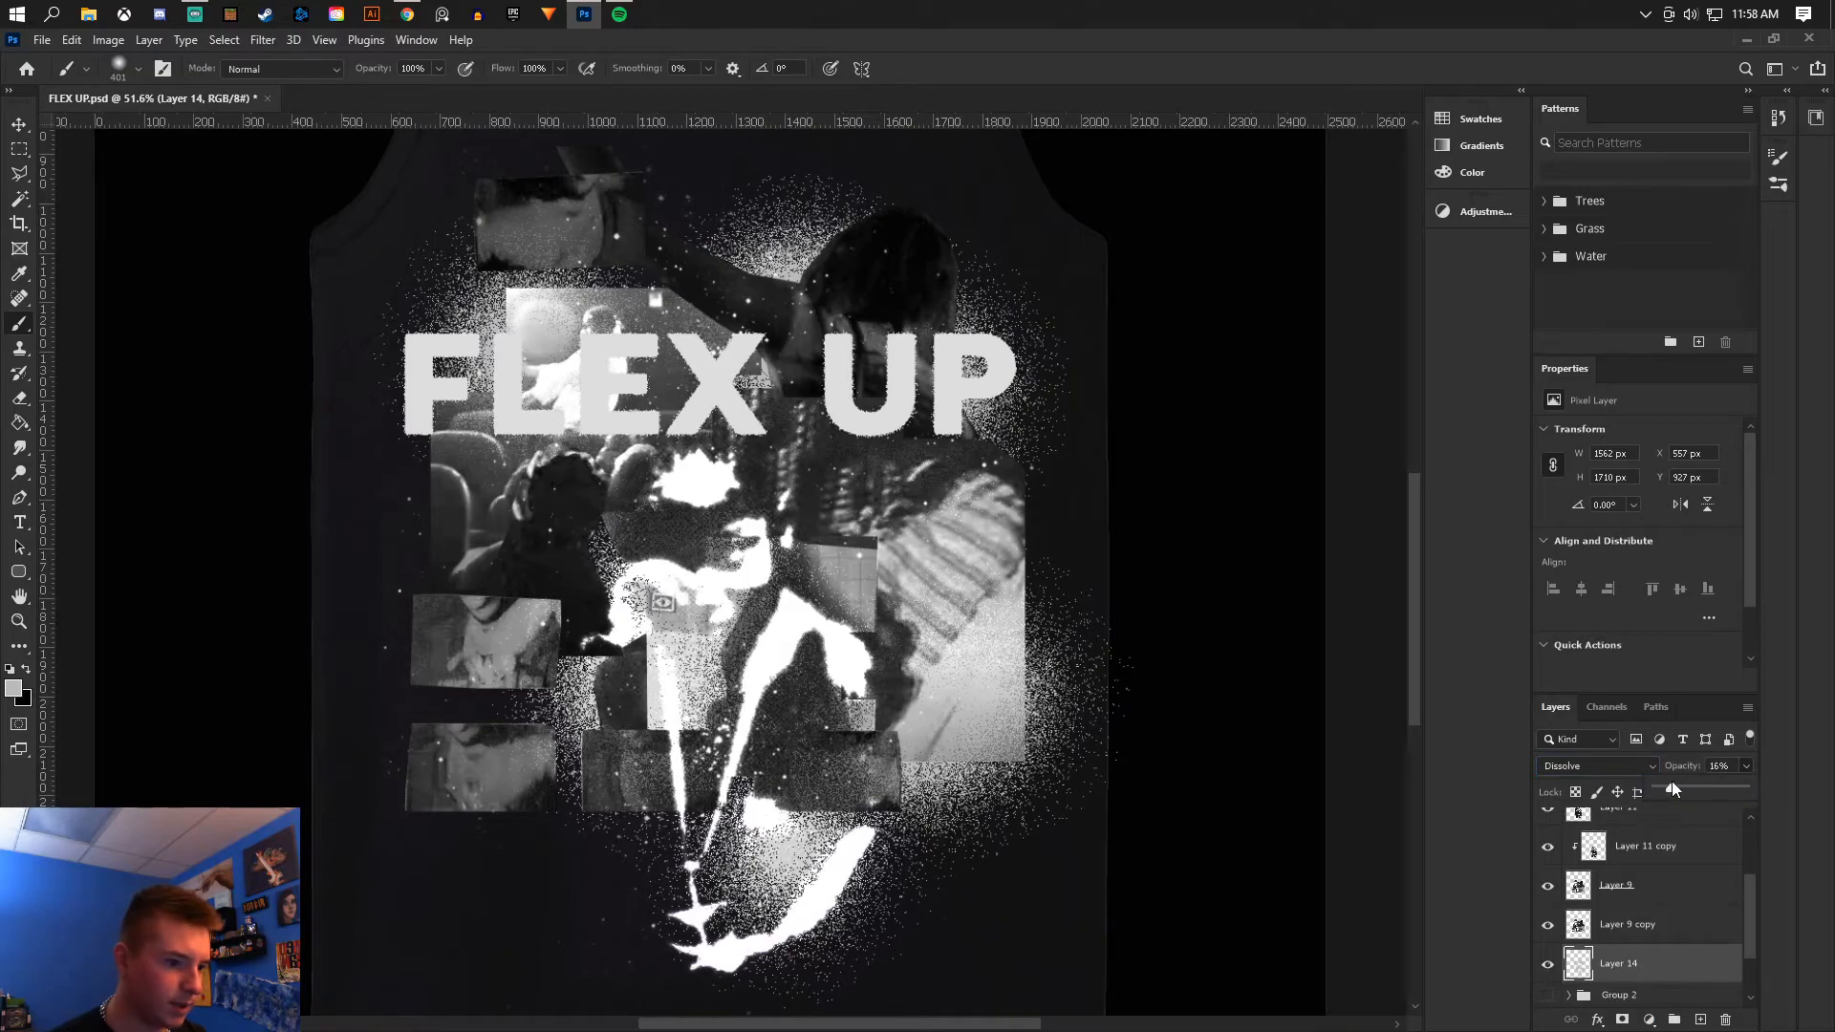
drag(1677, 782, 1662, 788)
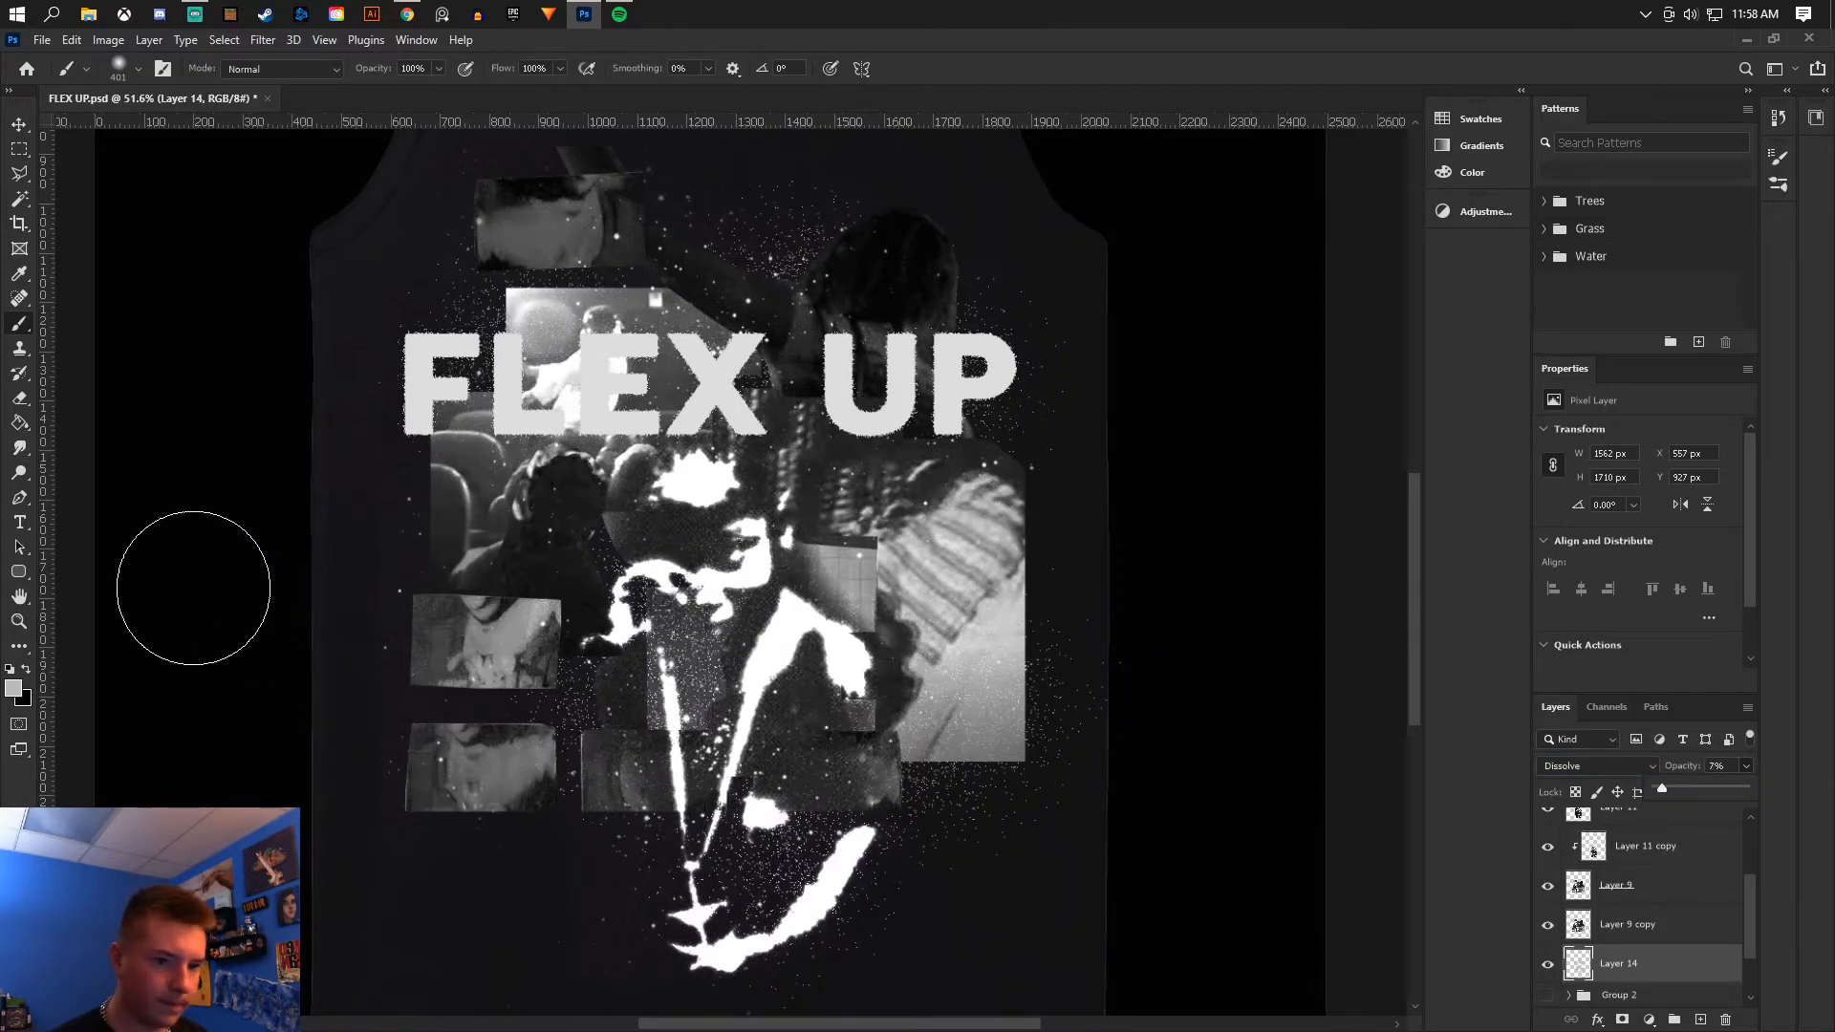
- Erase parts of the dissolve glow specks around the lower right and top of the design
key(e)
scroll(936, 774, down, 2)
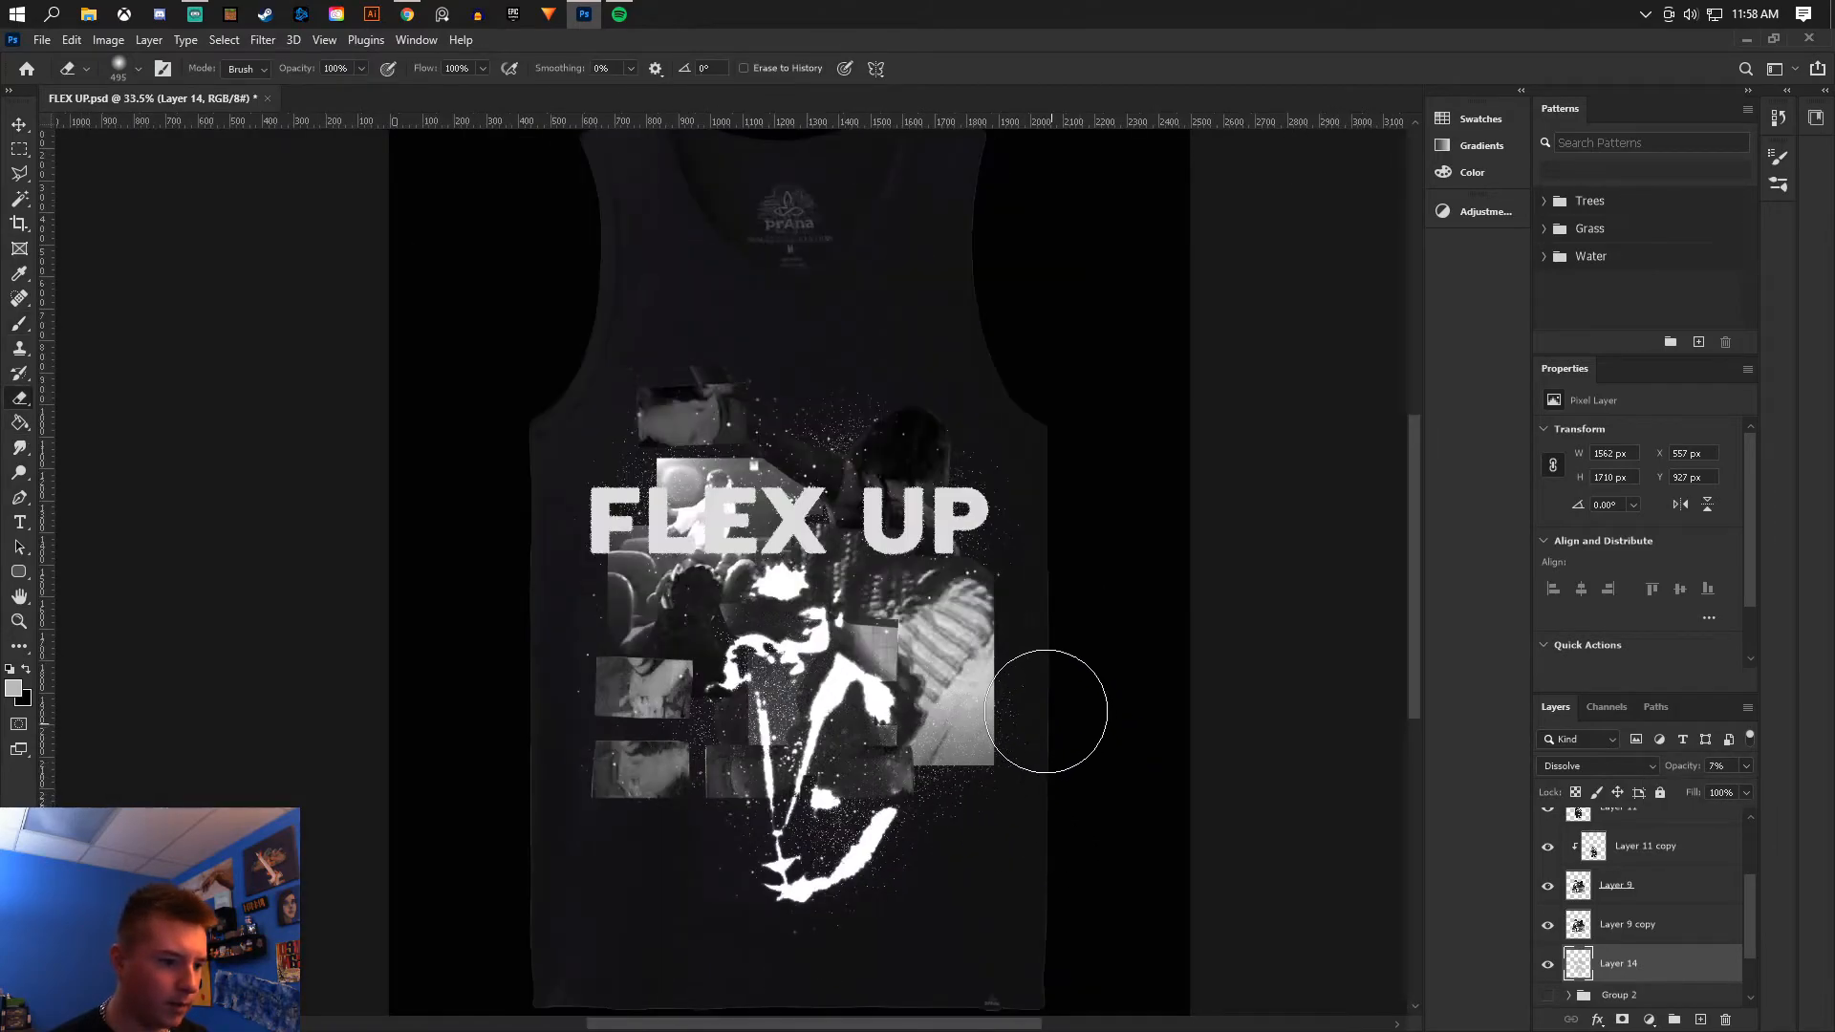
mouse_move(1036, 530)
mouse_down()
mouse_move(1044, 737)
mouse_move(954, 880)
mouse_move(966, 851)
mouse_move(860, 876)
mouse_up()
scroll(845, 810, up, 2)
drag(826, 268, 838, 295)
- Add a new layer at the bottom of the stack and paint soft white glow spots behind the figure and lettering
click(20, 325)
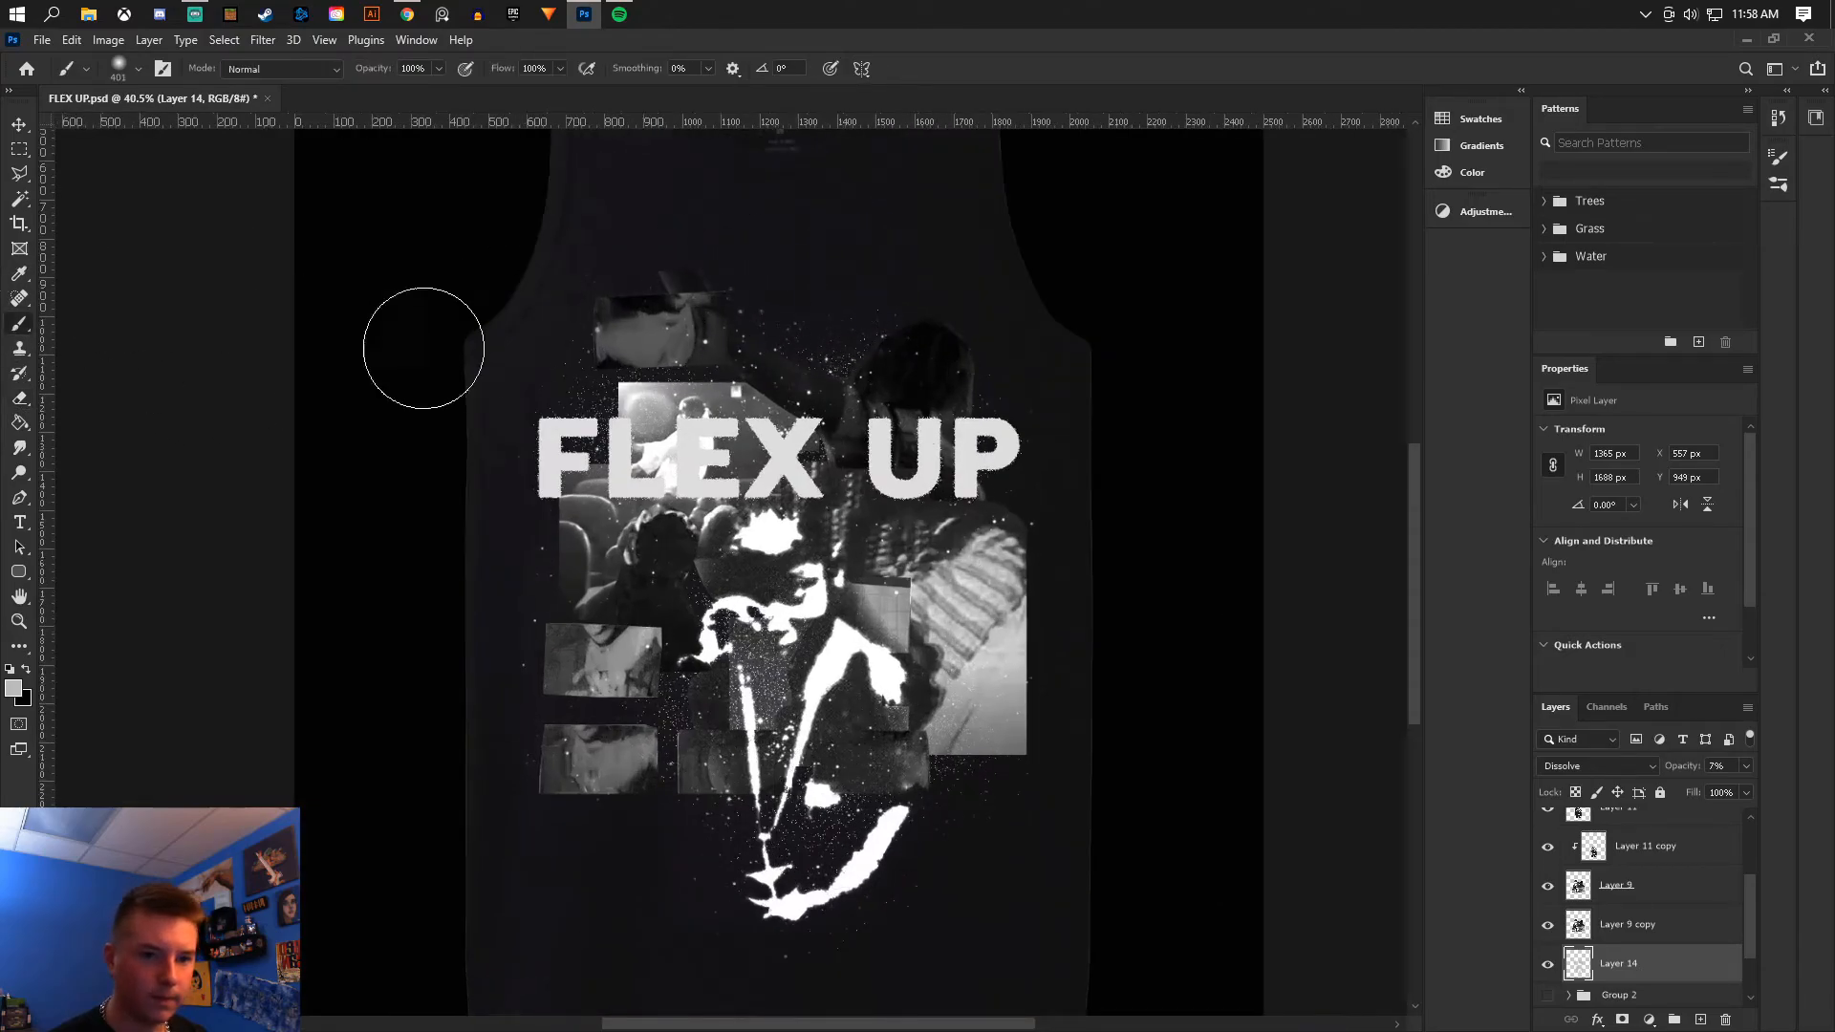
click(1700, 1019)
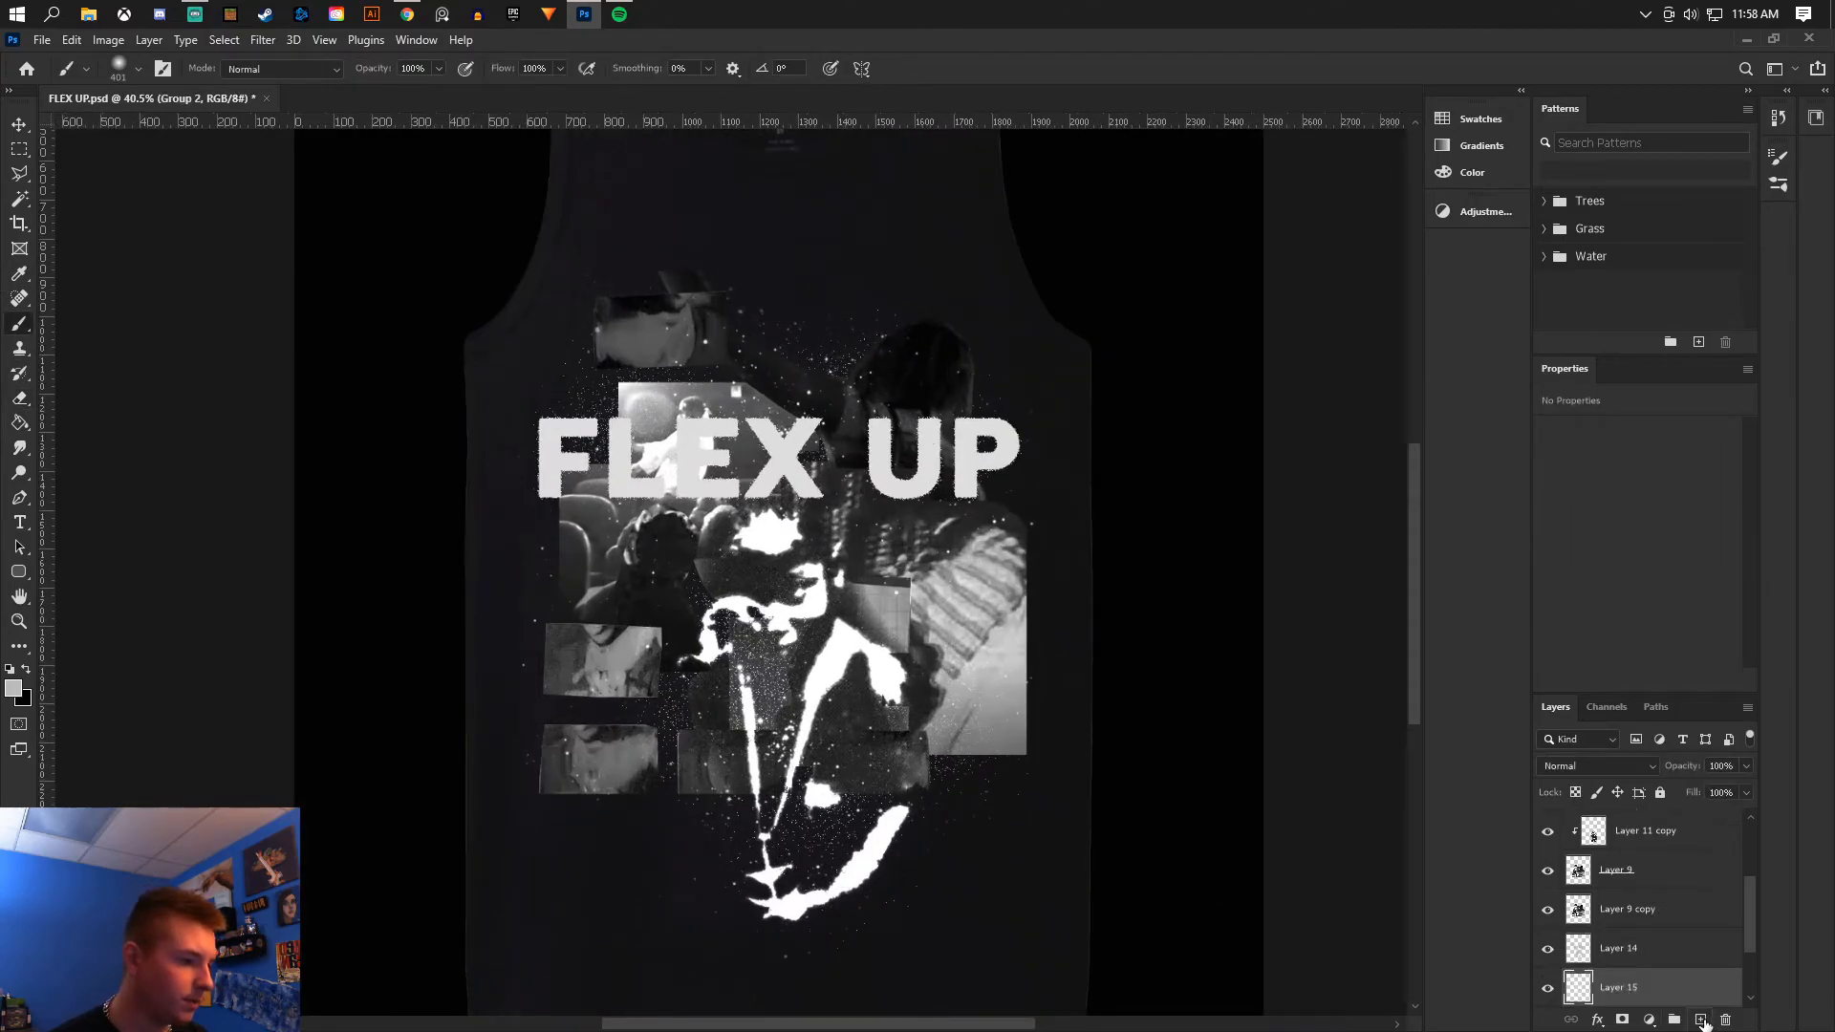
mouse_move(809, 707)
mouse_down()
mouse_move(761, 658)
mouse_move(805, 625)
mouse_move(760, 593)
mouse_up()
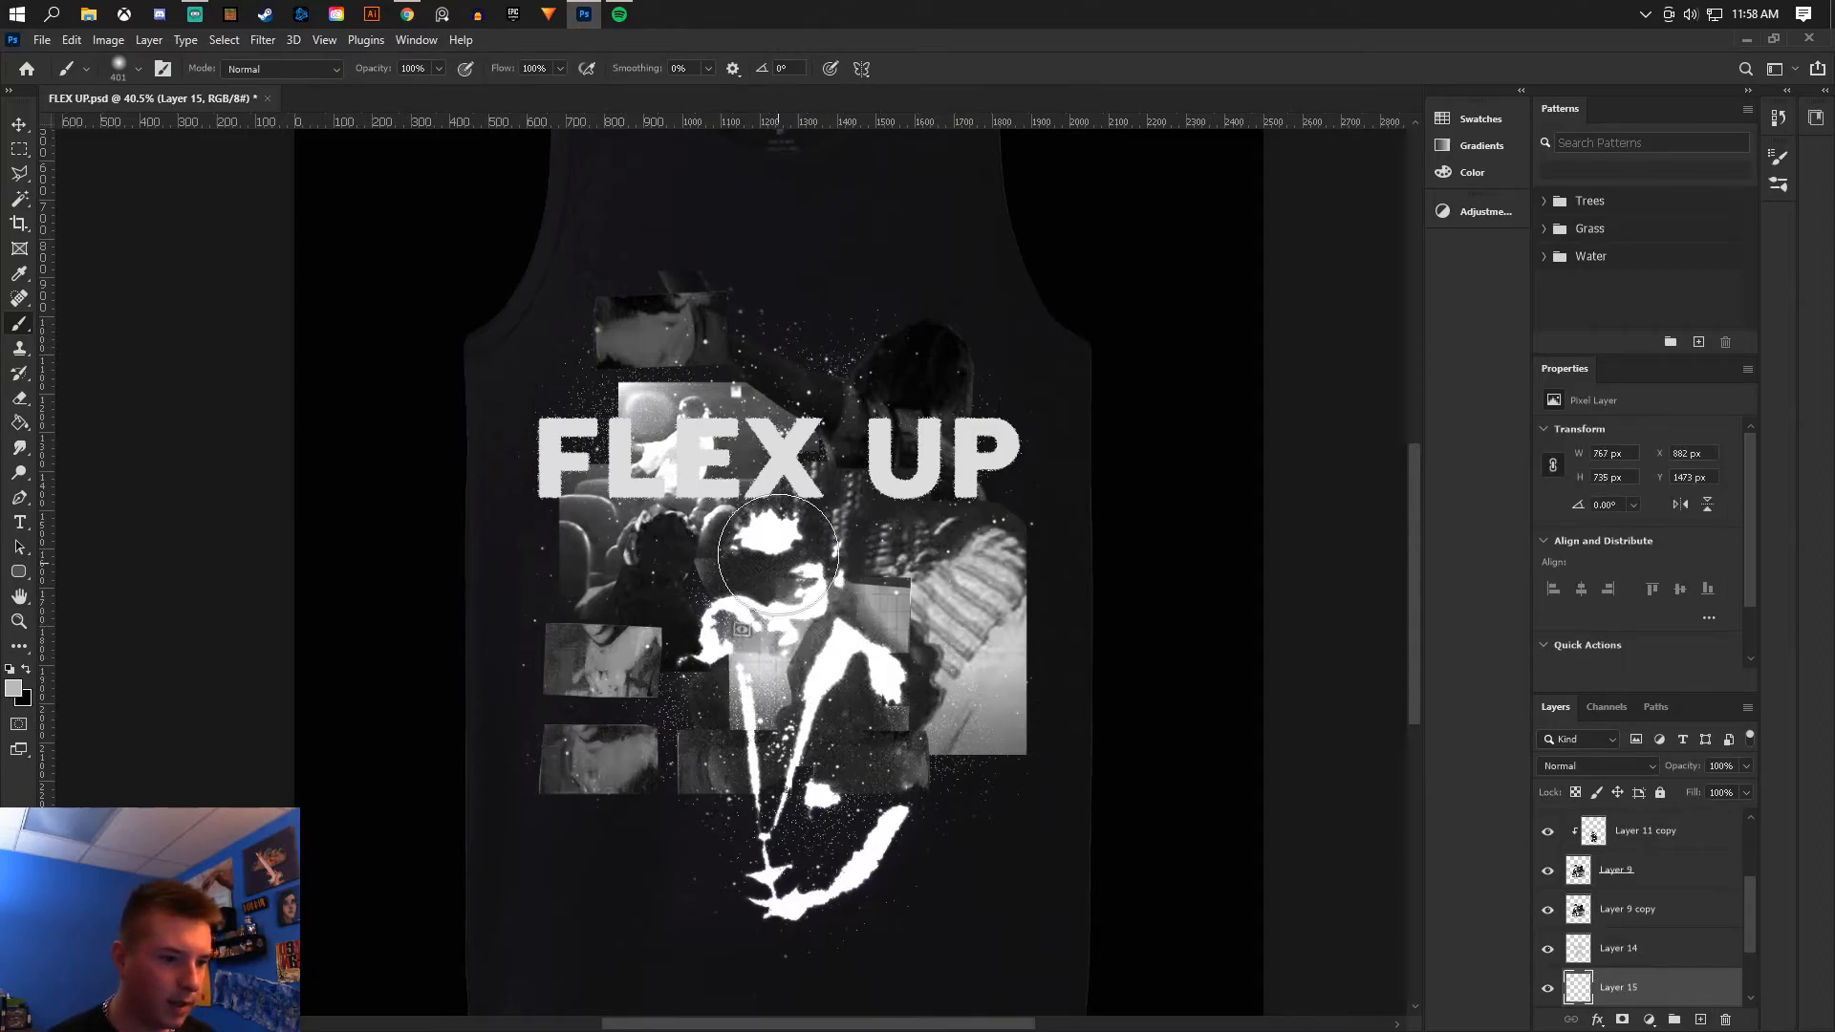
click(853, 429)
click(932, 503)
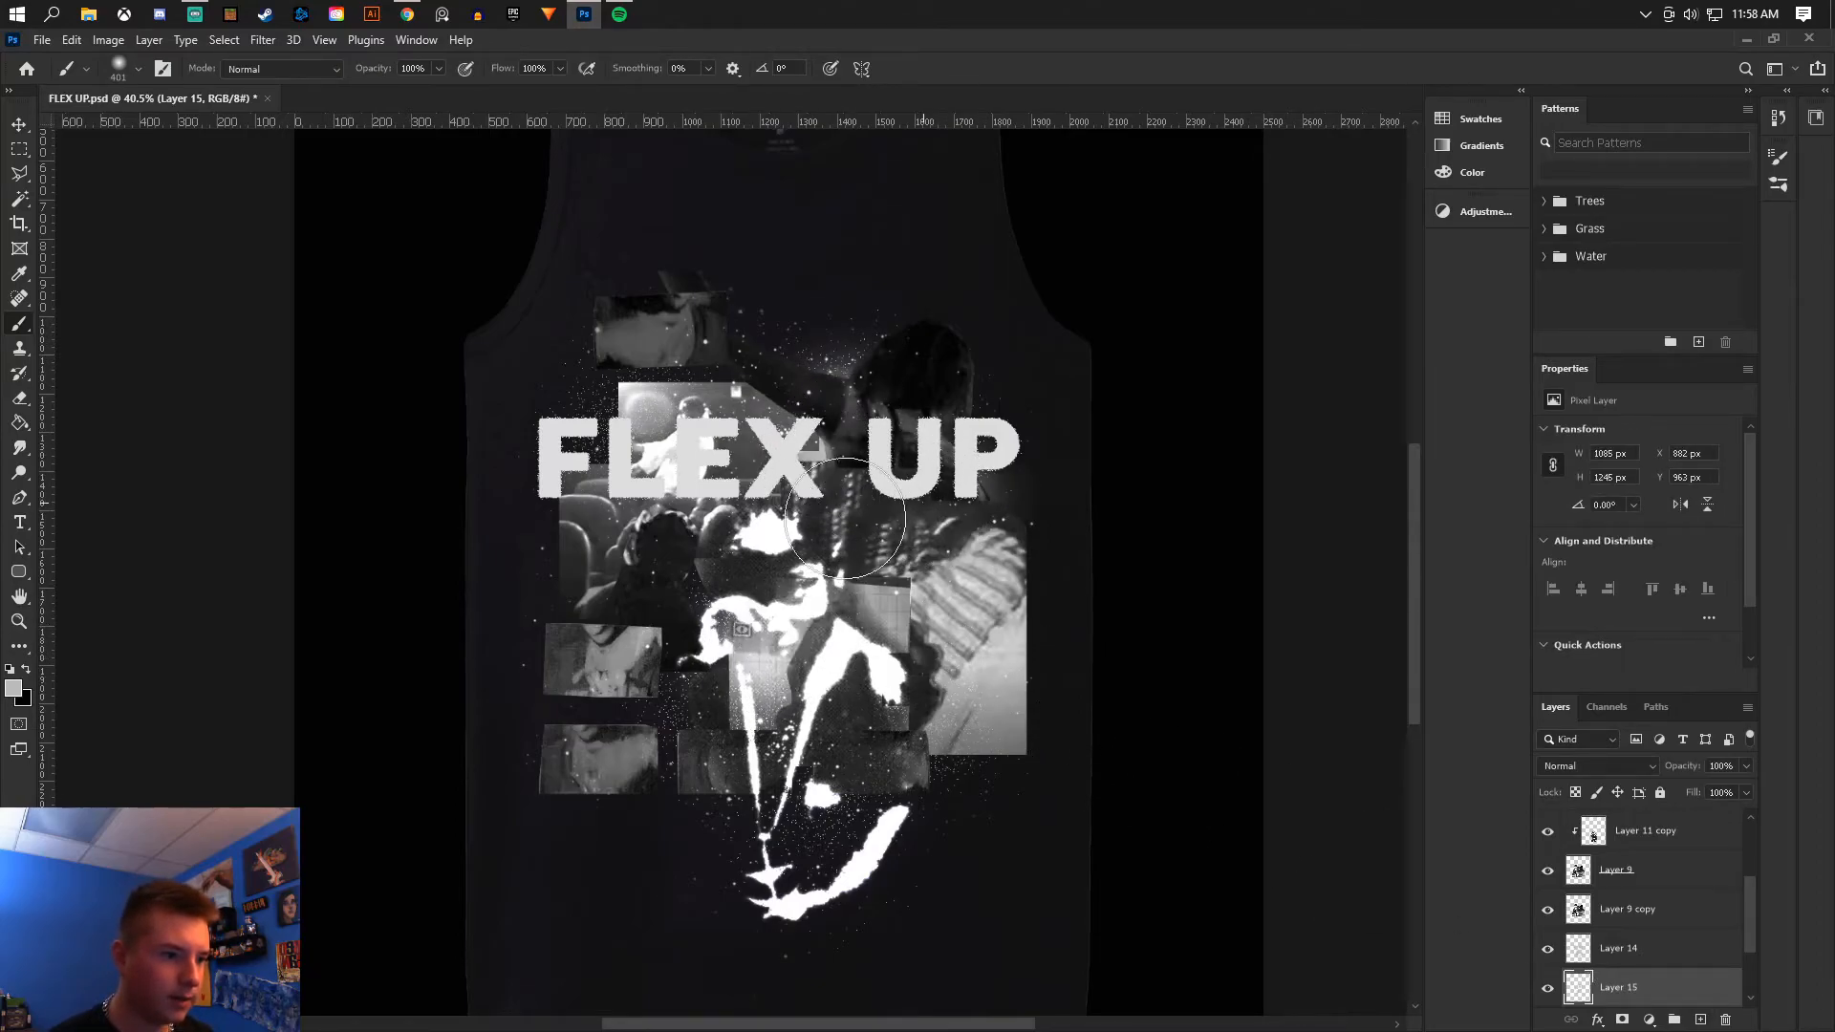
click(638, 444)
click(819, 765)
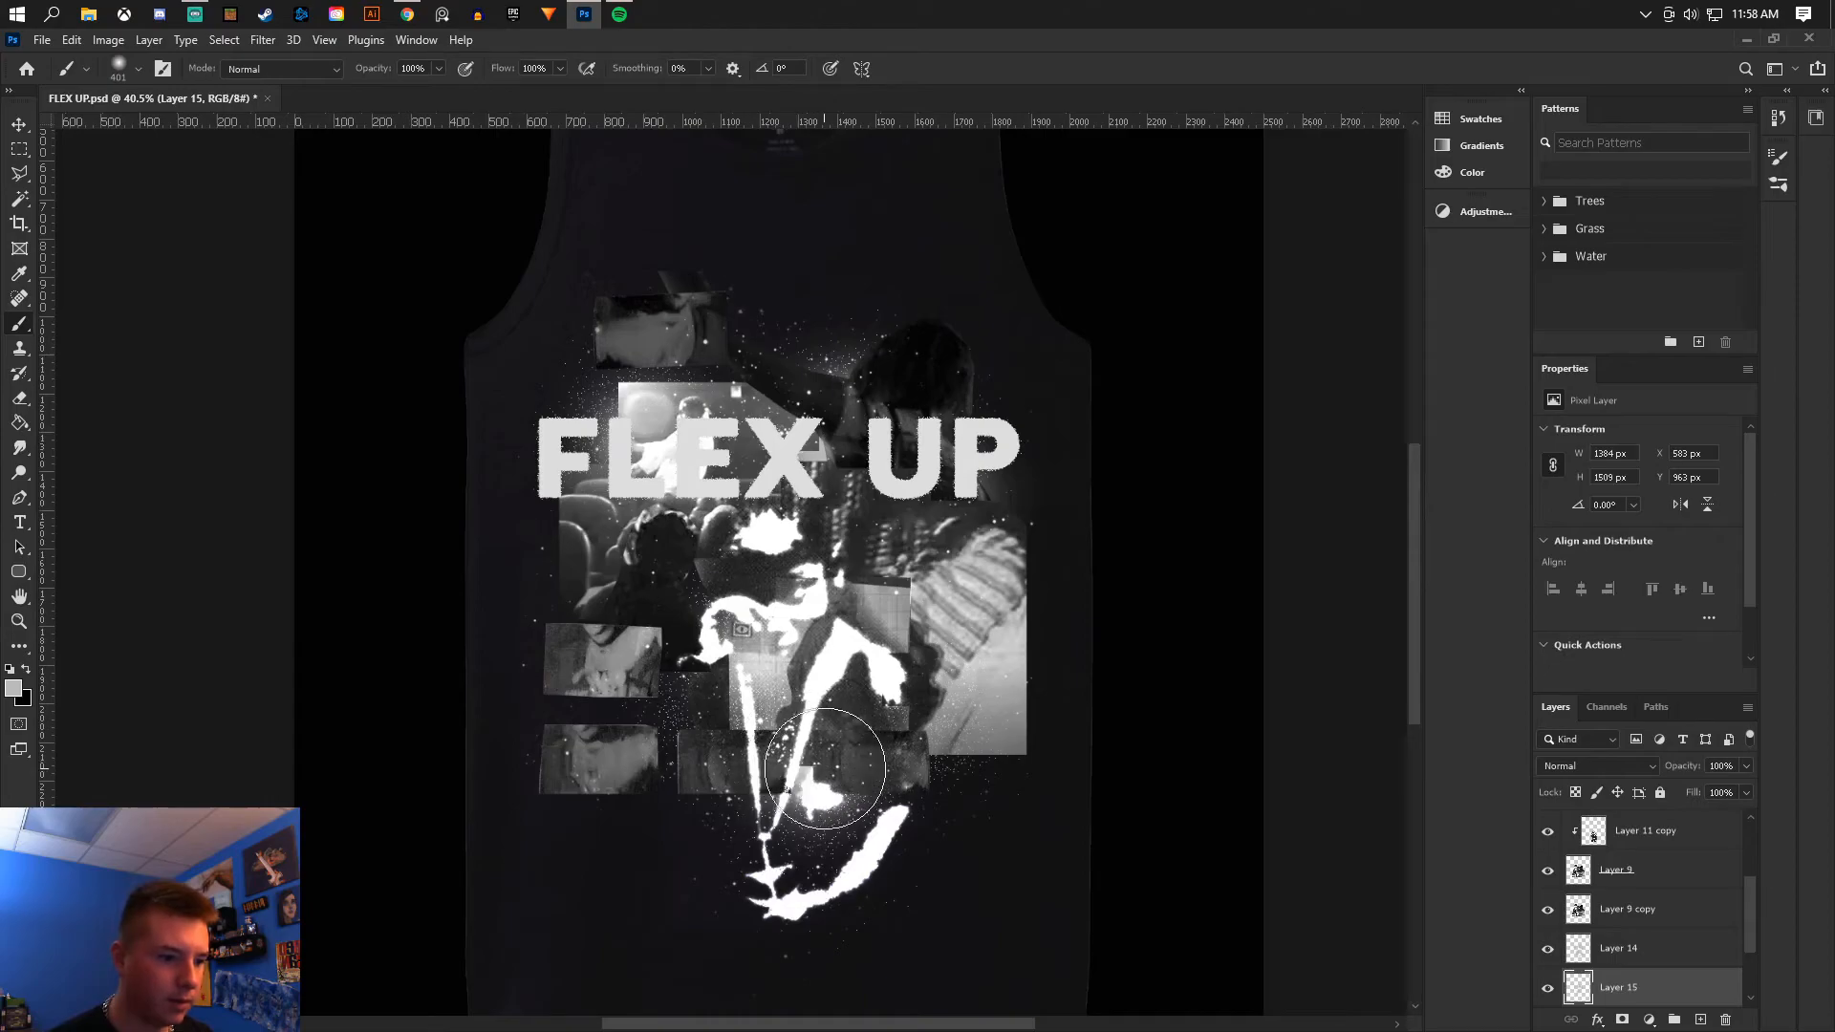
click(891, 740)
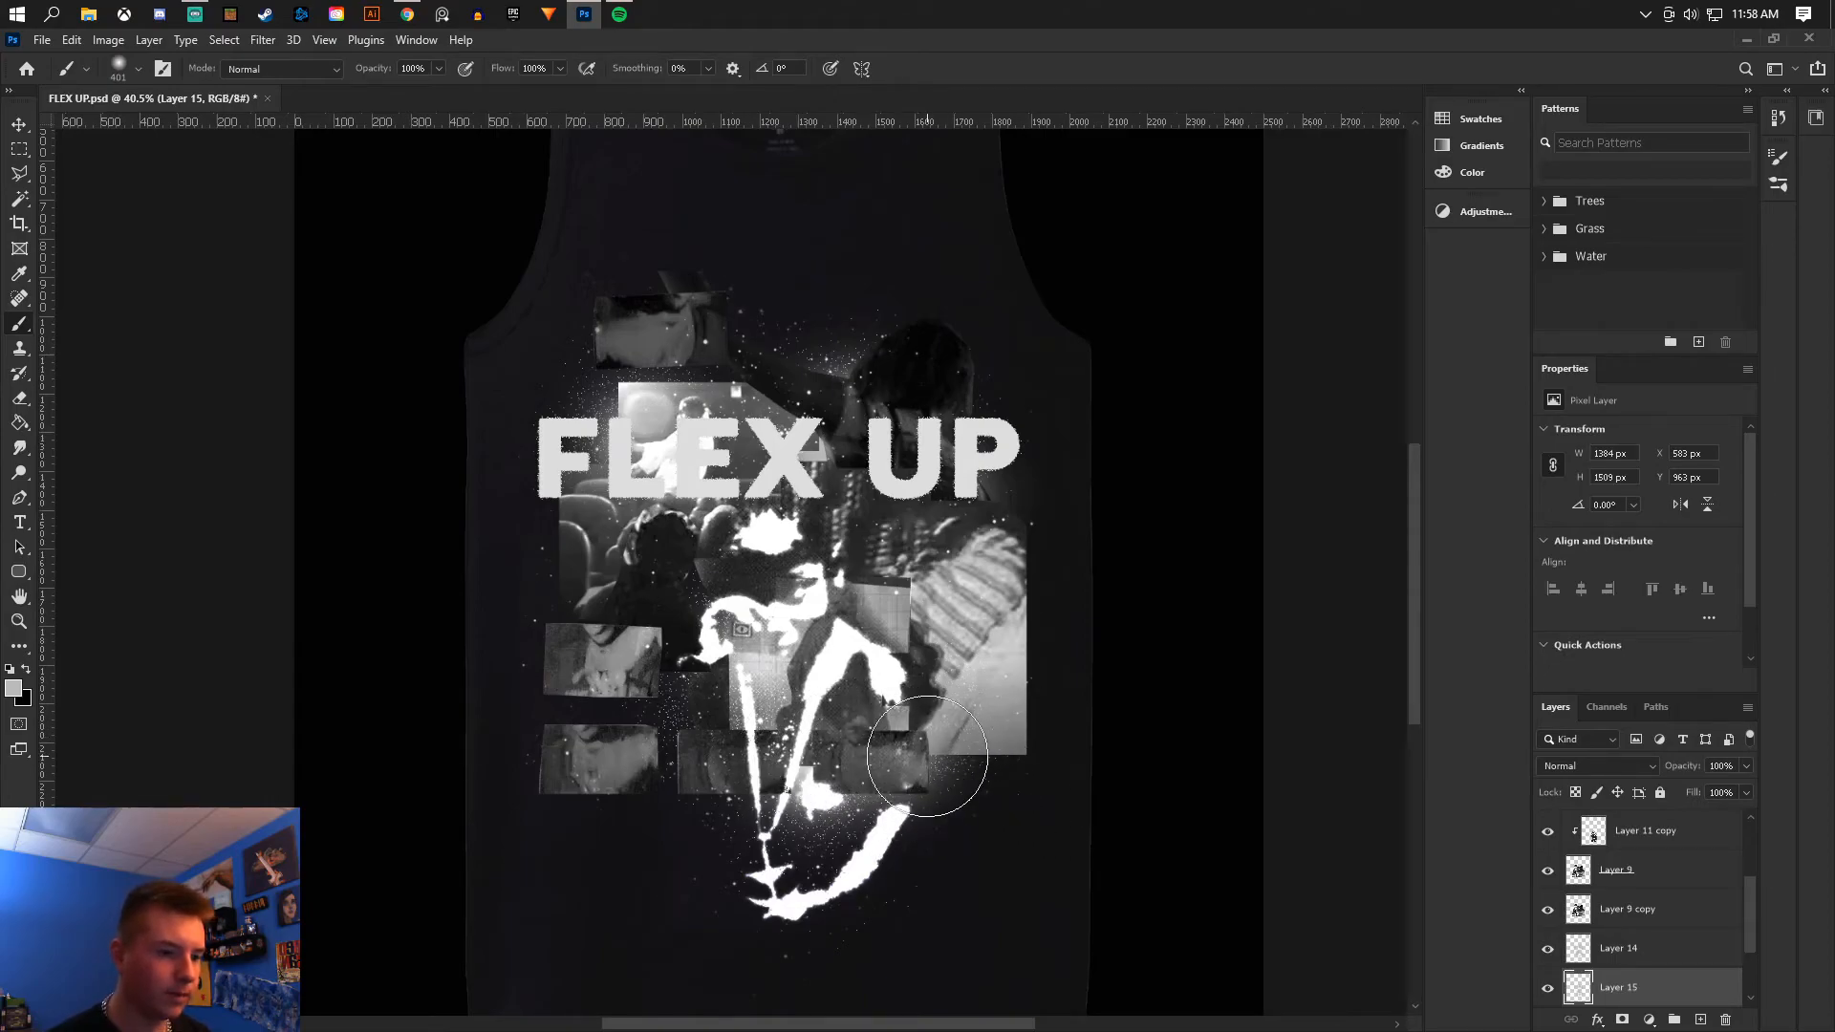
- Erase a triangular lower-right area of Layer 9 and its copy within a polygonal lasso selection, then deselect
scroll(903, 744, down, 4)
scroll(899, 737, up, 3)
click(1686, 872)
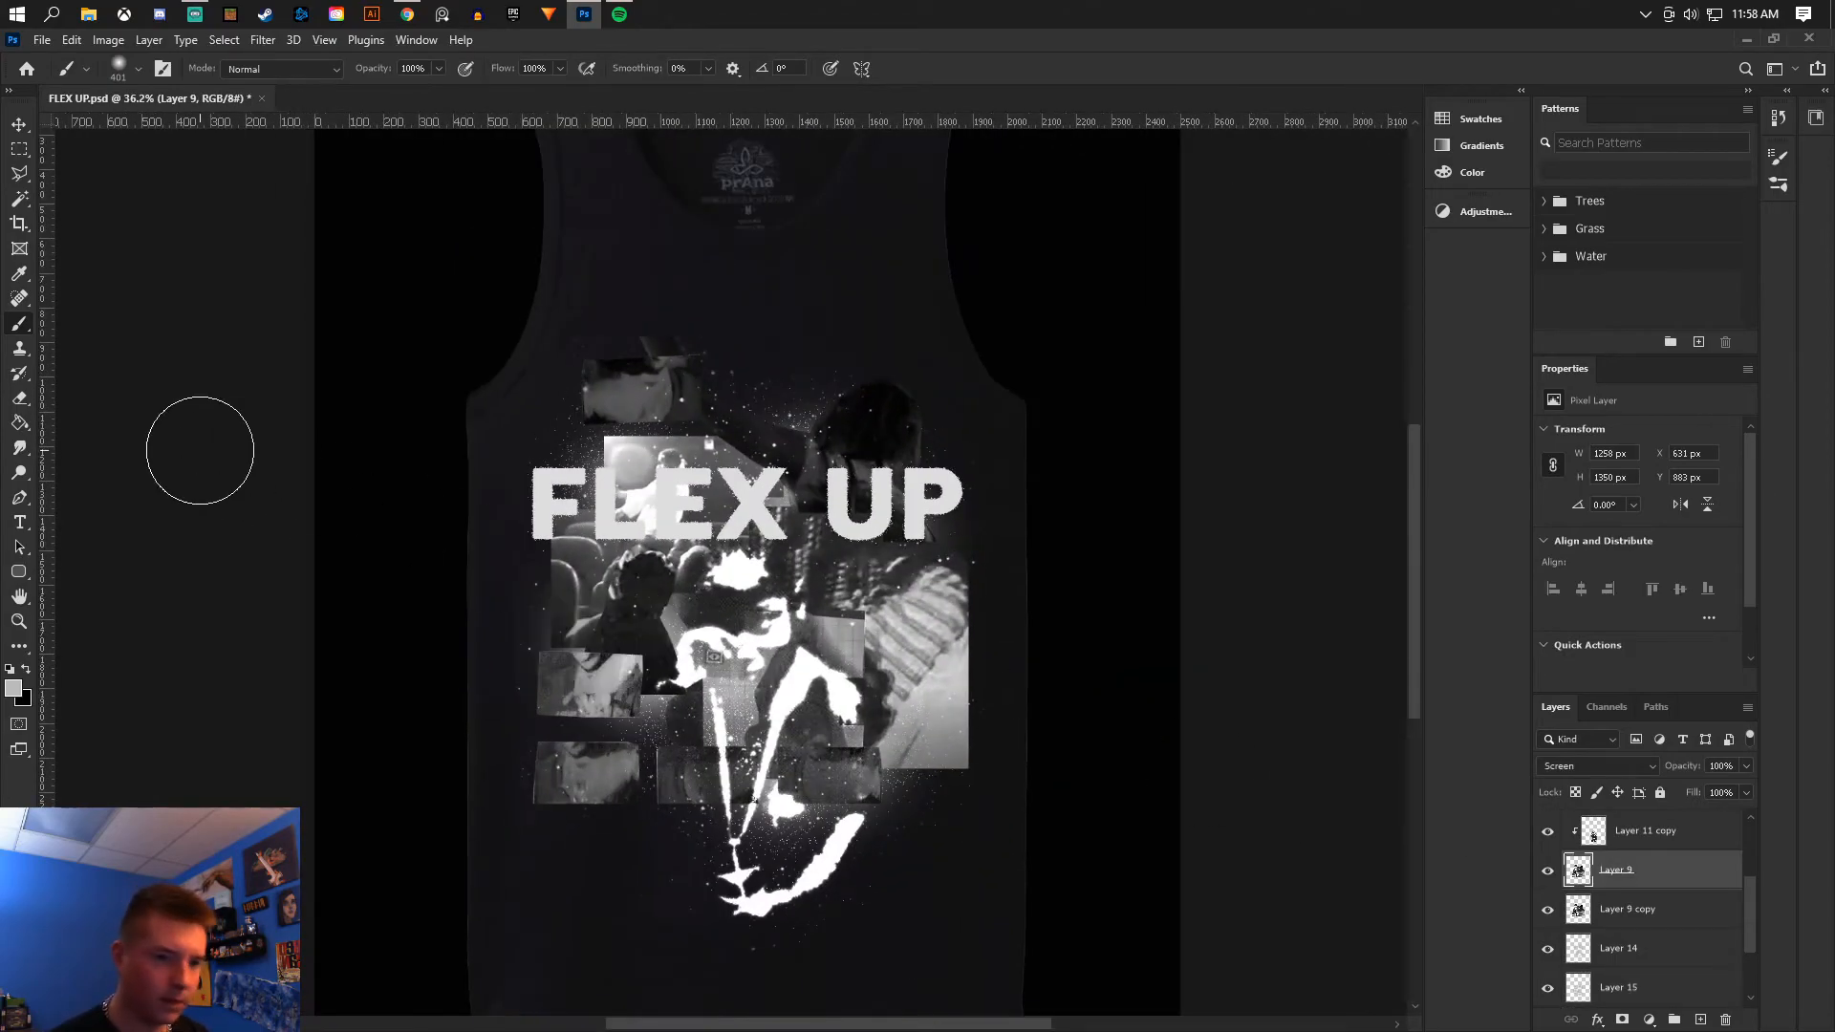
click(19, 175)
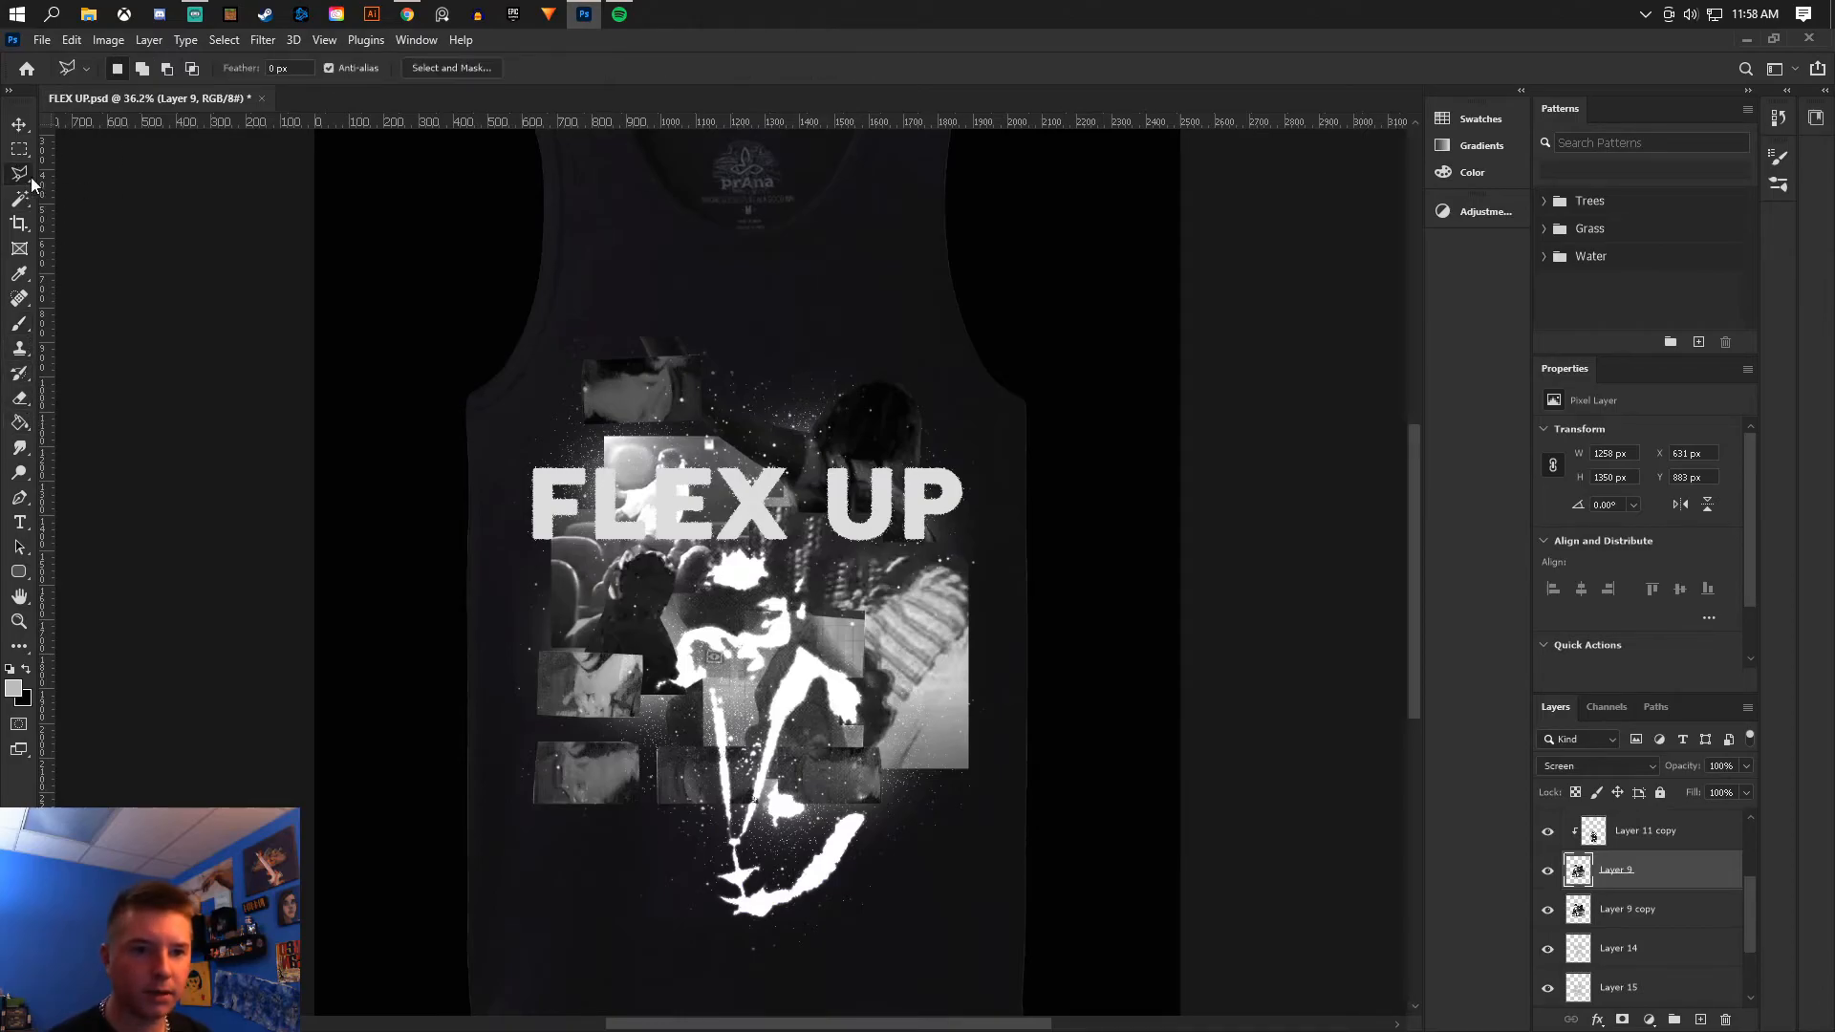
click(969, 616)
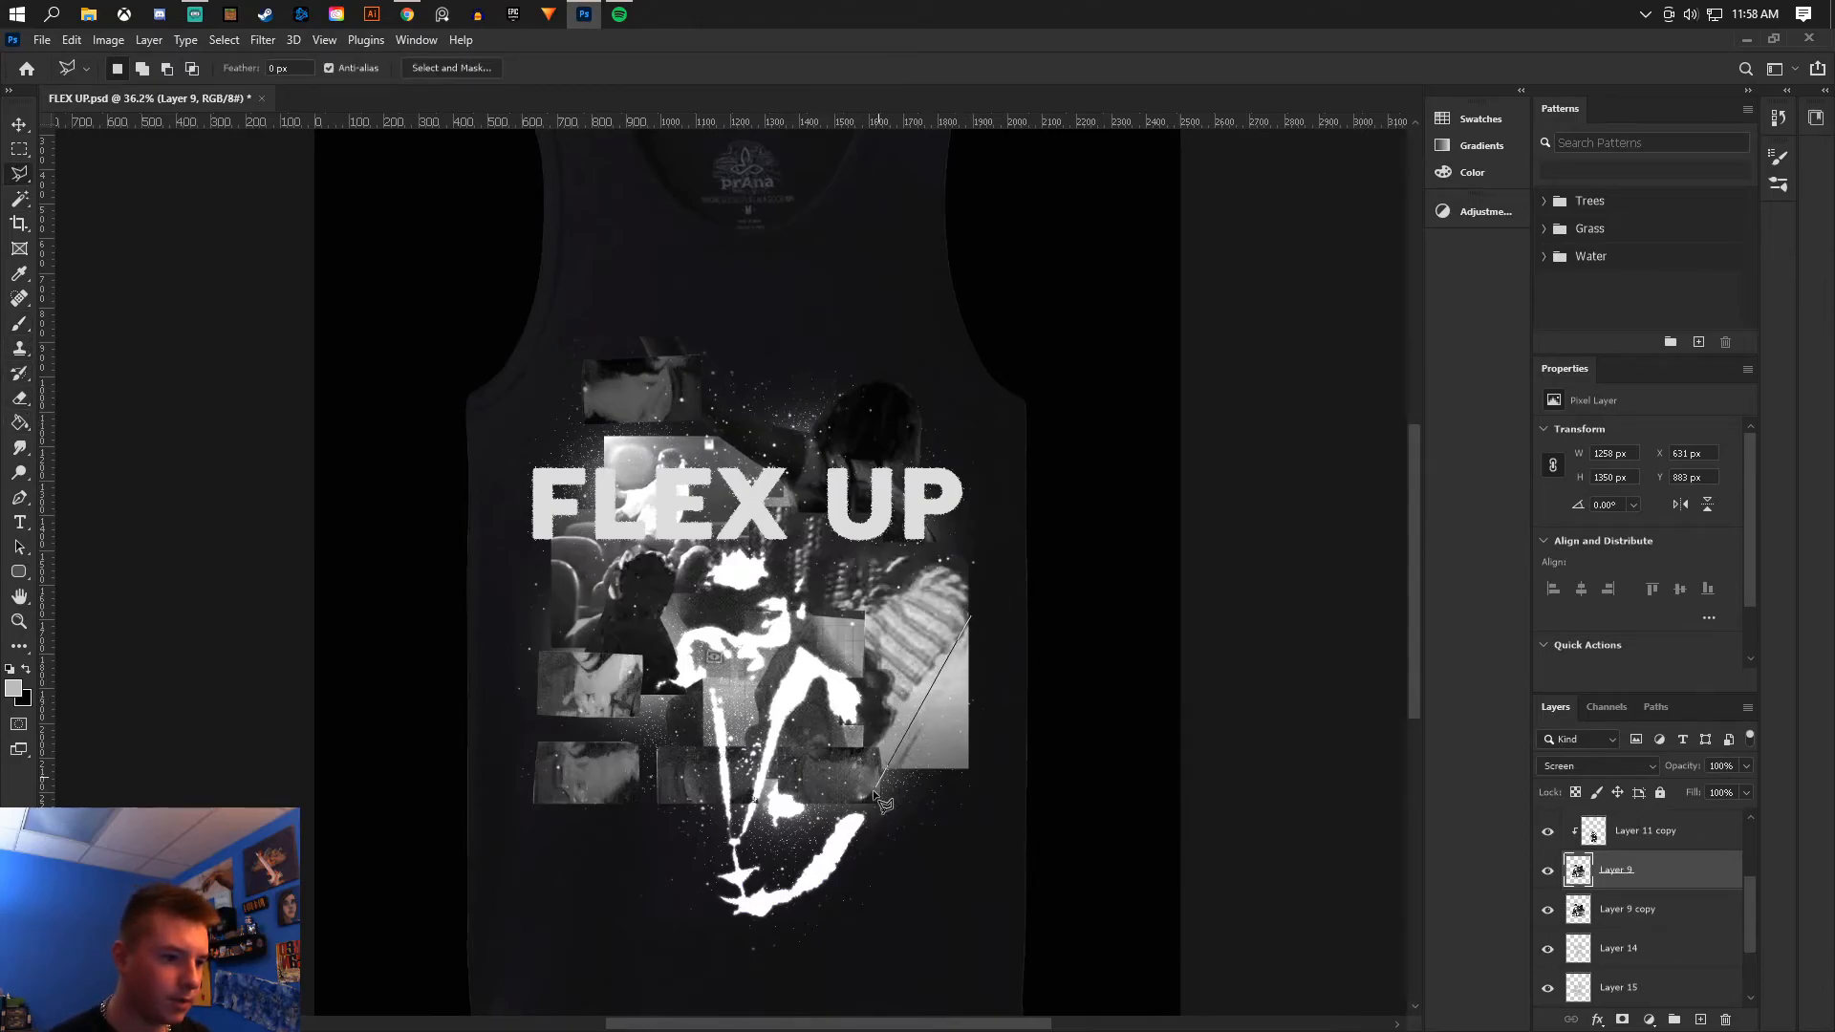
click(814, 834)
click(1018, 817)
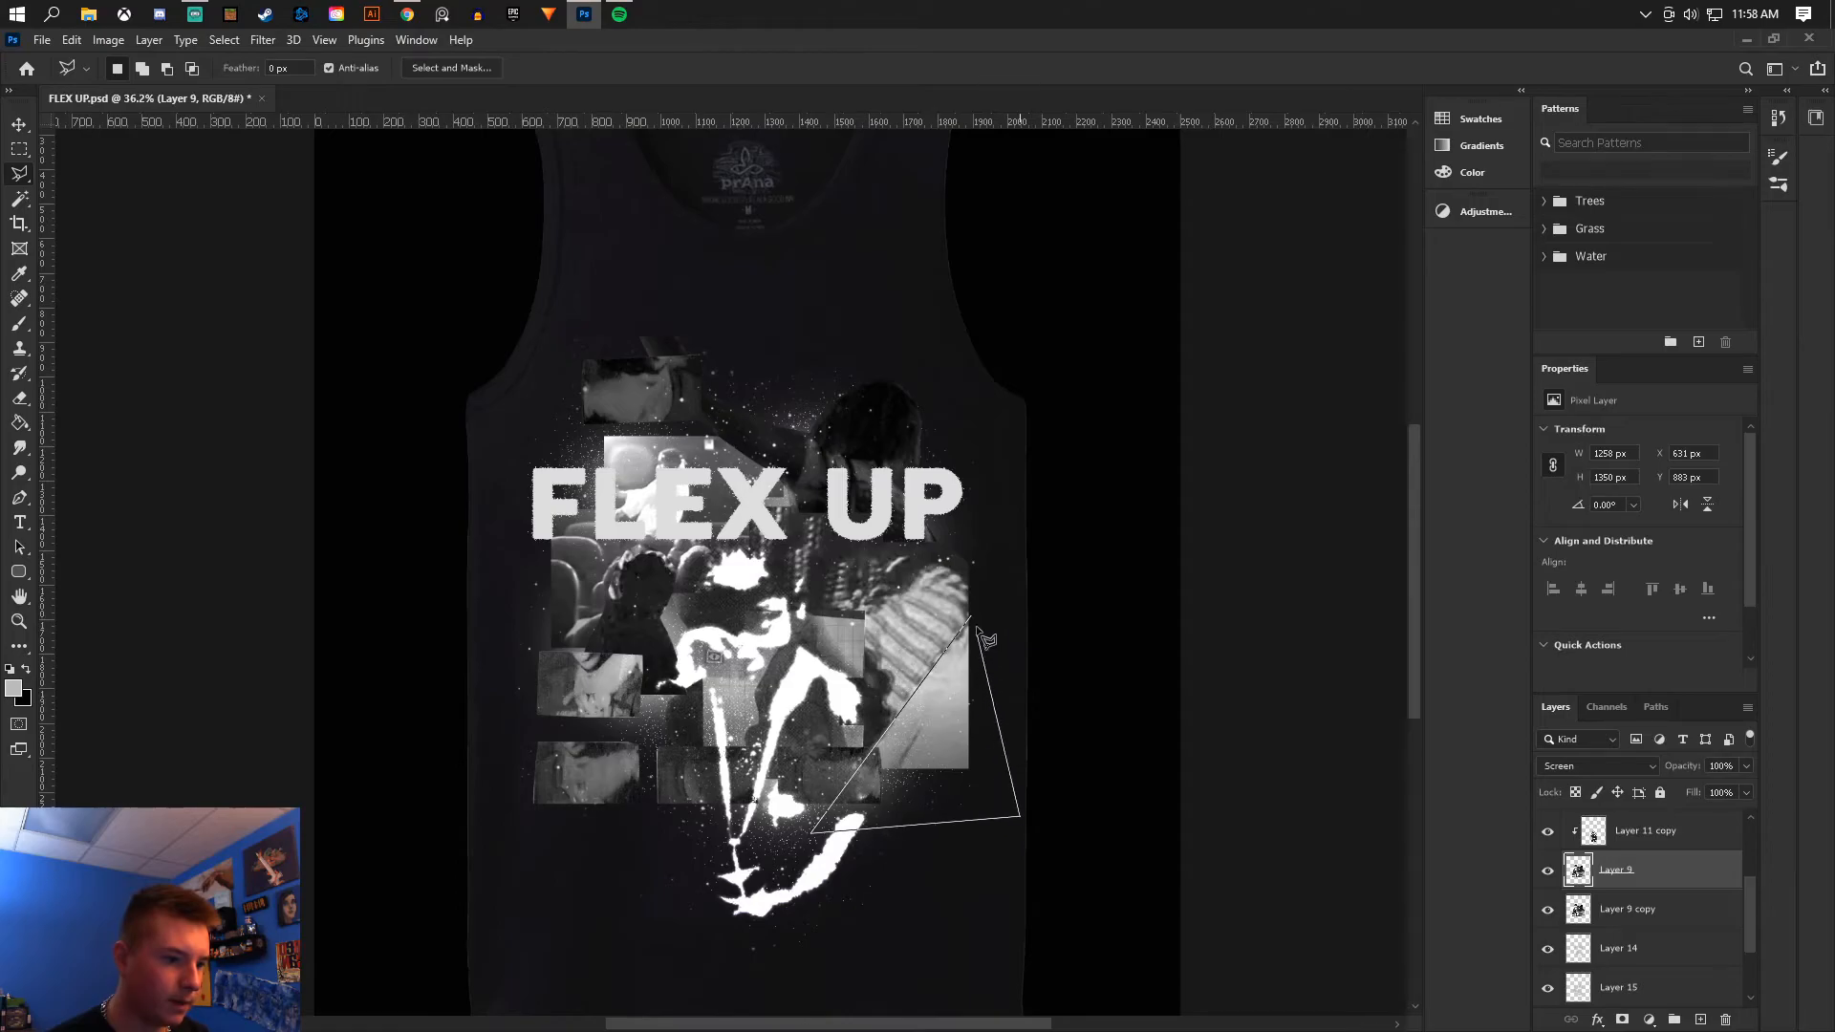
click(972, 618)
click(19, 398)
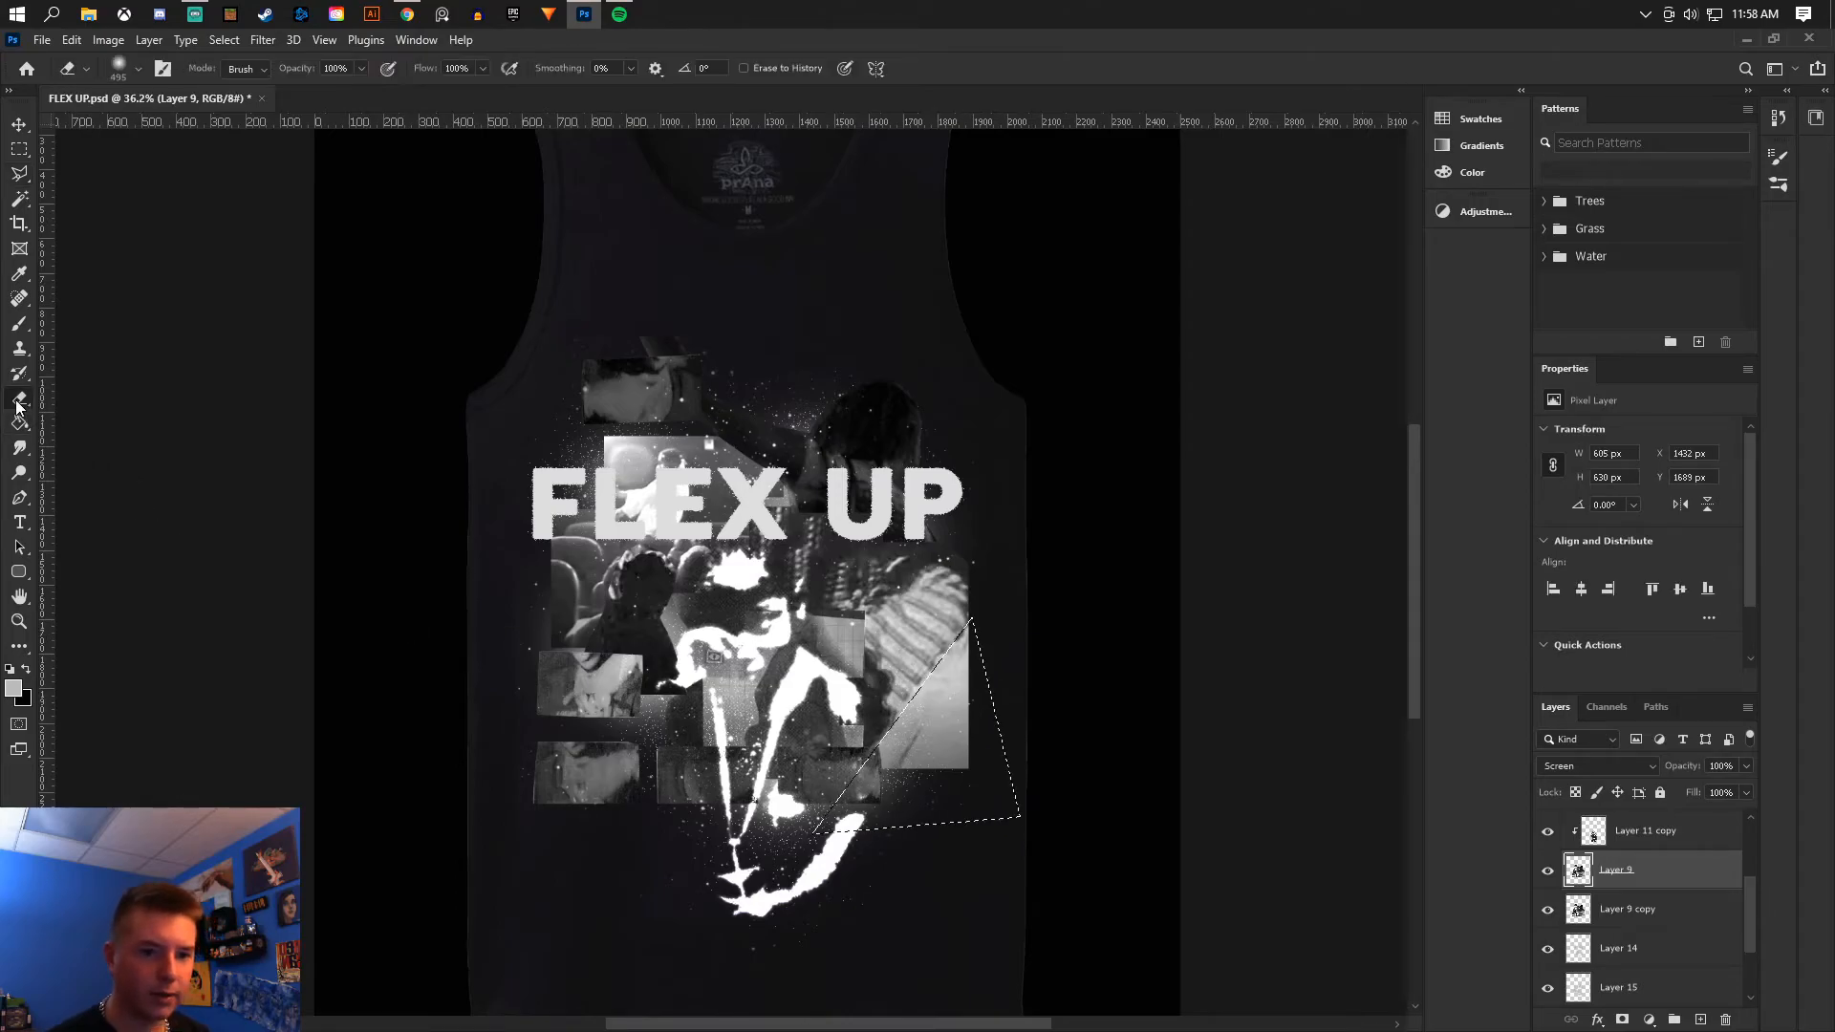
mouse_move(985, 621)
mouse_down()
mouse_move(832, 826)
mouse_move(924, 854)
mouse_move(822, 822)
mouse_move(908, 755)
mouse_up()
click(1623, 912)
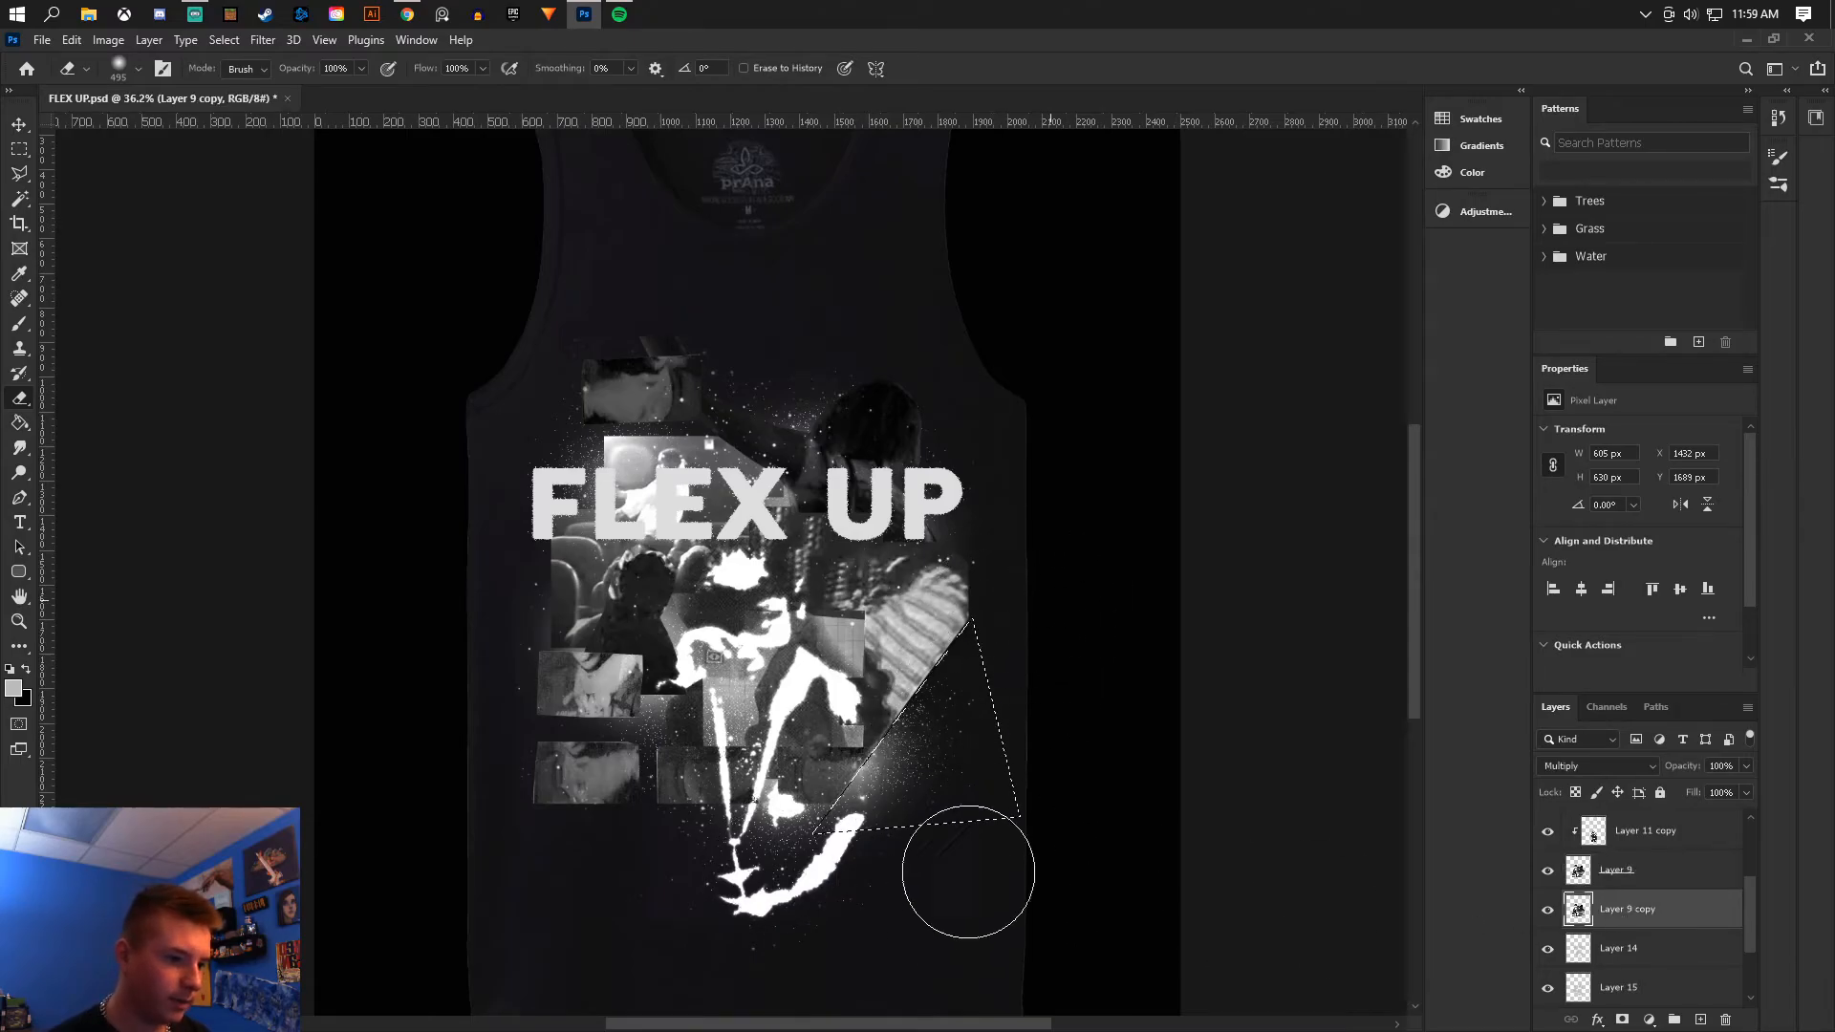
click(19, 173)
right_click(950, 686)
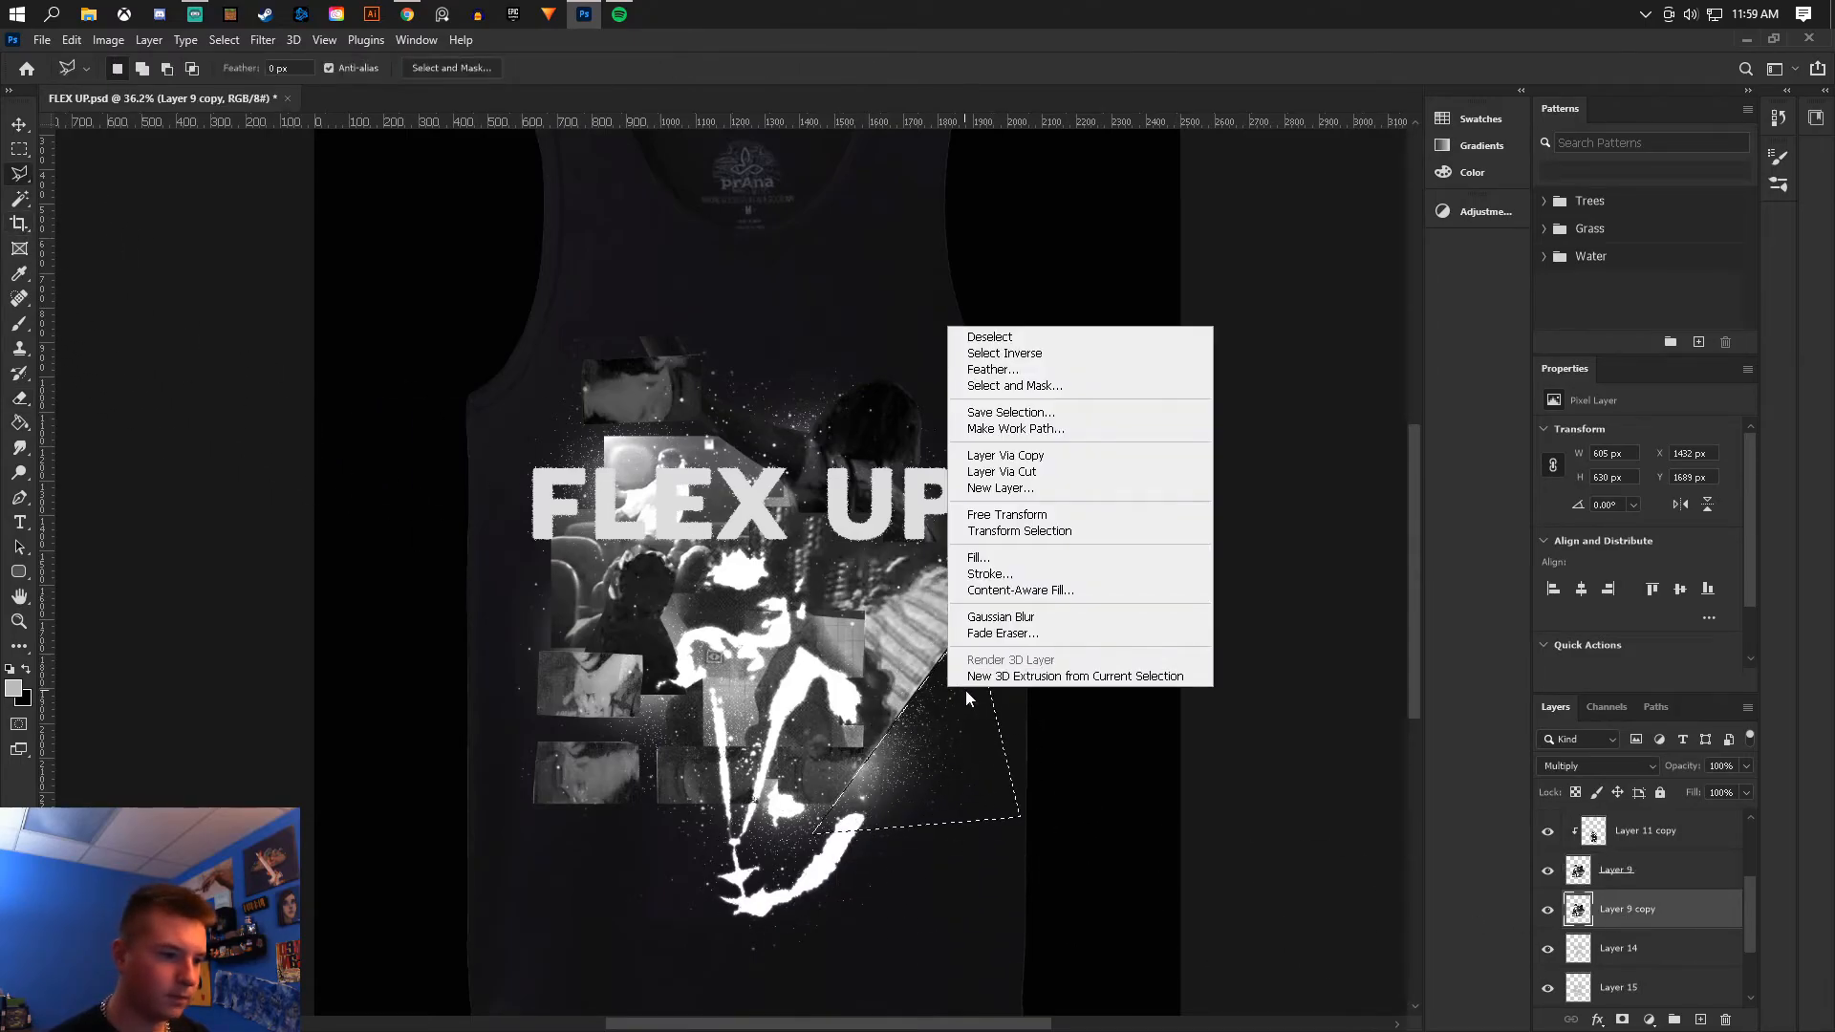
click(989, 337)
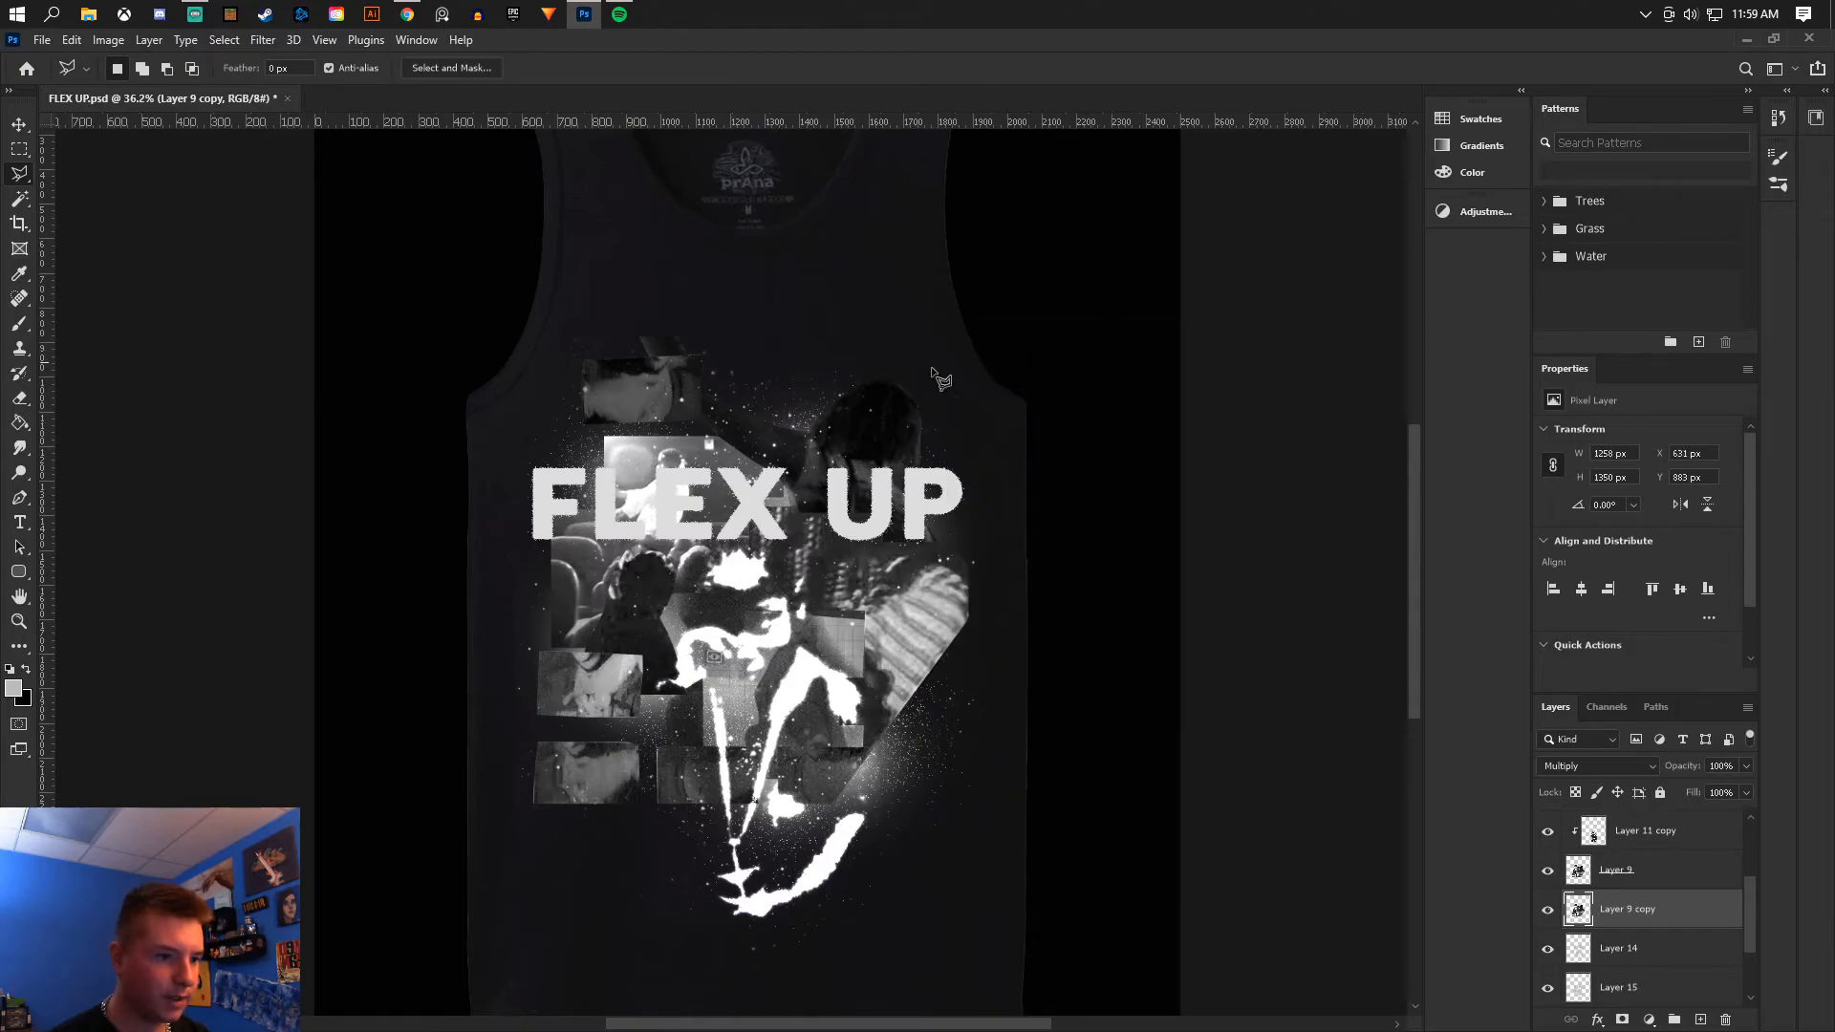
- Hide Layer 14 and select it
click(20, 405)
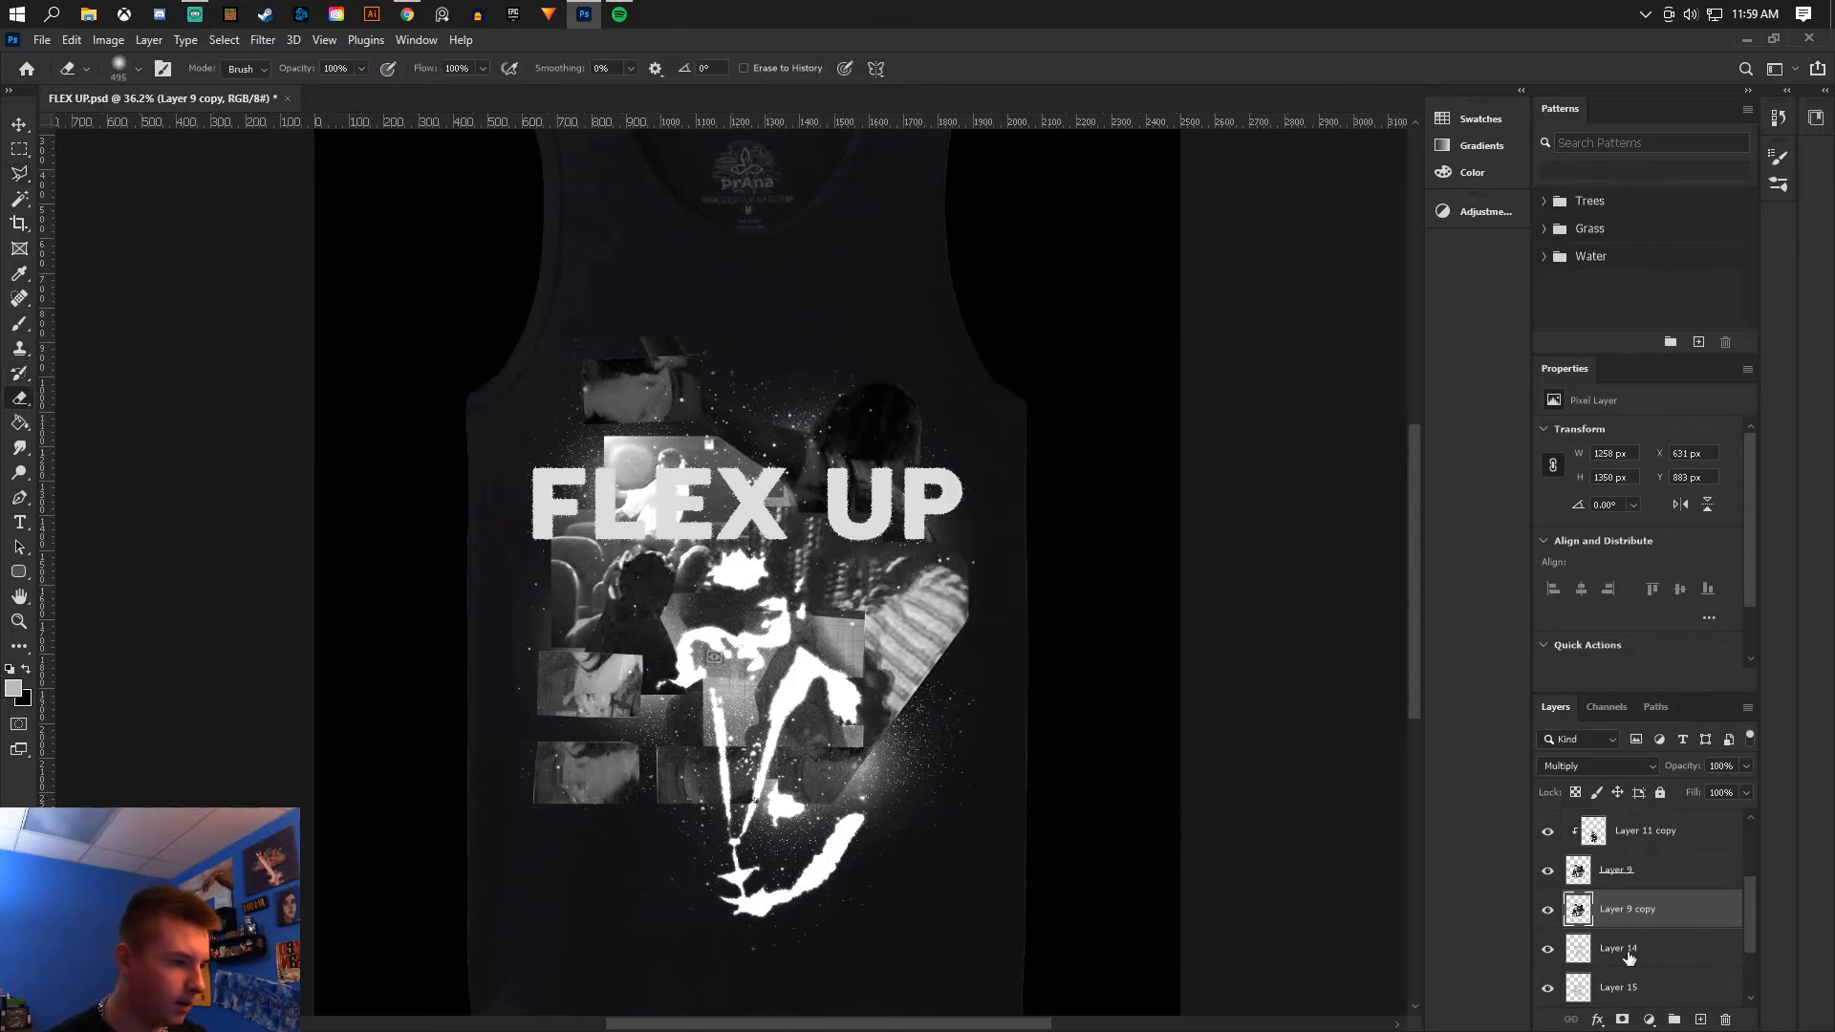
click(1548, 951)
click(1638, 952)
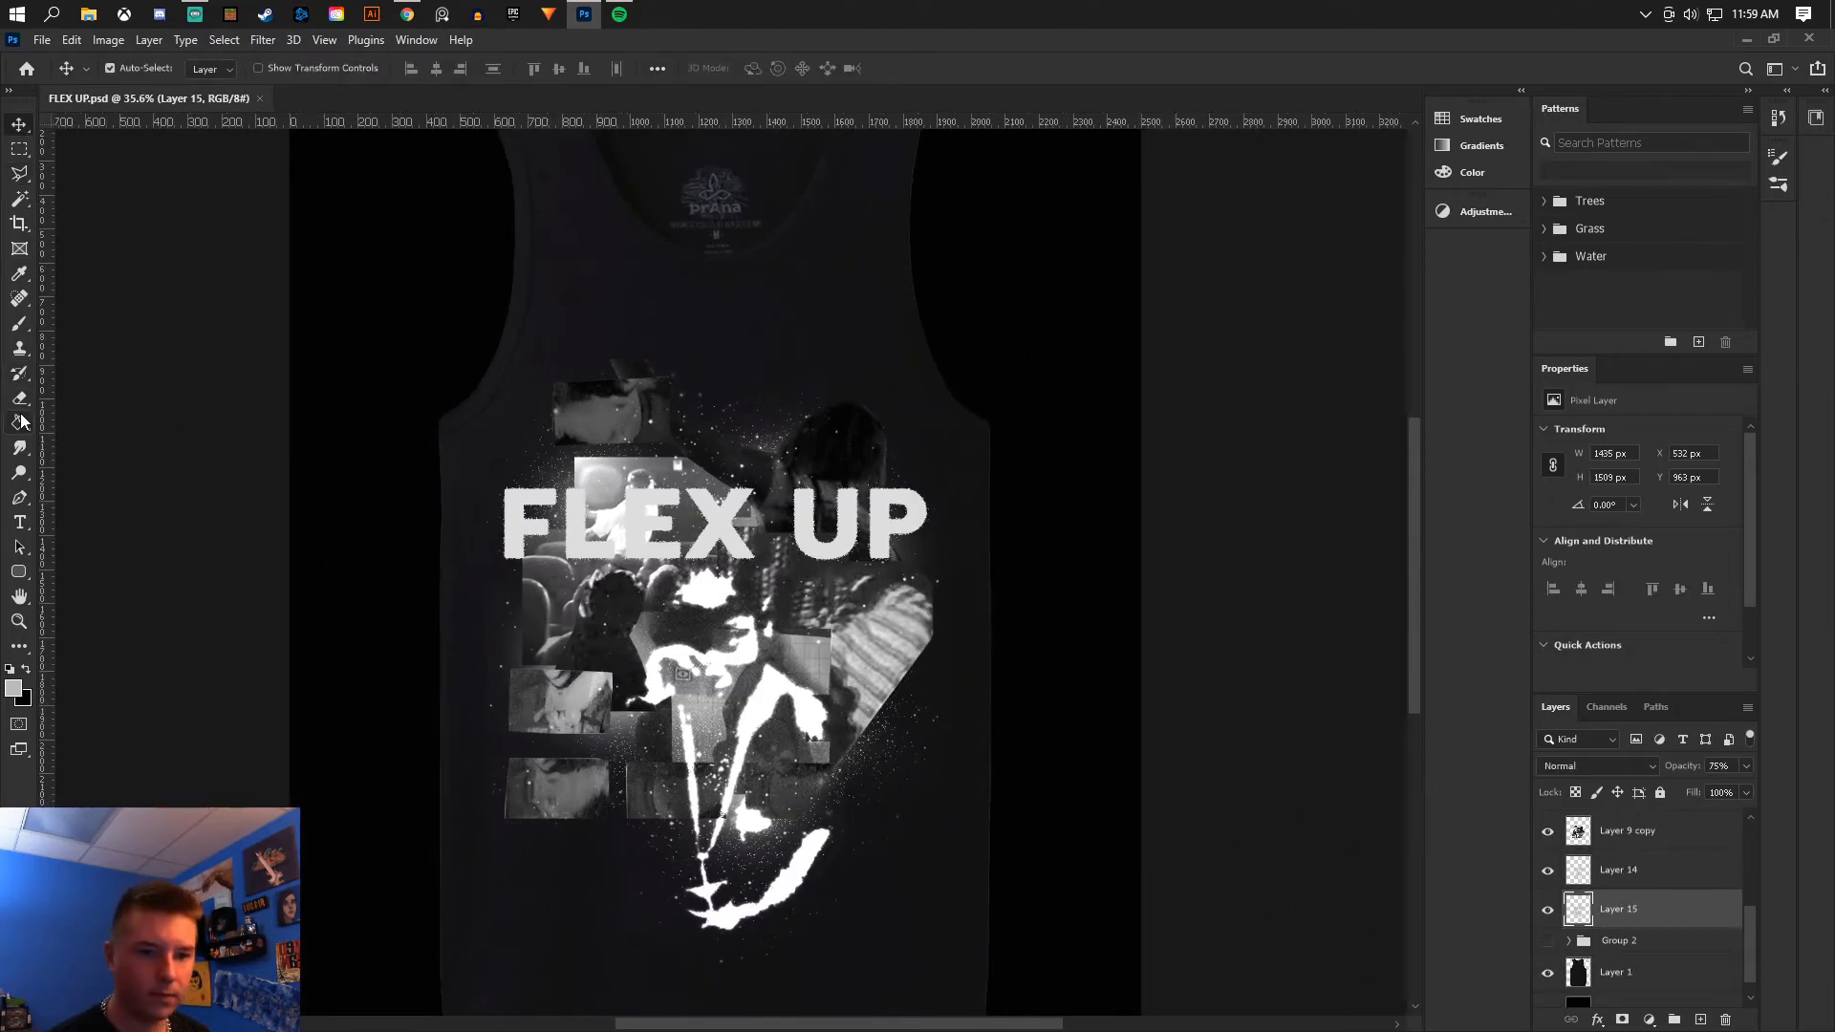
key(g)
alt+click(631, 488)
- Add a new empty layer above Layer 12
click(19, 150)
scroll(1654, 899, up, 5)
click(1647, 837)
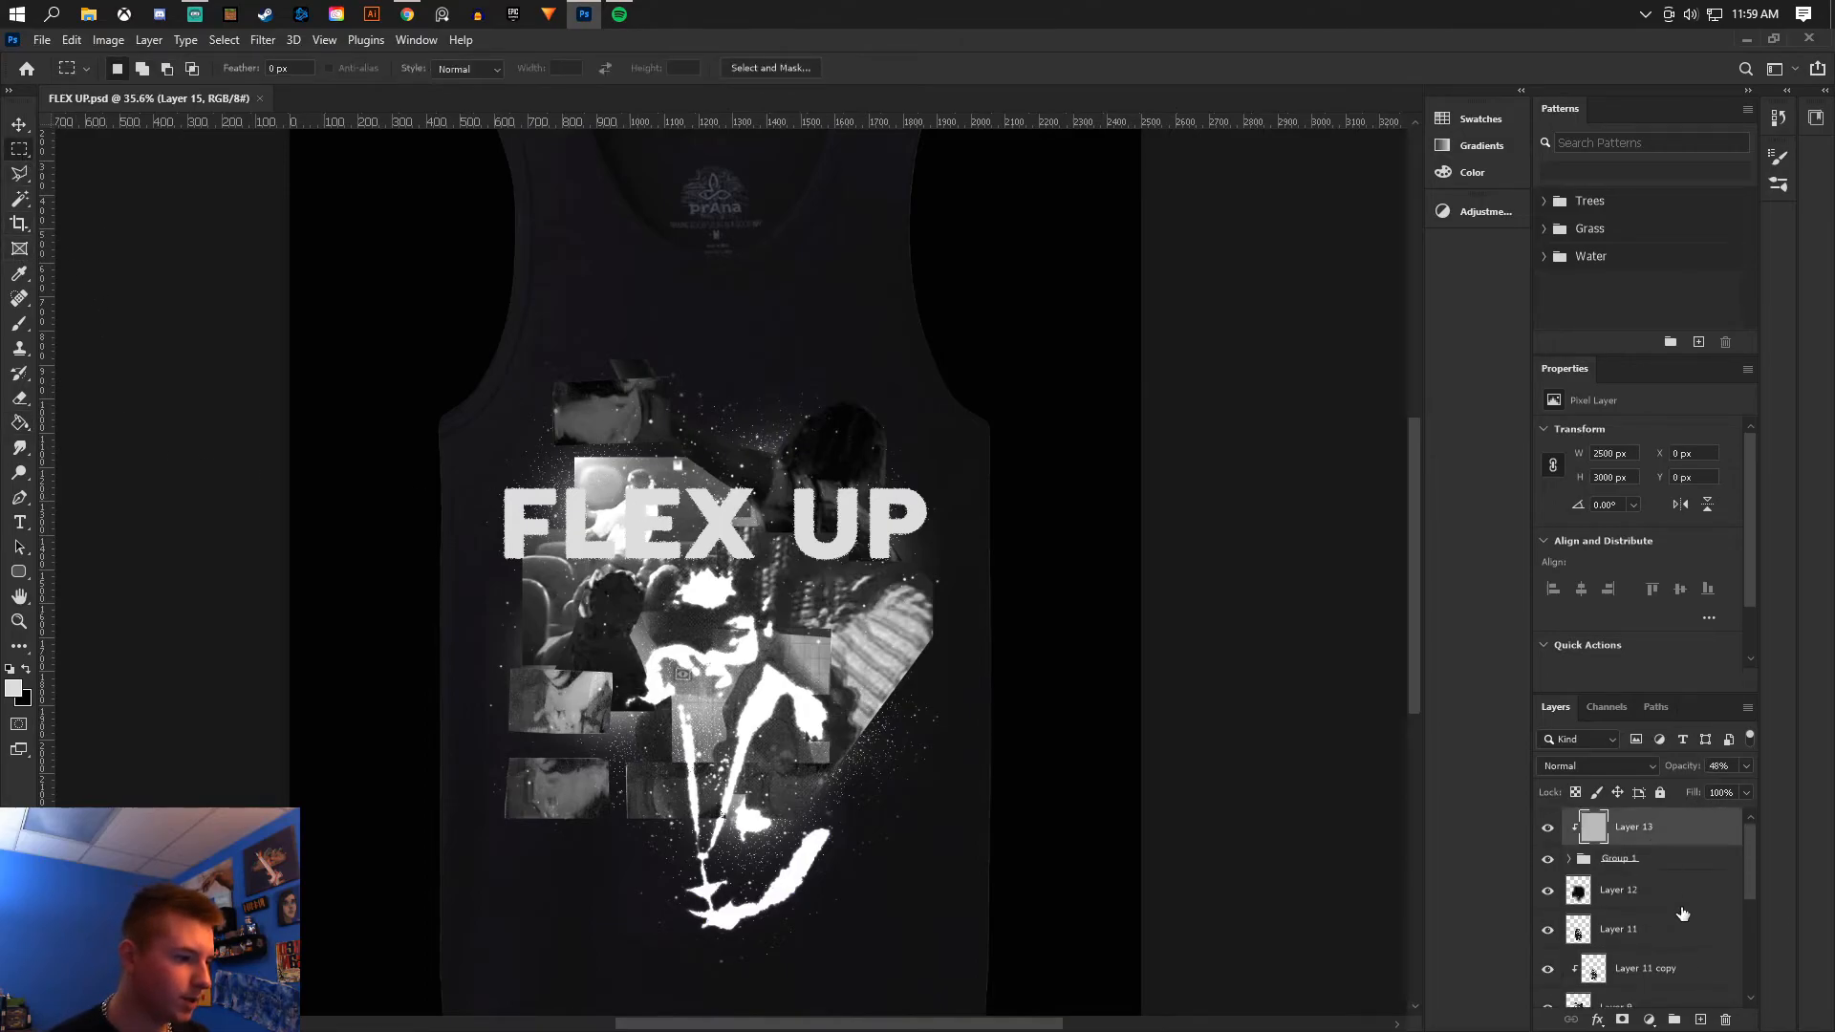
click(1643, 889)
click(1699, 1020)
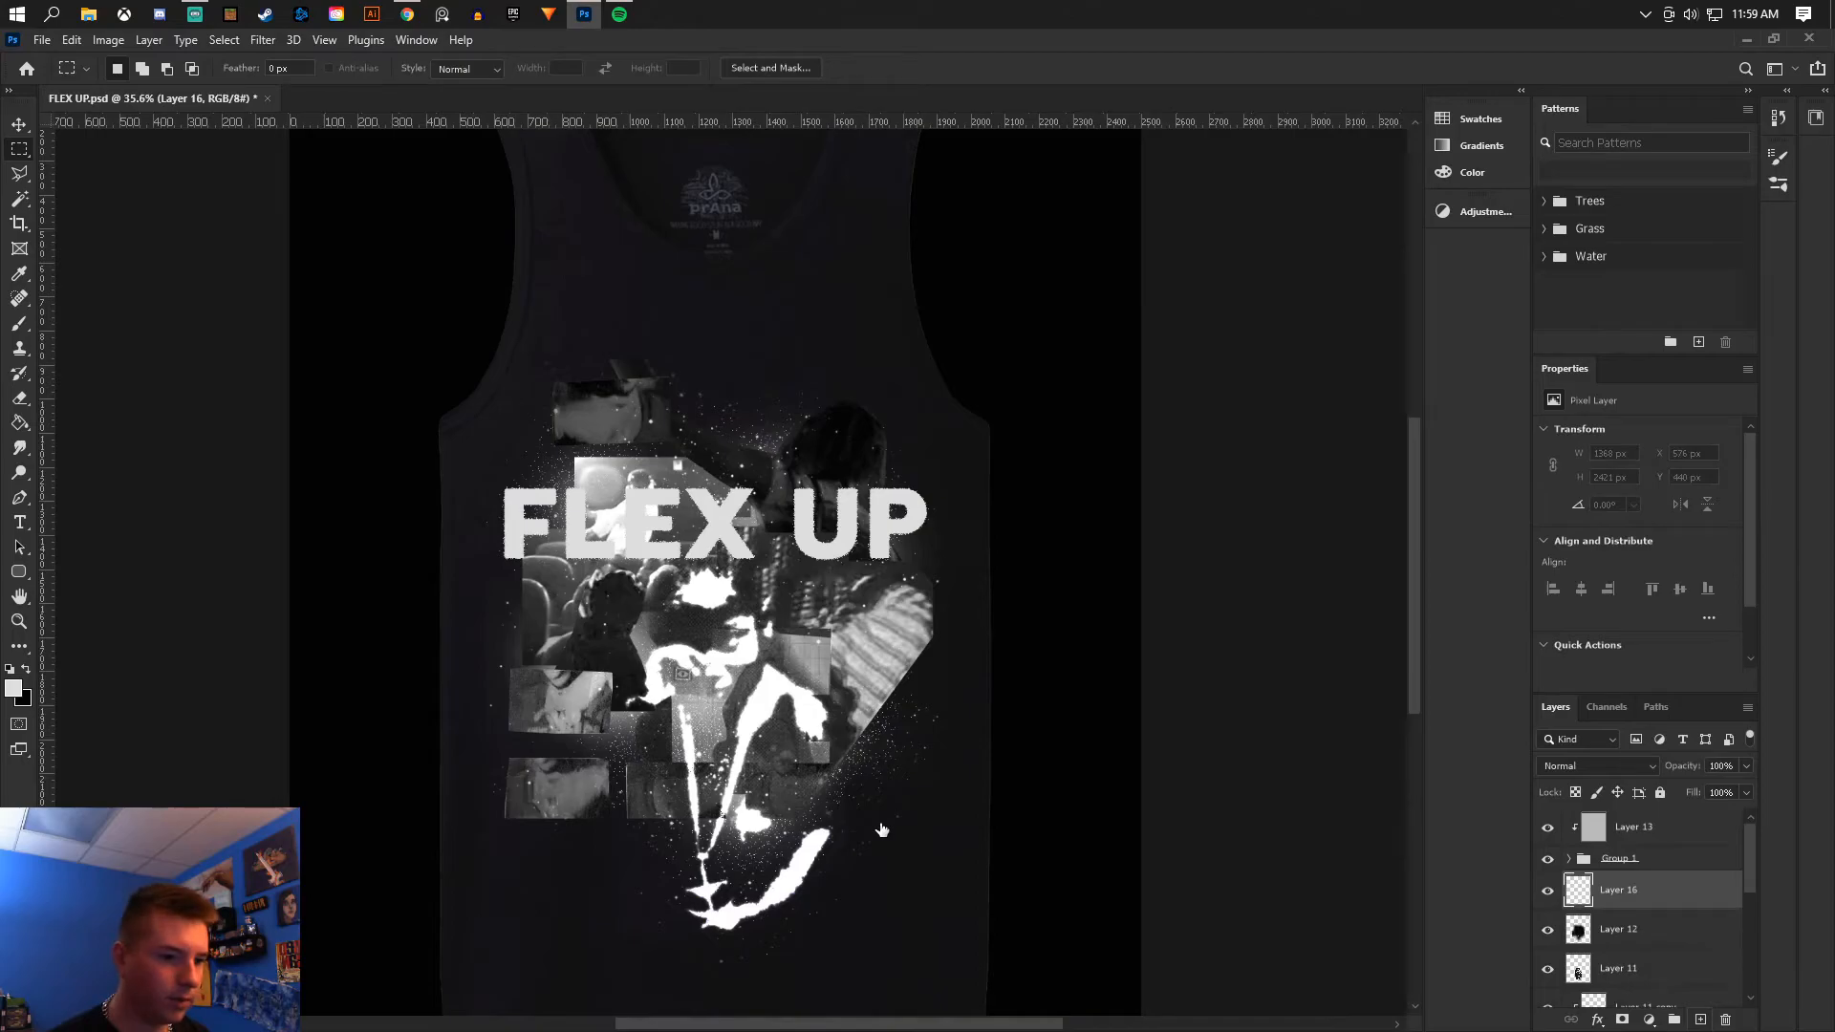
- Draw a rectangle about 182 × 102 px over the left collage photo and fill it with the foreground color
scroll(947, 823, up, 2)
click(21, 176)
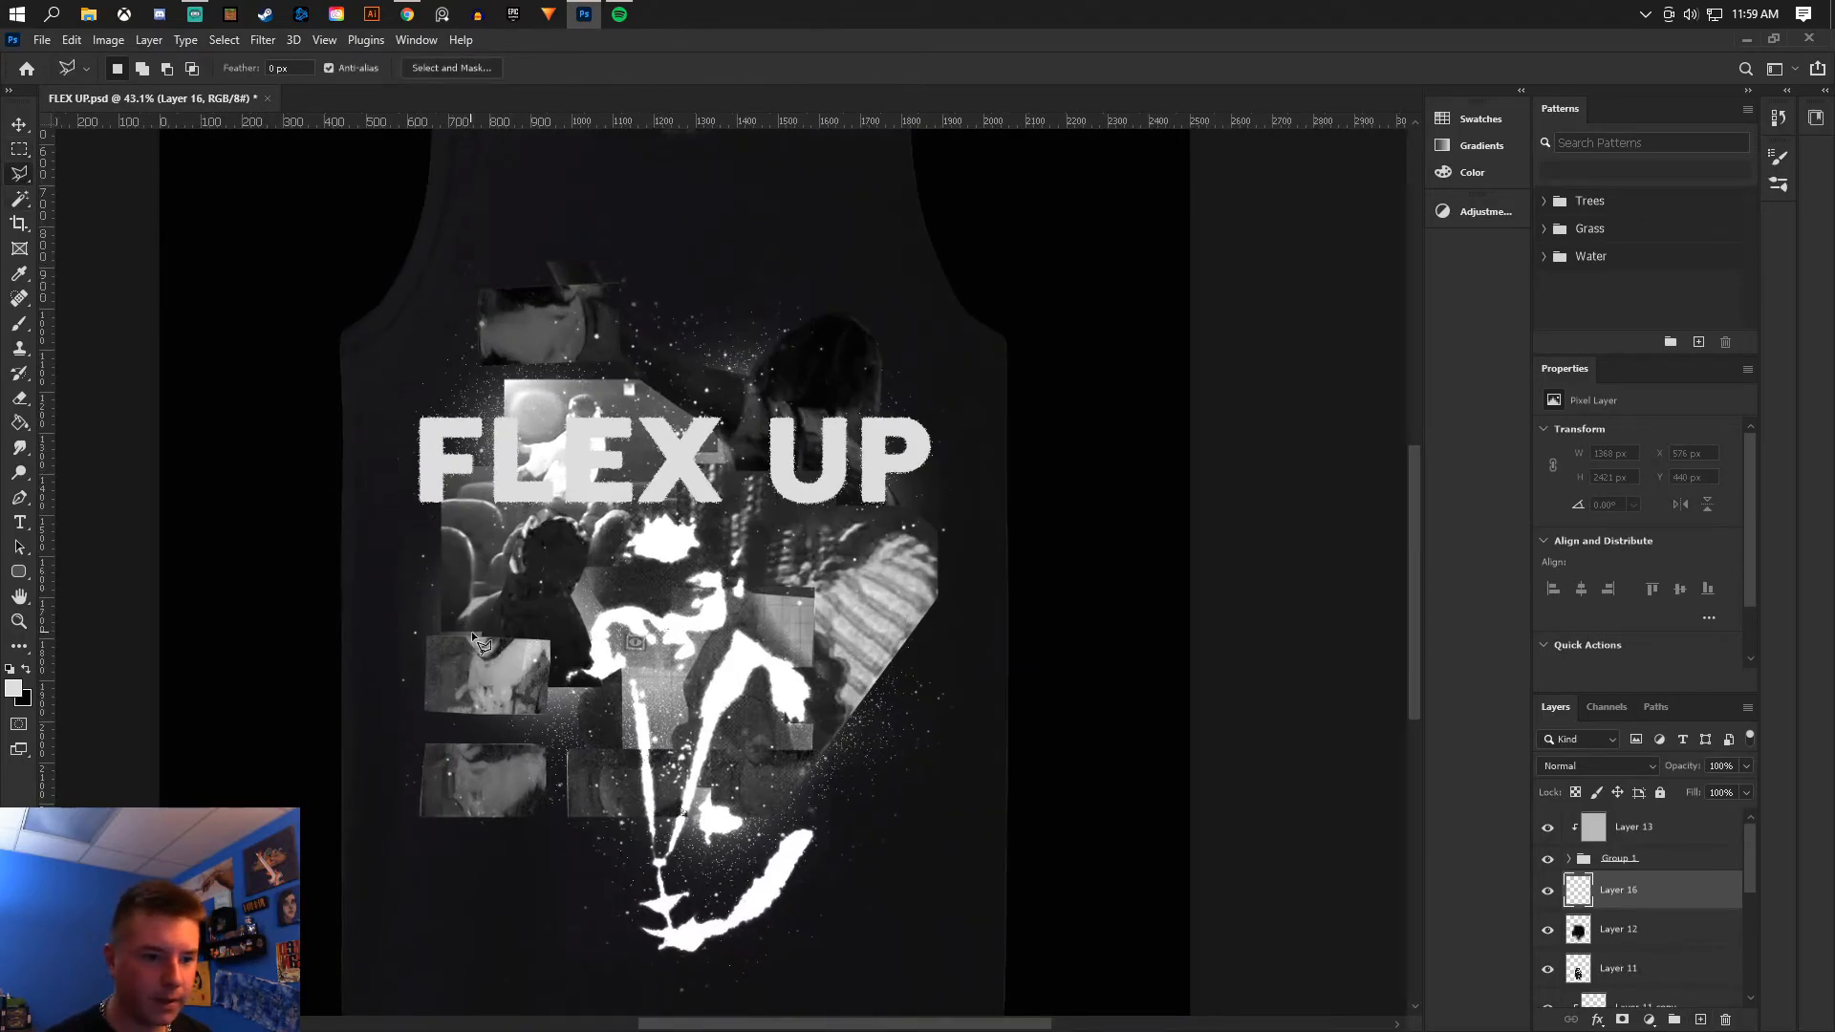
scroll(472, 631, up, 2)
click(19, 152)
drag(453, 605, 554, 662)
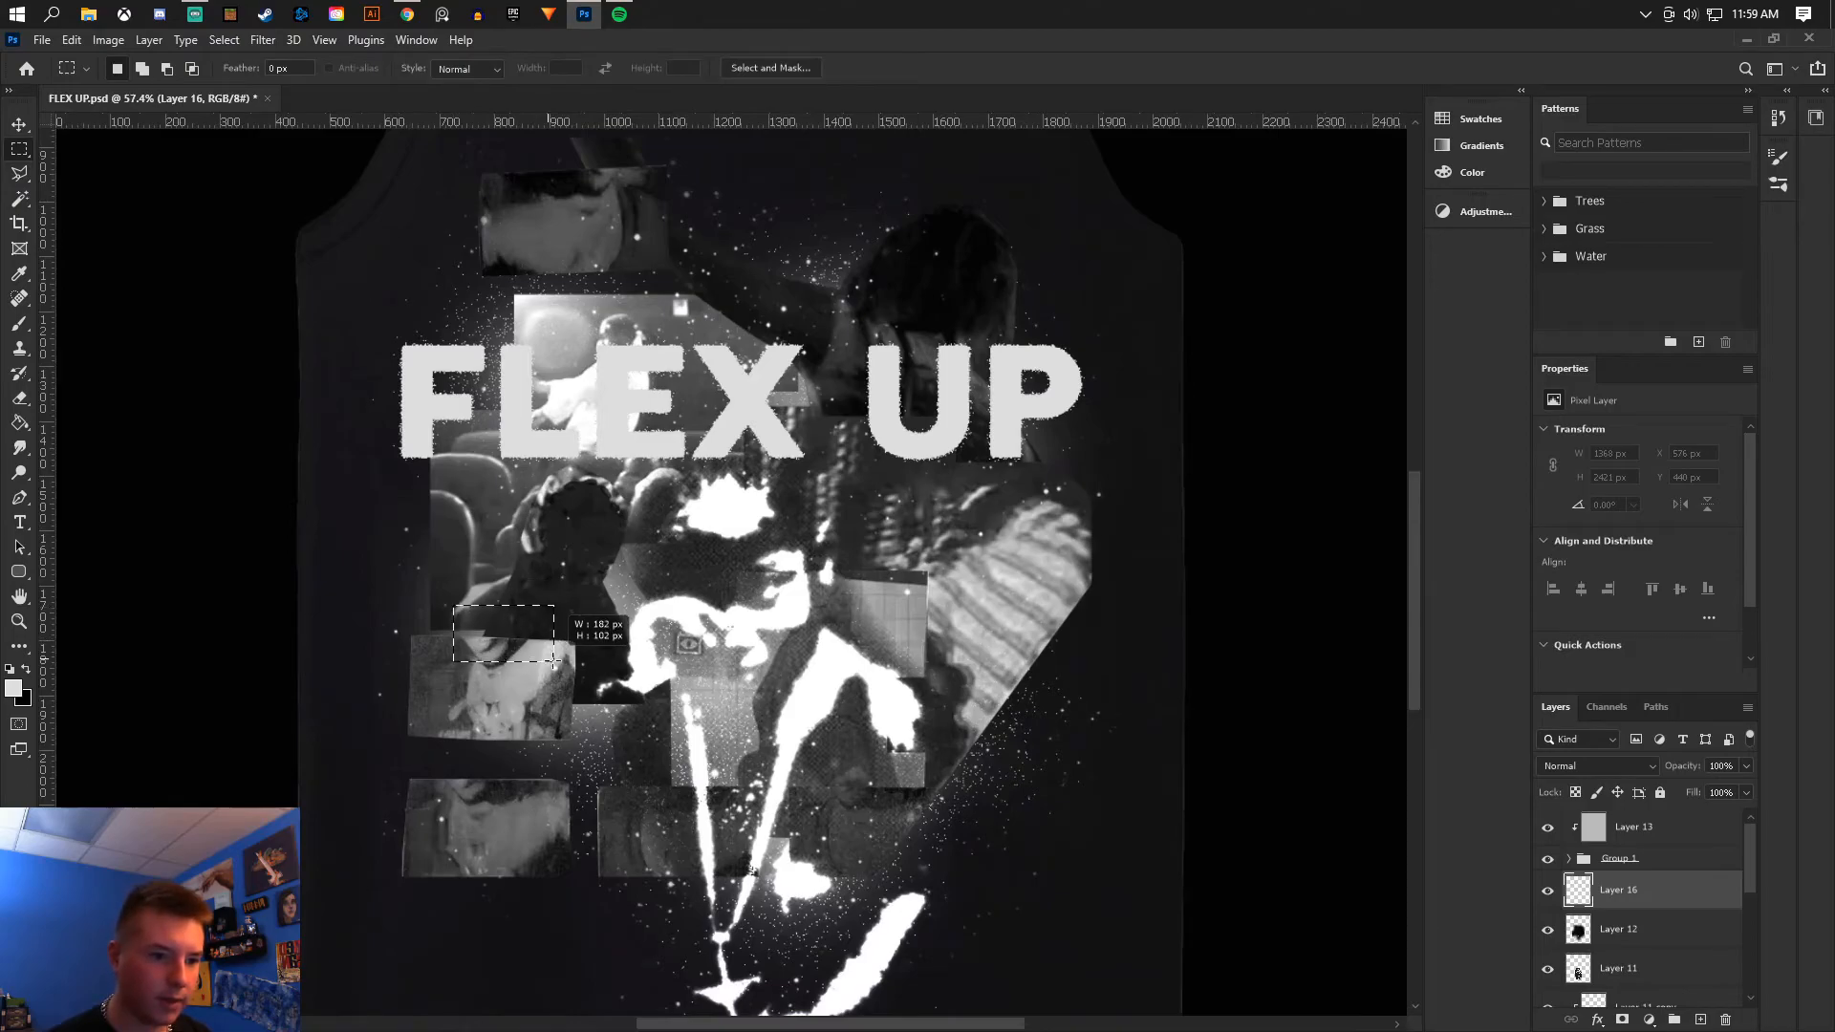
click(21, 423)
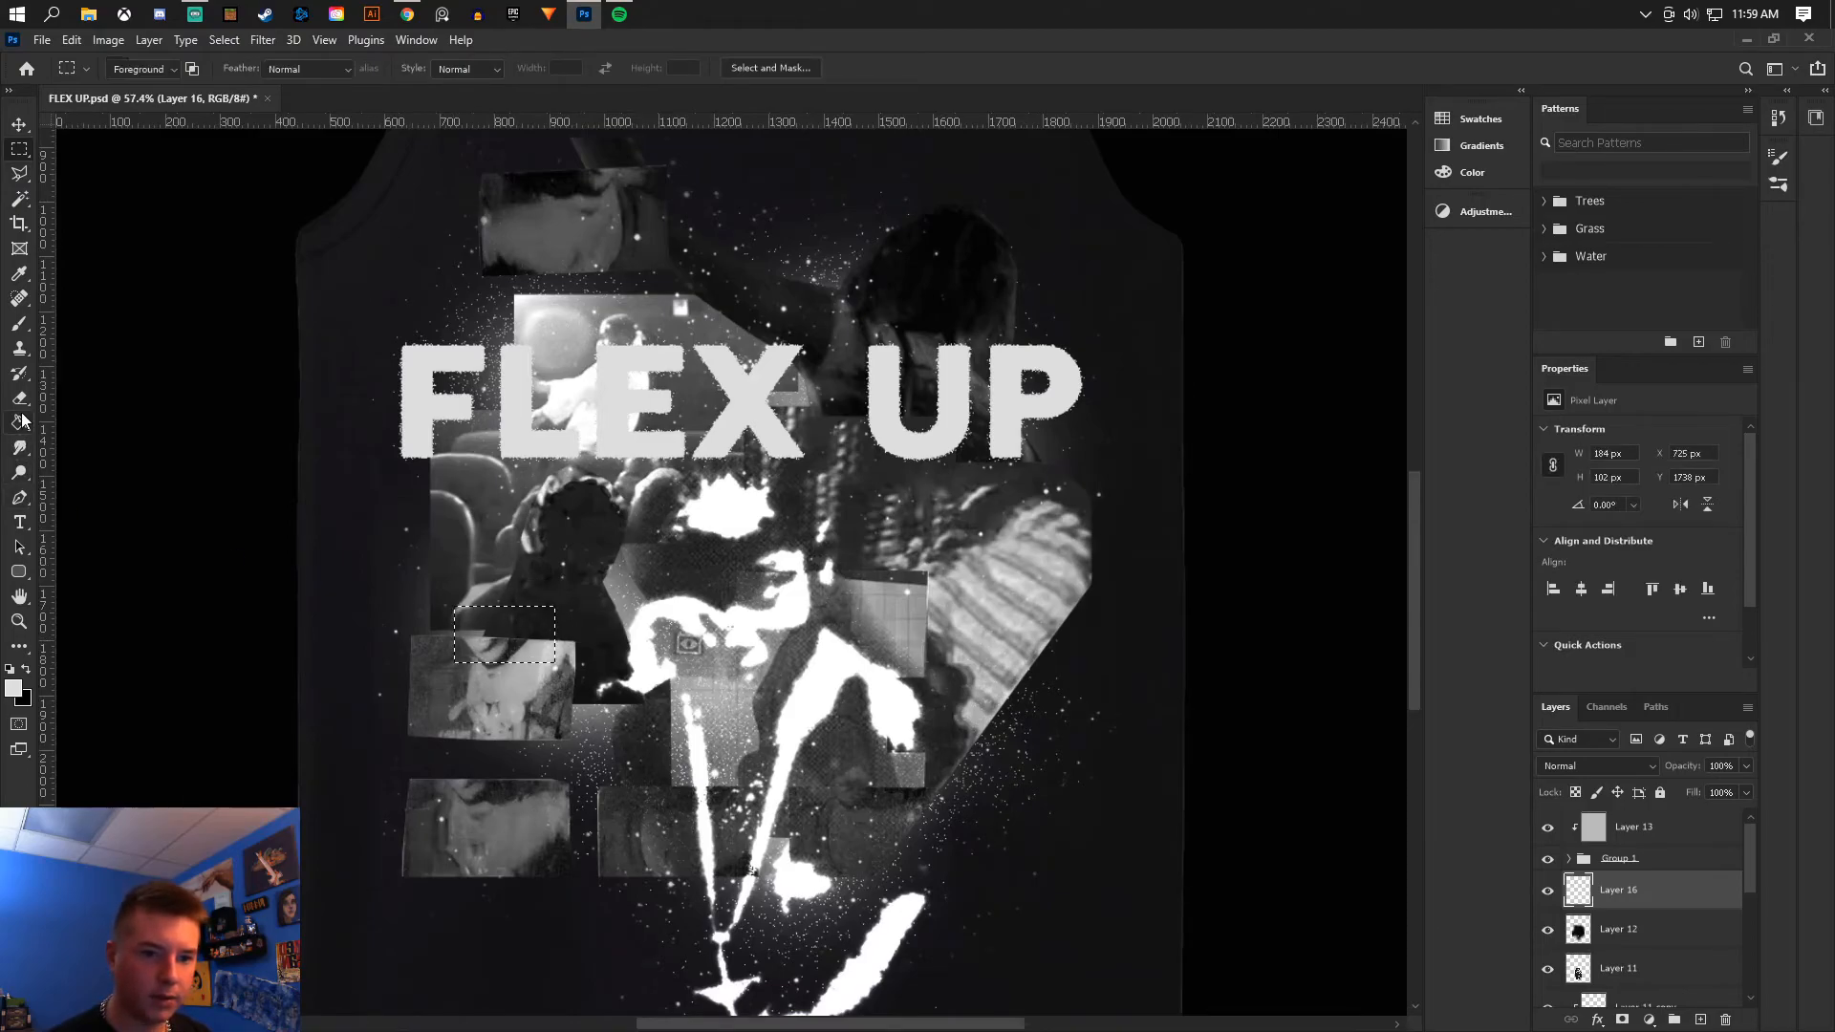
click(505, 635)
click(19, 150)
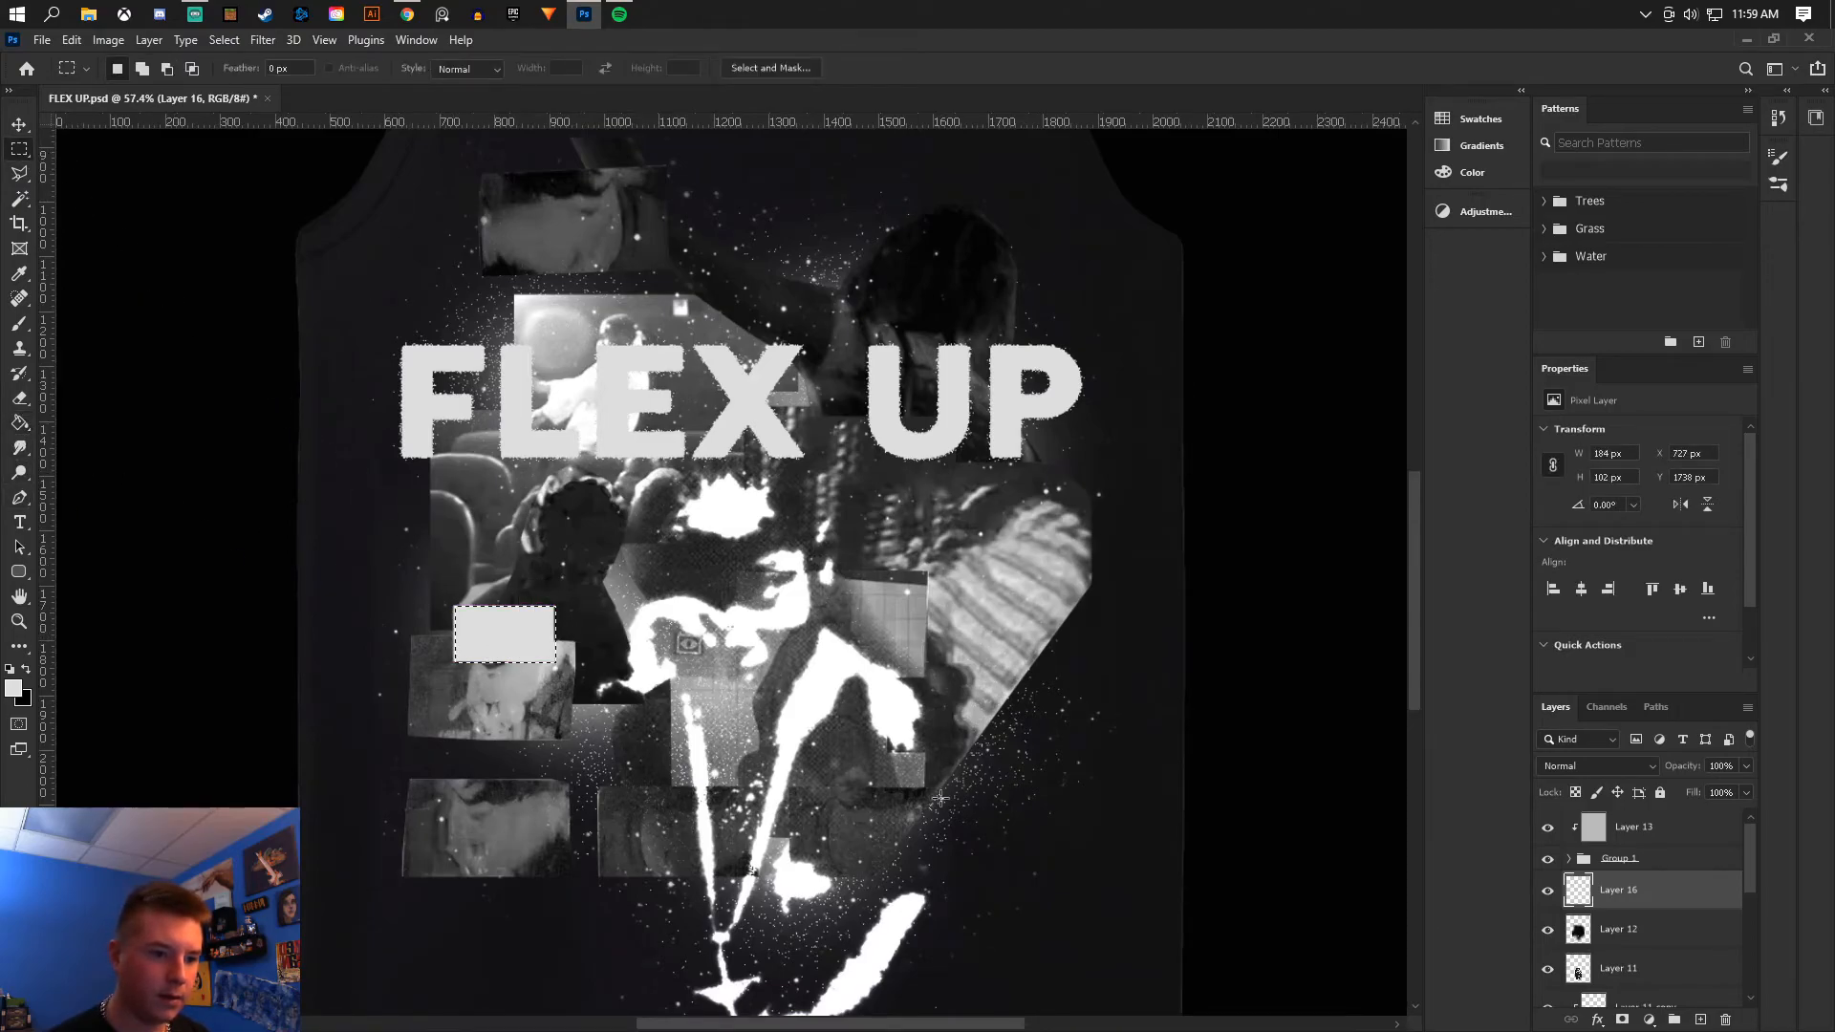
key(ctrl+d)
- Add more filled rectangles, including a tall one about 90 × 290 px on the design's right side
drag(921, 663, 971, 826)
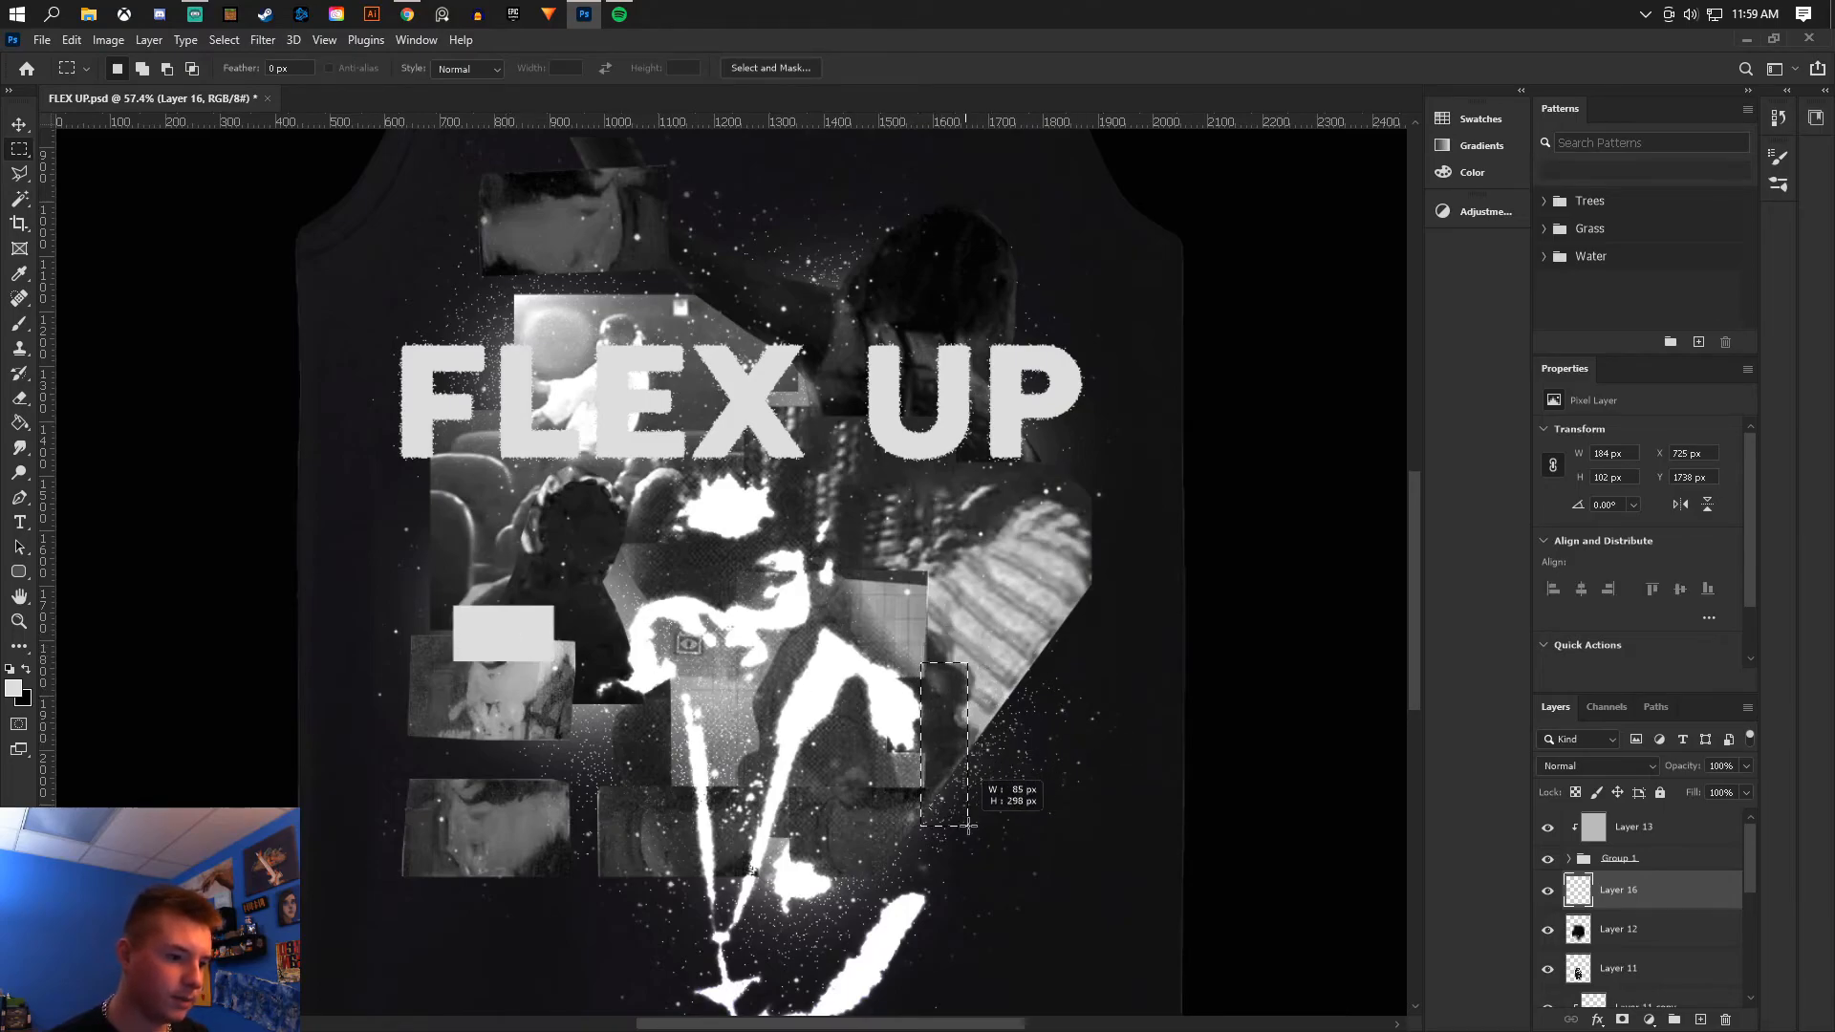
click(20, 423)
scroll(789, 622, down, 1)
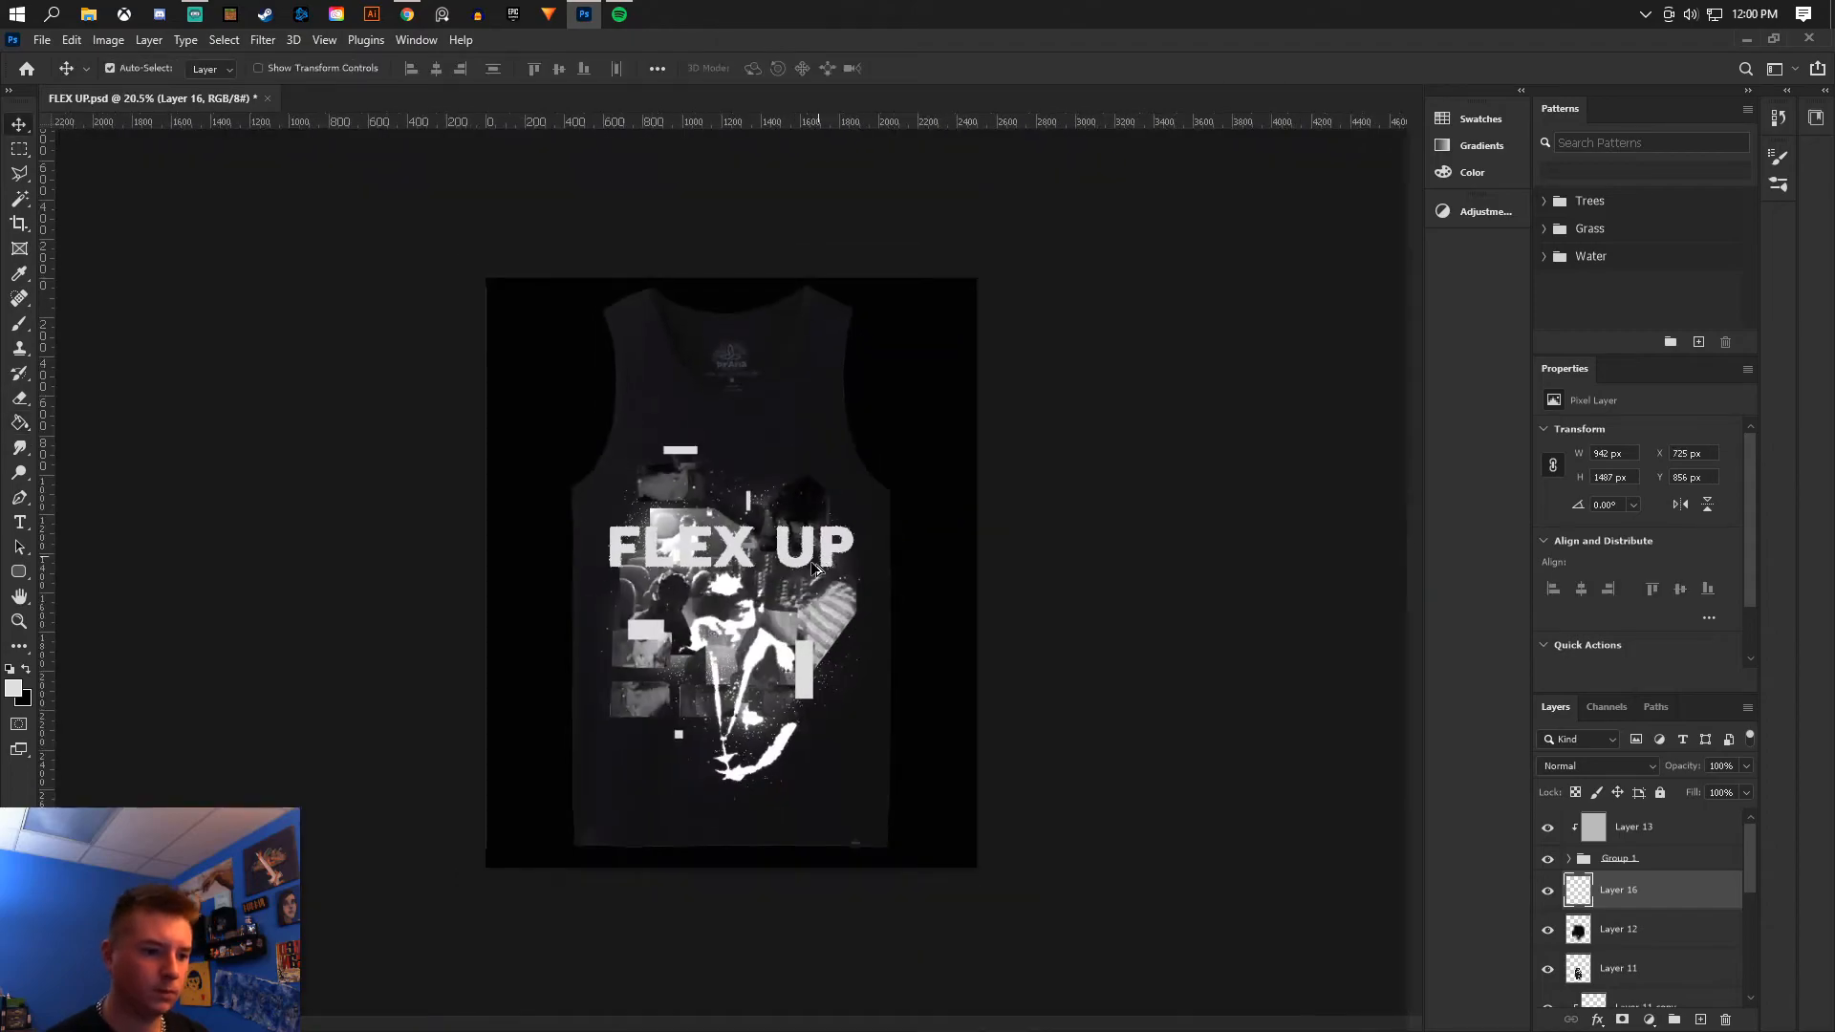
scroll(789, 621, up, 5)
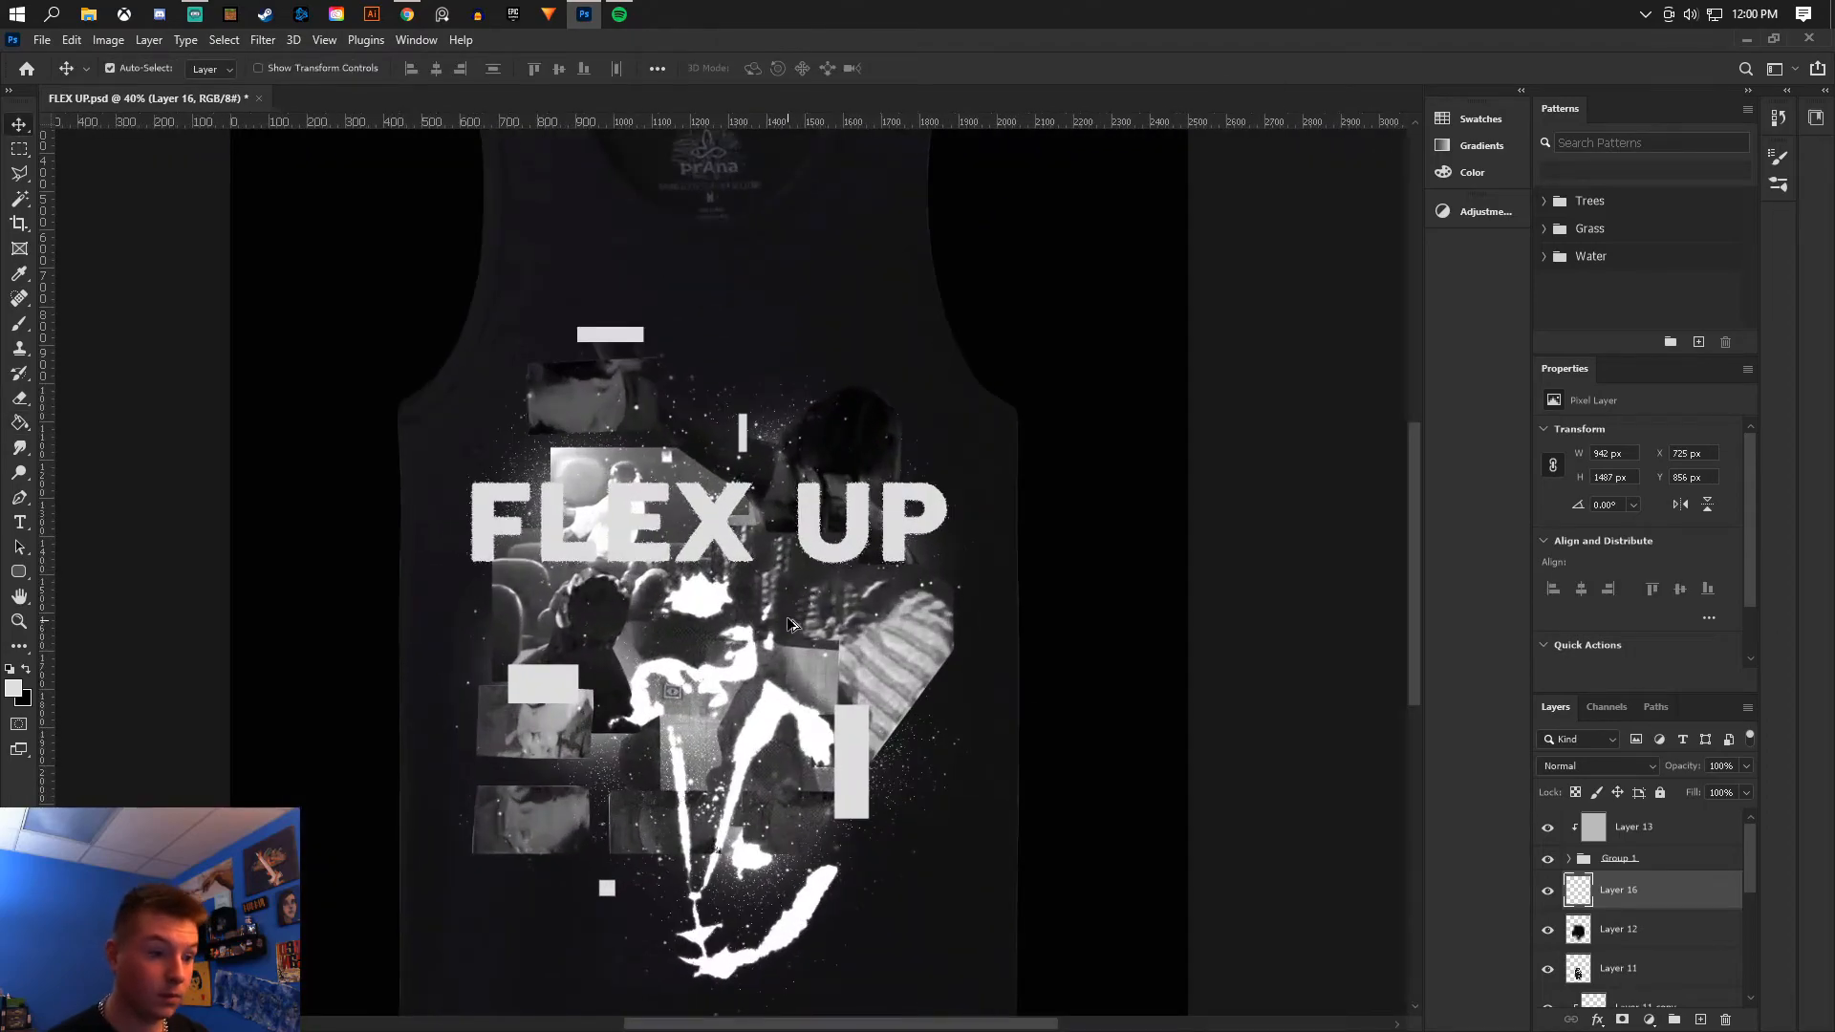
scroll(788, 626, up, 2)
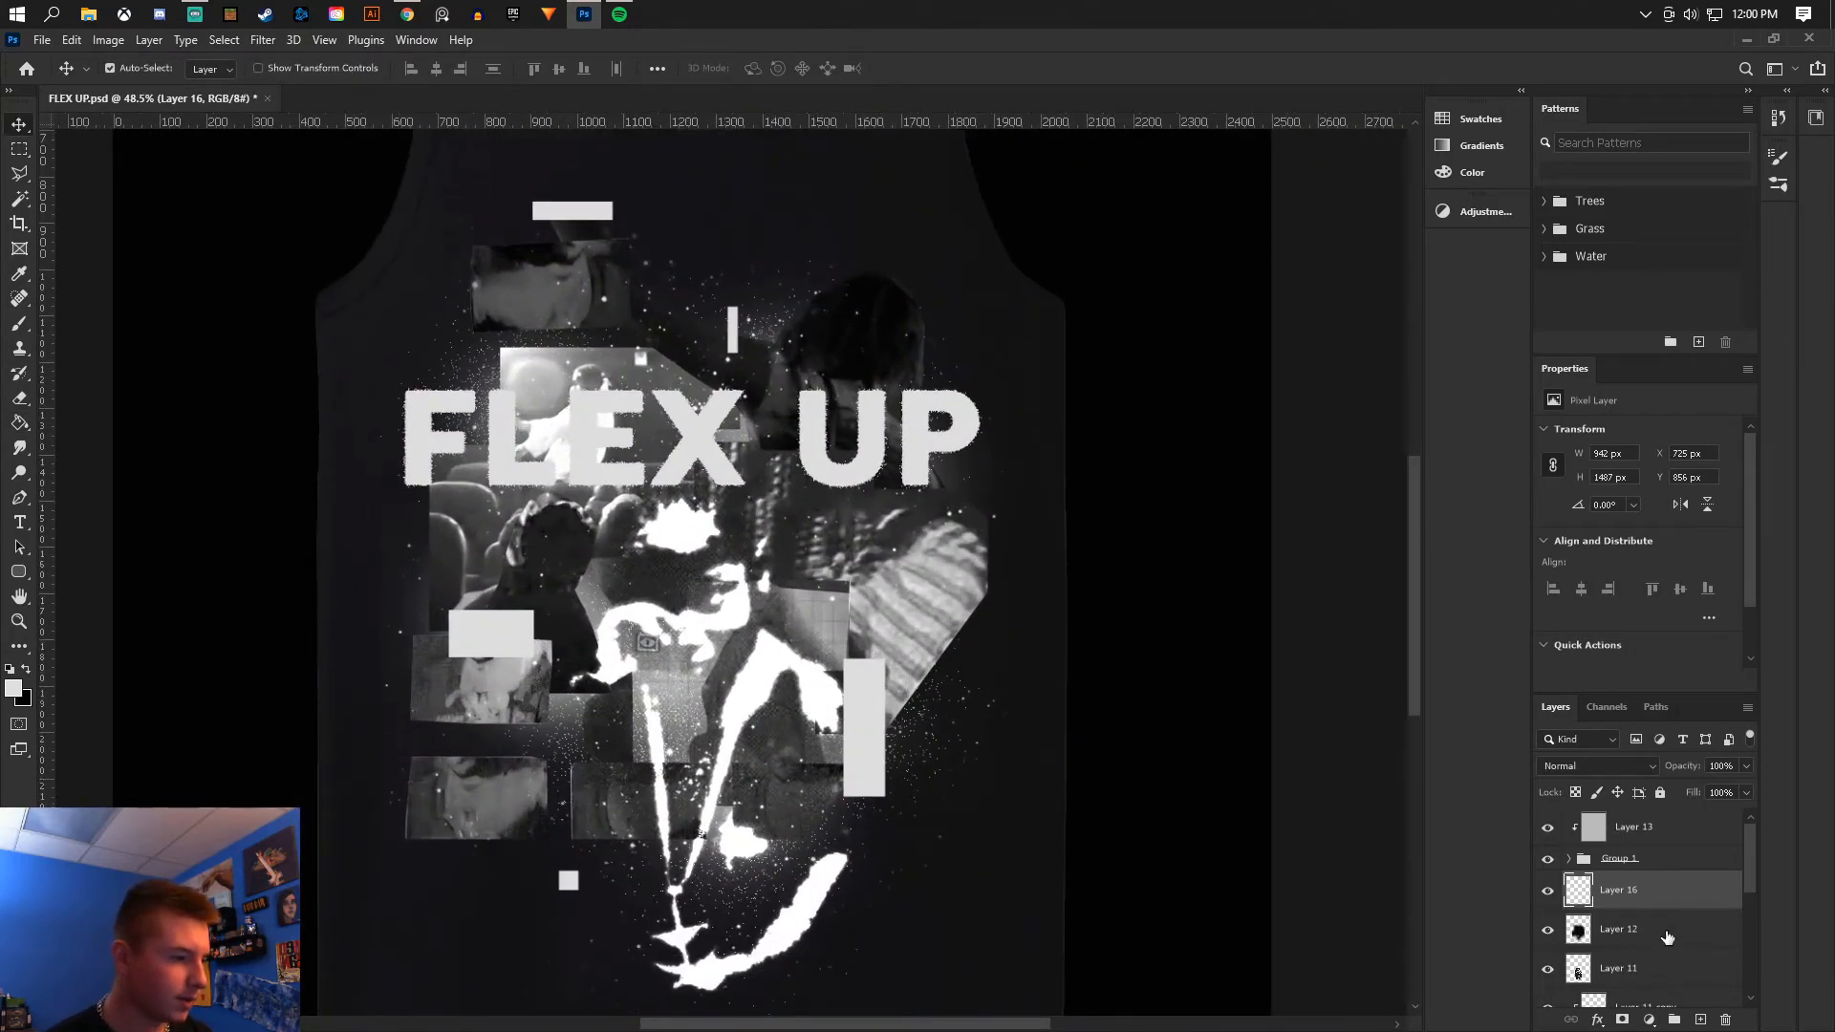
- Duplicate the rectangles layer and set the copy's blend mode to Dissolve
key(ctrl+j)
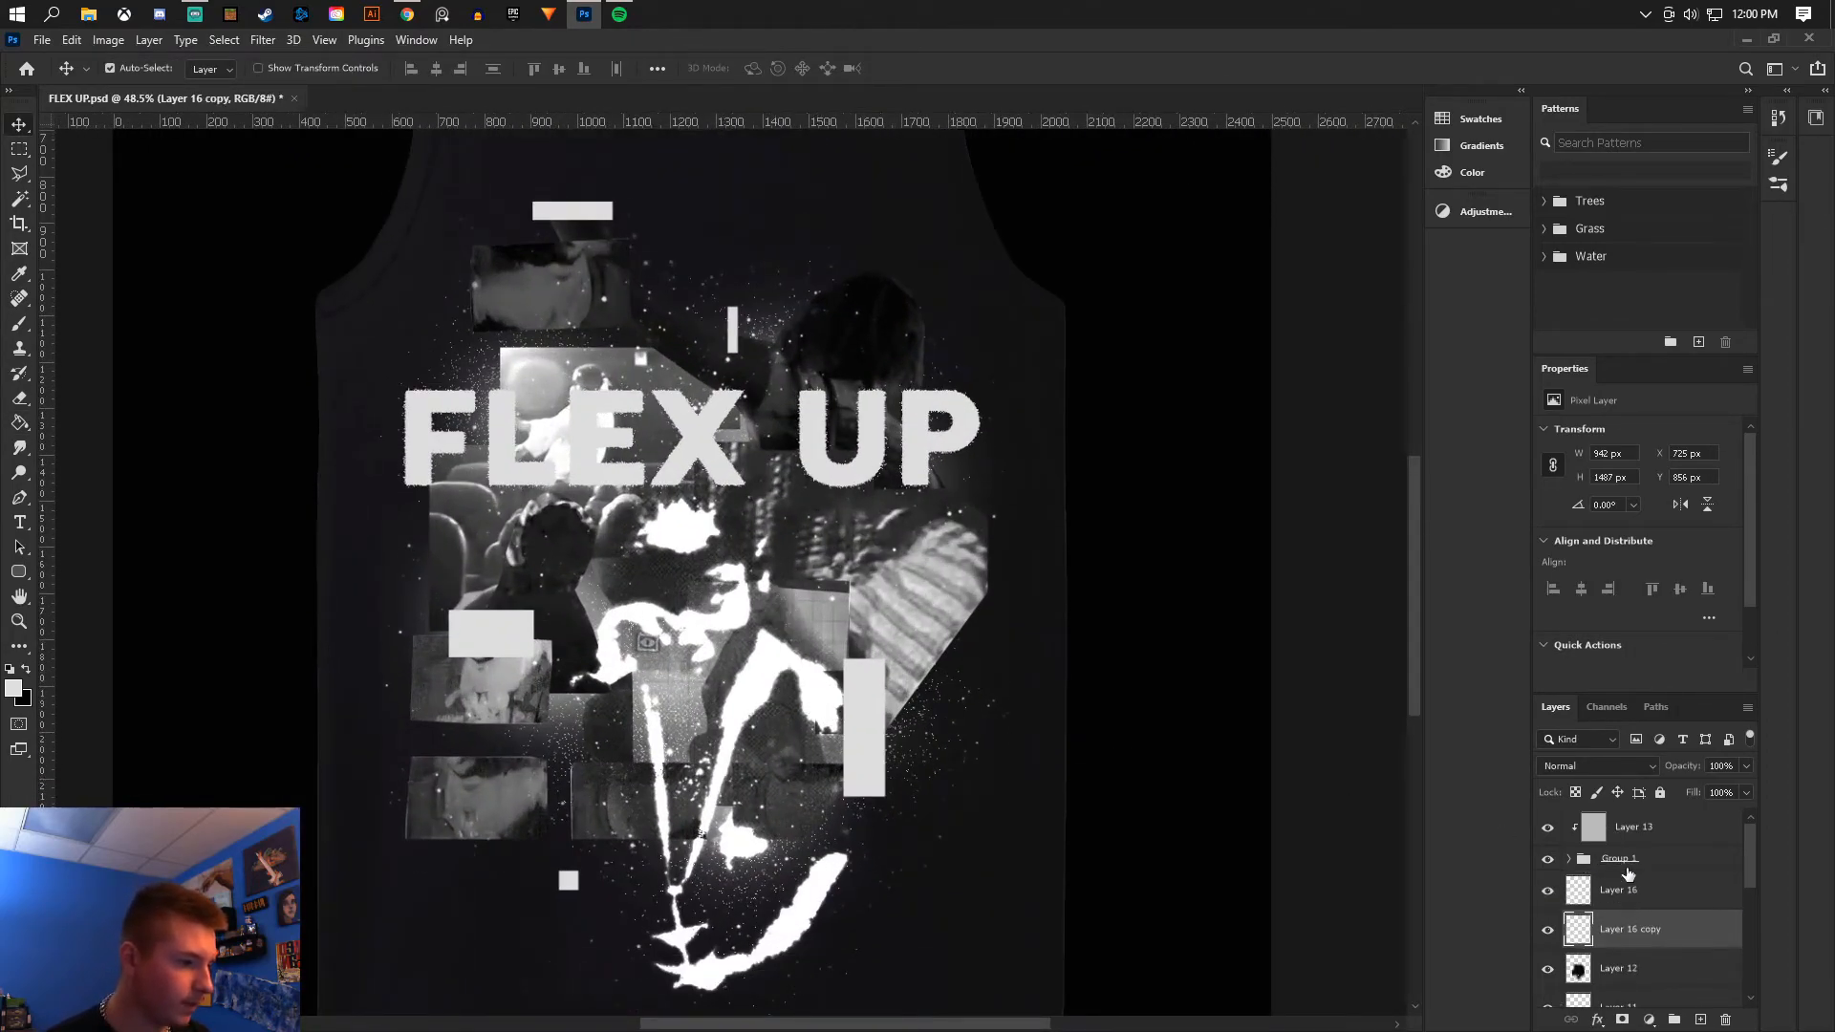
click(1597, 766)
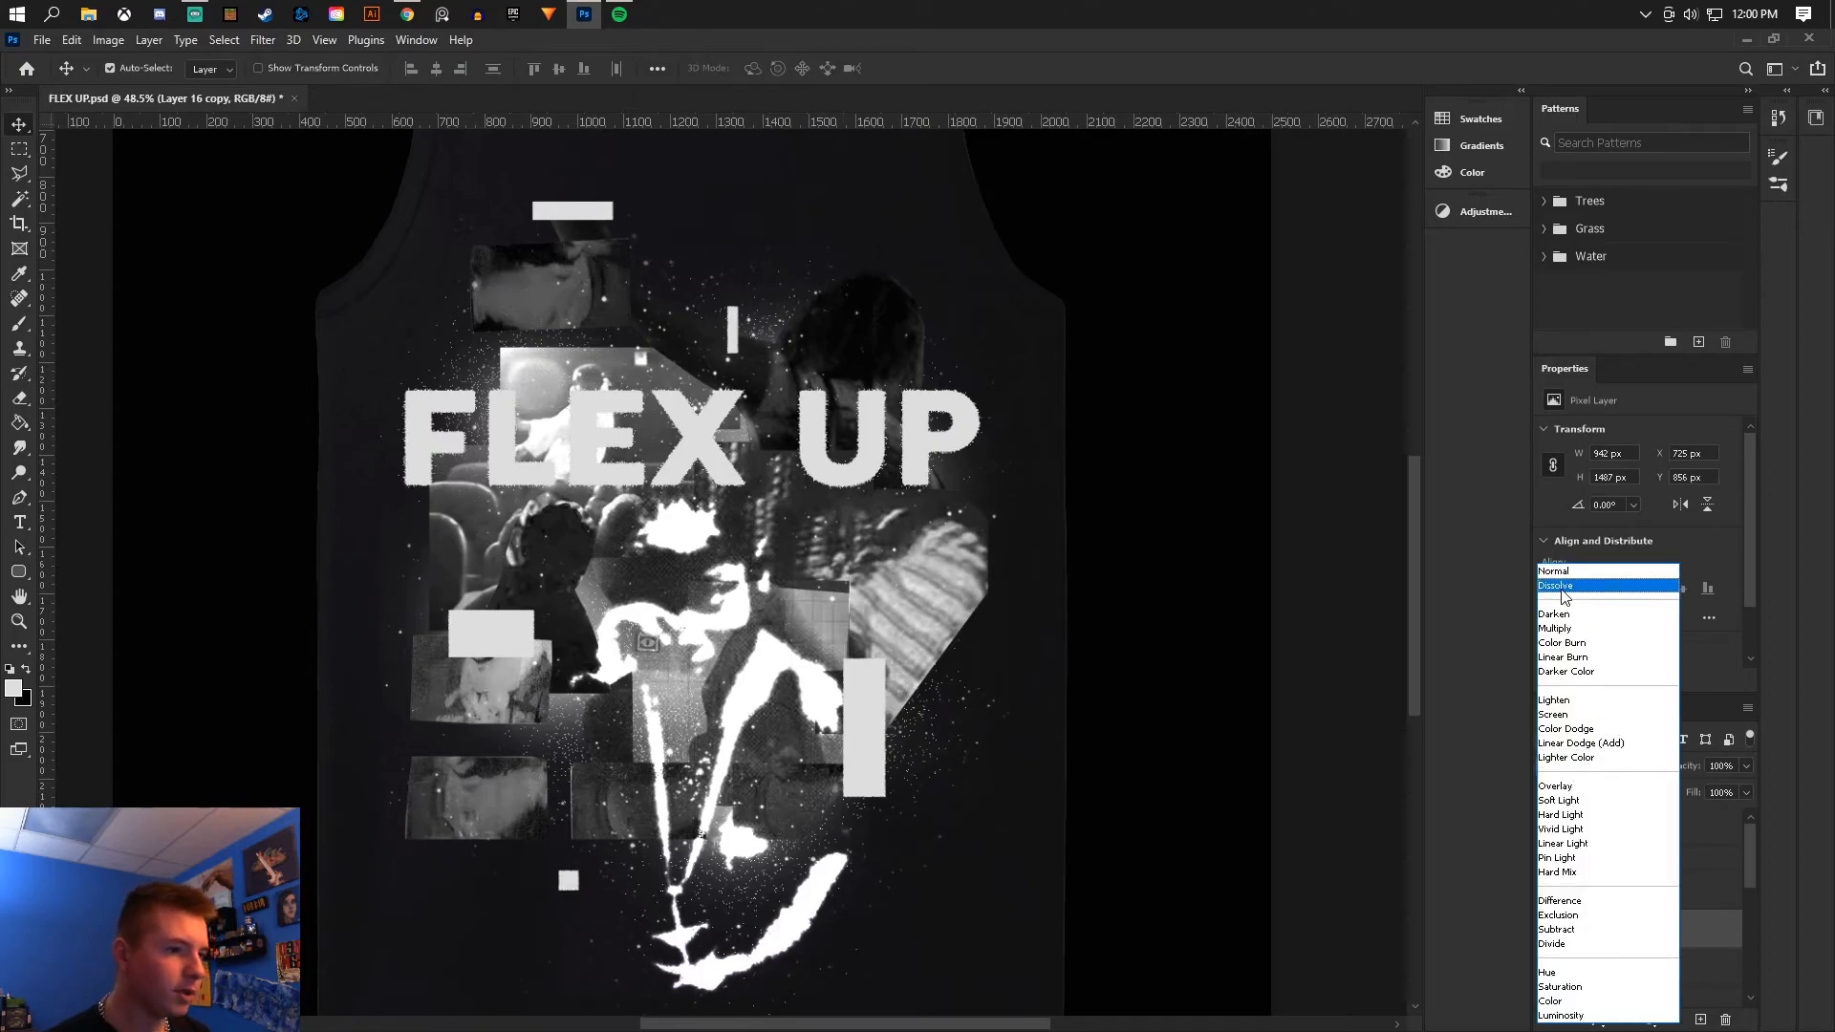
click(1562, 590)
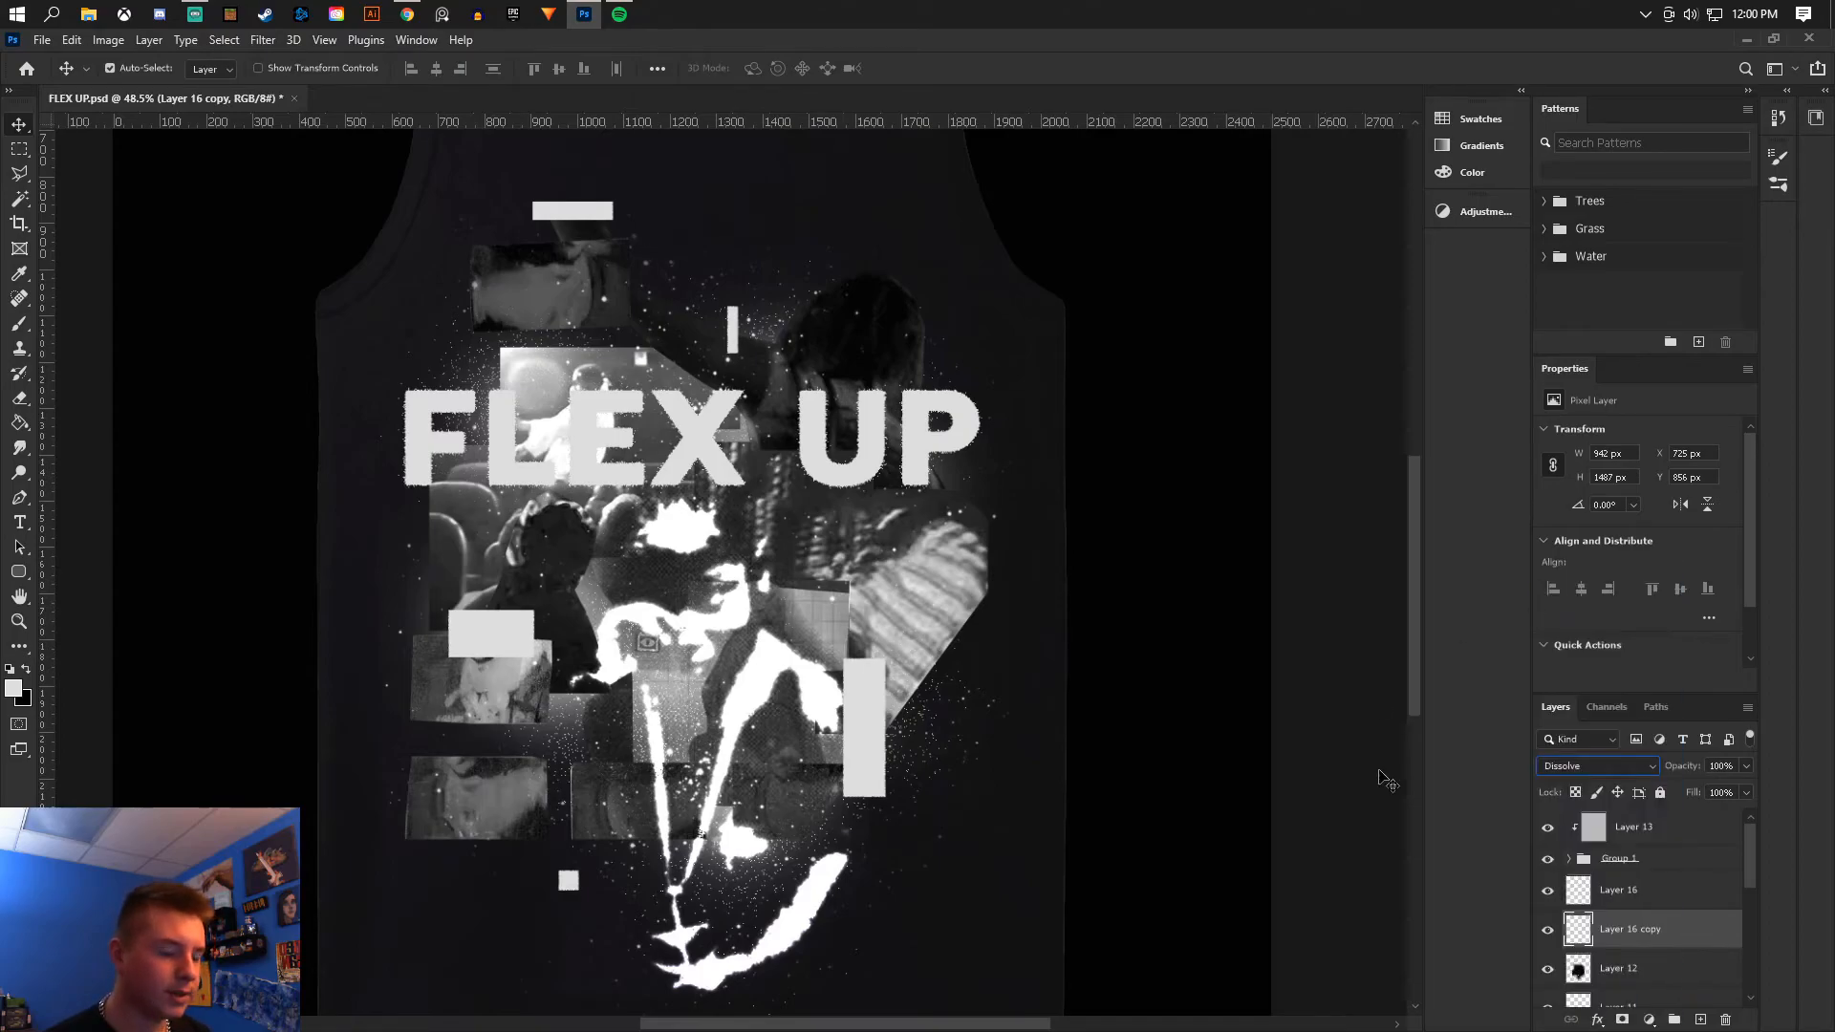
click(1603, 896)
click(1662, 940)
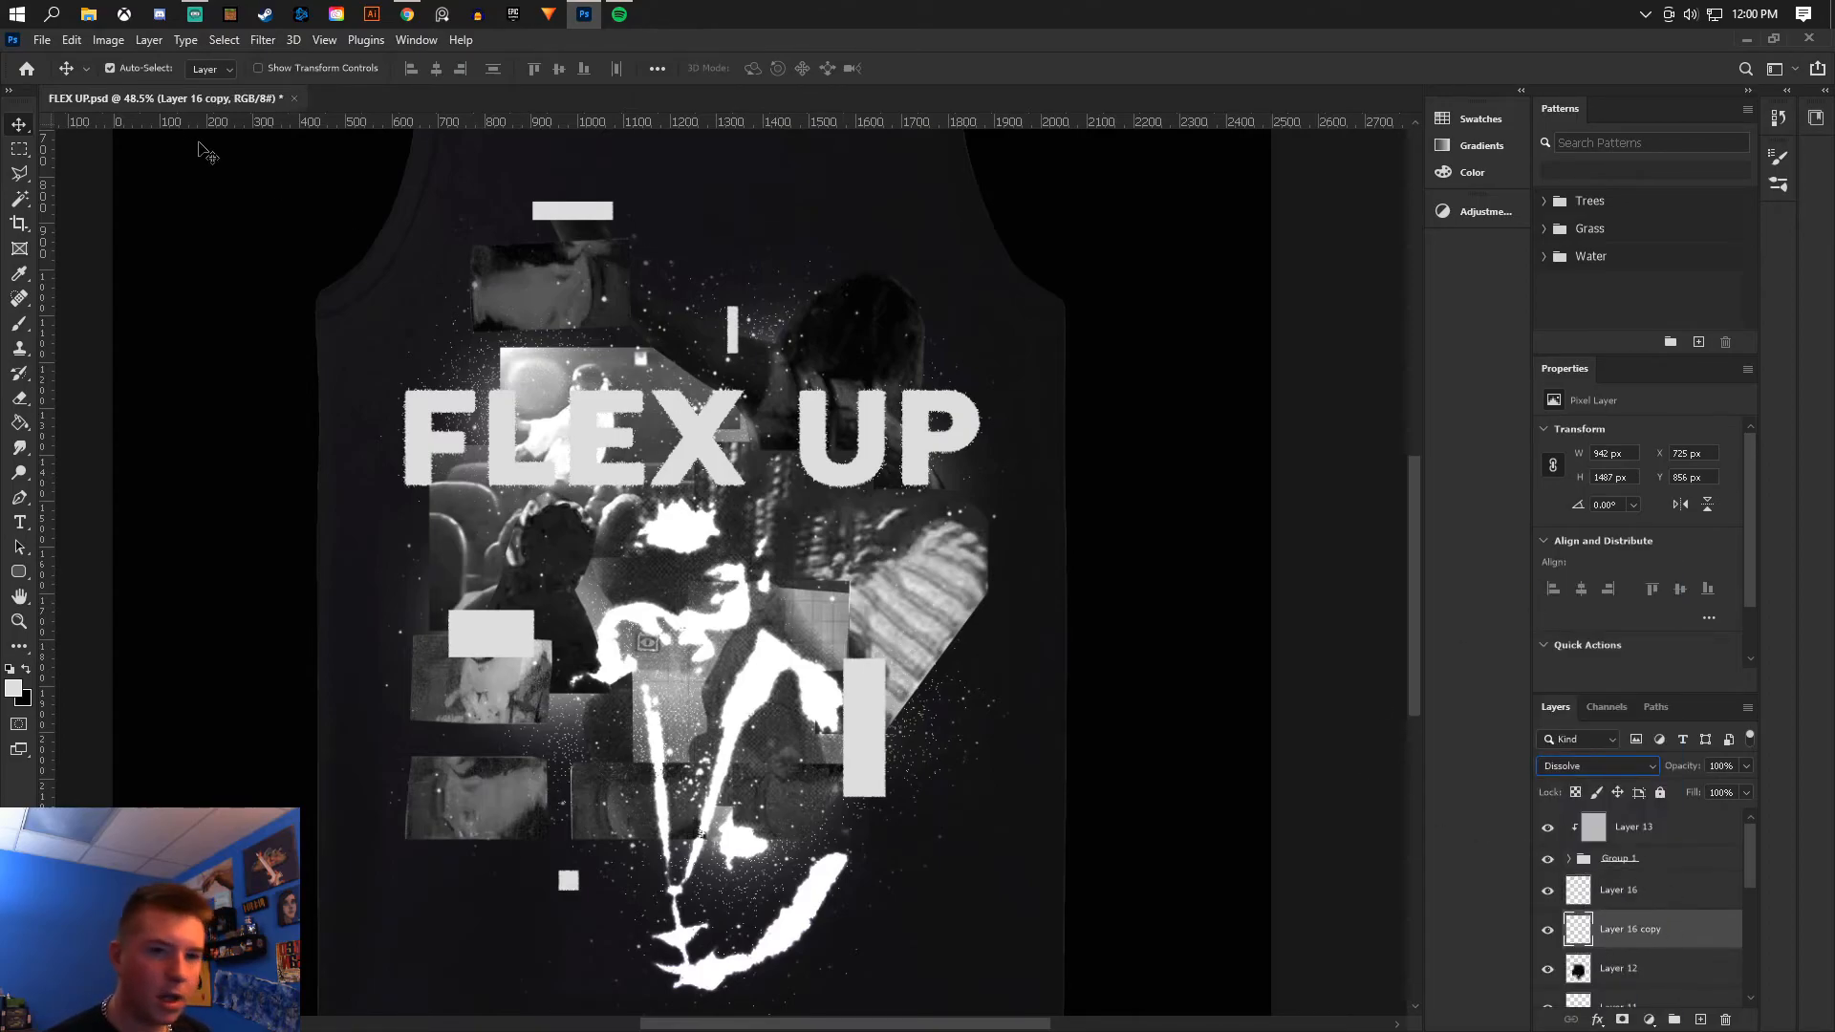
- Apply a Gaussian Blur with a 1.3 pixel radius to the Dissolve rectangles copy
click(252, 41)
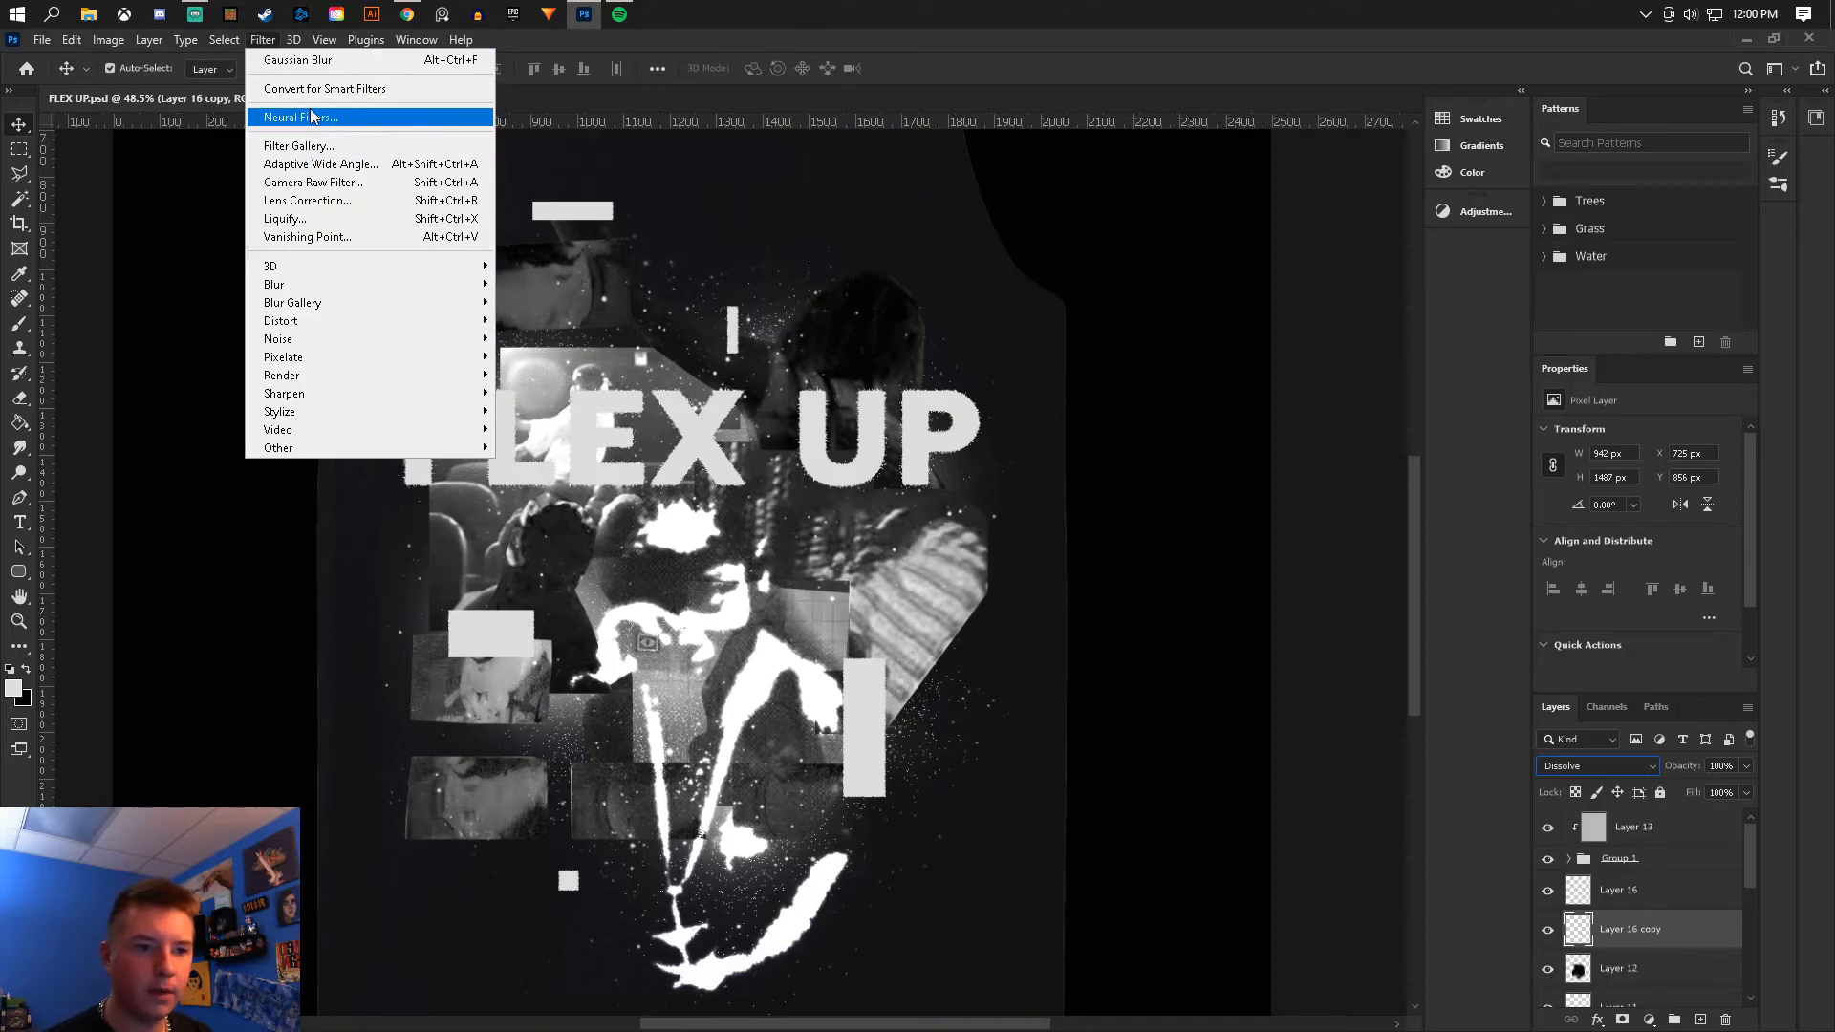
mouse_move(393, 295)
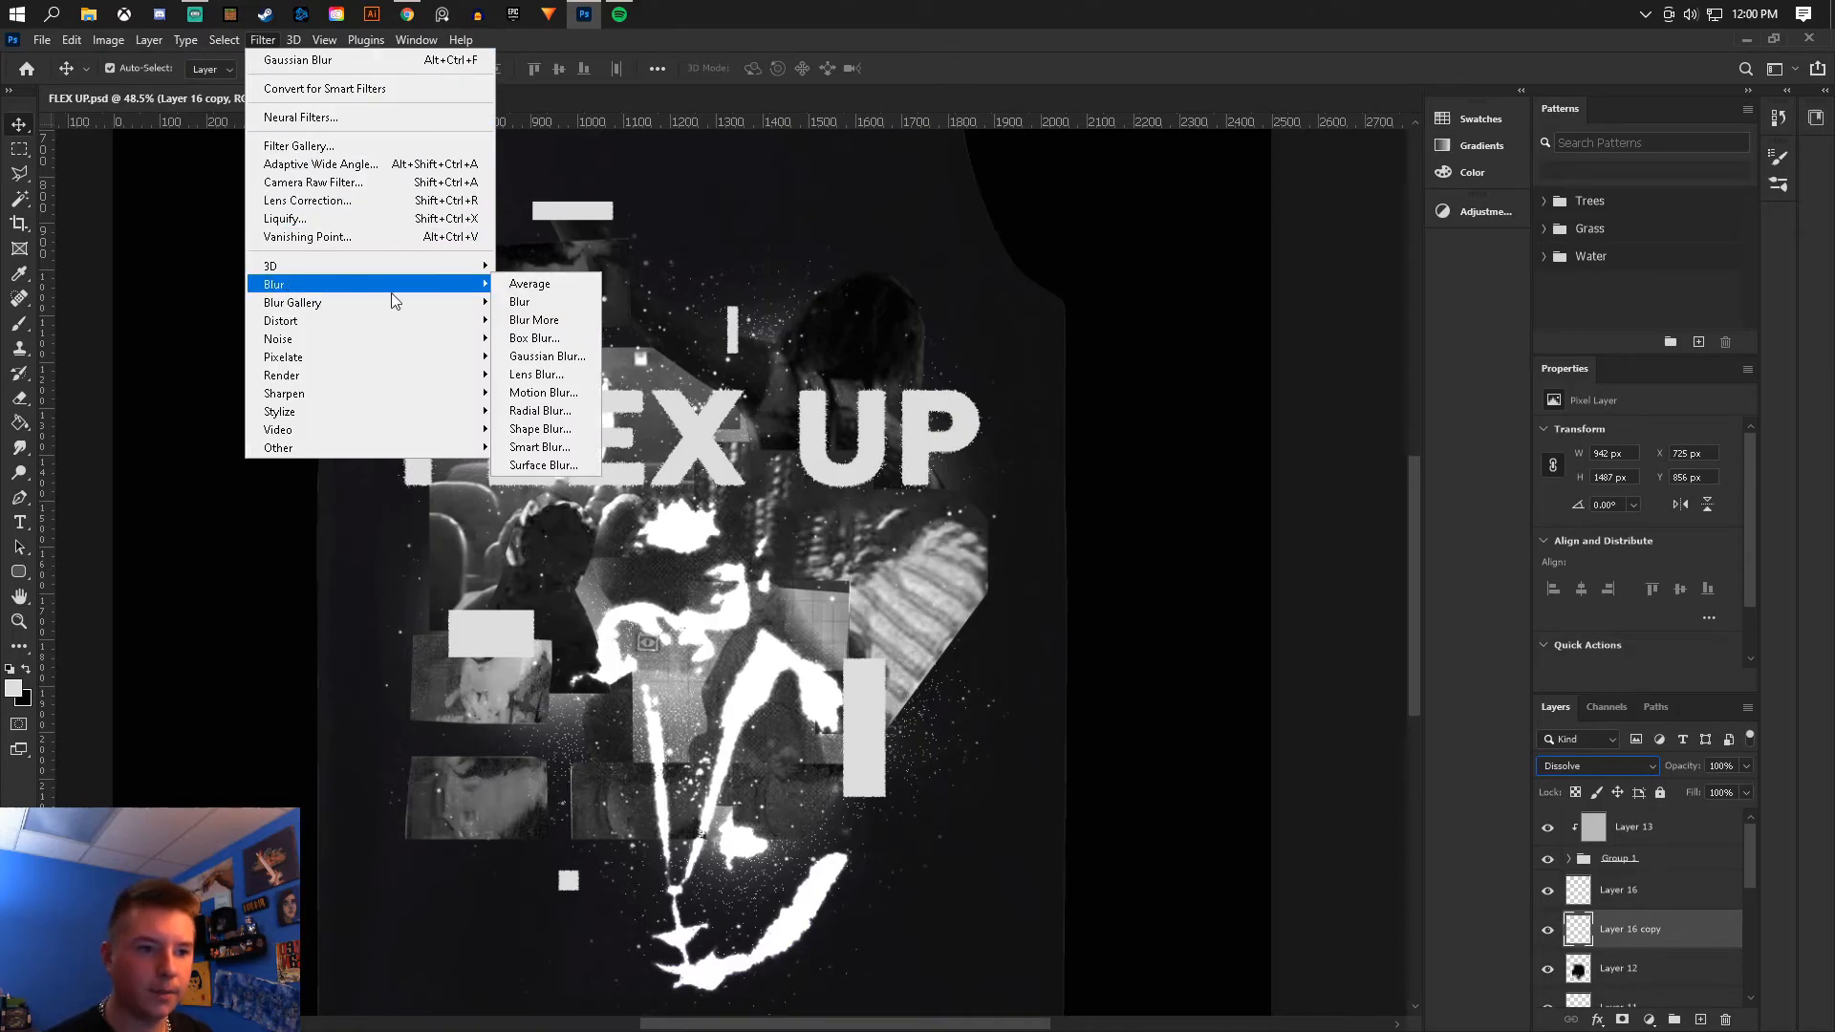
click(535, 352)
drag(1199, 511, 1187, 515)
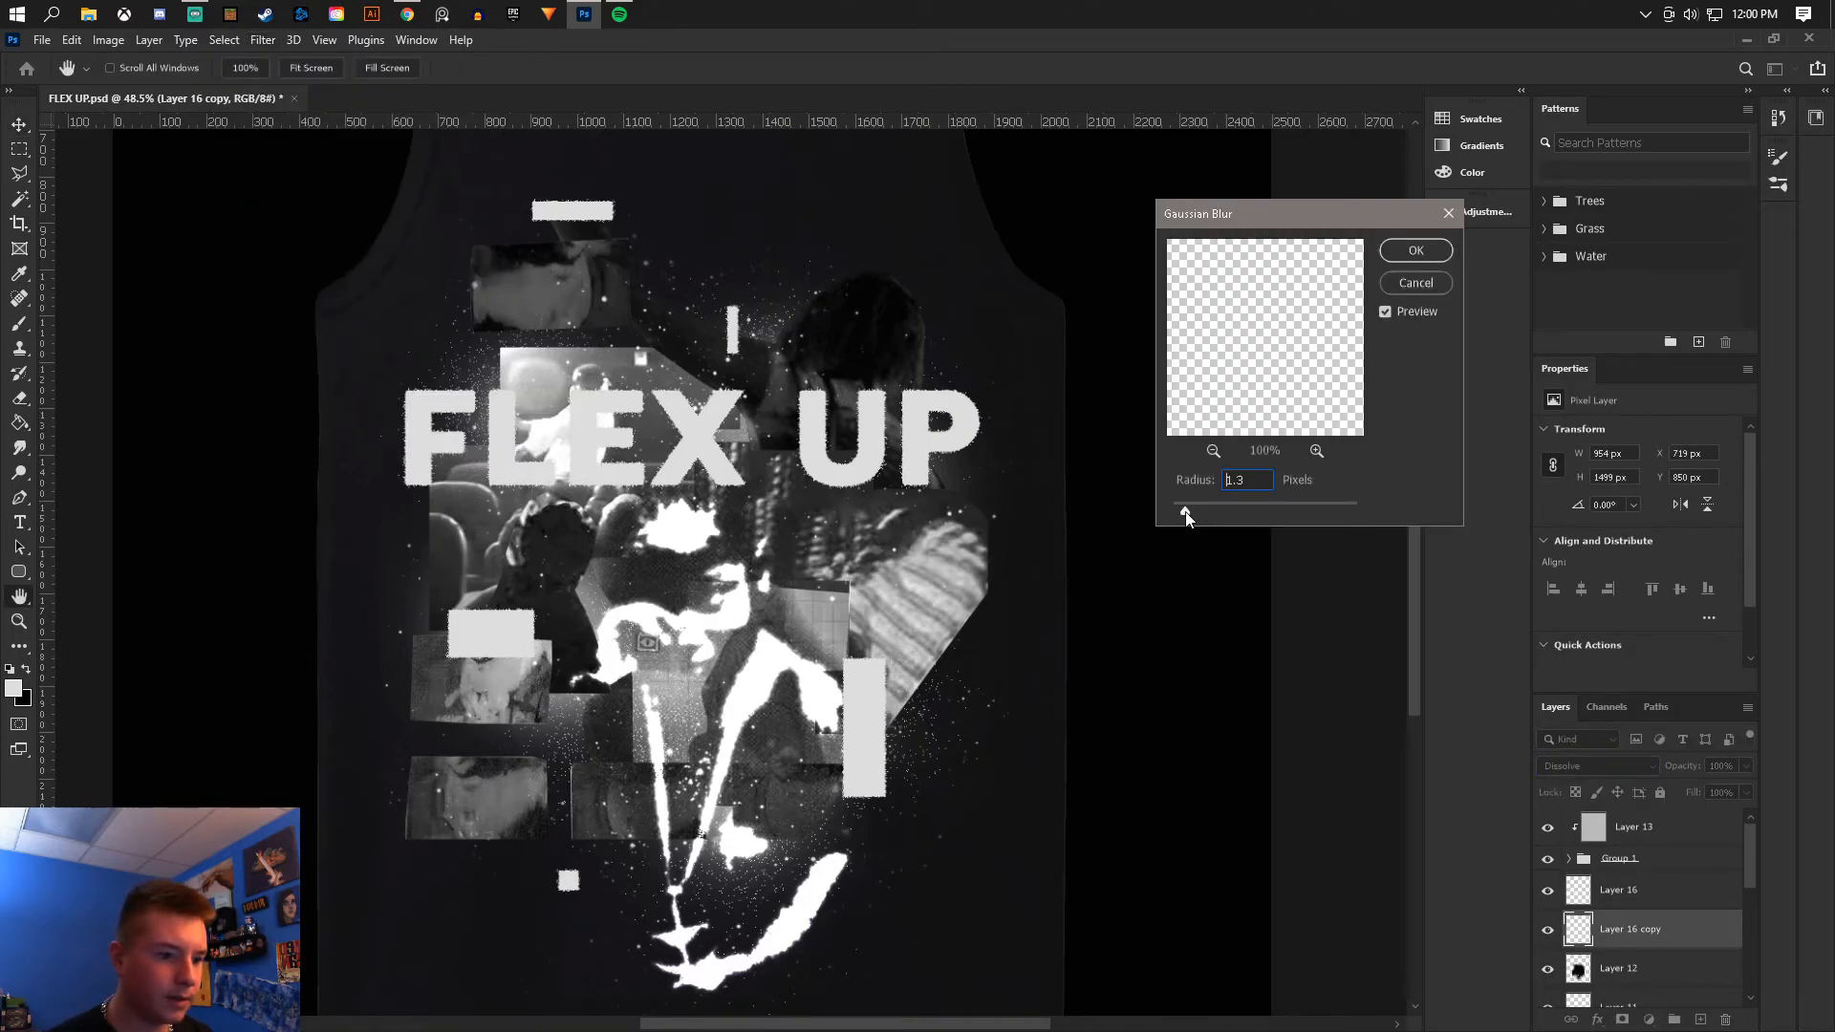
click(1413, 254)
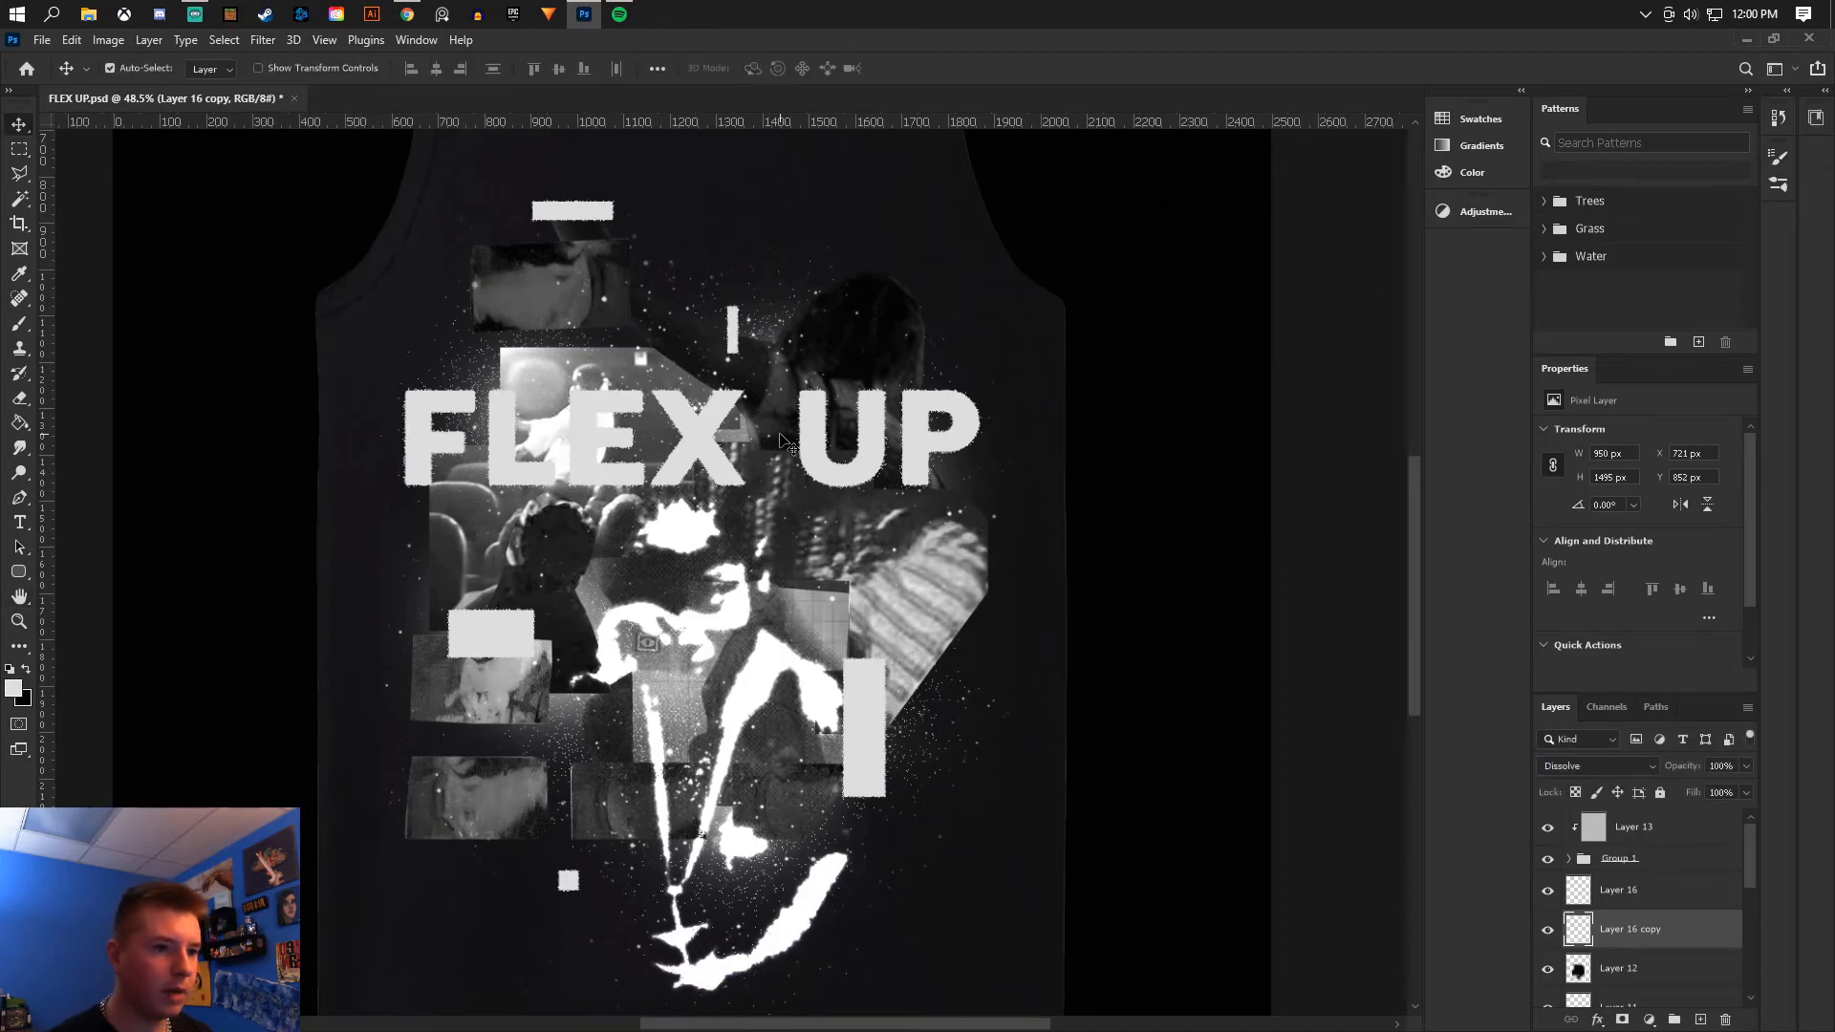
- Group all the design layers above Group 2 into a new group
key(ctrl+0)
scroll(784, 468, up, 2)
click(44, 42)
click(67, 254)
scroll(913, 607, down, 3)
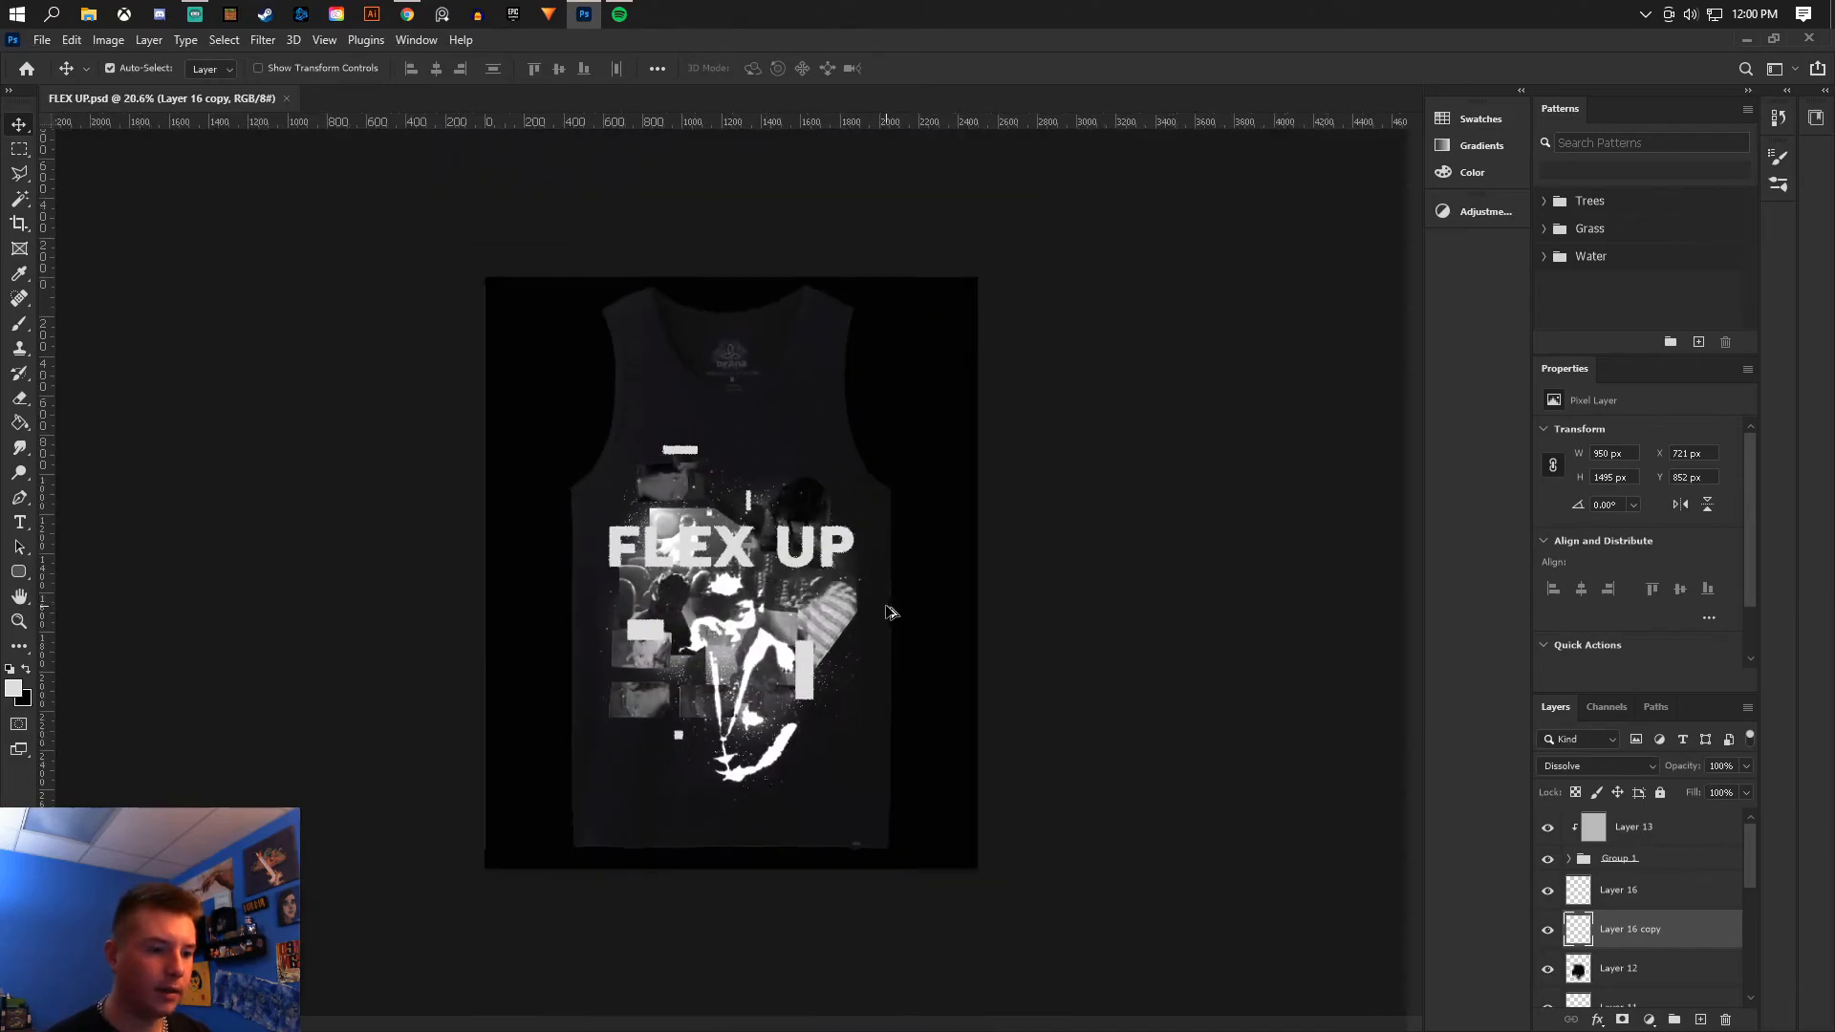
scroll(920, 633, up, 2)
click(920, 635)
scroll(1643, 897, down, 5)
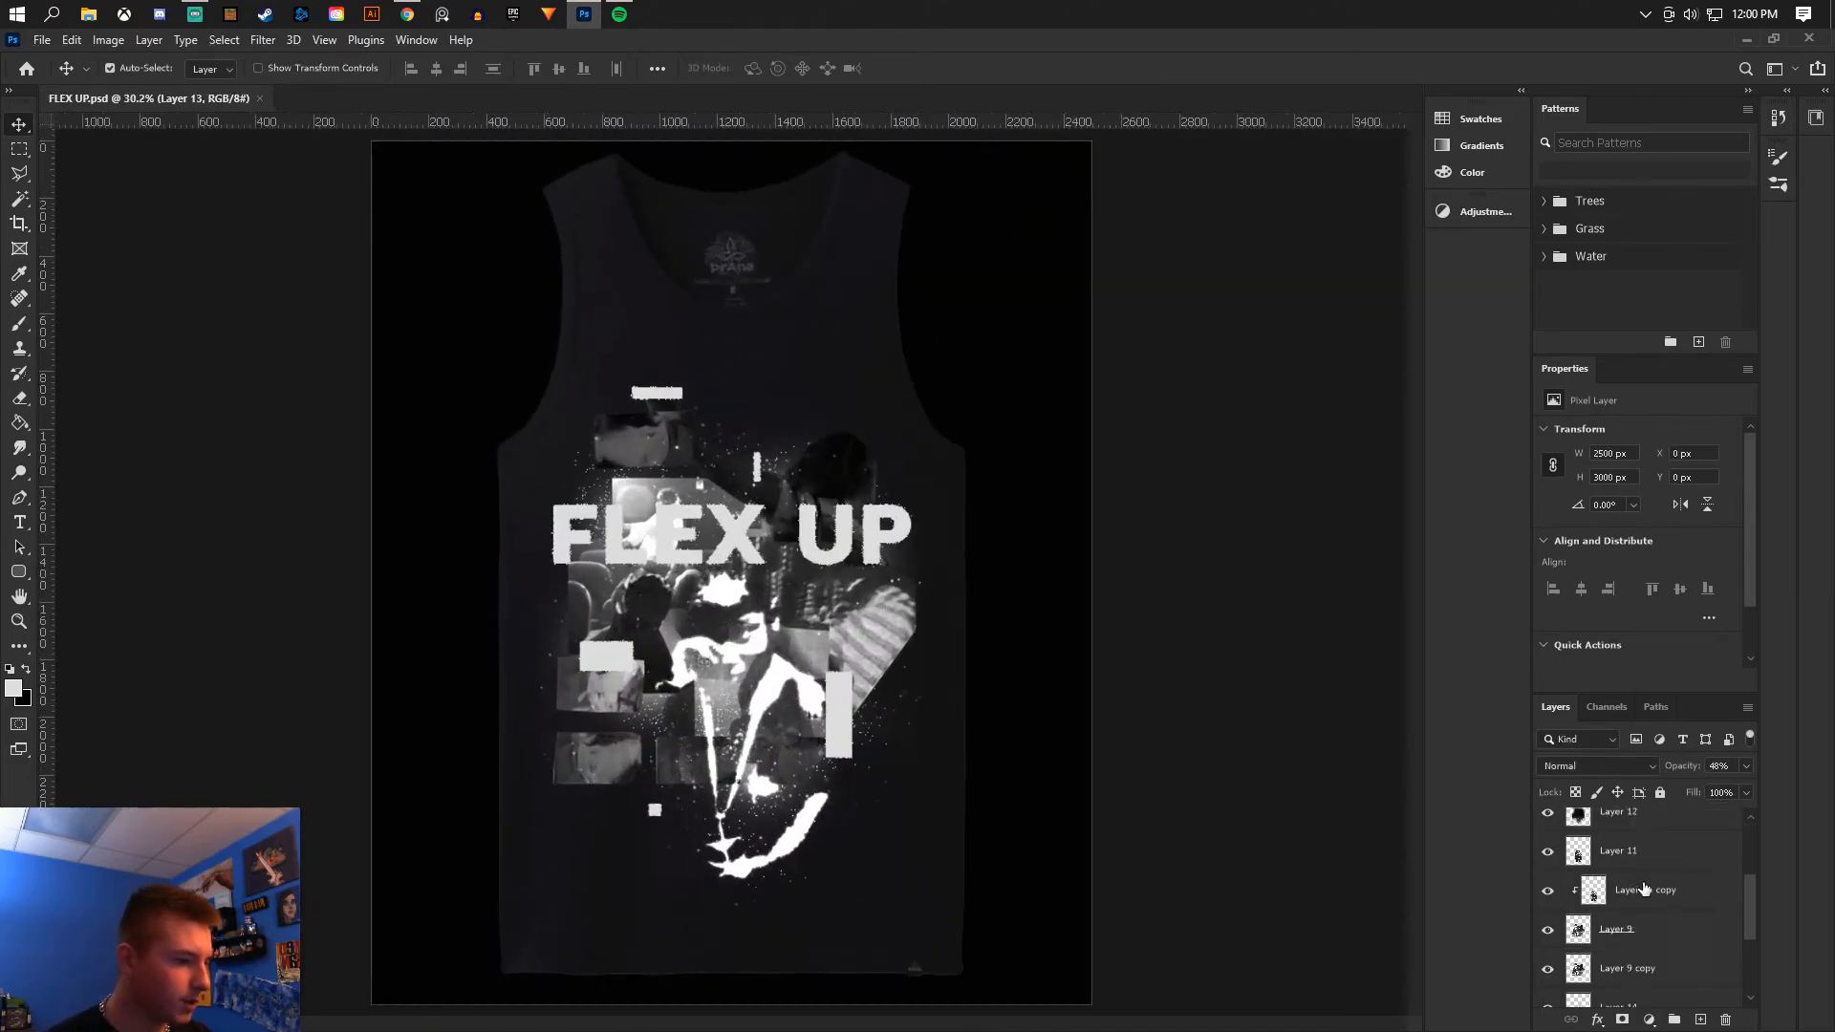
shift+click(1636, 901)
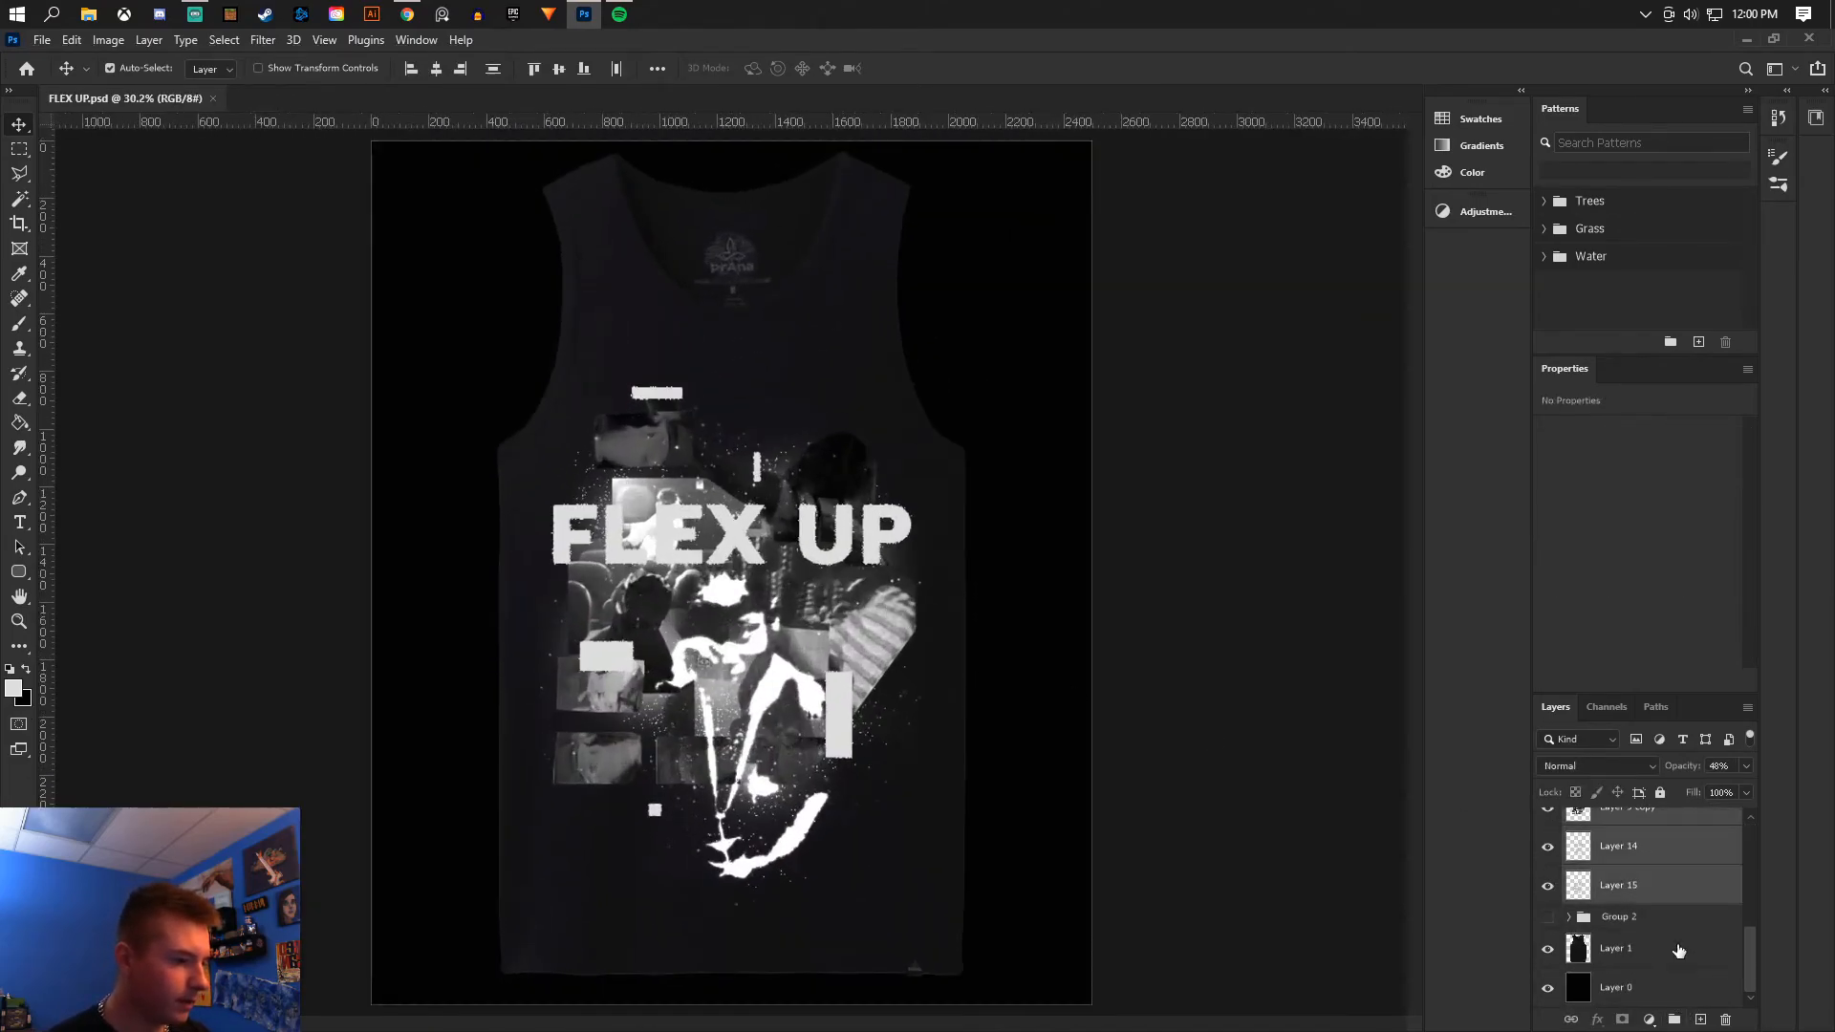
key(ctrl+g)
- Create a merged single-layer copy of Group 3 and hide the original group
click(1548, 821)
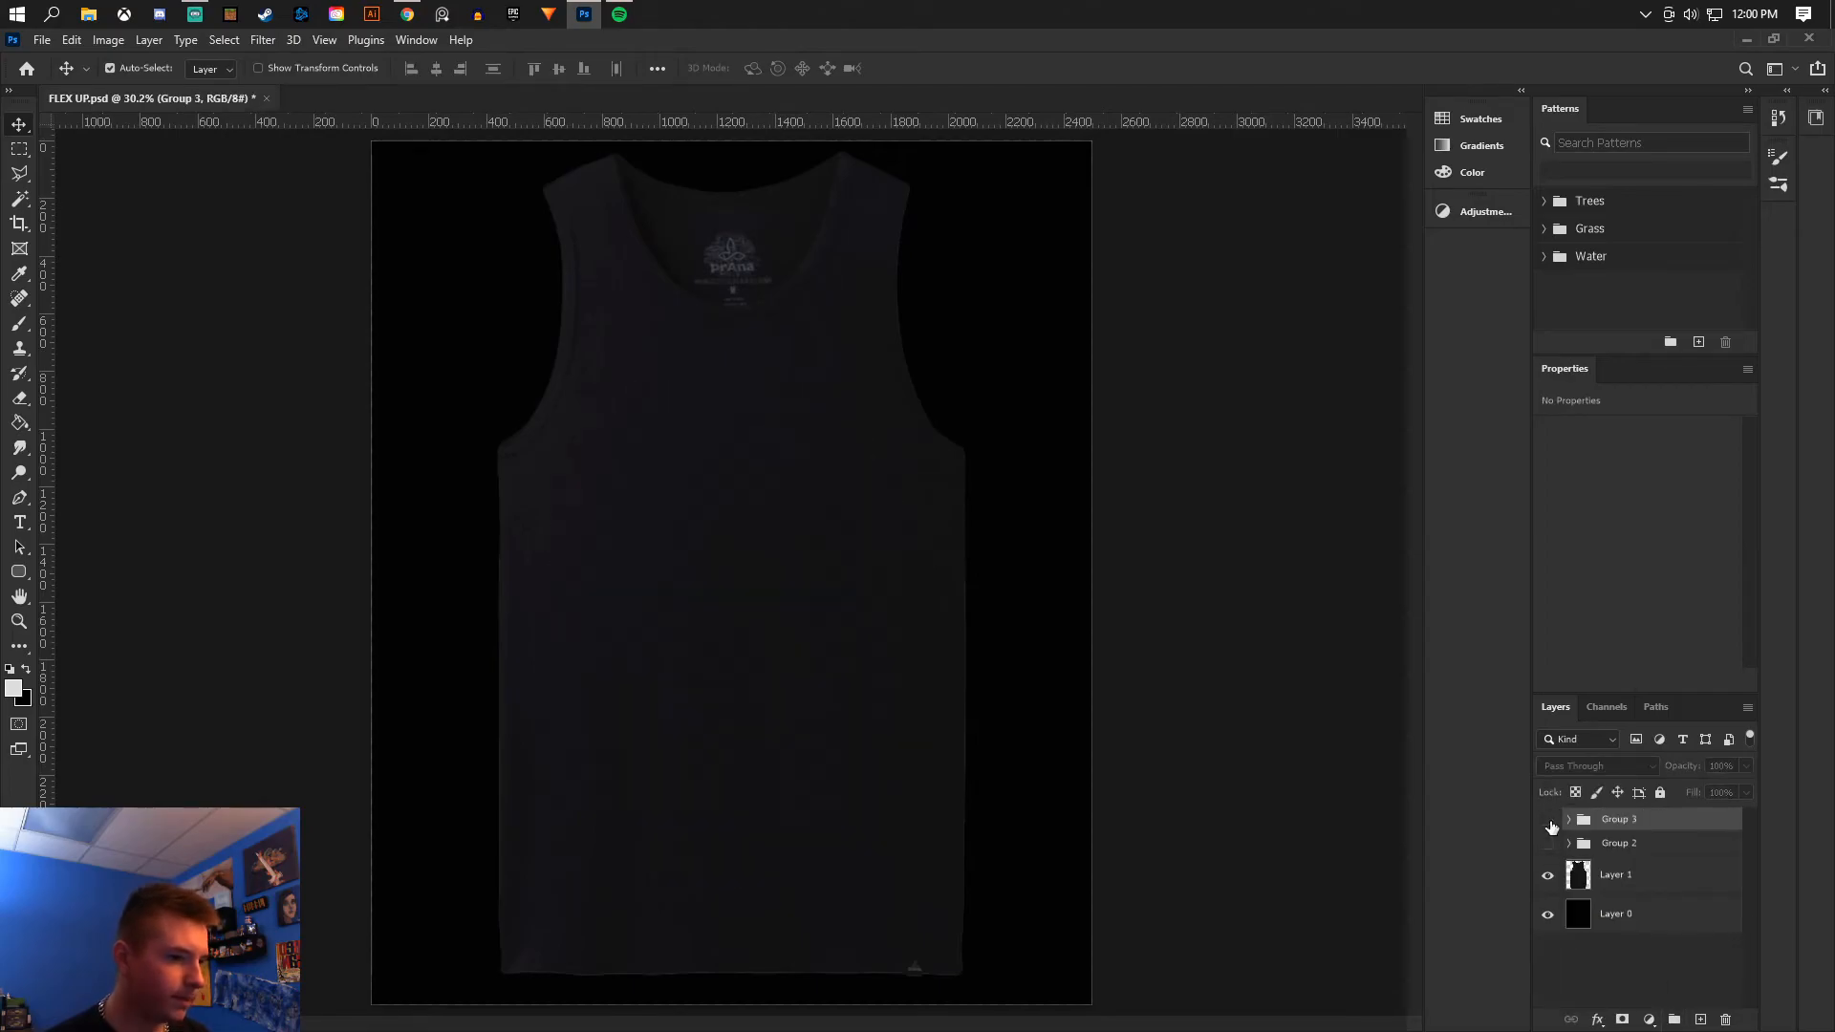
click(1549, 821)
right_click(1632, 825)
click(1645, 828)
drag(1659, 823, 1665, 818)
right_click(1682, 824)
click(1694, 672)
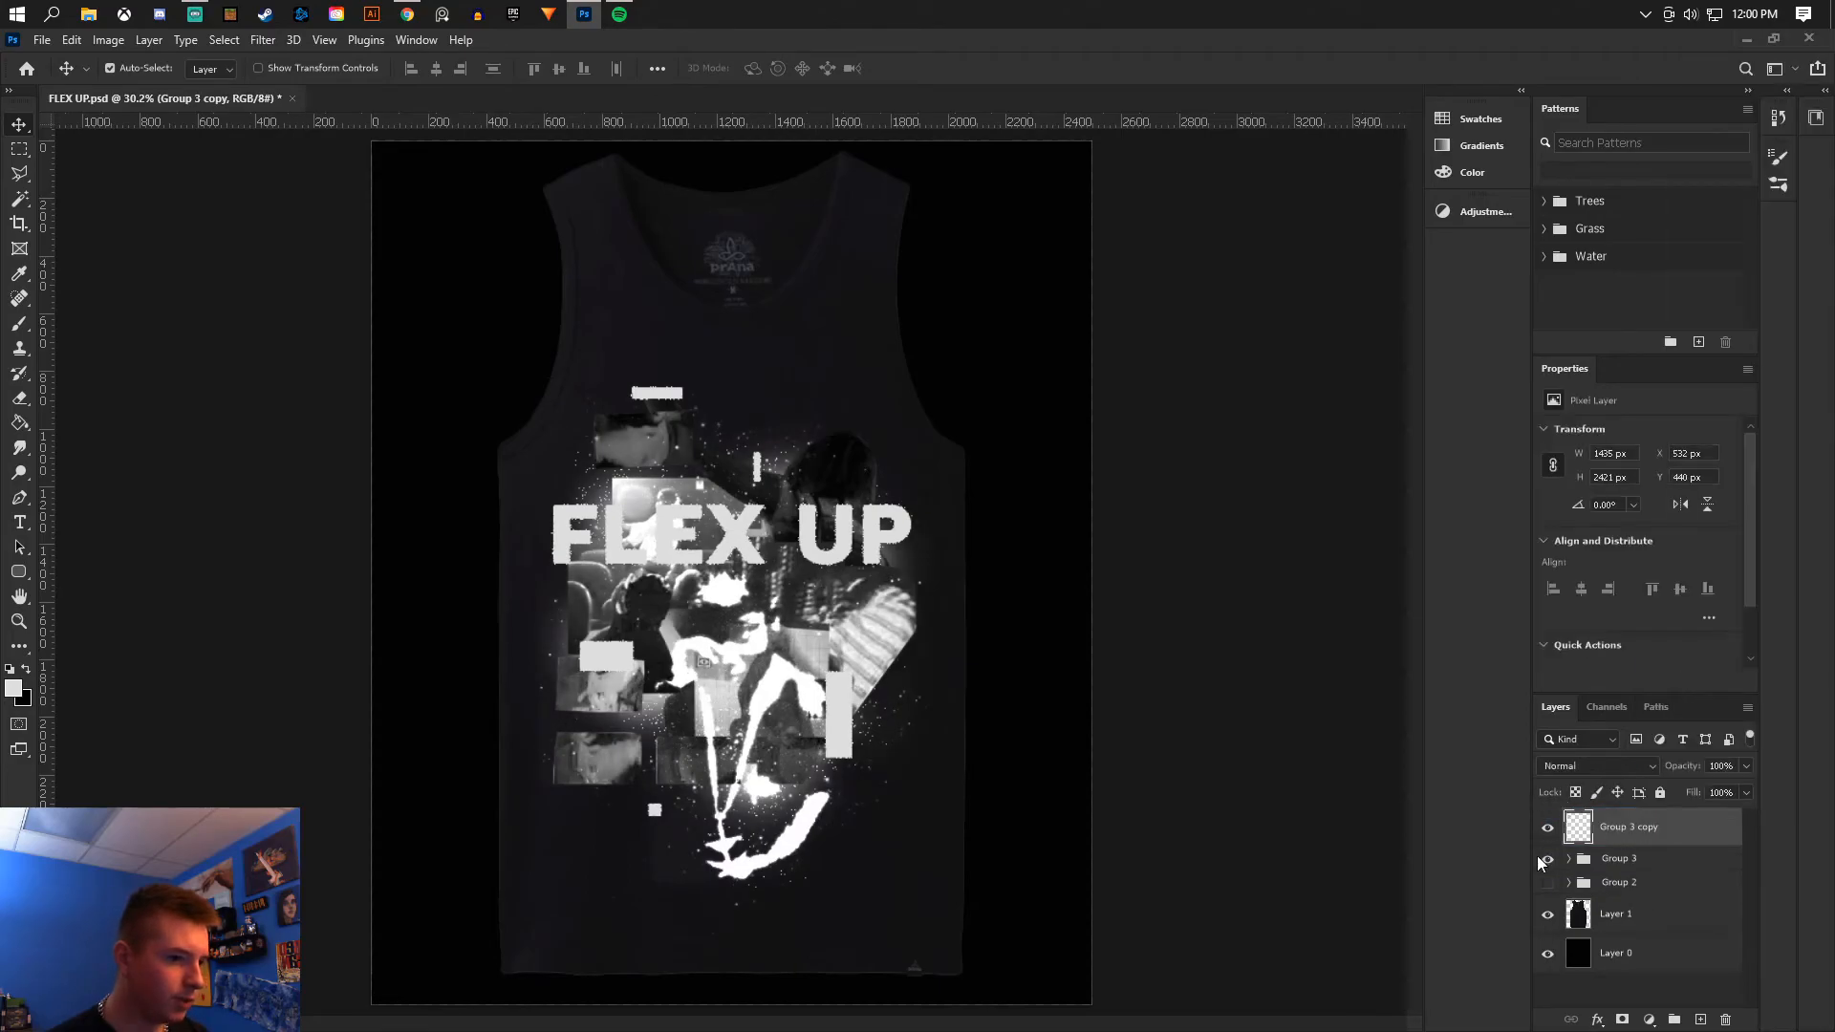
click(1548, 858)
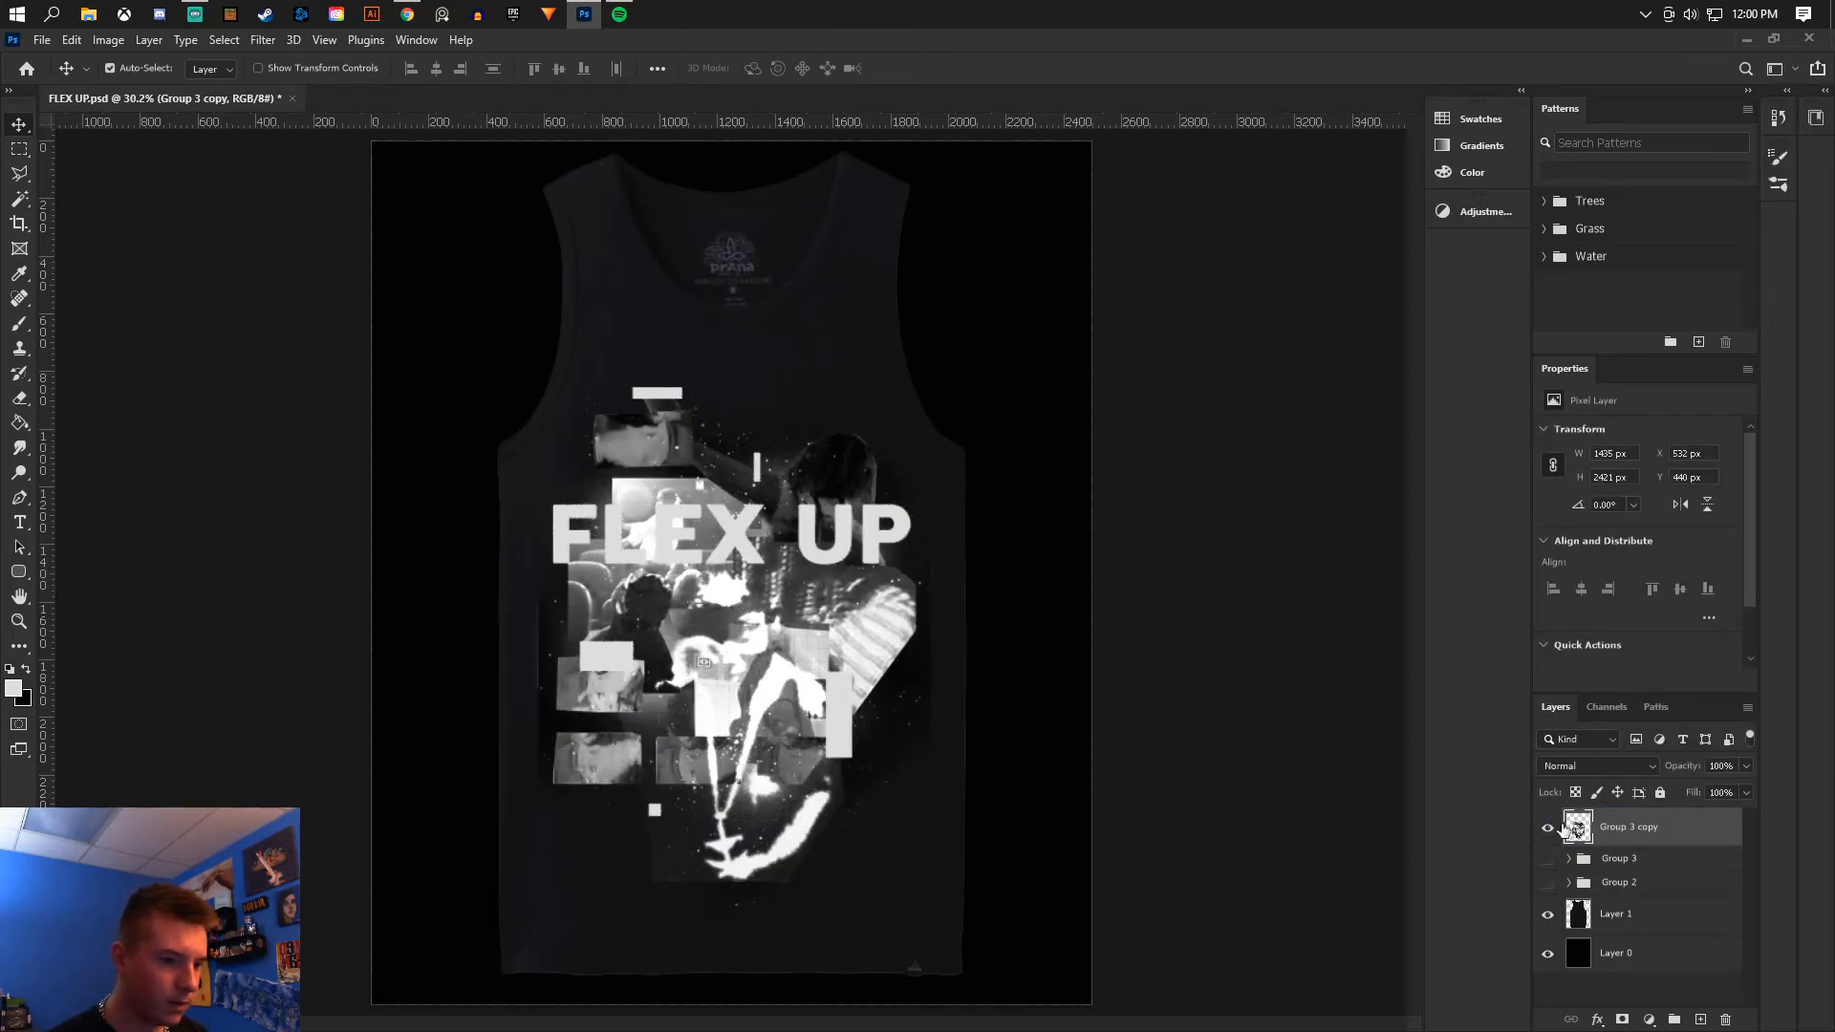
click(1604, 767)
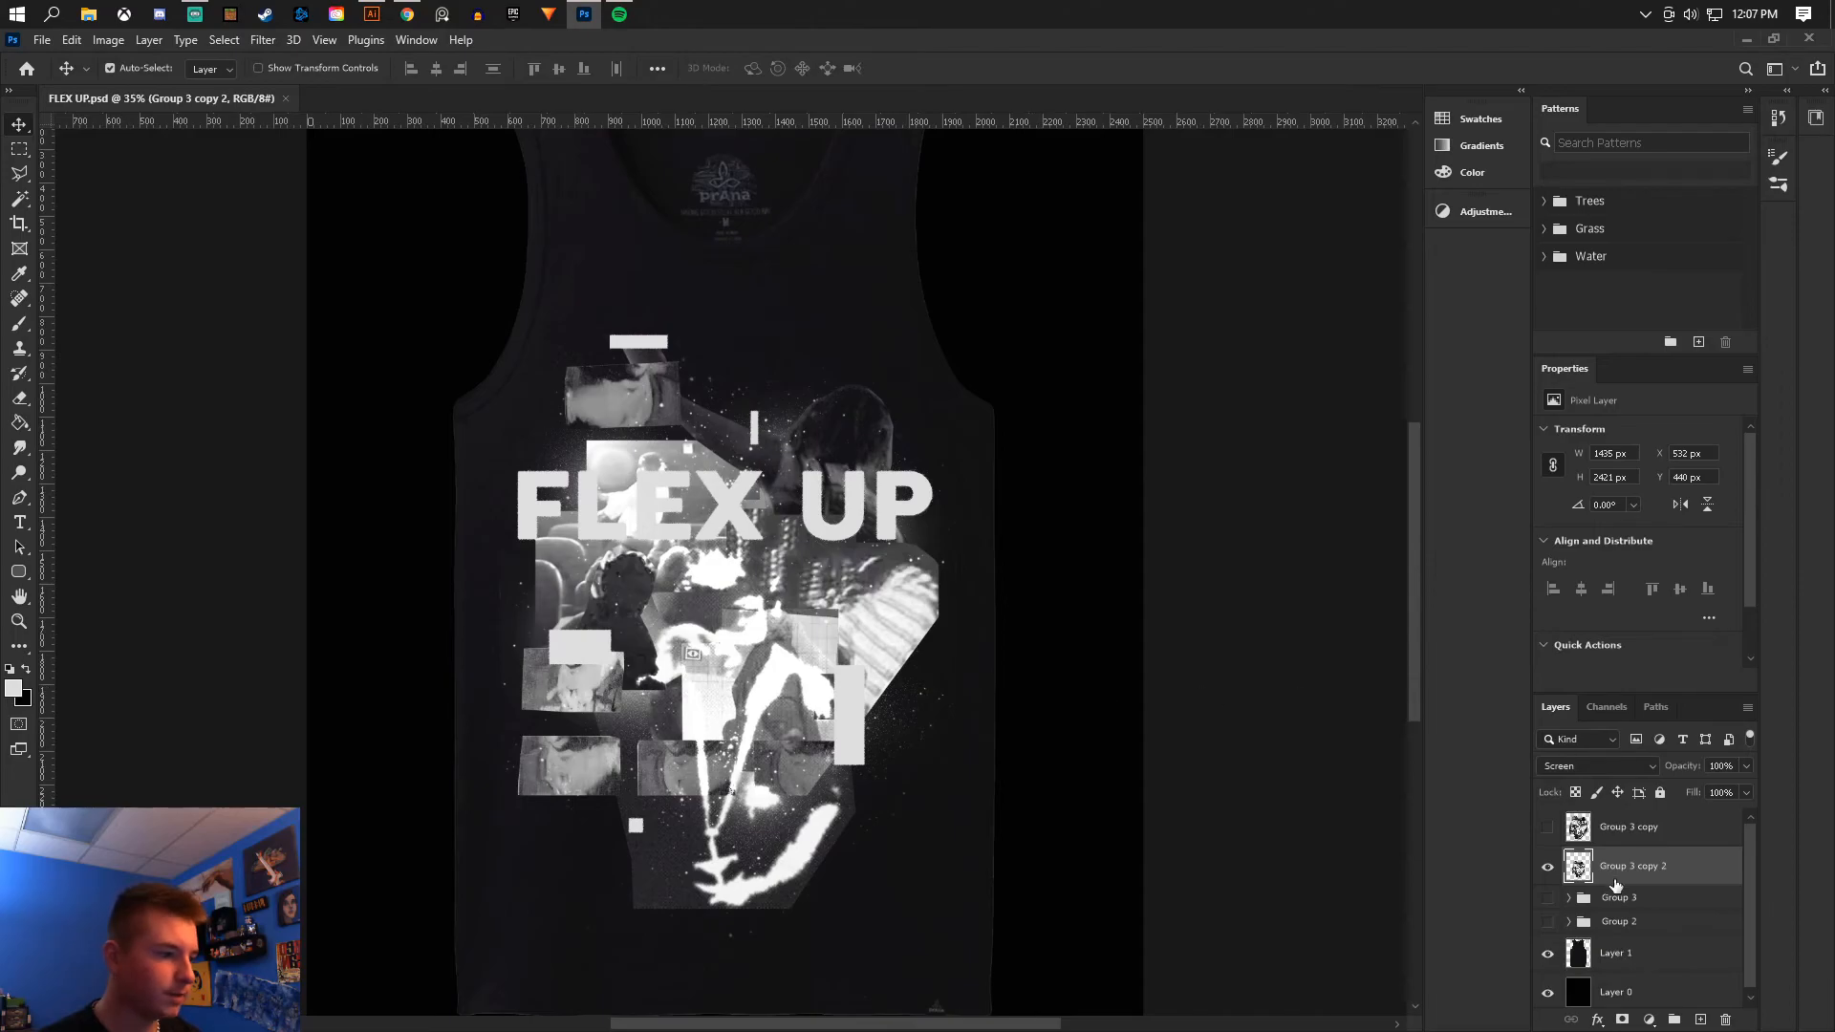
- Apply a Camera Raw Filter to the merged copy with Exposure +0.55, Contrast +77, Whites -100 and lowered Highlights
click(263, 39)
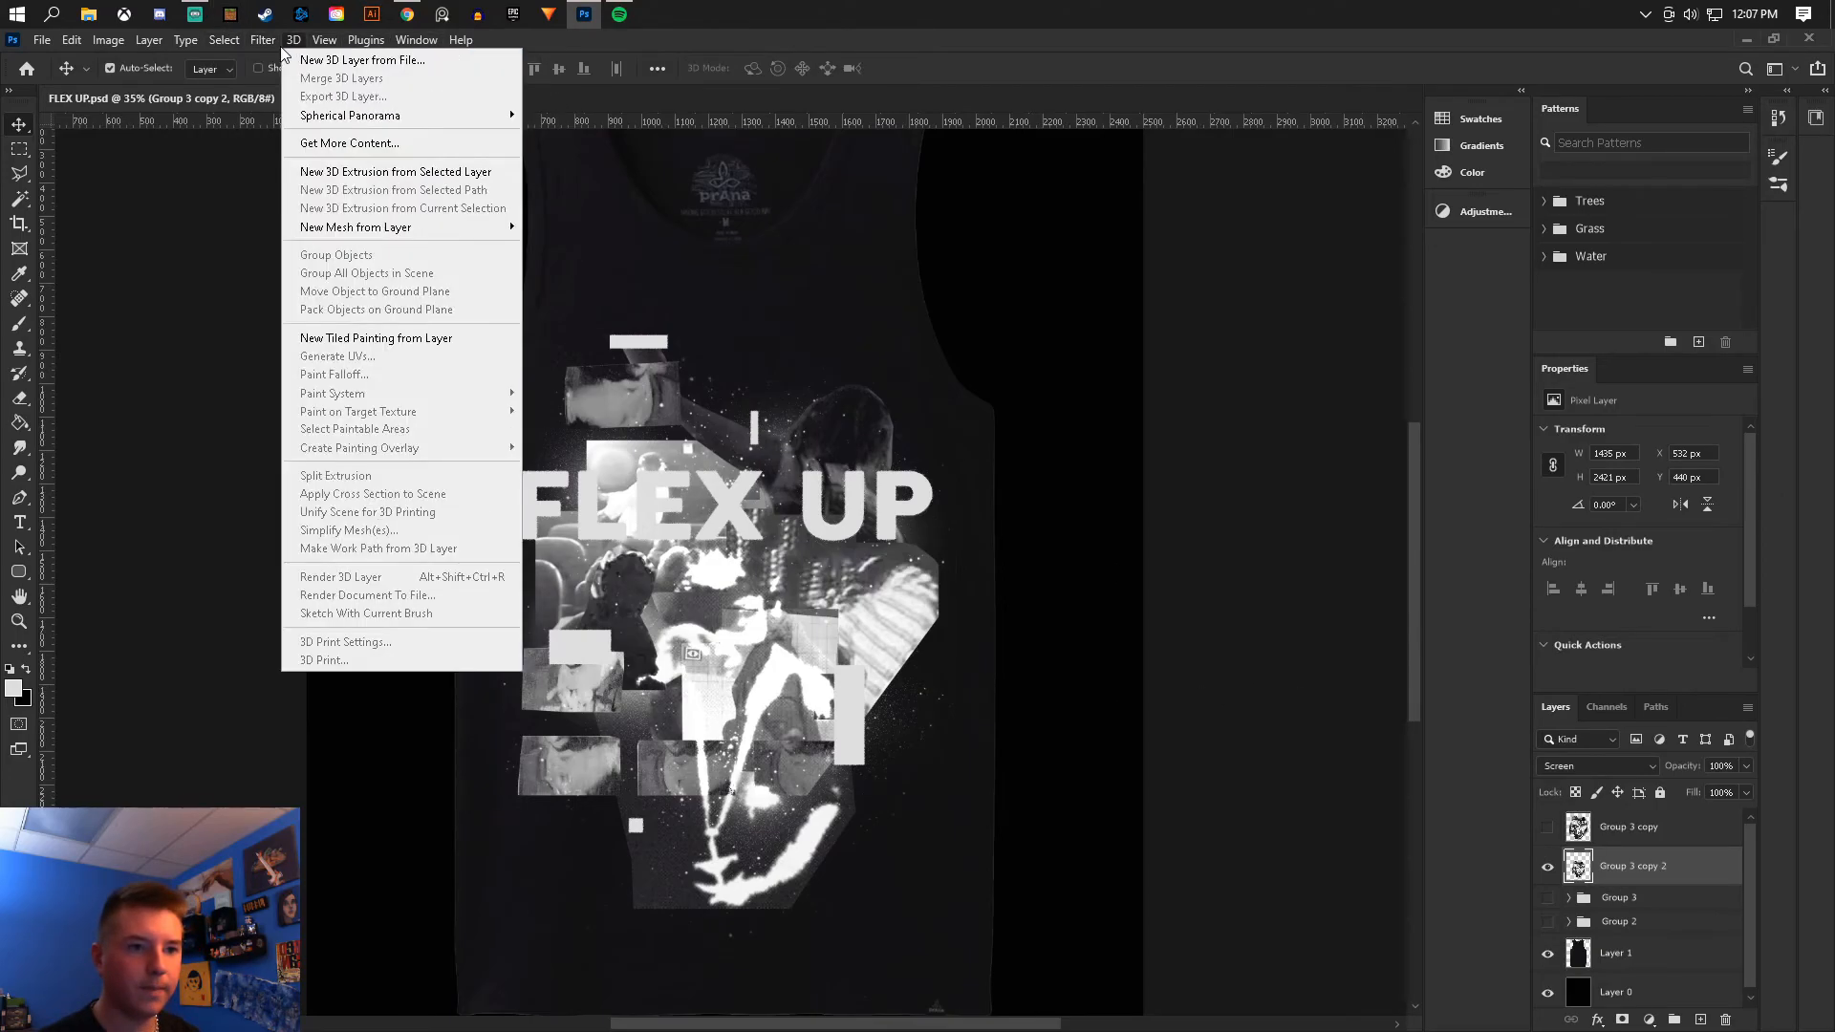
click(307, 182)
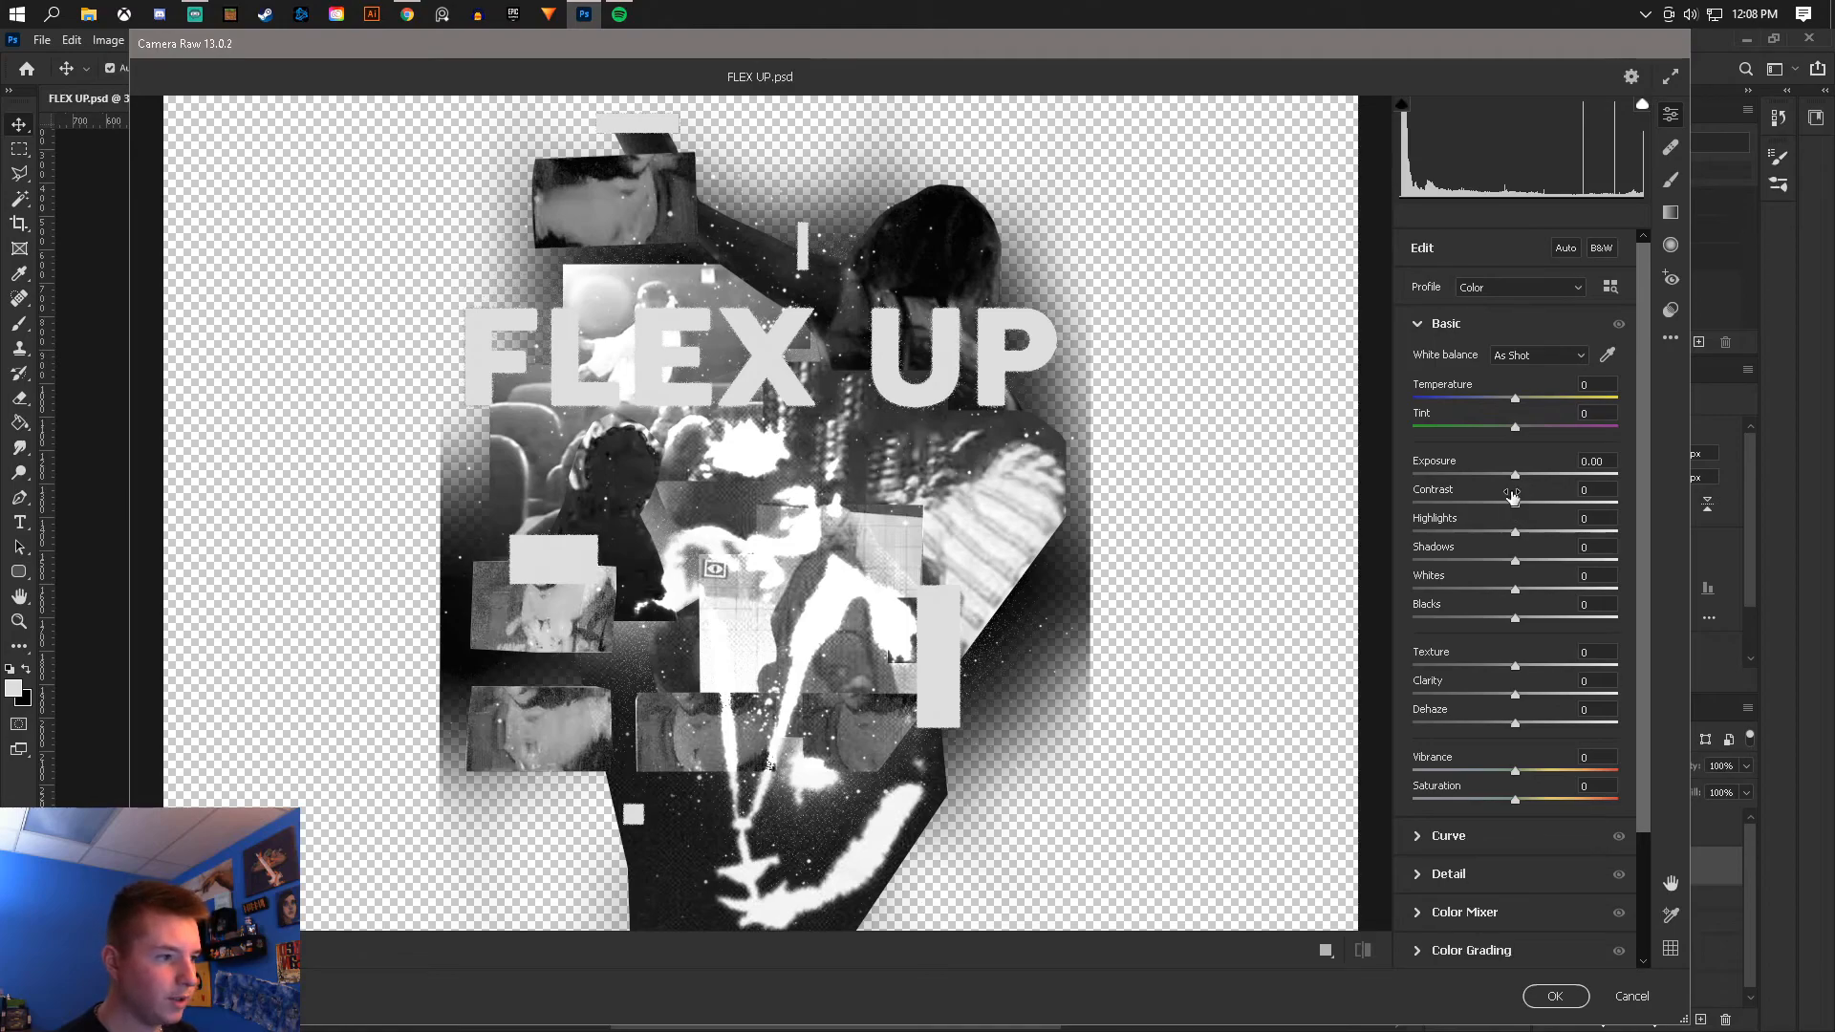
mouse_move(1515, 495)
mouse_down()
mouse_move(1598, 501)
mouse_move(1526, 475)
mouse_up()
drag(1513, 590, 1364, 599)
mouse_move(1512, 538)
mouse_down()
mouse_move(1550, 537)
mouse_move(1498, 537)
mouse_up()
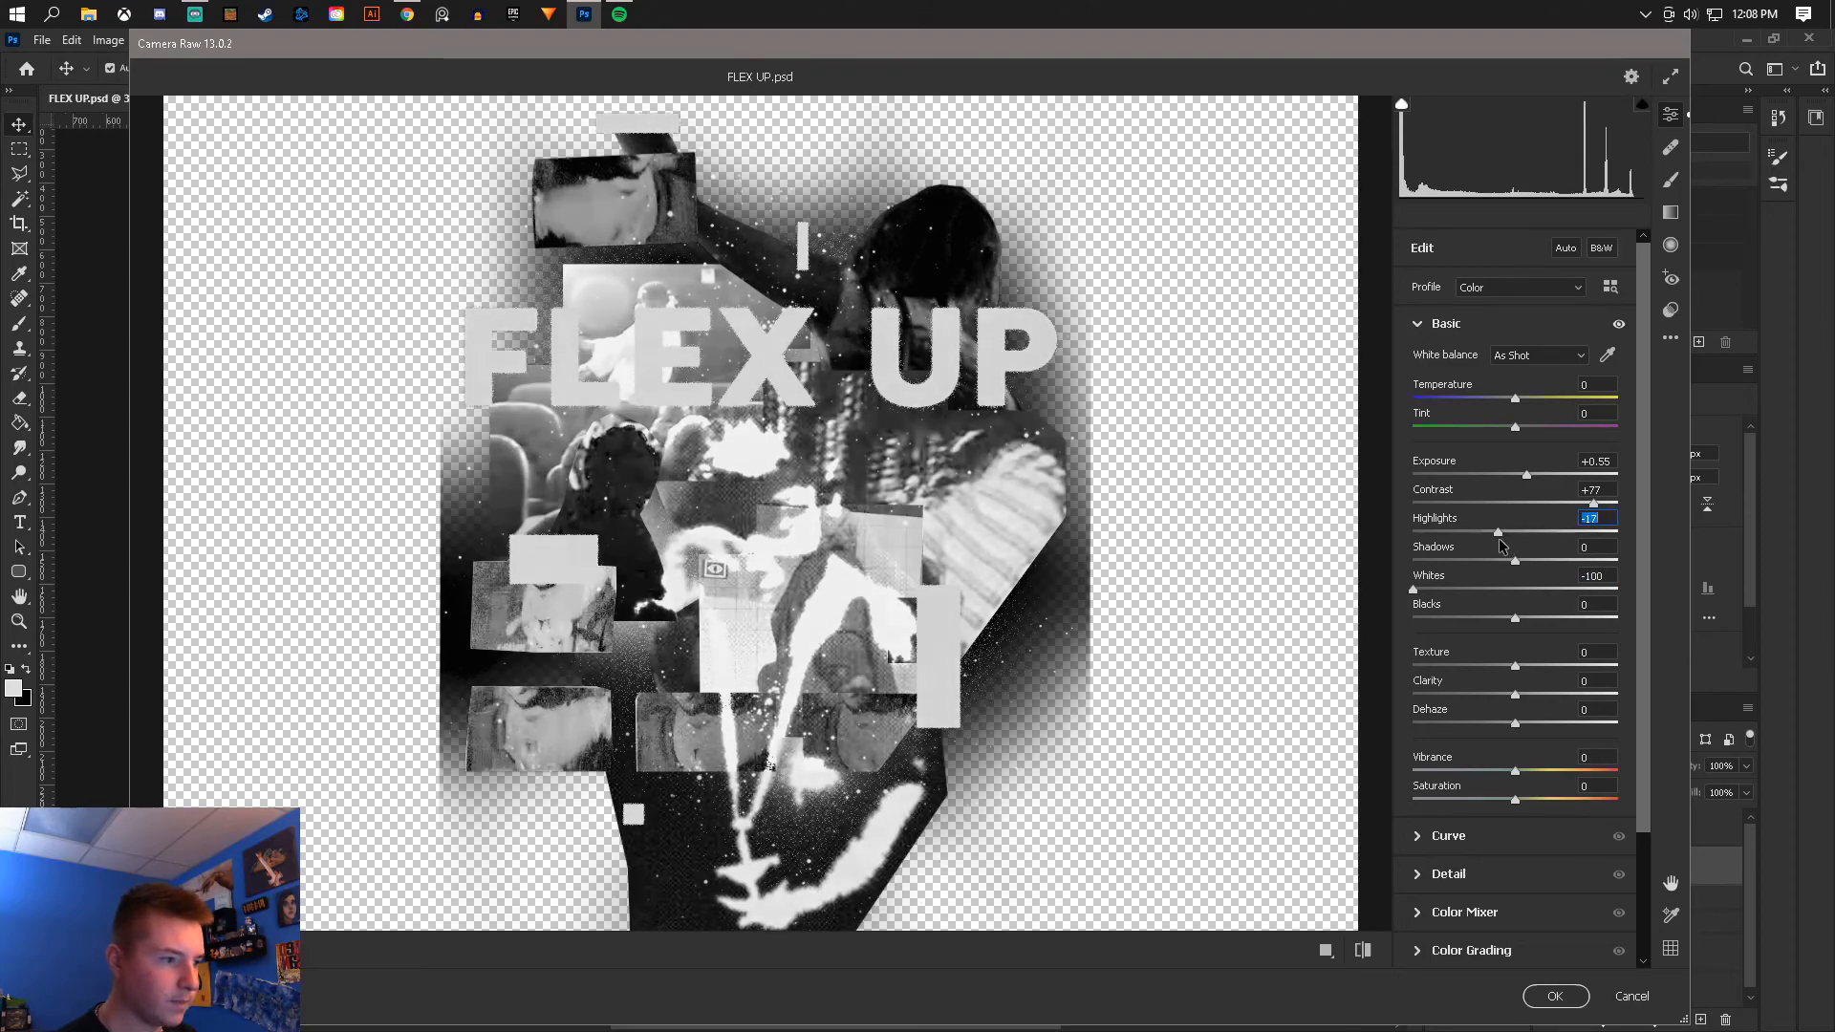
drag(1519, 667, 1533, 724)
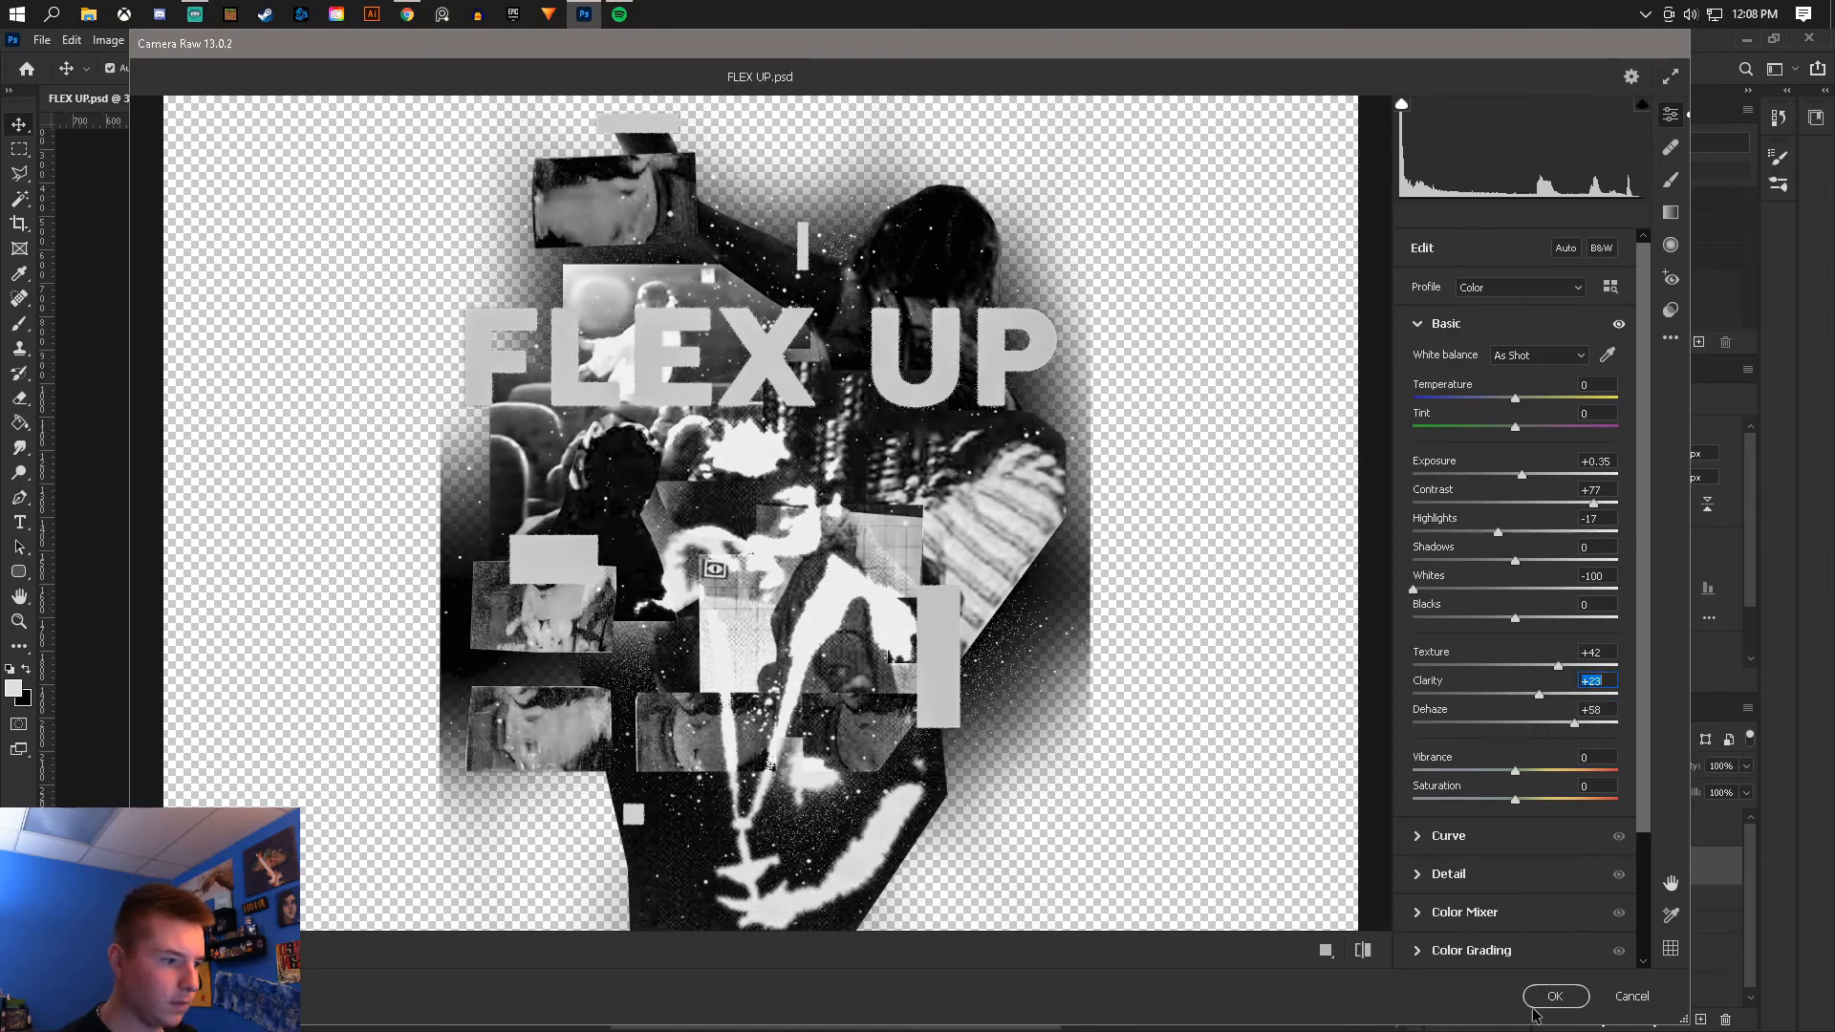
click(1553, 997)
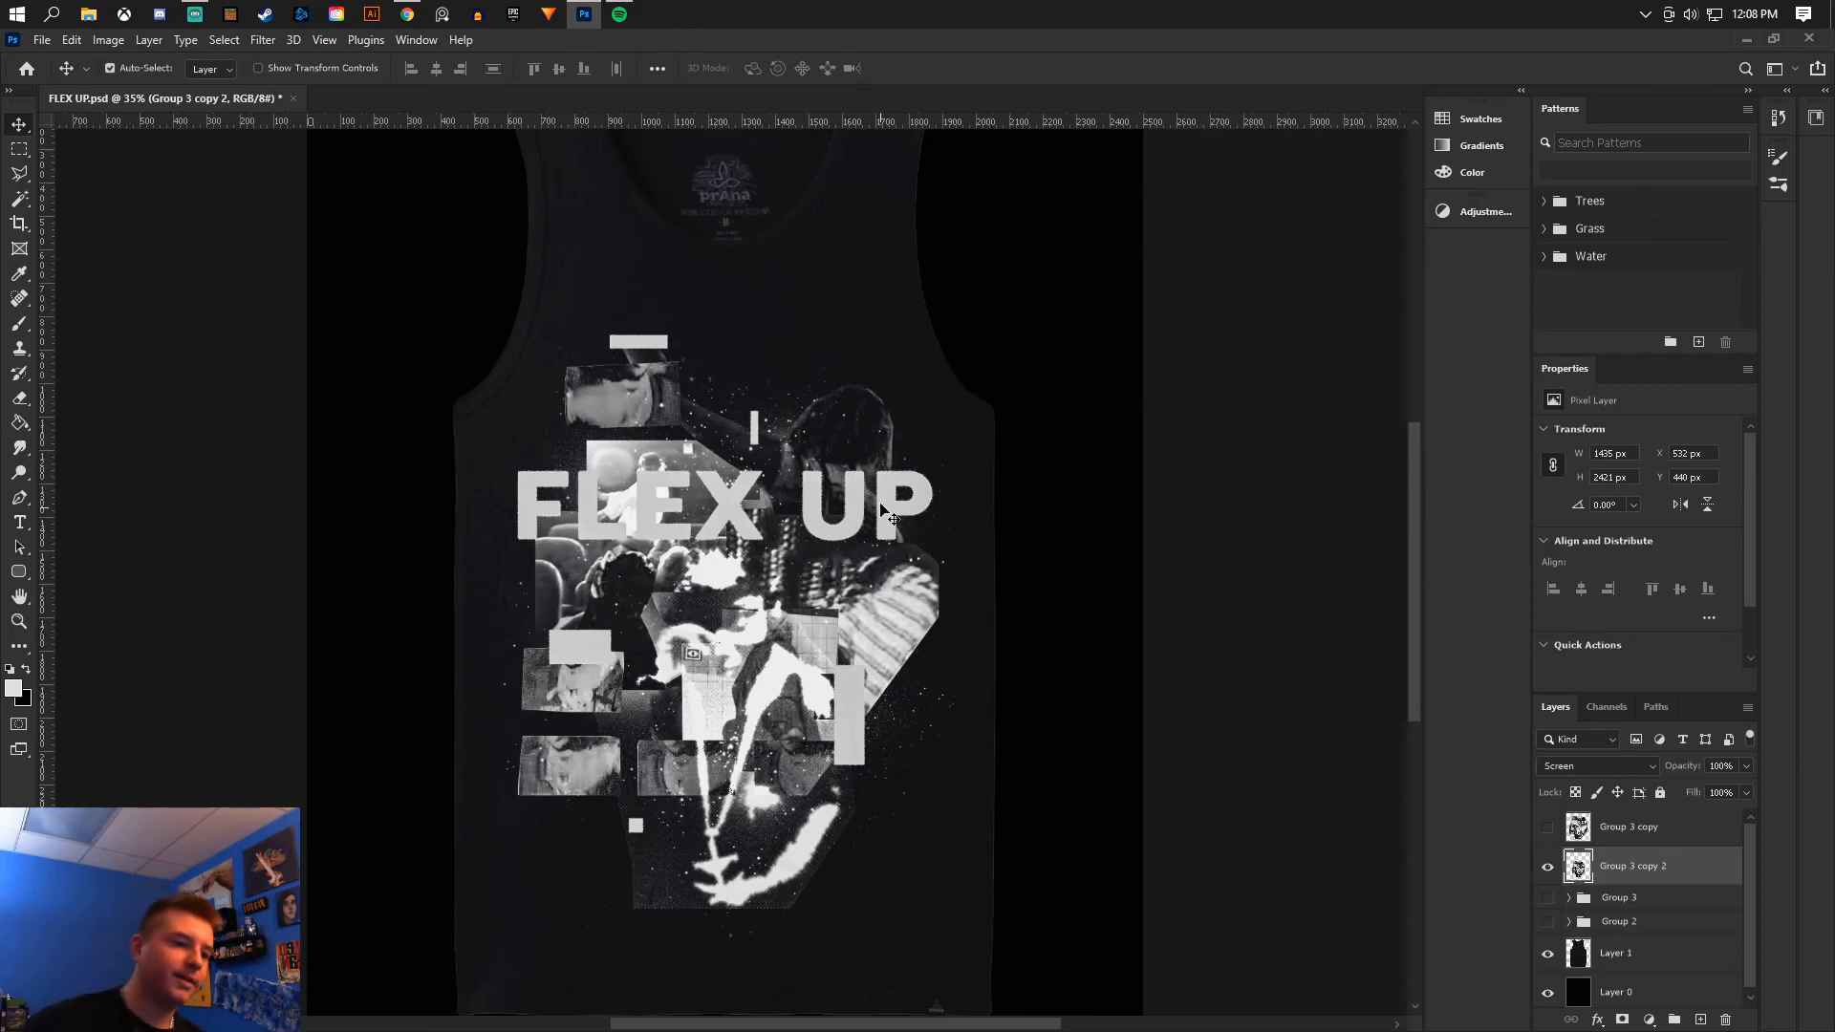
- Show Layer 0 again and save the document
click(42, 39)
click(90, 246)
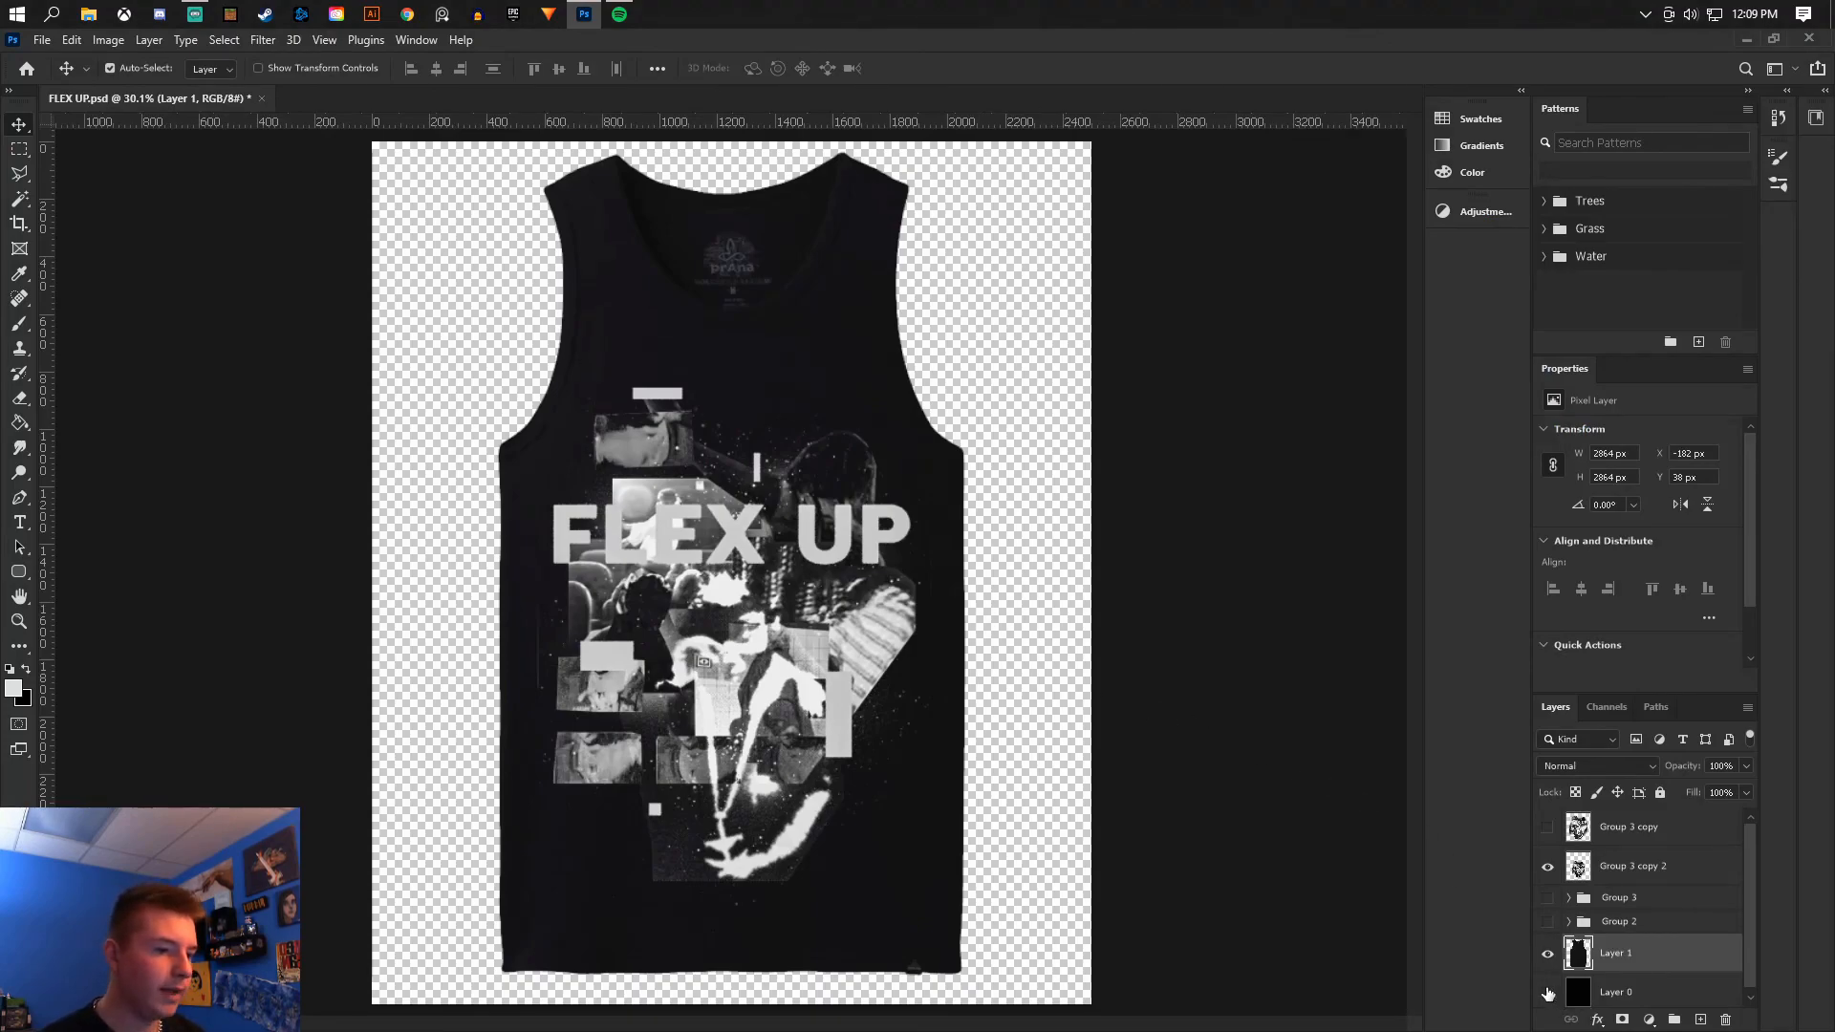
click(1549, 993)
scroll(877, 662, down, 5)
scroll(877, 663, up, 5)
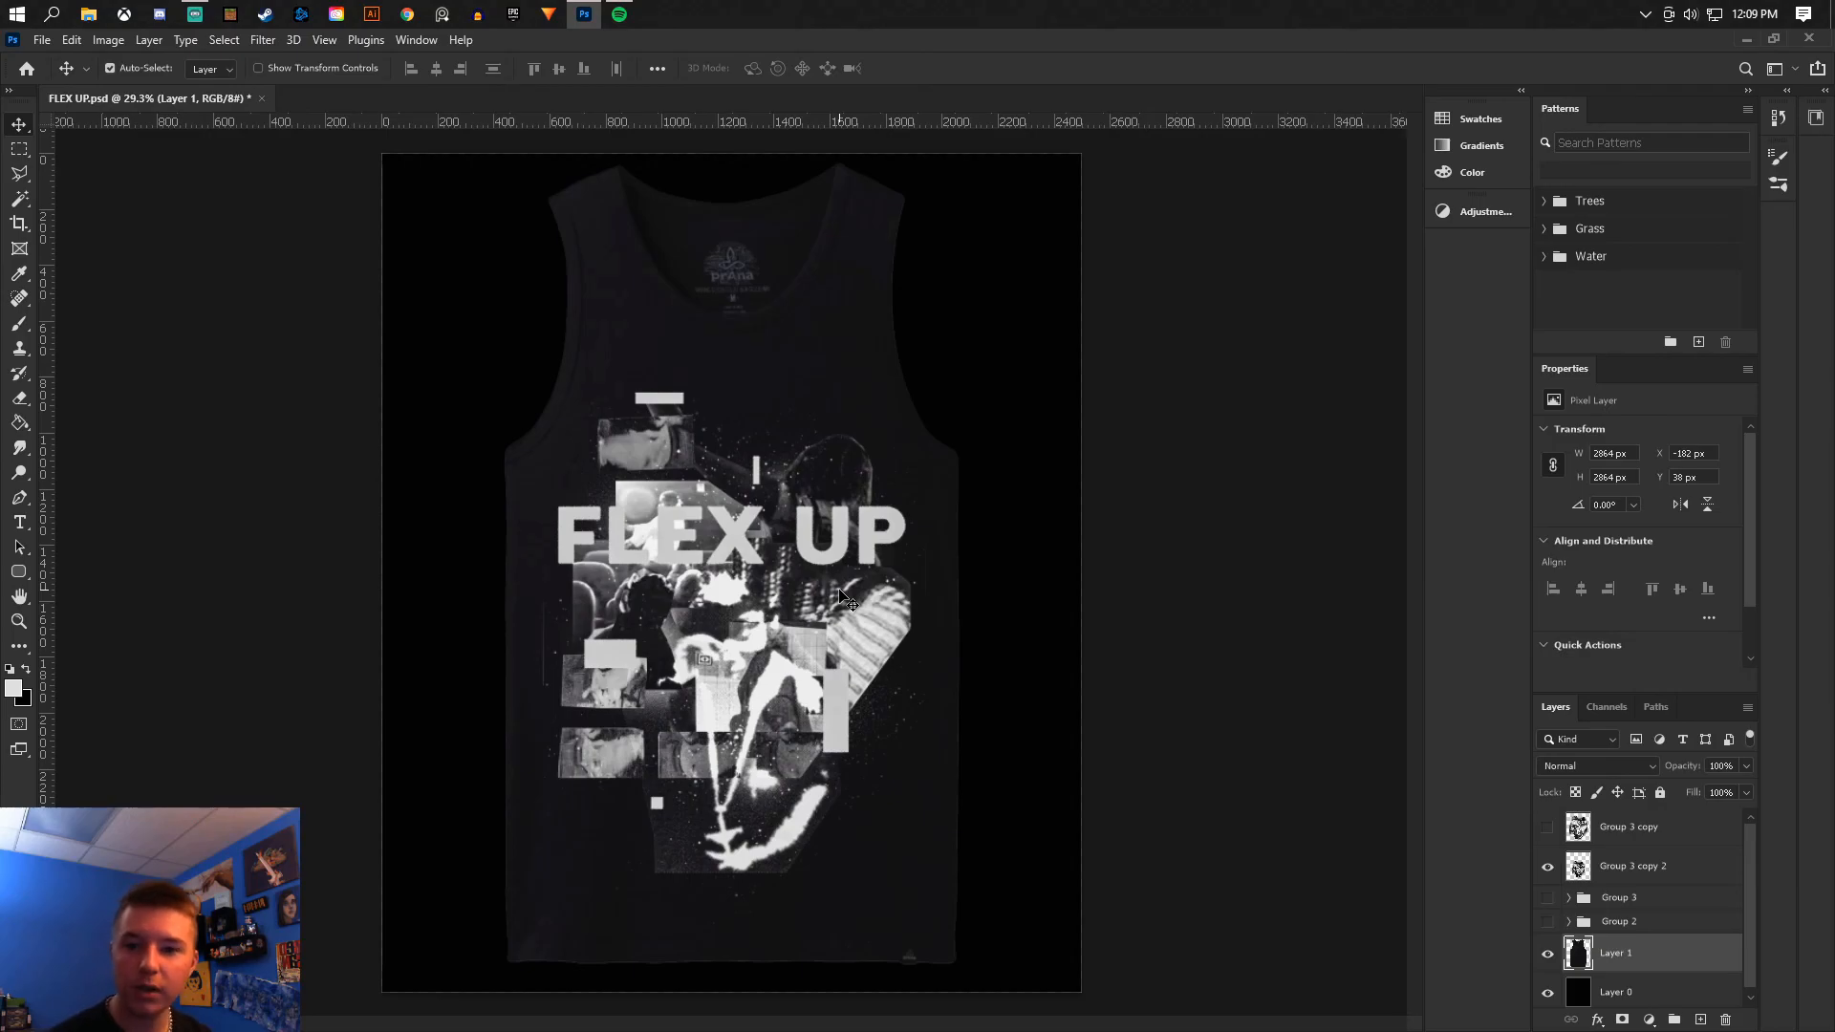
click(46, 42)
click(77, 239)
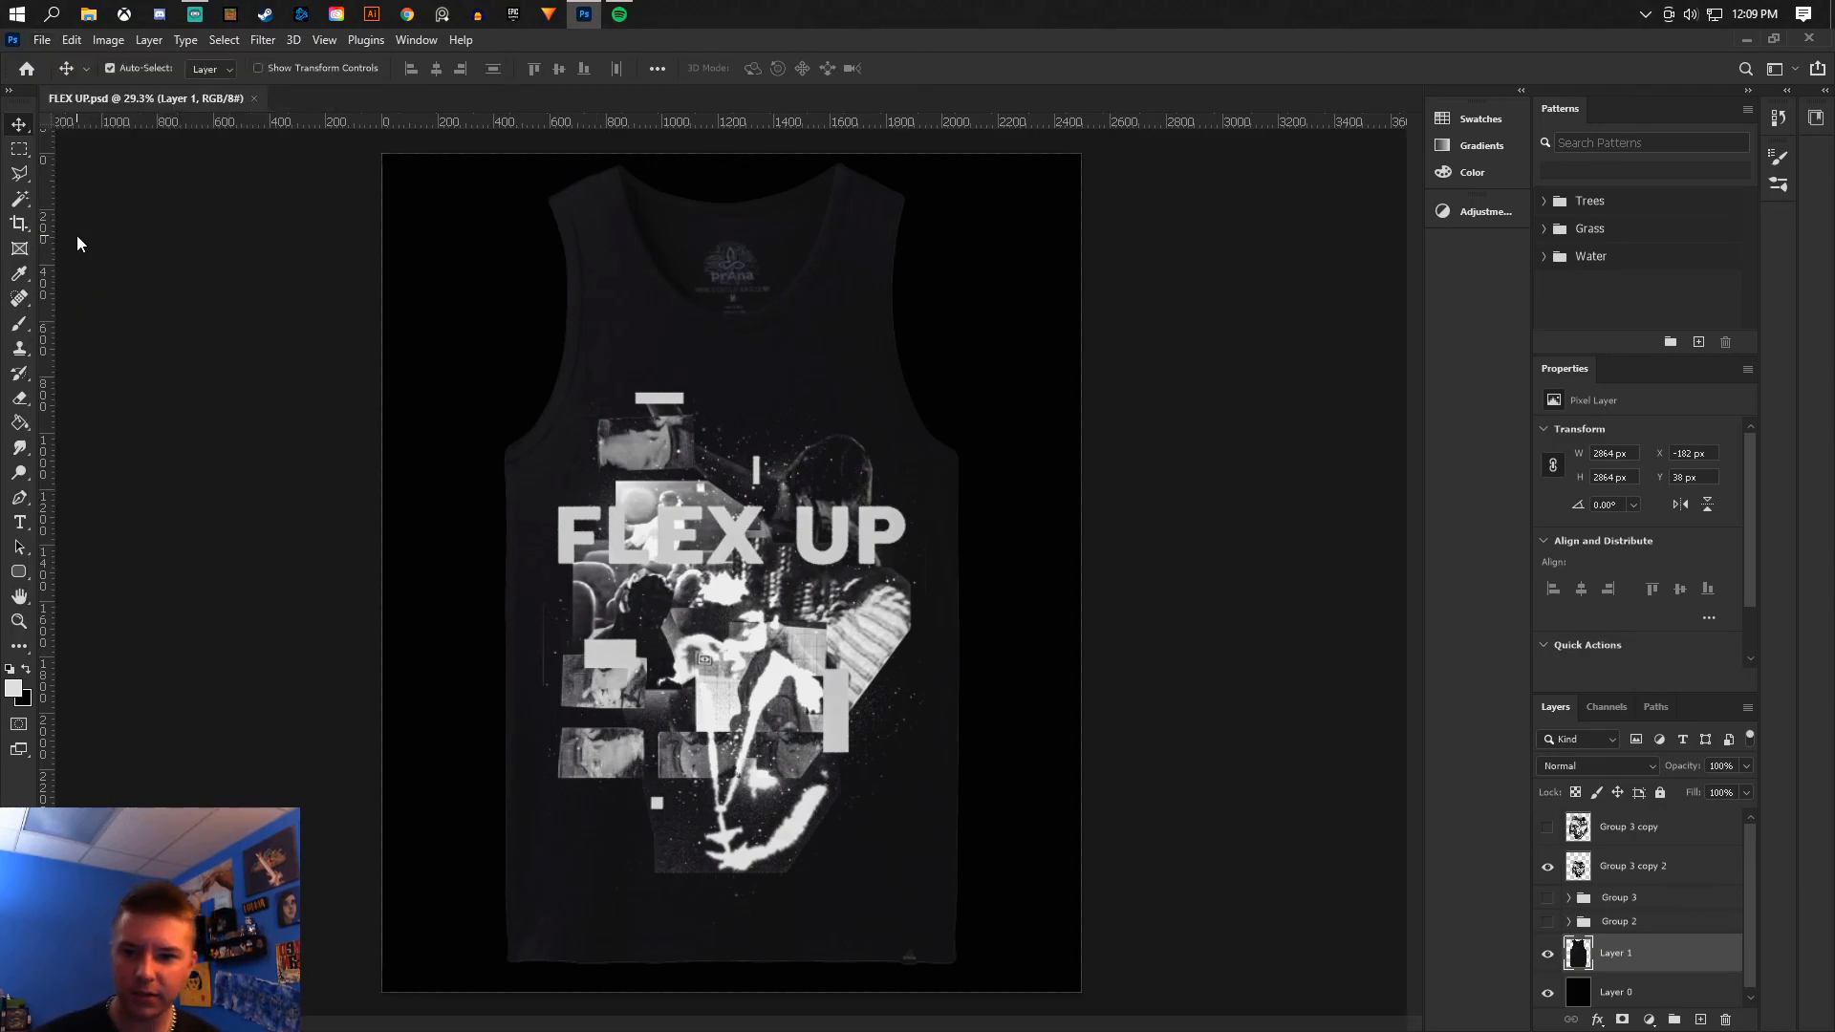